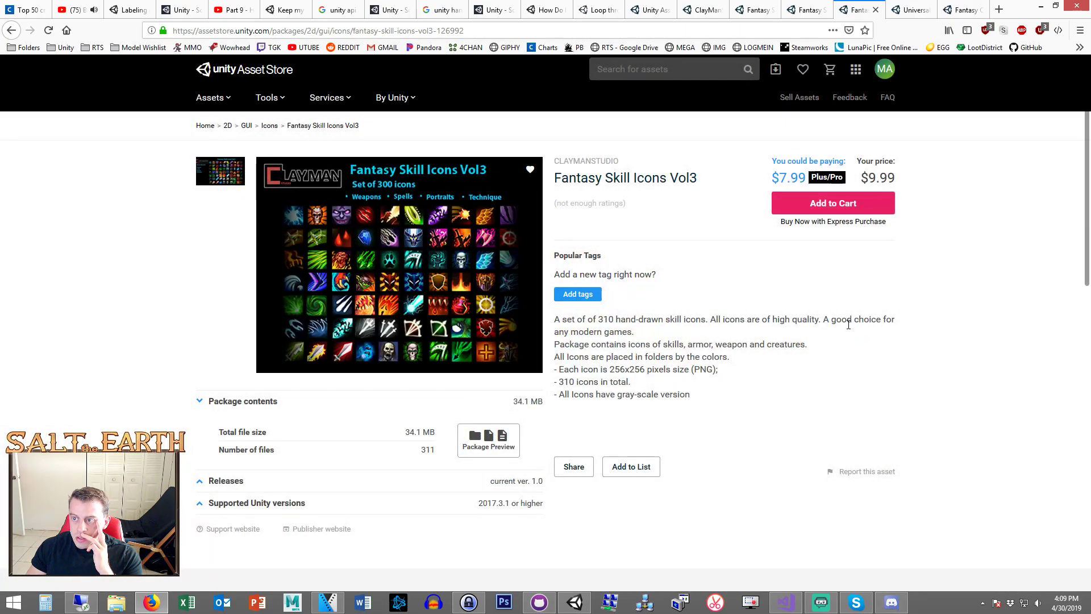
- Inspect the preview image of Fantasy Skill Icons Vol4 and check the Universal Skill Icons page for comparison
click(806, 9)
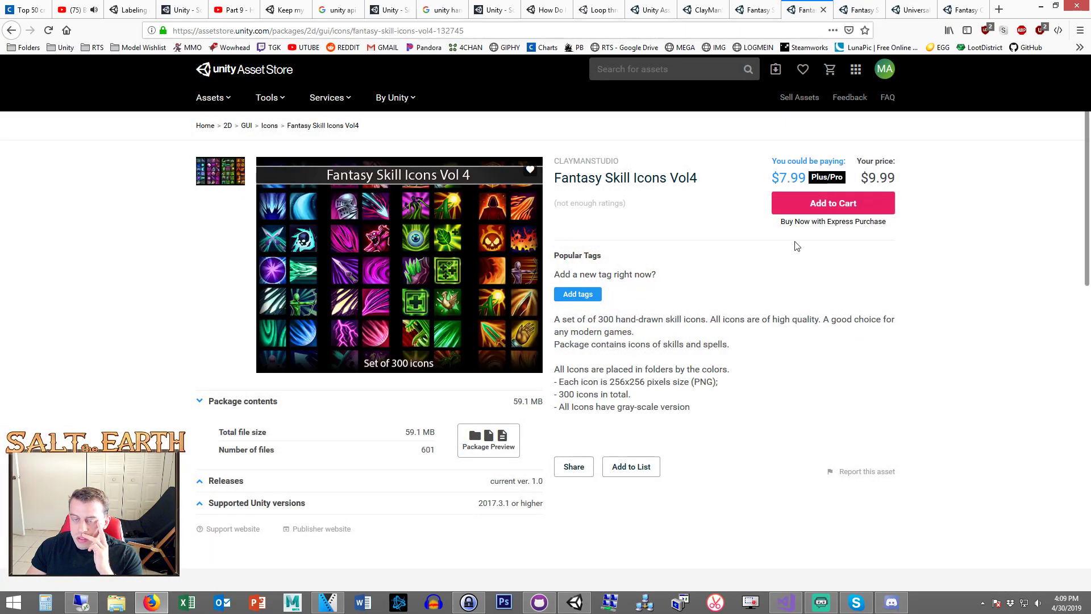
click(240, 184)
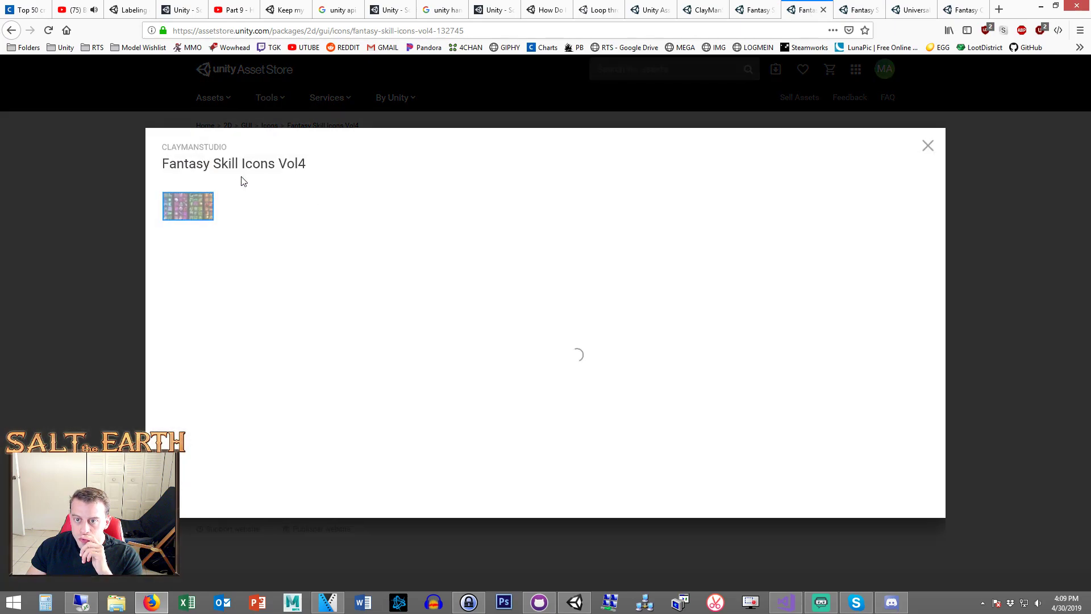
click(862, 10)
click(905, 8)
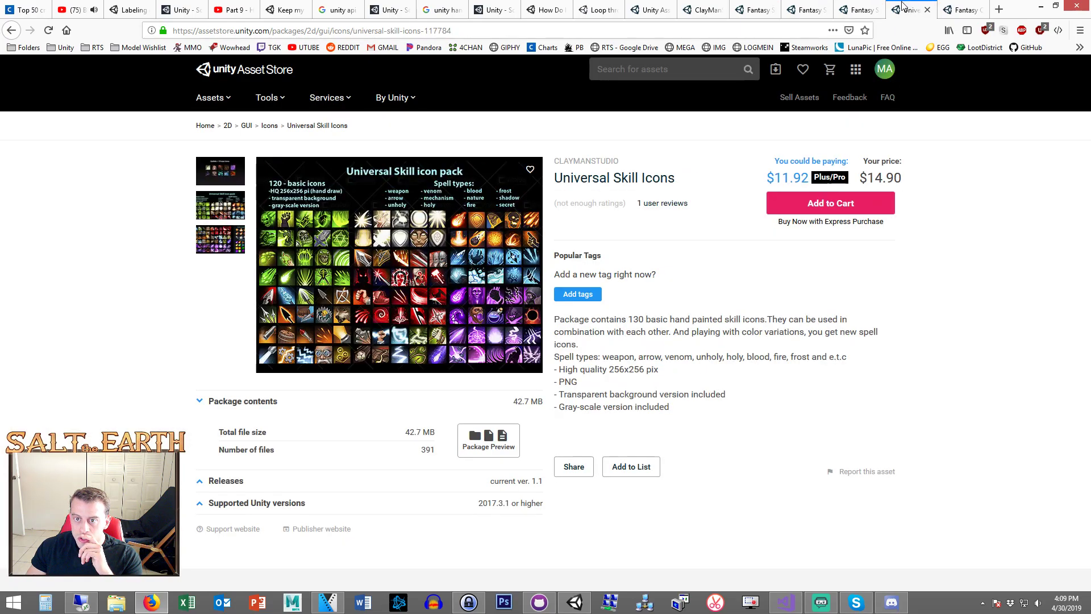
click(816, 8)
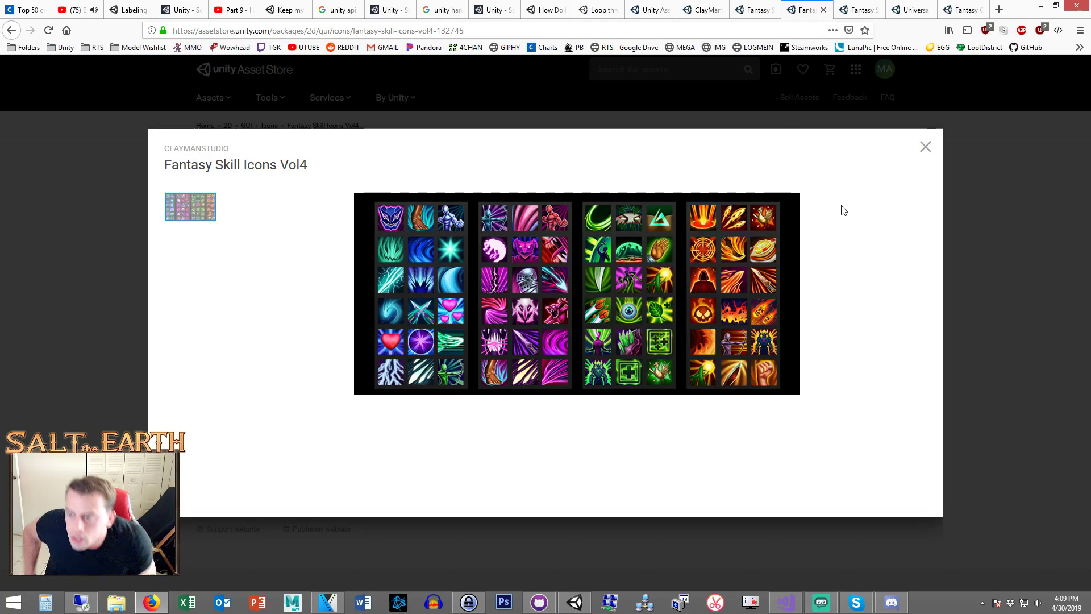
- View both preview images of the Fantasy Skill Icons Vol5 package
click(761, 9)
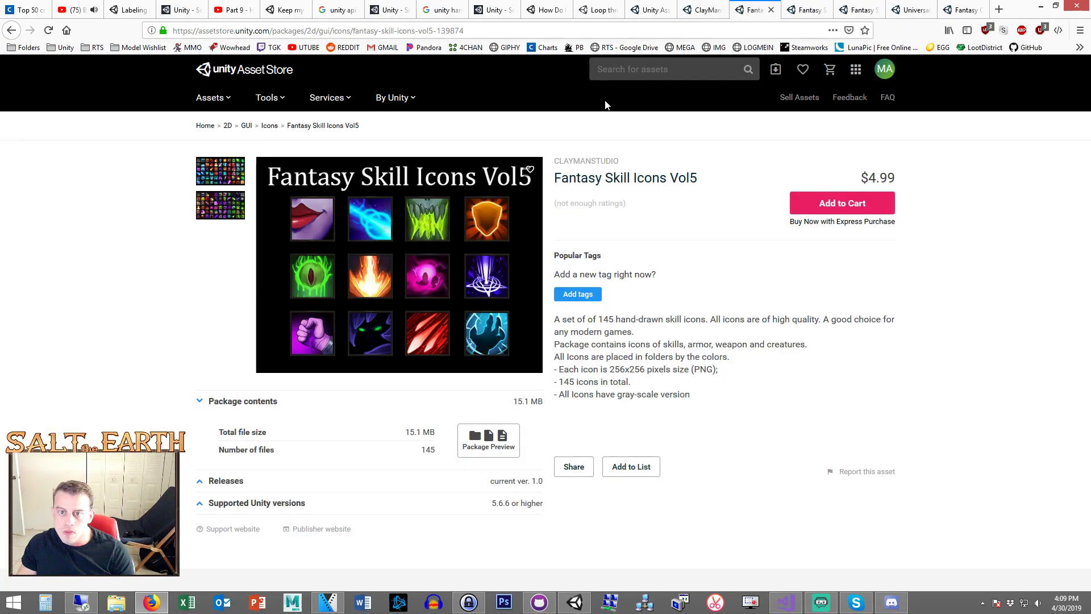
click(219, 173)
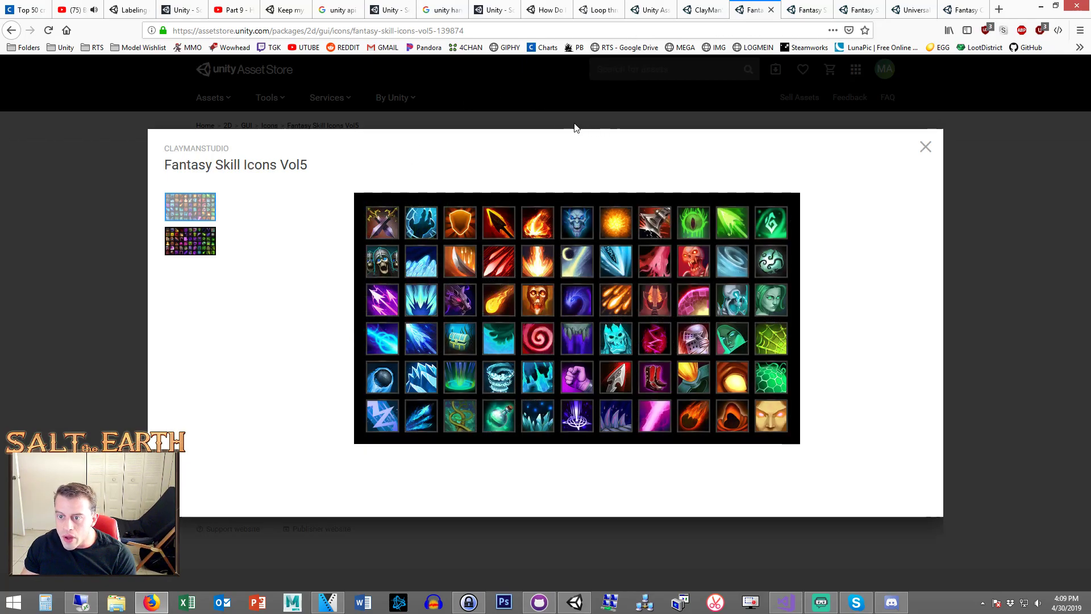
click(183, 241)
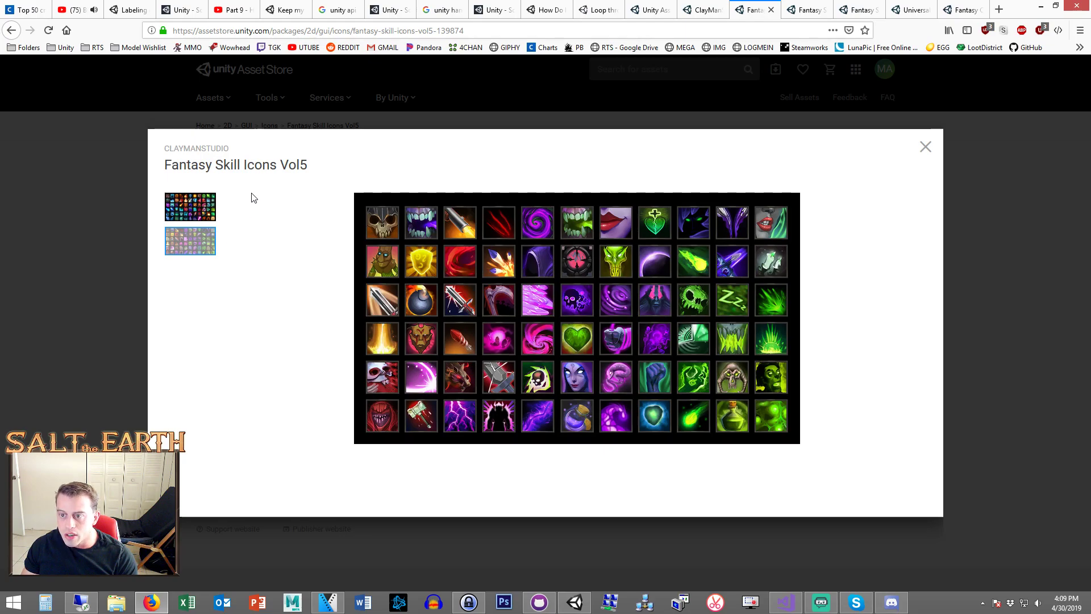
- Open Avatar icons: Human Characters from the ClaymanStudio publisher page in a new browser tab and view its preview image
click(704, 9)
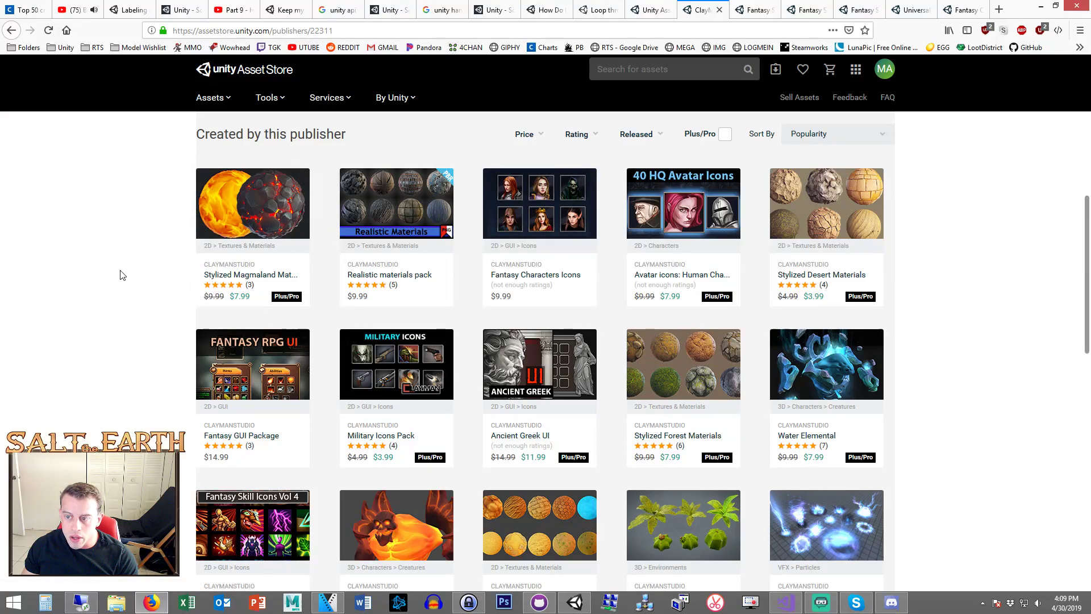
right_click(702, 186)
click(703, 187)
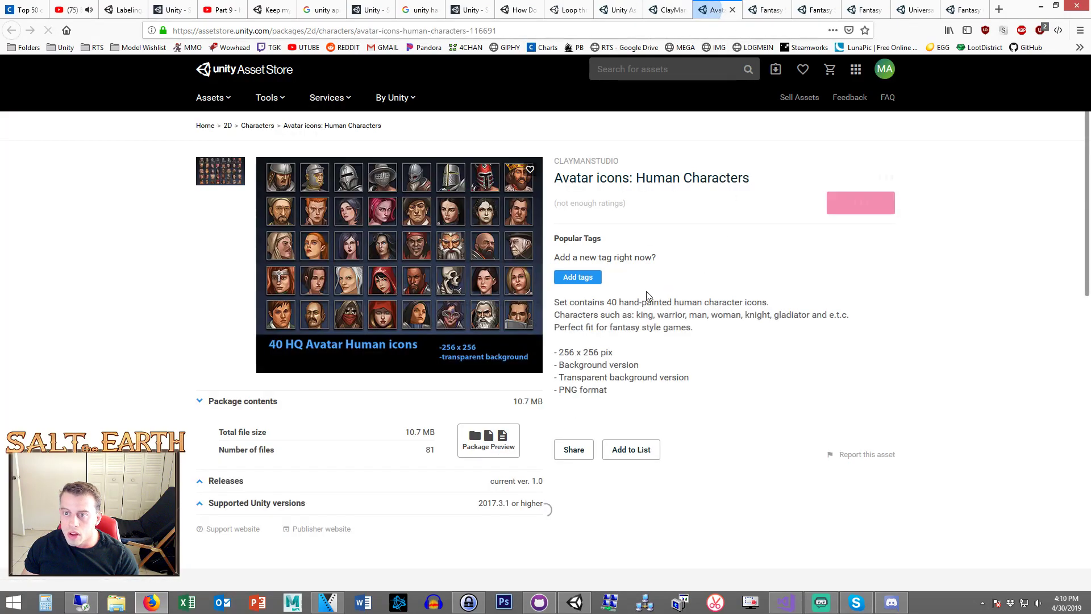
click(233, 175)
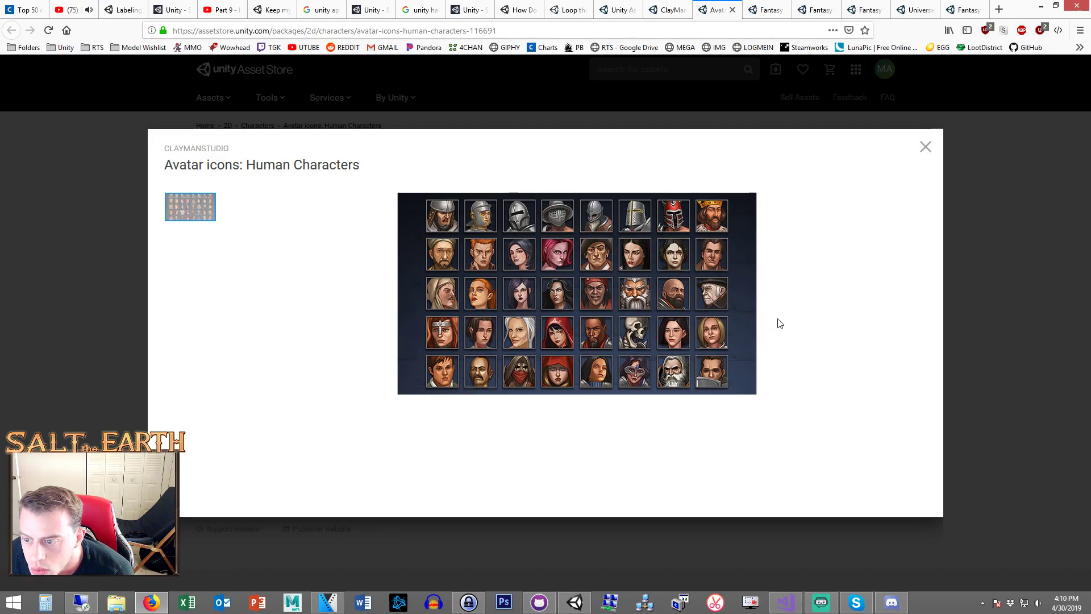
click(964, 270)
- Open Fantasy Skill Icons Vol4 and Vol5 from the publisher's asset list in new browser tabs
key(ctrl+shift+Tab)
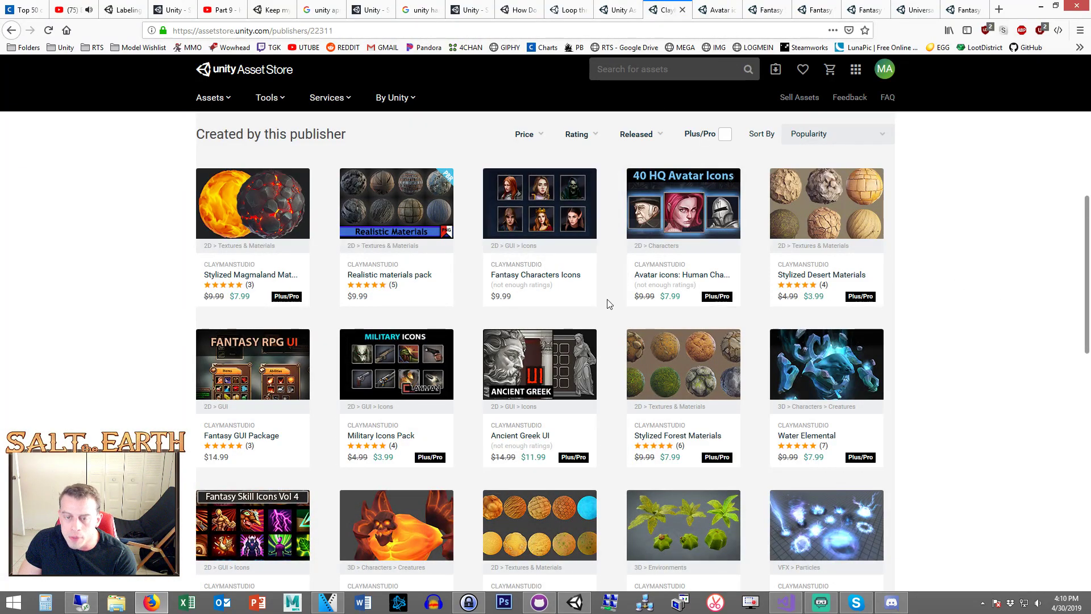
scroll(458, 330, down, 1)
scroll(458, 329, down, 1)
right_click(285, 380)
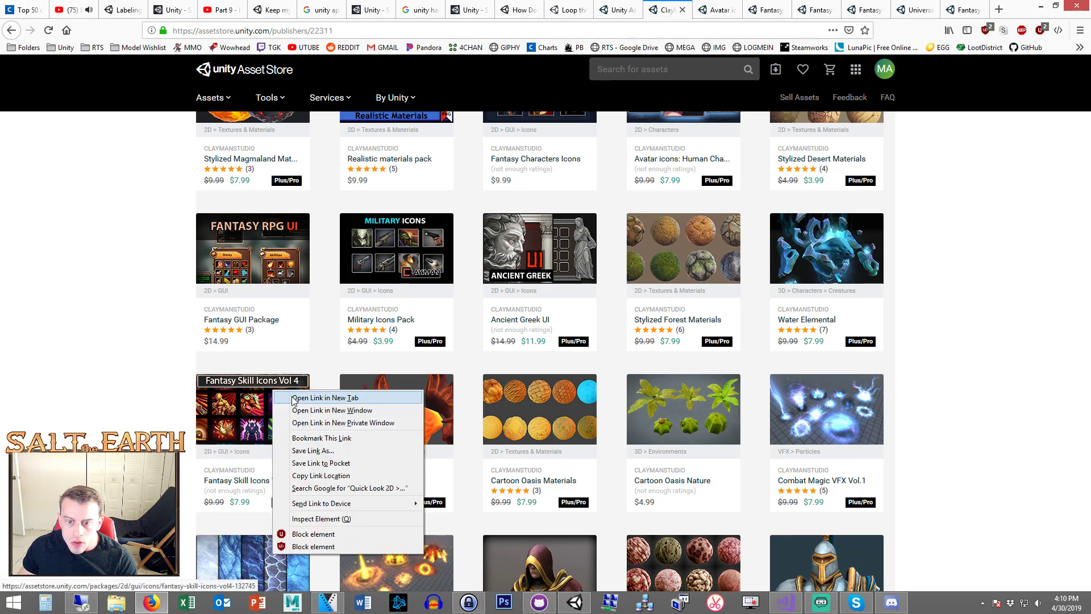
click(312, 392)
scroll(977, 321, down, 5)
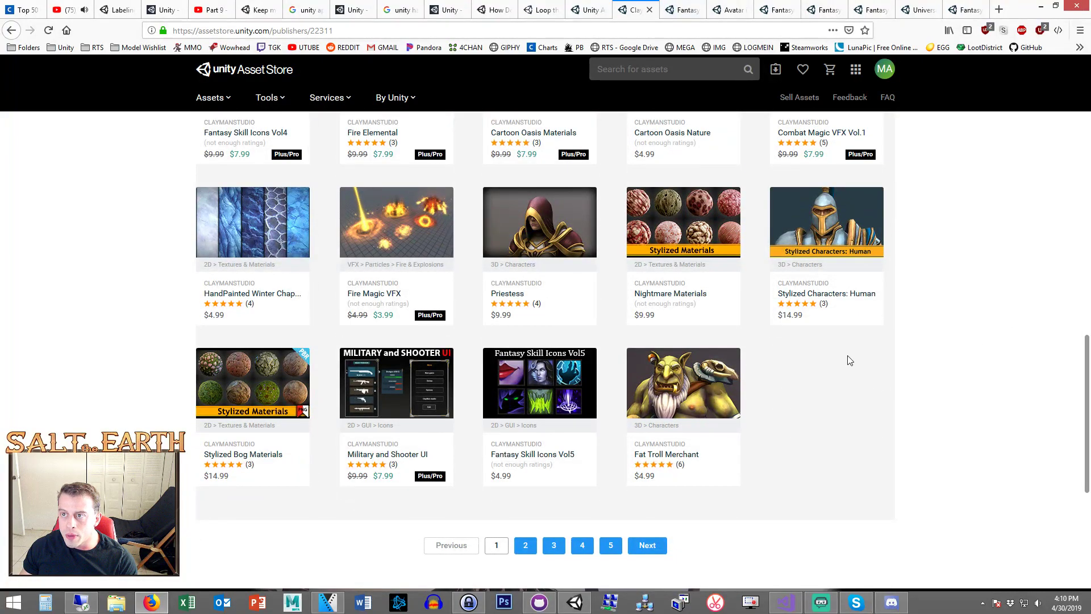
right_click(583, 371)
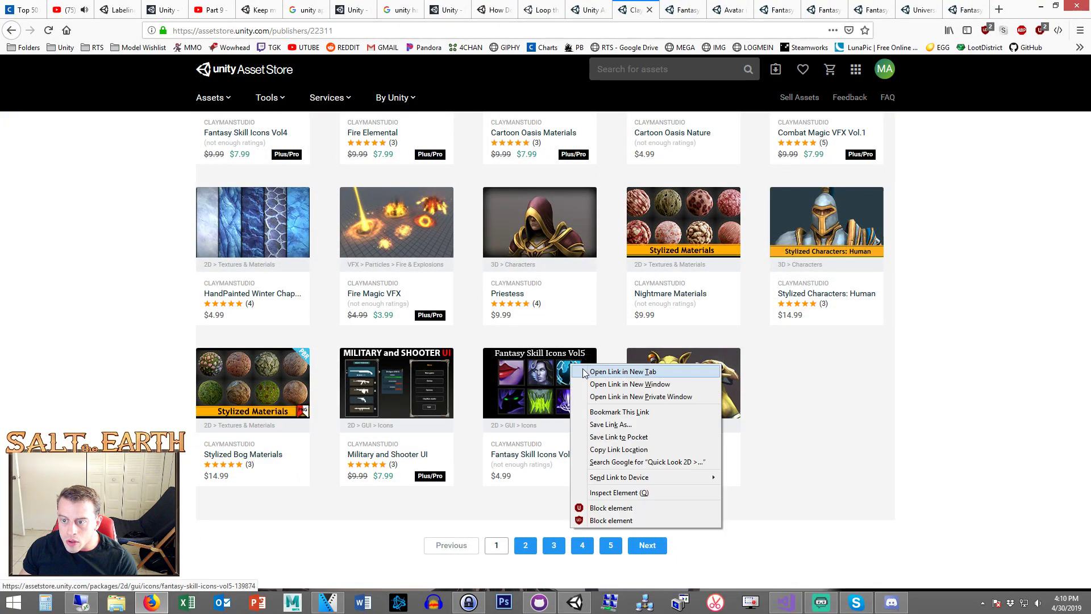
click(588, 372)
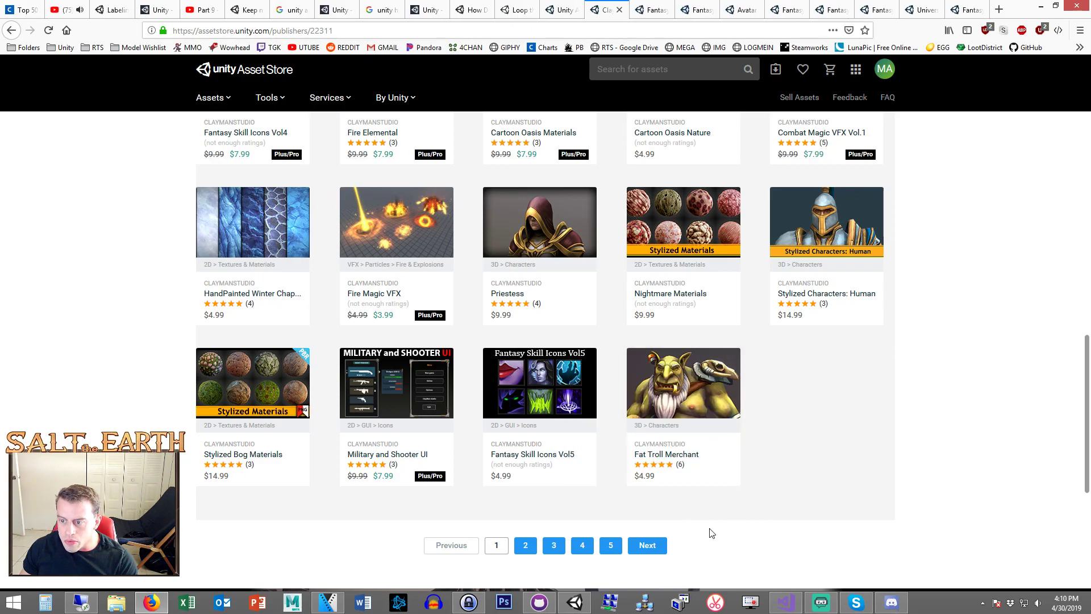
- From page 2 of the publisher's assets, open Fantasy Skill Icons Vol3, Universal Skill Icons and Fantasy Skill Icons in new browser tabs
click(525, 545)
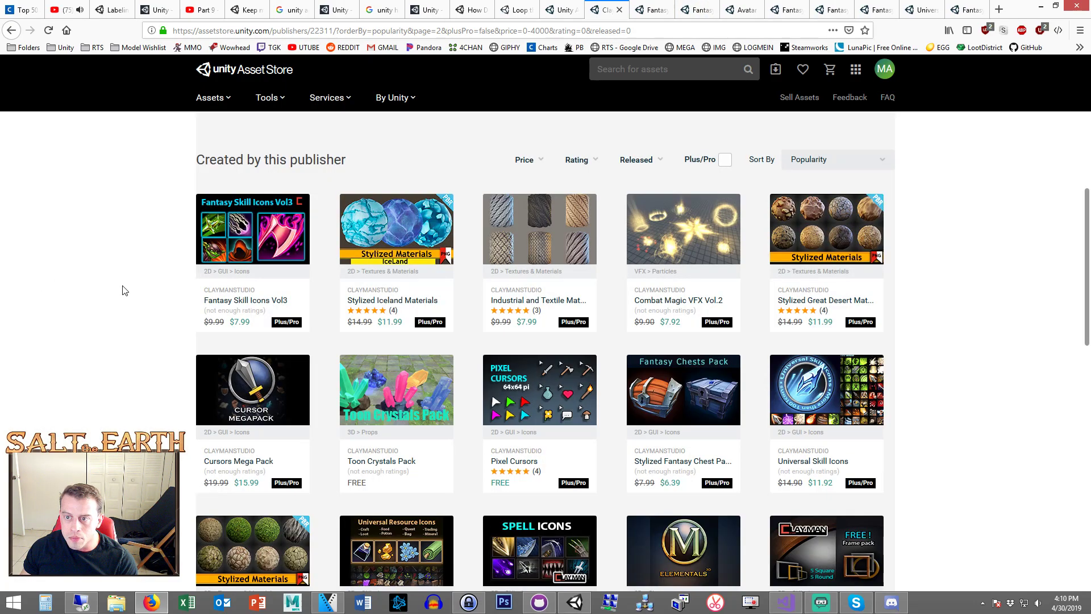
middle_click(273, 239)
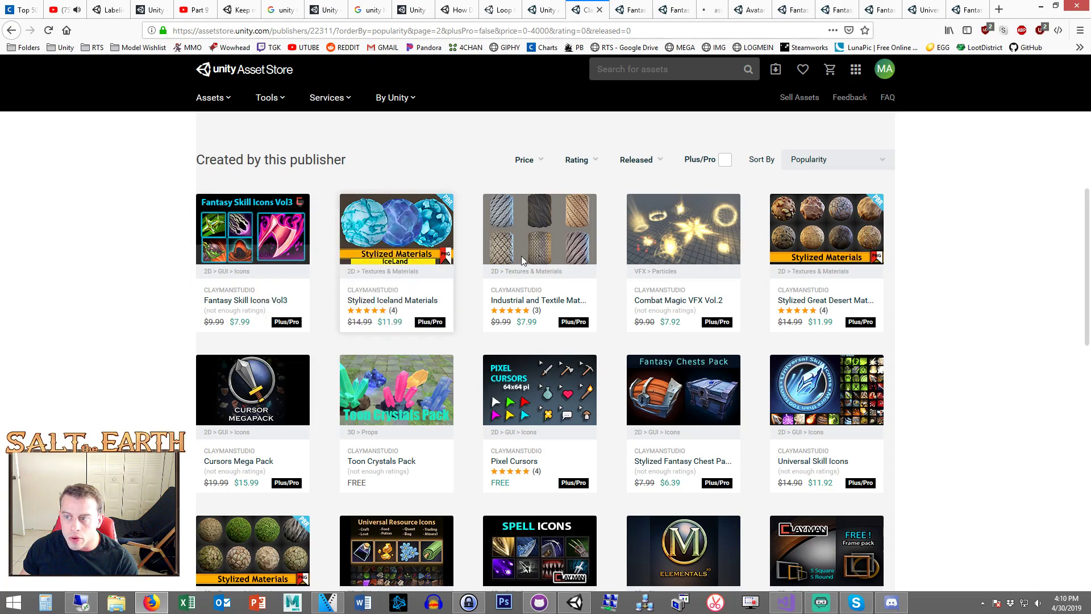
scroll(970, 302, down, 2)
right_click(860, 262)
click(898, 271)
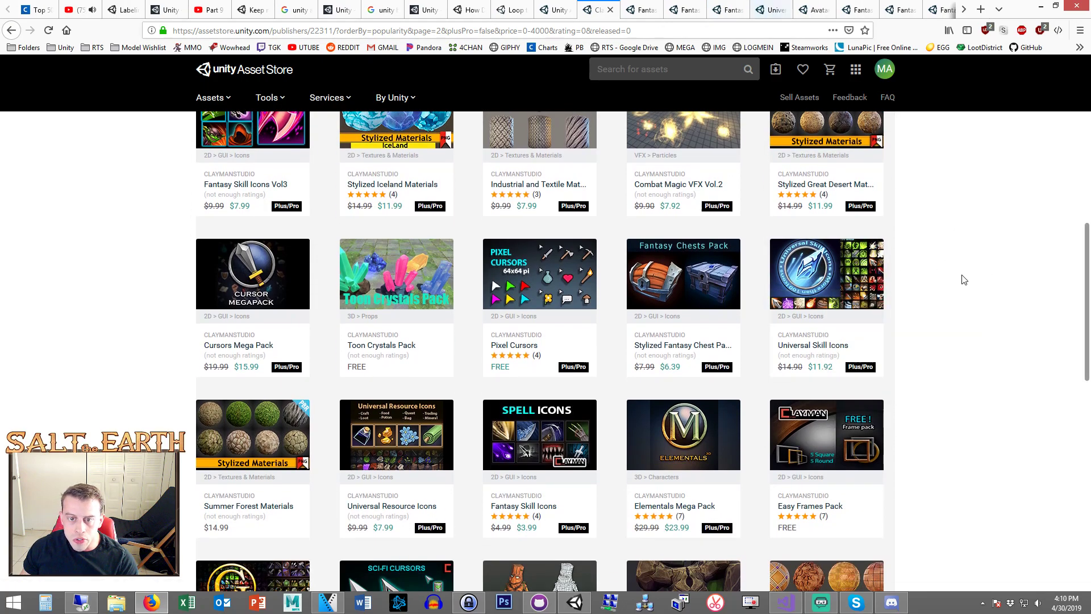
scroll(973, 276, down, 4)
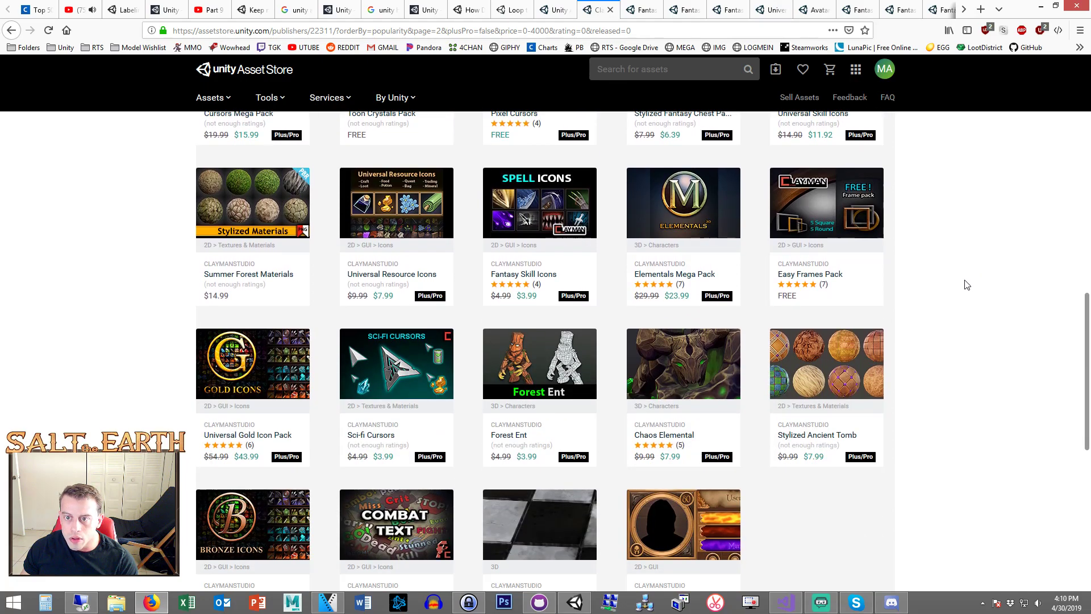
right_click(555, 182)
click(585, 189)
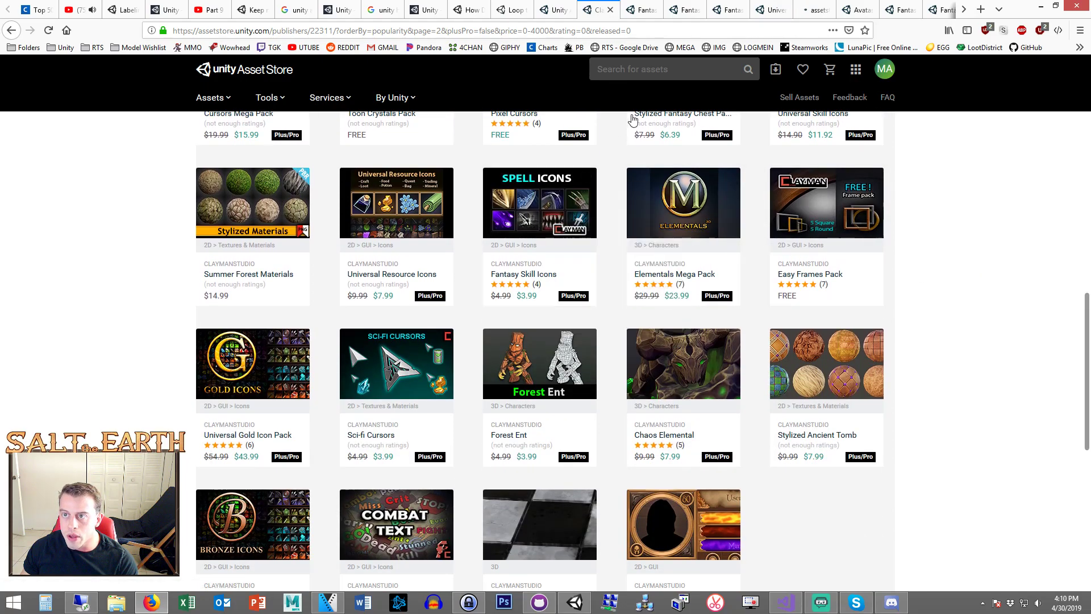
- View the enlarged preview images of the newly opened Fantasy Skill Icons Vol4 and Vol5 packages
click(637, 7)
click(199, 173)
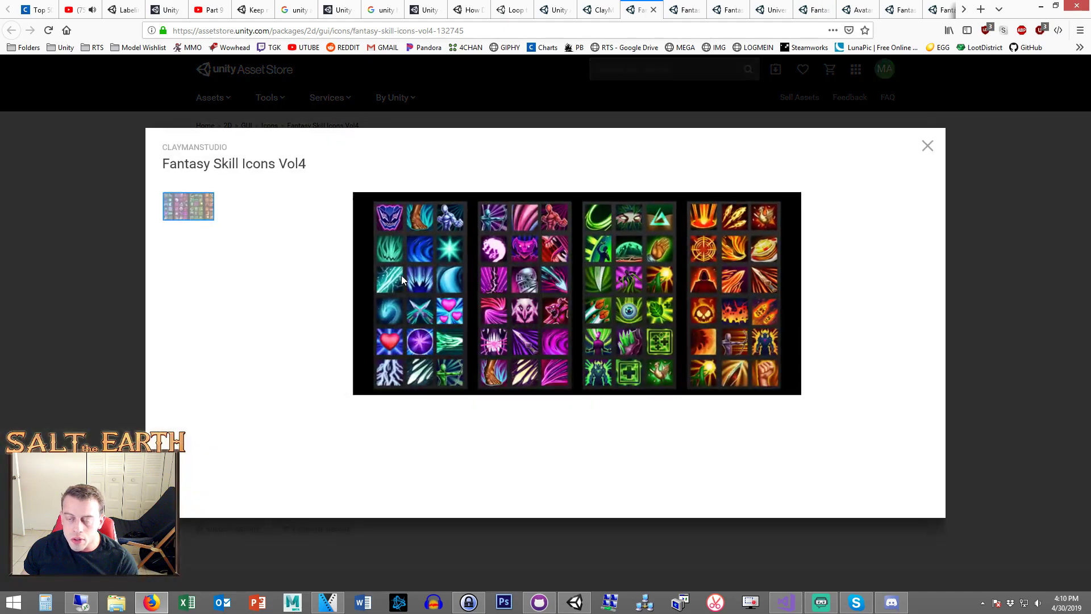
click(1002, 276)
click(684, 9)
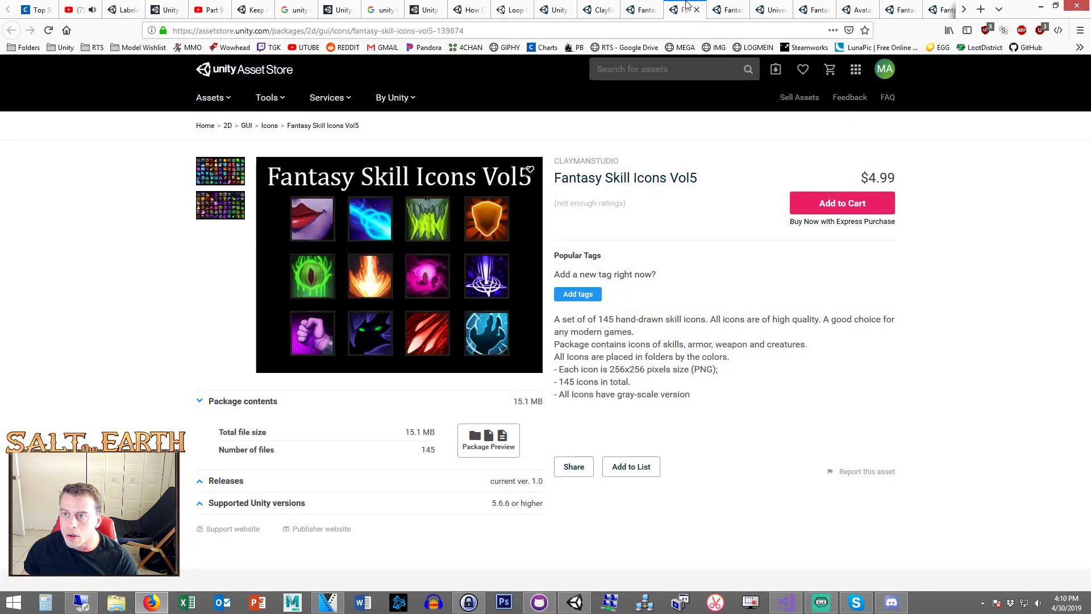
click(223, 171)
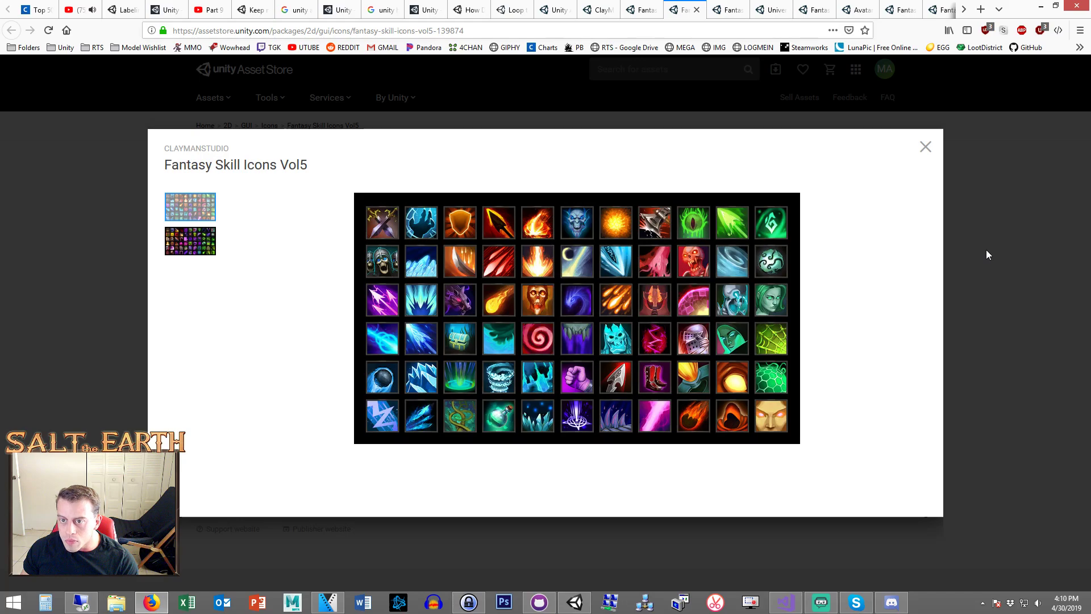
click(986, 255)
- Compare the Fantasy Skill Icons Vol3 and Universal Skill Icons pages, and return to the publisher's asset list
click(727, 10)
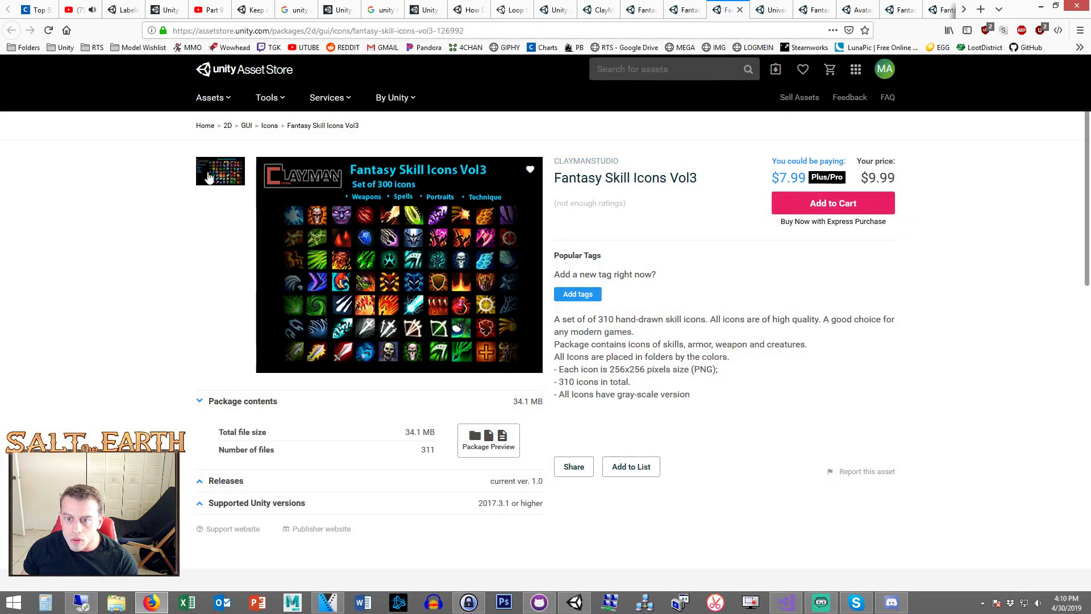
click(772, 9)
click(729, 9)
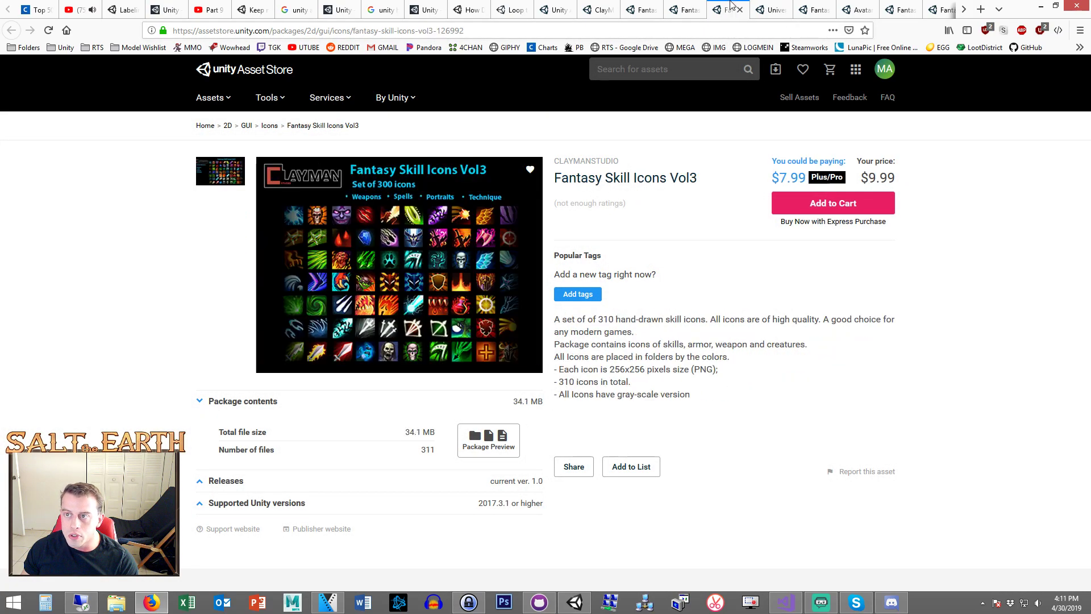
click(739, 10)
key(ctrl+w)
key(ctrl+w)
- Go to page 3 of the publisher's assets and open Universal Skill Icons Vol 2 in a new browser tab
scroll(920, 276, down, 3)
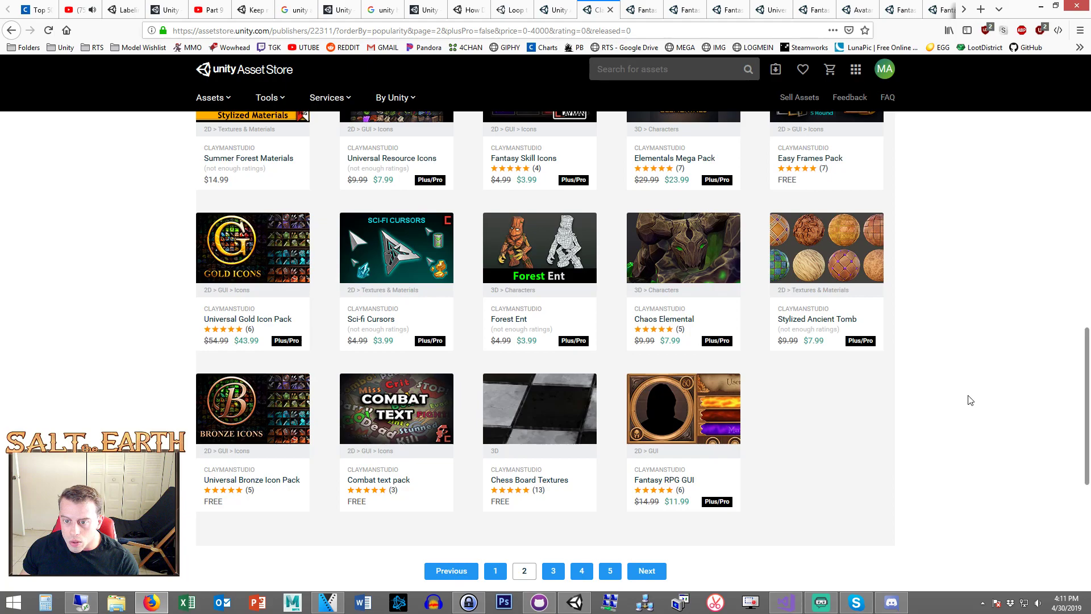
click(554, 571)
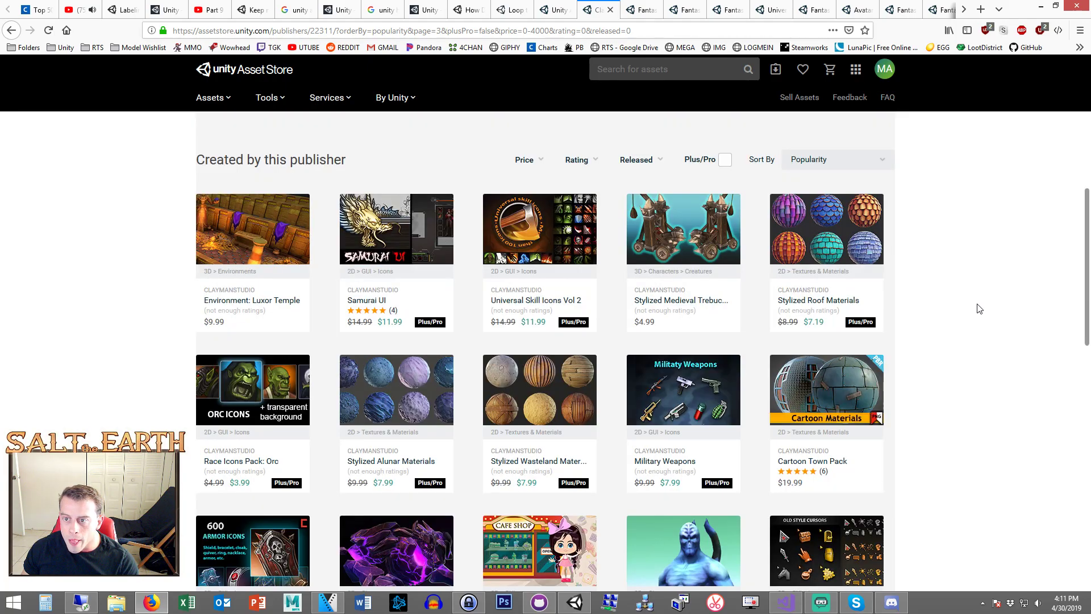
right_click(545, 214)
click(569, 222)
click(633, 9)
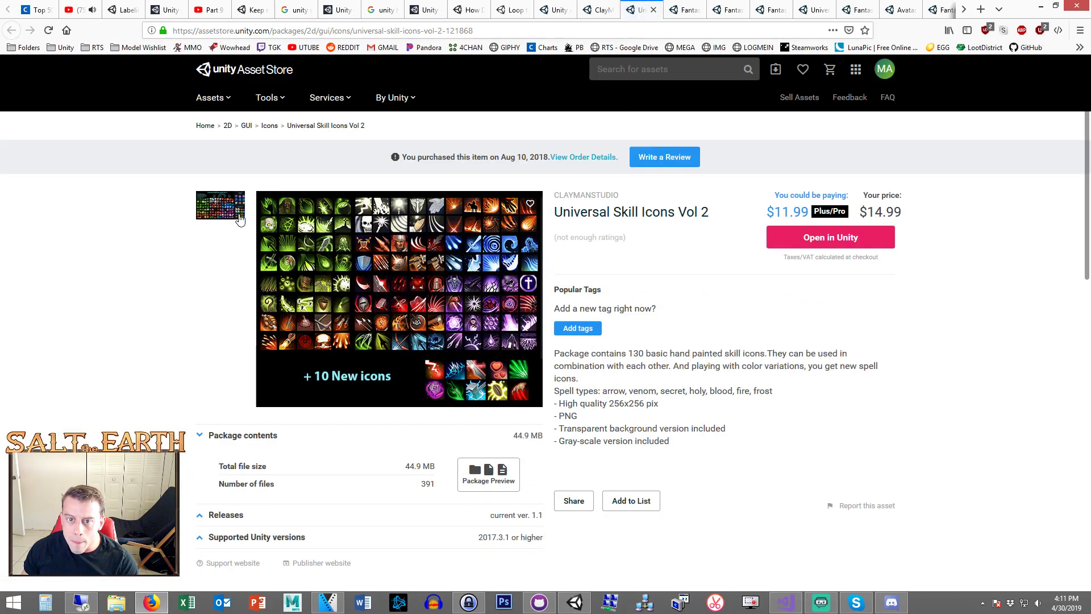
- View the Universal Skill Icons Vol 2 preview image and close that package's page
click(238, 219)
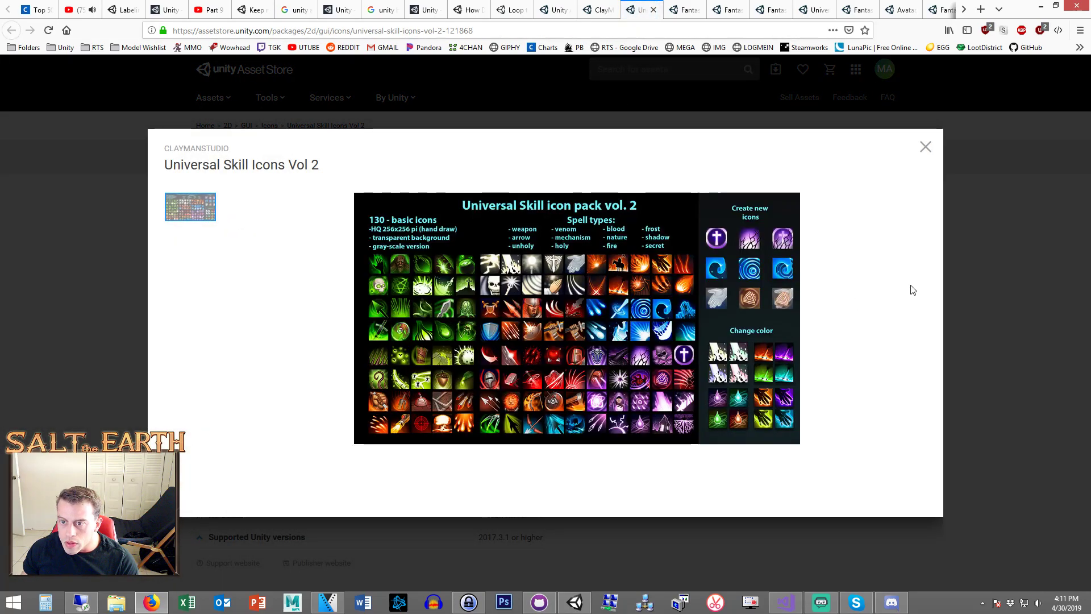
click(995, 275)
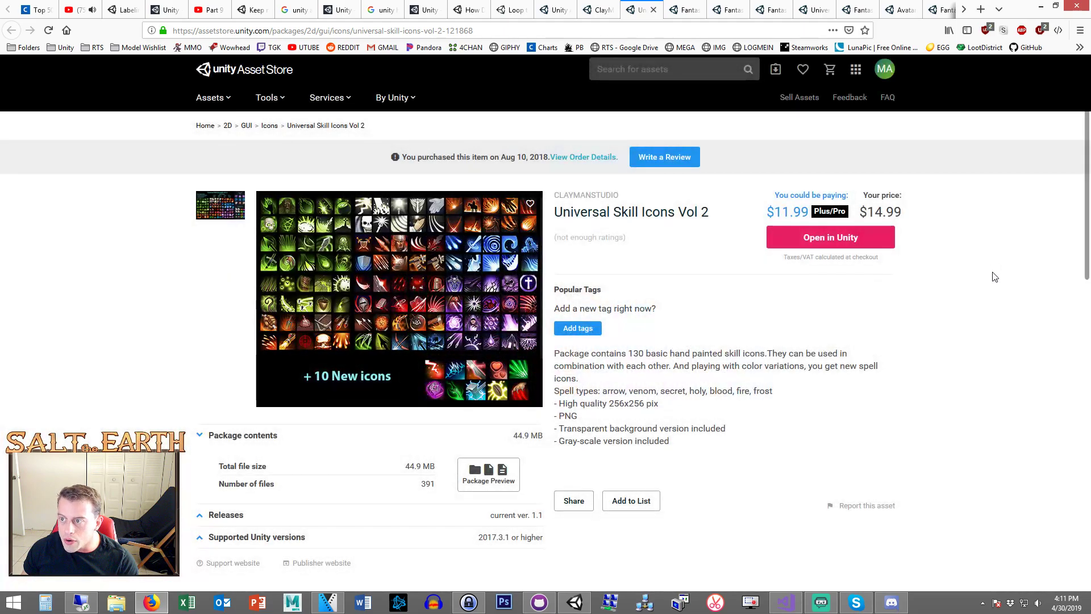
click(654, 10)
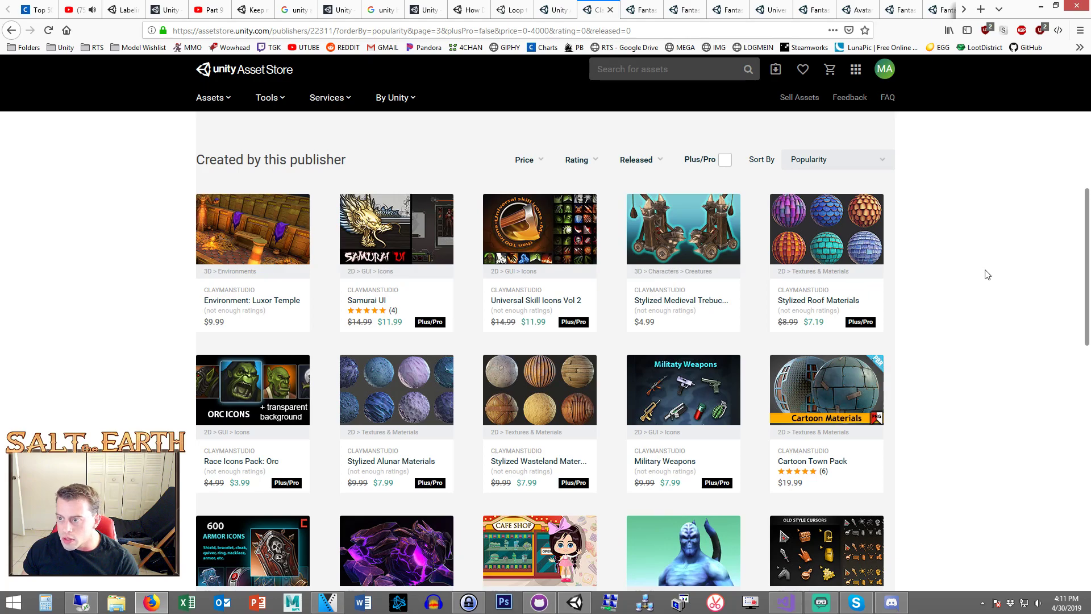
- Open Race Icons Pack: Orc in a new browser tab, view its first preview image and look over the recommended packages
scroll(989, 284, down, 2)
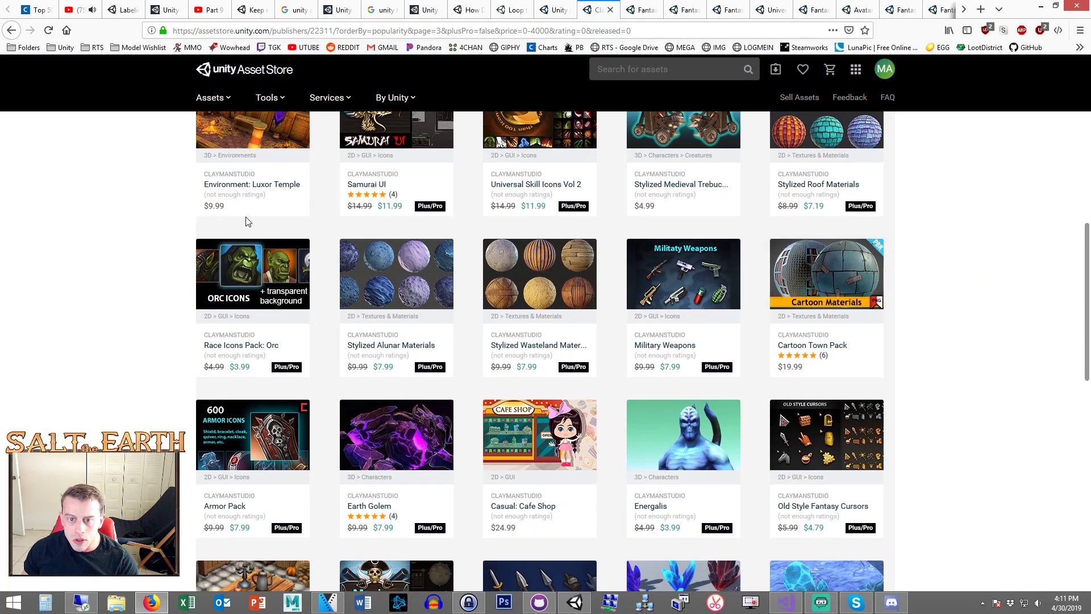
right_click(244, 271)
click(273, 278)
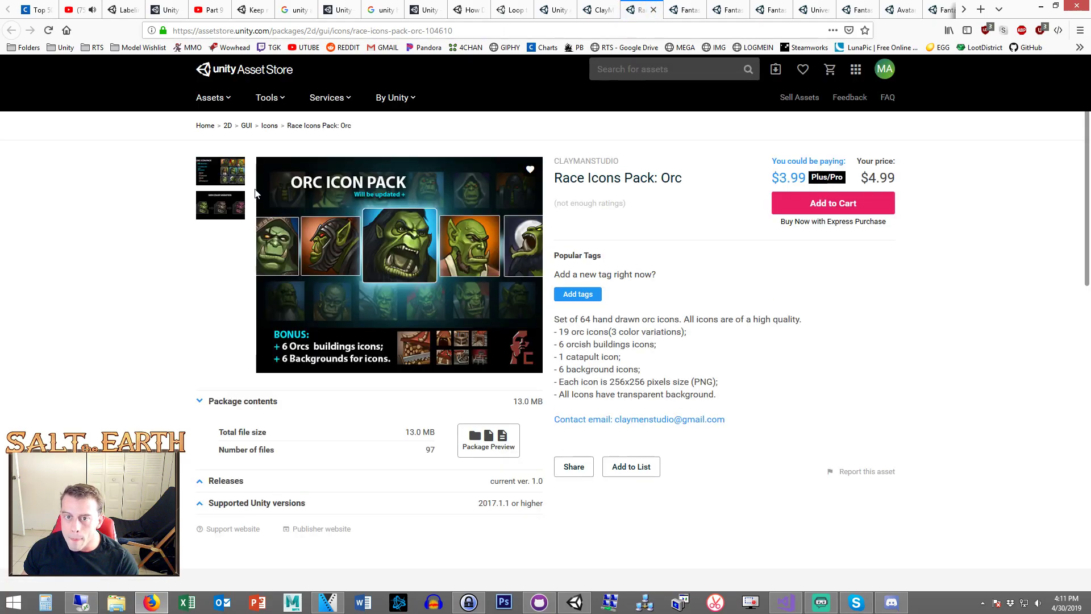
click(232, 177)
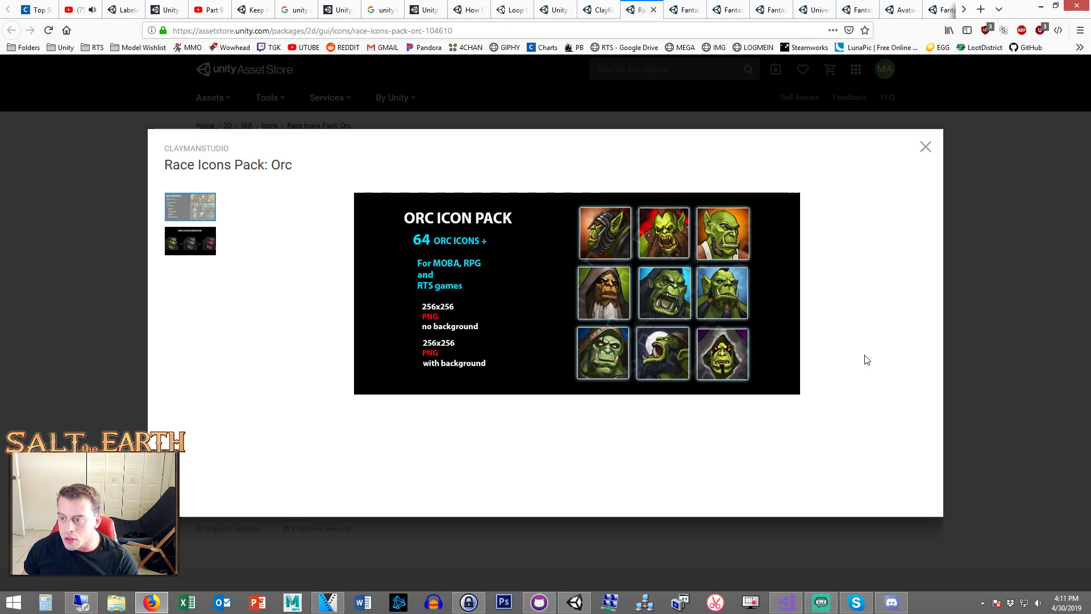
click(993, 265)
scroll(841, 307, down, 5)
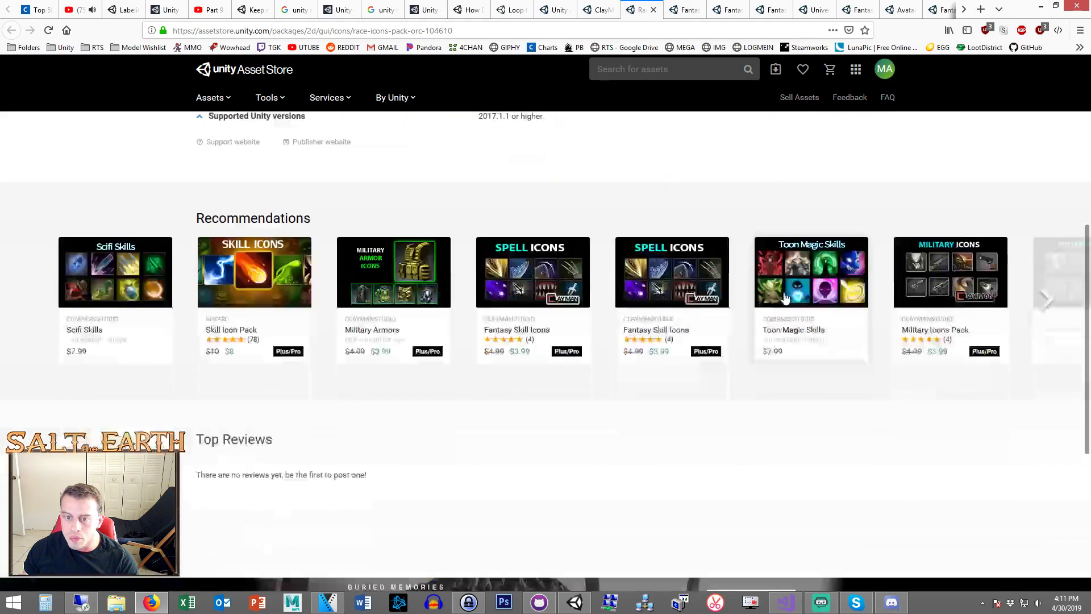
- Return to the ClaymanStudio asset list and open Armor Pack in a new browser tab
scroll(650, 382, up, 3)
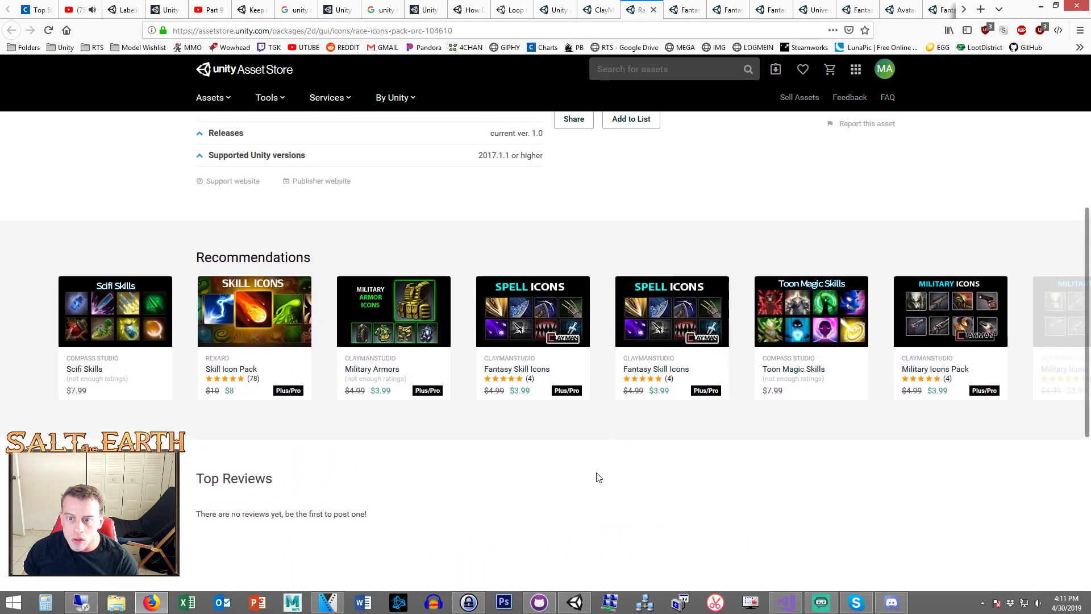
key(ctrl+shift+Tab)
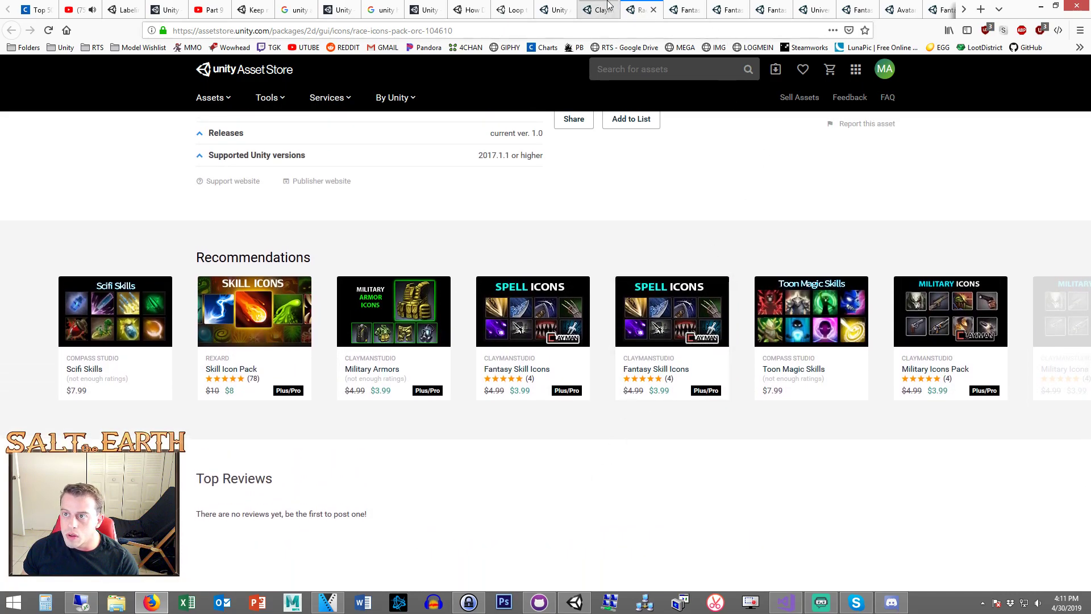
scroll(986, 259, down, 2)
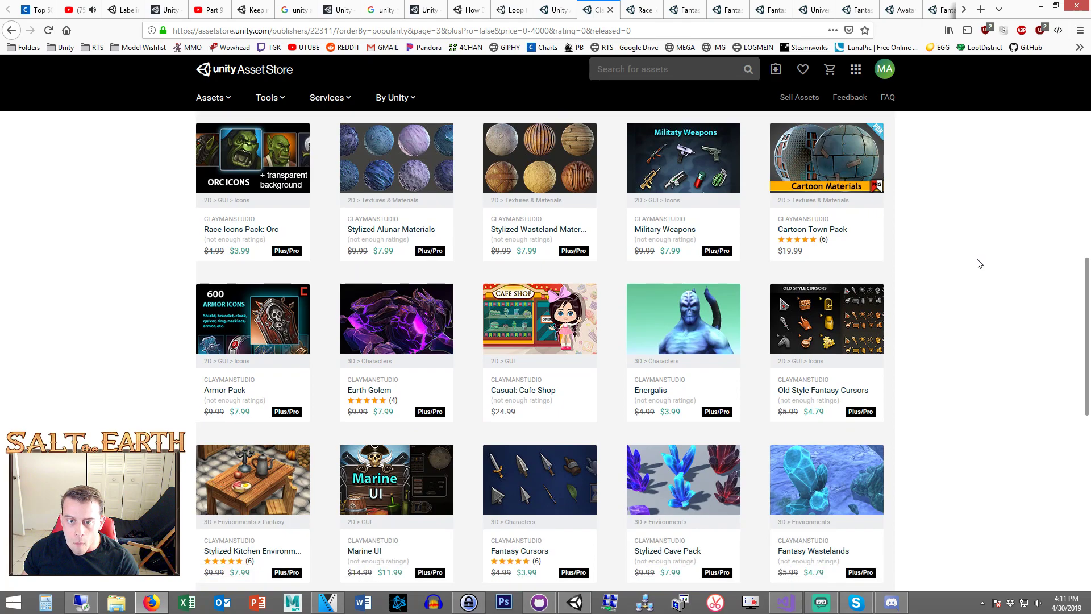
right_click(262, 302)
click(296, 307)
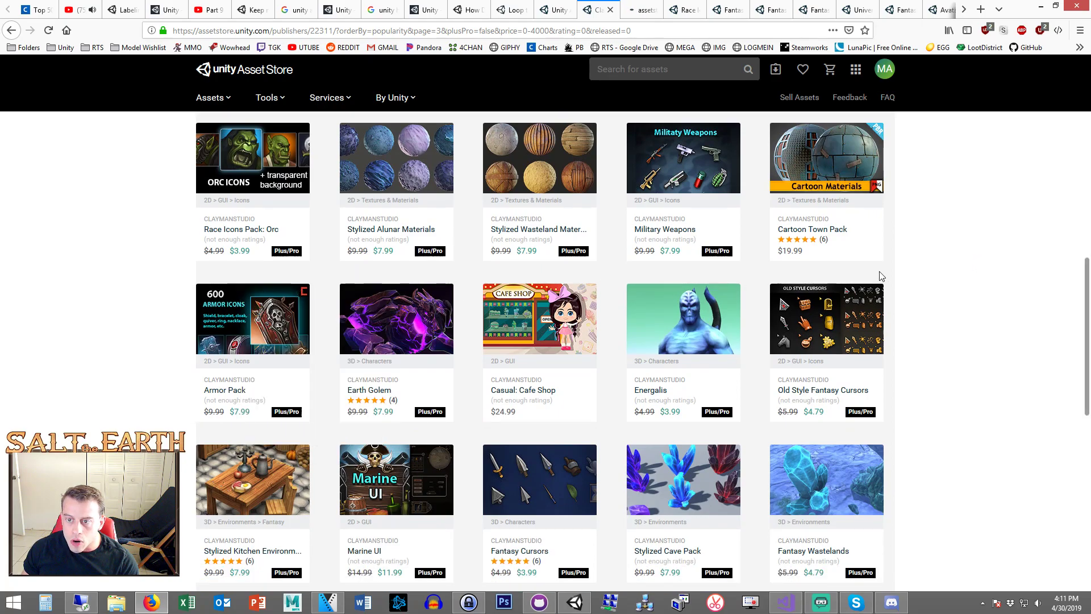
- Go to page 4 of the publisher's assets and look through the packages listed there
scroll(943, 296, down, 3)
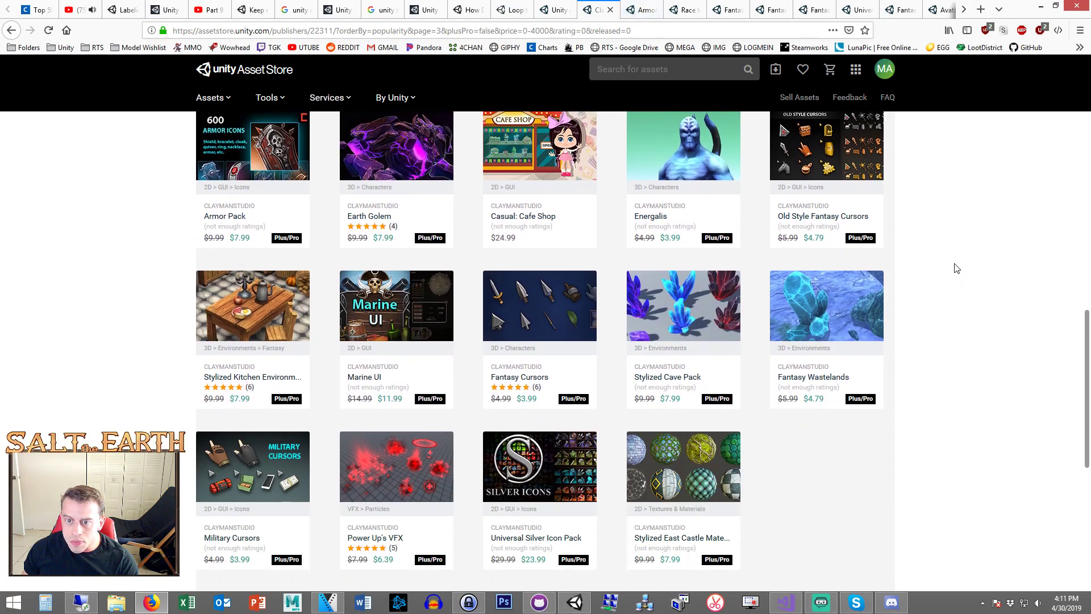
scroll(966, 307, down, 3)
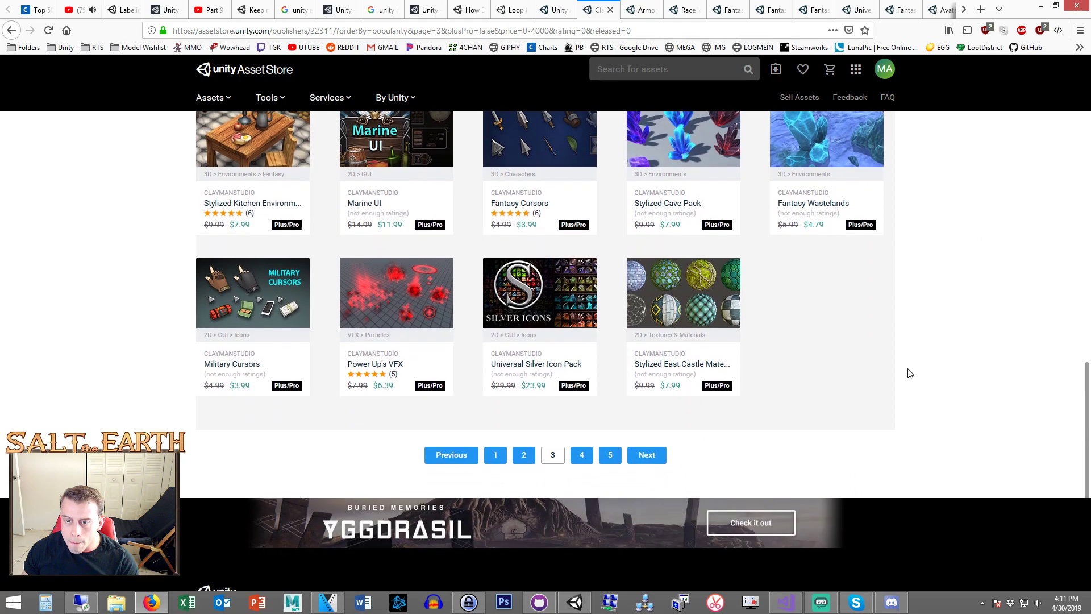
click(581, 454)
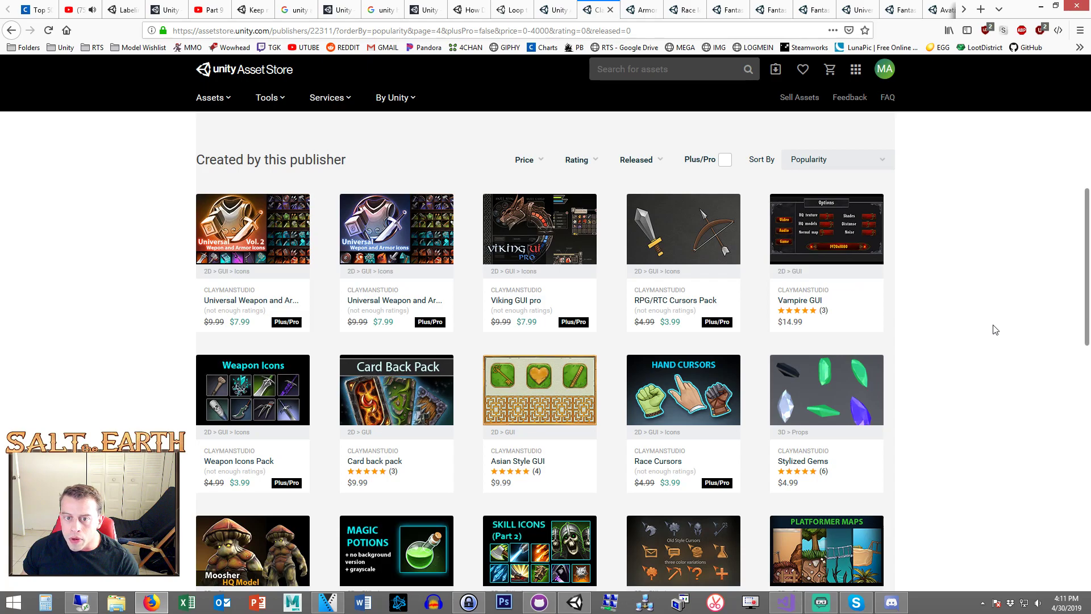
scroll(997, 331, down, 3)
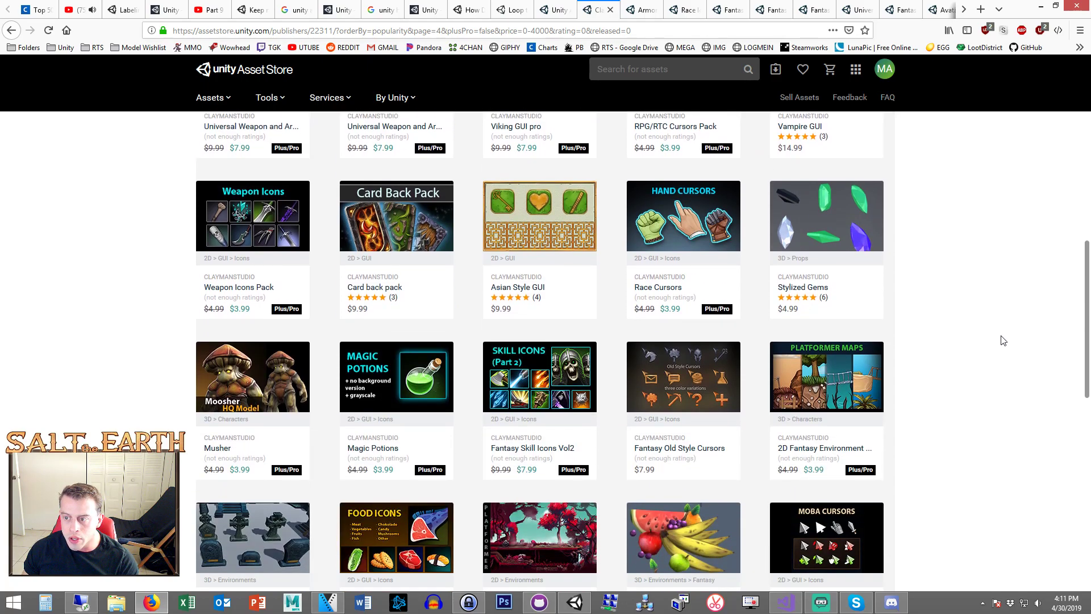
scroll(1002, 341, down, 2)
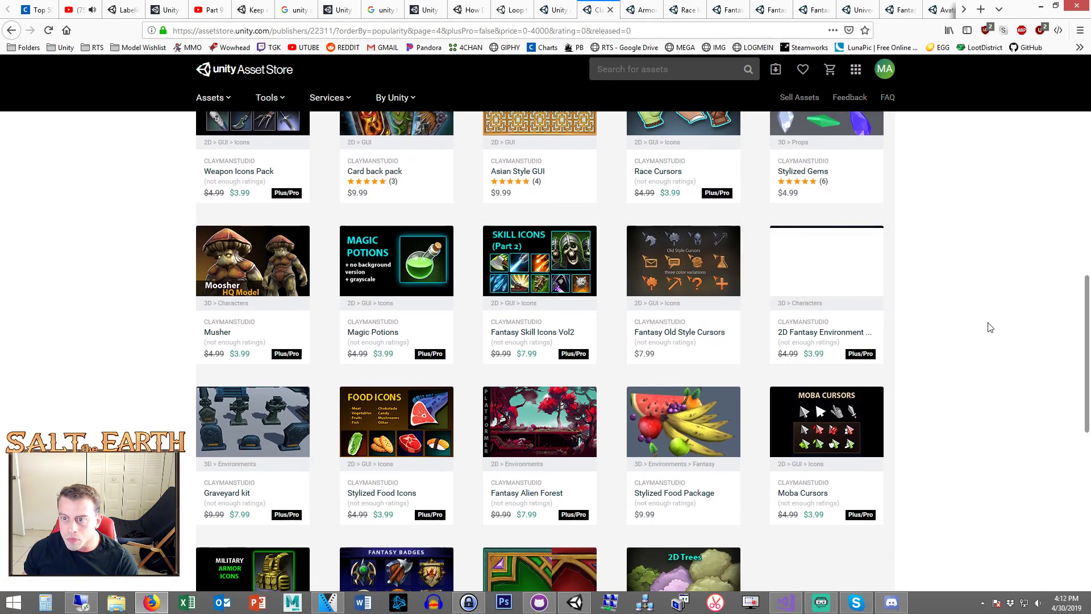
- Open Fantasy Skill Icons Vol2 in a new browser tab, check its page and close it
right_click(547, 237)
click(574, 246)
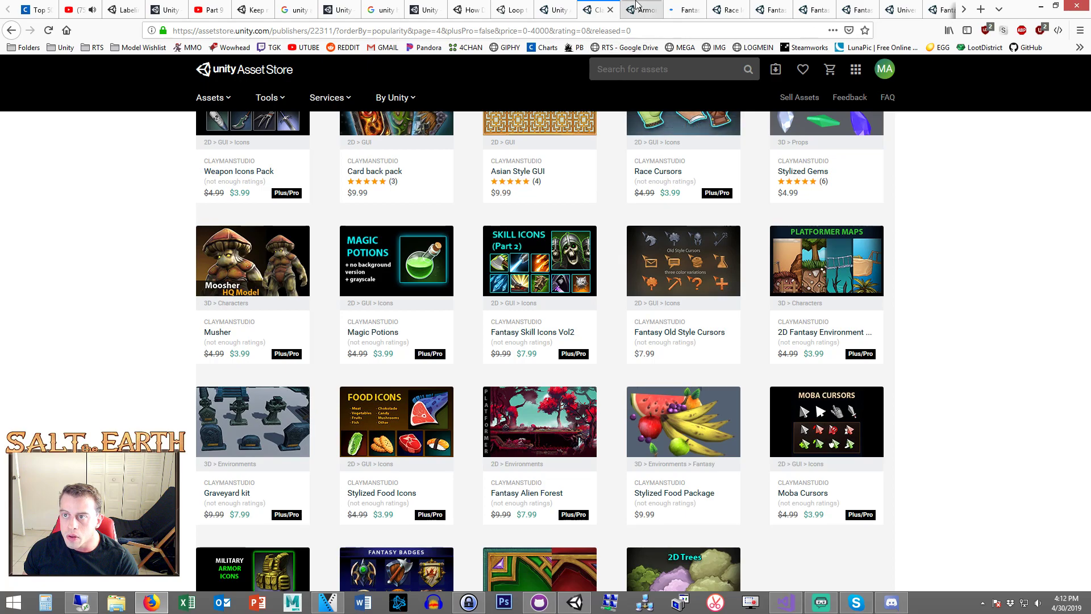
click(686, 9)
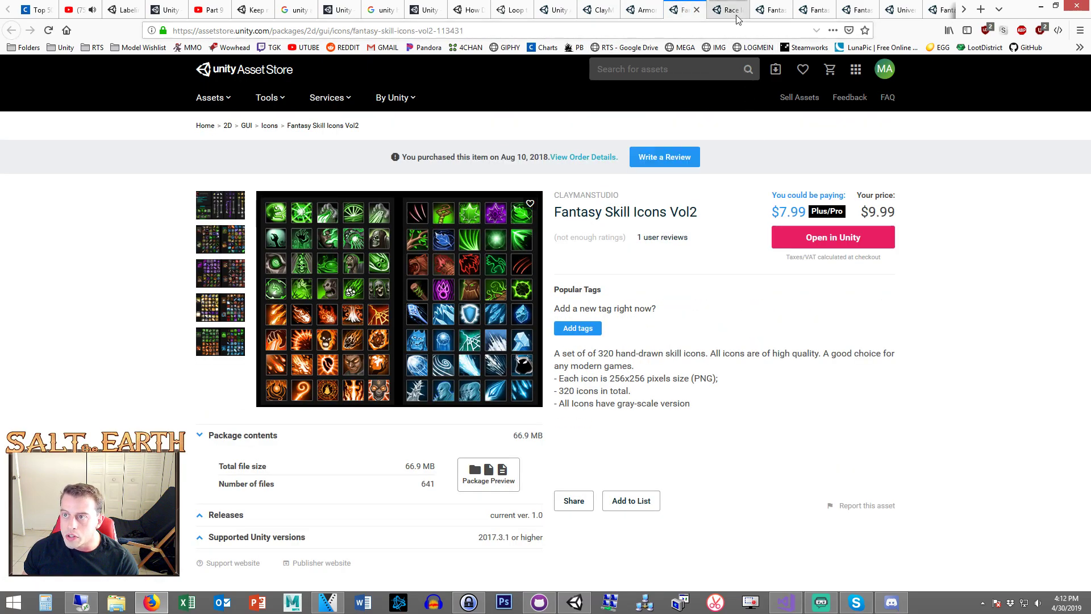
click(696, 9)
- View all four preview images of Armor Pack and close the image viewer
scroll(667, 100, up, 10)
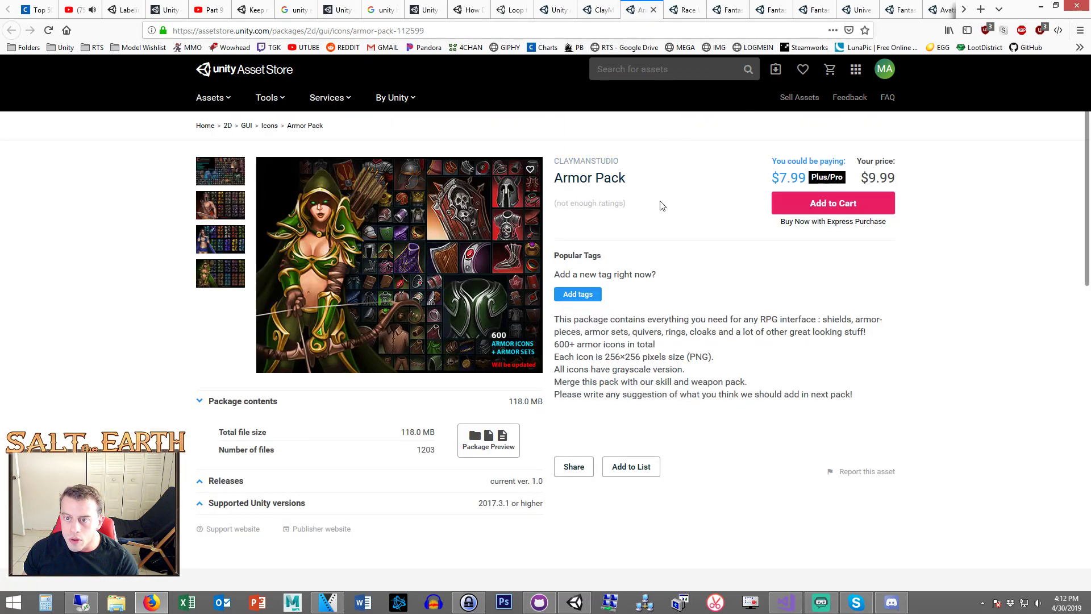
click(232, 183)
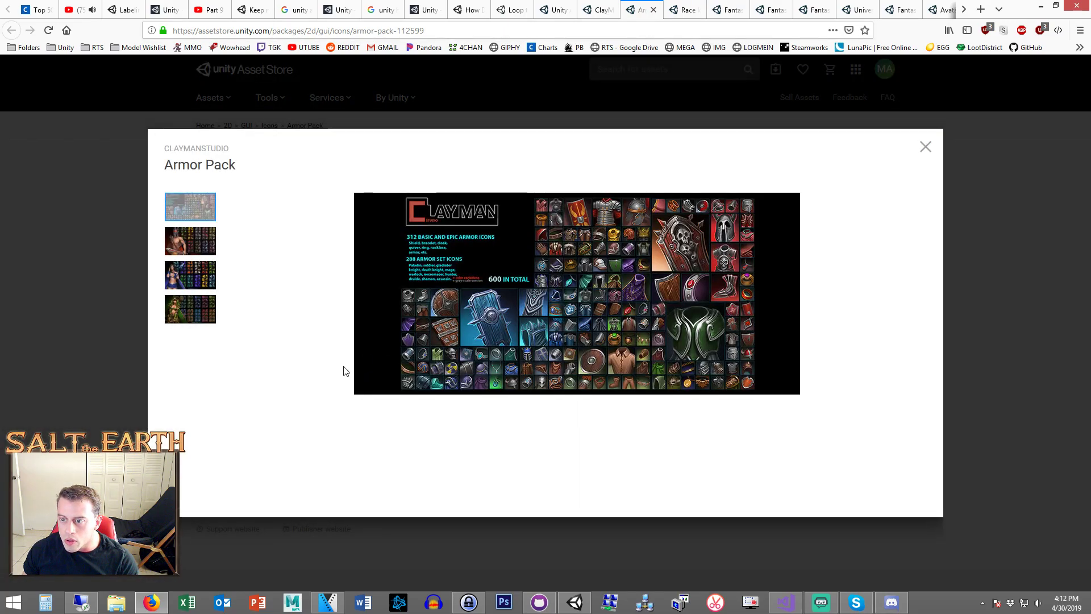
click(189, 252)
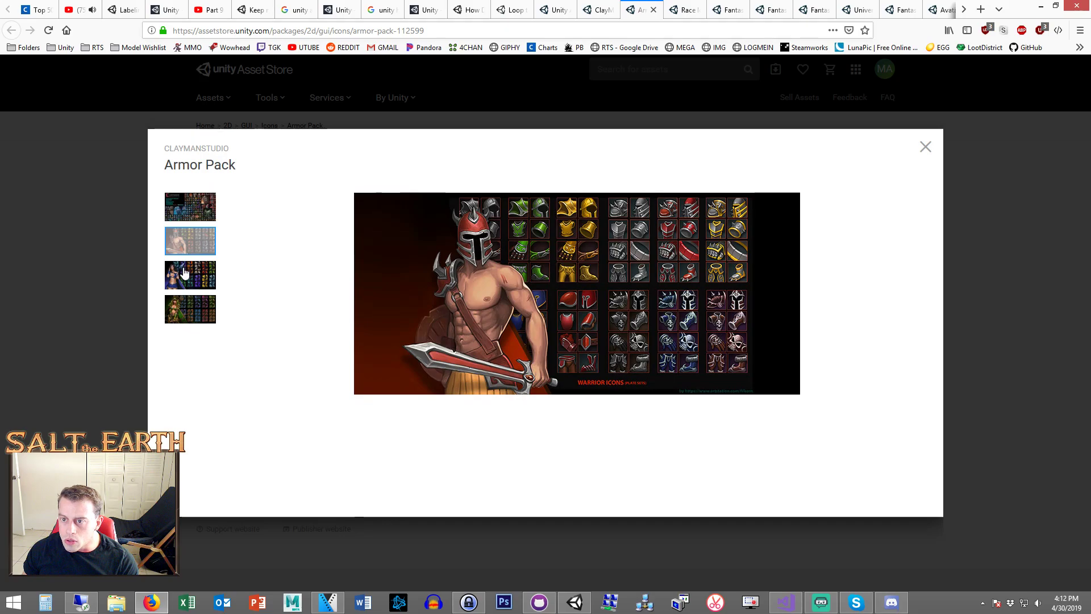
click(184, 274)
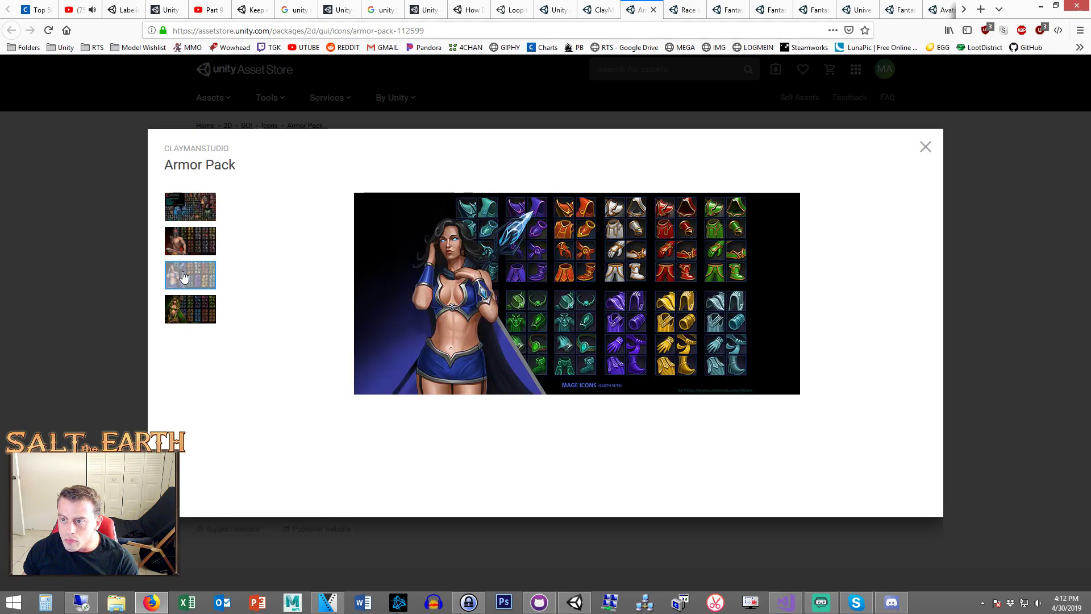
click(196, 310)
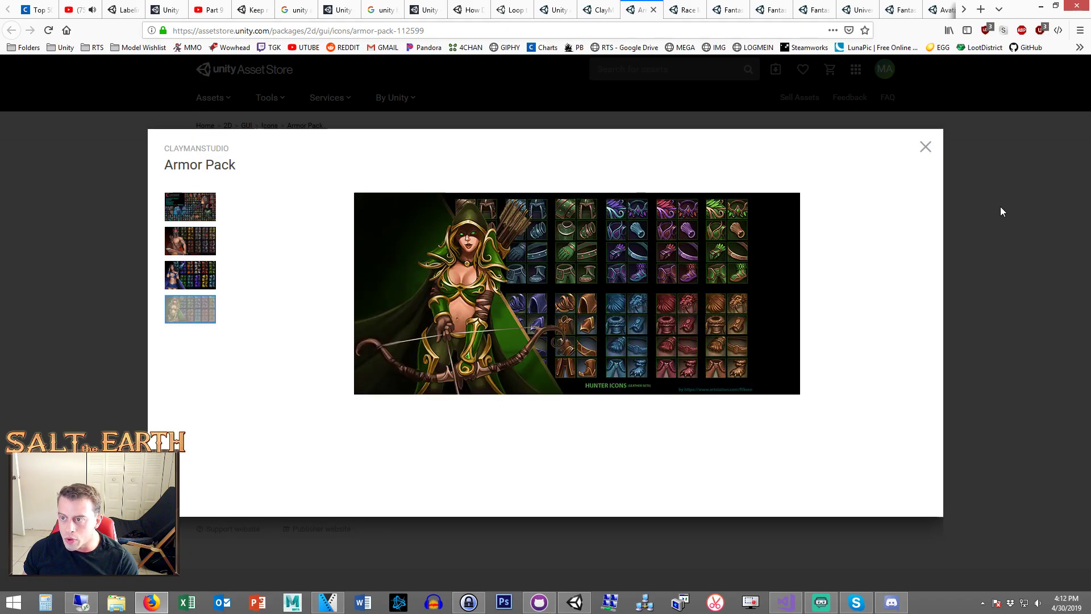
click(1001, 212)
- Return to page 4 of the publisher's assets and open Fantasy Badges Pack in a new browser tab
key(ctrl+shift+Tab)
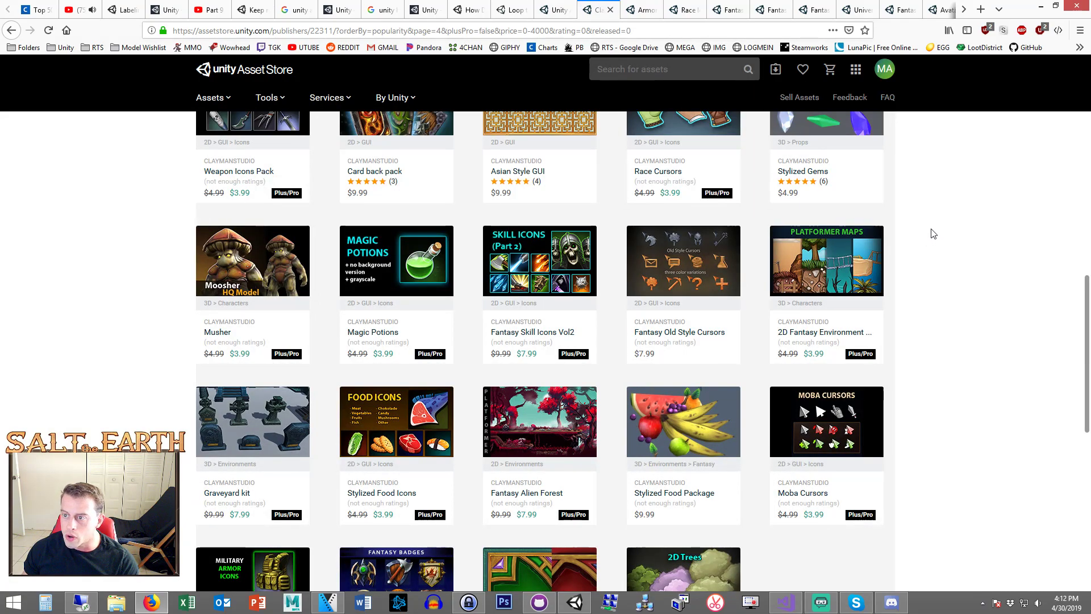
scroll(926, 243, down, 3)
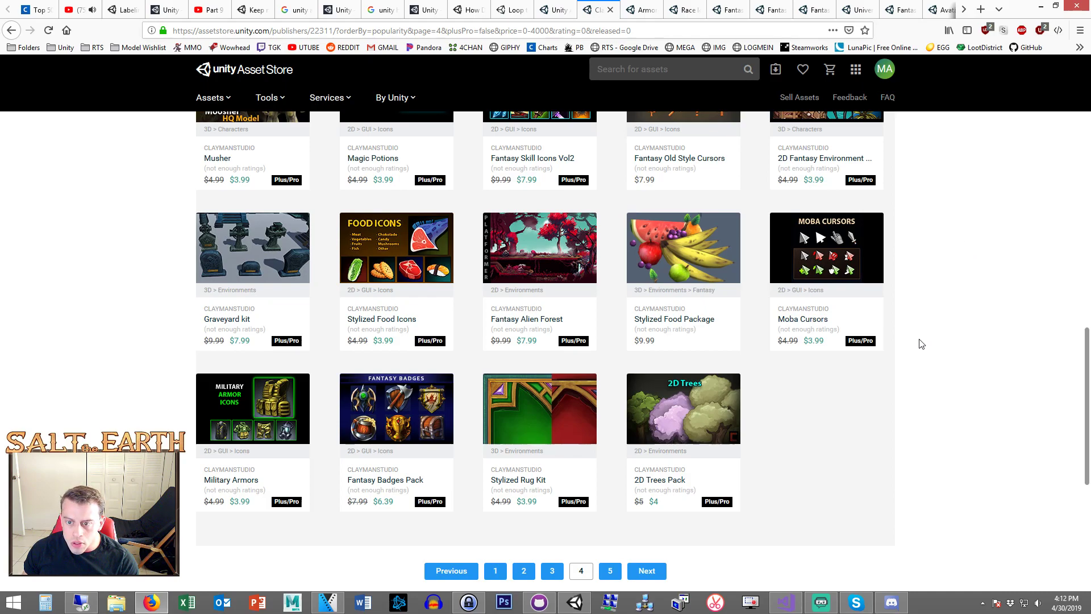
right_click(426, 402)
click(455, 410)
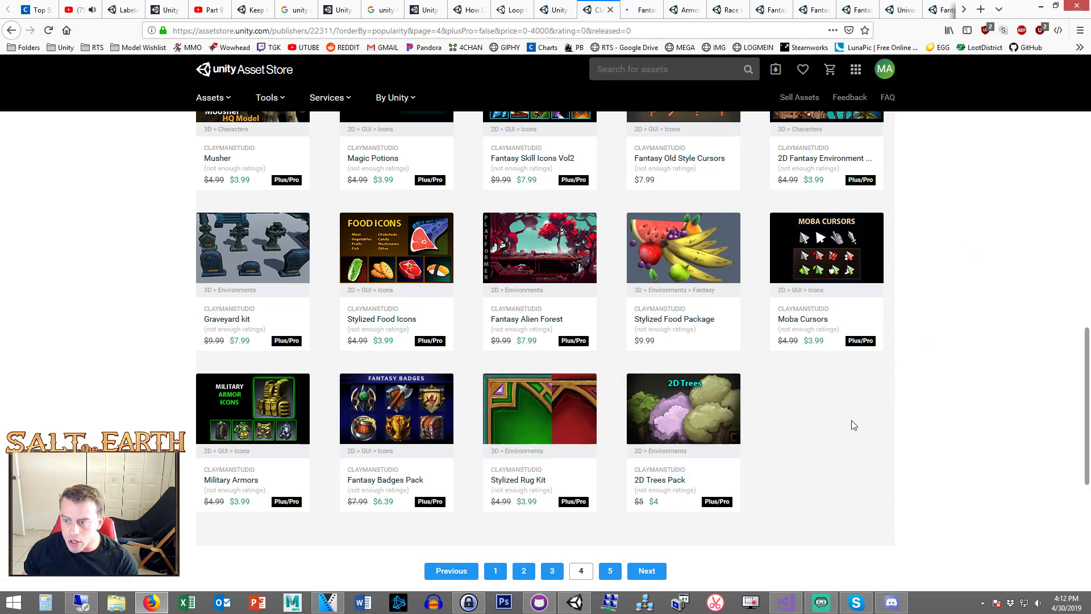
- Go to page 5 of the publisher's assets and open Bag Icons in a new browser tab
click(610, 571)
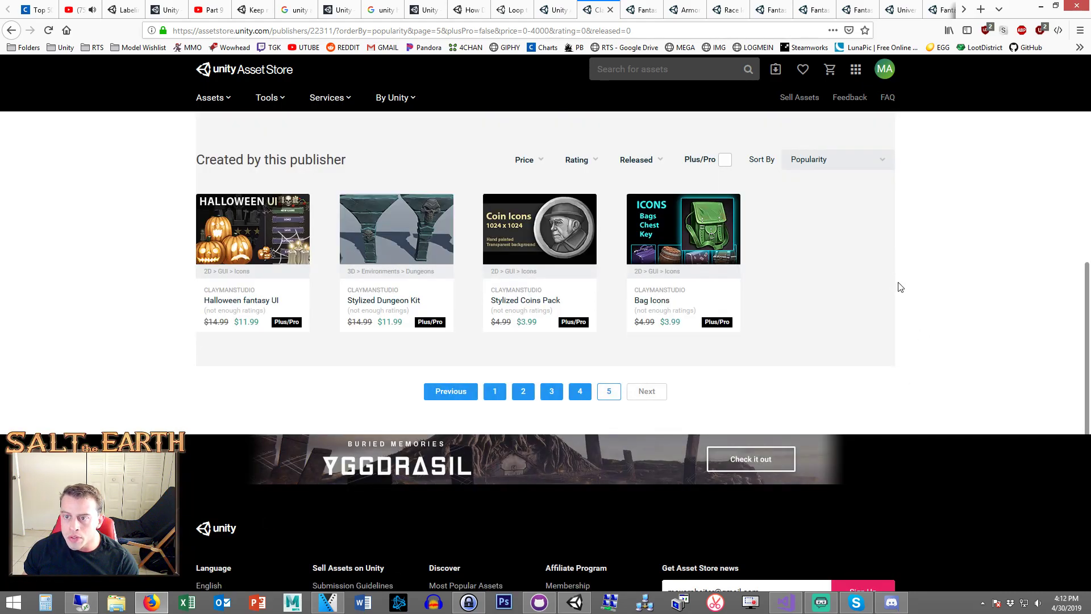
right_click(704, 218)
click(733, 226)
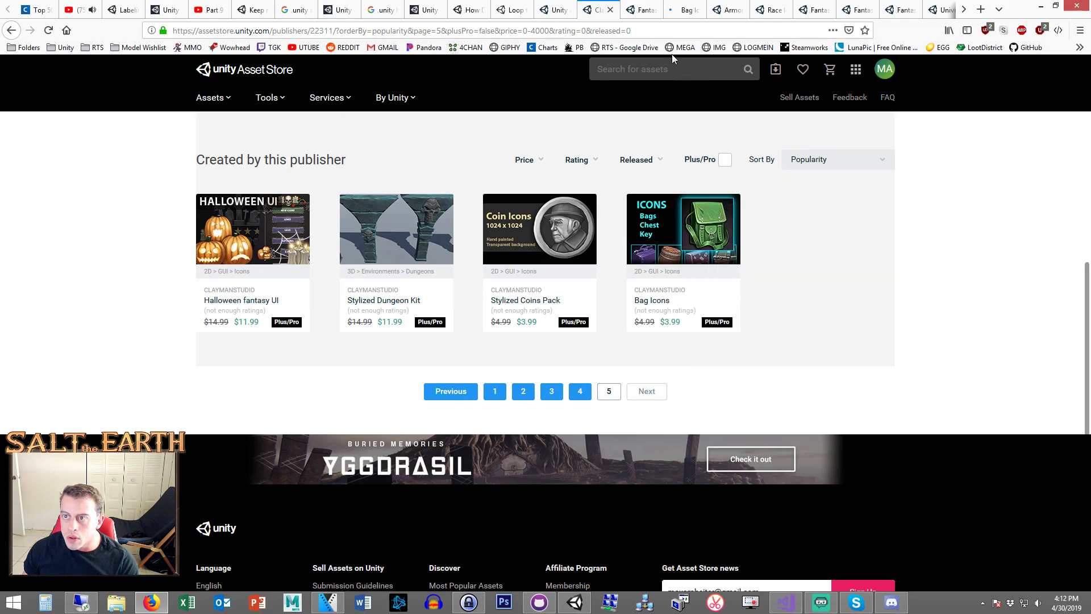
- View the Fantasy Badges Pack preview image enlarged and close the image viewer
key(ctrl+Tab)
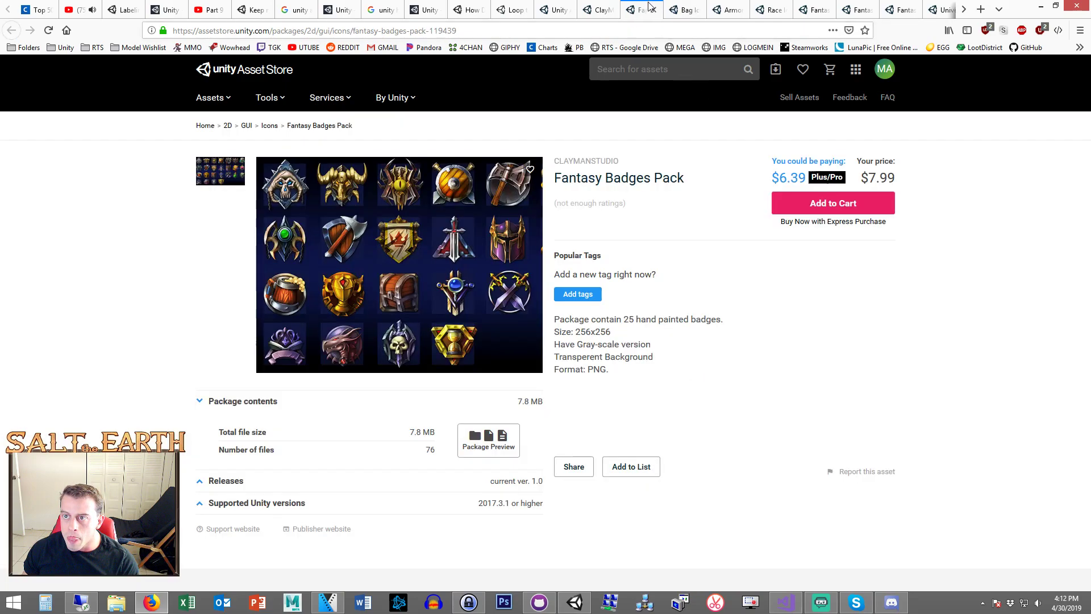
click(259, 209)
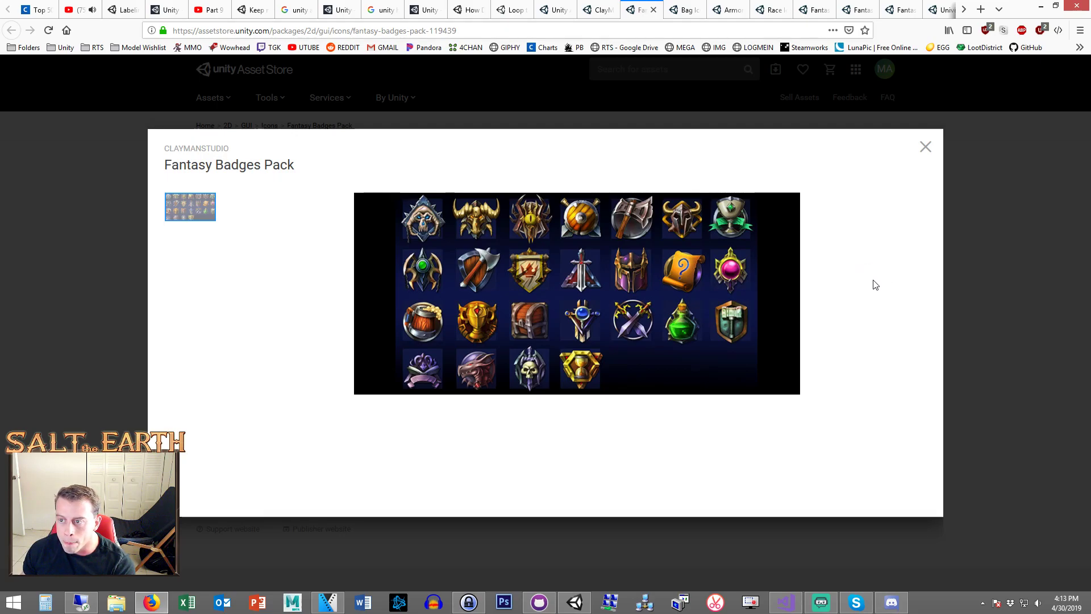
click(1033, 259)
- Check the Bag Icons page and close both the Bag Icons and Fantasy Badges Pack pages
click(688, 5)
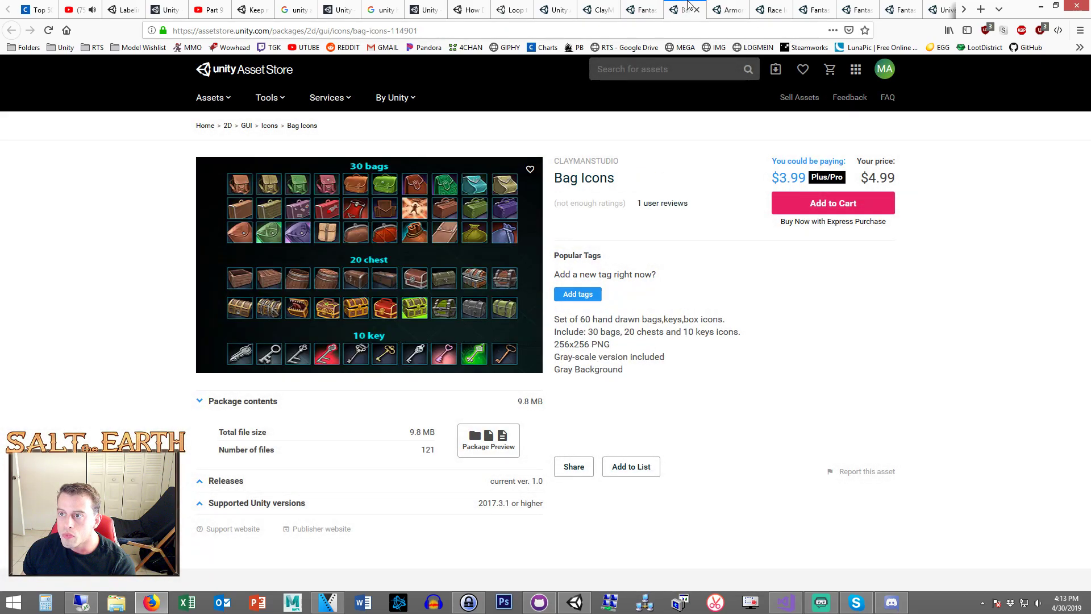
click(697, 10)
click(643, 10)
click(654, 10)
- Switch to the Asset Store home page, filter by the 2D category and search for "dwarf"
click(600, 9)
click(554, 10)
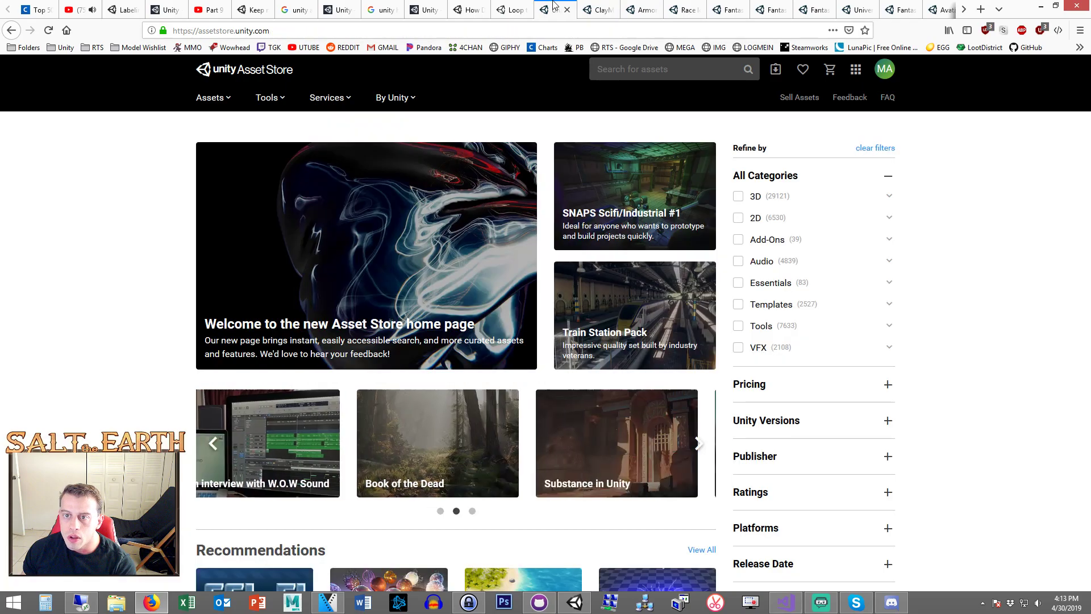
click(738, 220)
click(625, 69)
text(dwarf)
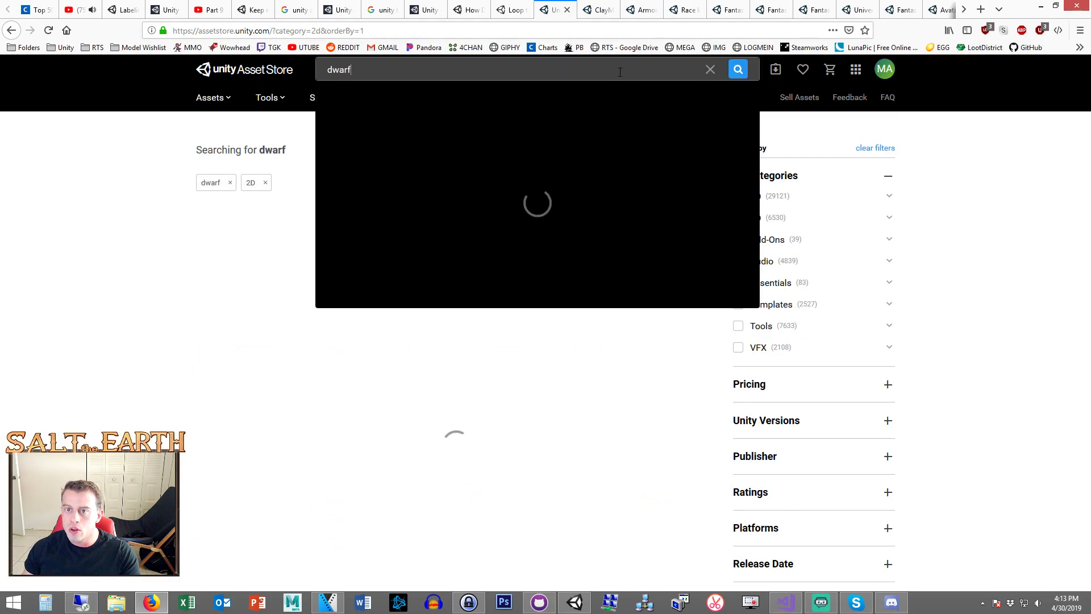
key(Return)
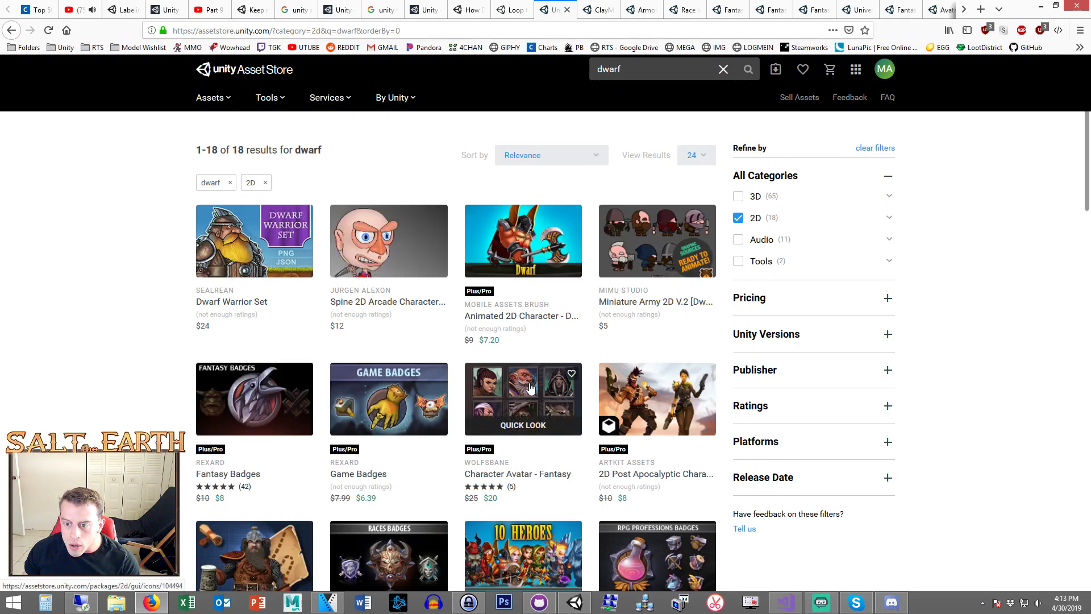
- Open Character Avatar - Fantasy and Rexard's Fantasy Badges from the search results in new browser tabs
middle_click(569, 378)
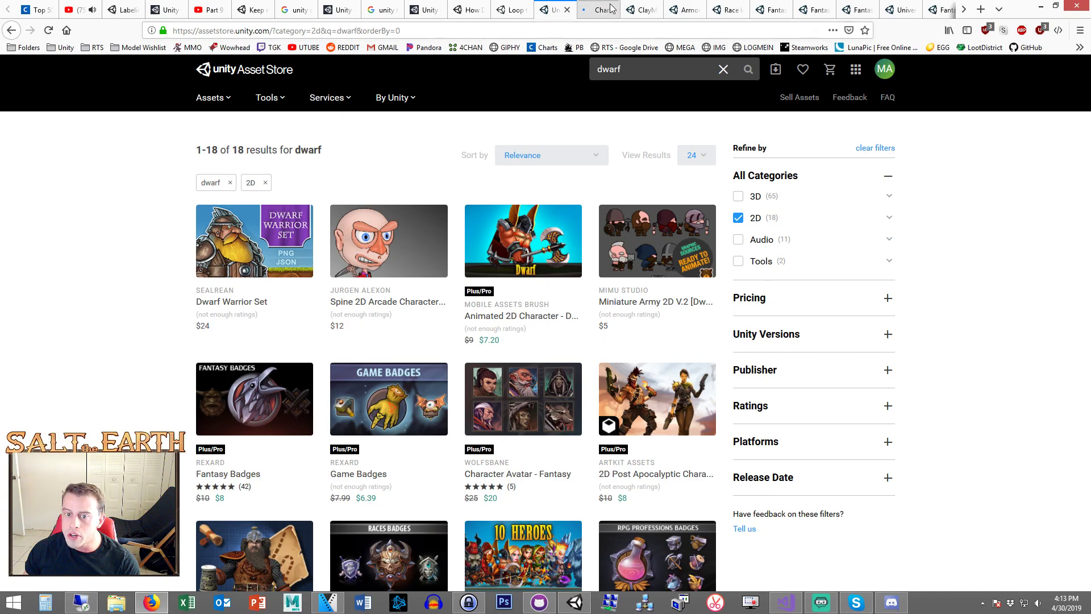
right_click(256, 384)
click(293, 391)
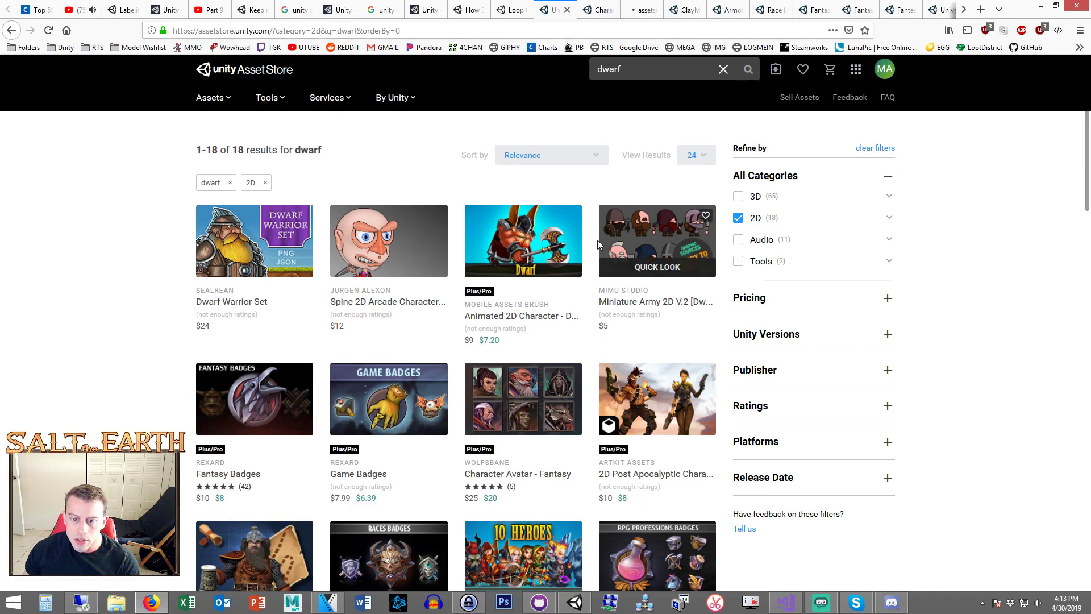
- View the preview image of Rexard's Fantasy Badges enlarged and close the image viewer
click(647, 4)
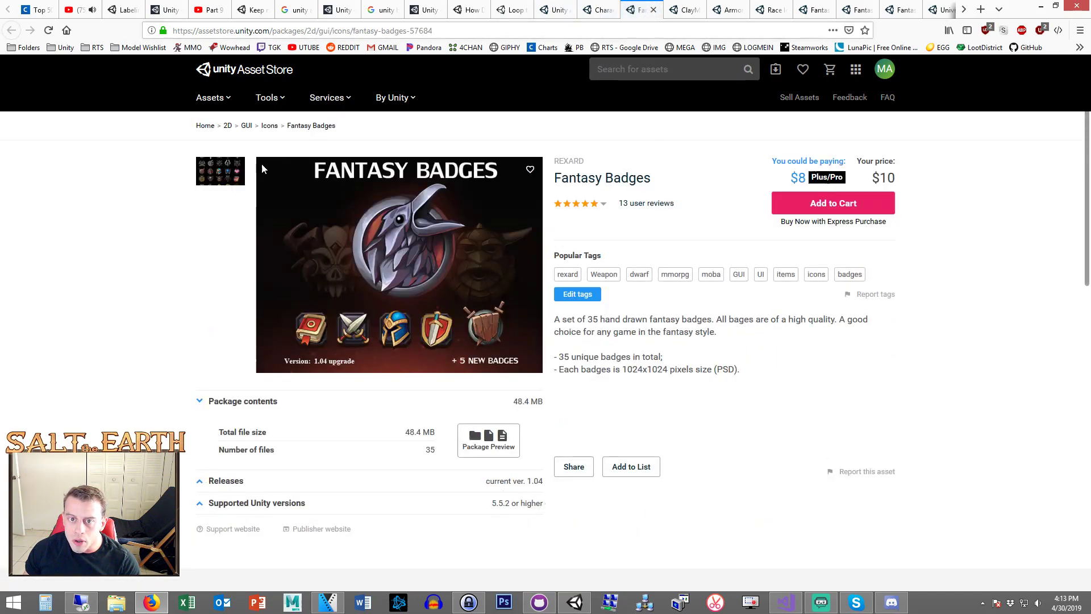
click(364, 231)
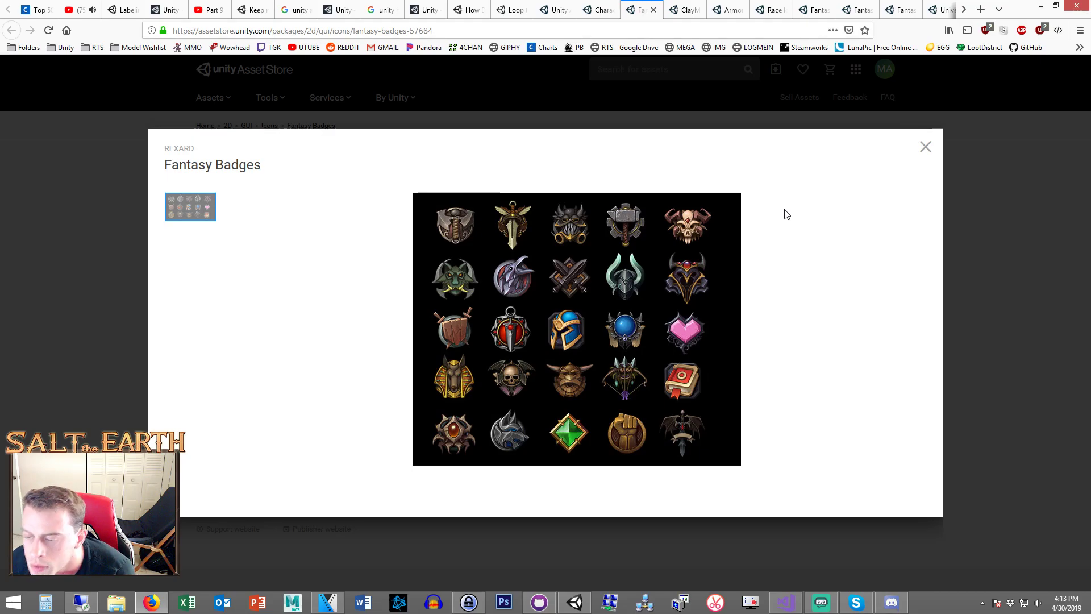
click(981, 202)
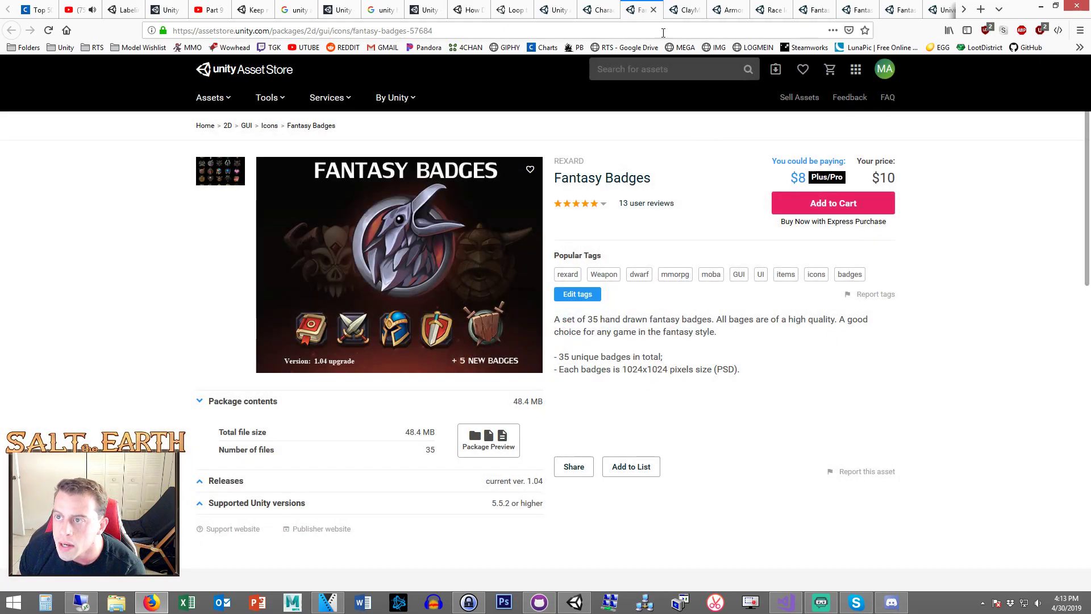
- View the portrait preview image of Character Avatar - Fantasy enlarged and close the image viewer
click(597, 10)
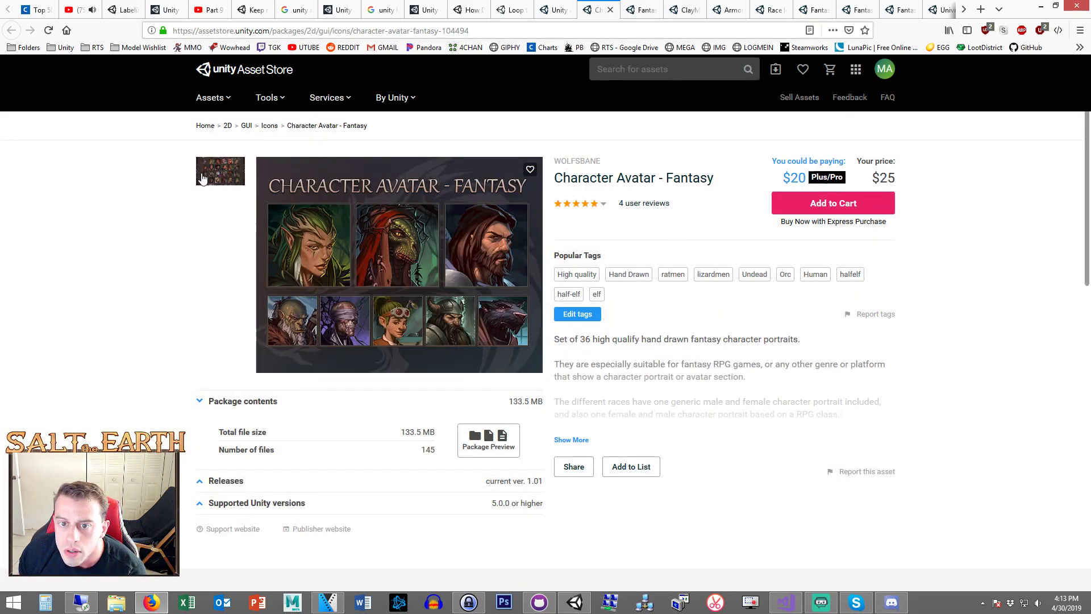
click(202, 178)
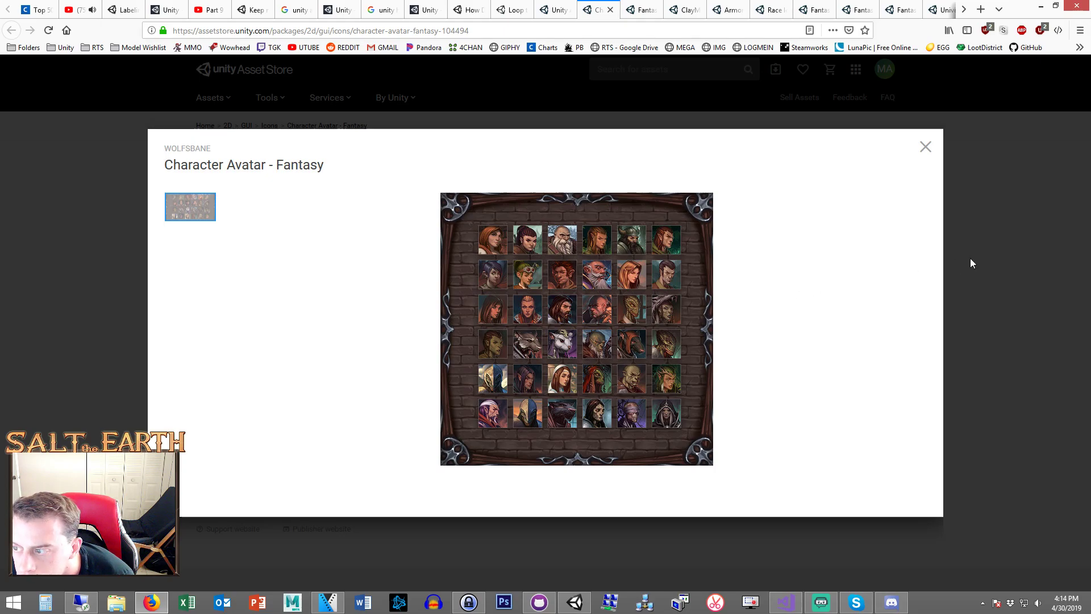
click(1003, 253)
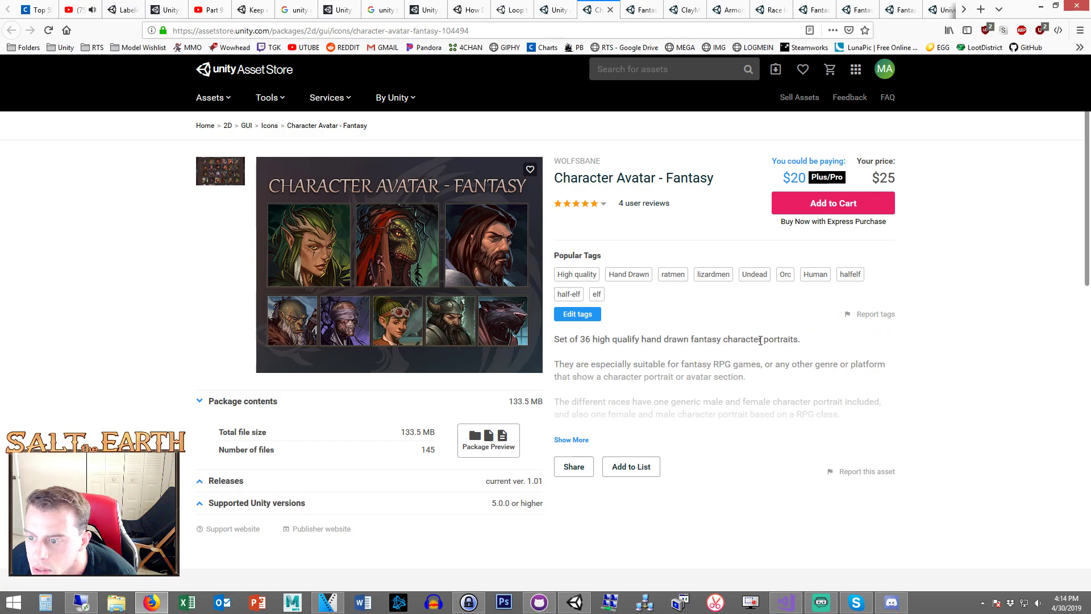
- View the portrait sheet of Character Avatar - Fantasy enlarged once more and return to the dwarf search results
click(213, 180)
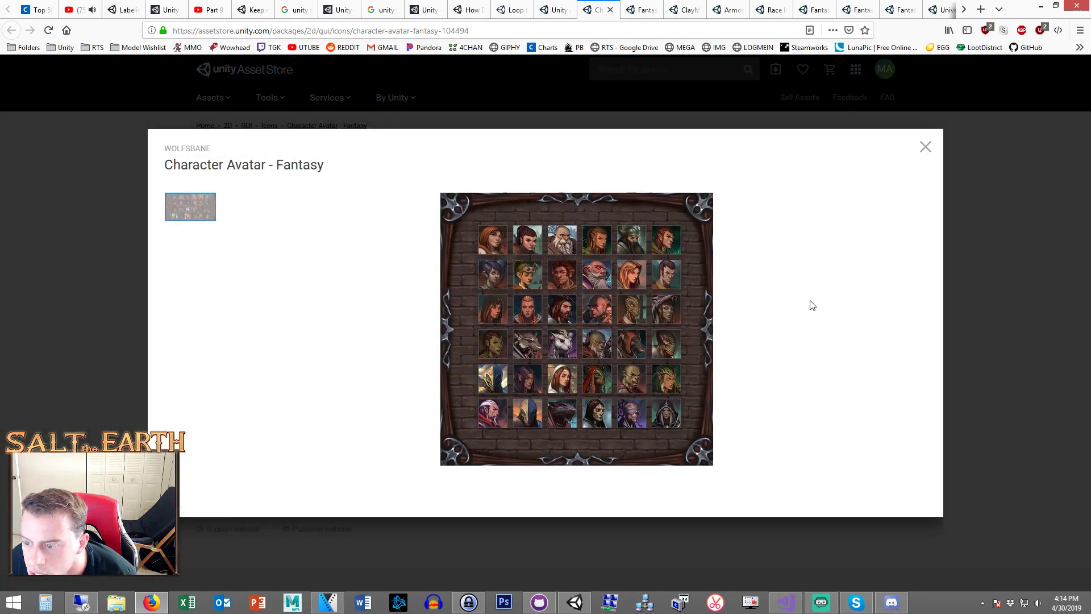
click(966, 339)
key(ctrl+shift+Tab)
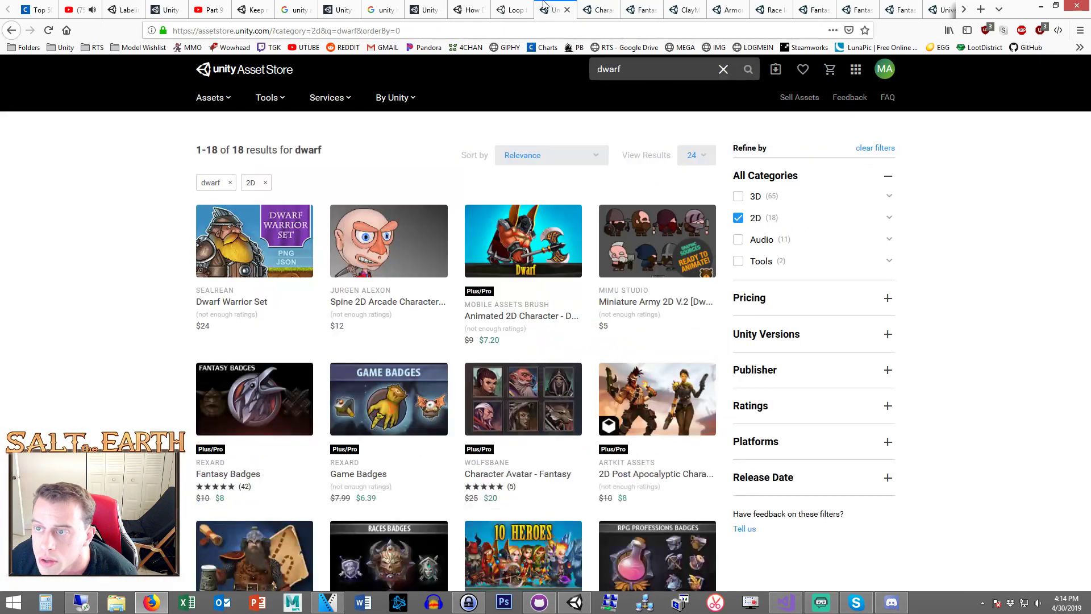
- Open Rexard's Game Badges, Rpg Professions Badges and RPG Class Badges from the dwarf results in new browser tabs
scroll(72, 305, down, 2)
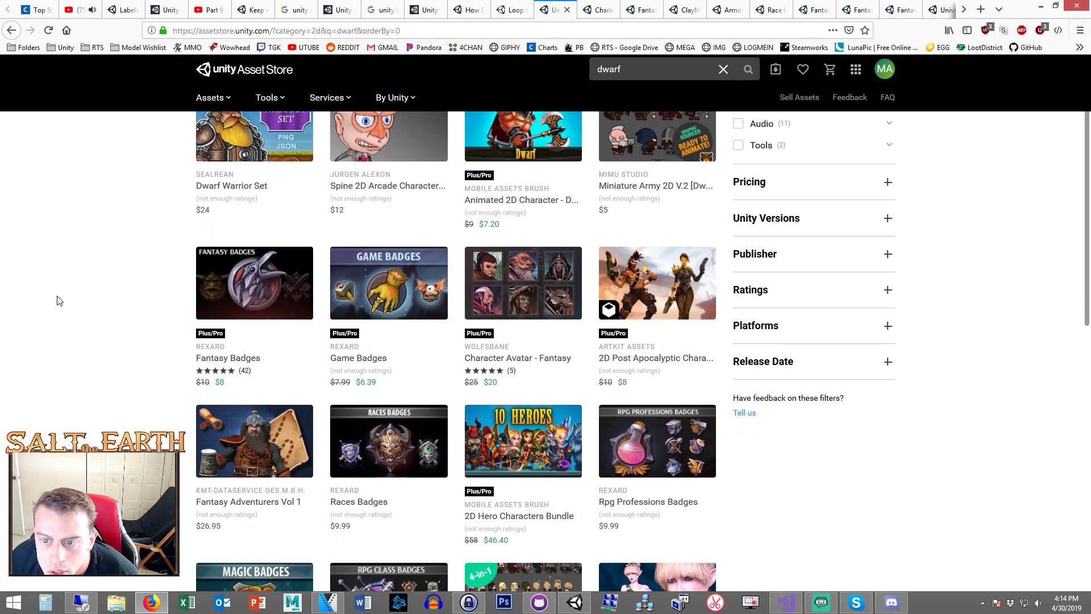
middle_click(389, 283)
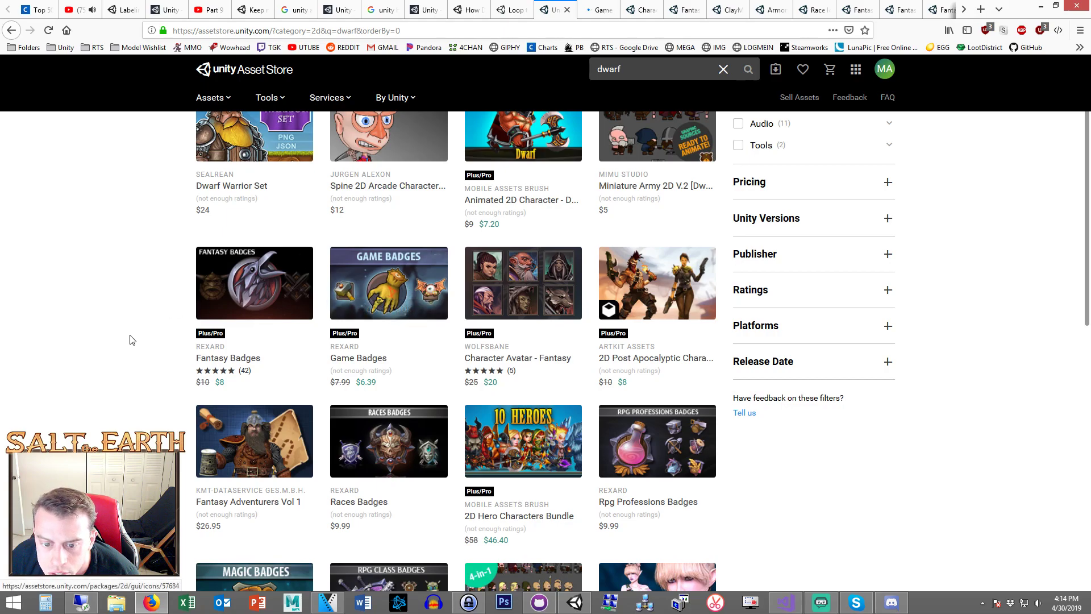
scroll(125, 337, down, 2)
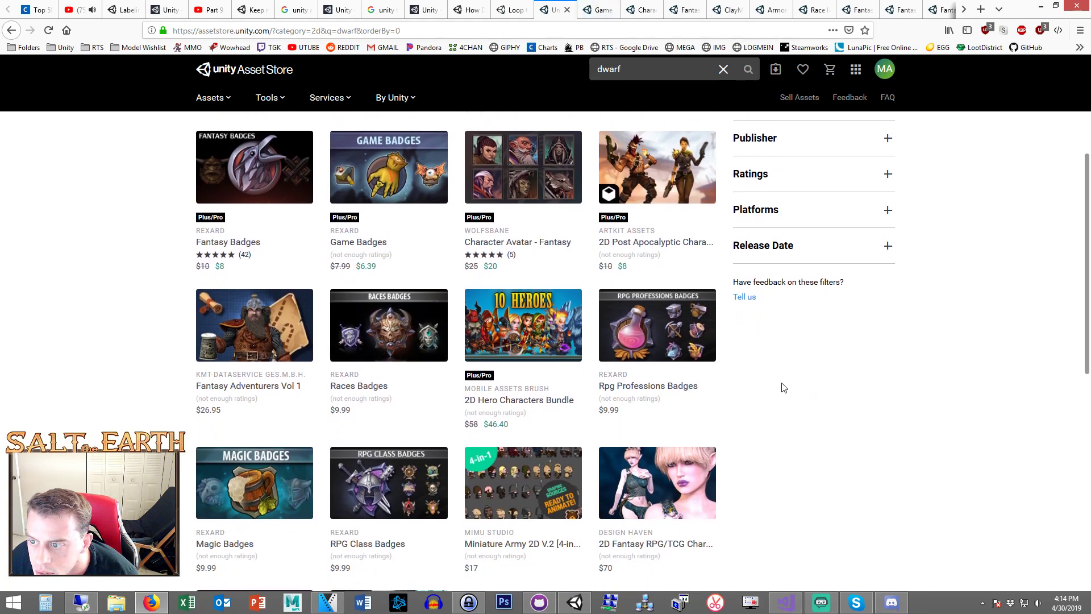
right_click(682, 312)
click(716, 319)
scroll(826, 373, down, 3)
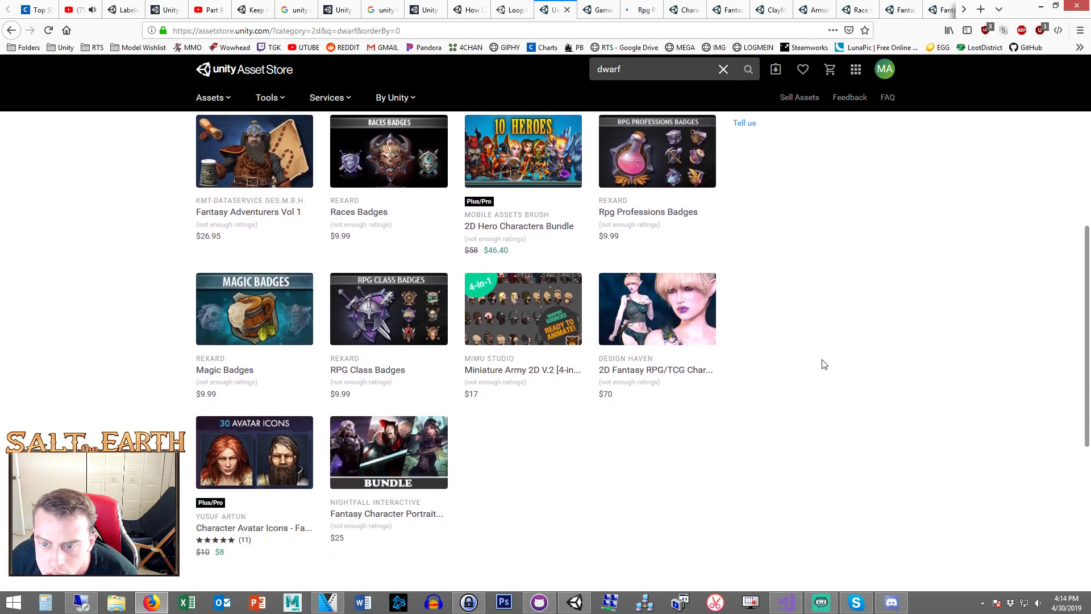
middle_click(423, 310)
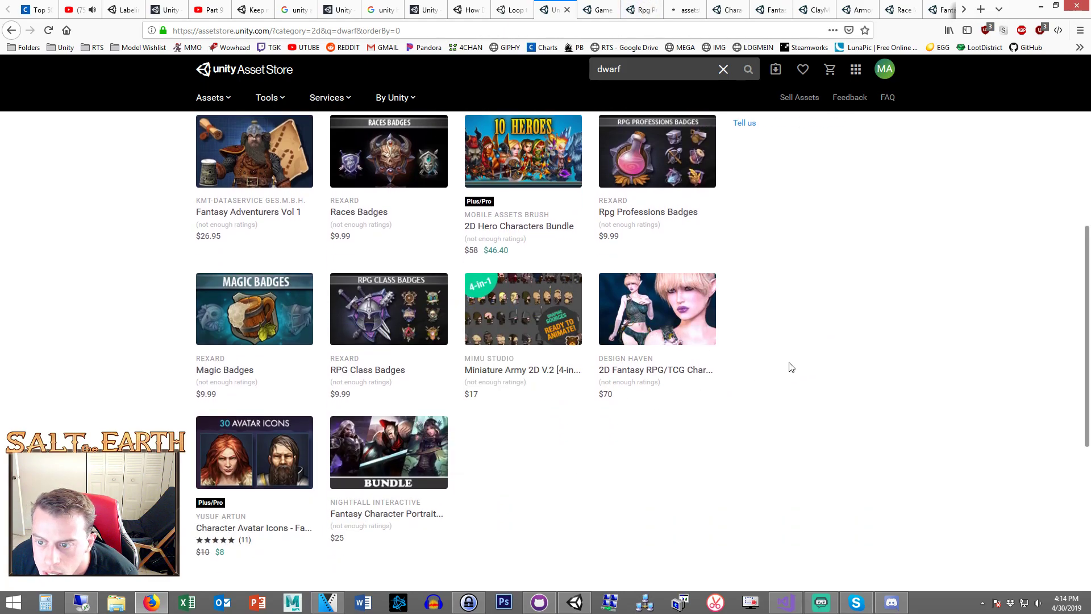
- View the enlarged preview images of Game Badges and Rpg Professions Badges, closing each package's browser tab after viewing
click(593, 7)
click(258, 180)
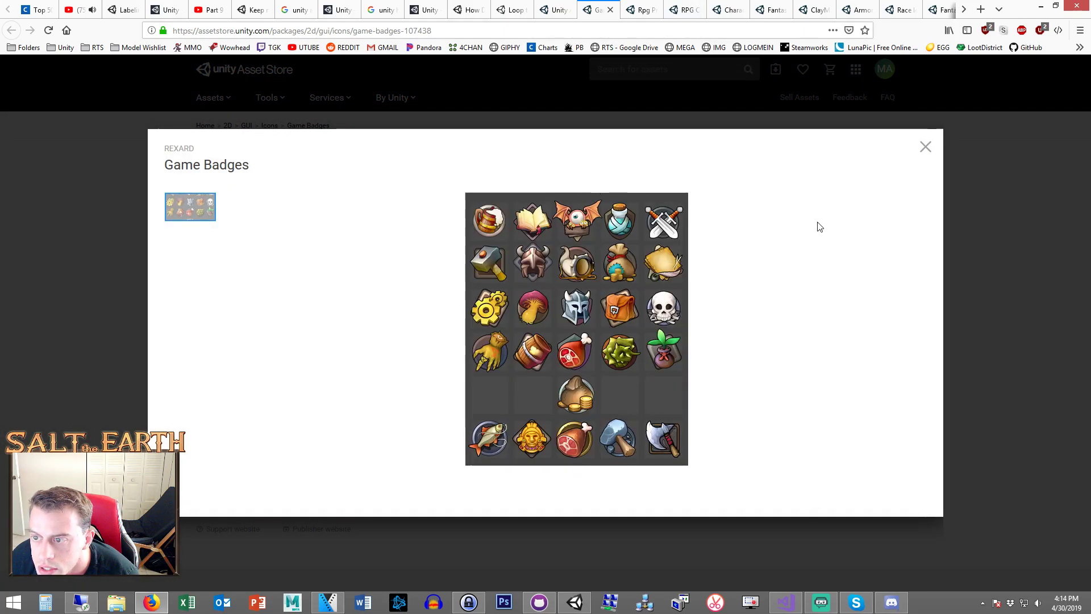
key(ctrl+w)
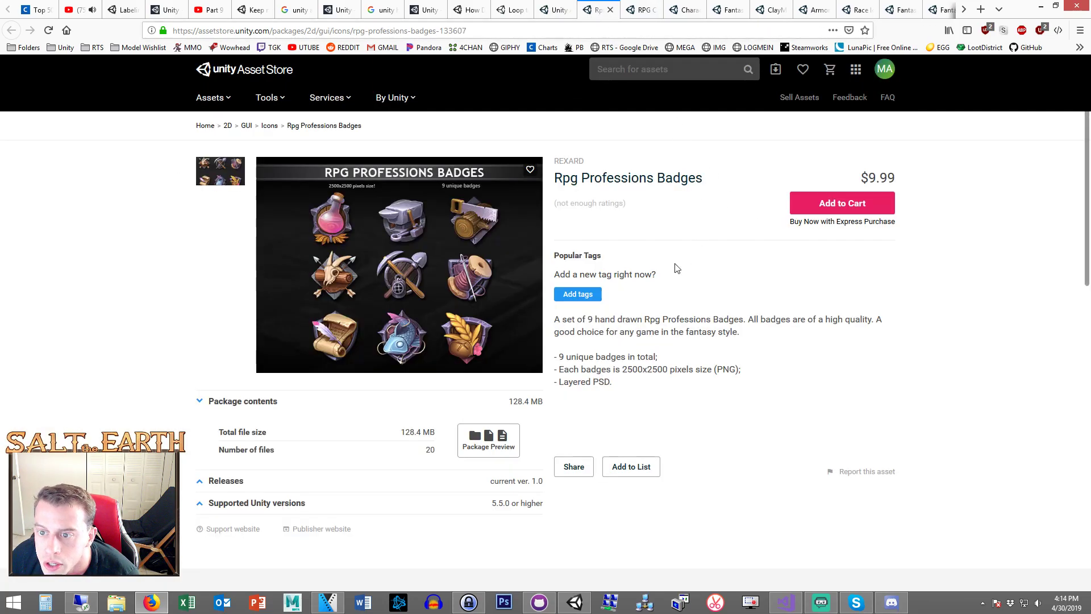
click(207, 181)
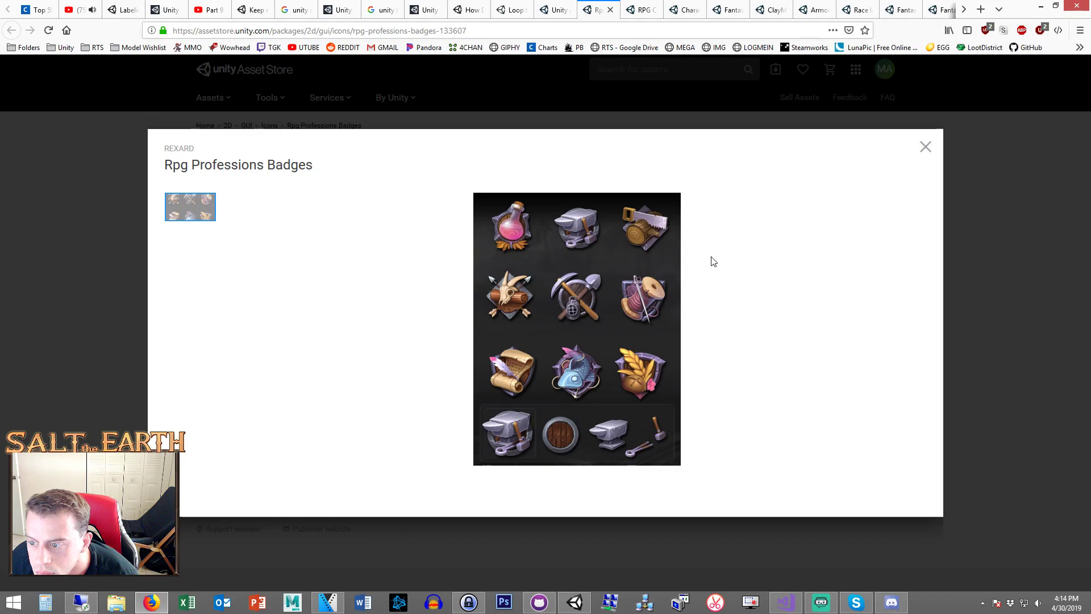
click(610, 9)
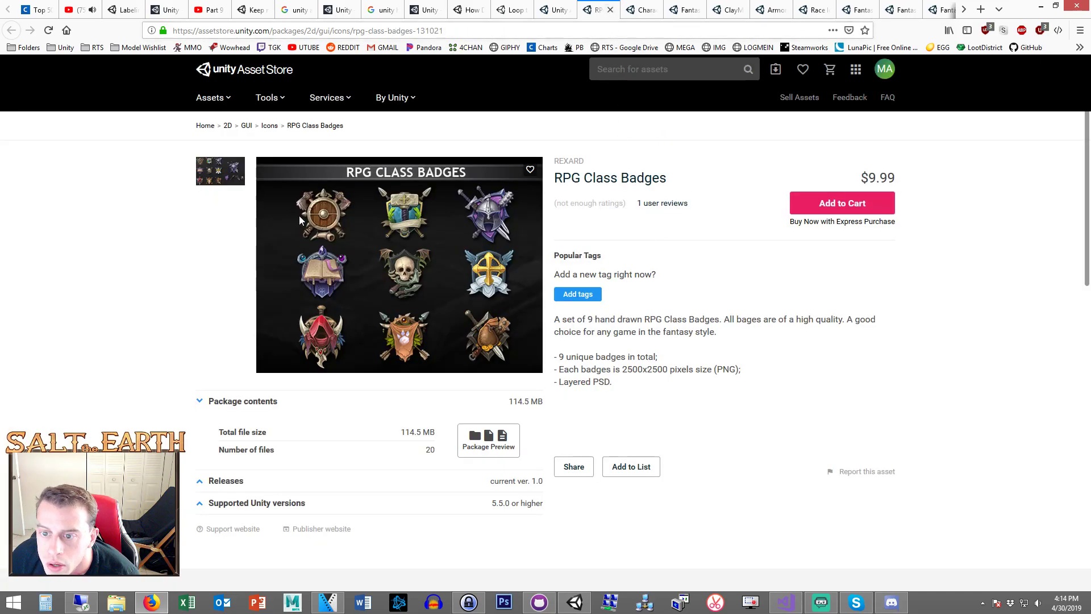
- View the preview image of RPG Class Badges enlarged and return to the dwarf search results, keeping the package tab open
click(229, 182)
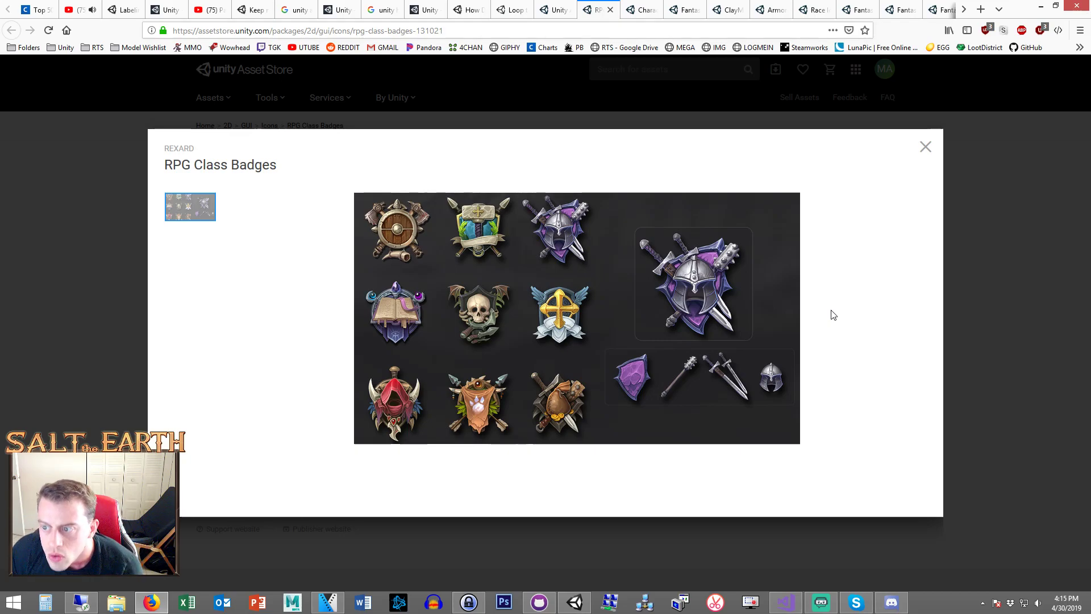
click(625, 117)
click(641, 10)
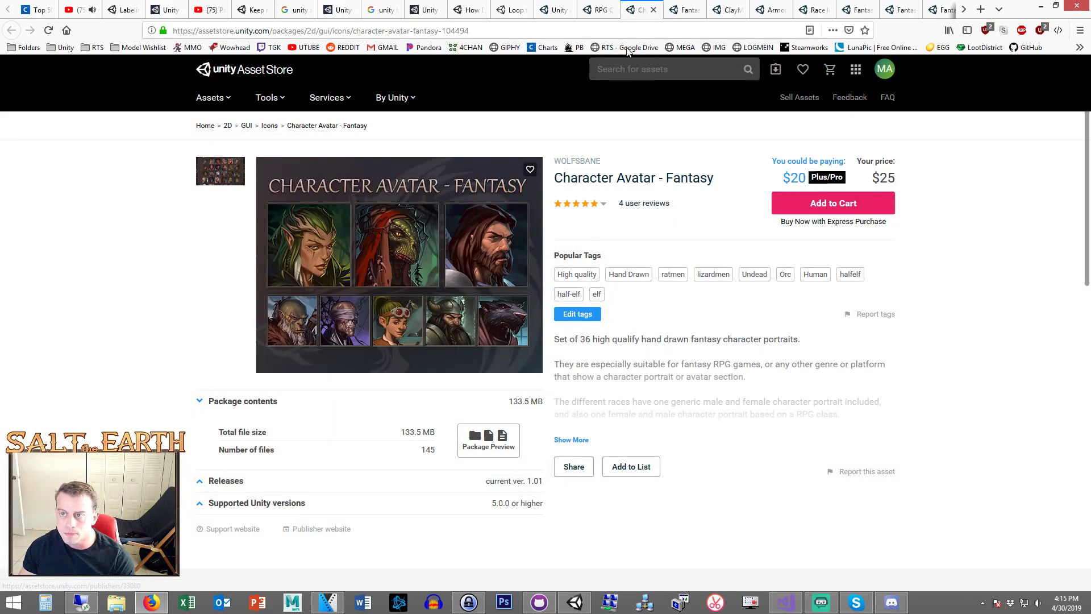
key(ctrl+shift+Tab)
key(ctrl+shift+Tab)
key(ctrl+shift+Tab)
key(ctrl+Tab)
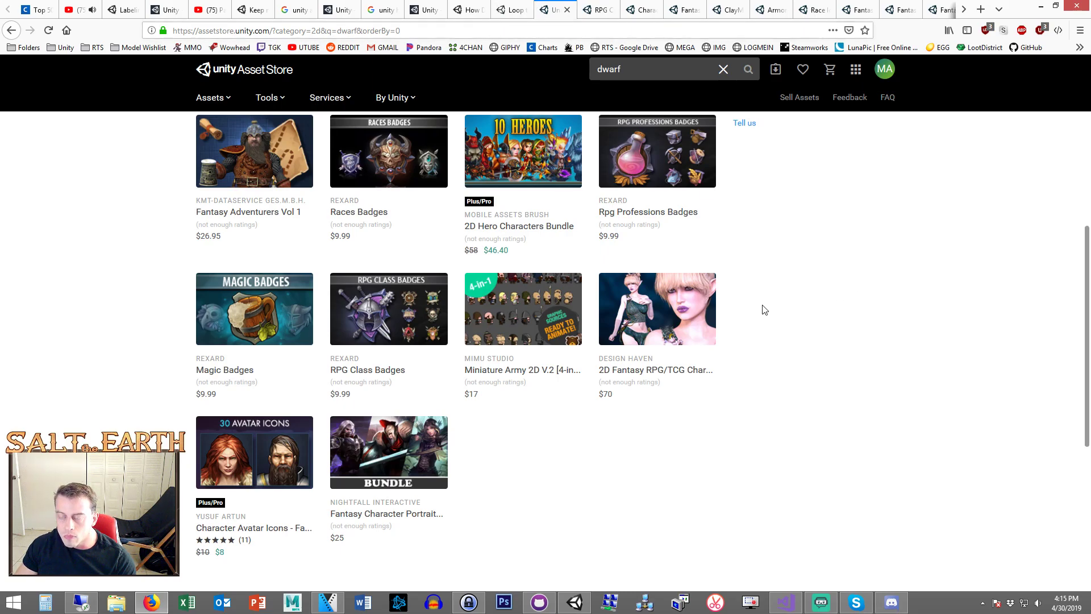
- Open Fantasy Character Portraits Bundle in a new tab, browse its first six enlarged portraits and return to the dwarf results
right_click(402, 425)
click(429, 431)
key(ctrl+Tab)
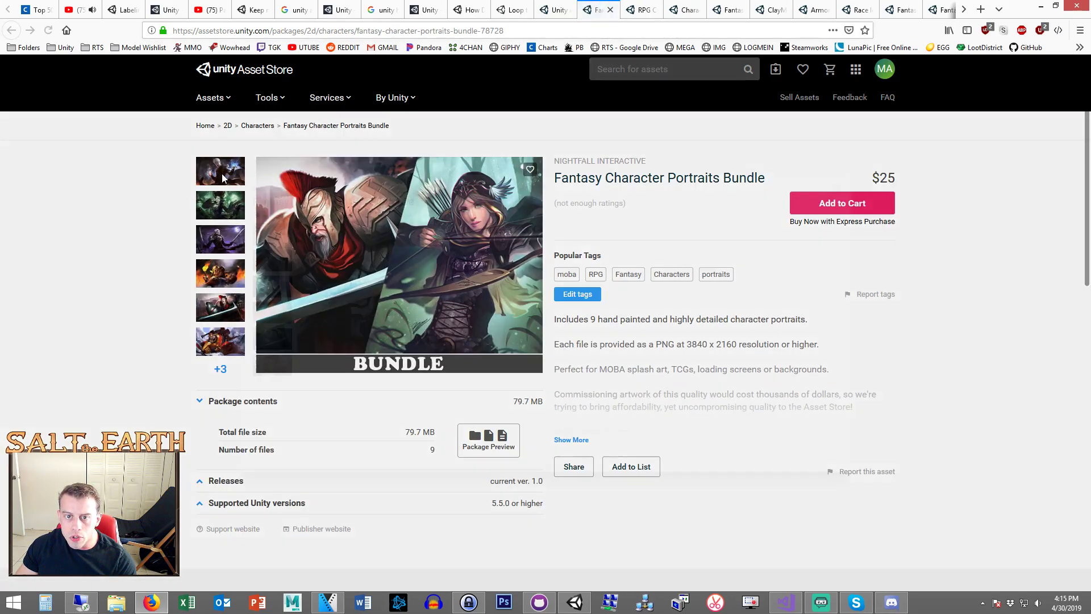
click(195, 204)
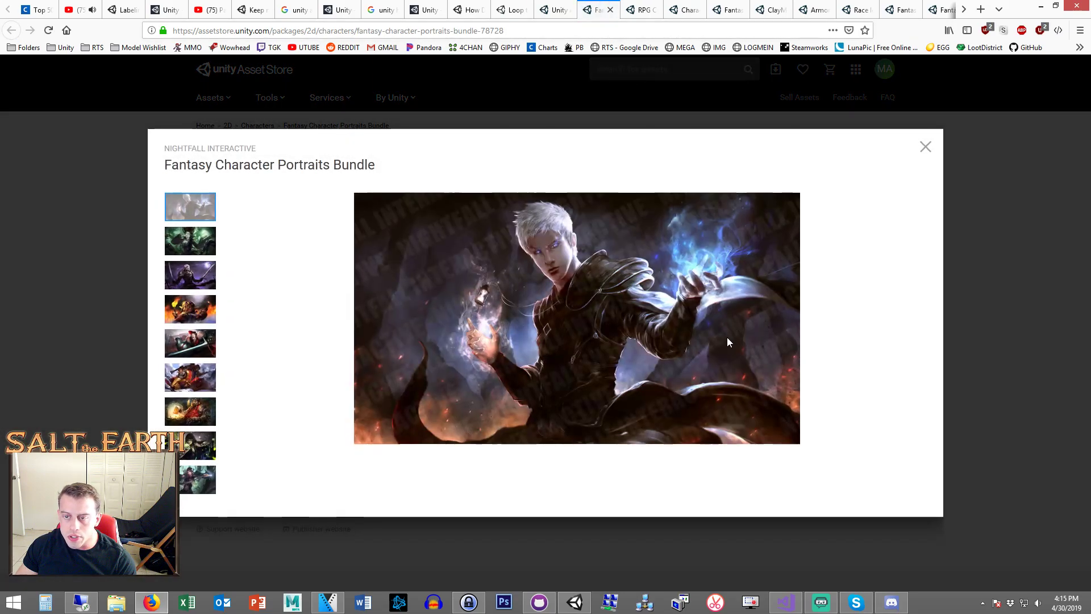
click(185, 245)
click(191, 281)
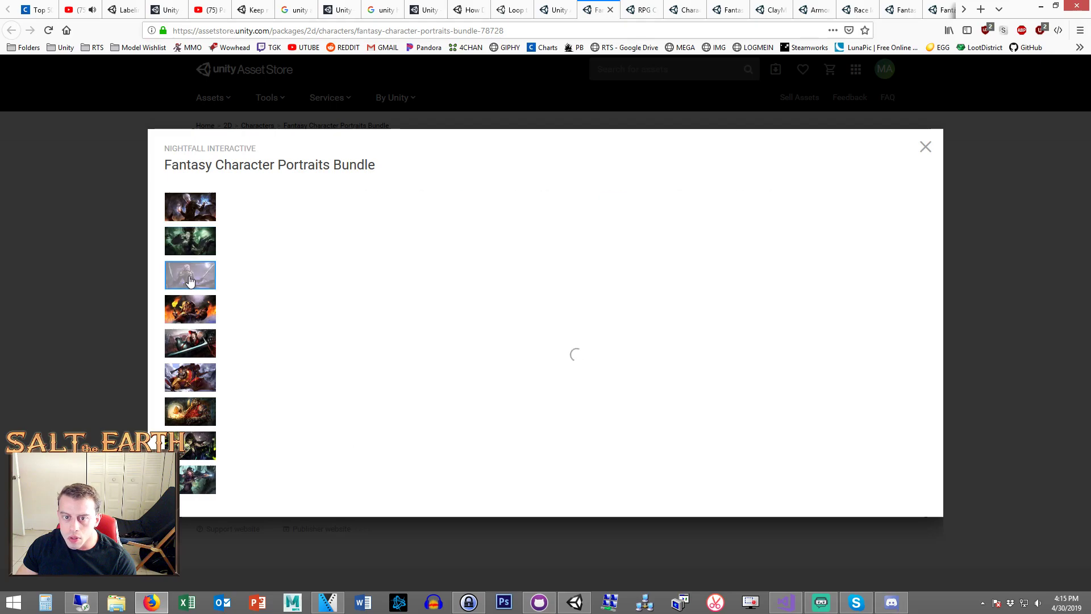
click(194, 318)
click(201, 341)
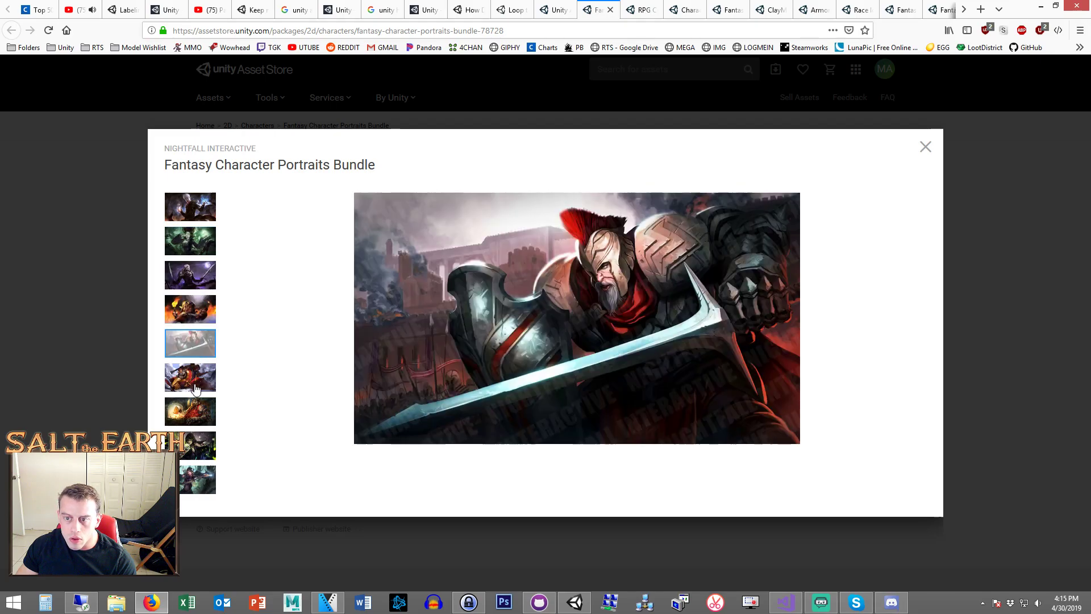
click(196, 383)
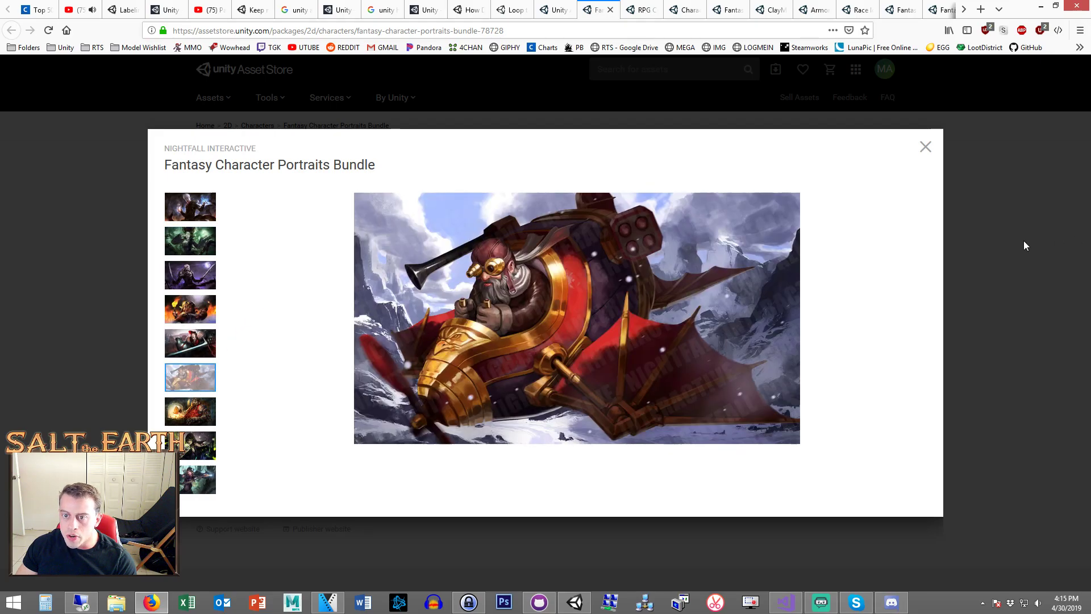
click(1024, 246)
key(alt+Left)
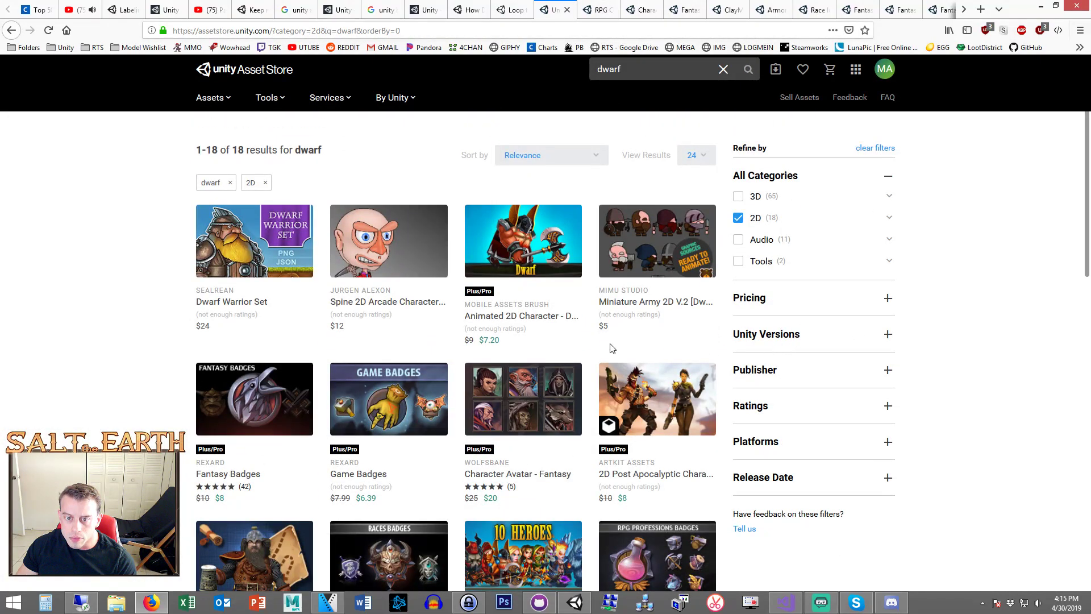
- Open Dwarf Warrior Set in a new tab, view its enlarged image of the four dwarf levels and close the tab
right_click(269, 223)
click(301, 227)
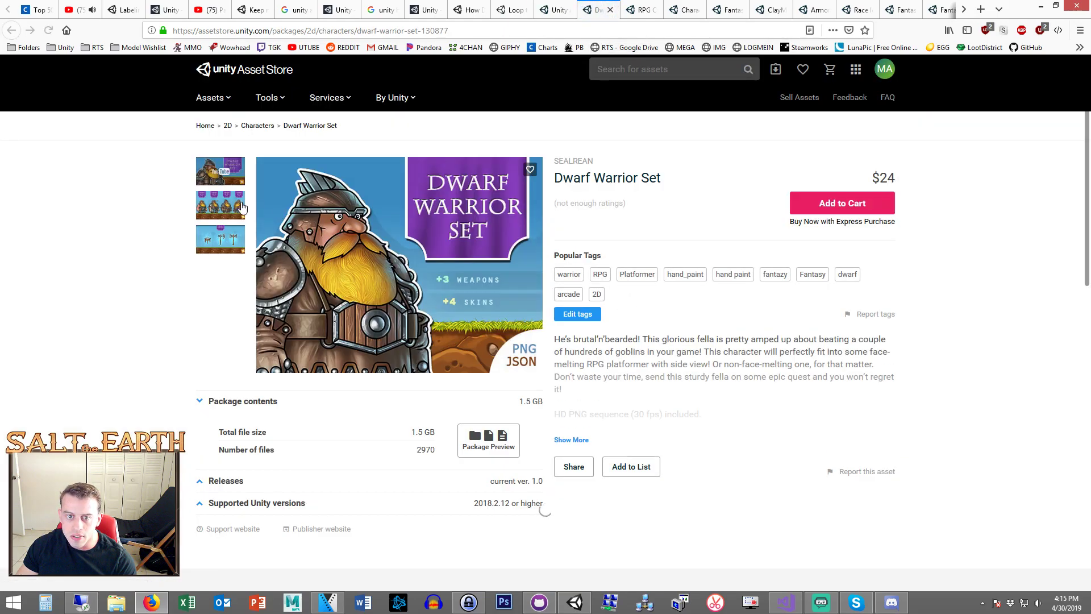
click(224, 208)
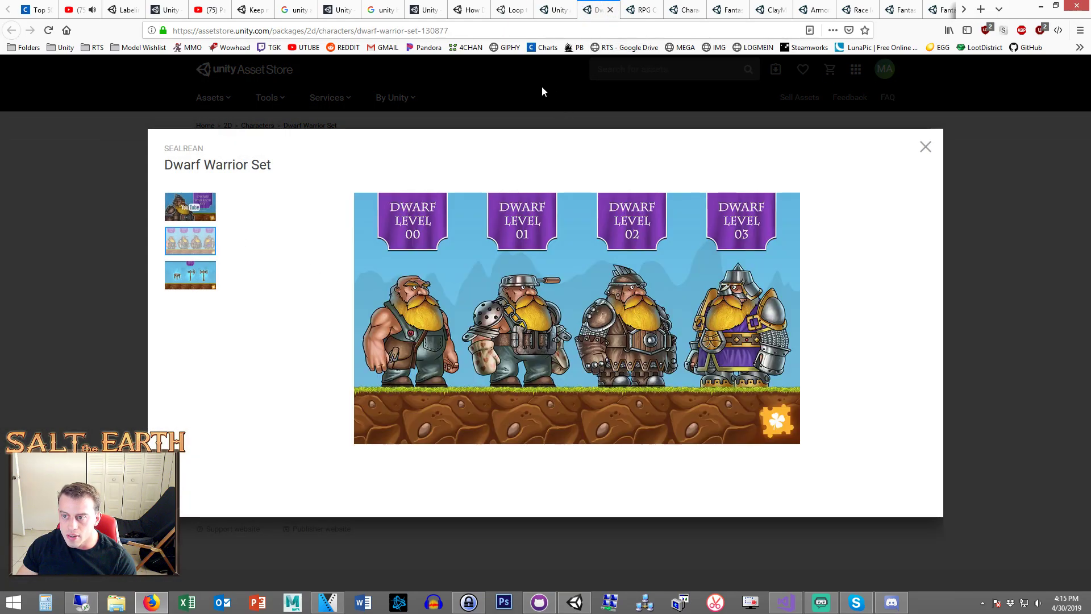
click(611, 10)
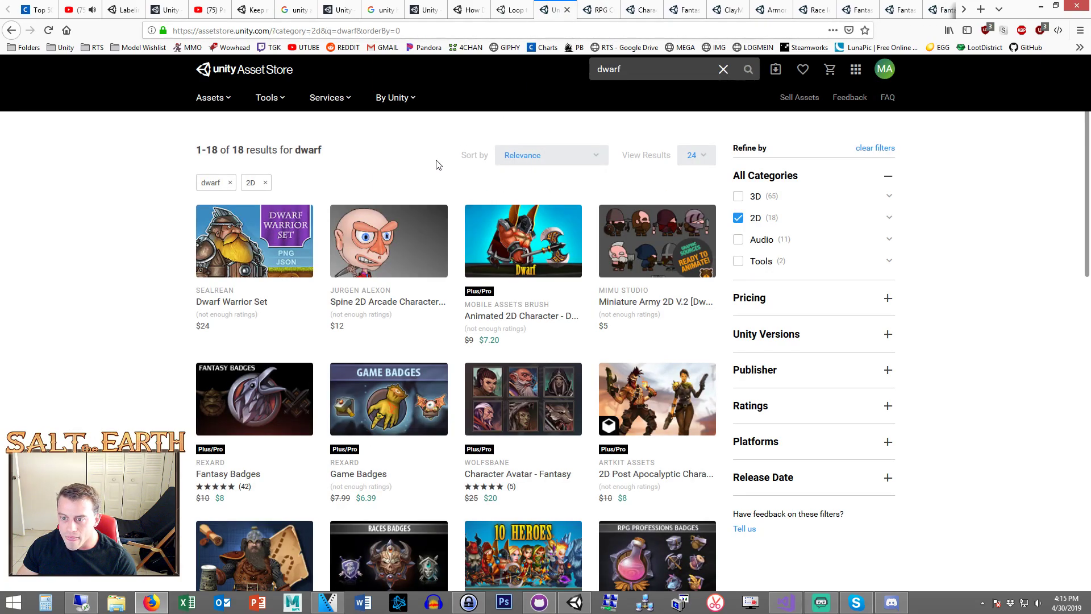
- Look over the remaining dwarf results and search the 2D category for "avatar" instead
scroll(450, 160, down, 3)
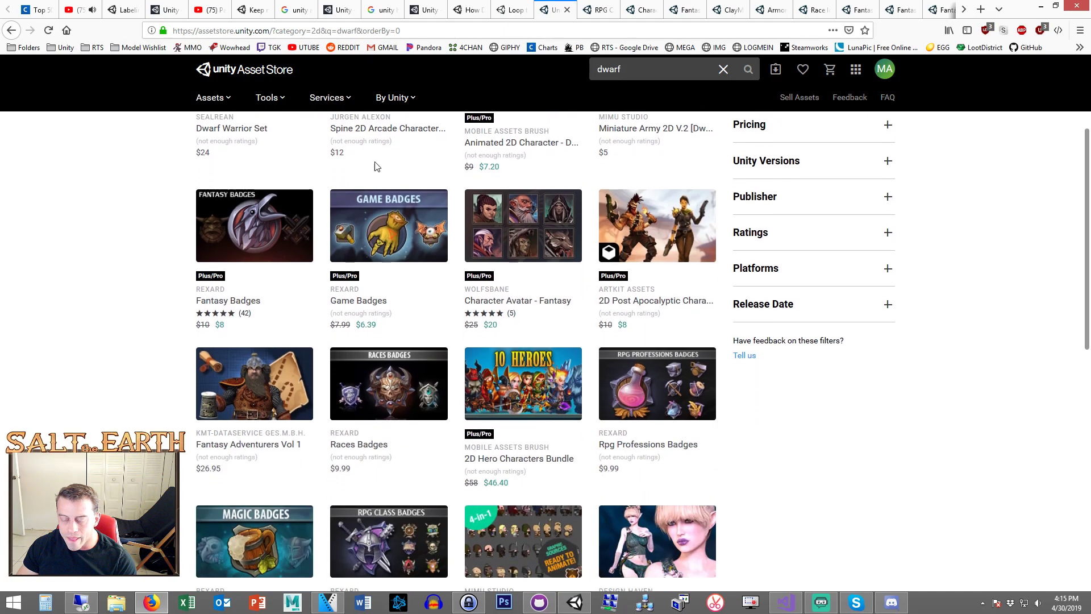
scroll(97, 219, down, 1)
scroll(127, 202, up, 4)
click(605, 68)
key(ctrl+a)
text(avatar)
key(Return)
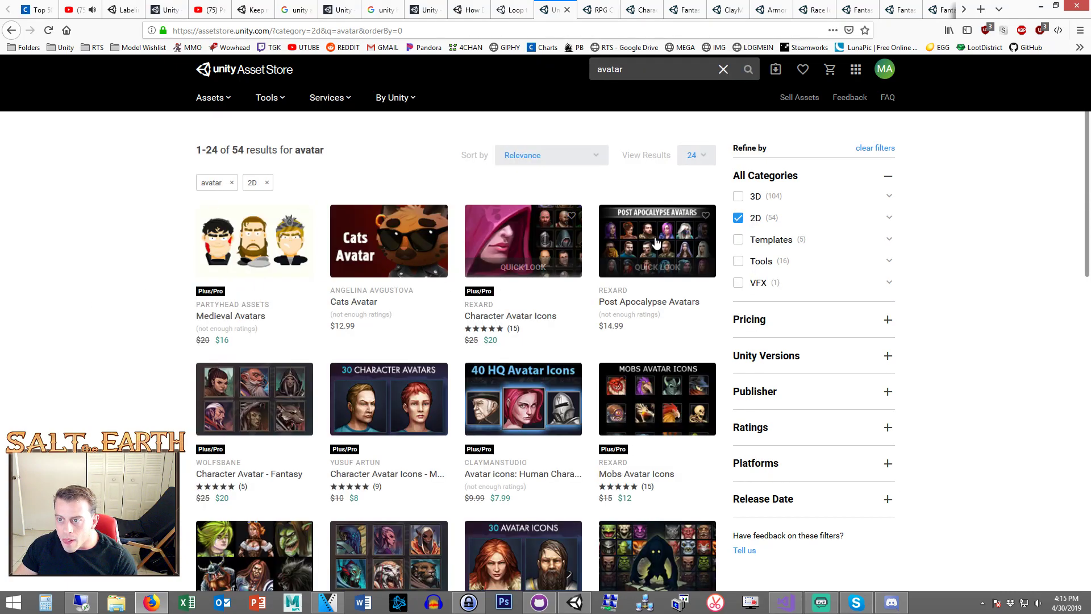
- Open Rexard's Character Avatar Icons in a new tab, view its enlarged portrait sheet and close the tab
mouse_move(686, 225)
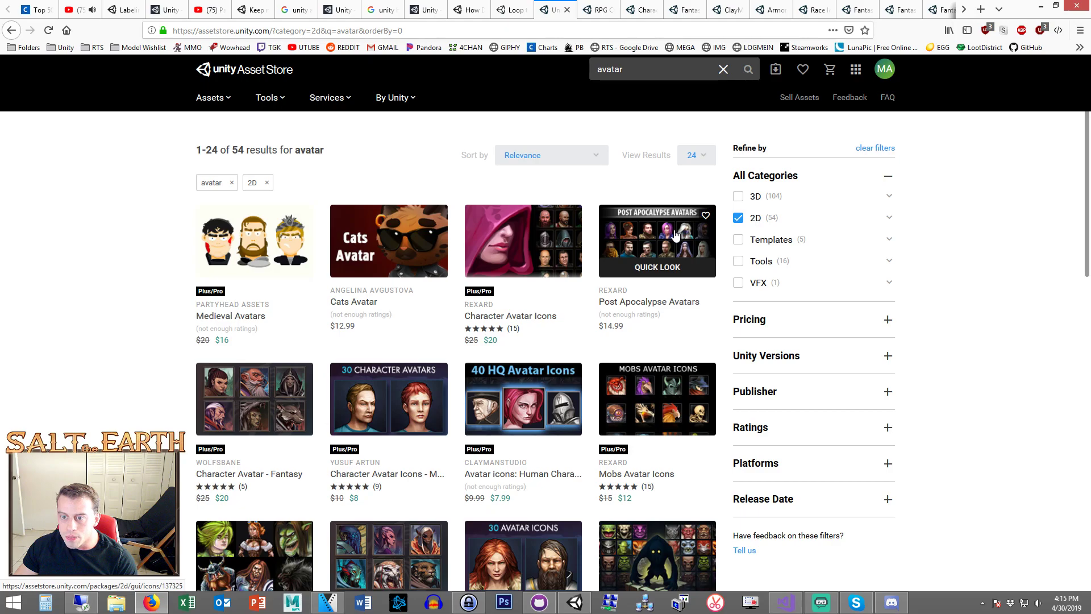
right_click(550, 225)
click(585, 232)
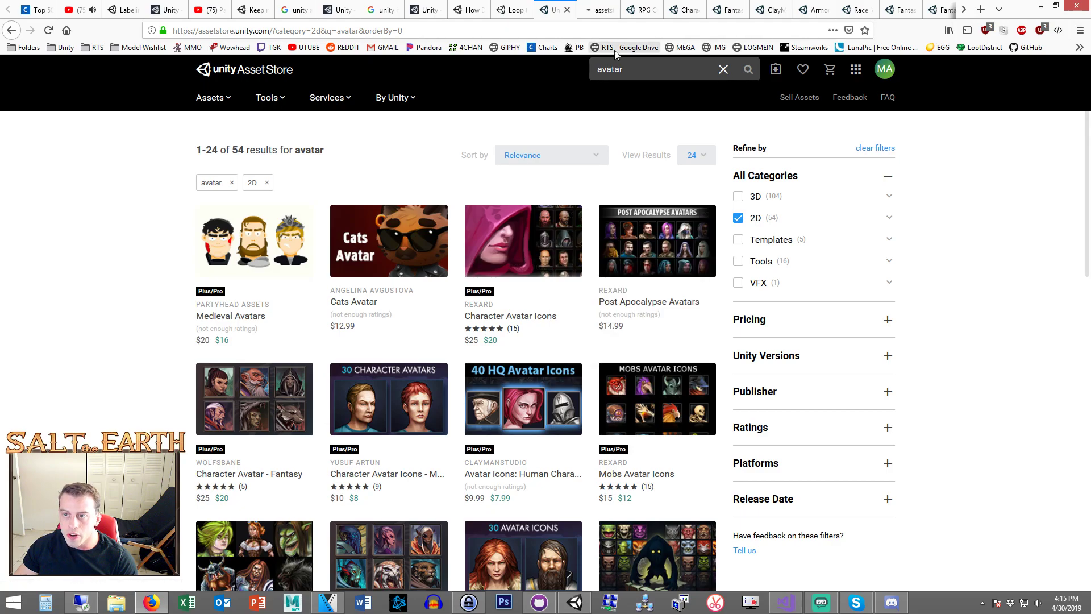
key(ctrl+Tab)
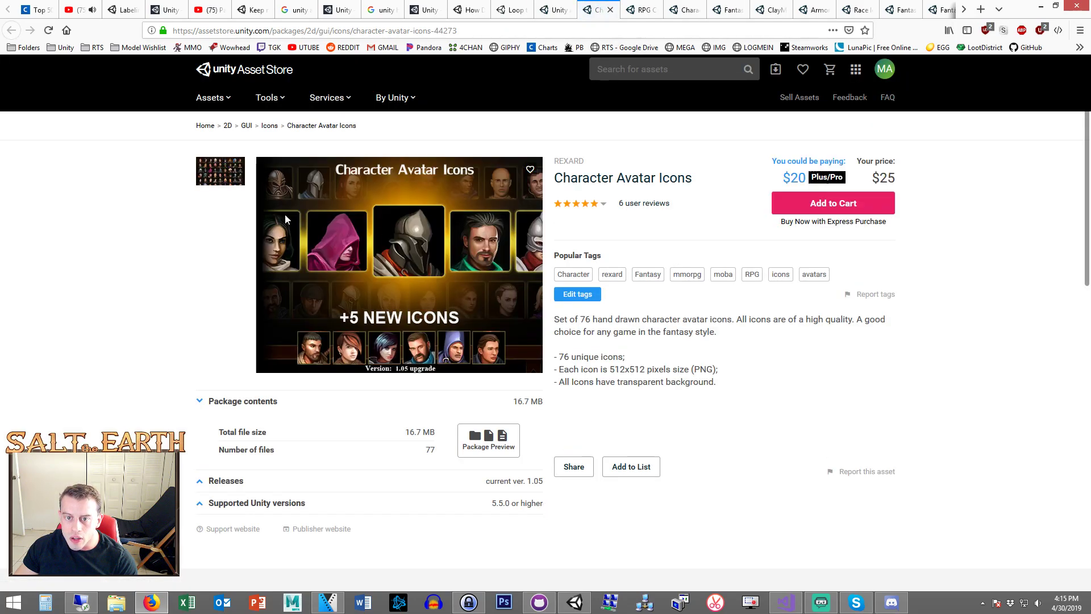
click(215, 171)
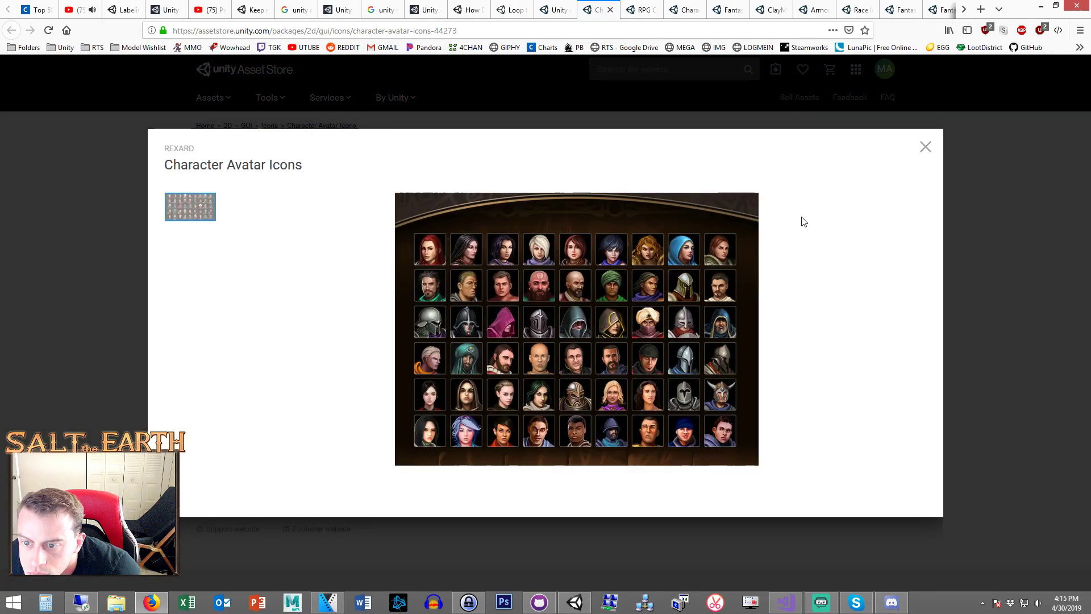
click(989, 190)
click(610, 11)
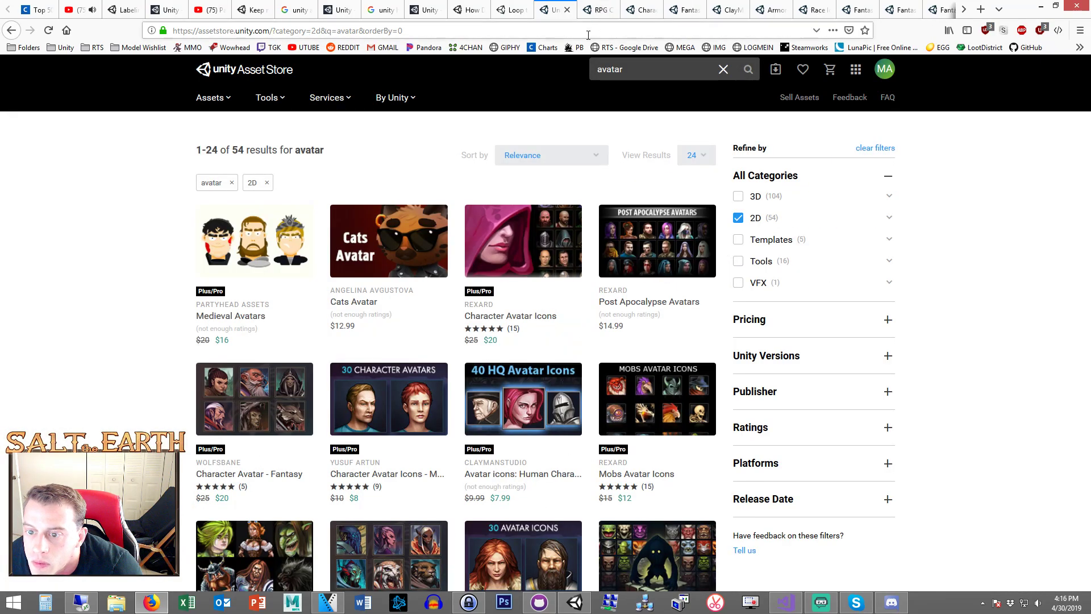
- Open Character Avatar Icons - Modern, Avatar icons: Human Characters and Mobs Avatar Icons from the avatar results in new tabs
scroll(460, 143, down, 3)
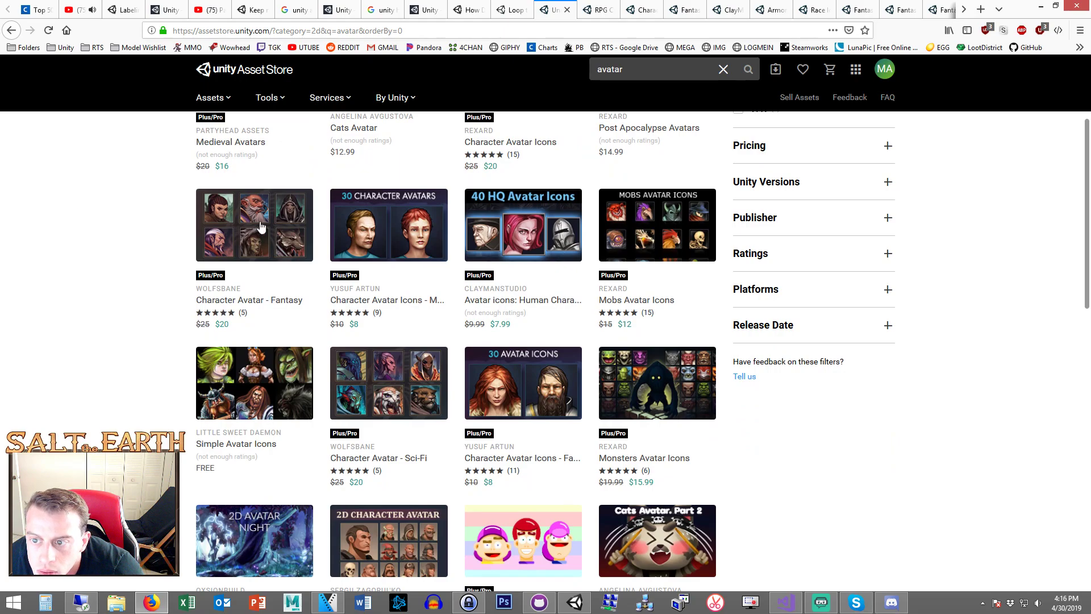
right_click(401, 222)
click(435, 224)
right_click(531, 220)
click(562, 223)
right_click(692, 220)
click(717, 216)
- View the enlarged previews of Character Avatar Icons - Modern and Avatar icons: Human Characters, and switch to the Mobs Avatar Icons page
click(591, 13)
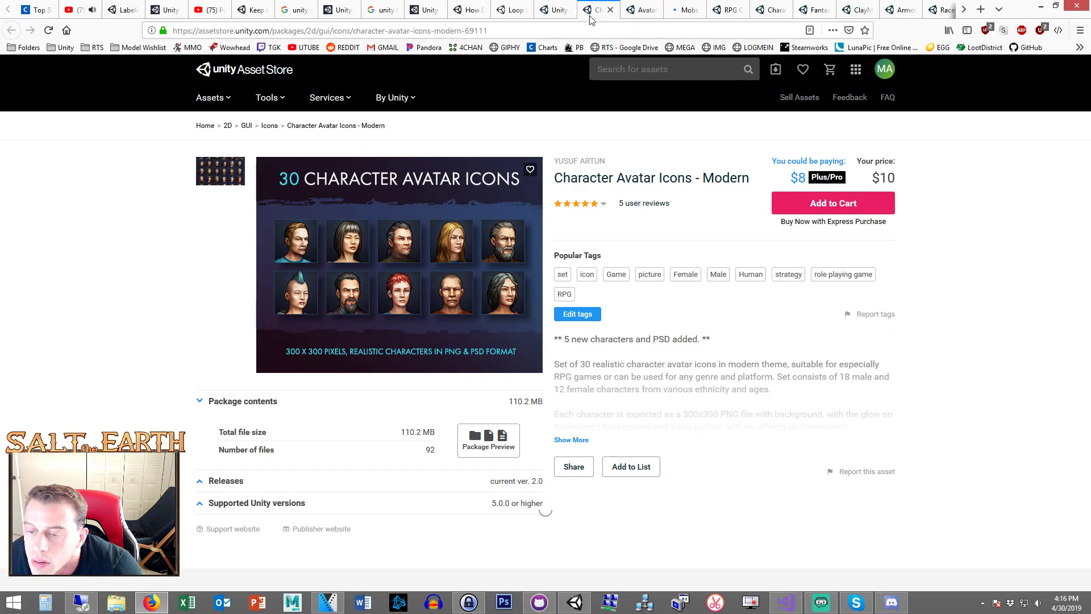
click(219, 180)
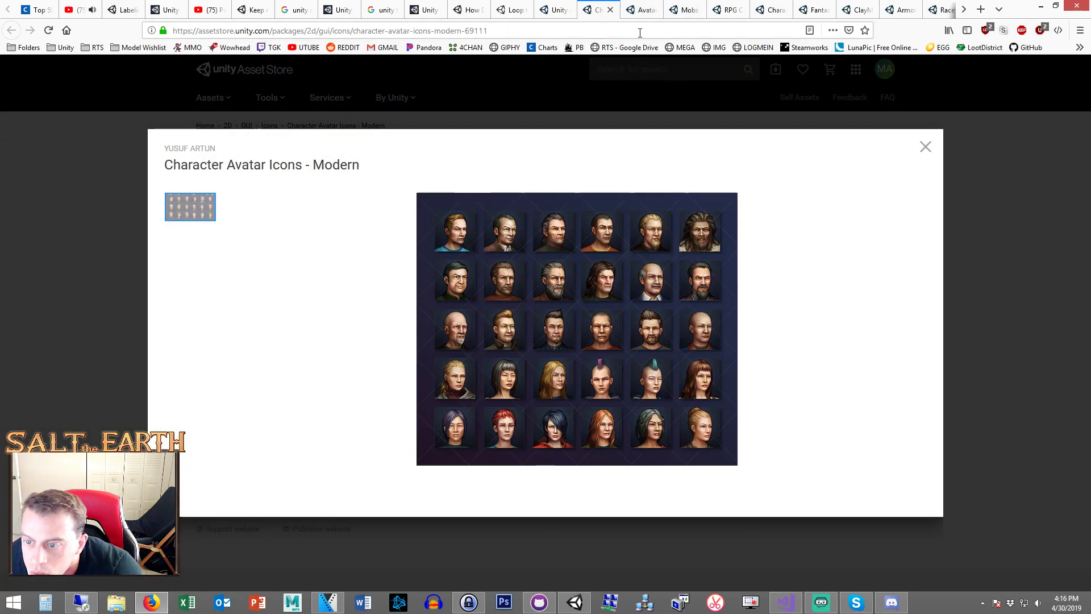
click(610, 10)
click(216, 171)
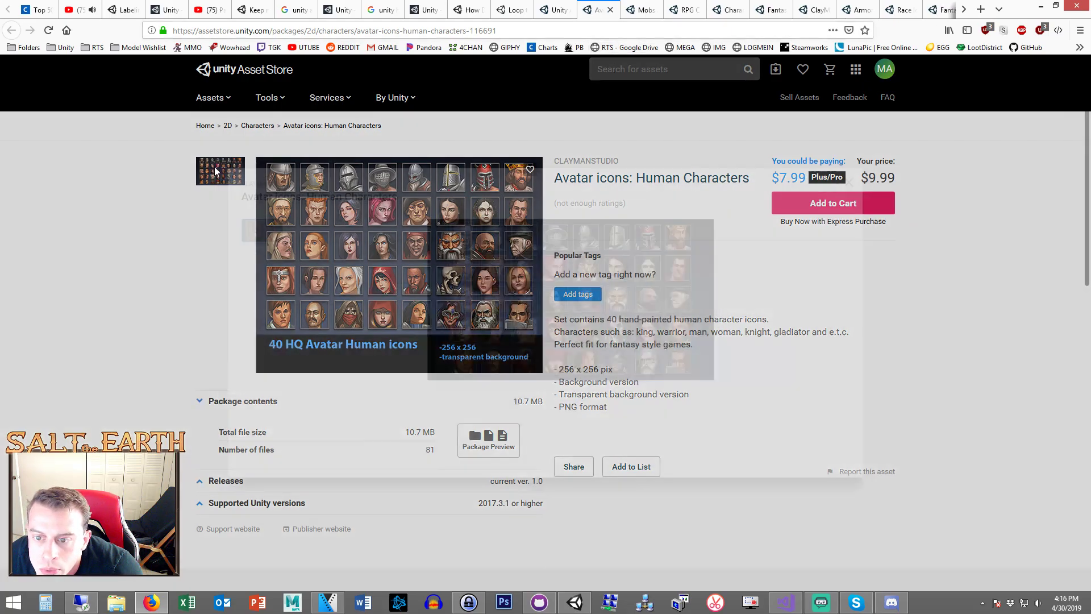
click(642, 9)
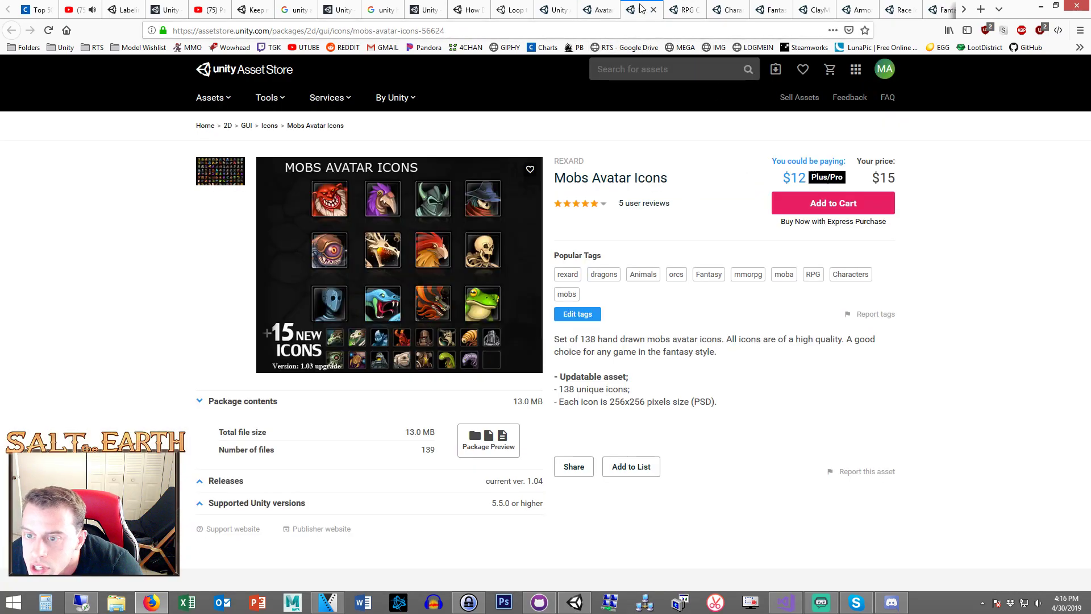
- View the enlarged preview of Mobs Avatar Icons, then close the RPG Class Badges tab
click(215, 177)
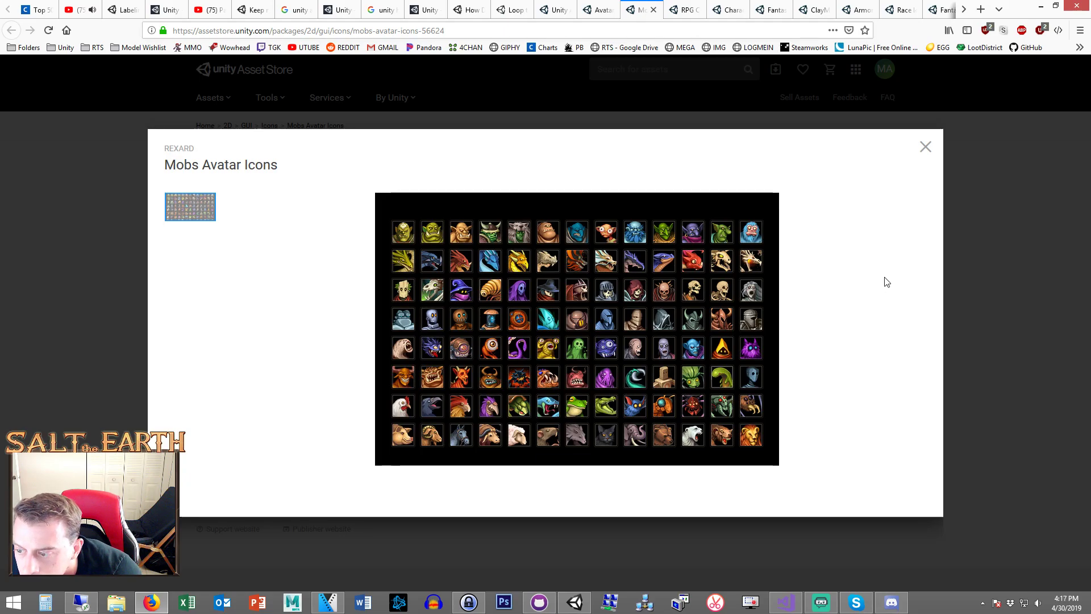
click(966, 211)
click(684, 10)
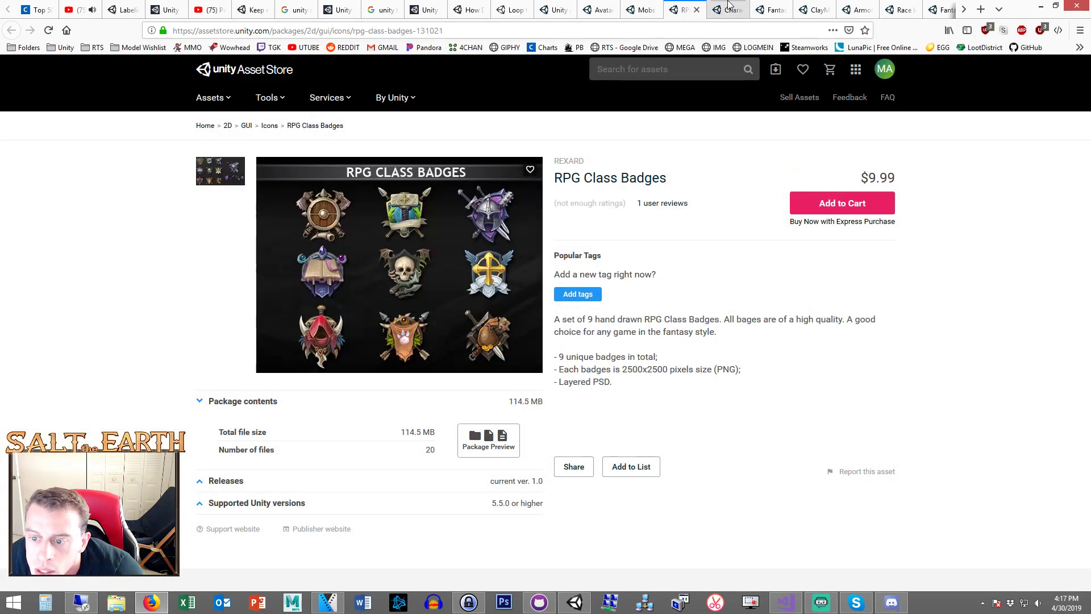
click(697, 10)
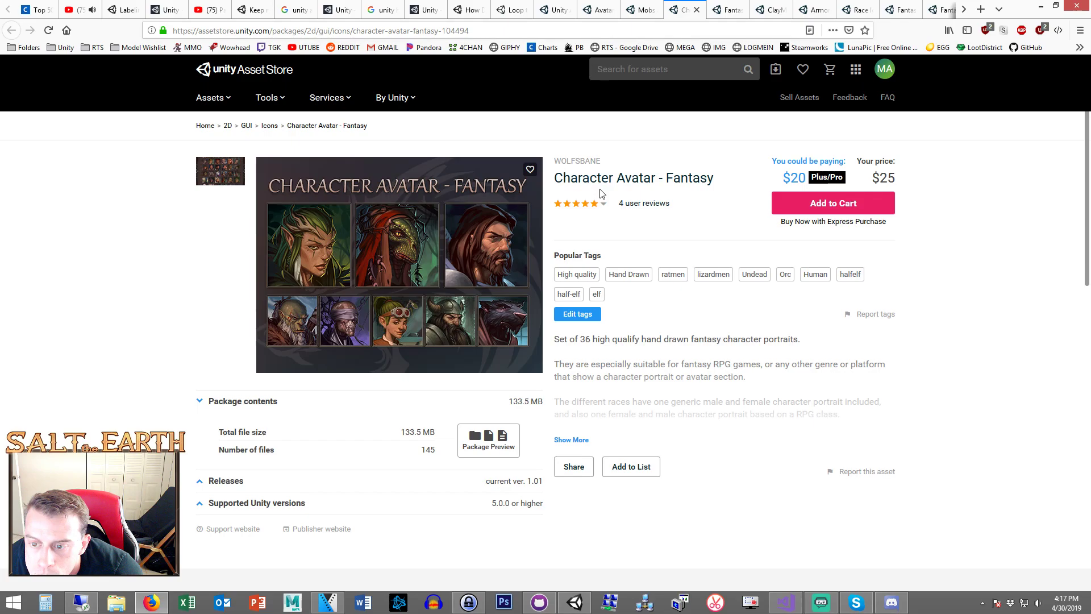
- Skim past Fantasy Badges to ClayManStudio's Armor Pack, view its first preview image enlarged and close the pack's tab
click(737, 8)
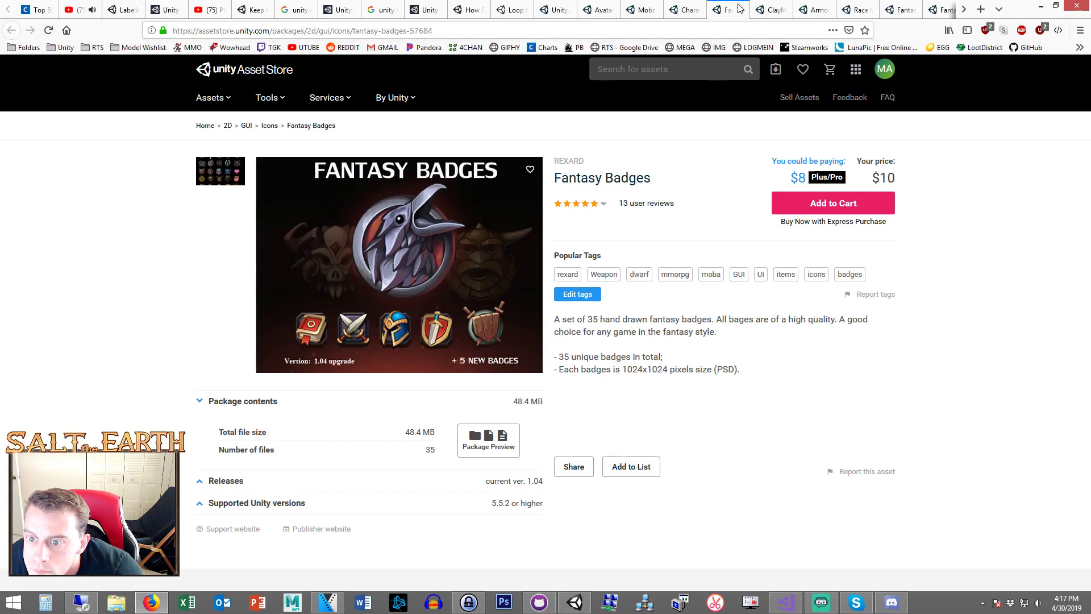
click(766, 6)
click(813, 6)
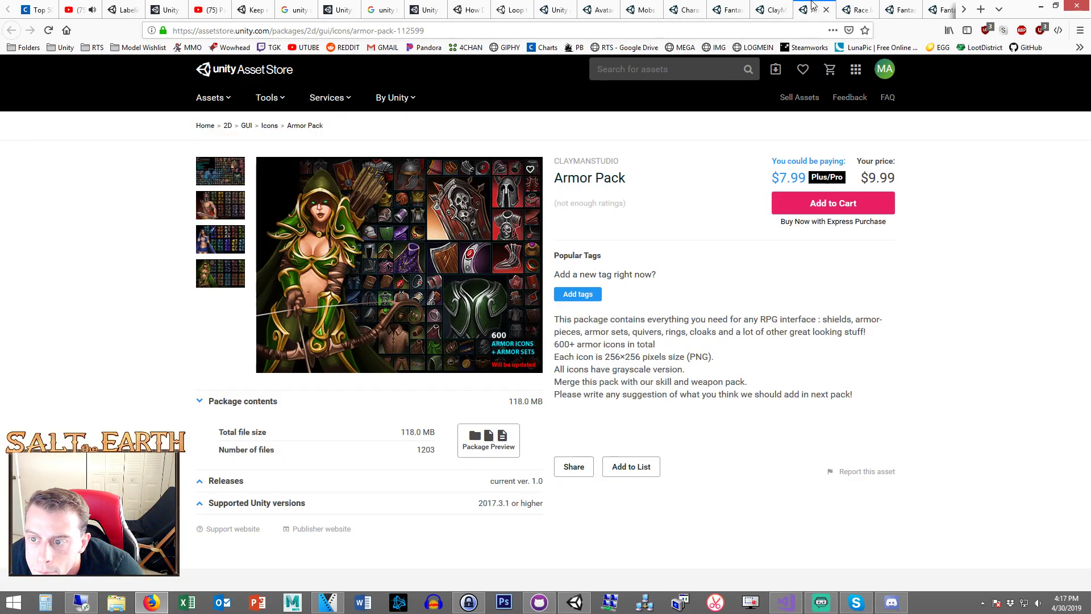
click(225, 179)
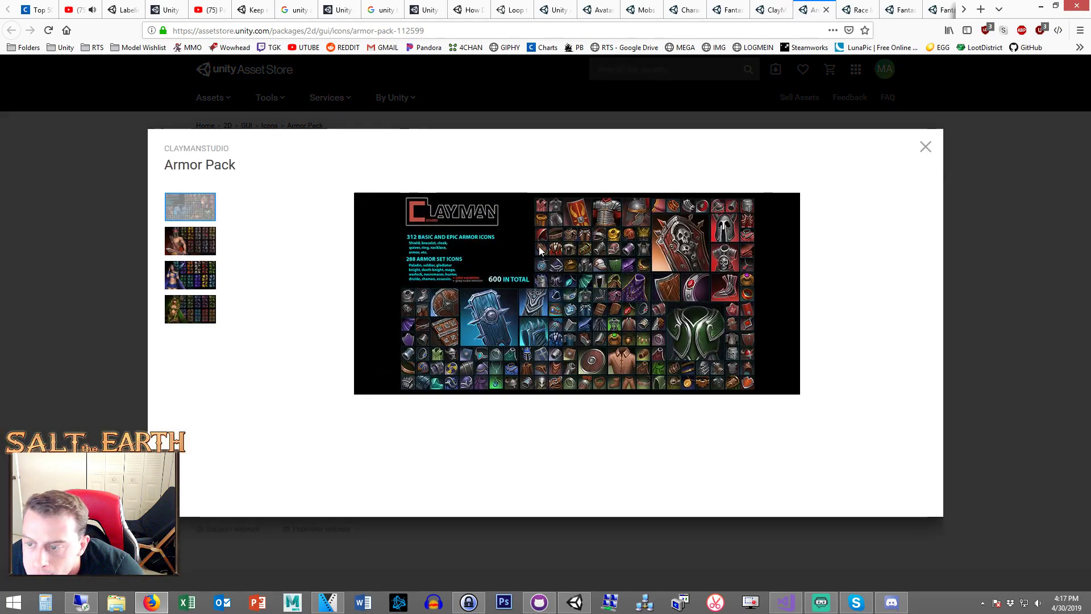
key(Escape)
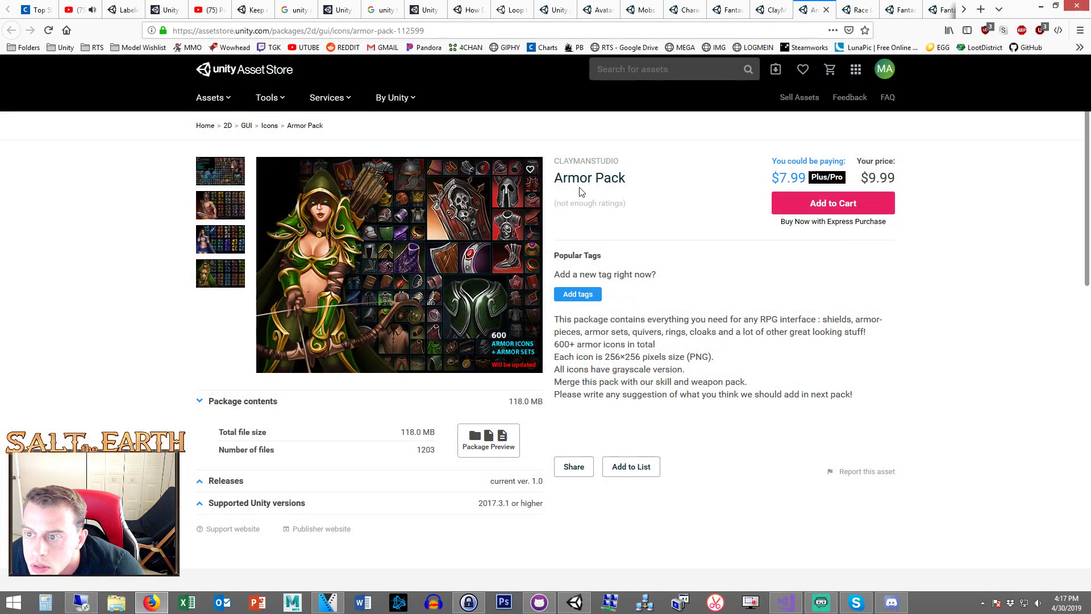
key(ctrl+w)
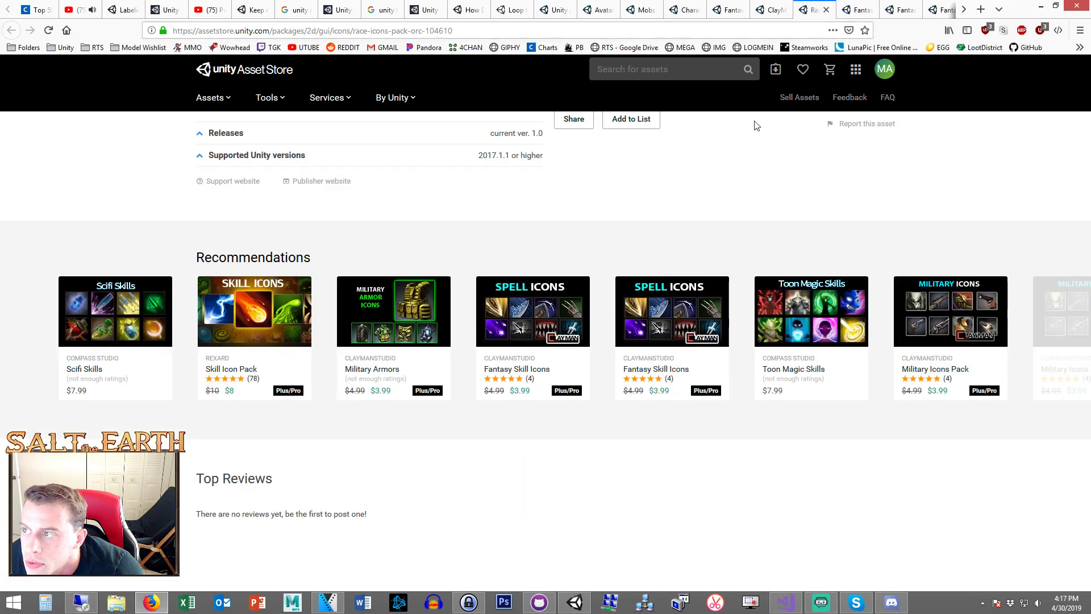
- Look through the open Fantasy Skill Icons and Universal Skill Icons pages, and enlarge the preview of Avatar icons: Human Characters
click(855, 10)
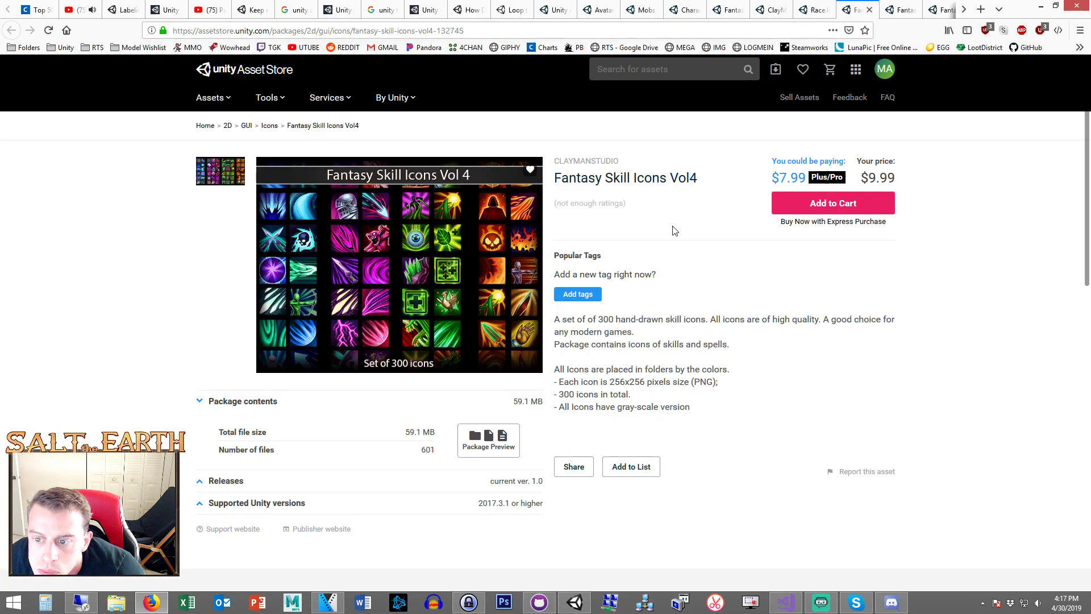
click(901, 8)
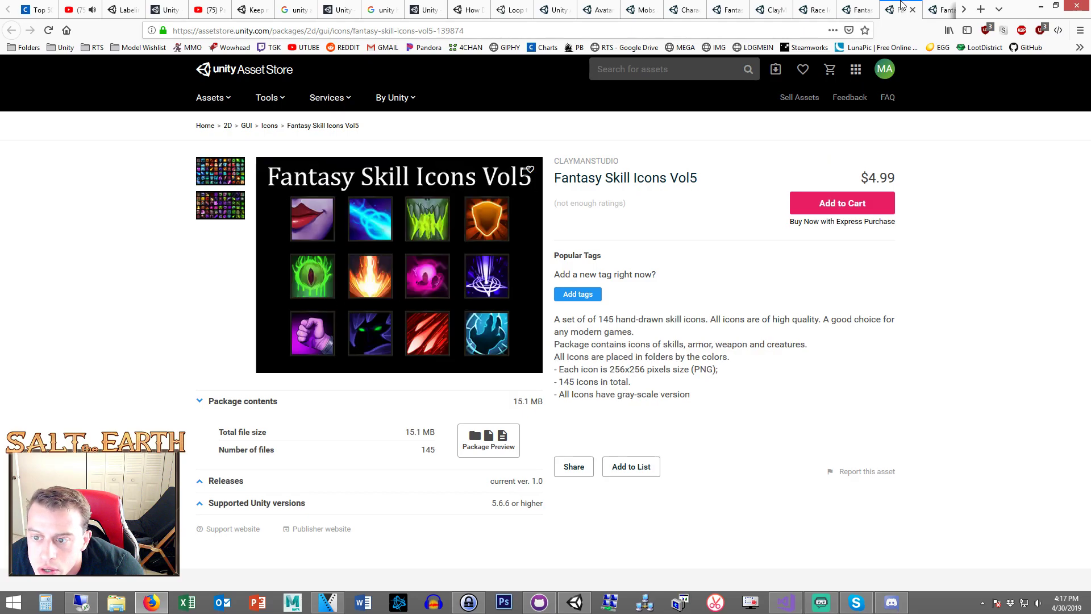
click(944, 9)
scroll(962, 5, down, 5)
click(632, 8)
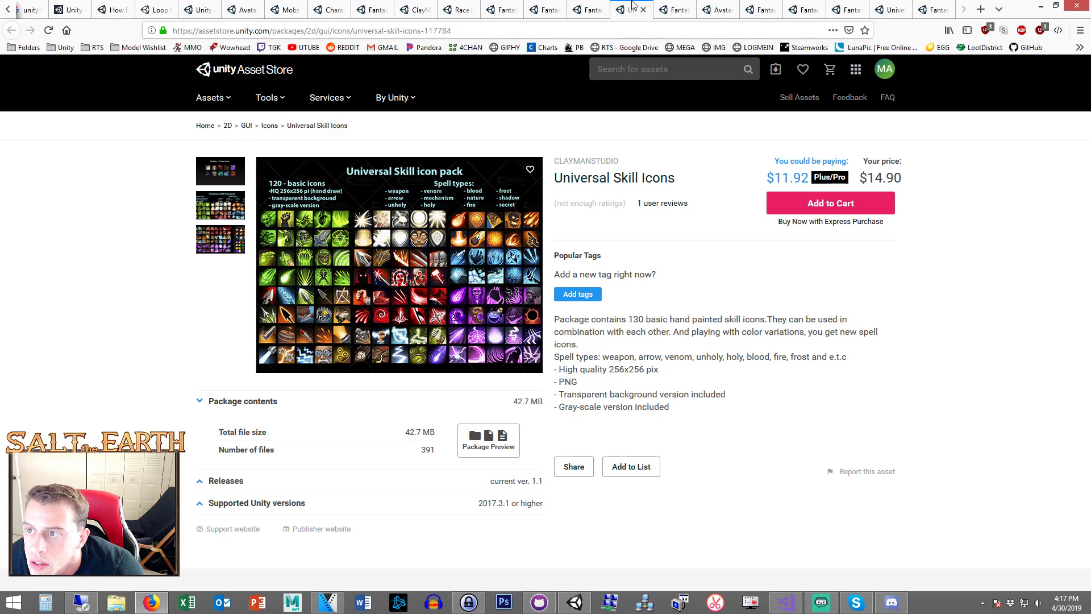
click(676, 9)
click(717, 8)
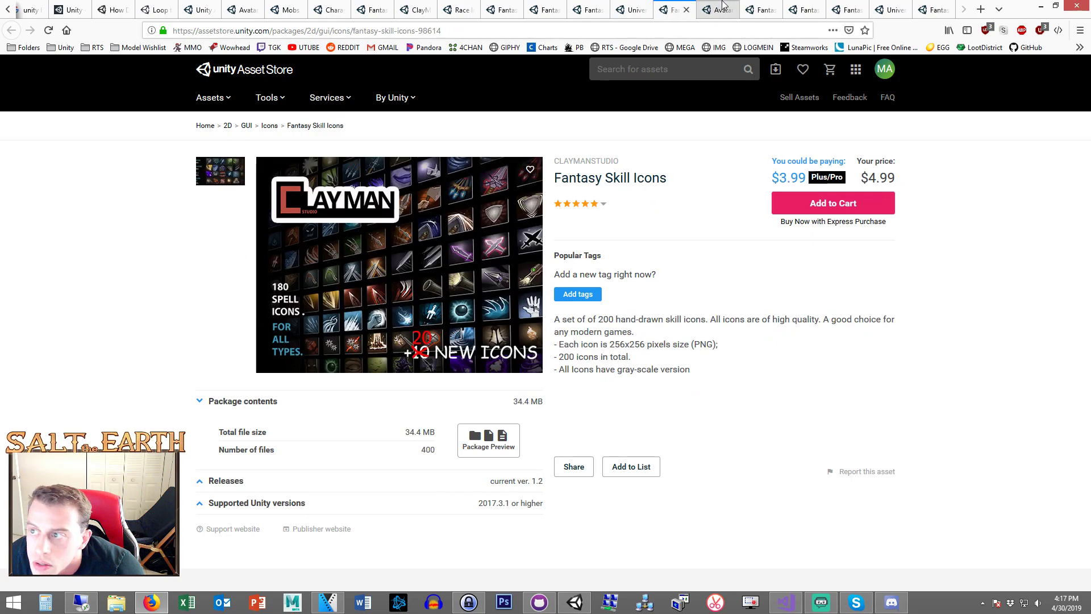
click(208, 172)
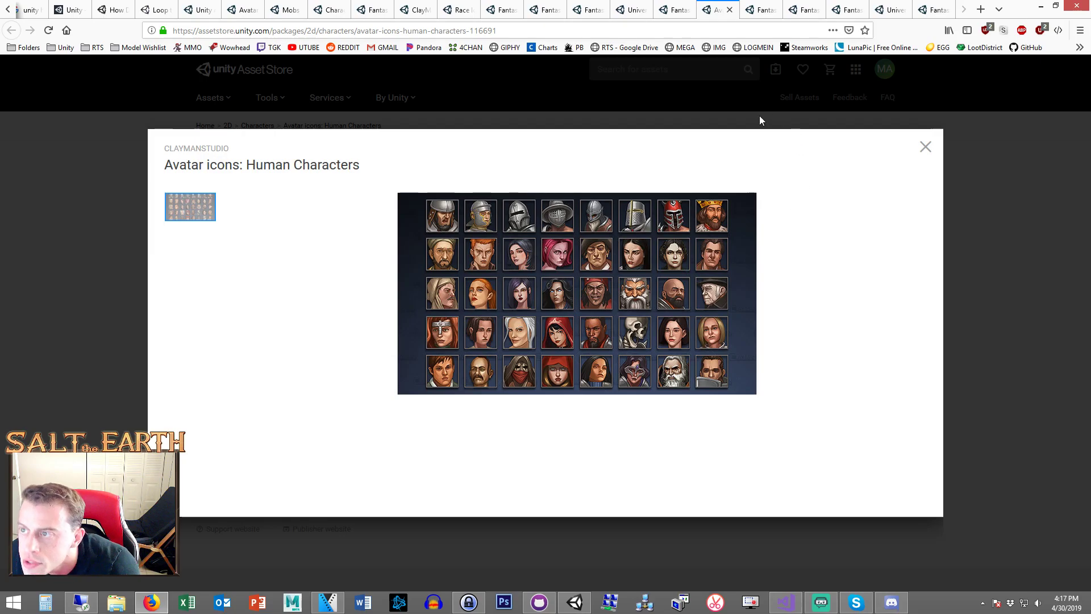
- Dismiss the enlarged previews and close the duplicate Fantasy Skill Icons Vol5, Vol4 and Vol3 tabs
click(757, 5)
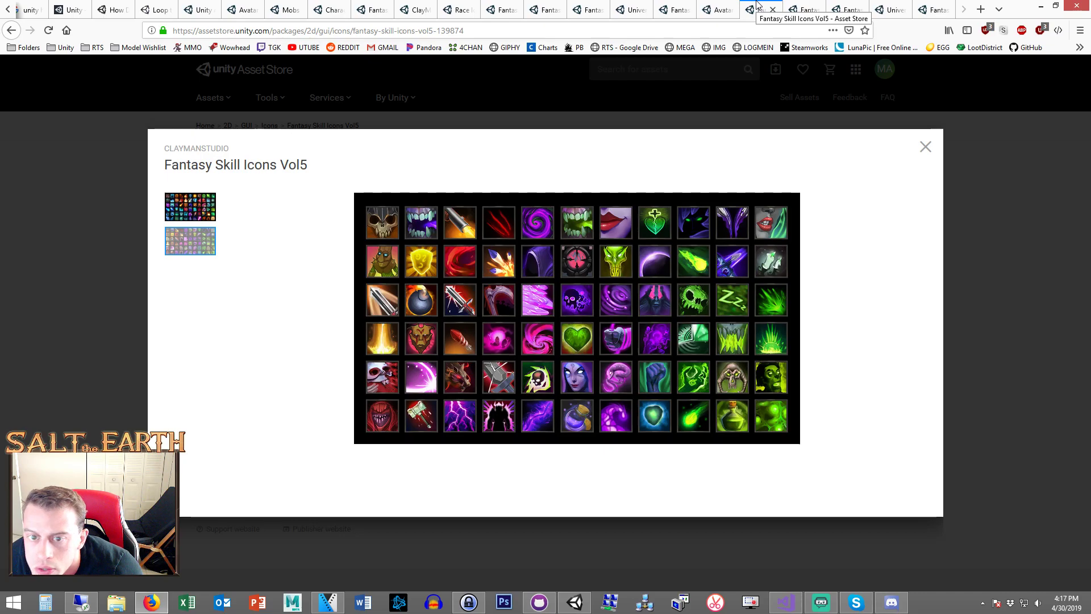
click(925, 146)
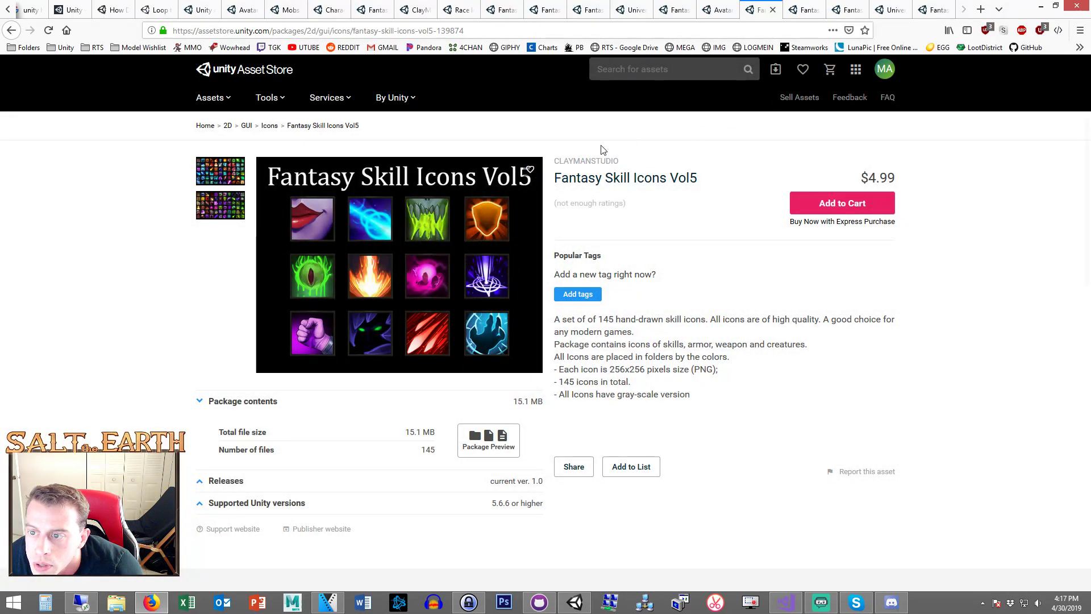
click(773, 9)
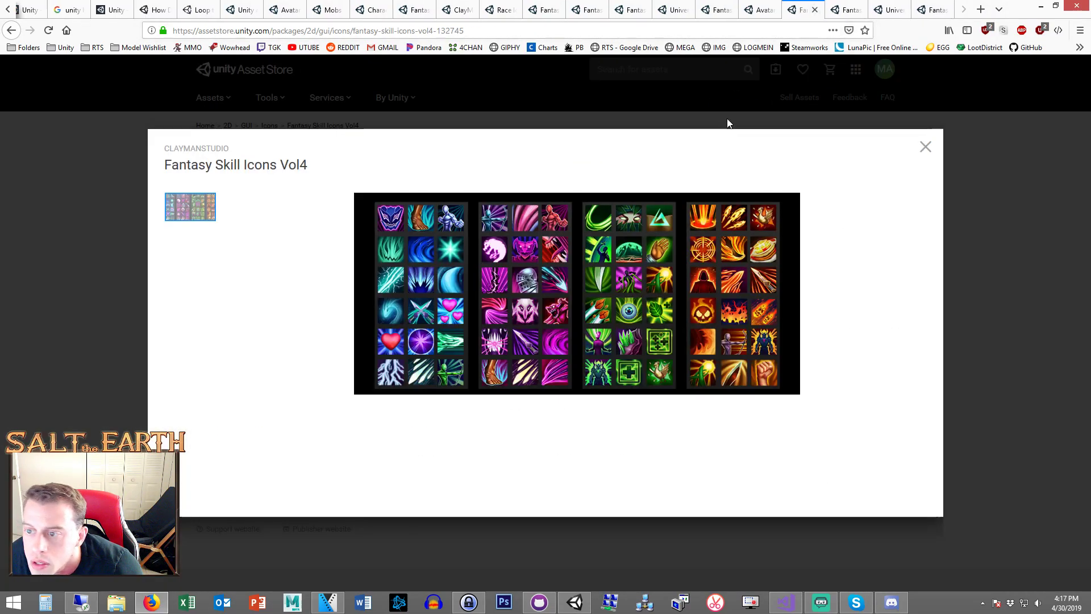
click(998, 225)
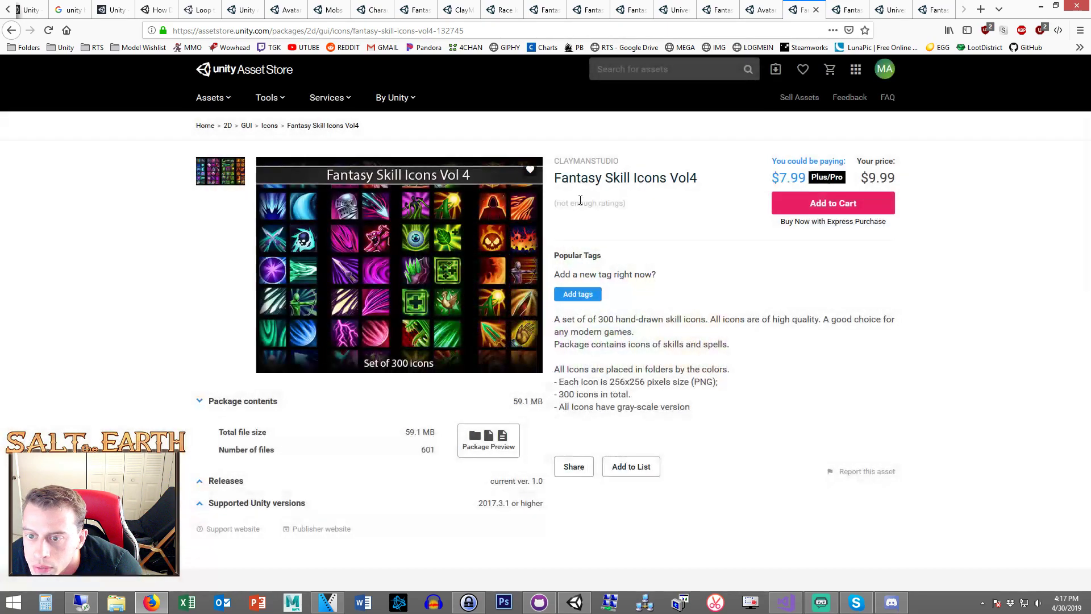
click(816, 10)
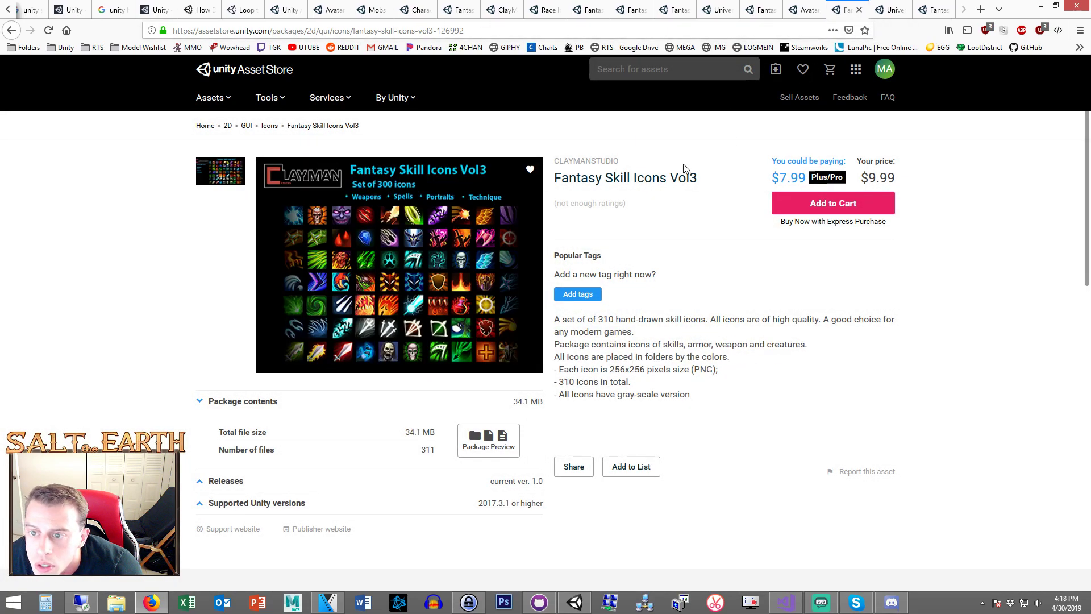
click(860, 10)
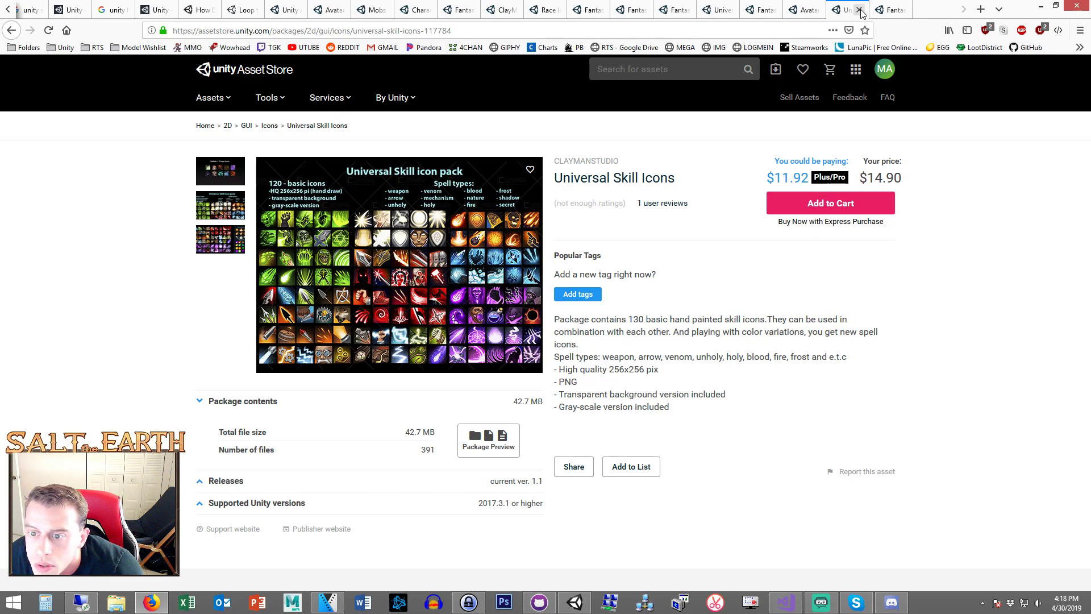
- Add Universal Skill Icons to the favorites and close its duplicate tab
click(531, 171)
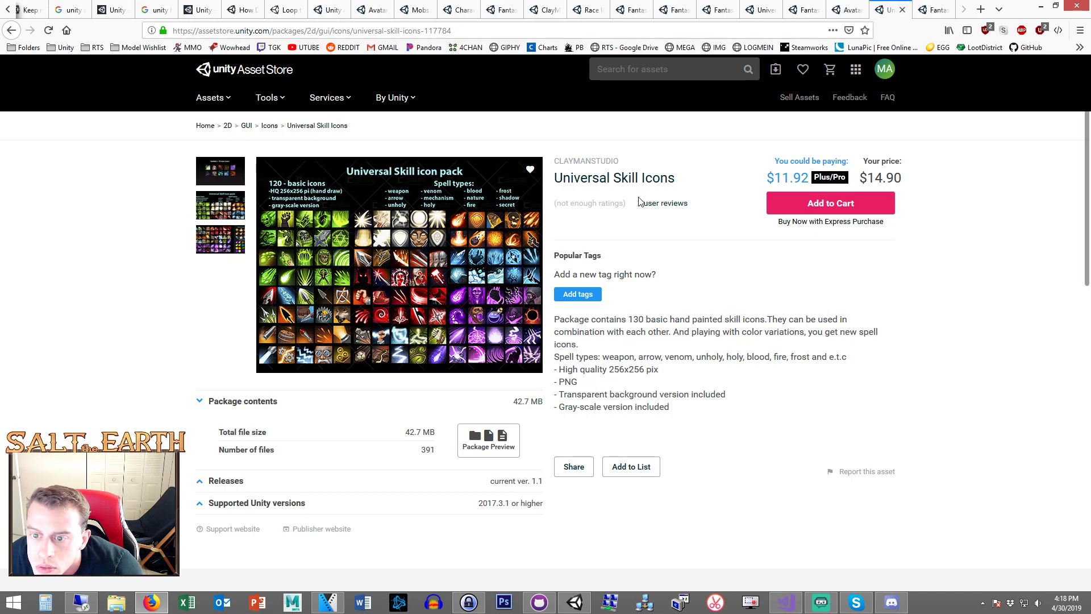
click(903, 10)
- View the enlarged preview of Fantasy Characters Icons and compare the pack with Avatar icons: Human Characters
click(221, 174)
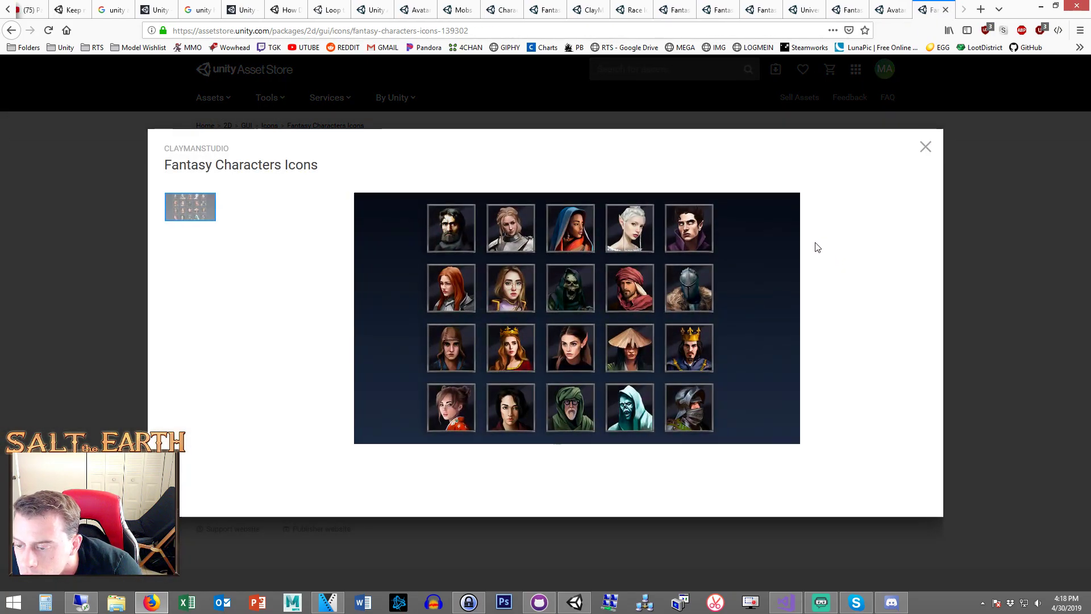
click(924, 147)
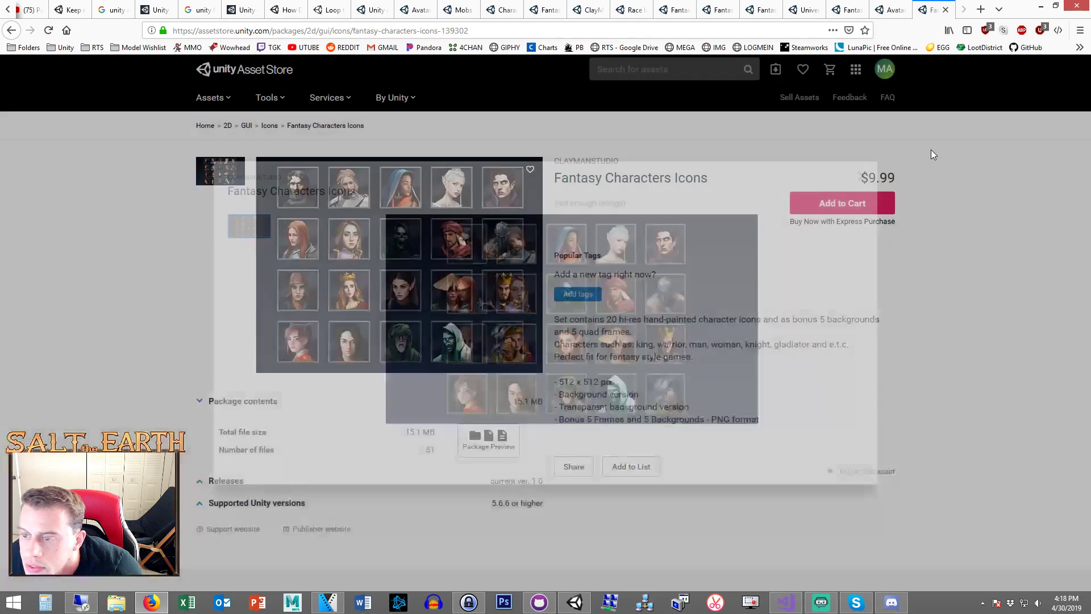
click(891, 7)
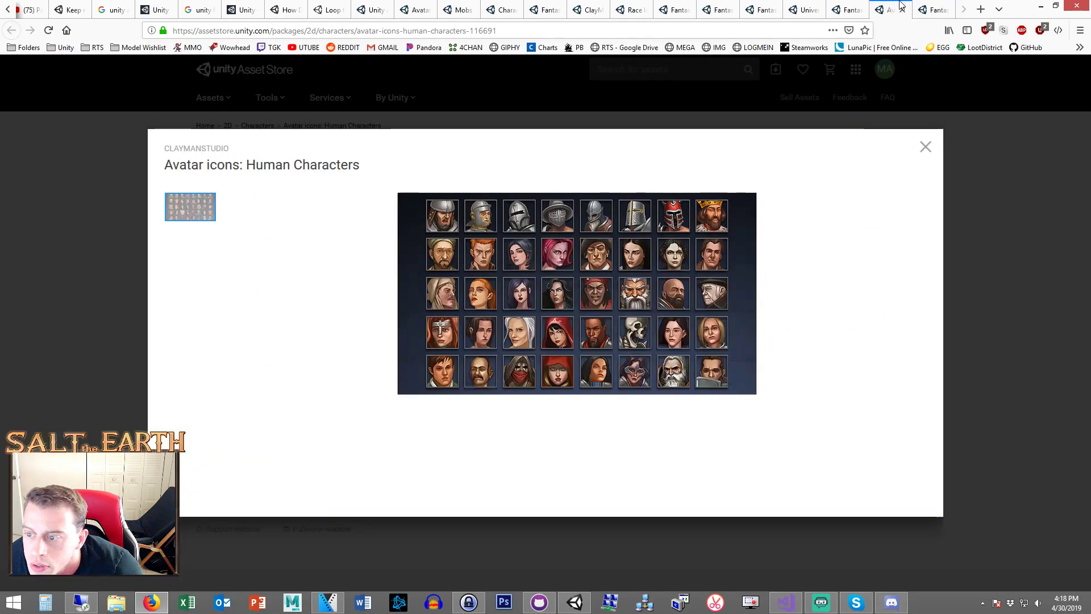
key(ctrl+Tab)
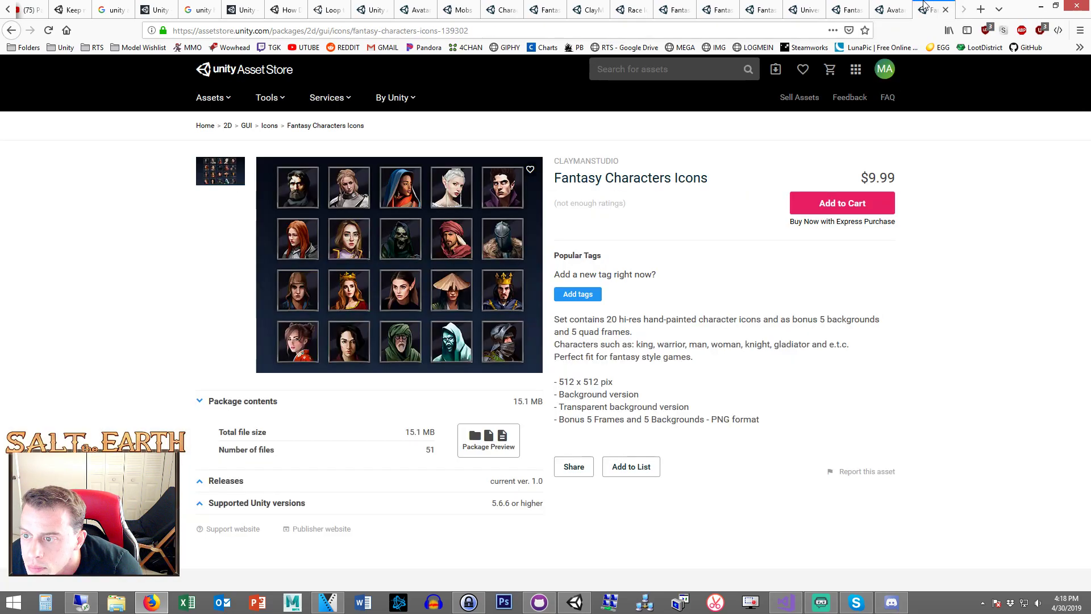
click(891, 7)
- Review the open Fantasy Skill Icons, Vol3 and Vol4 pages again, going back to ClayManStudio's publisher page
click(847, 10)
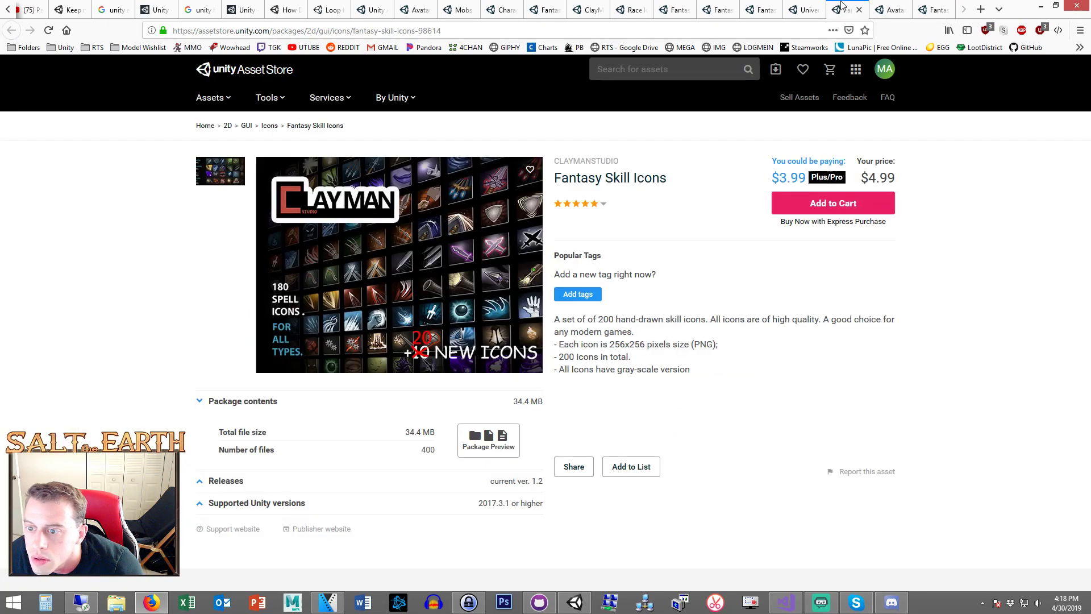
click(773, 7)
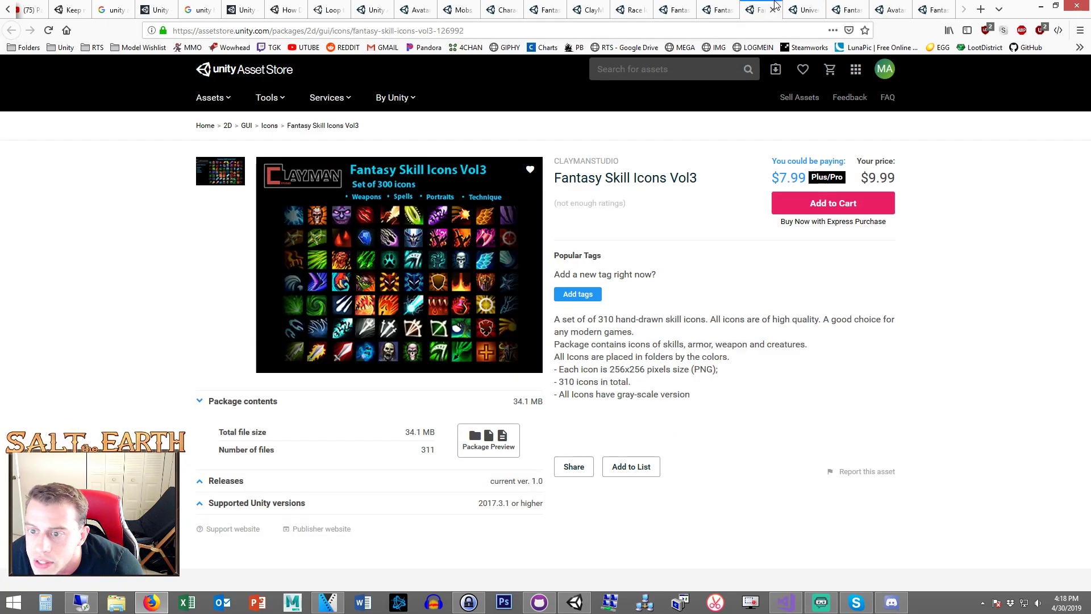
click(717, 6)
click(677, 7)
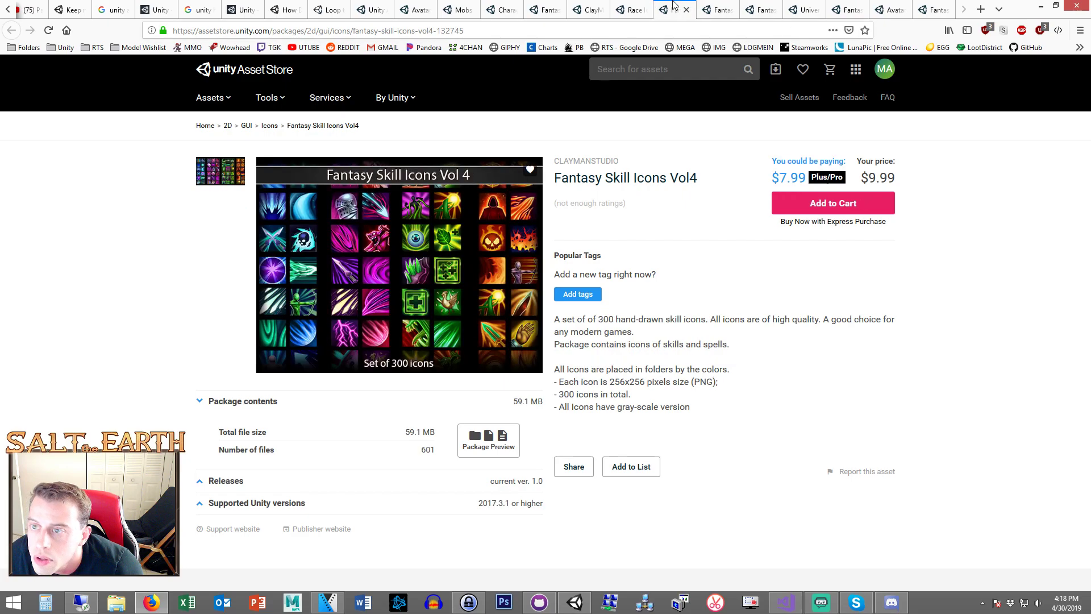
click(634, 7)
click(570, 6)
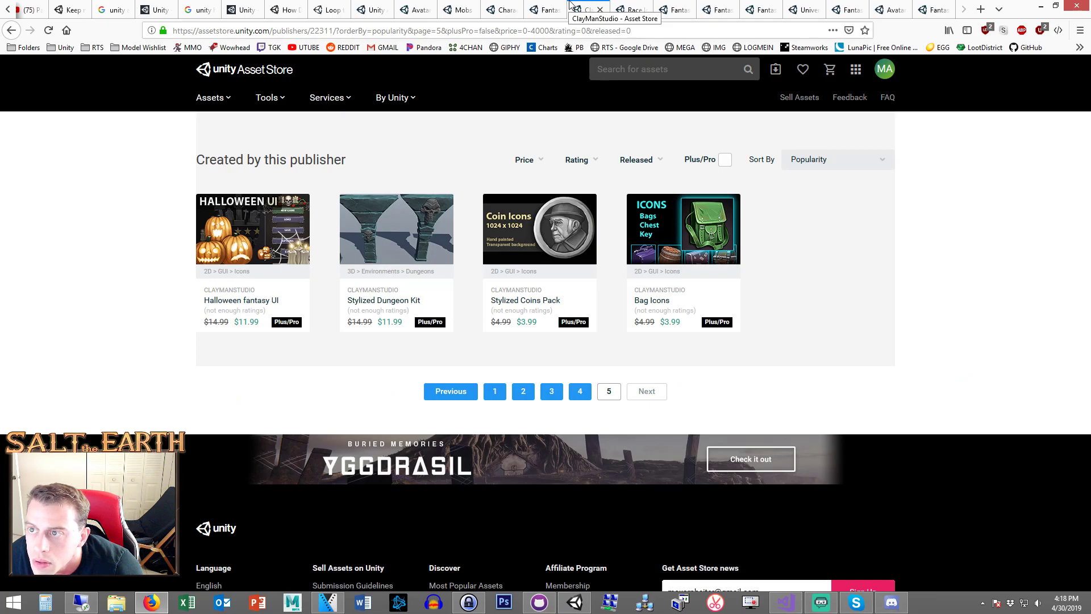
- View the enlarged preview of Rexard's Fantasy Badges and add the pack to the favorites
click(547, 8)
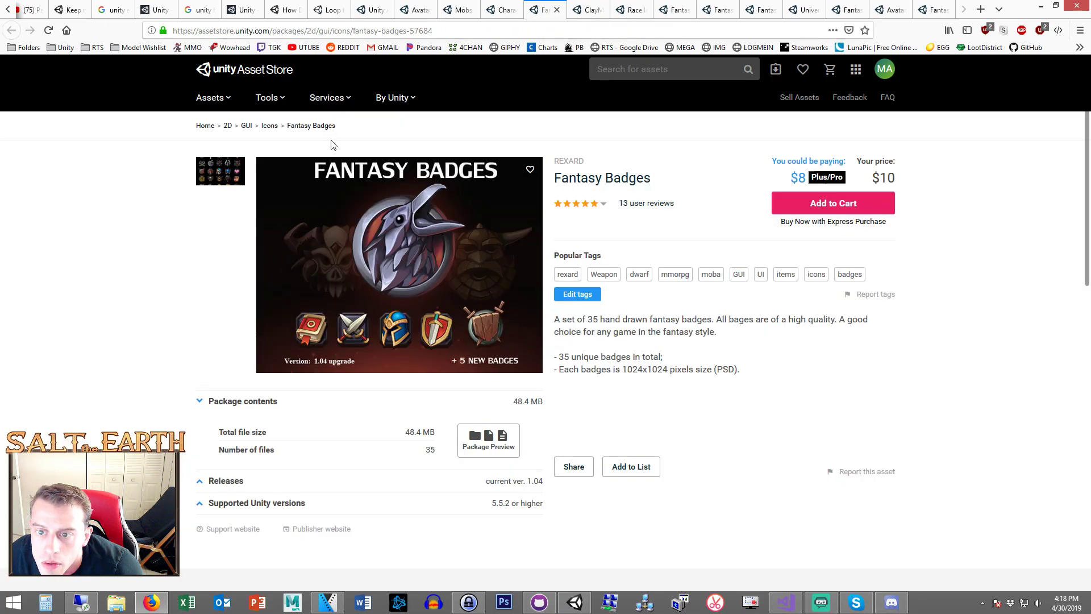
click(220, 174)
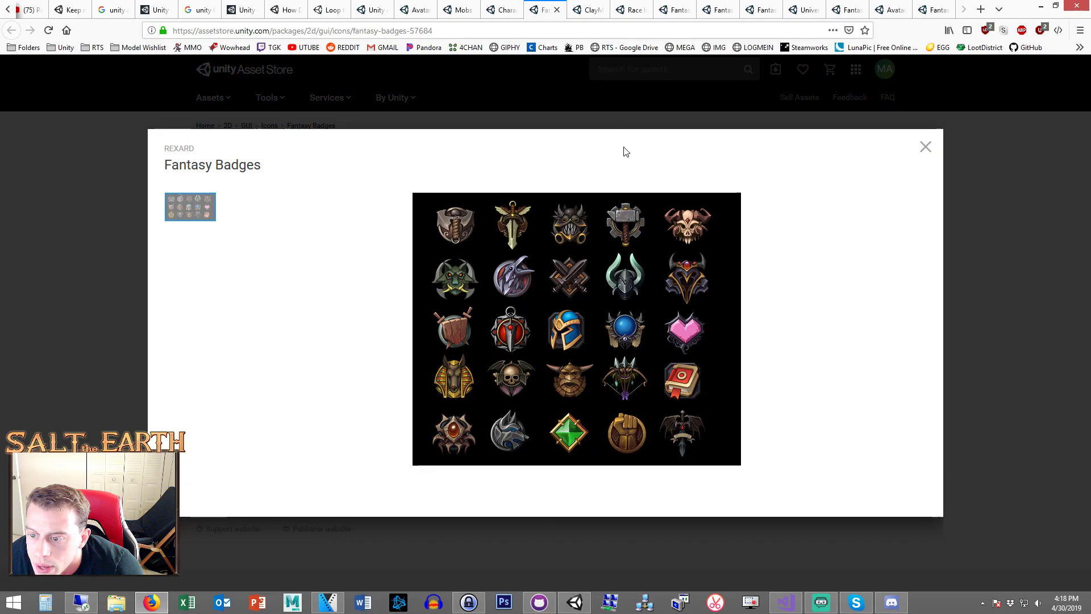
click(945, 238)
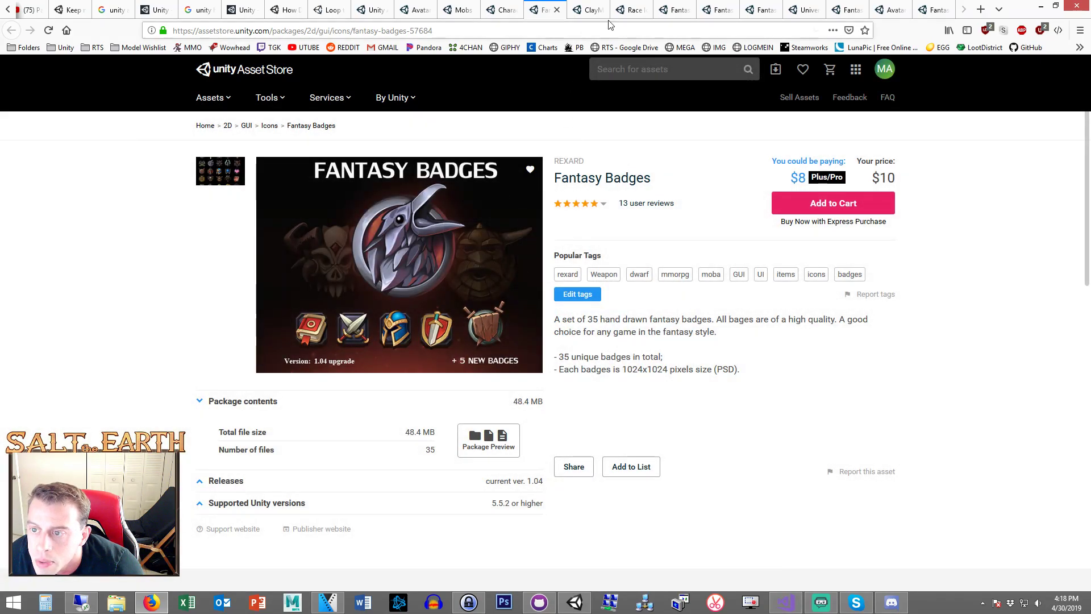
- Go to Rexard's publisher page and open Character Avatar Icons from its asset list in a new tab
click(569, 162)
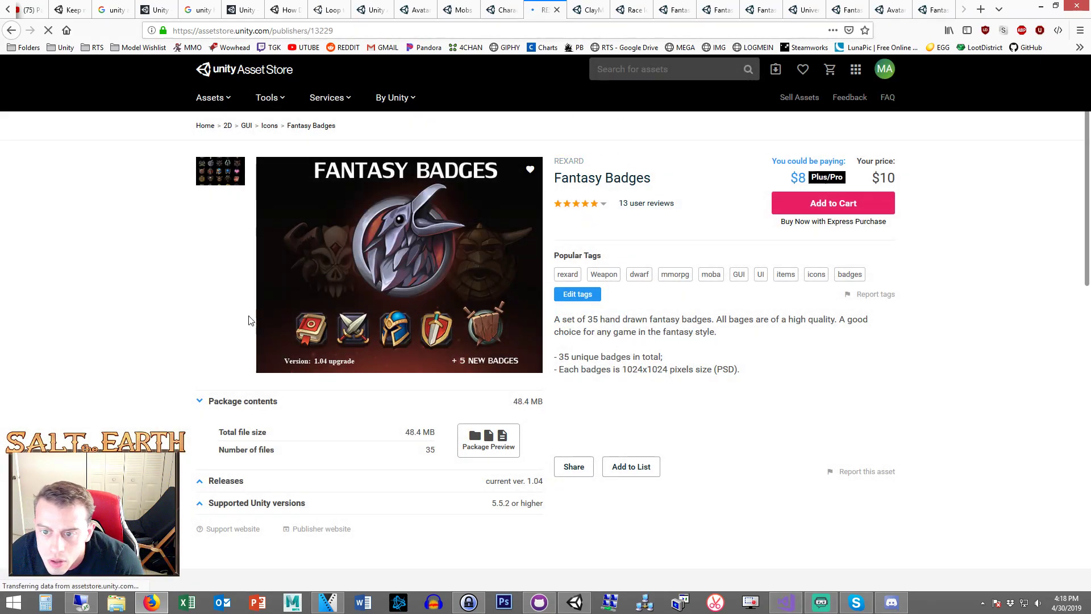
scroll(112, 296, down, 3)
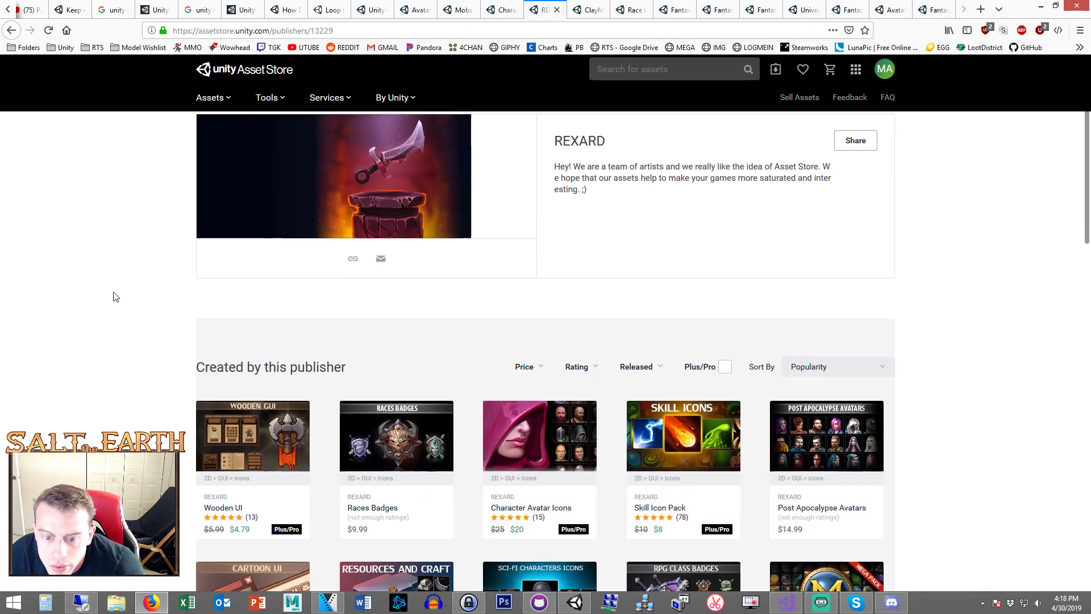
scroll(111, 300, down, 2)
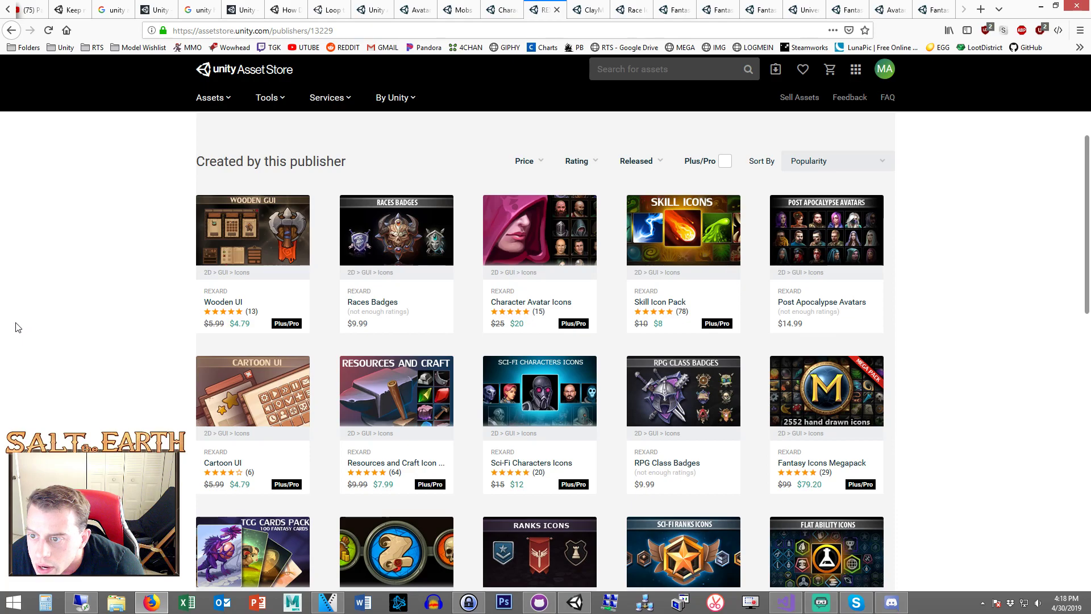
right_click(555, 239)
click(568, 245)
click(589, 9)
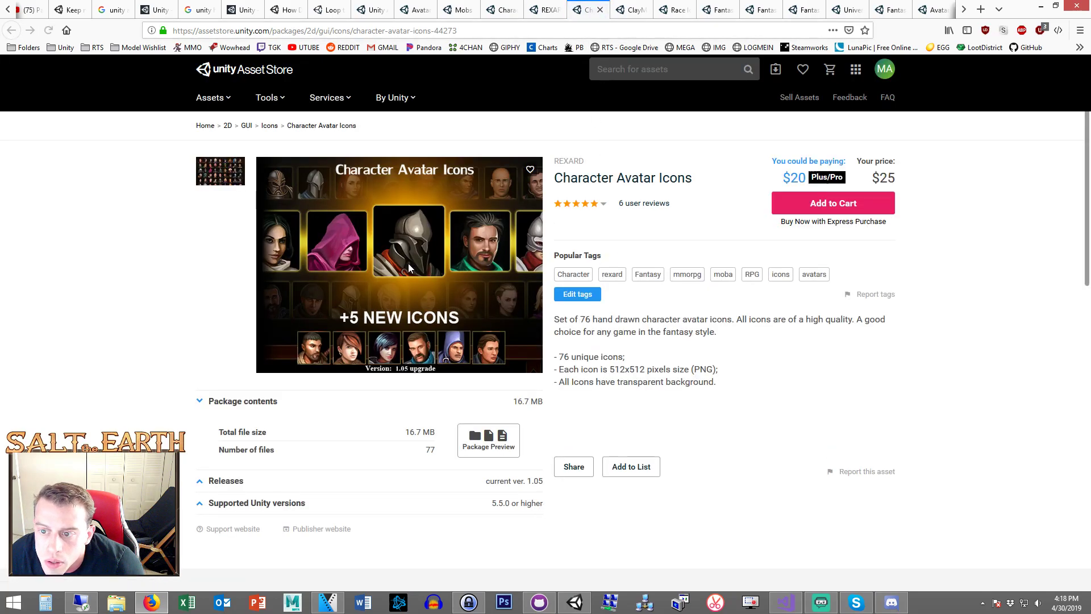
- View the enlarged preview of Character Avatar Icons, close its tab and look through the first page of Rexard's asset list
click(238, 174)
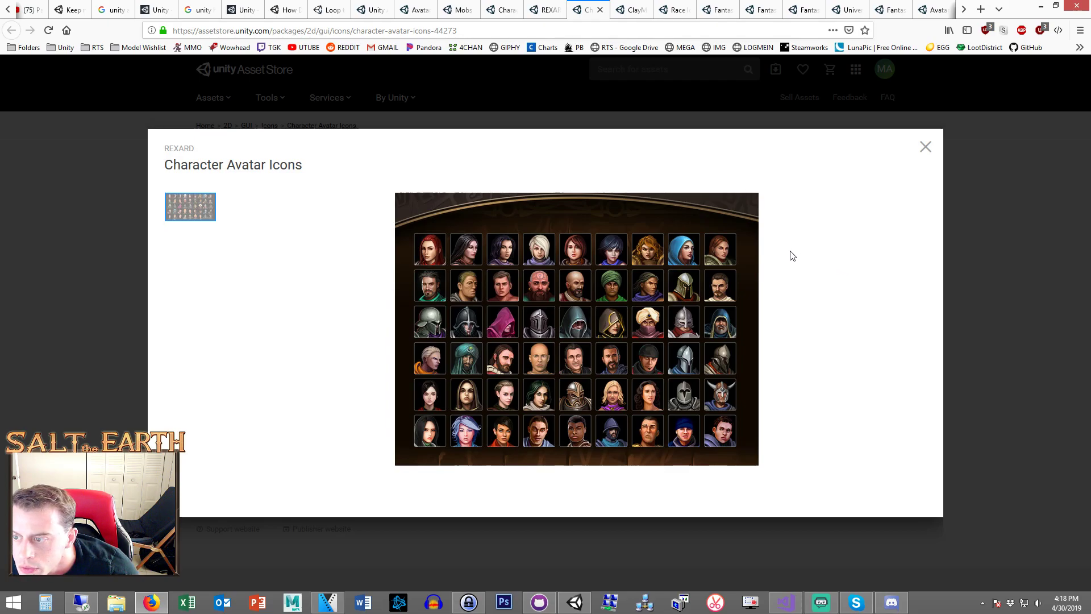
click(600, 9)
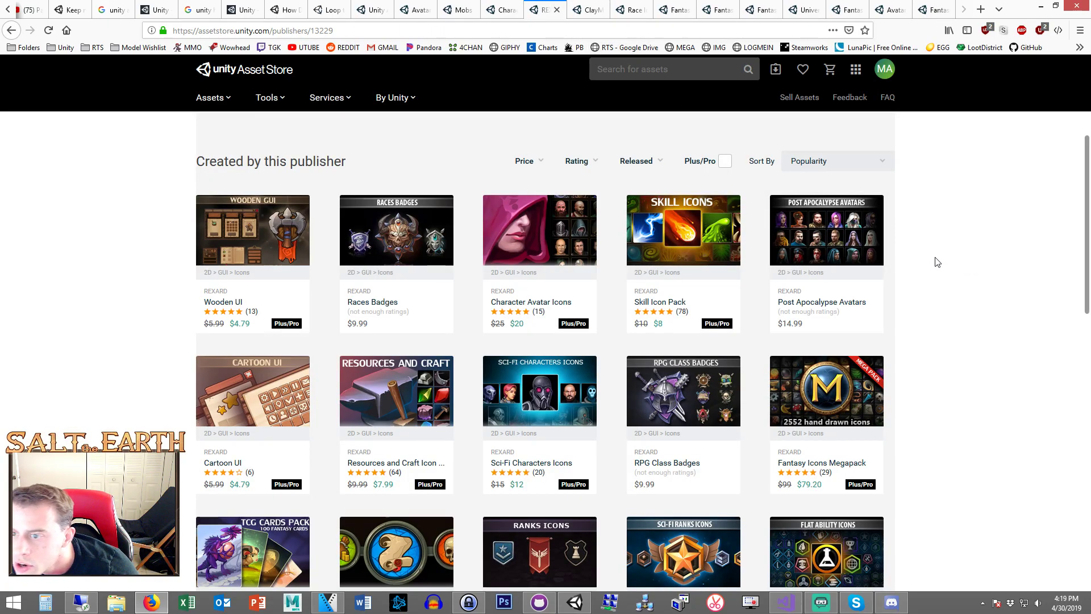
scroll(948, 261, down, 2)
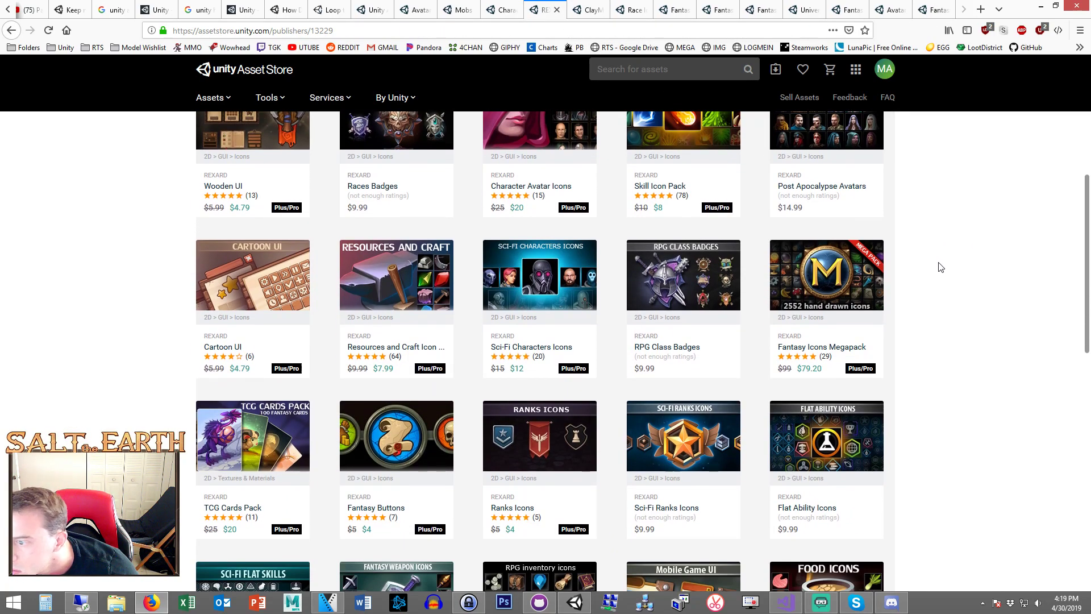
scroll(938, 270, down, 3)
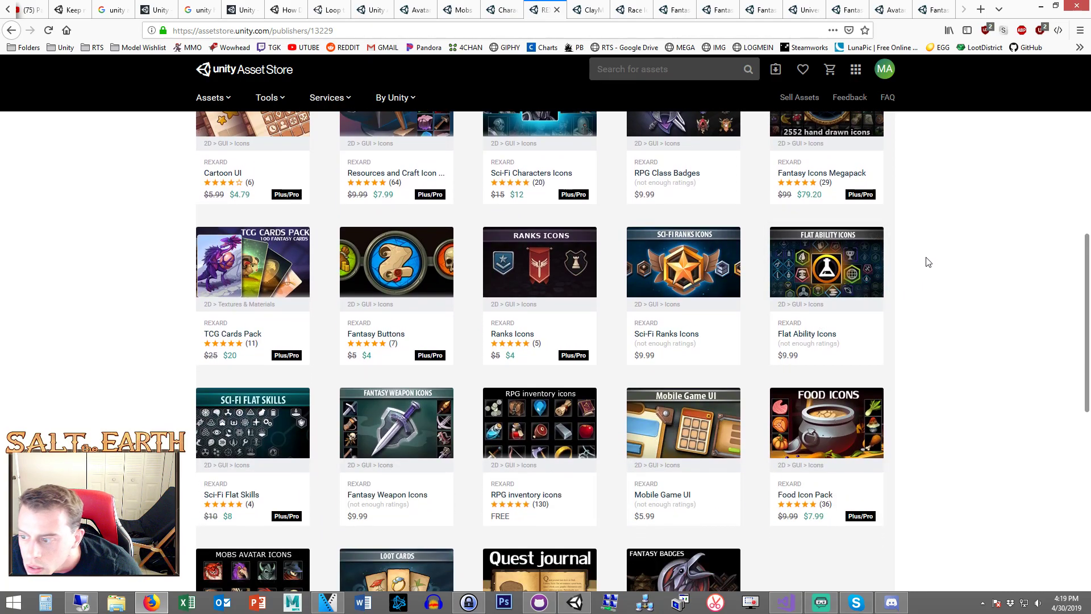
scroll(967, 273, down, 2)
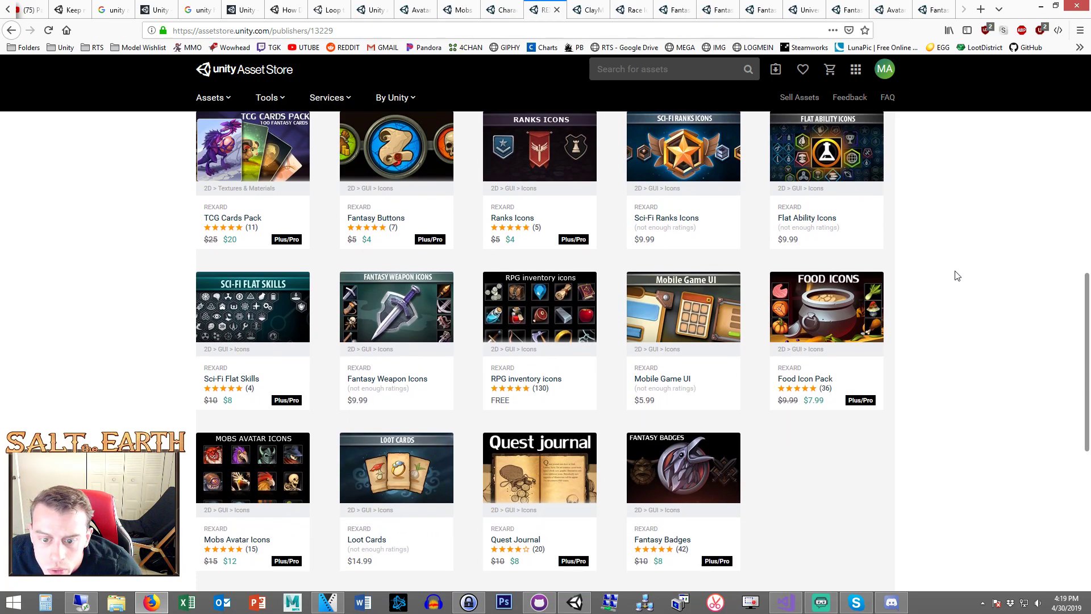
scroll(955, 278, down, 2)
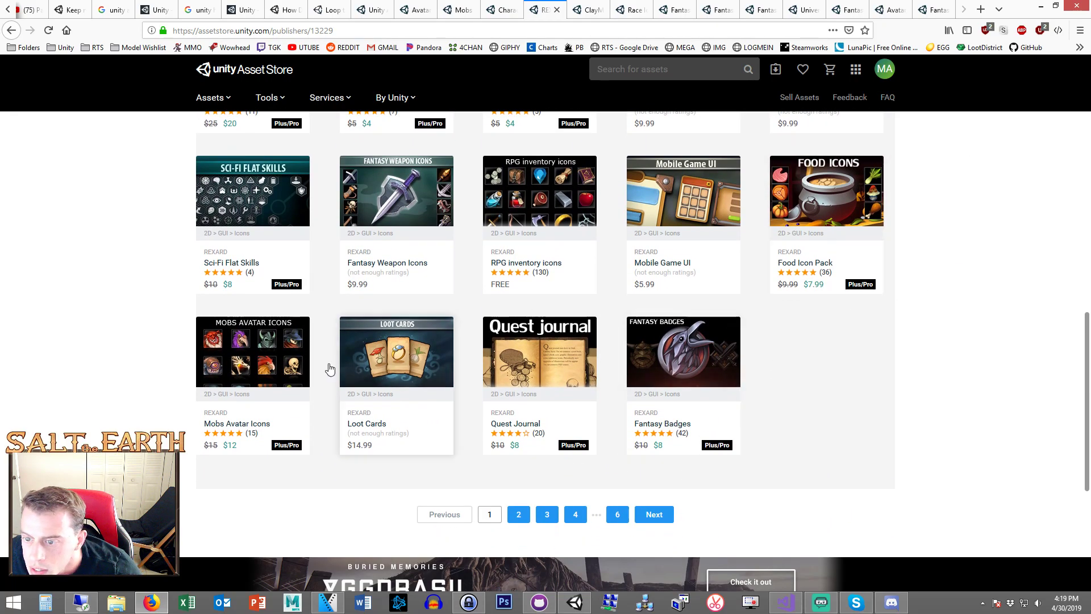
- Go to page 2 of Rexard's asset list and look through its packs
click(520, 515)
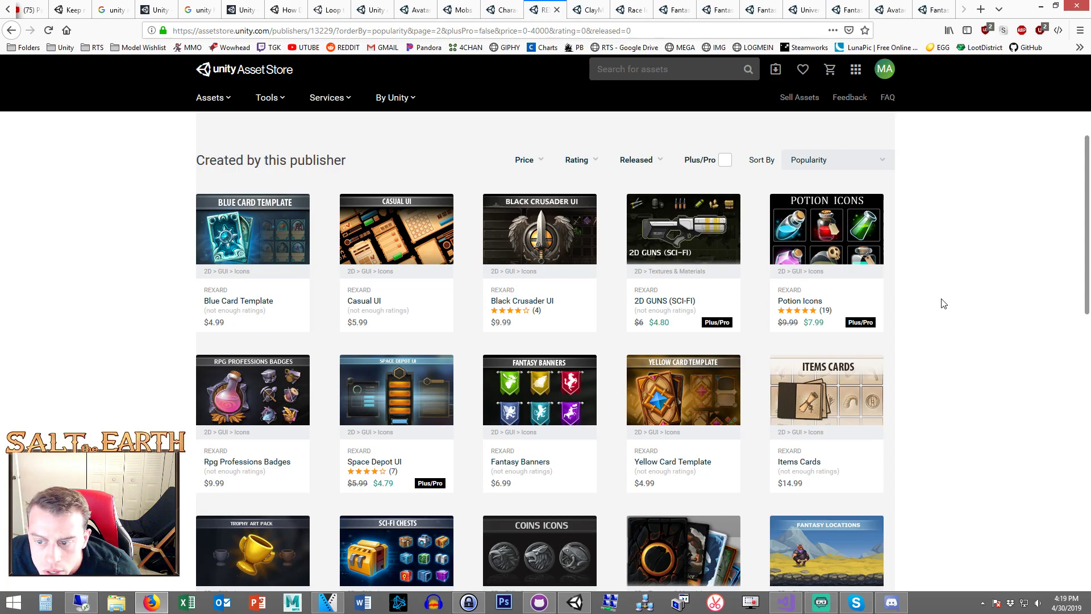
scroll(928, 311, down, 3)
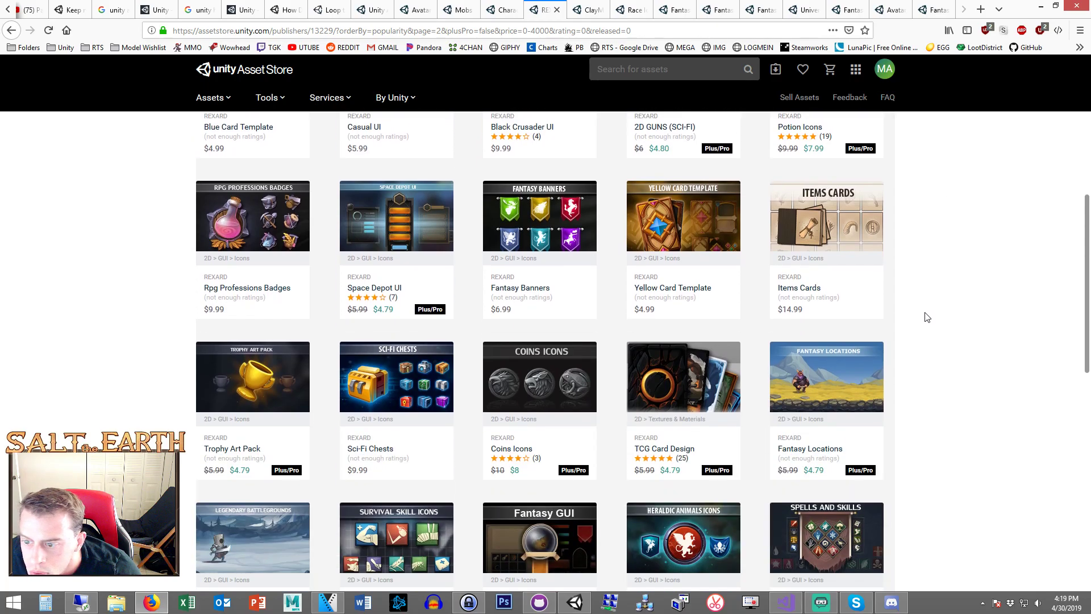
scroll(926, 318, down, 2)
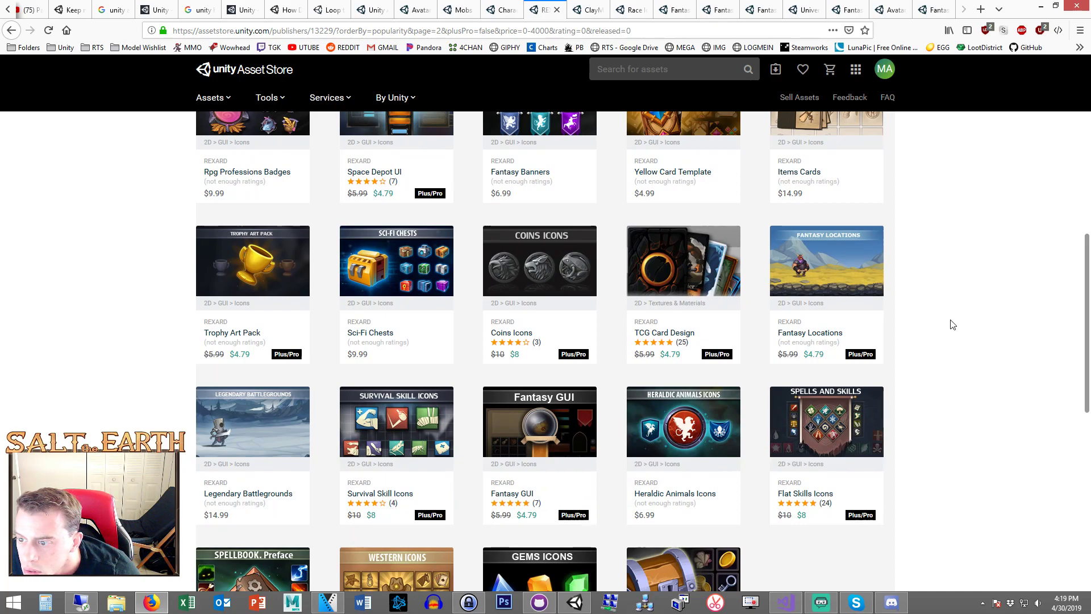
scroll(952, 325, down, 3)
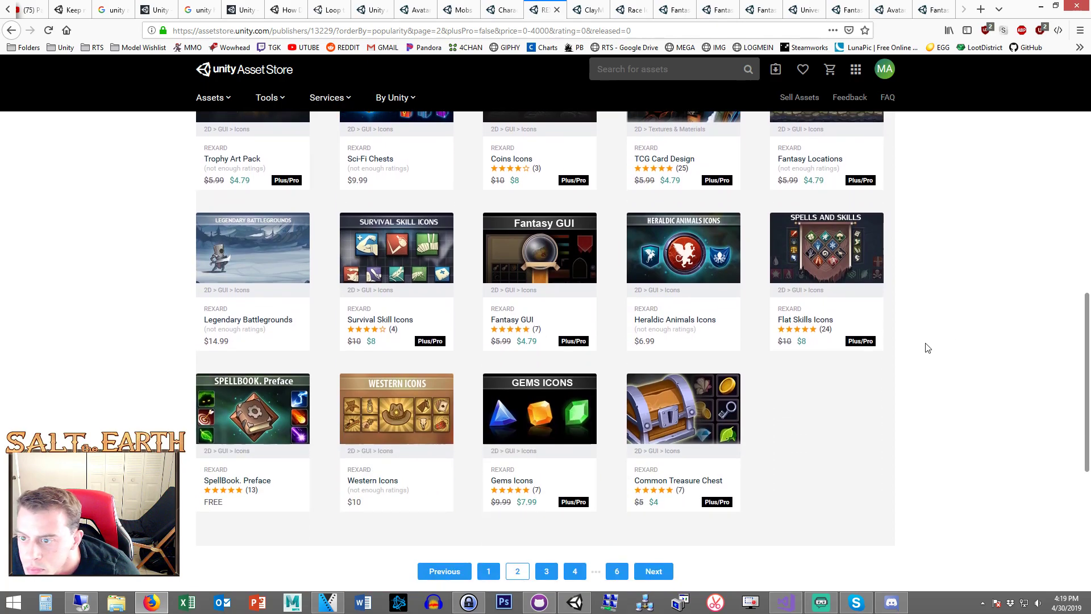
- Go to page 3 of Rexard's asset list and open Fairytale Icons Megapack in a new tab
click(546, 572)
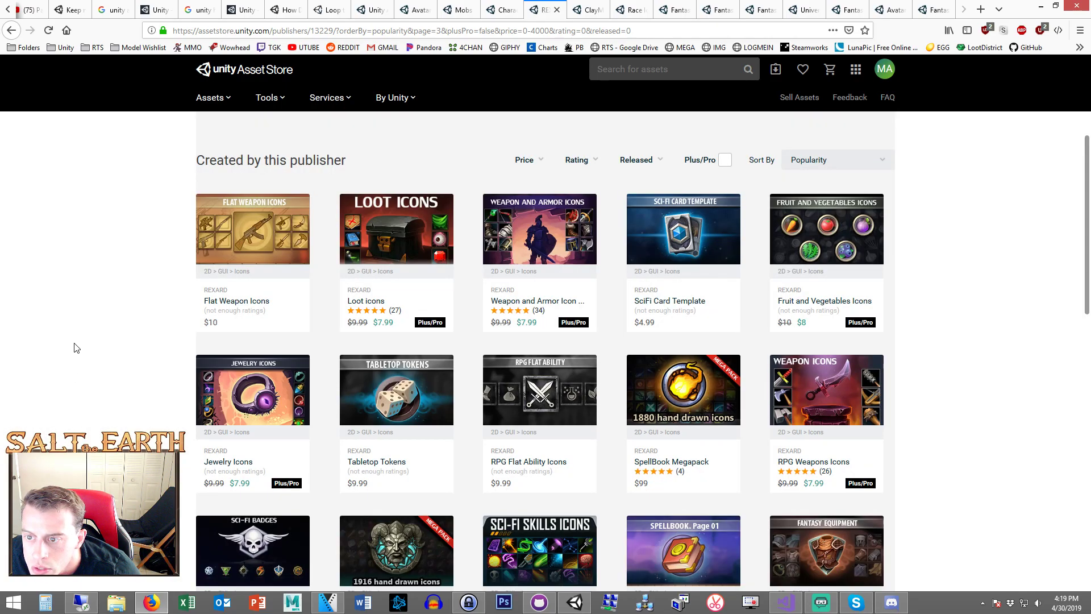
scroll(78, 334, down, 3)
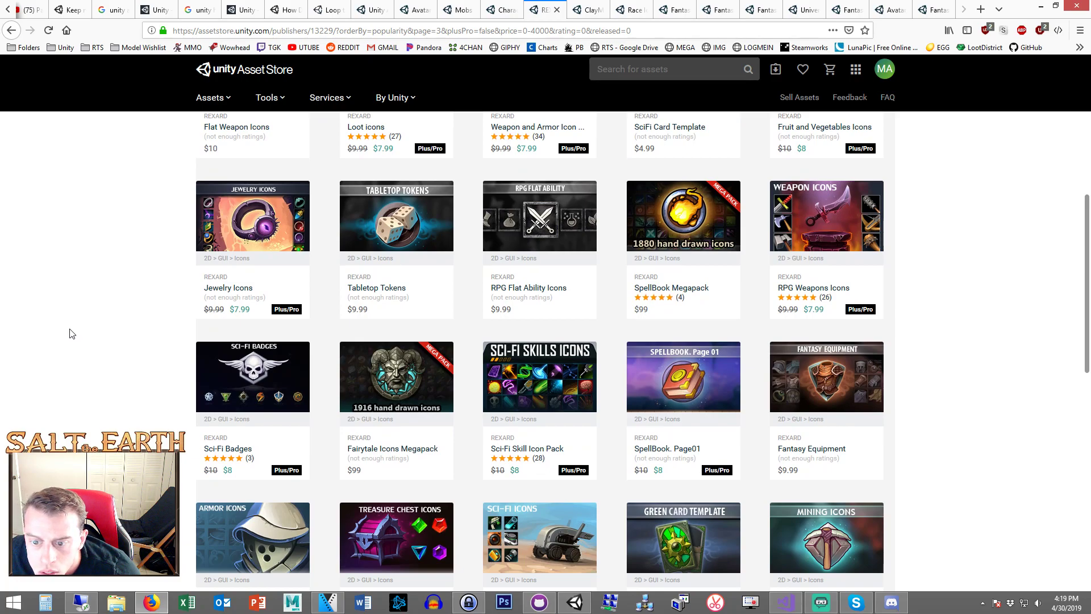
right_click(405, 372)
click(449, 378)
click(593, 7)
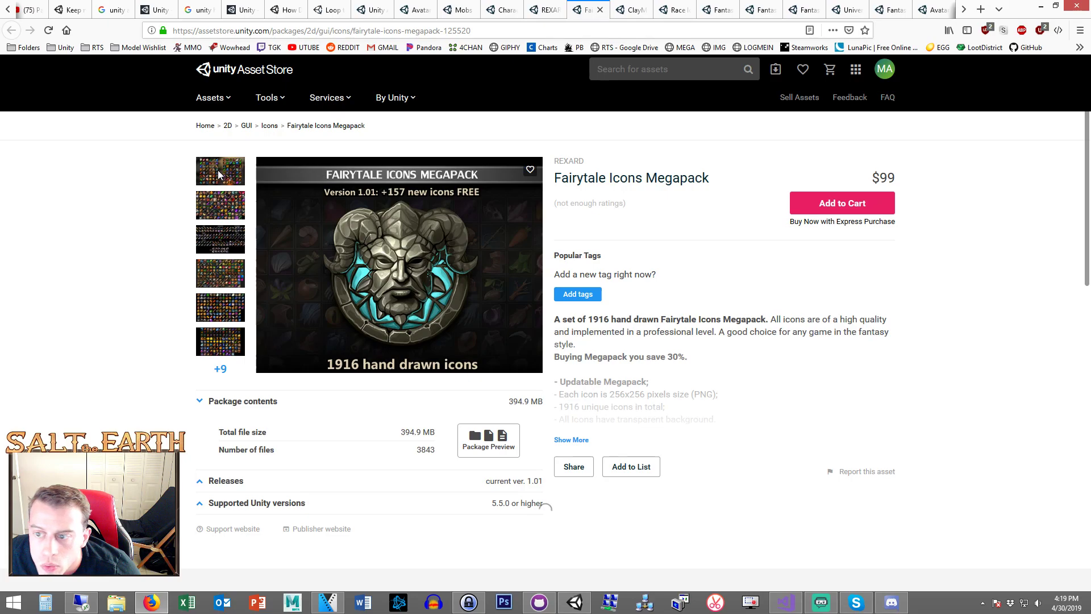
- View several enlarged preview images of Fairytale Icons Megapack and close its tab
click(218, 171)
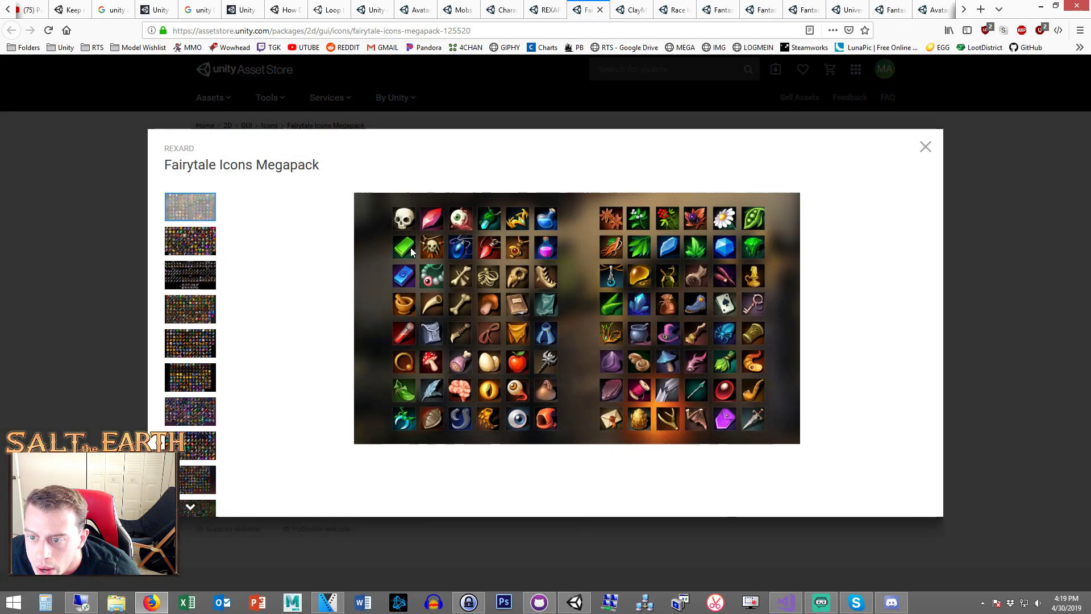
click(210, 251)
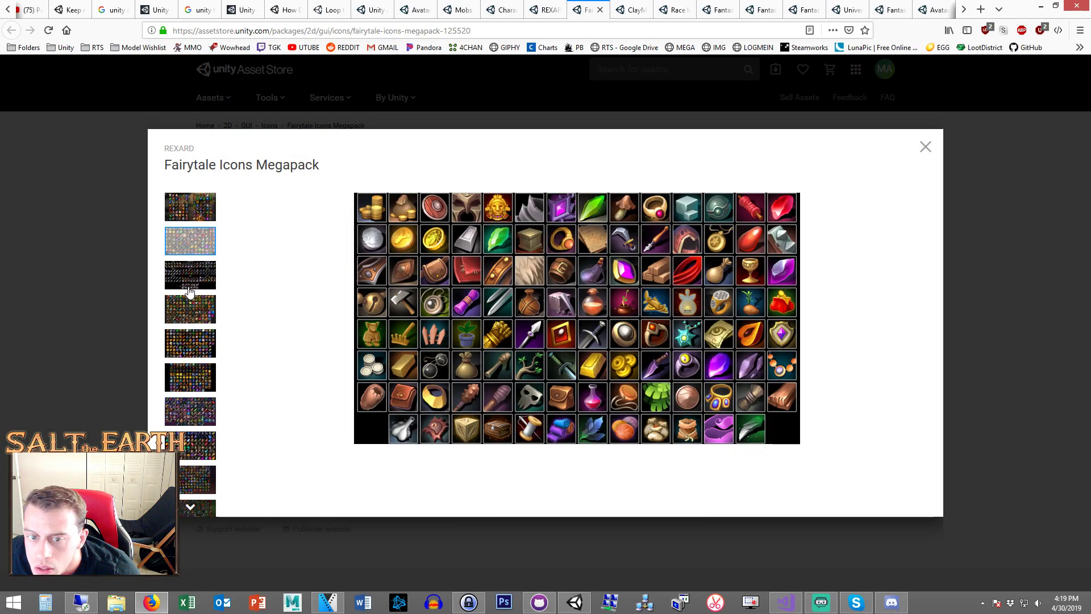
click(190, 289)
click(190, 310)
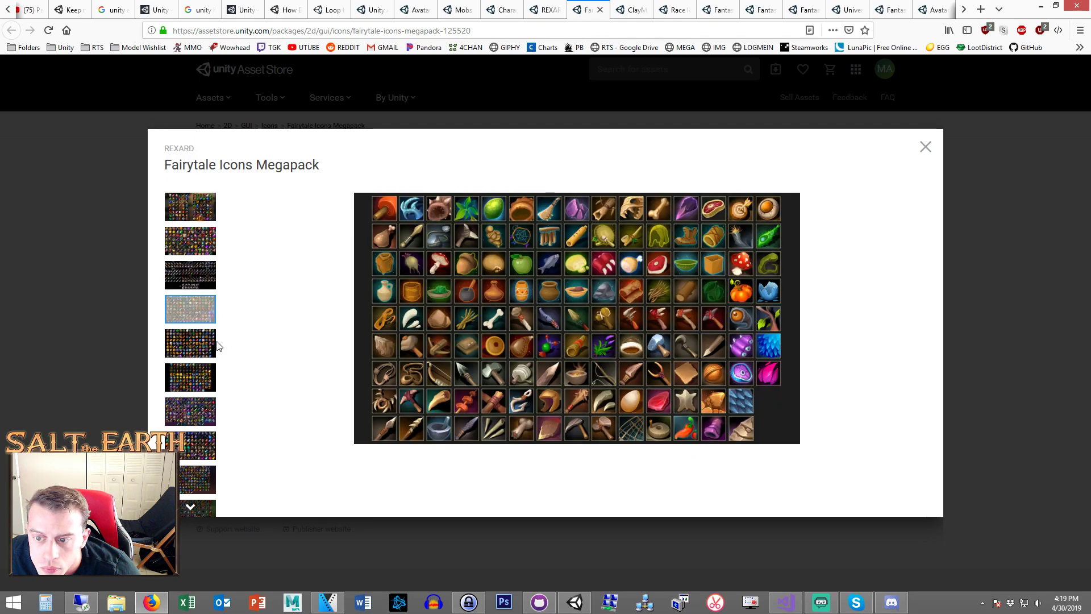
click(183, 423)
click(183, 453)
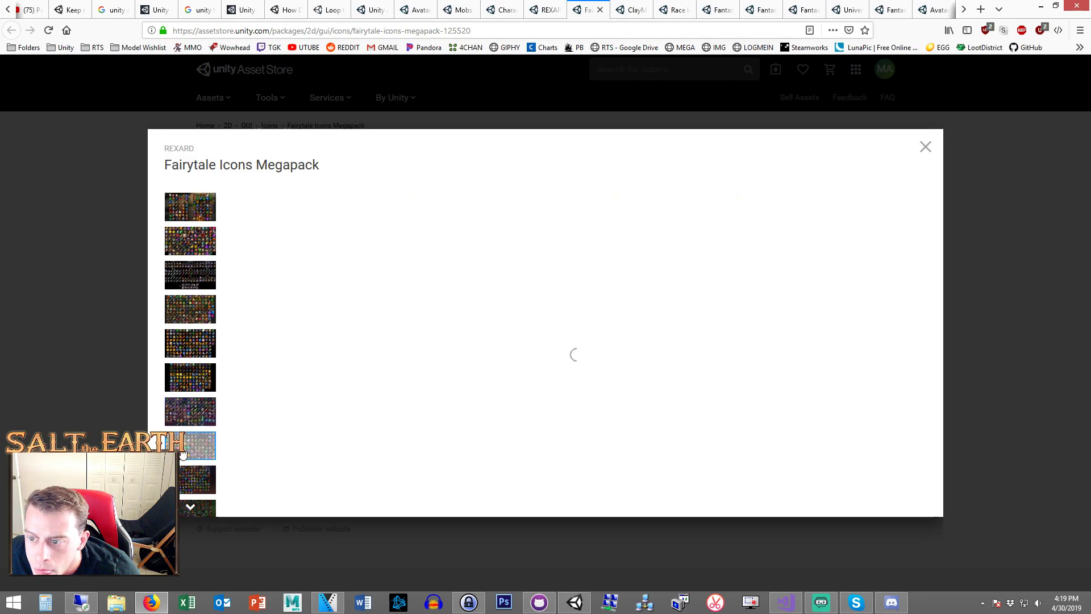
click(103, 286)
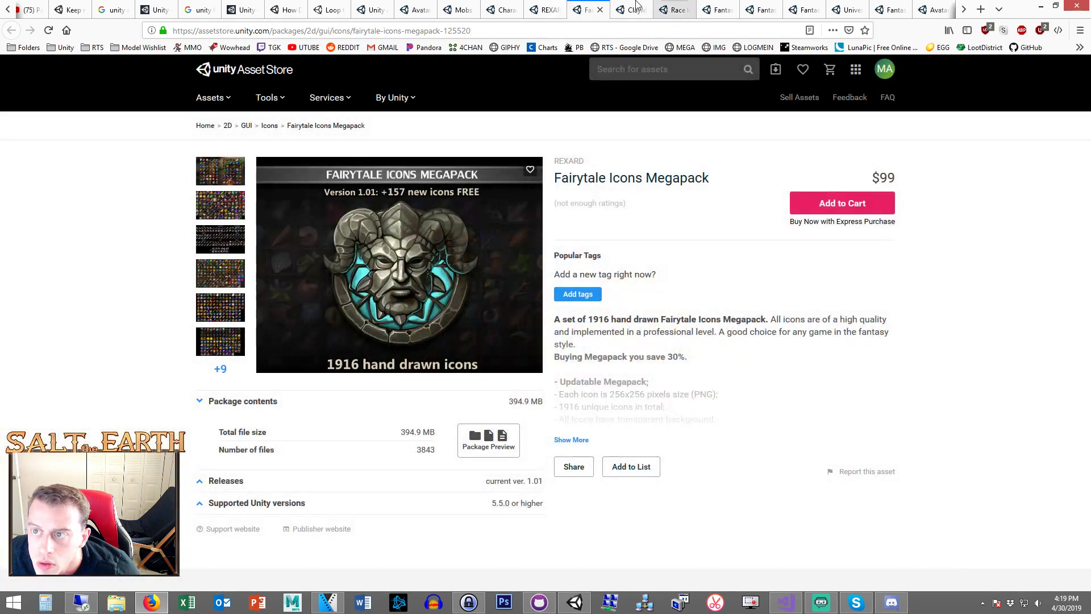
click(601, 10)
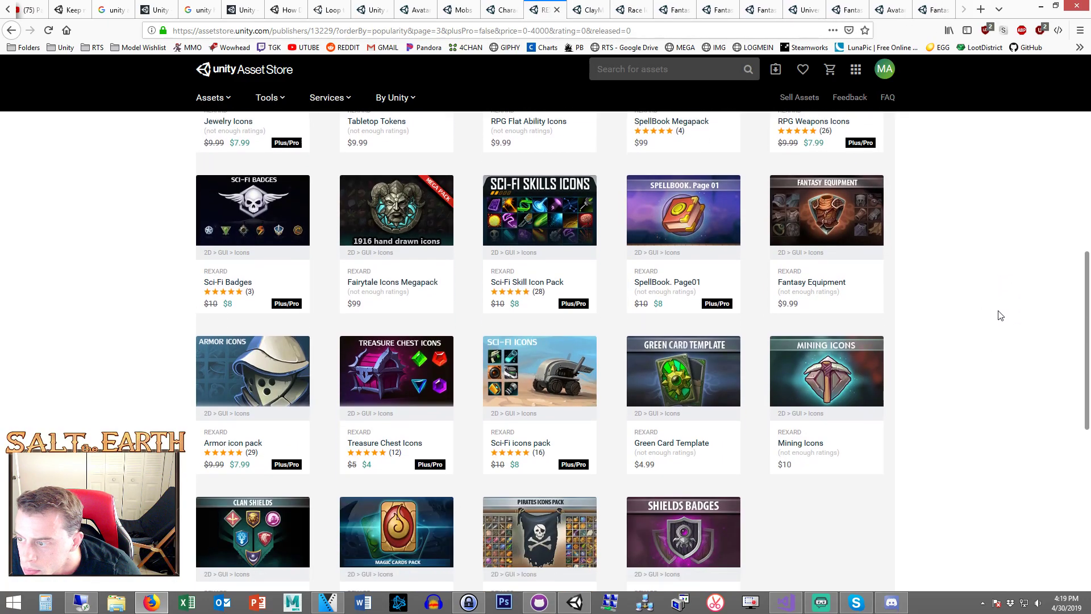
- Go on to page 4 of Rexard's asset list and open Dark Fantasy Badges in a new tab
scroll(966, 322, down, 2)
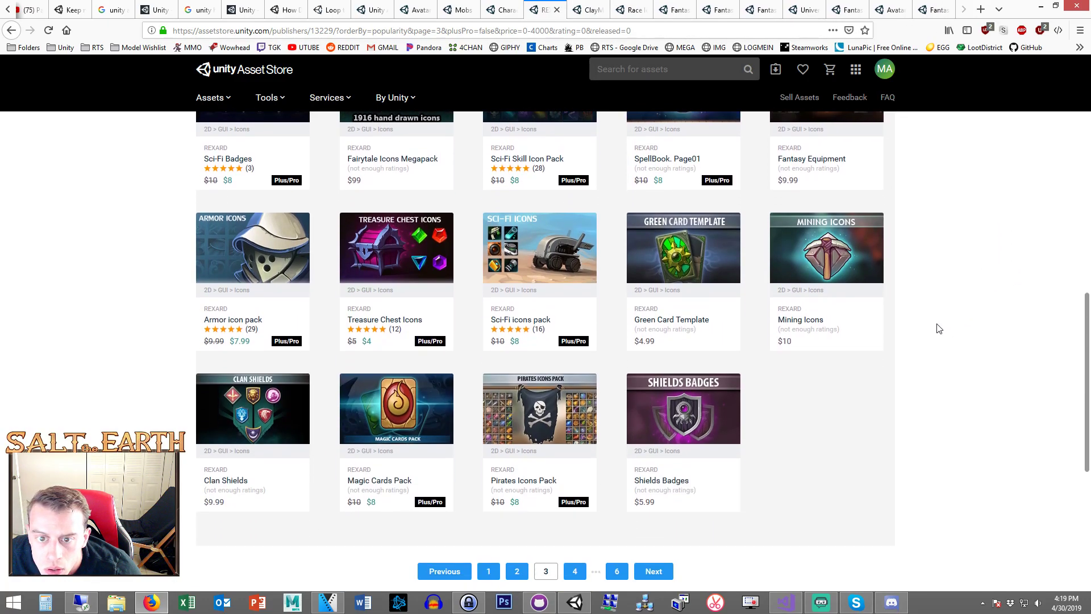
scroll(1004, 337, down, 2)
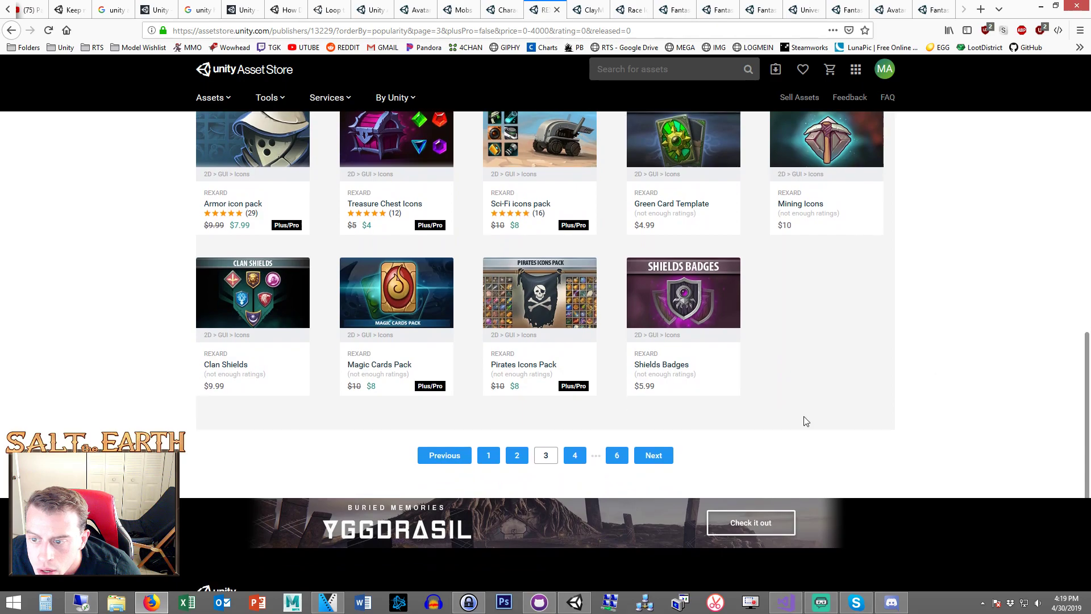
click(575, 453)
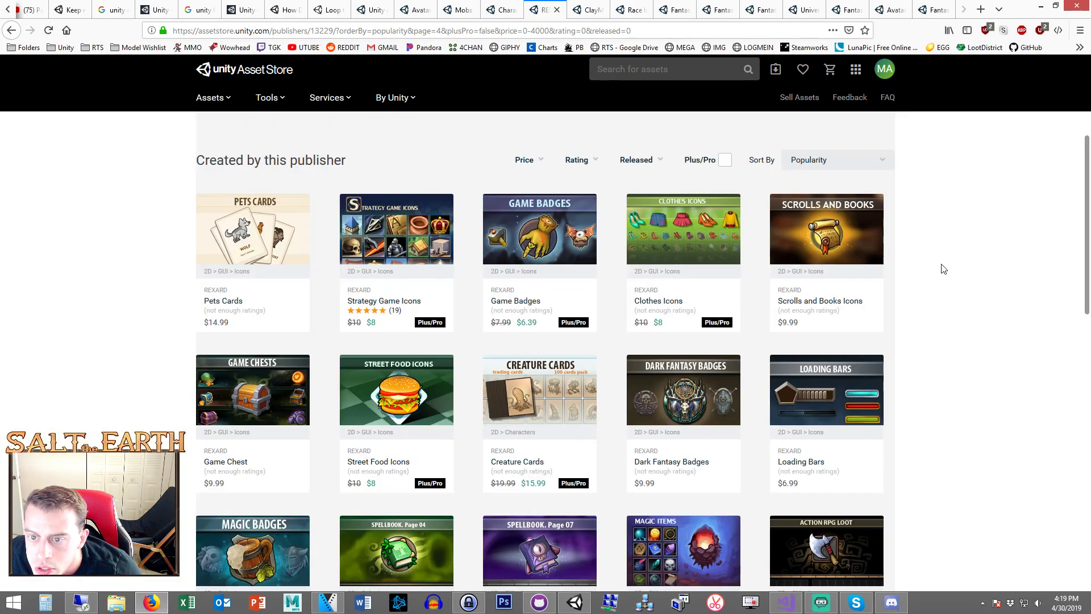
scroll(958, 259, down, 2)
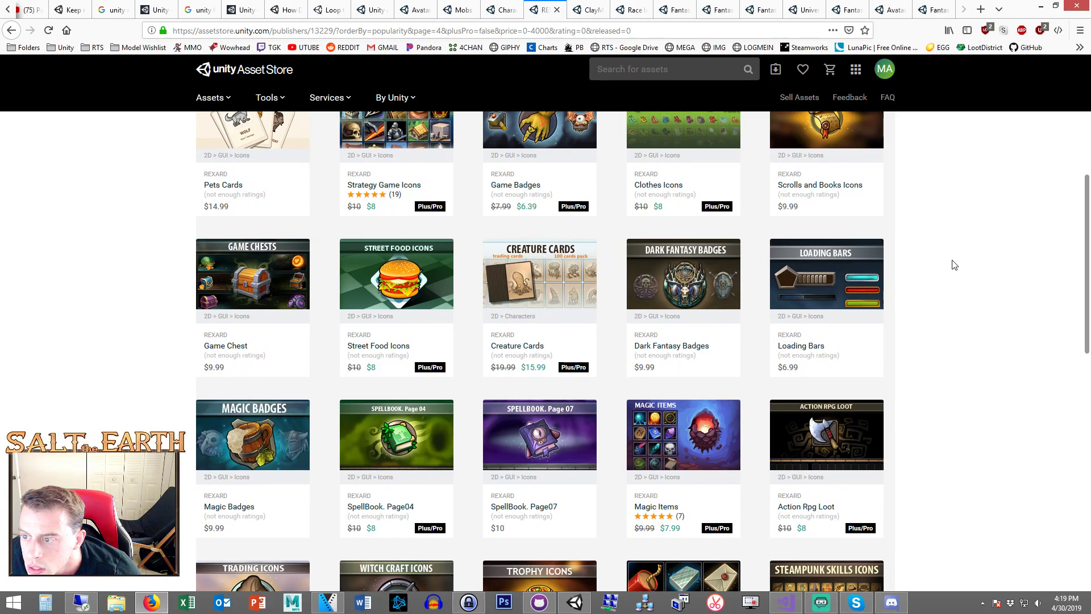
middle_click(684, 274)
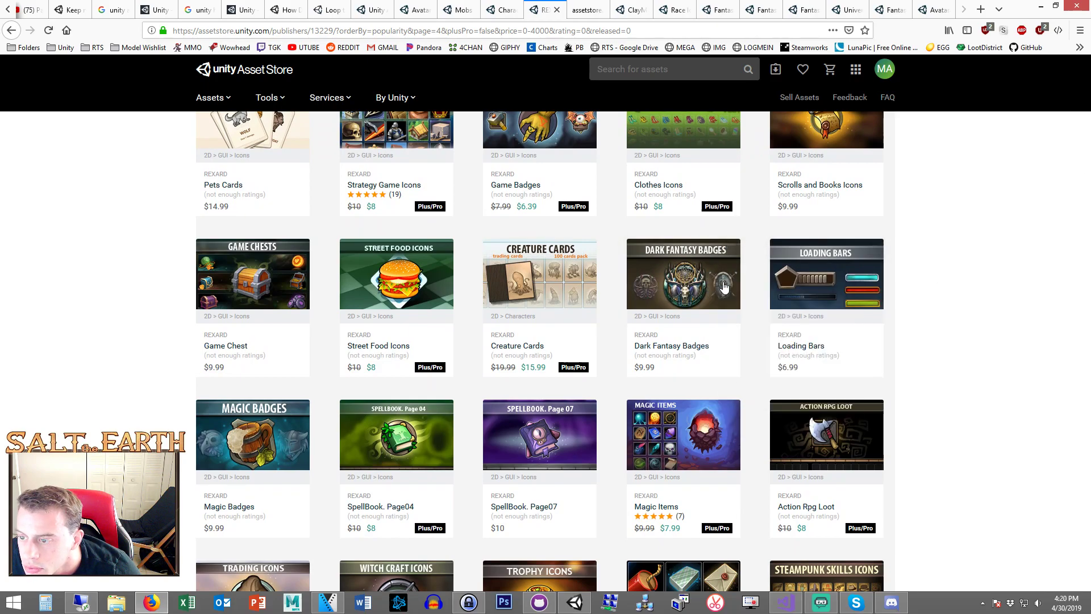
click(594, 10)
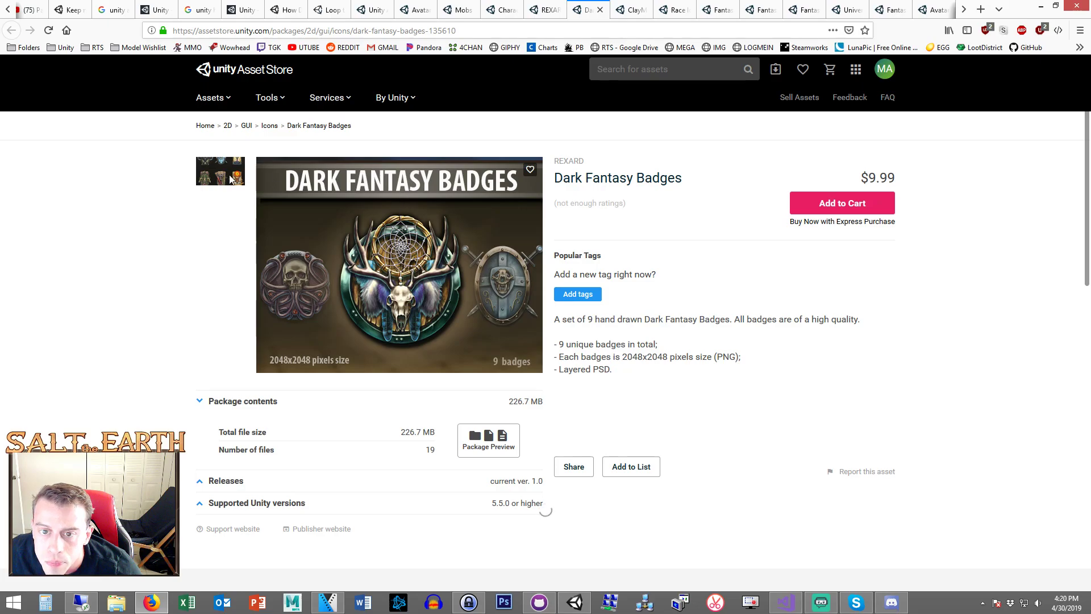
- View the enlarged preview of Dark Fantasy Badges and close its tab
click(275, 199)
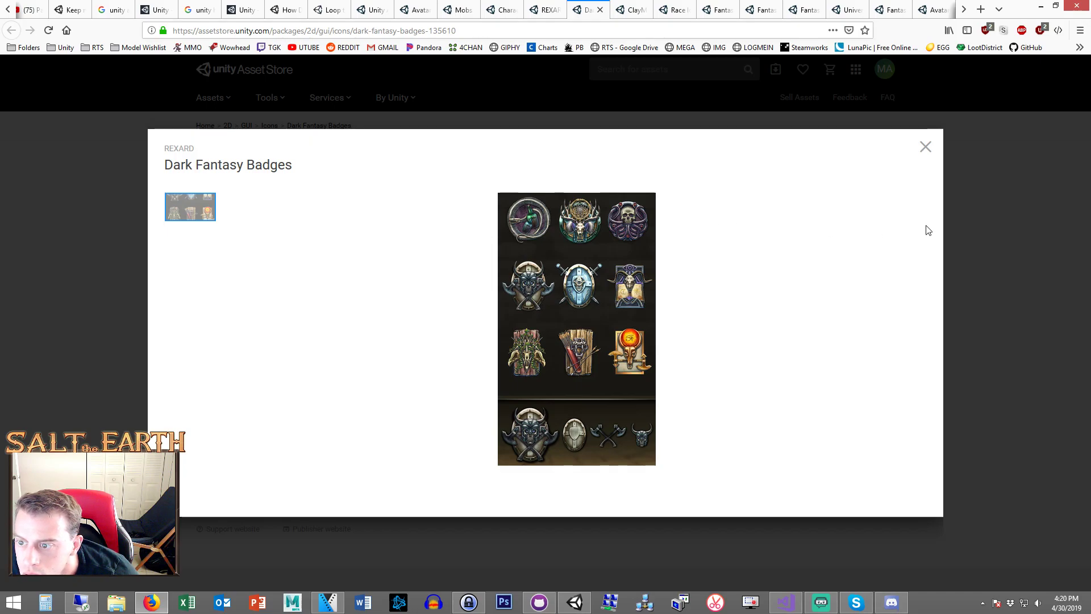
click(975, 220)
key(ctrl+w)
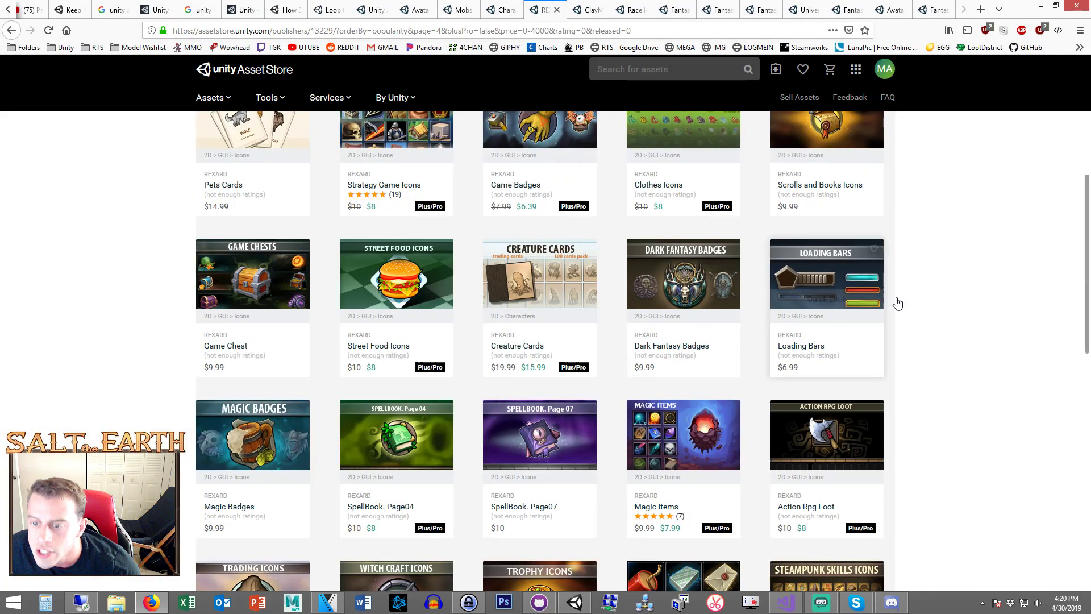
- Open Magic Badges from the asset list in a new tab, view its enlarged preview and close the tab
scroll(986, 270, down, 3)
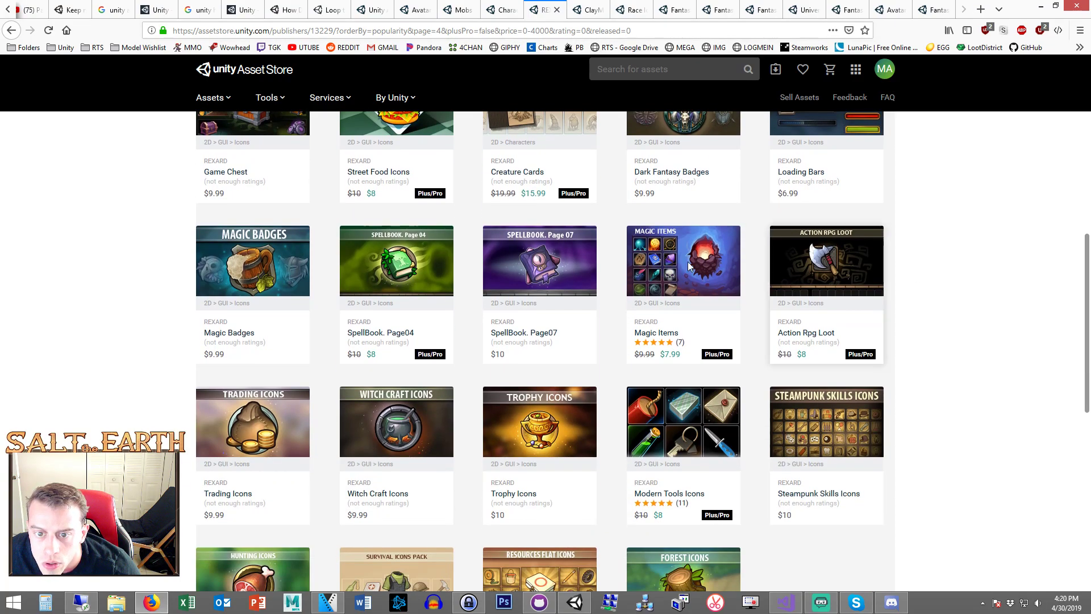
middle_click(255, 261)
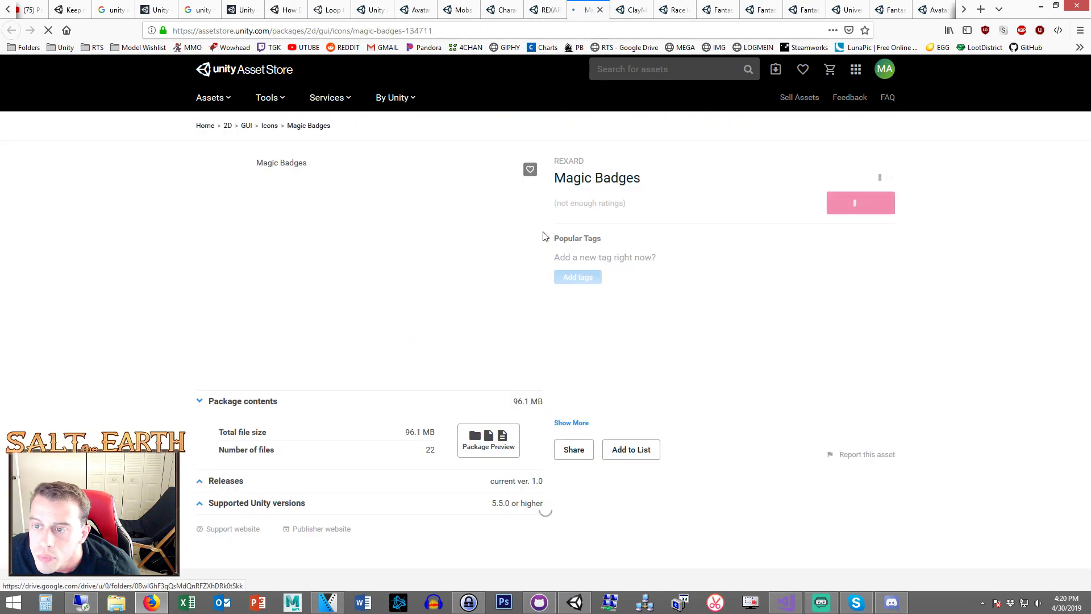
click(232, 181)
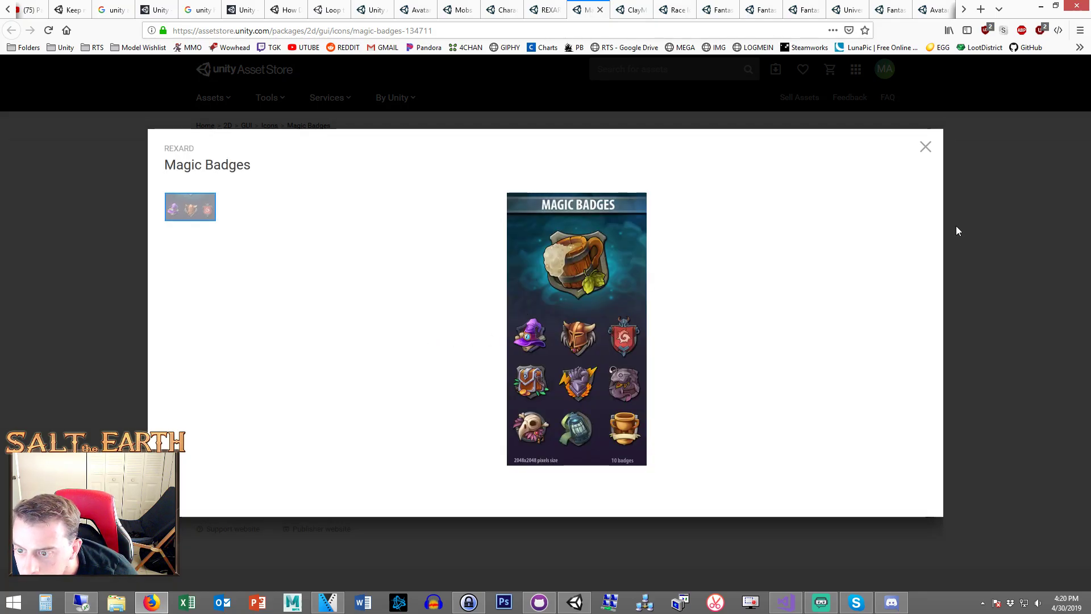
click(1019, 262)
click(600, 10)
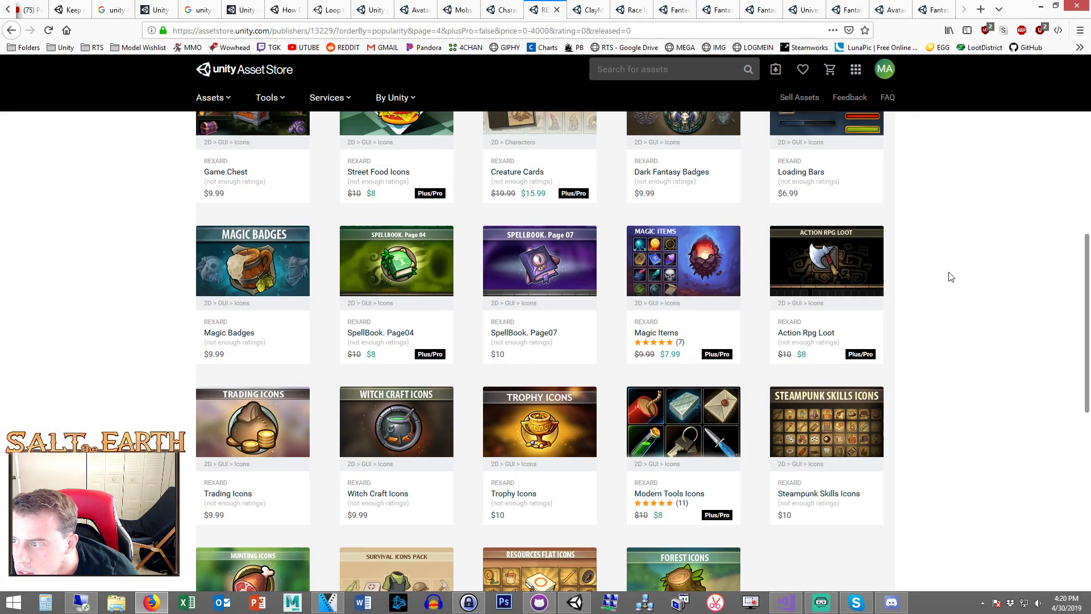
- Go on to page 5 of Rexard's asset list and open Monsters Avatar Icons in a new tab
scroll(950, 276, down, 3)
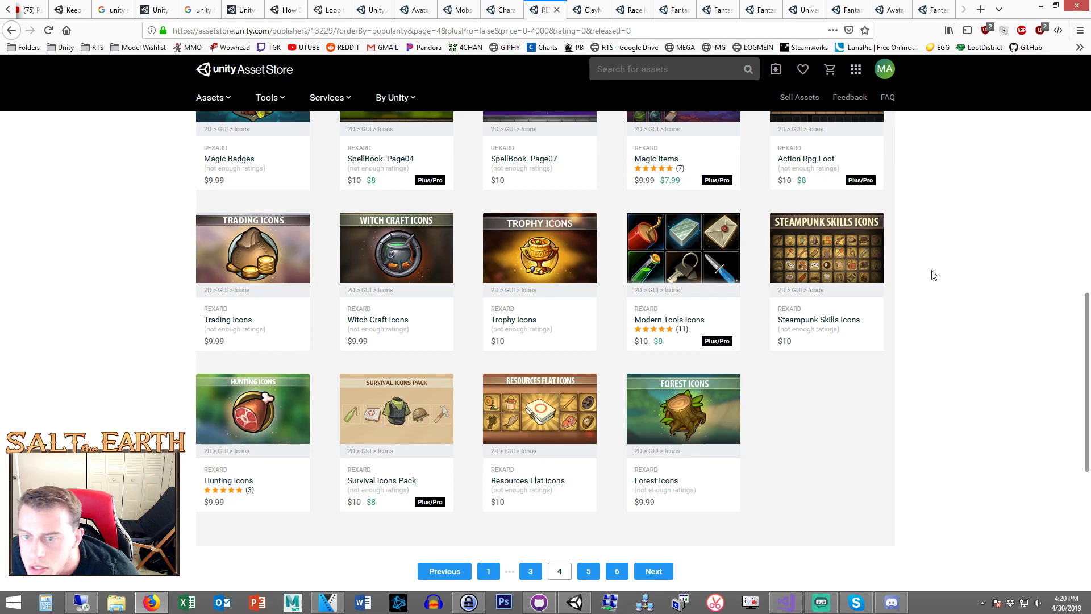
scroll(864, 295, down, 2)
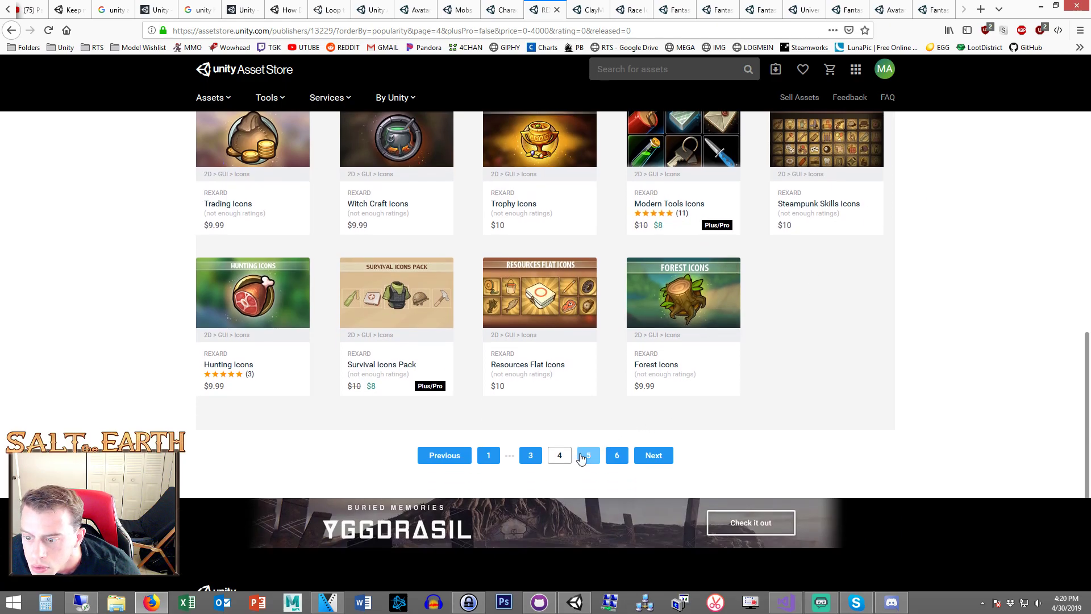
click(588, 455)
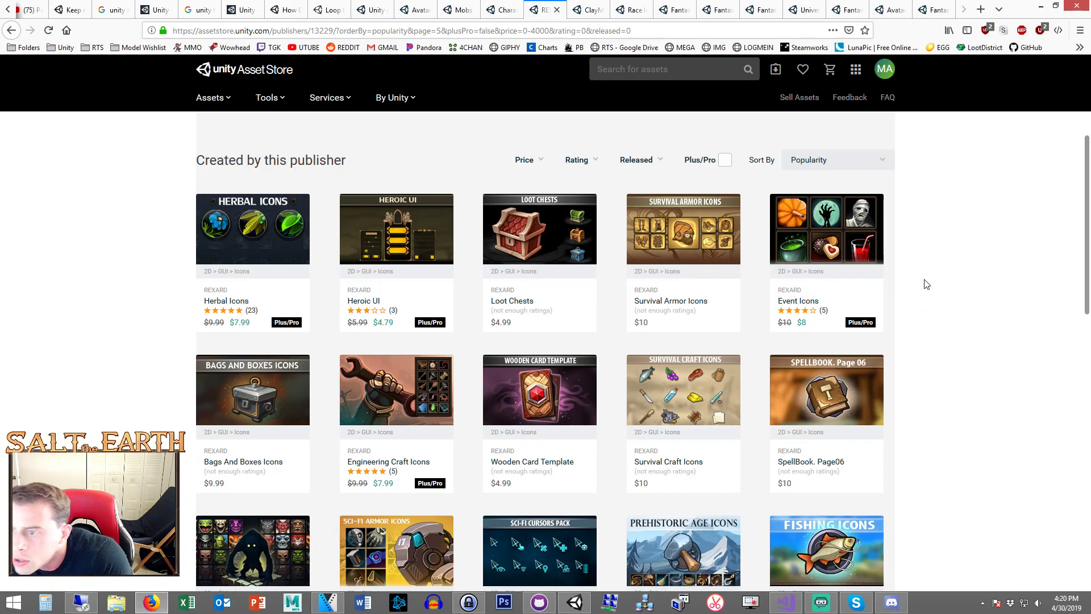
scroll(921, 273, down, 4)
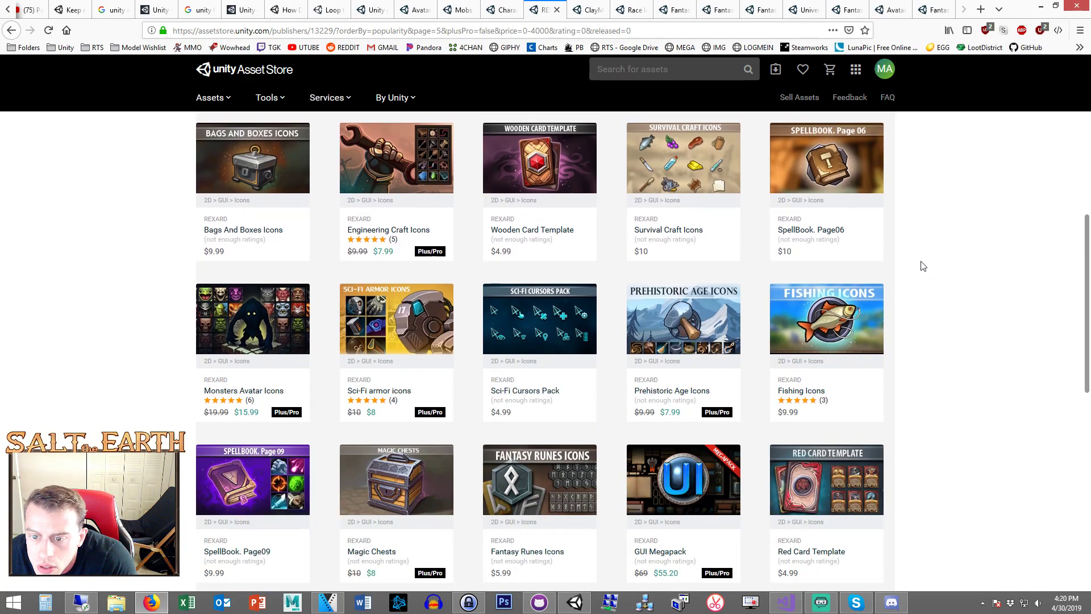
right_click(229, 304)
click(267, 313)
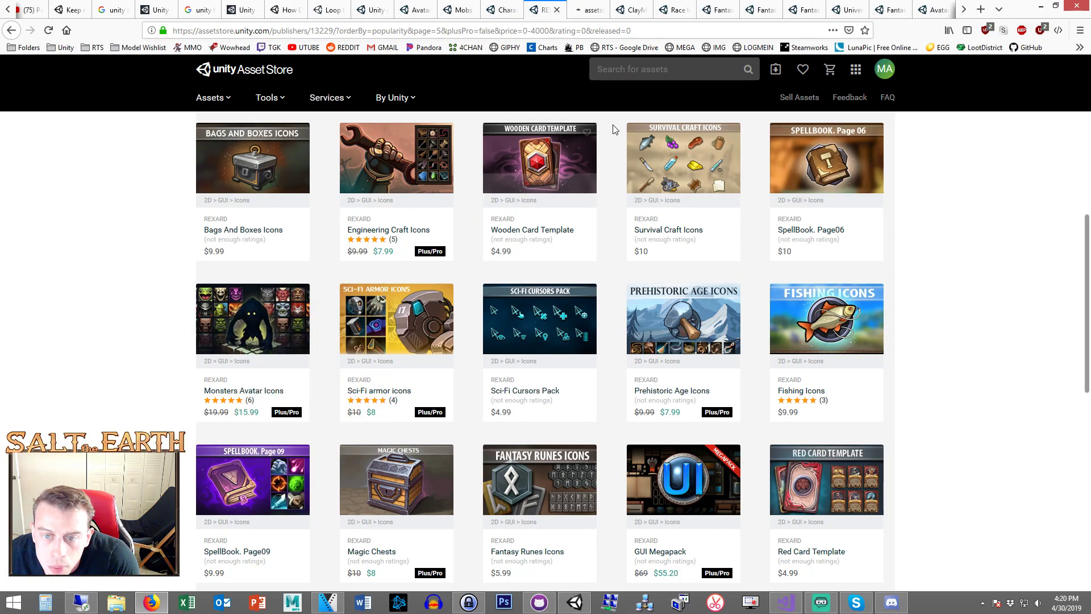
- View the enlarged preview of Monsters Avatar Icons, close the preview and return to Rexard's asset list
click(586, 8)
click(216, 180)
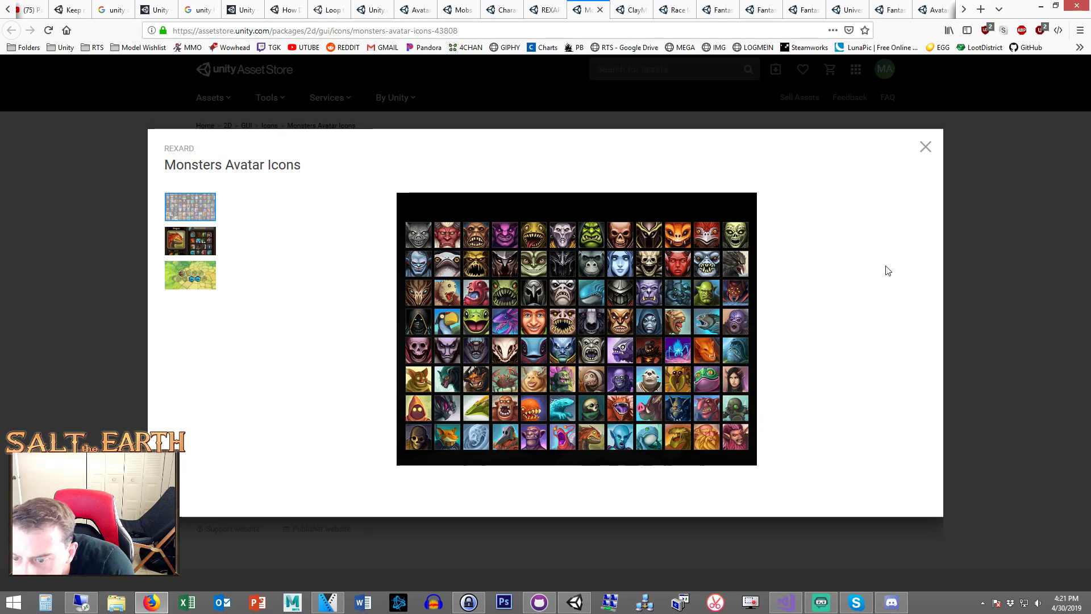
click(977, 224)
click(549, 6)
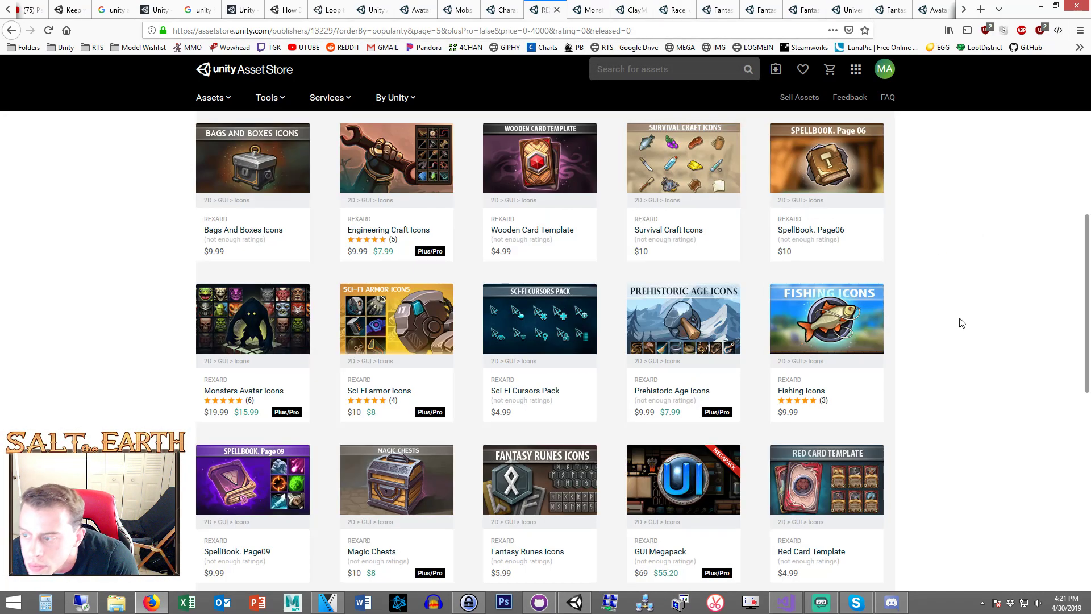
- Look through the rest of page 5 and page 6 of Rexard's asset list and close its tab
scroll(962, 309, down, 3)
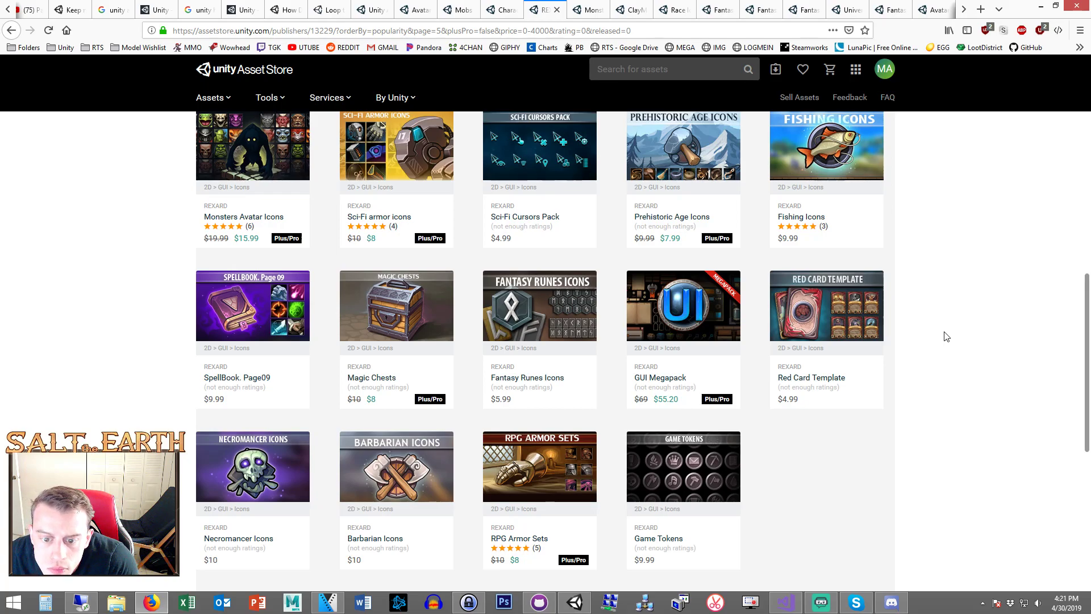
scroll(938, 327, down, 2)
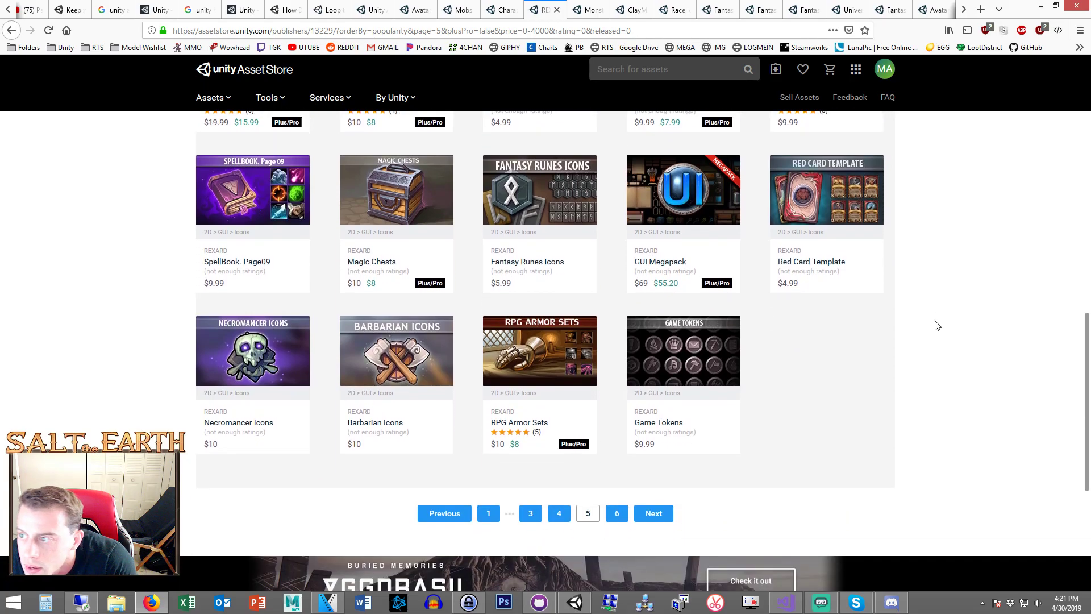
click(617, 512)
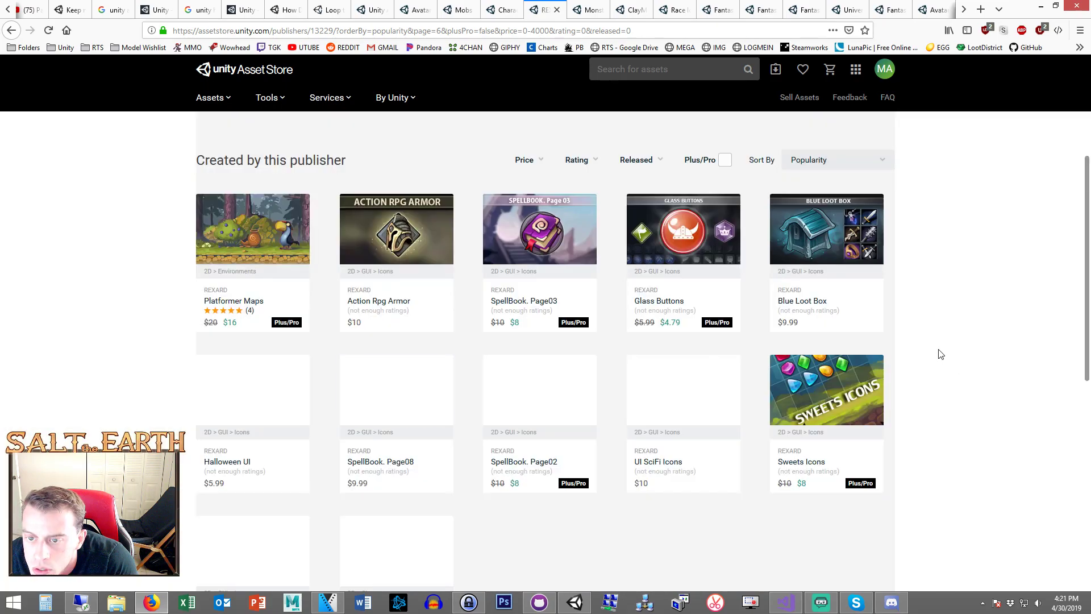
scroll(950, 323, down, 2)
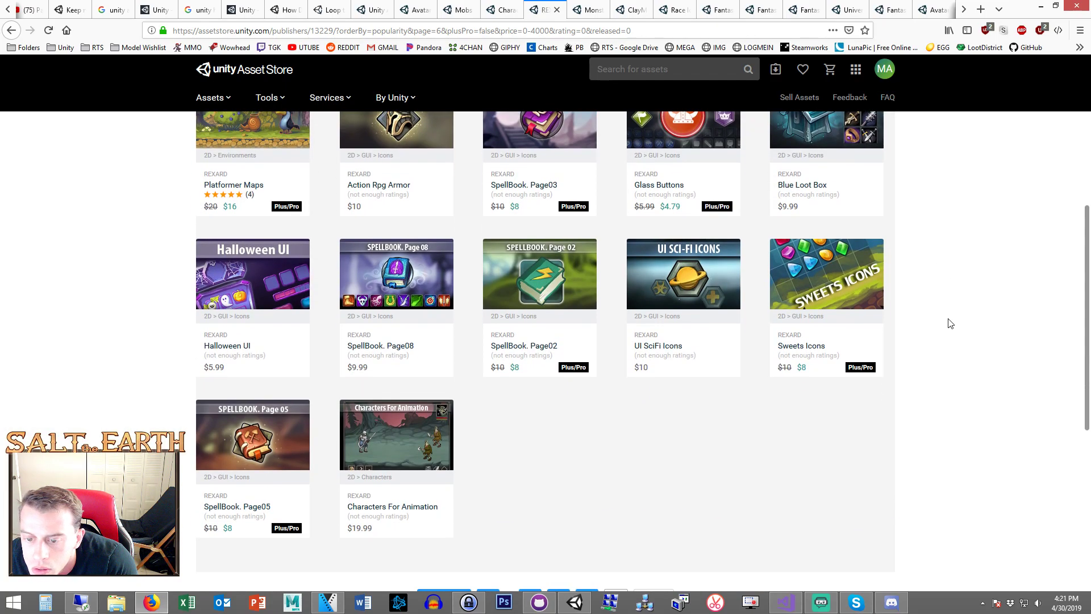
click(557, 10)
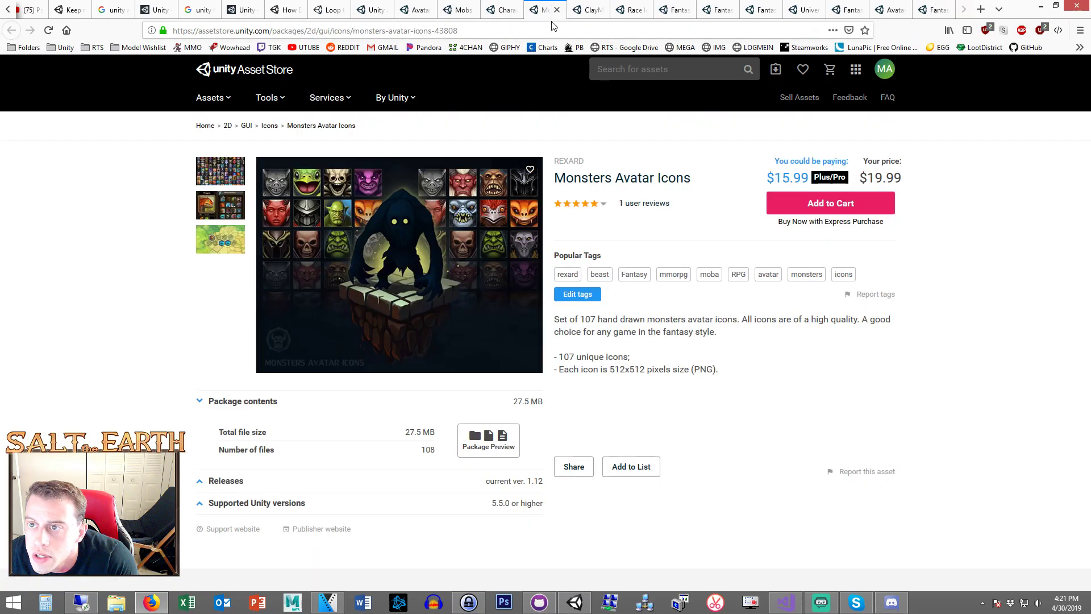
- Switch back to the tab with the 2D search results for avatar
key(ctrl+Page_Up)
click(462, 9)
click(405, 6)
click(368, 5)
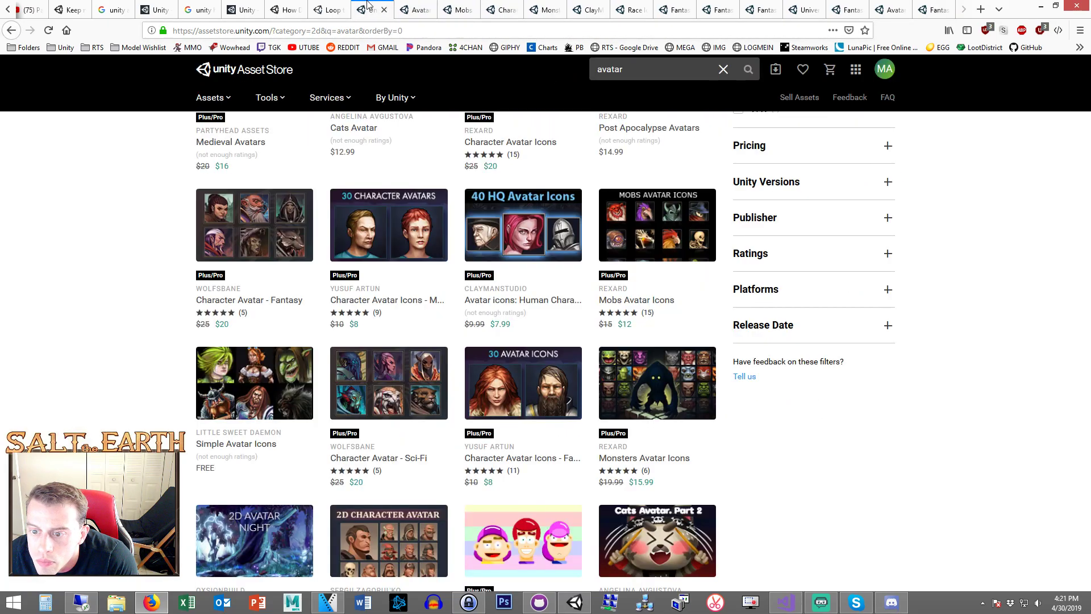
- Open Simple Avatar Icons from the search results in a new tab, view its enlarged preview and close the tab
click(235, 369)
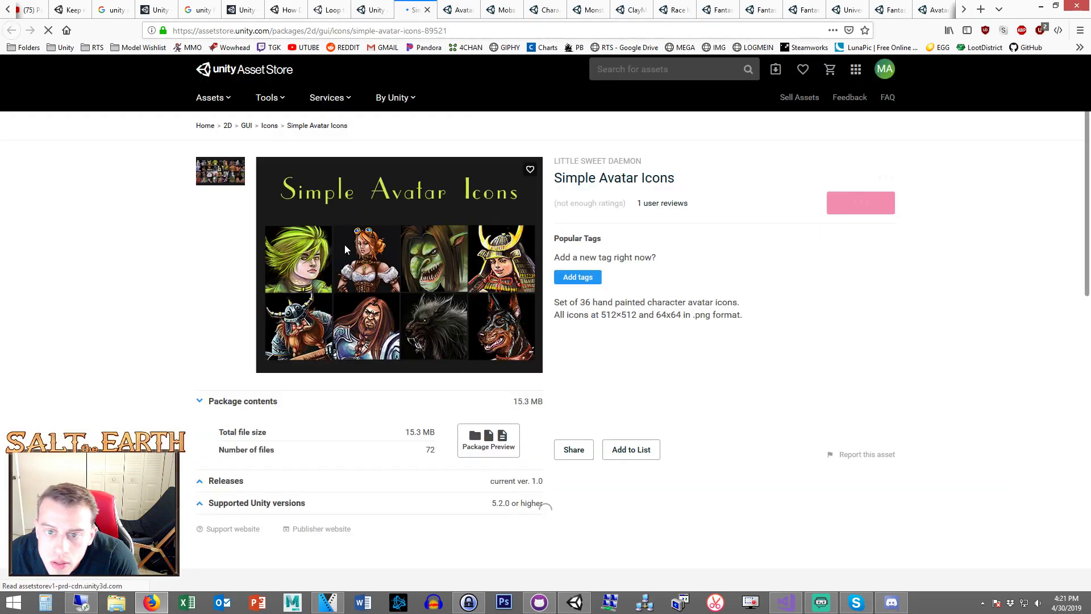
click(225, 181)
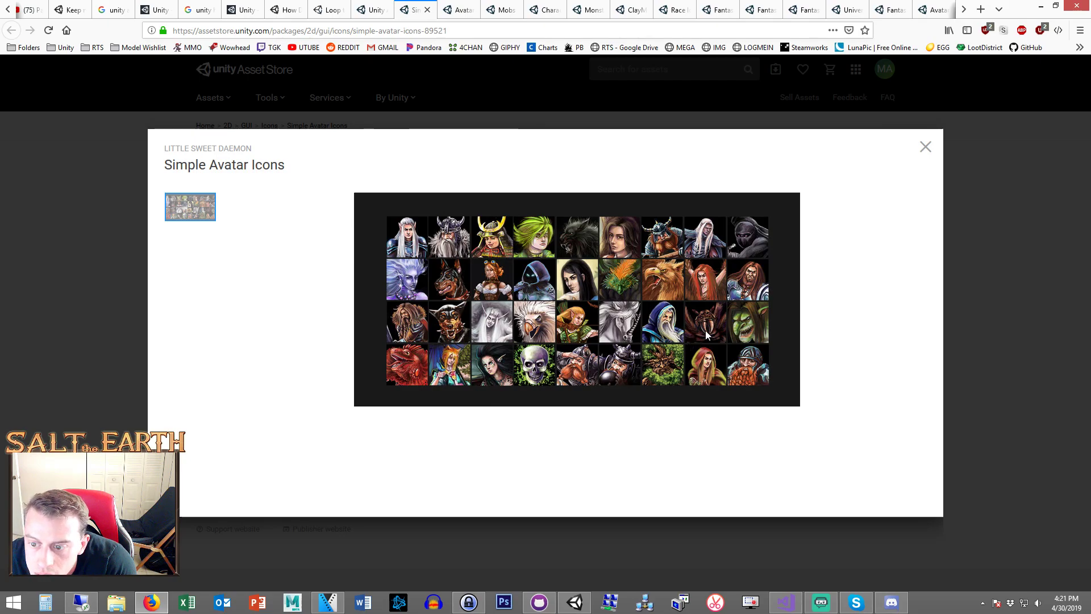
click(426, 10)
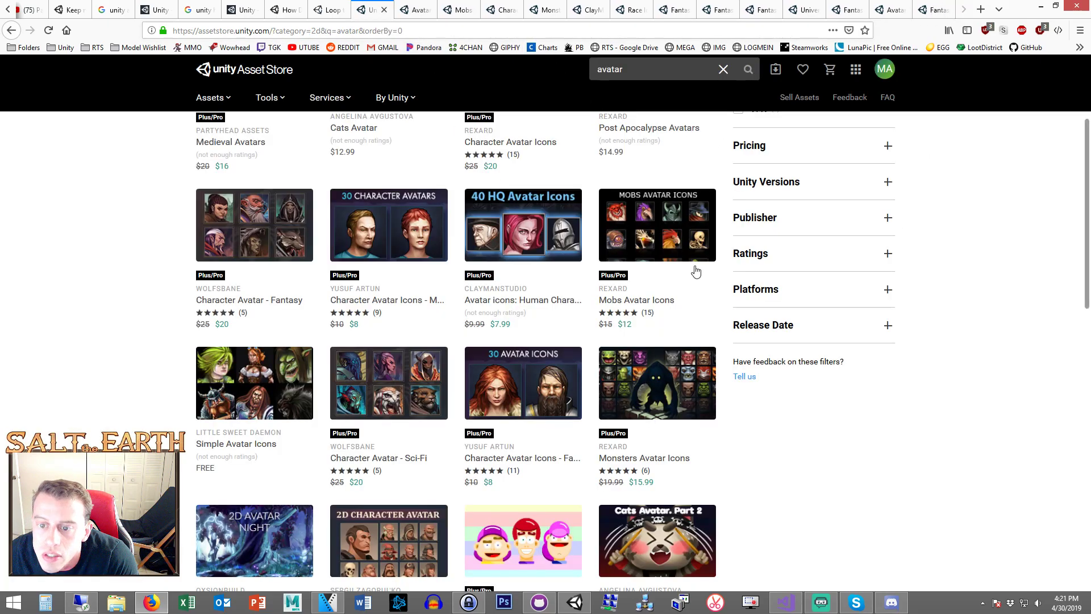
- Open Character Avatar - Sci-Fi in a new tab, view its enlarged preview and close the tab
right_click(401, 377)
click(449, 382)
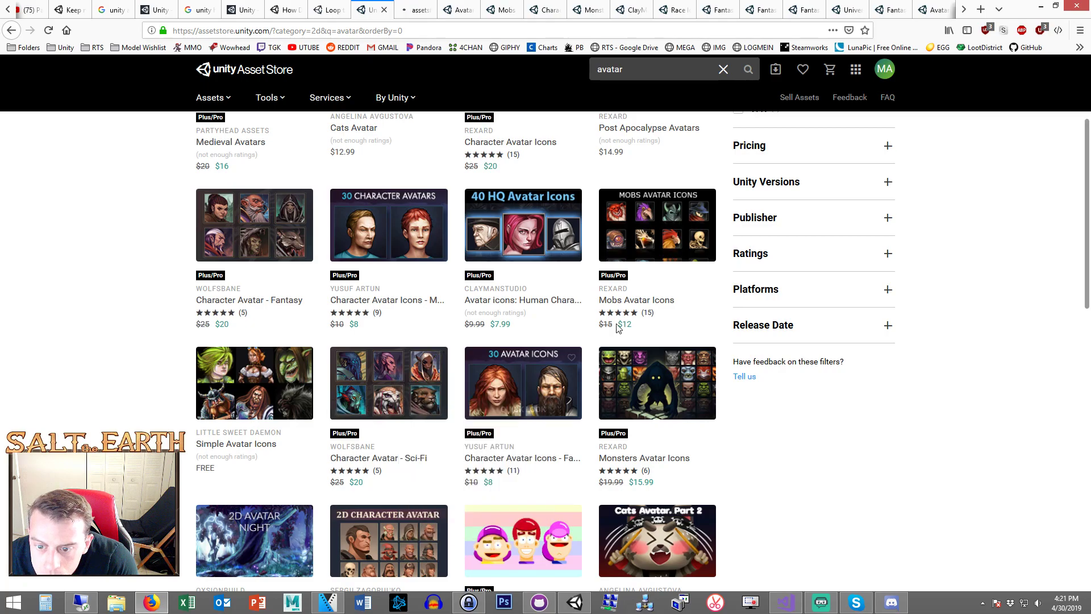
key(ctrl+Tab)
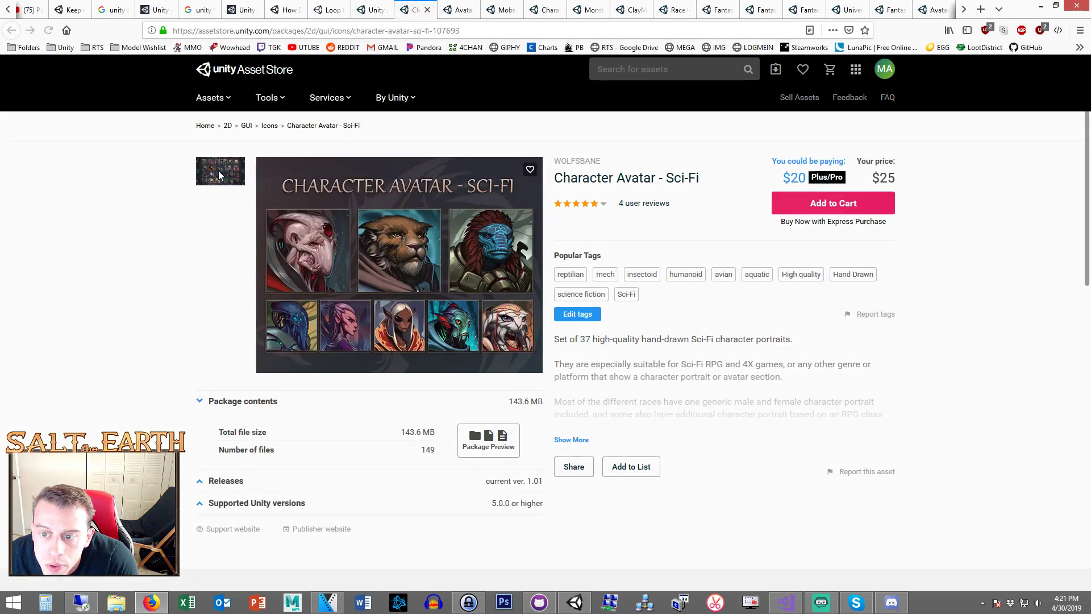
click(329, 235)
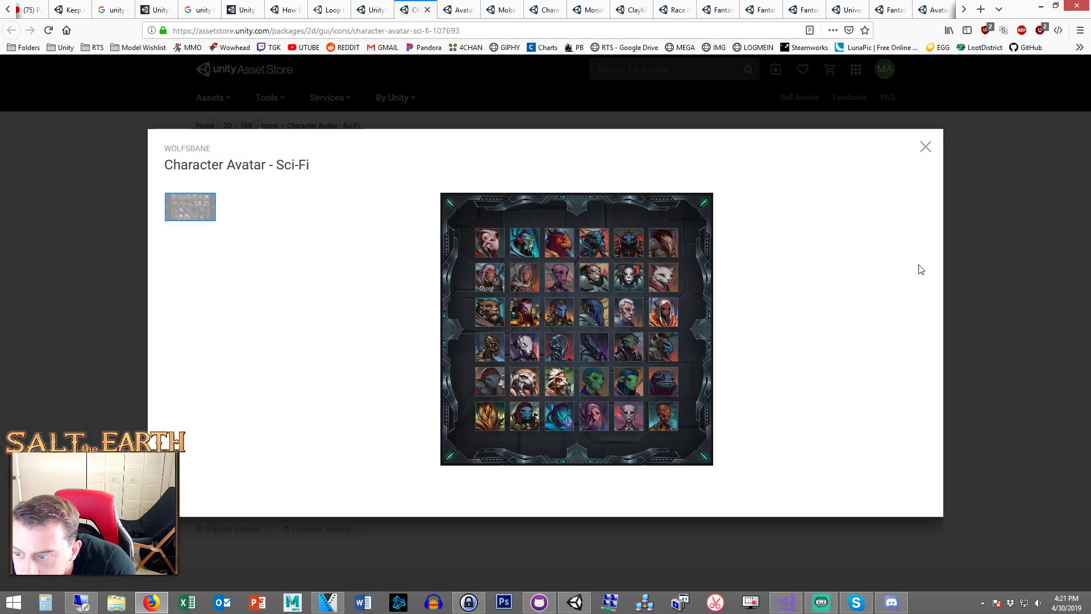
click(427, 10)
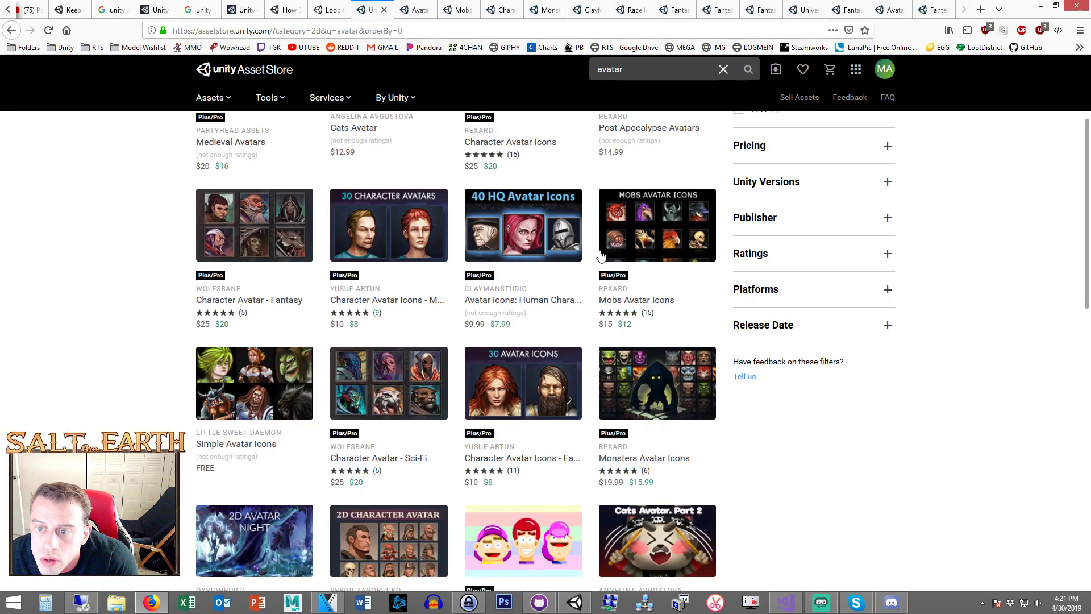
- Open Character Avatar Icons - Fantasy in a new tab, view its enlarged preview and close the tab
scroll(863, 392, down, 3)
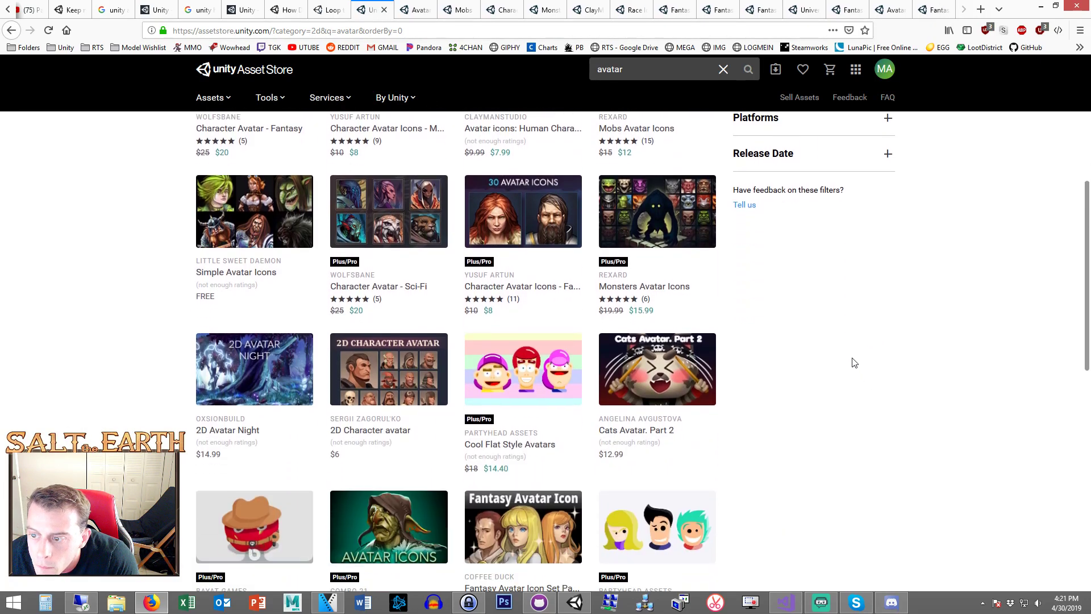
click(521, 211)
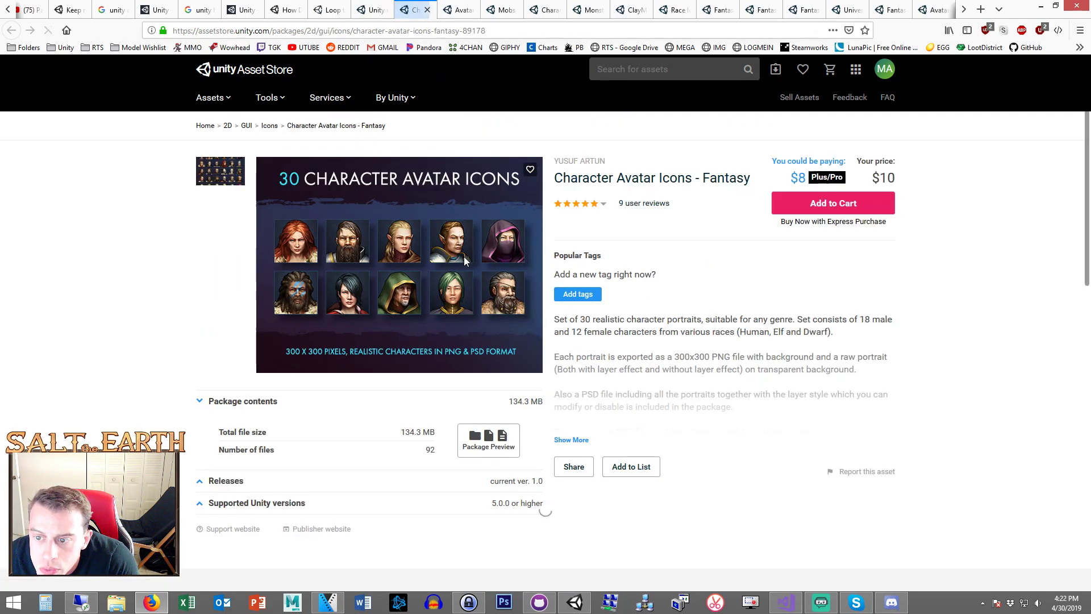
click(462, 254)
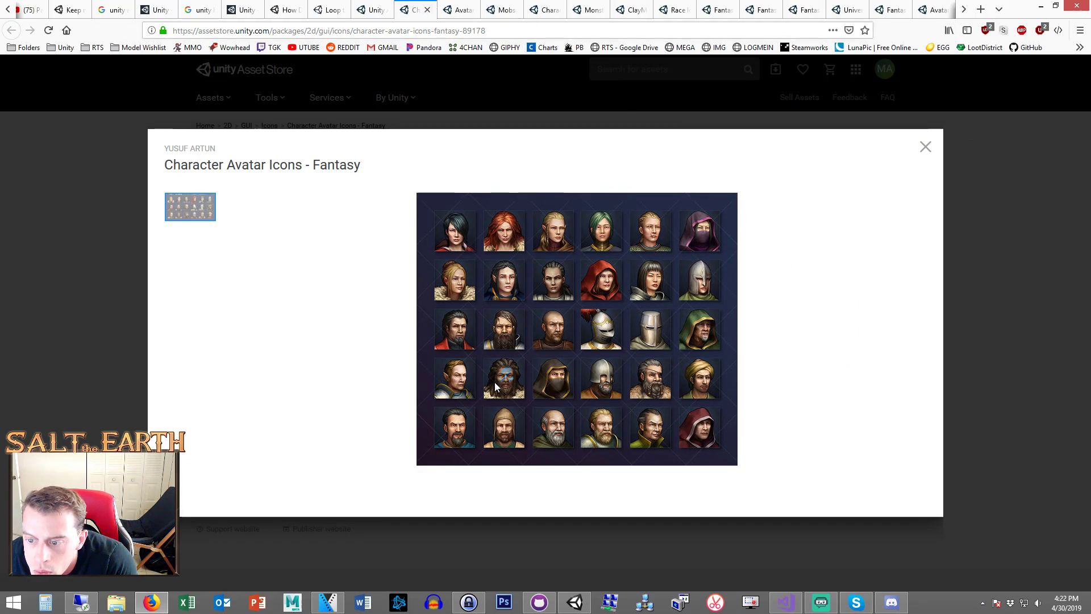
key(ctrl+w)
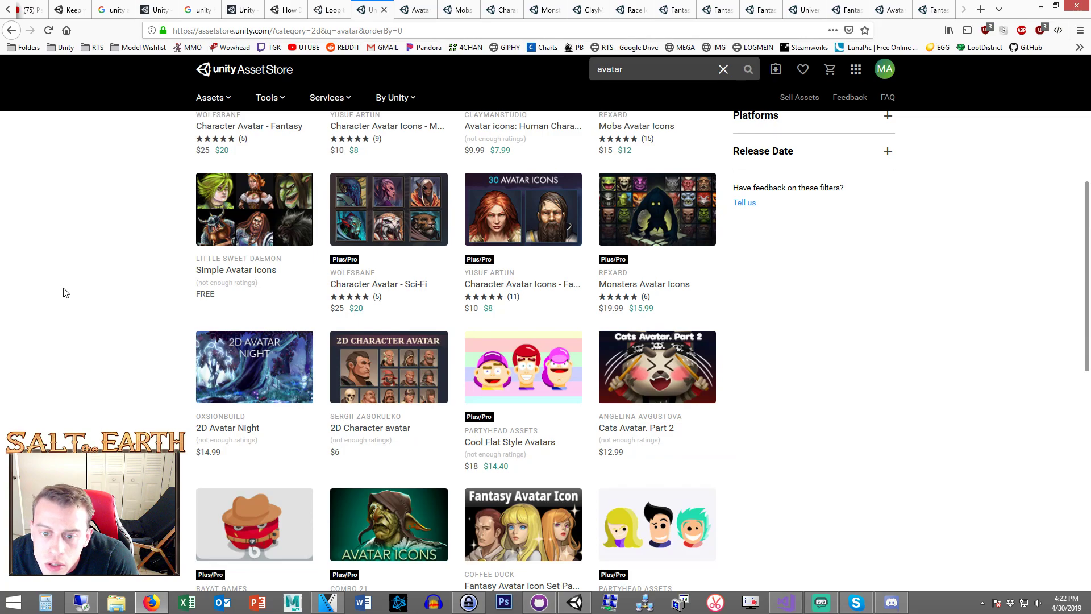
- Open Fantasy-RPG Character Avatar Icons by Combo 21 in a new tab, view its enlarged preview and close the preview
scroll(71, 258, down, 4)
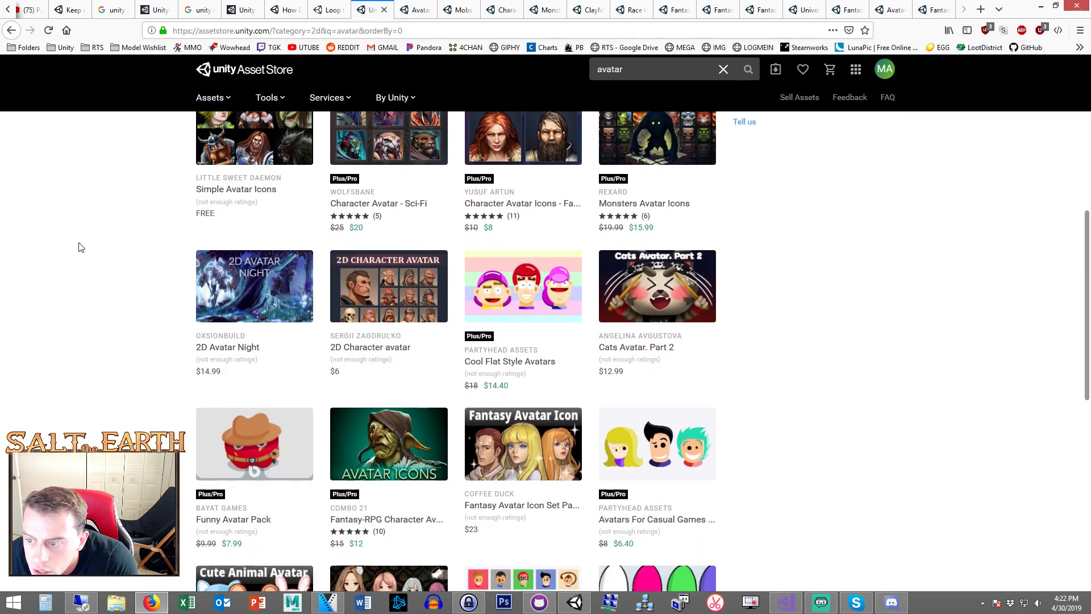
click(396, 278)
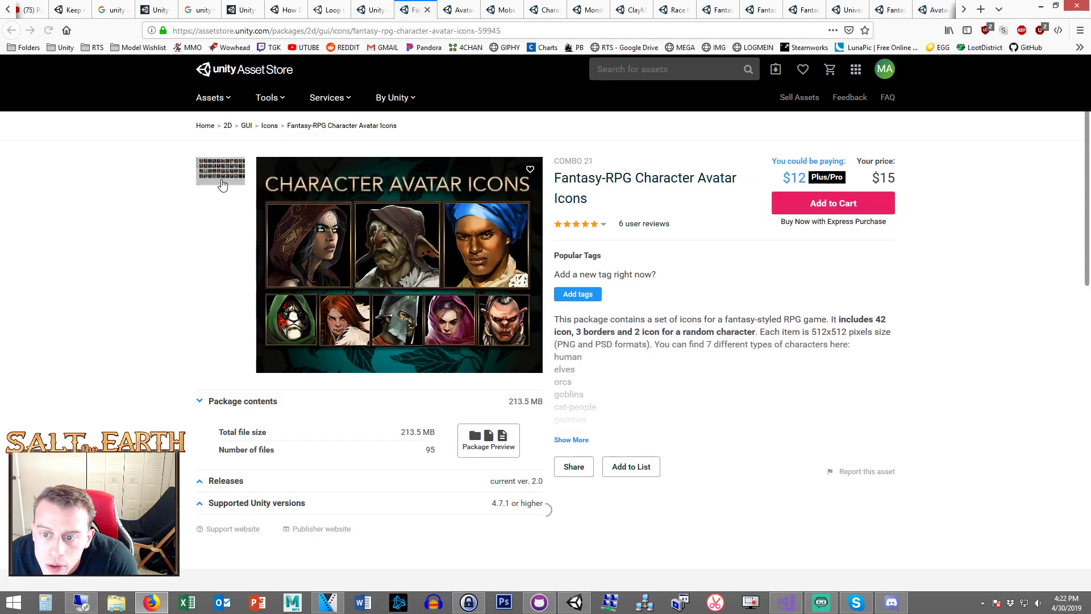
click(221, 179)
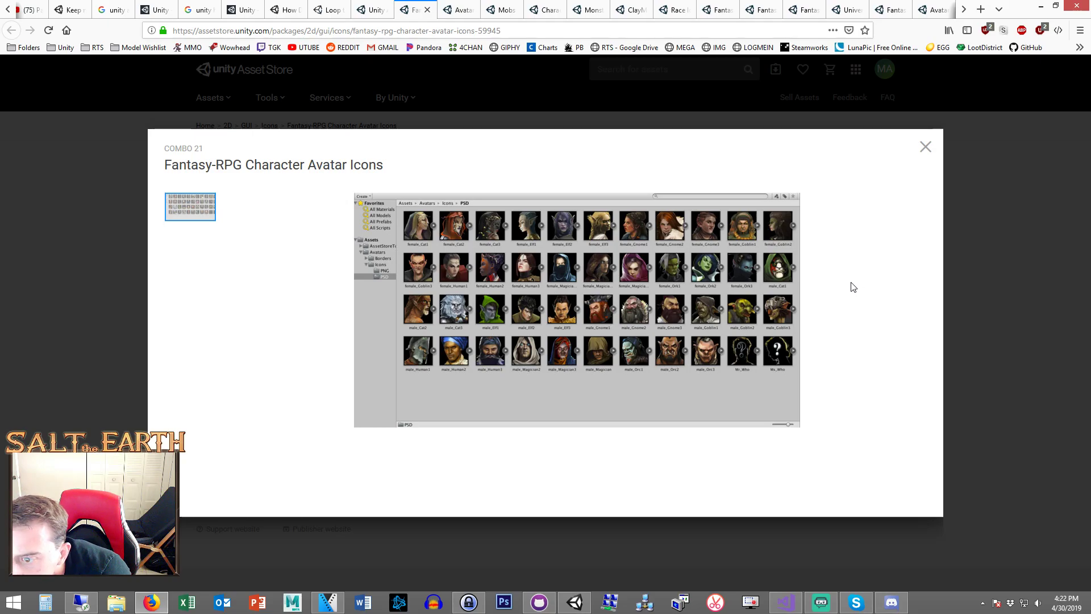
click(820, 603)
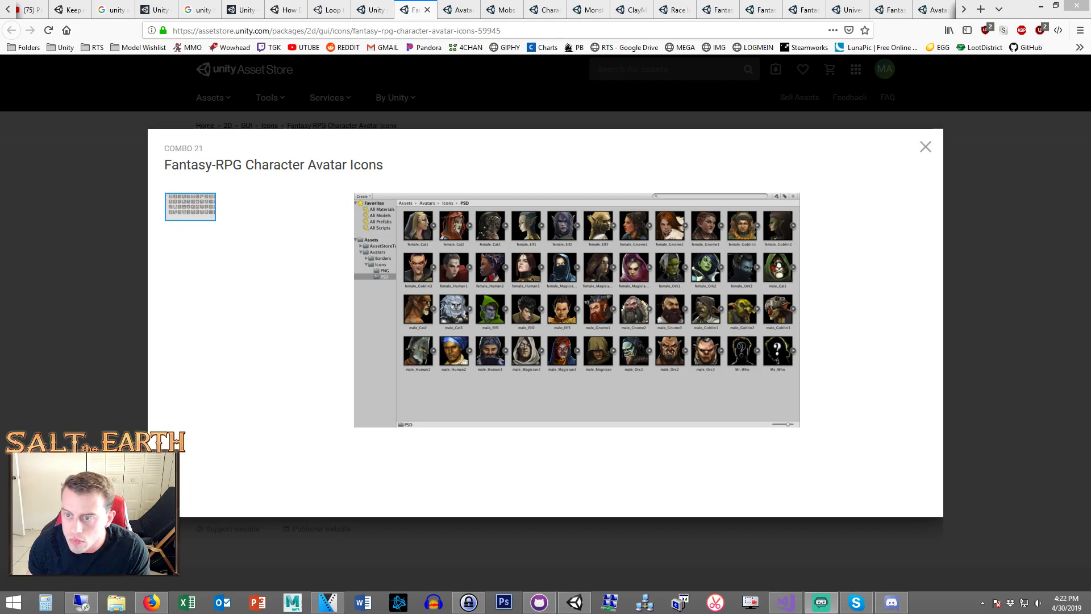
click(21, 271)
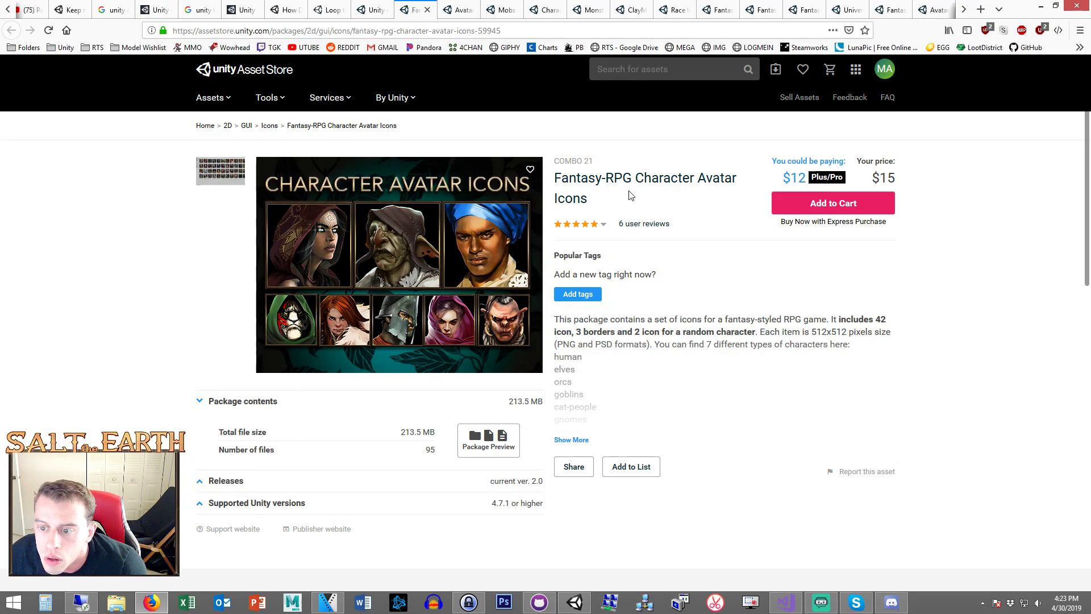
- Look through the other assets on Combo 21's publisher page and close its tab
click(575, 161)
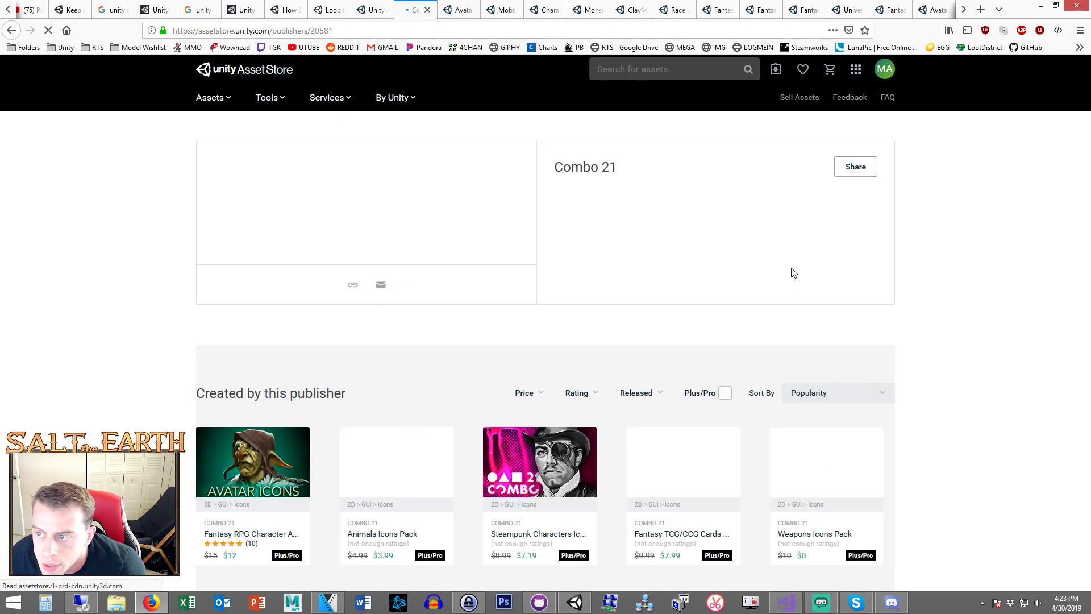
scroll(950, 304, down, 3)
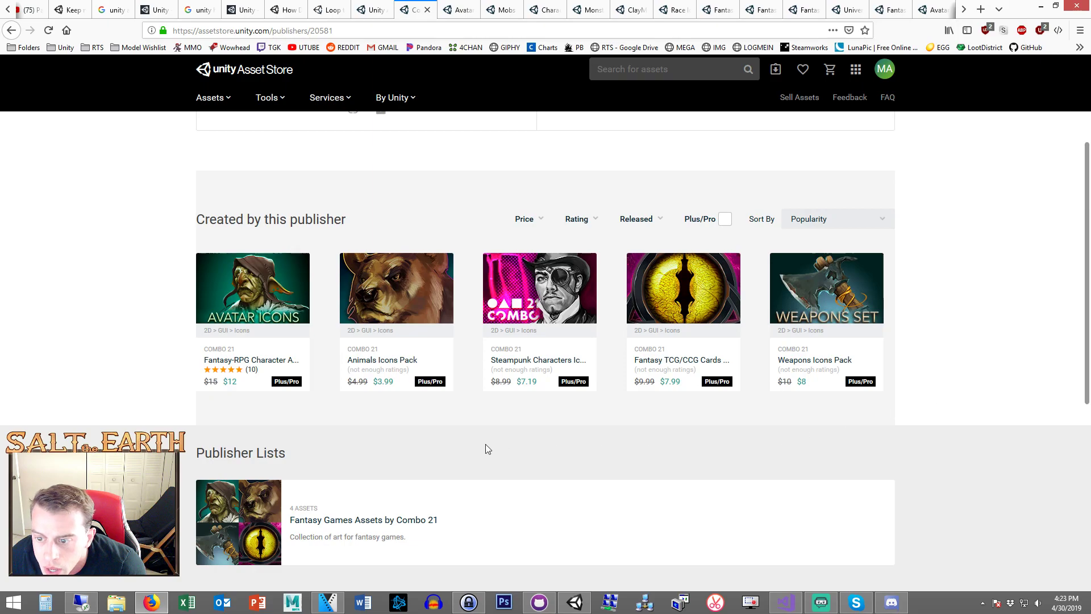
click(428, 10)
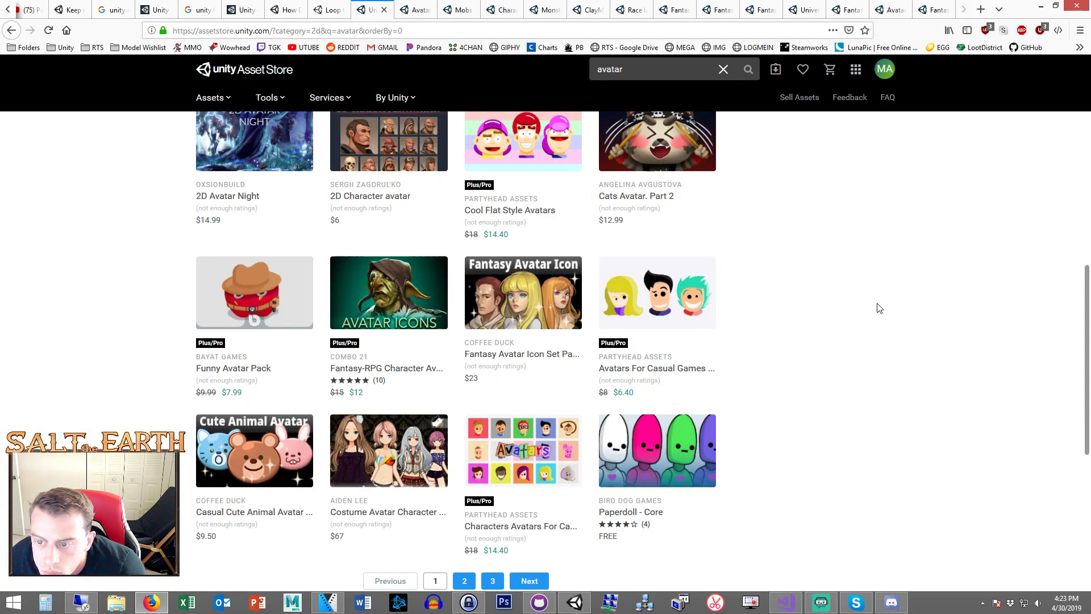
- Open Coffee Duck's Fantasy Avatar Icon set in a new tab and look through page 2 of the avatar search results
right_click(522, 278)
click(545, 285)
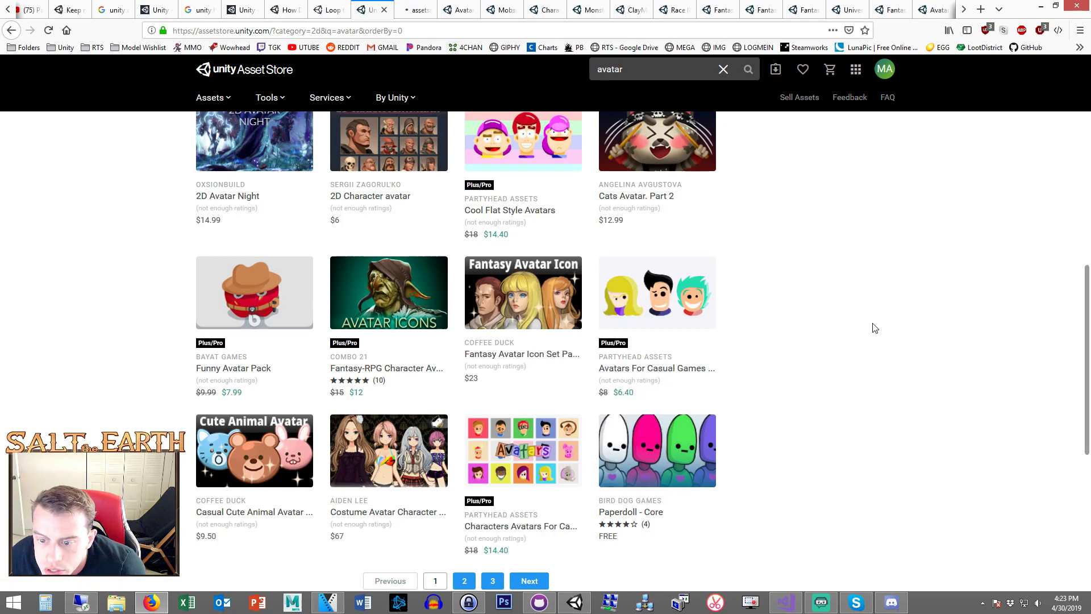
scroll(872, 326, down, 3)
click(464, 407)
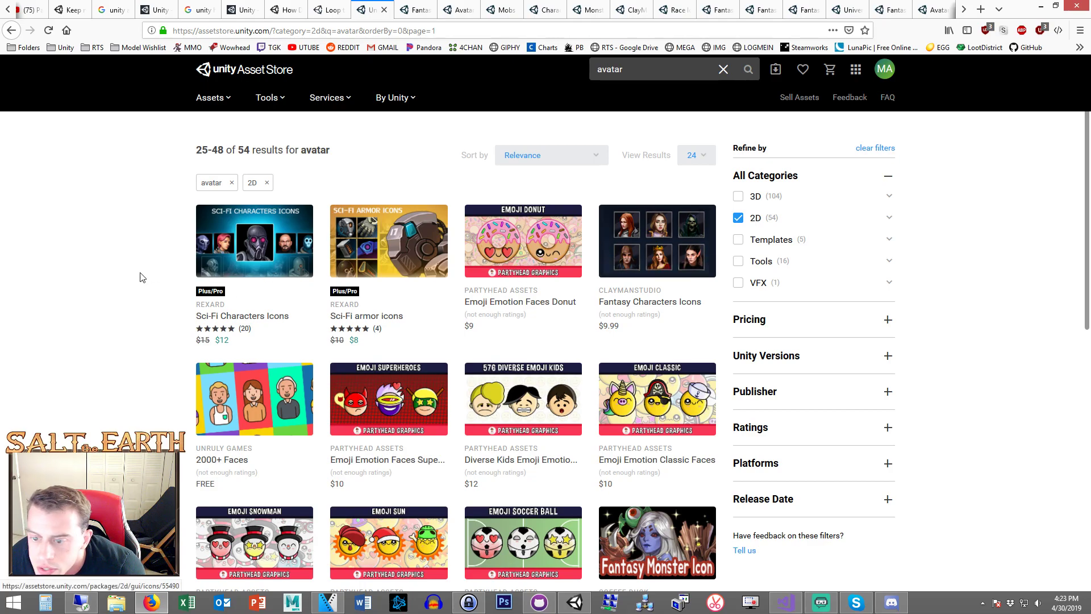
scroll(137, 267, down, 5)
scroll(132, 256, down, 5)
scroll(132, 250, up, 10)
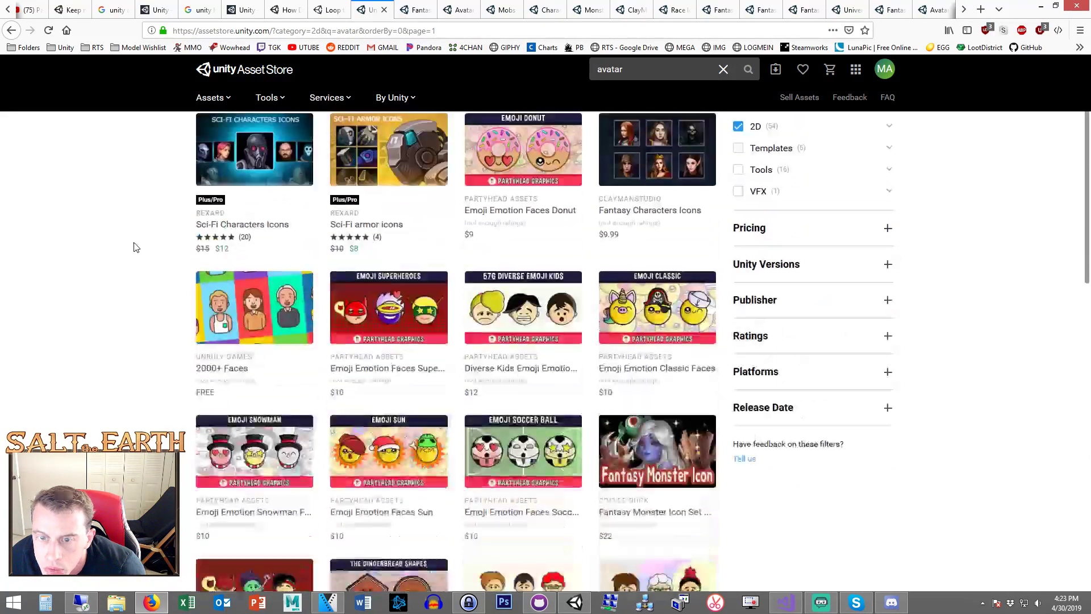
- Replace the avatar search with a search for dwarf among the 2D assets
click(653, 68)
text(dwa)
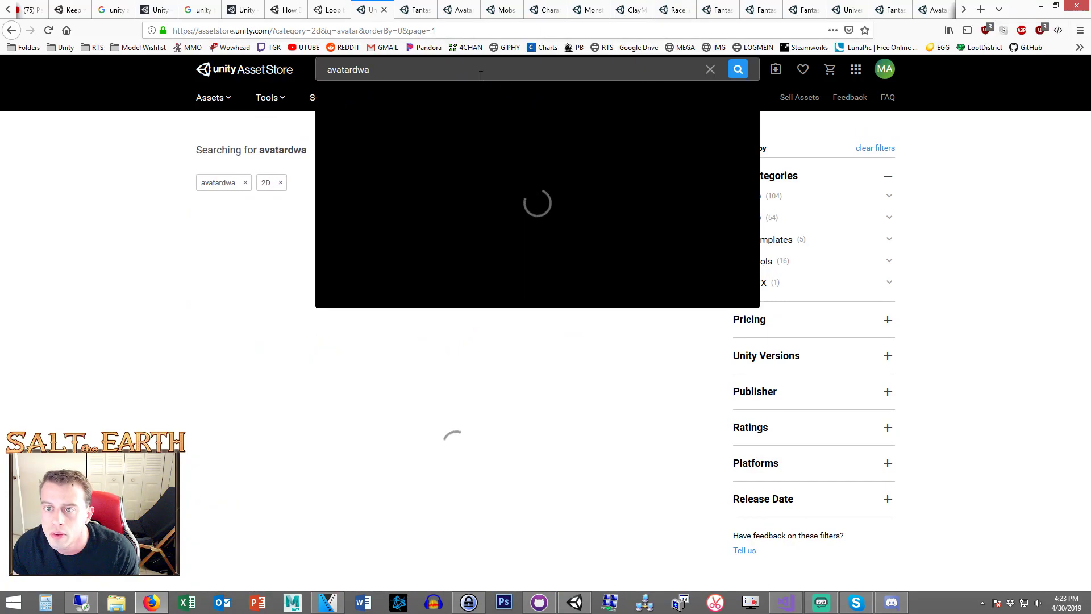
key(ctrl+a)
text(dwarf)
key(Return)
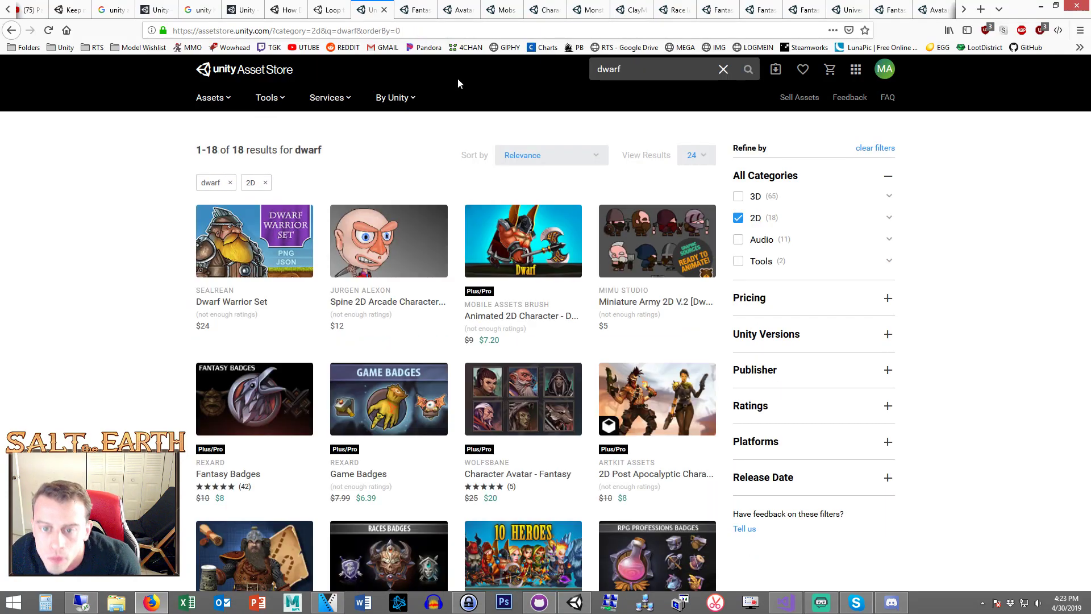
- Open Wolfsbane's Character Avatar - Fantasy and the Fantasy Adventurers Vol 1 pack from the dwarf results in new tabs
scroll(85, 206, down, 2)
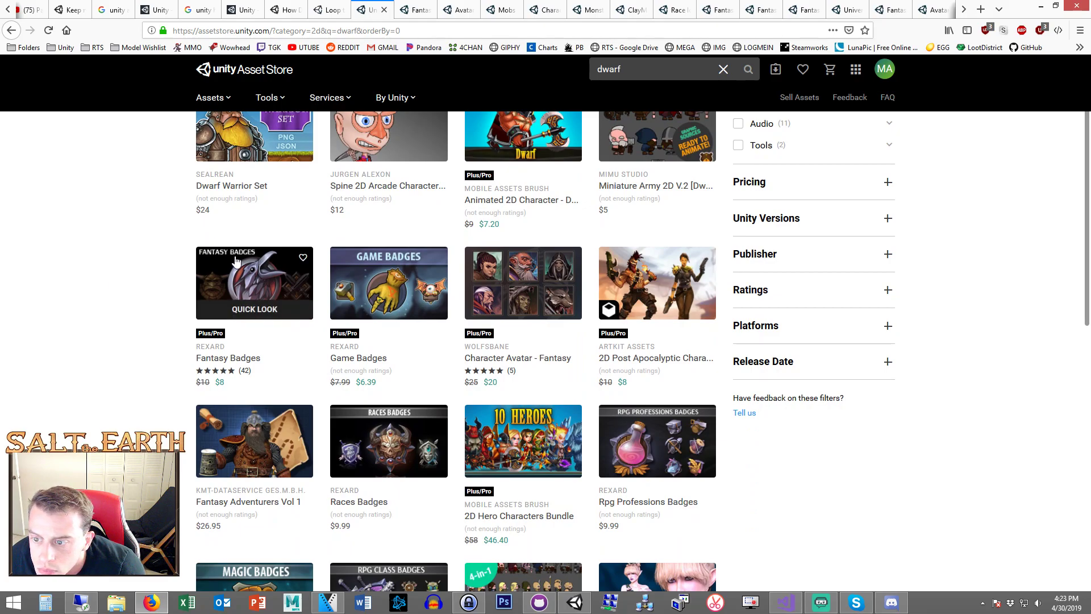
right_click(529, 264)
click(579, 269)
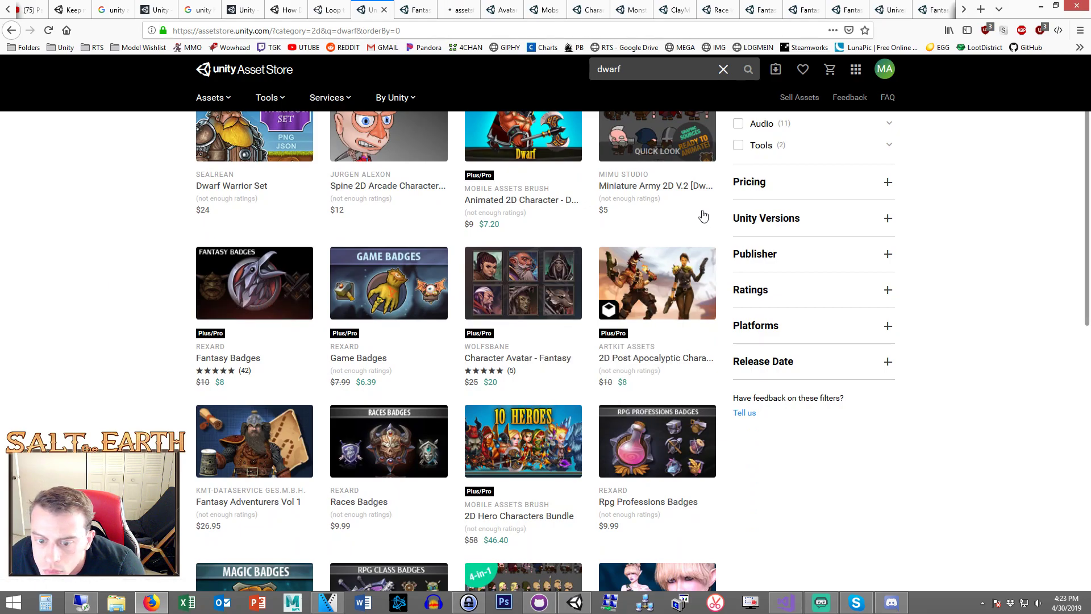
right_click(271, 416)
click(290, 427)
- View the enlarged black-background preview of Coffee Duck's Fantasy Avatar Icon Set Pack and close its tab
click(435, 6)
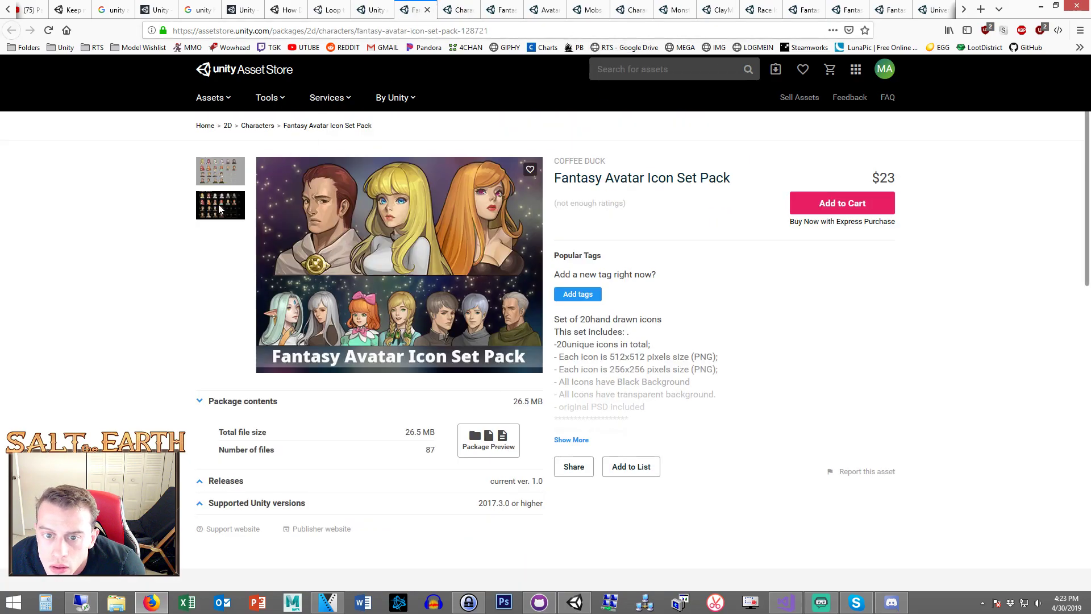
click(227, 204)
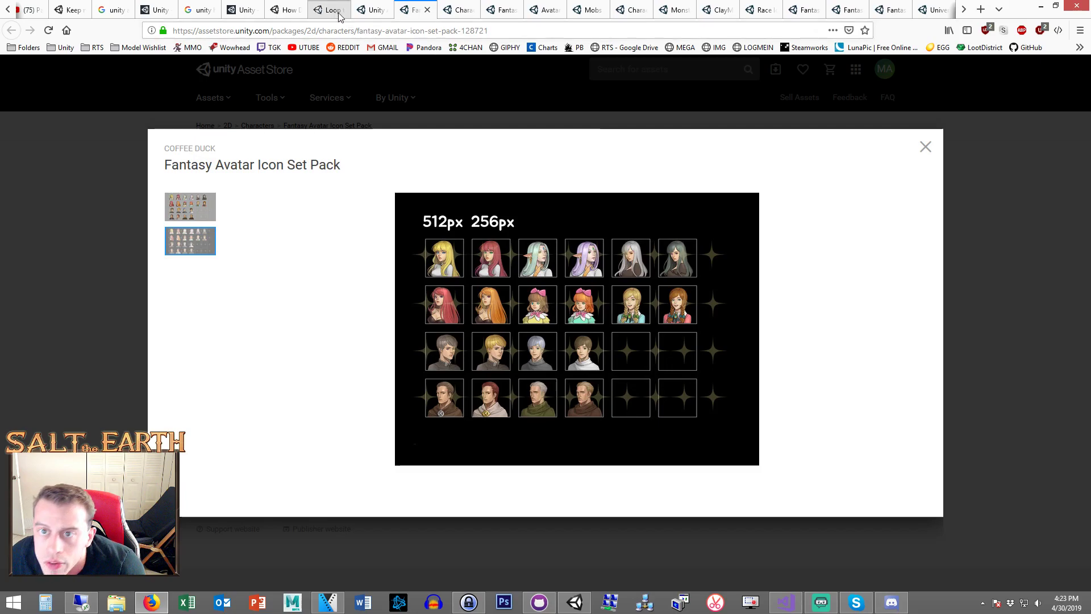
click(427, 9)
- View the enlarged previews of Character Avatar - Fantasy and Fantasy Adventurers Vol 1, and close the Fantasy Adventurers tab
click(221, 174)
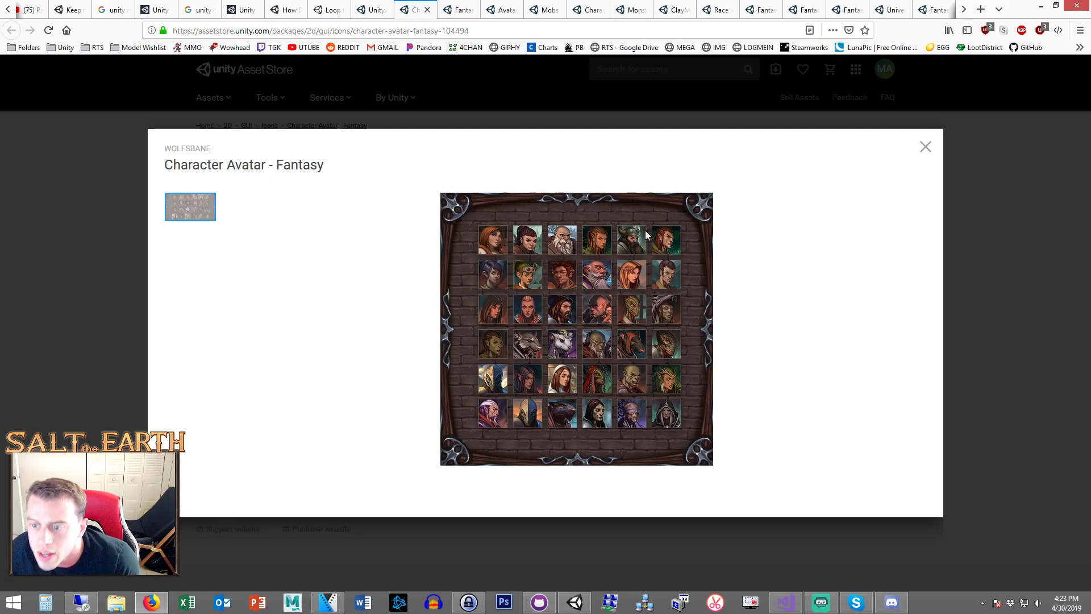
click(1004, 259)
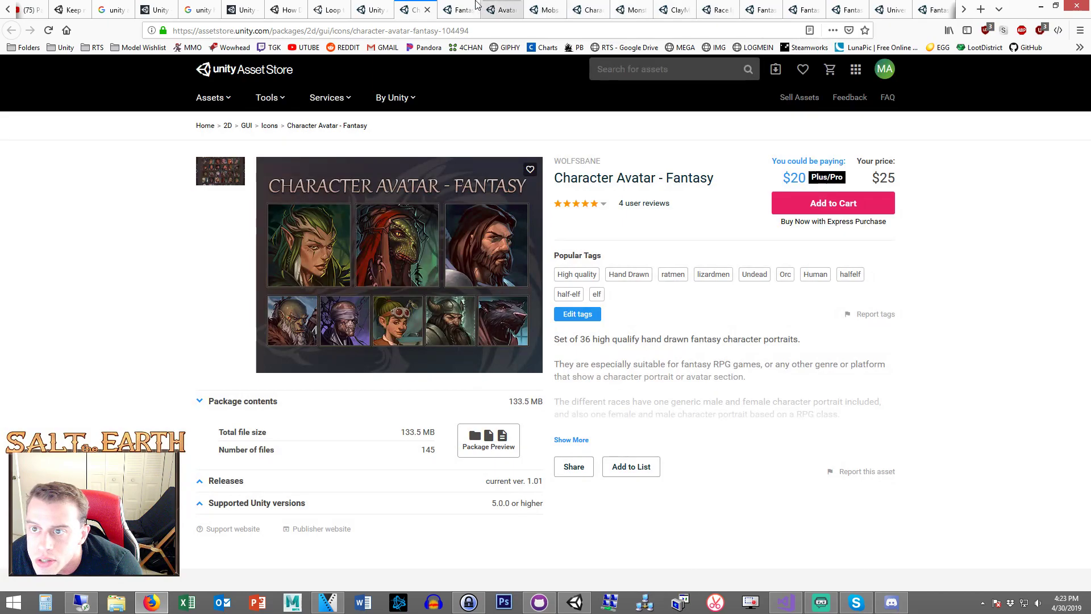
click(460, 6)
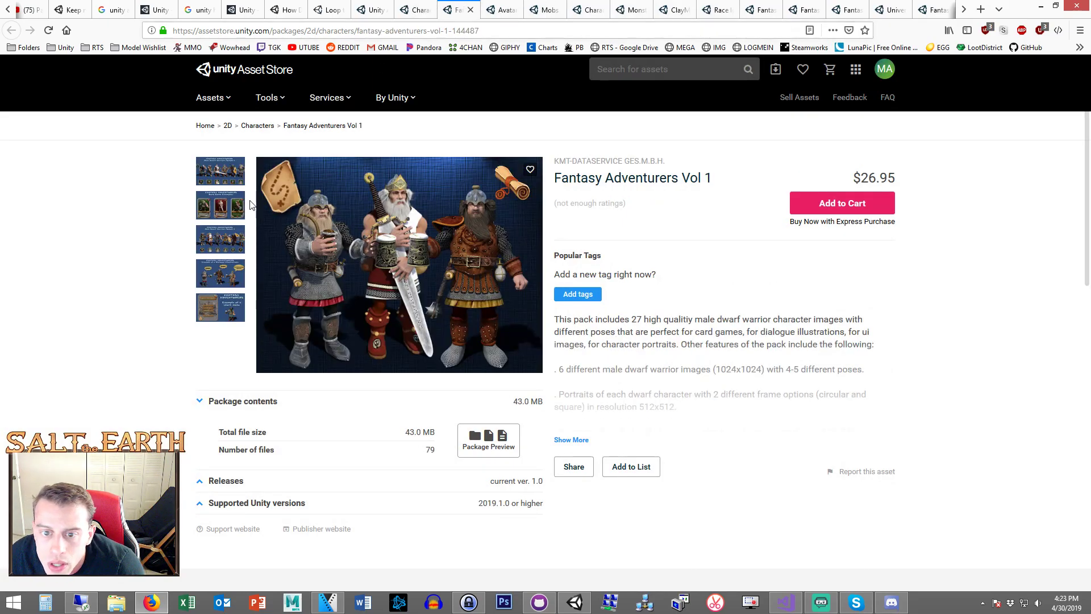
click(202, 177)
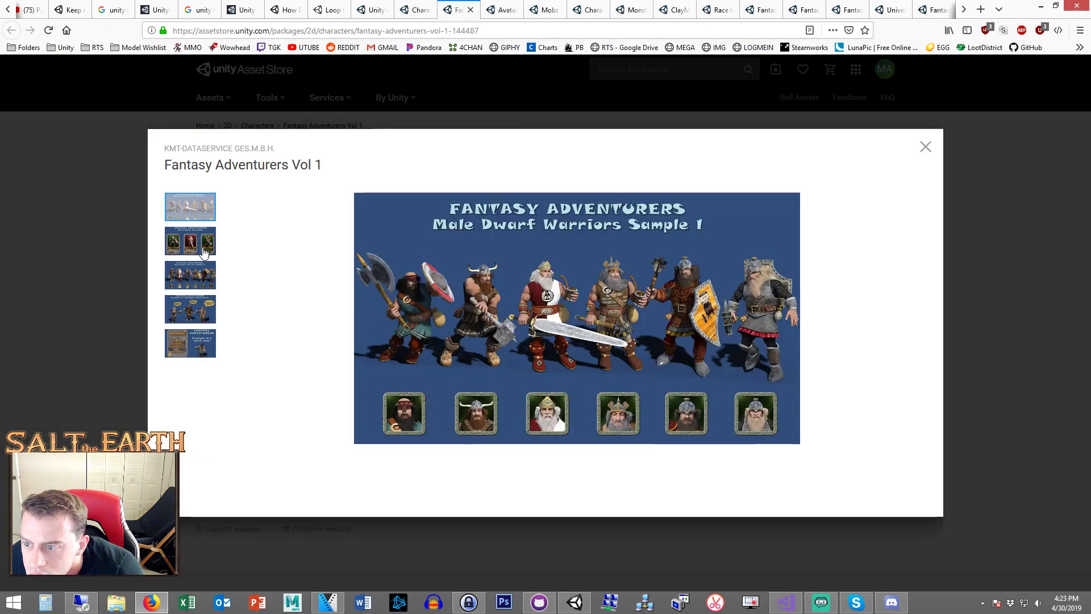
click(471, 9)
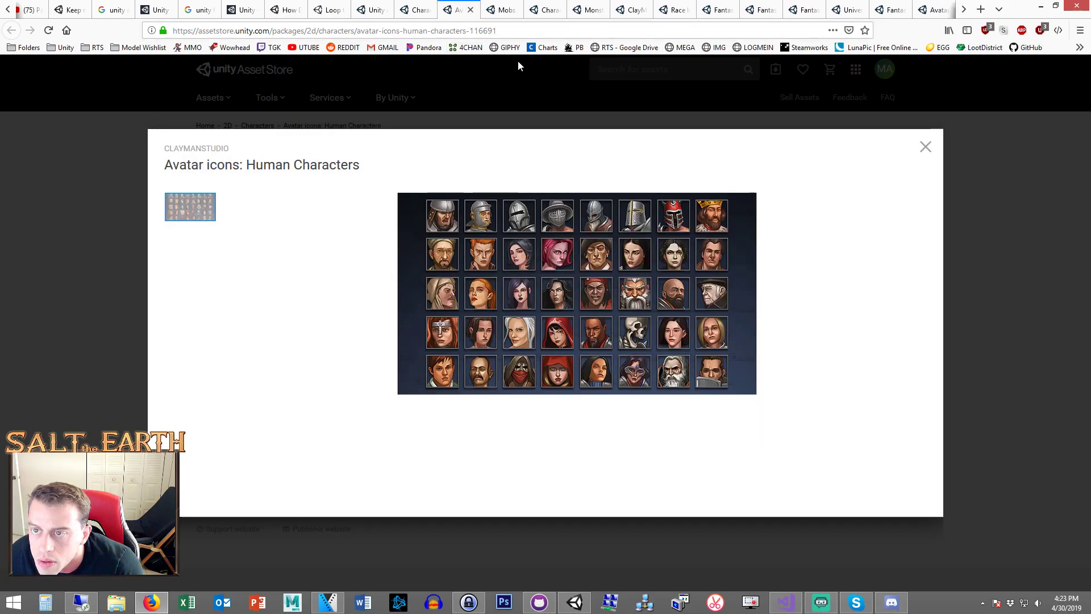
- Return to the Character Avatar - Fantasy page and briefly check the race icon buttons in the Unity editor
click(426, 5)
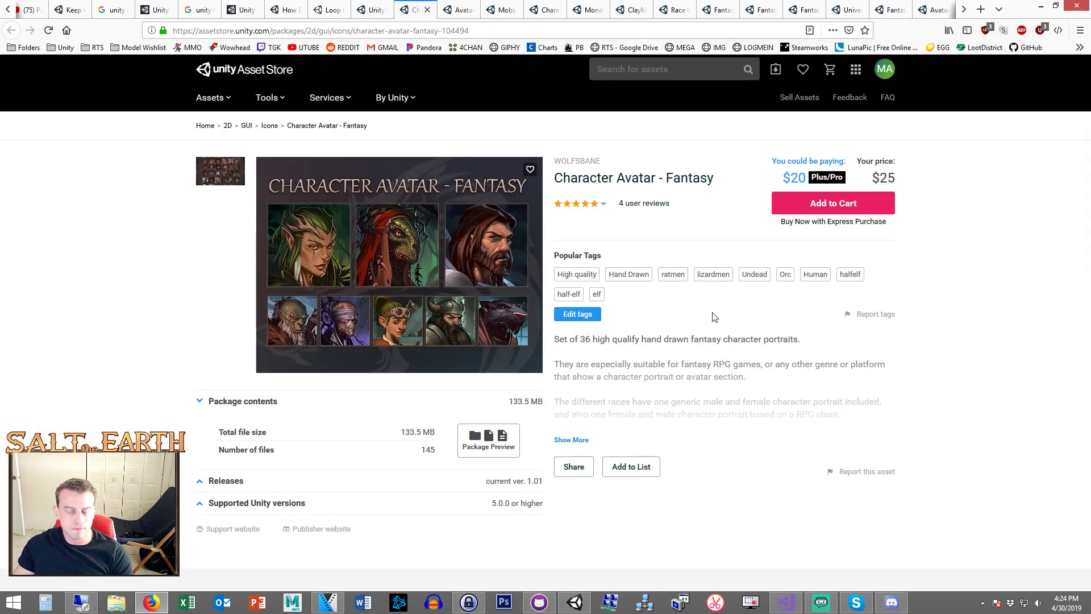
click(574, 602)
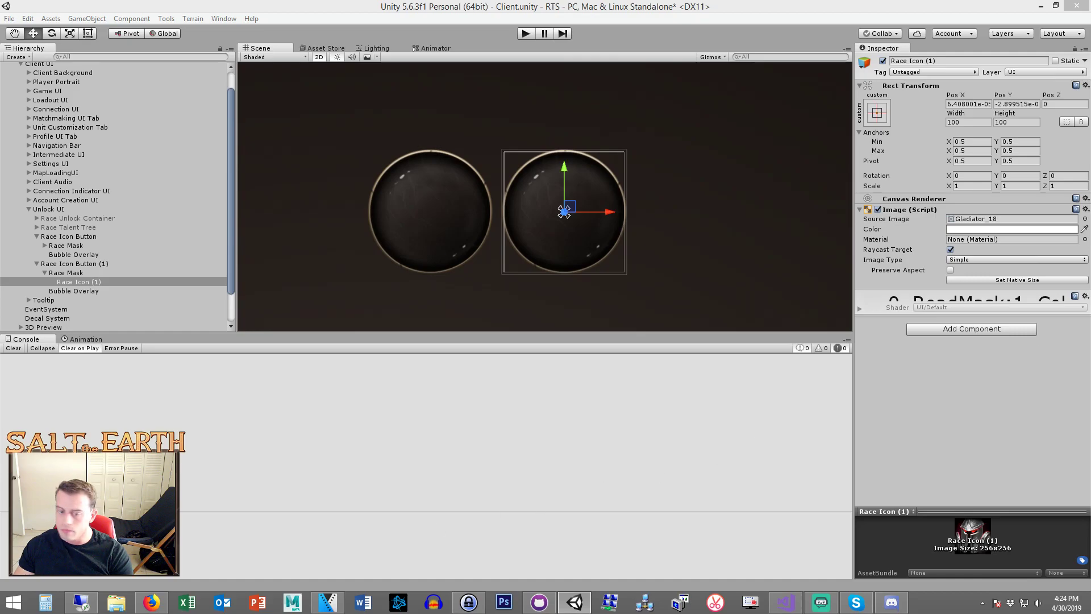
click(142, 602)
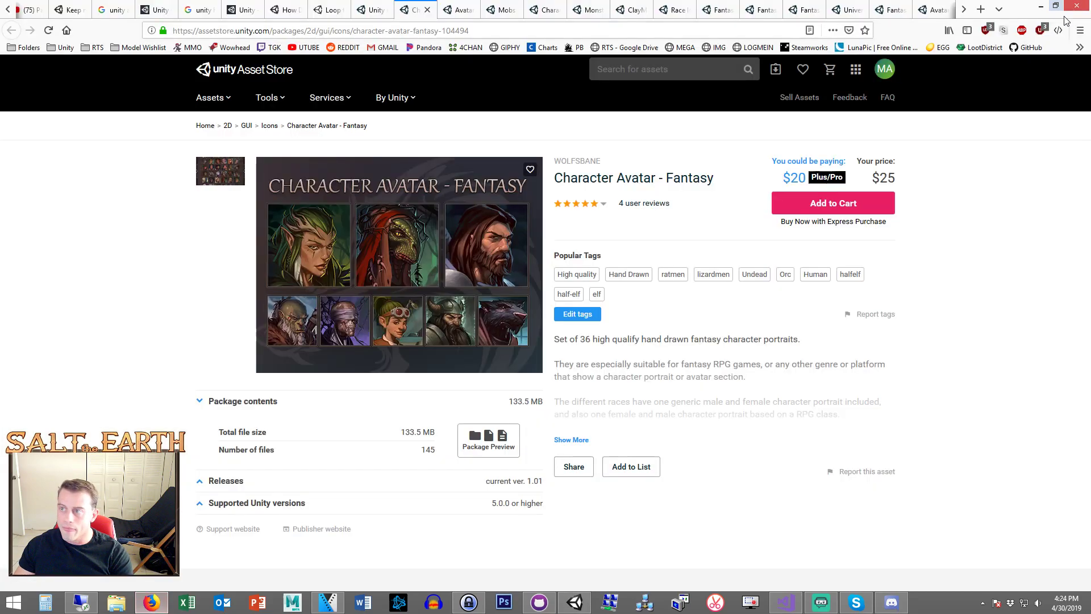
- Search Google for "dwarf icon" in a new tab and show the image results
click(980, 9)
click(565, 98)
text(dwarf )
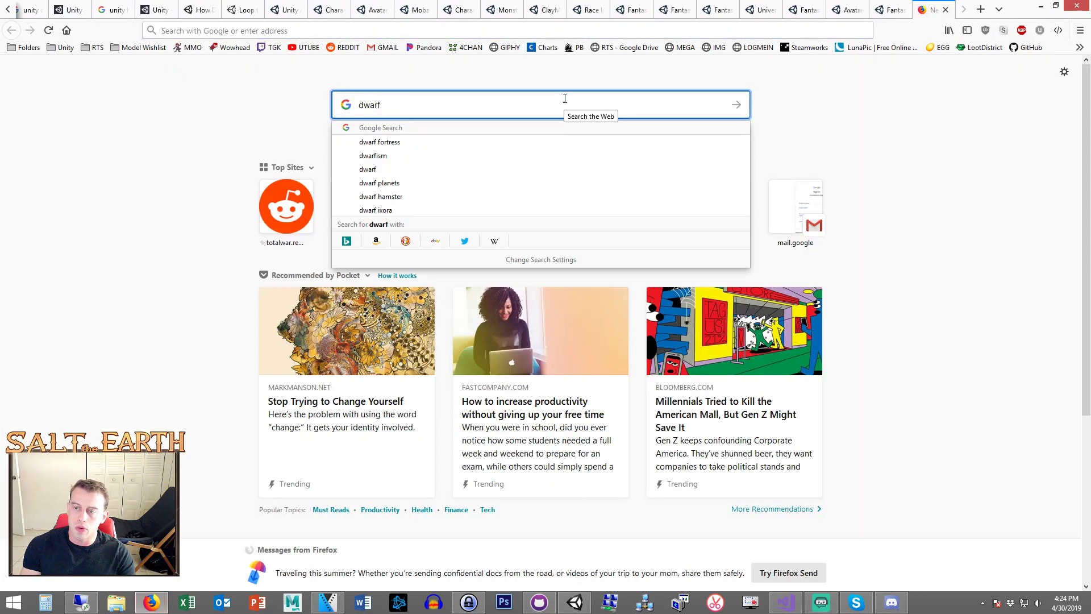
text(icon)
key(Return)
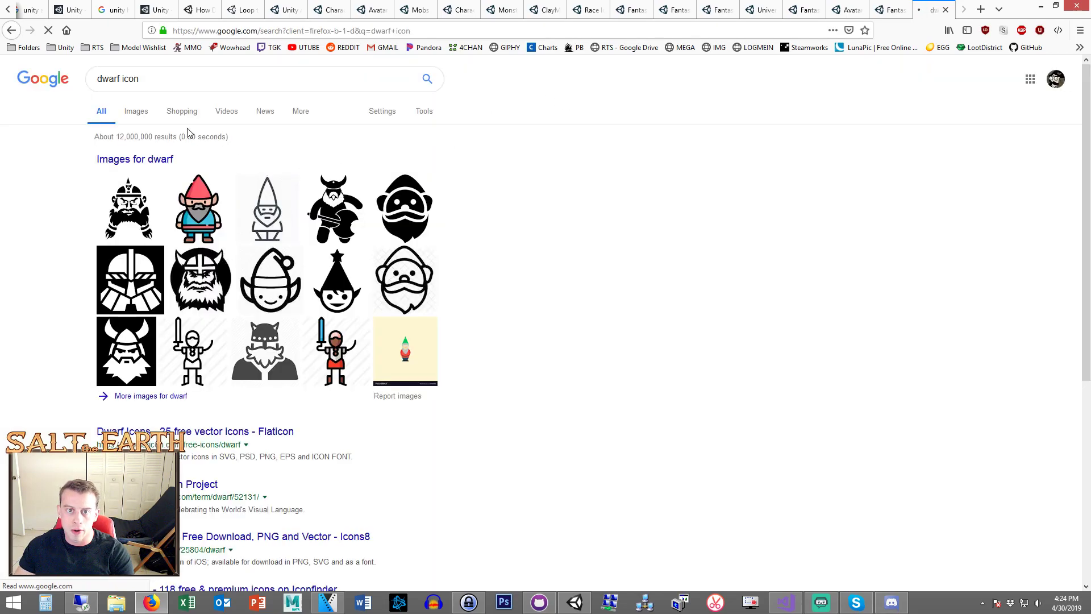
click(149, 113)
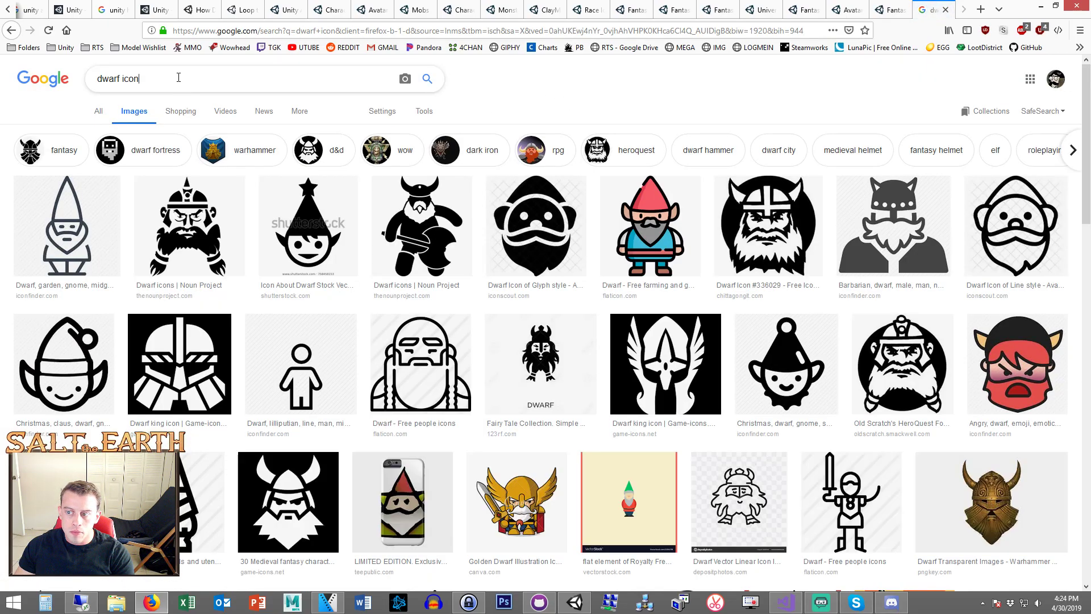
- Refine the image search to "dwarf icon art", look through the results and close the tab
click(178, 77)
text(art)
key(Return)
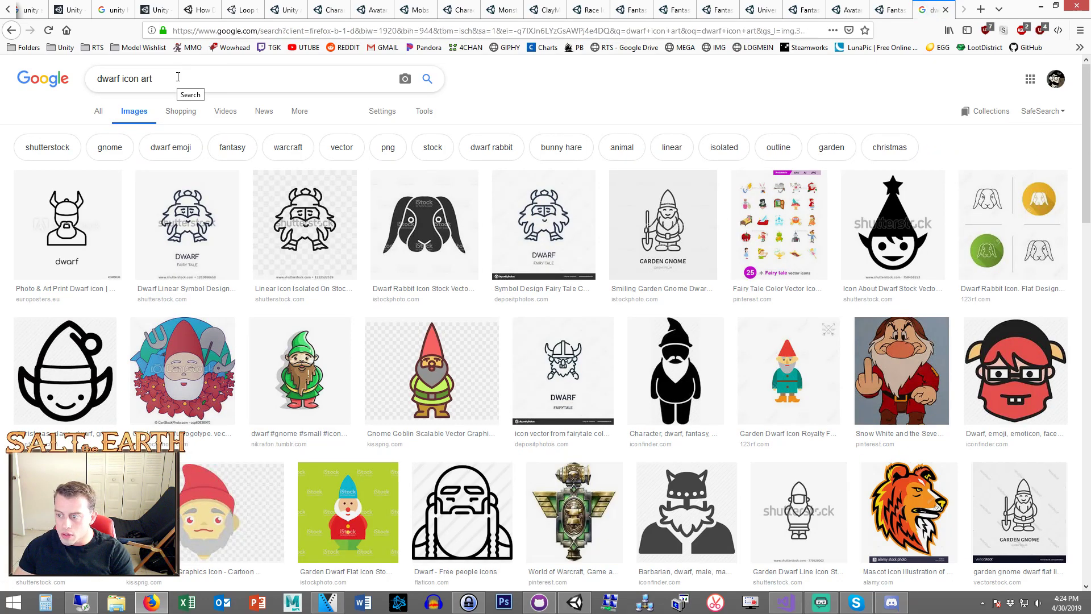
scroll(343, 83, down, 8)
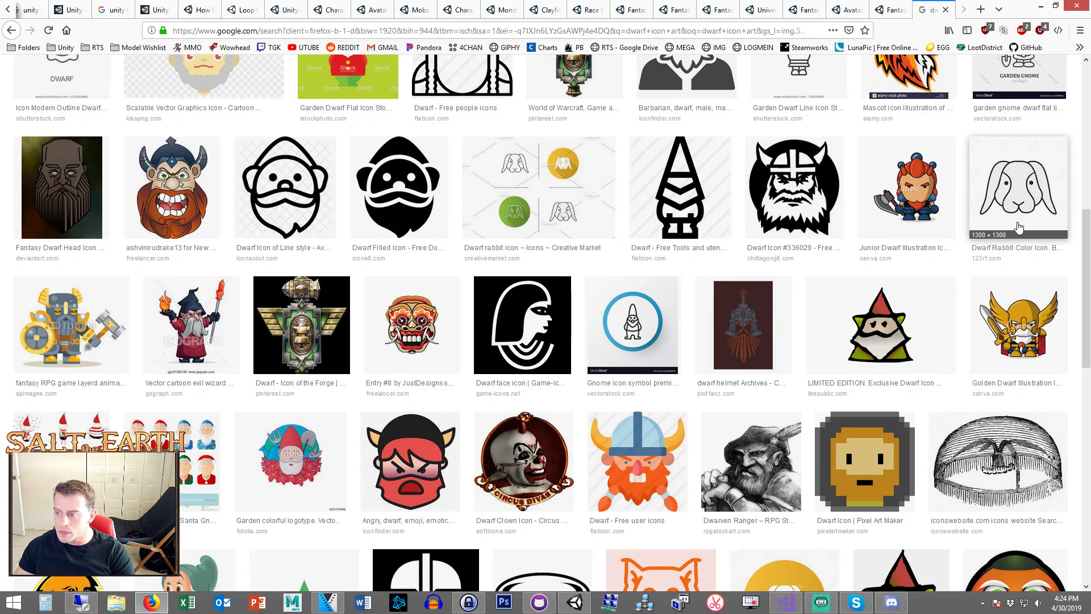
scroll(1058, 235, down, 8)
scroll(1058, 236, up, 20)
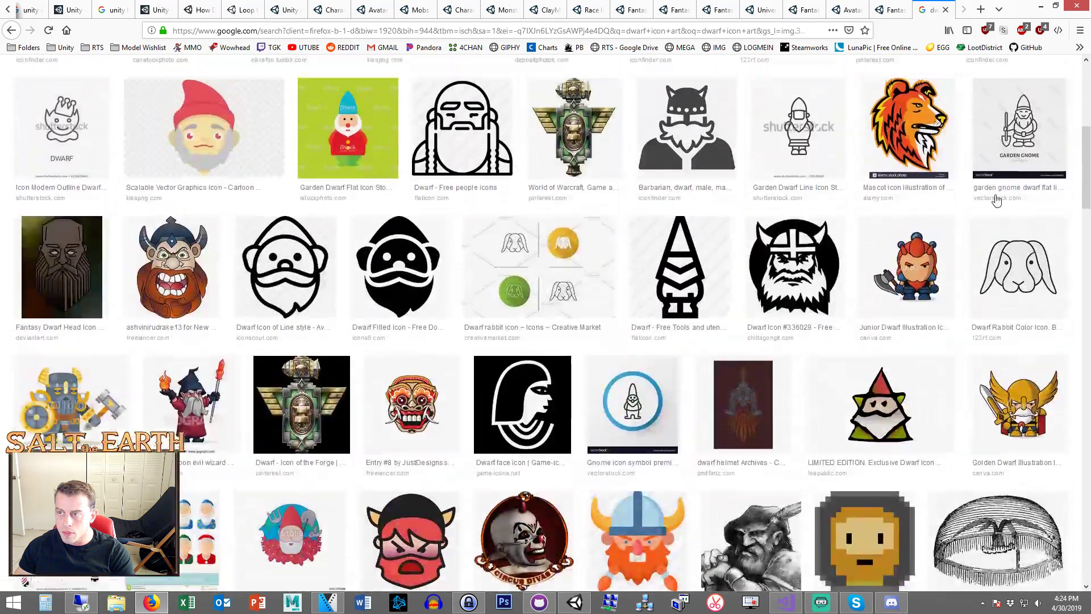
click(945, 10)
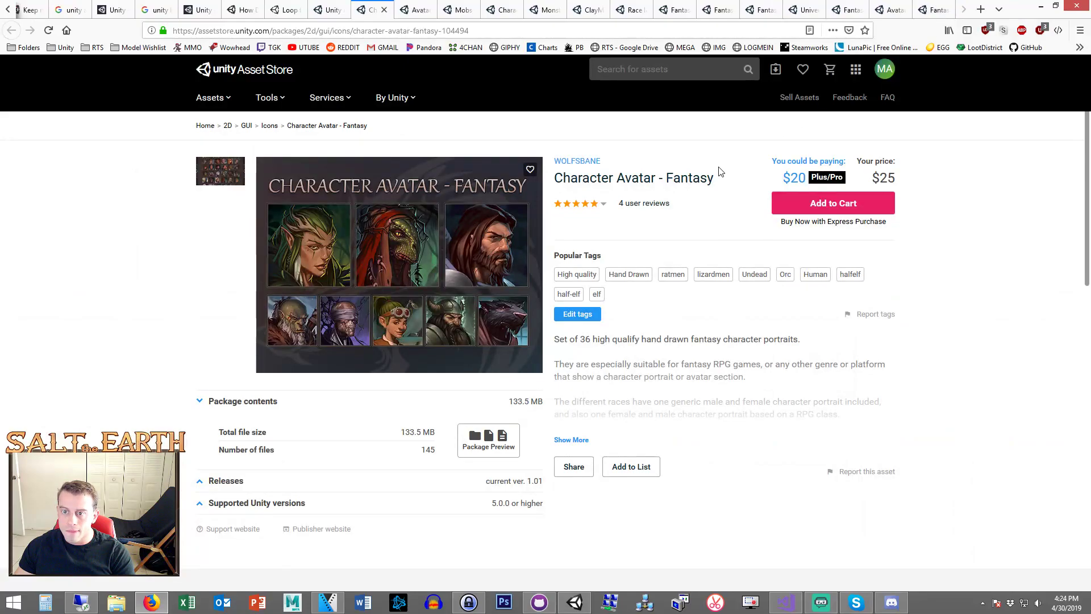
- Search Google for "dwarf avatar" in a new tab, look at the image results and close the tab
click(981, 10)
click(448, 107)
text(dwarf avatar)
key(Return)
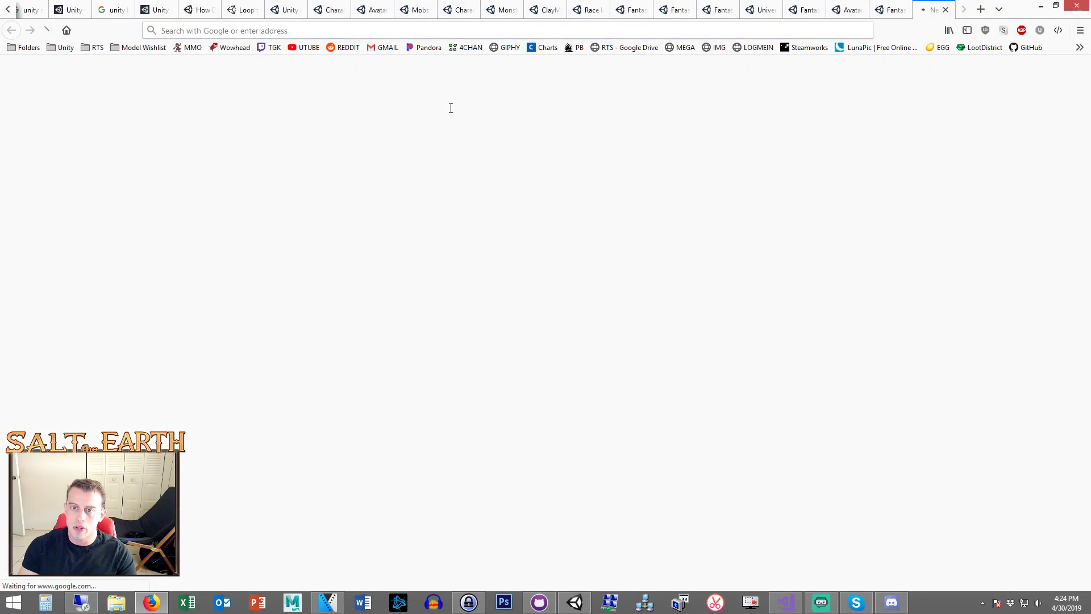
click(142, 113)
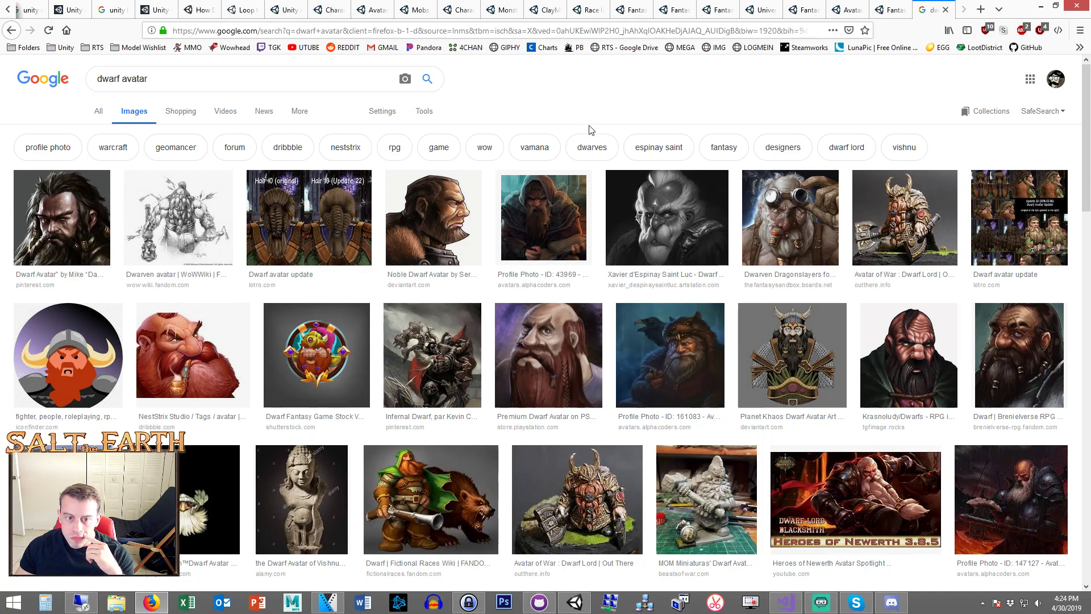
click(946, 9)
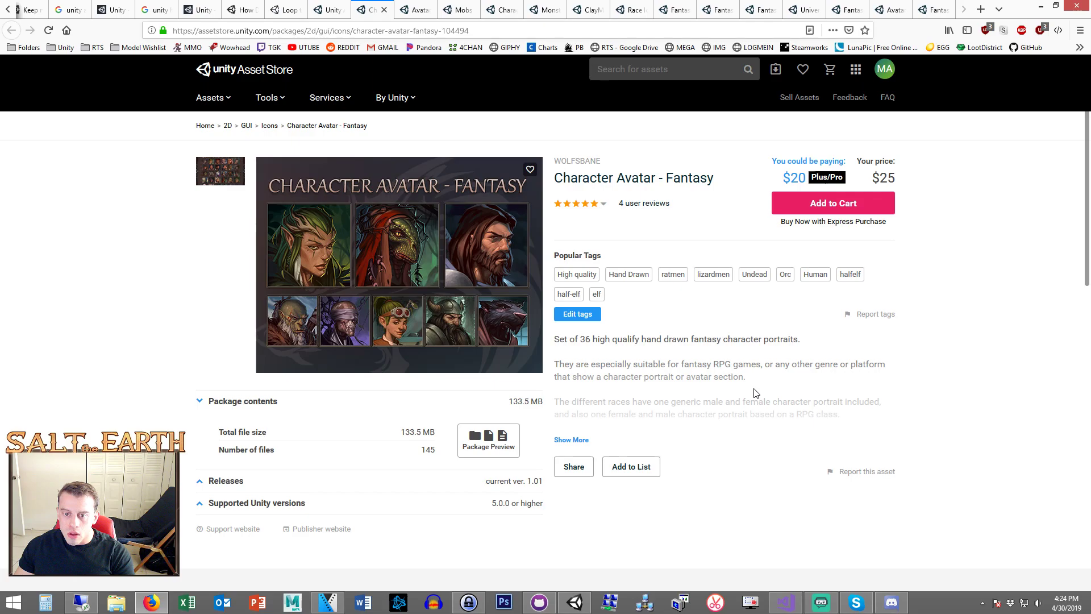
- Review the open ClayManStudio asset tabs, including Fantasy Skill Icons, Fantasy Skill Icons Vol5 and Race Icons Pack: Orc
click(806, 10)
click(849, 8)
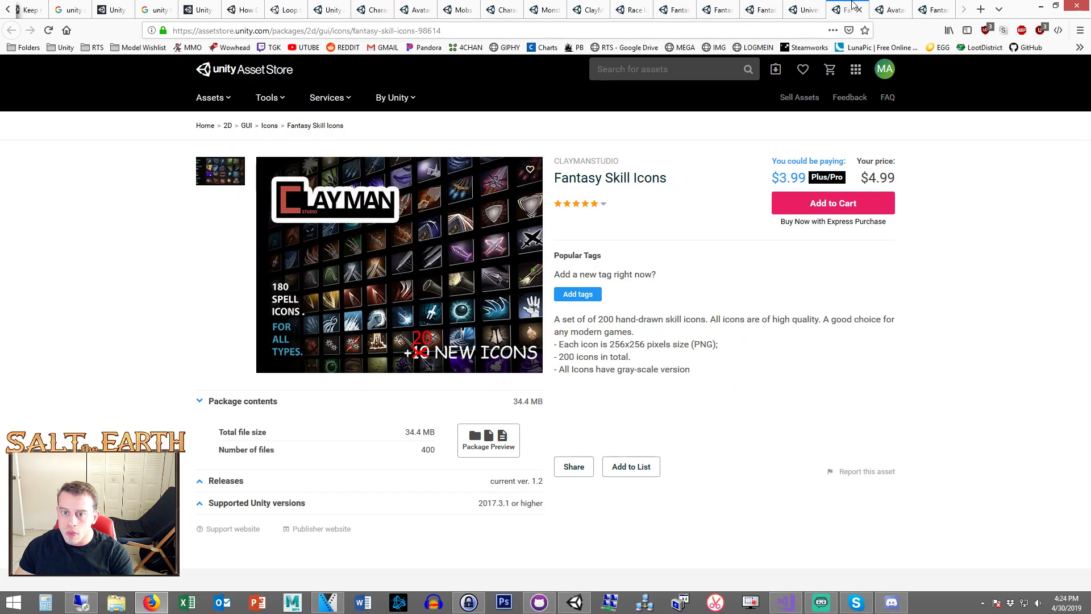
click(760, 8)
click(717, 8)
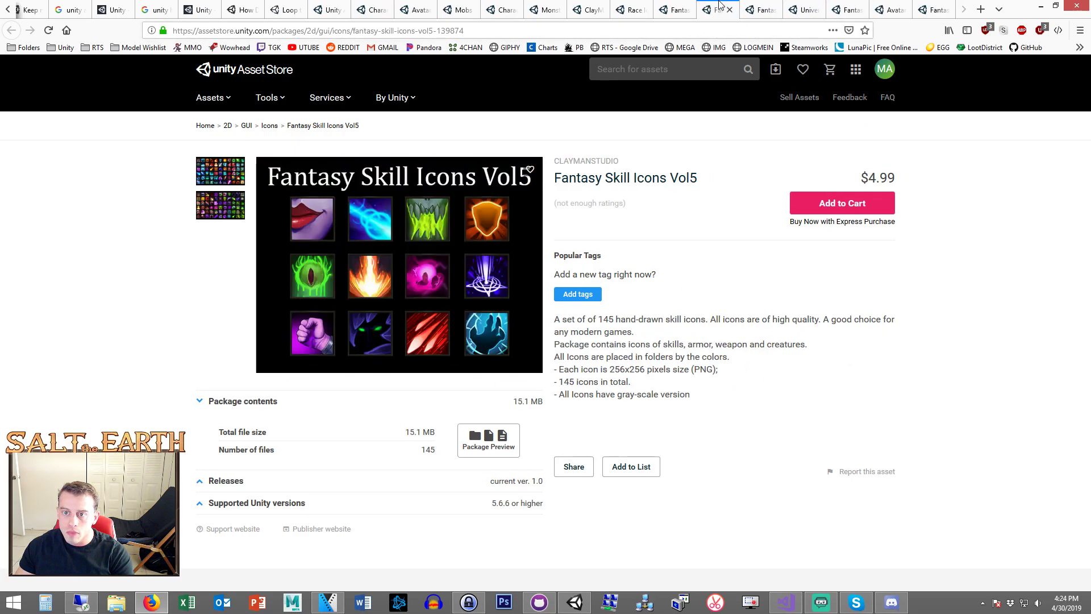
click(682, 8)
click(636, 8)
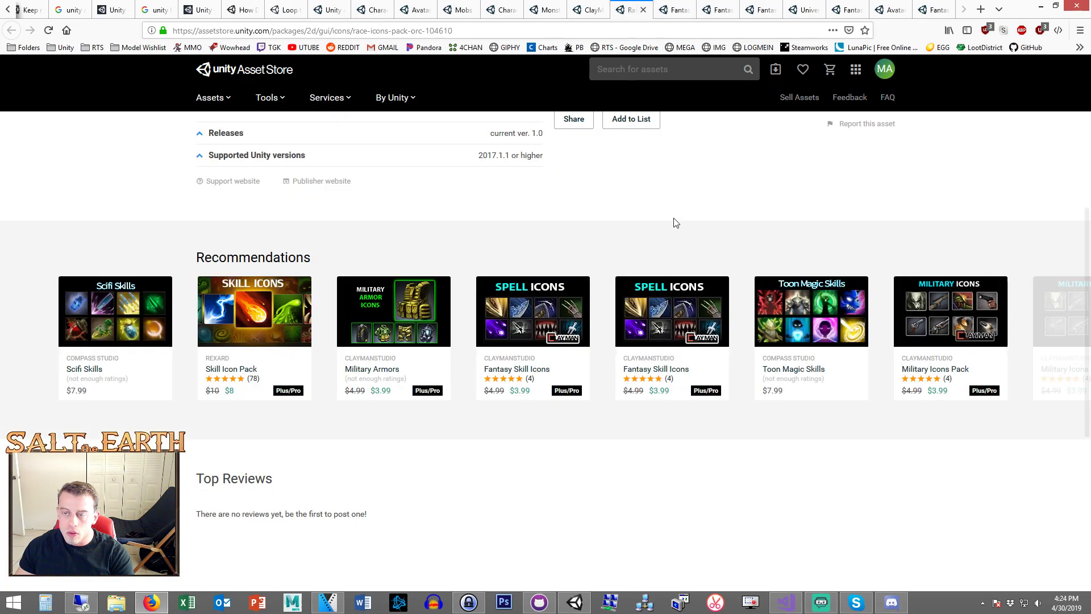
scroll(673, 227, up, 10)
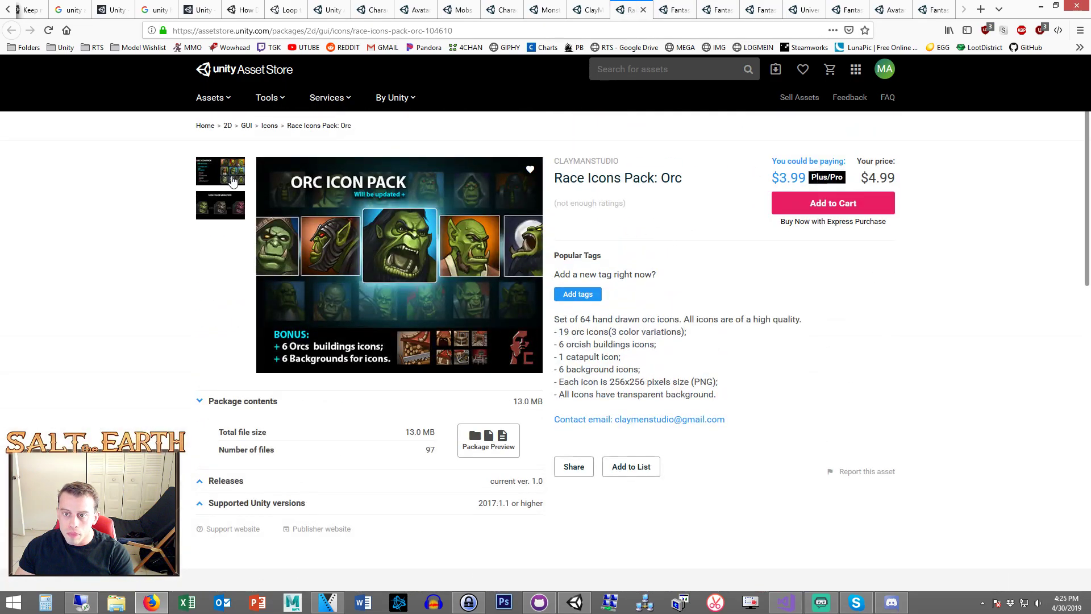
- View the enlarged preview of Rexard's Monsters Avatar Icons and bring up the Mobs Avatar Icons page
click(590, 7)
click(551, 7)
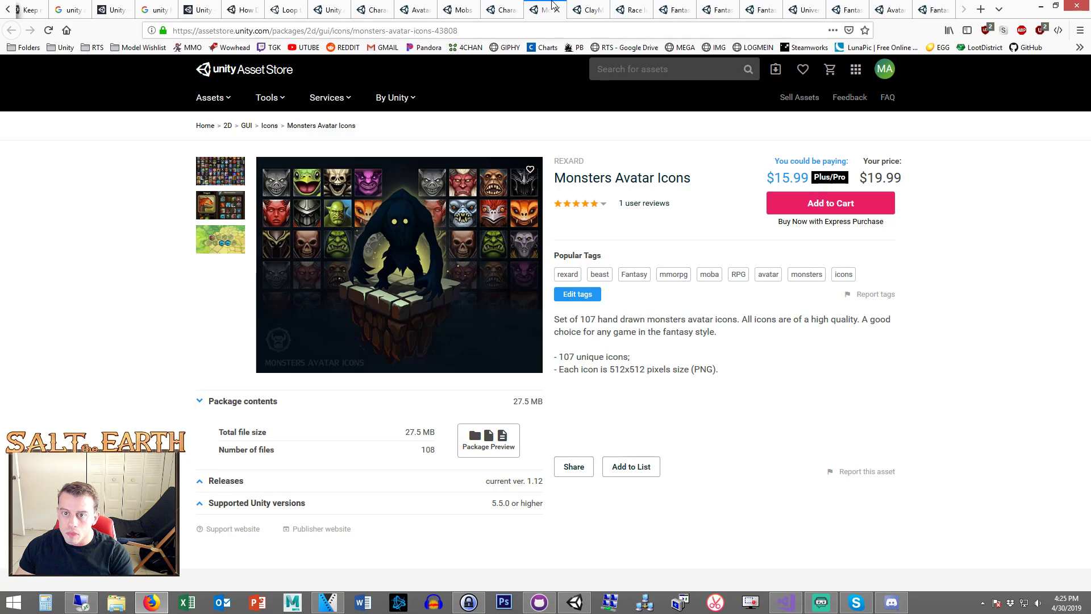
click(215, 172)
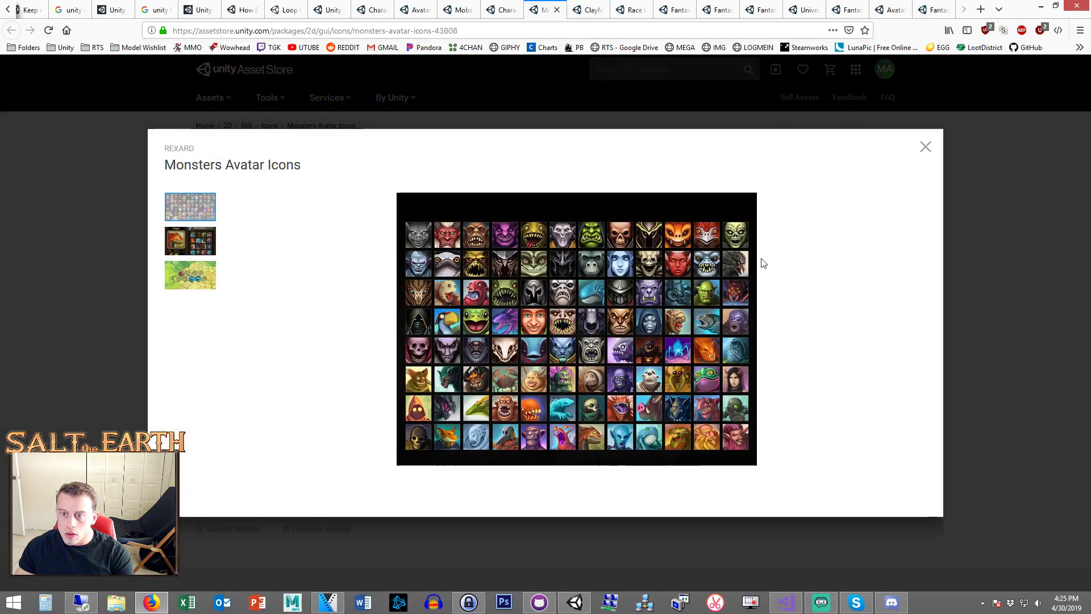
click(503, 8)
click(462, 7)
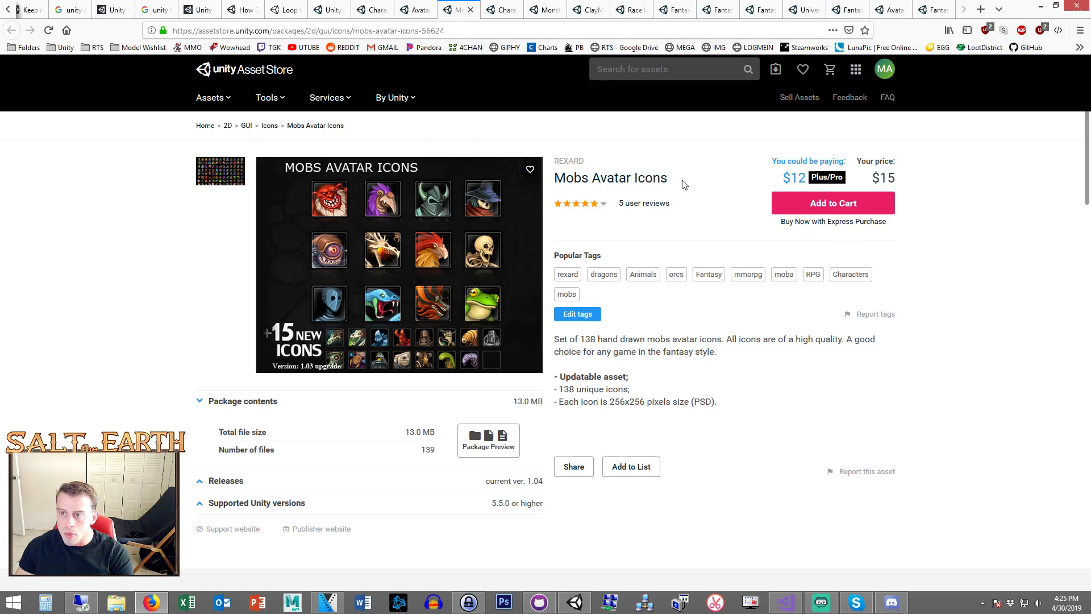
- Switch to the Unity editor, open its built-in Asset Store and search for "mobs avatar icon"
click(575, 601)
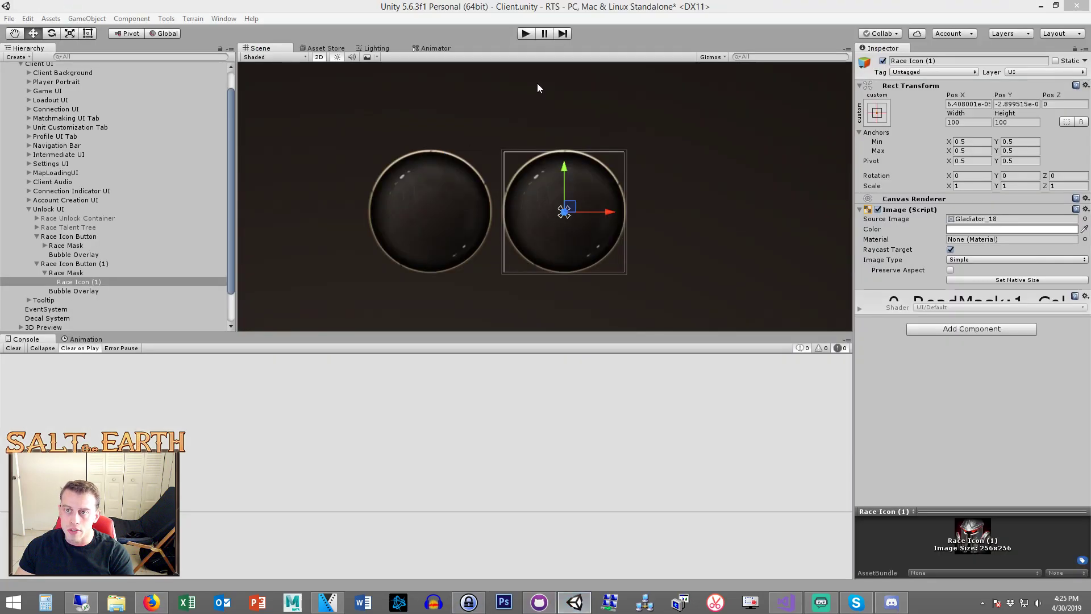
click(323, 46)
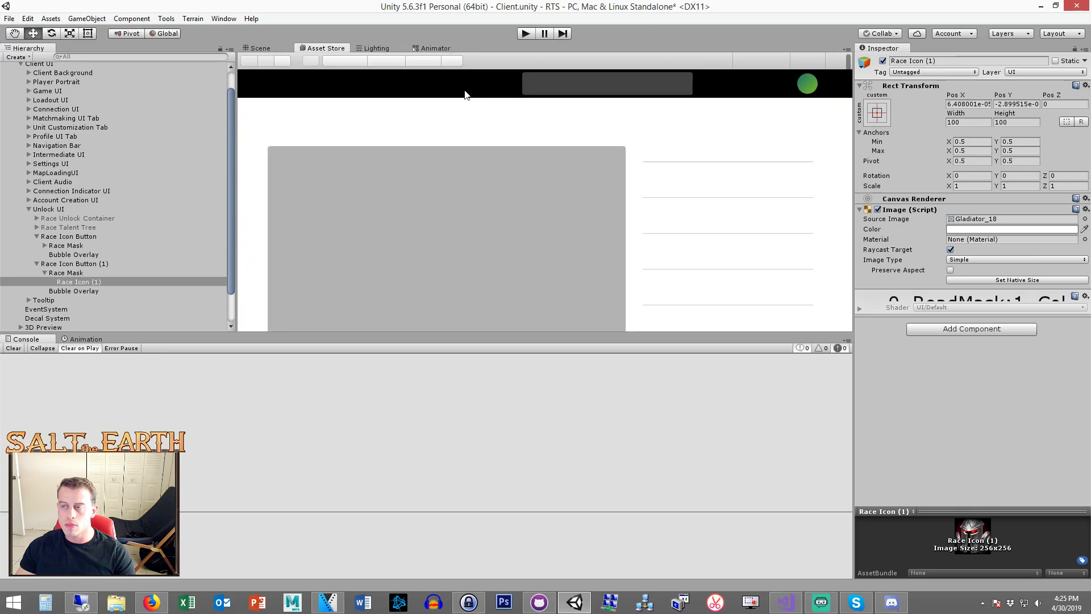
click(545, 91)
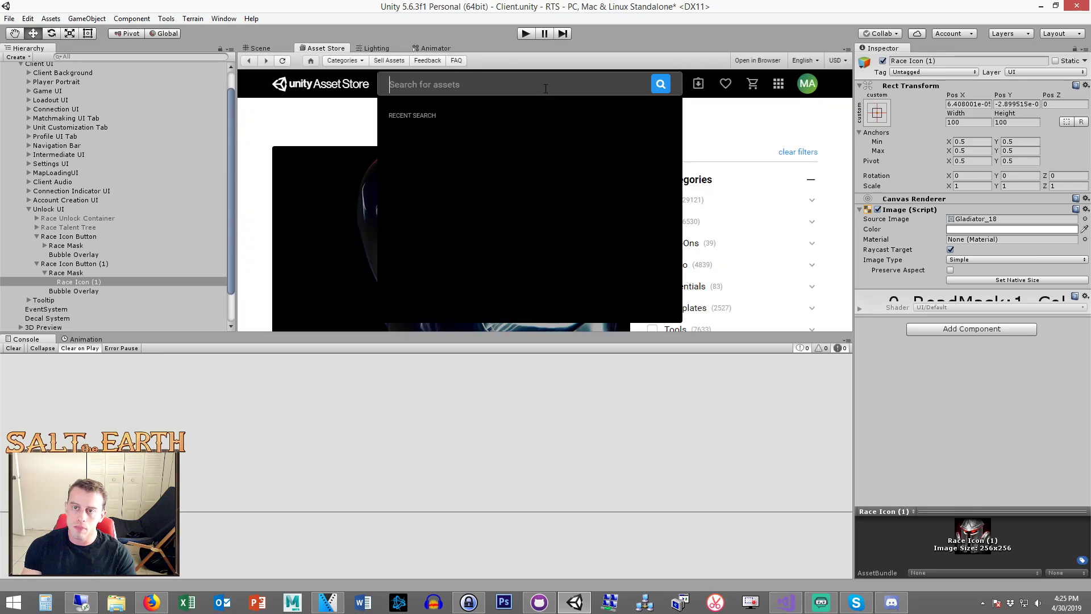
text(mobs avatar icon)
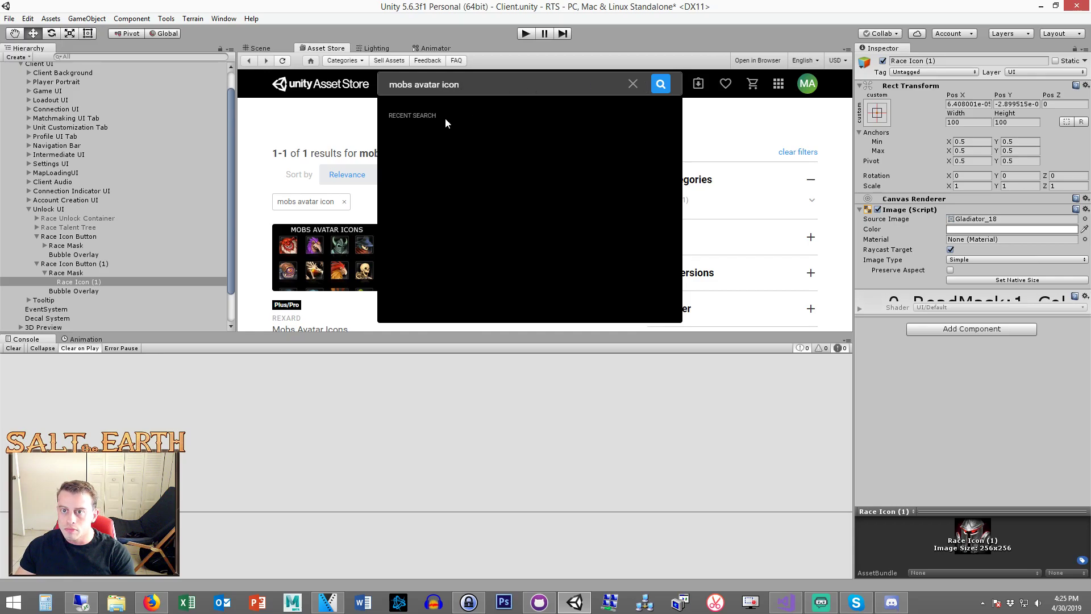
- Open Rexard's Mobs Avatar Icons from the search results and take the pack to checkout in Firefox
click(339, 246)
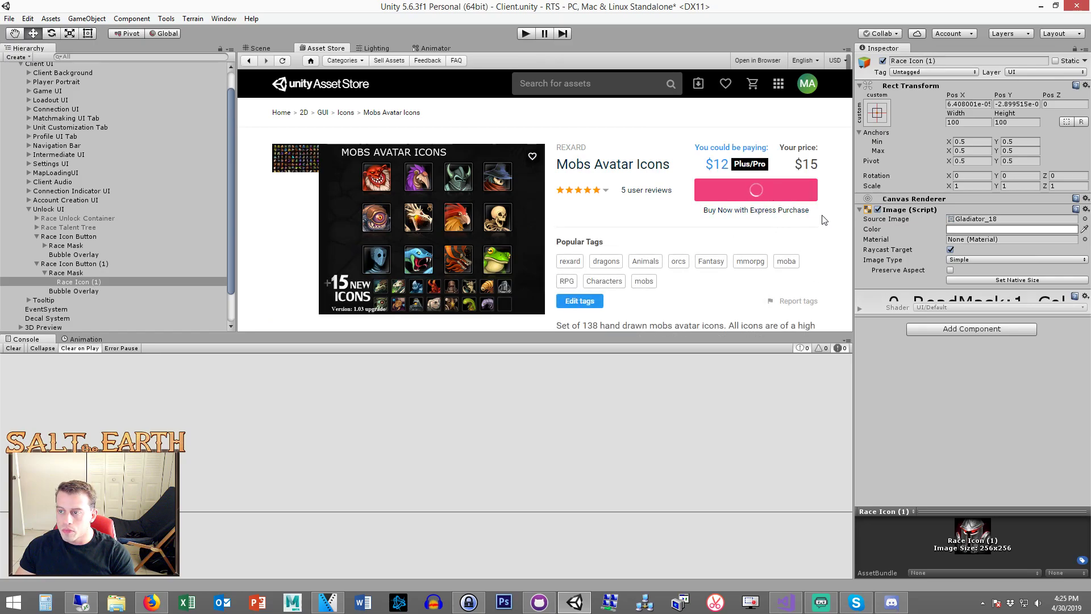
click(749, 146)
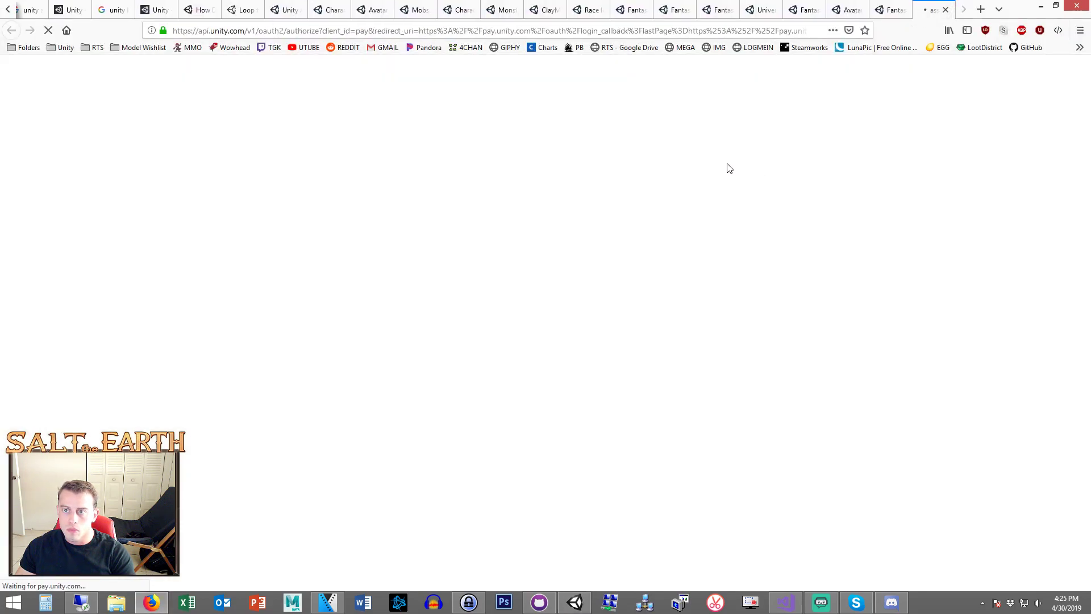
click(574, 603)
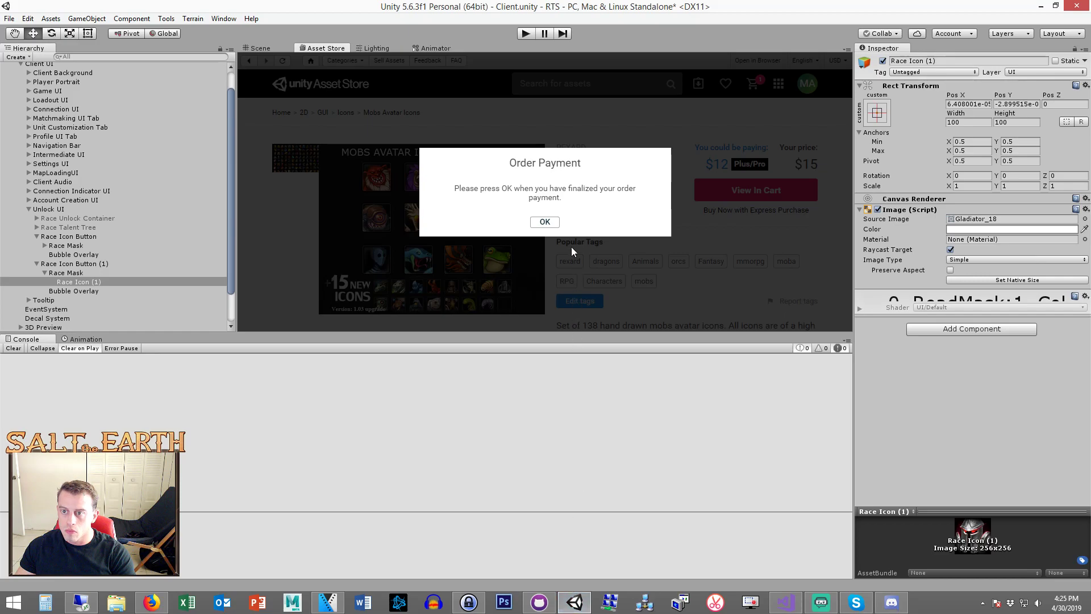
click(151, 602)
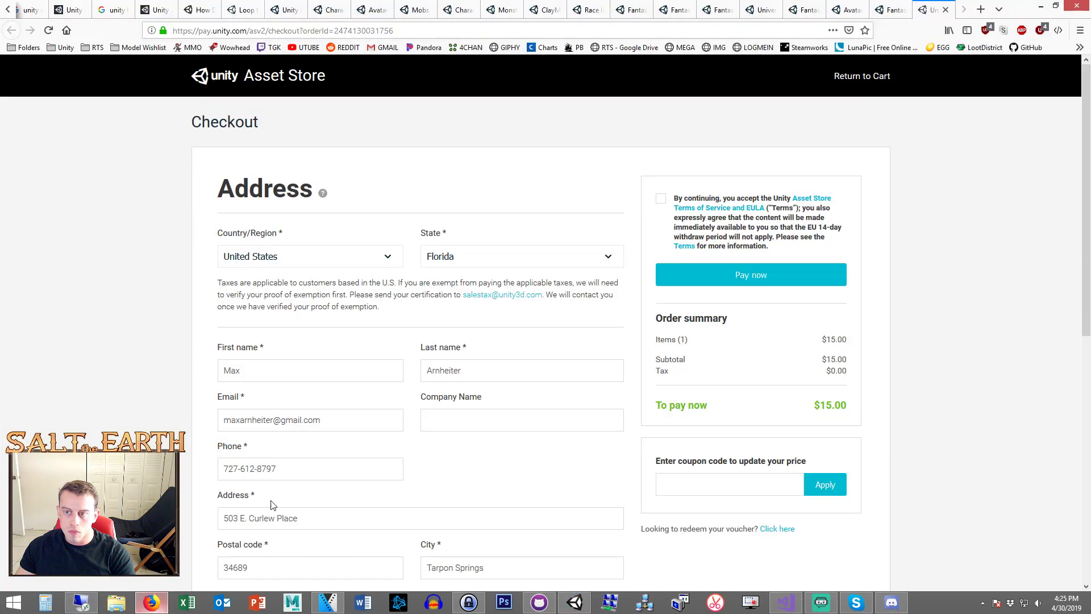
- Accept the Asset Store terms, pay for the Mobs Avatar Icons order and acknowledge the finalized payment back in Unity
click(741, 275)
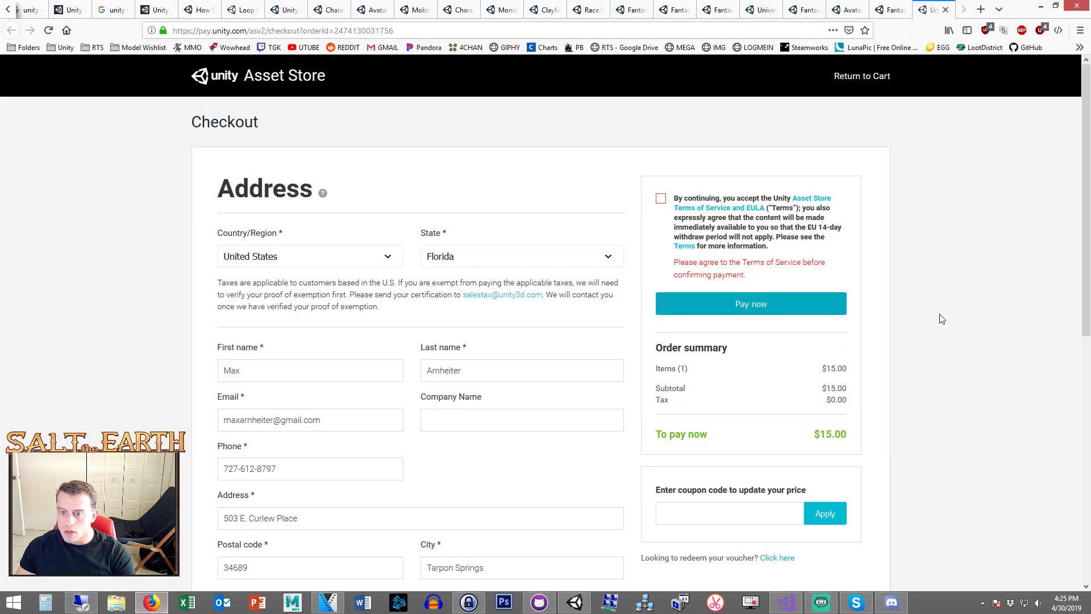
click(661, 199)
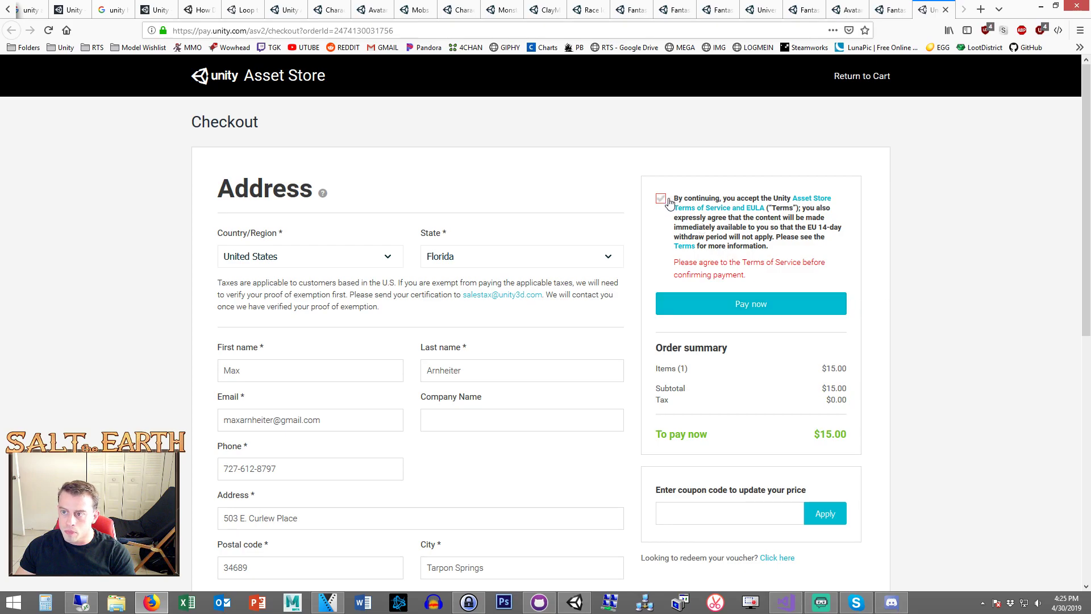
click(759, 275)
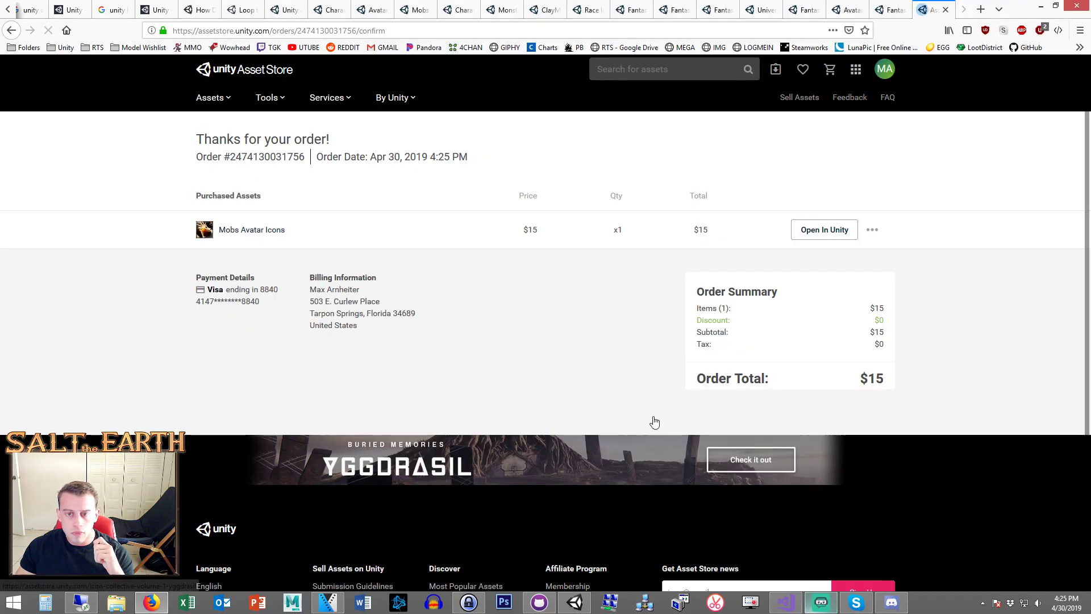
click(590, 608)
click(546, 221)
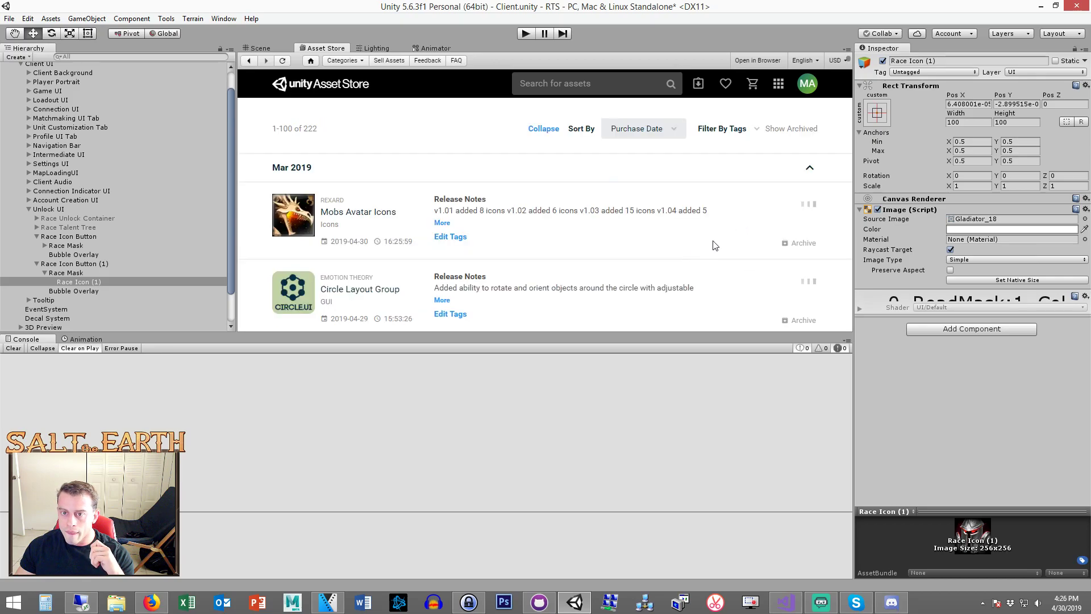
- Download the purchased Mobs Avatar Icons package and import it without the MobsAvatarIcons_demo.unity scene
click(783, 205)
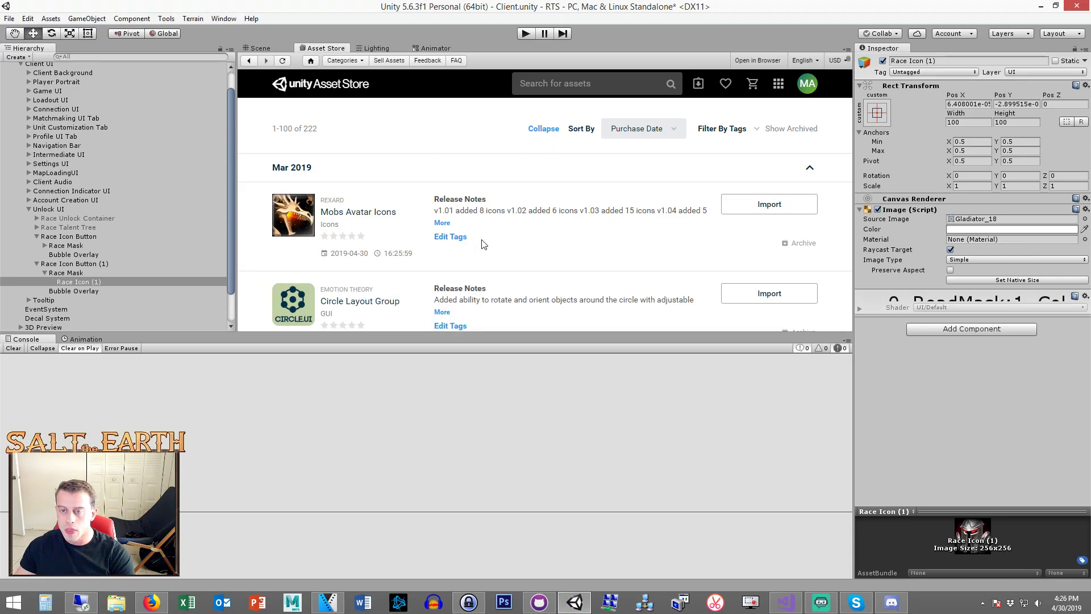
click(767, 205)
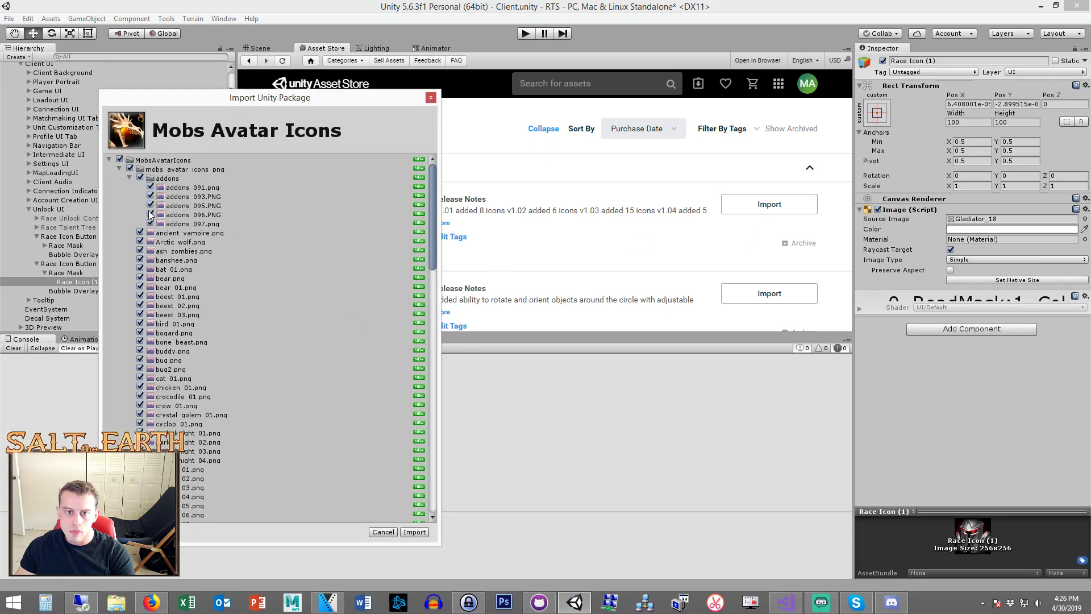
click(119, 169)
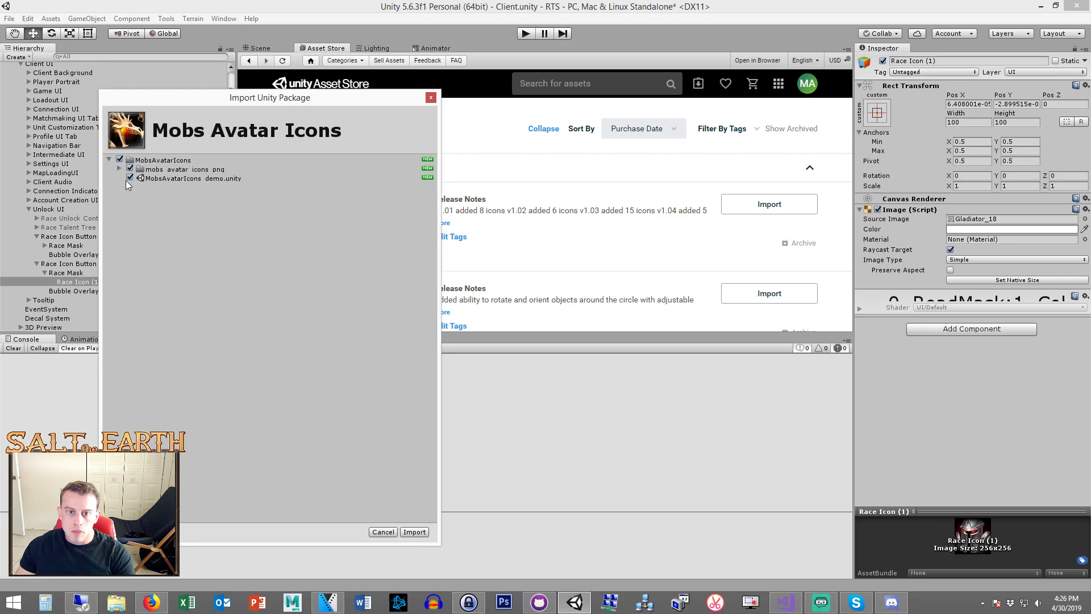
click(130, 178)
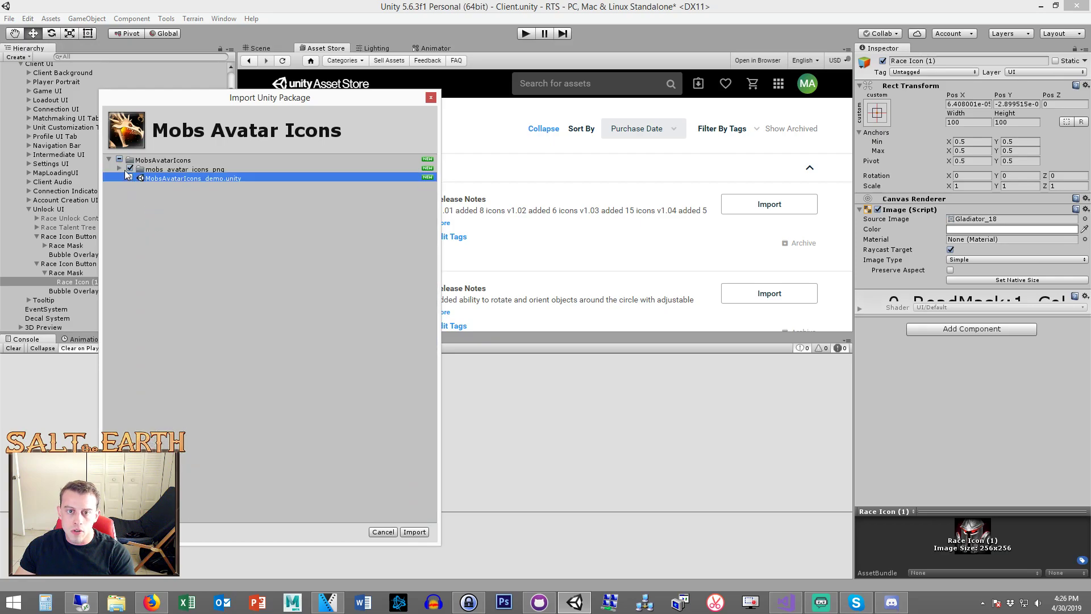
click(120, 169)
click(120, 168)
click(410, 531)
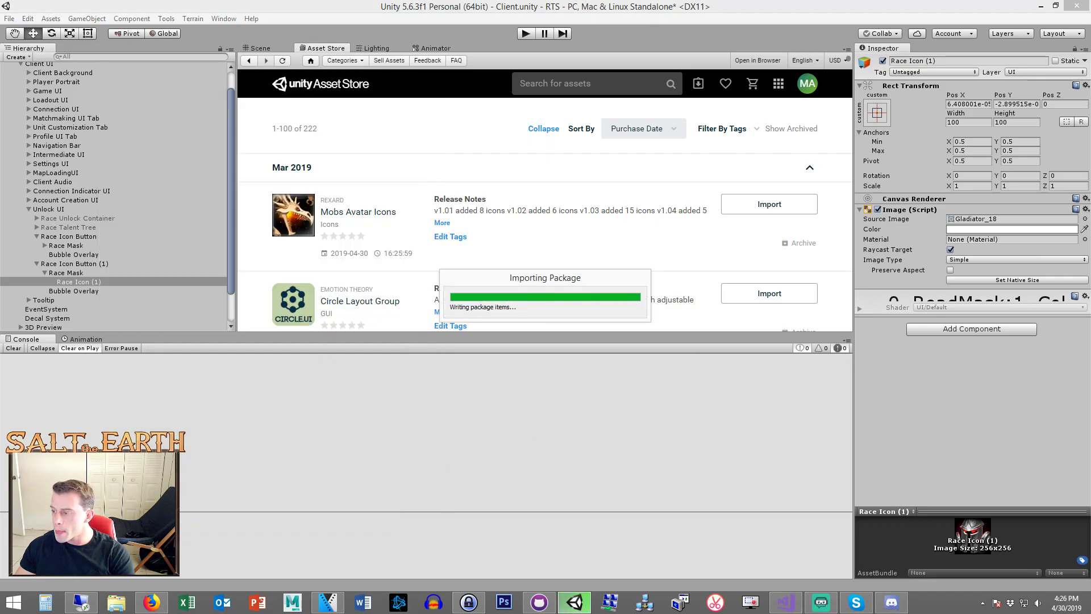
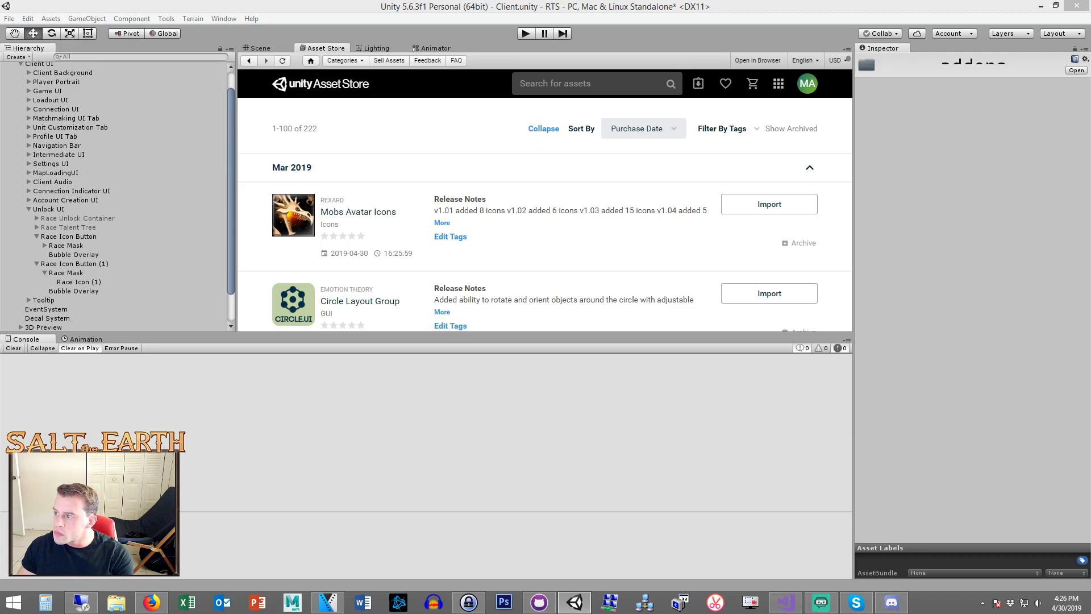
- Delete the imported addons folder from the project and return to the Scene view
key(Delete)
key(Return)
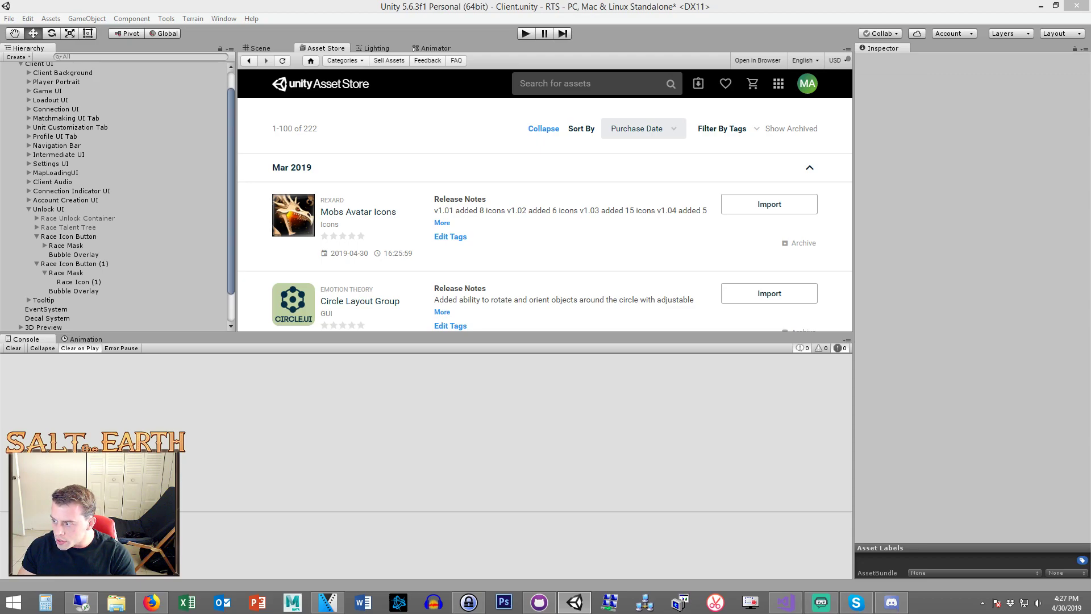
click(260, 47)
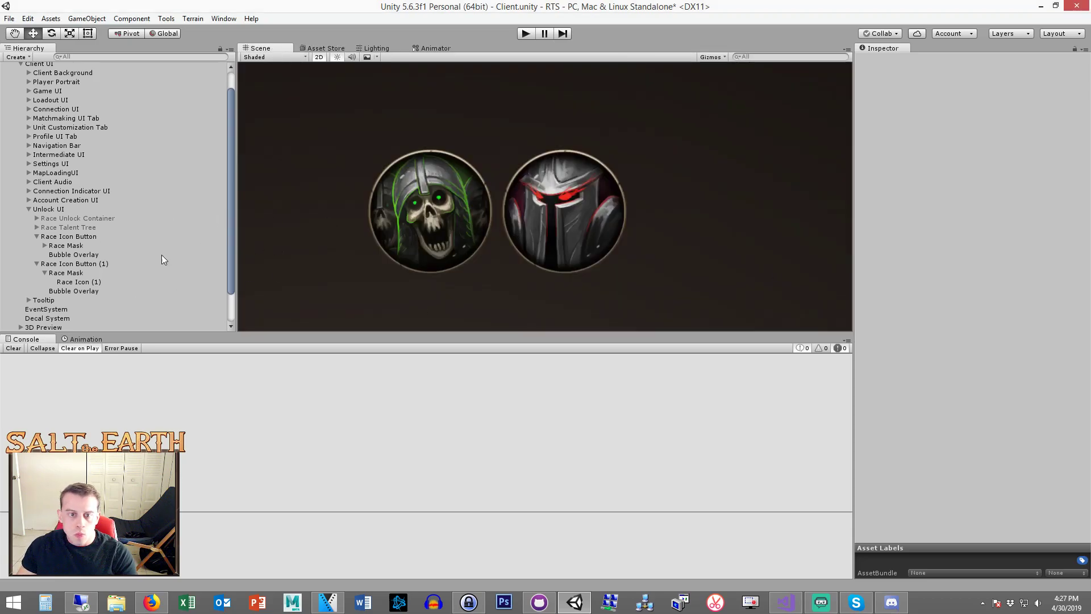
- Try goblin_04, orc_01, orc_02 and orc_04 in turn as the source image of Race Icon (1)
click(91, 282)
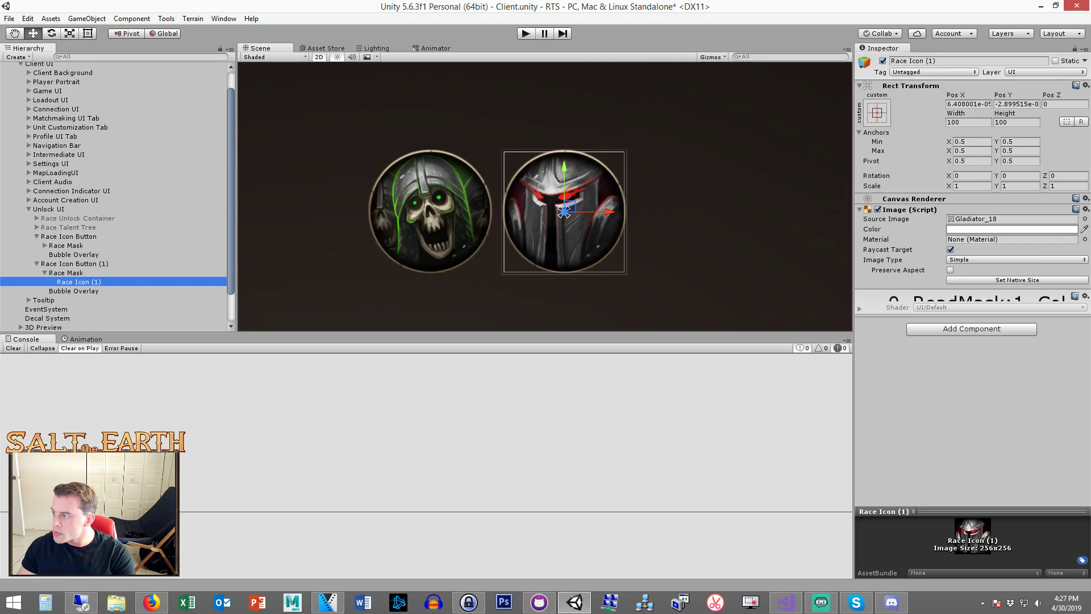
drag(1090, 228, 991, 220)
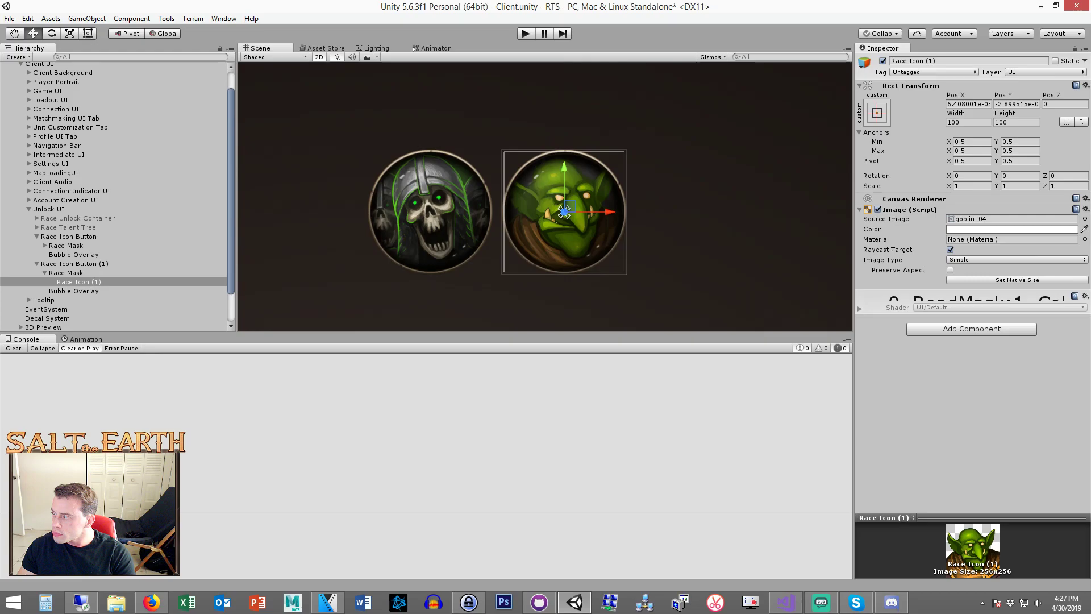
drag(1090, 227, 984, 219)
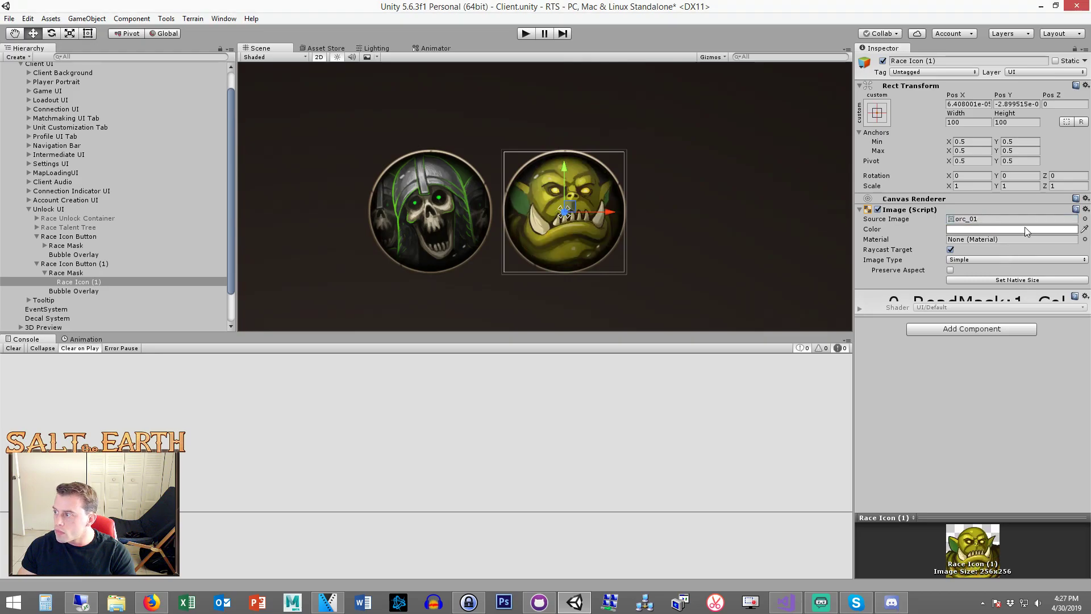
drag(1090, 224, 983, 225)
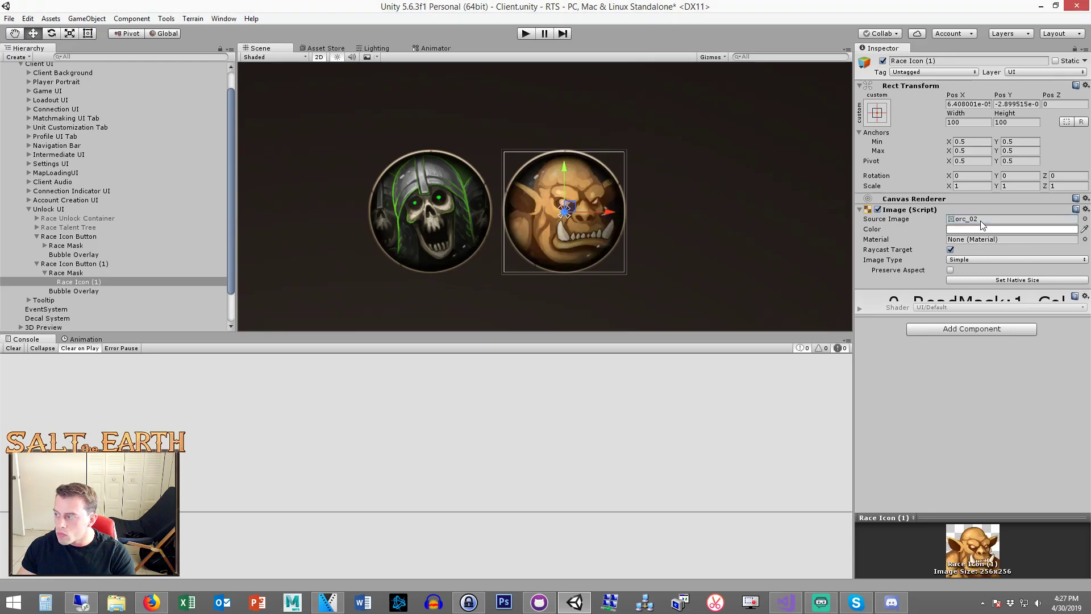
drag(1090, 221, 960, 225)
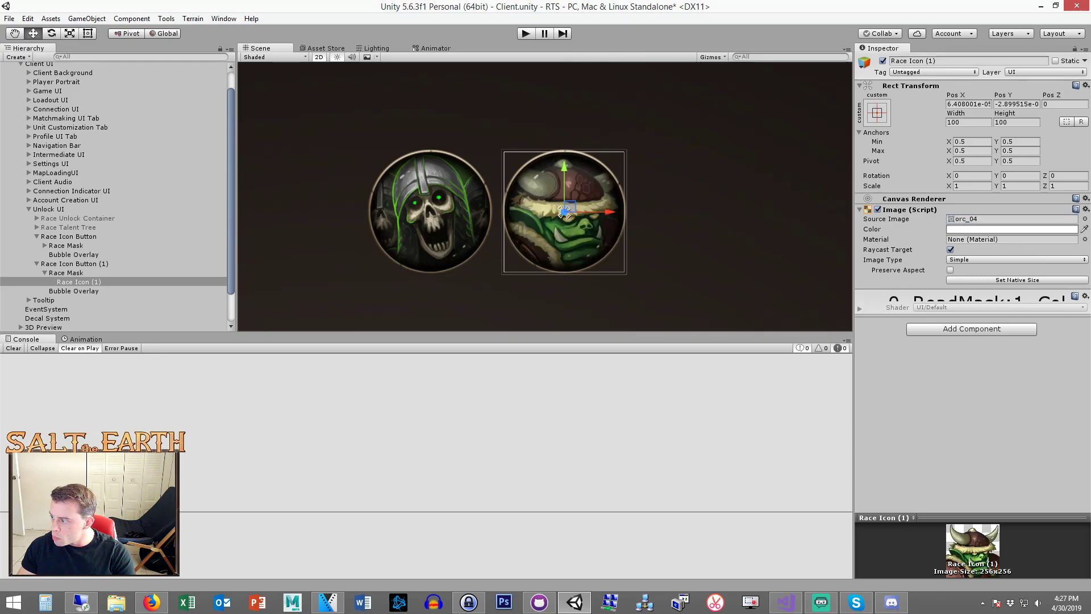
- Try demon_01 and demon_02 on Race Icon (1), test Preserve Aspect on and off, and leave buddy as its source image
drag(1090, 310, 982, 222)
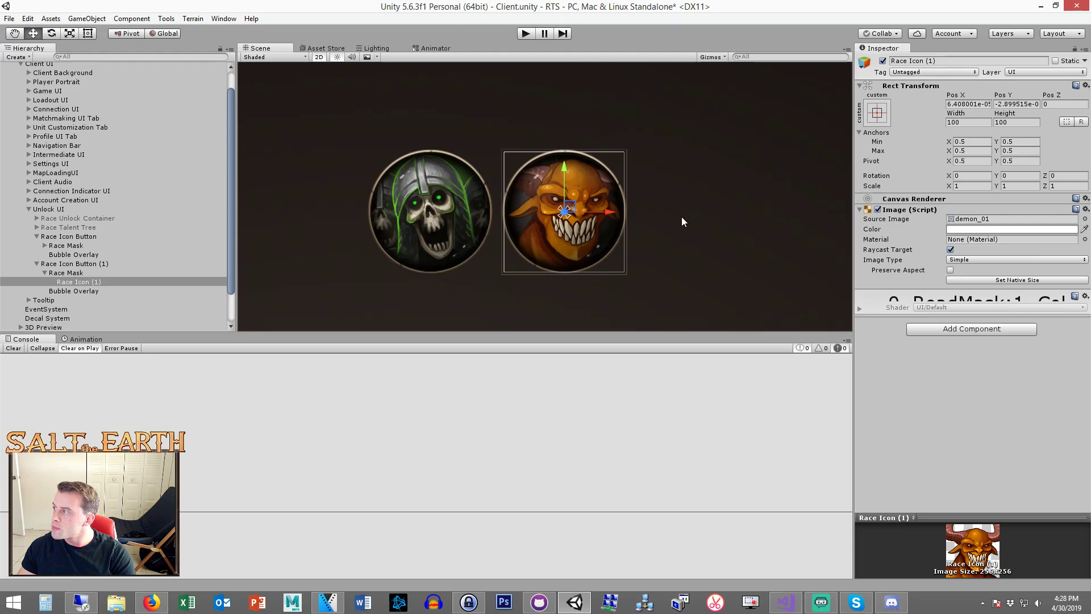
click(950, 270)
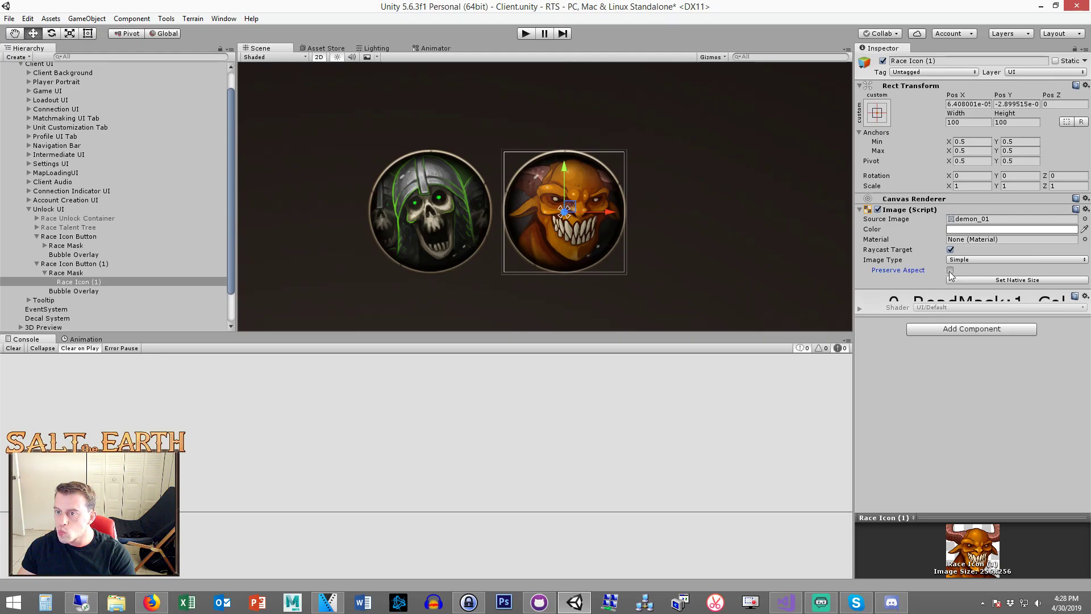
click(950, 270)
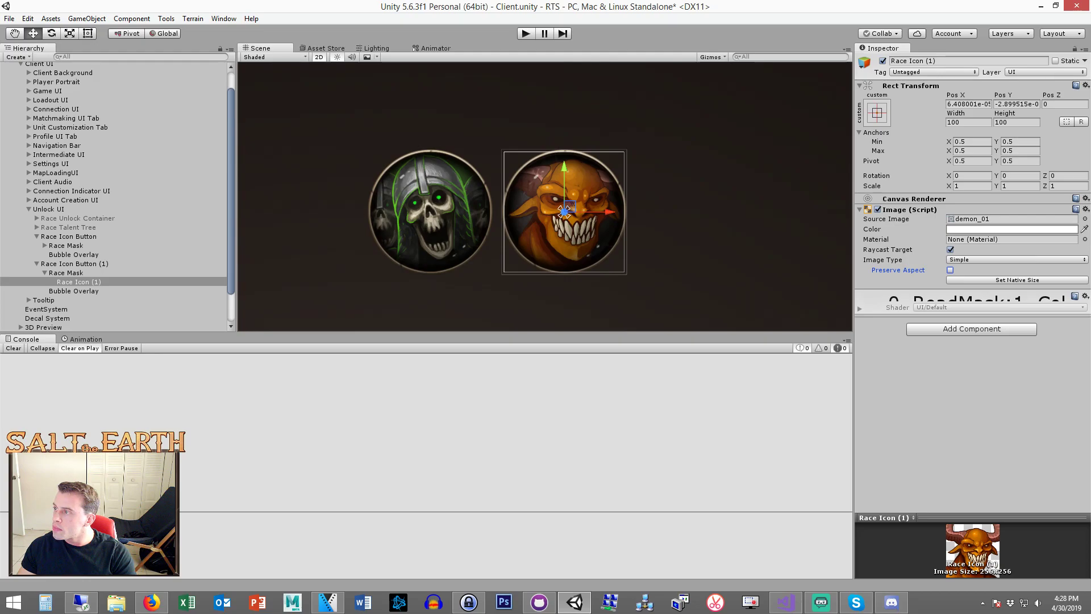
drag(970, 226, 982, 221)
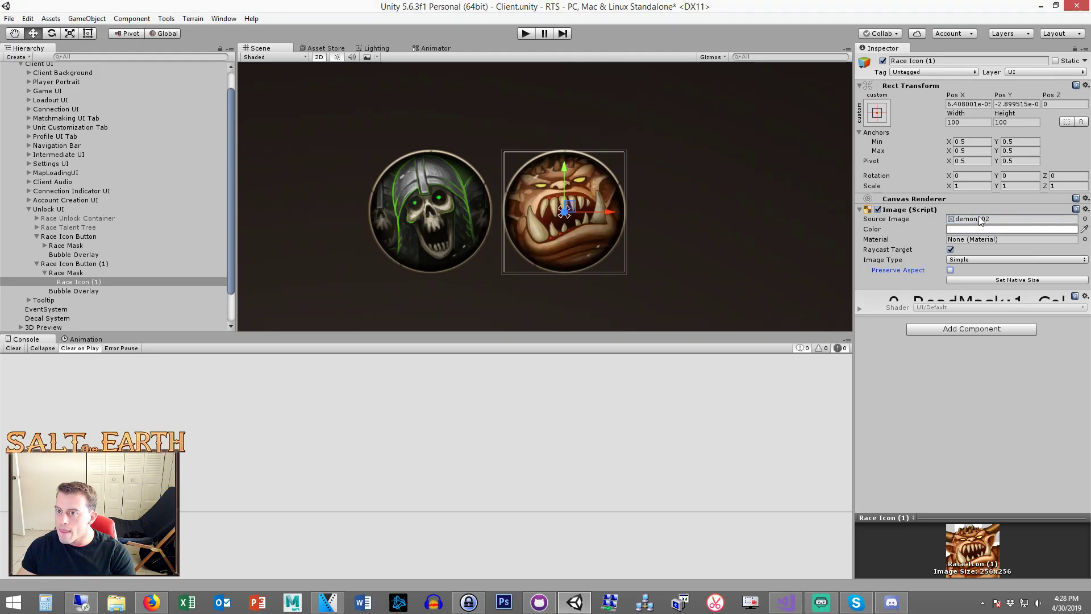
drag(1090, 227, 977, 220)
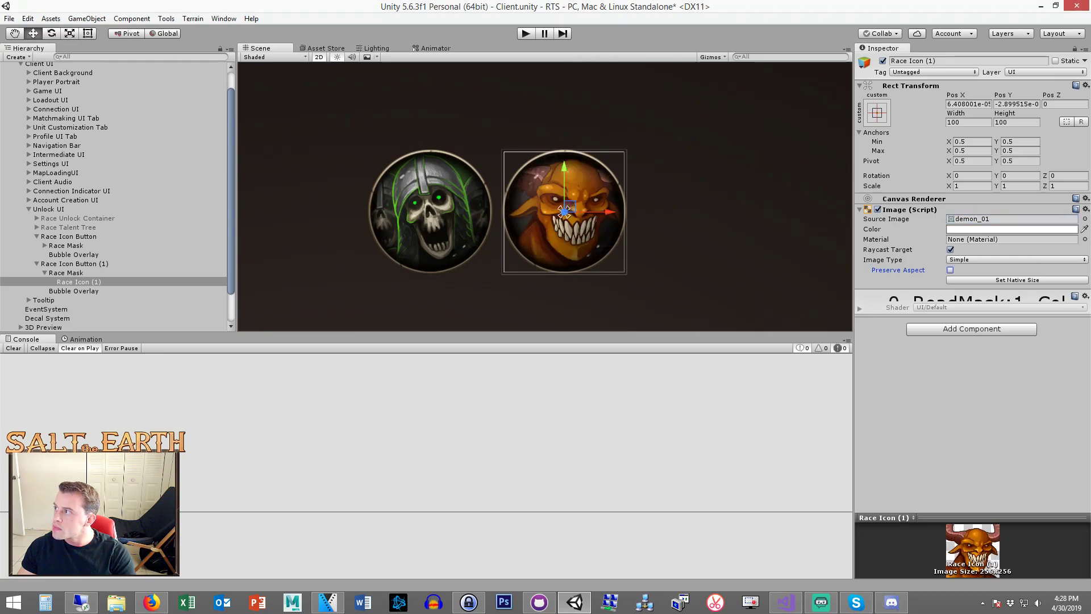
drag(1090, 227, 993, 223)
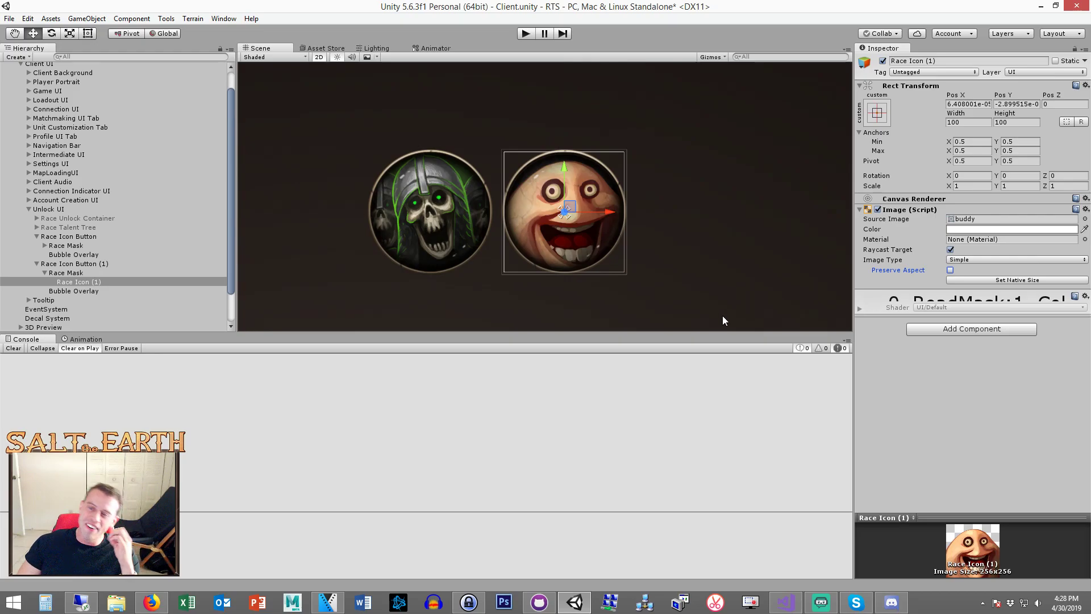
click(824, 607)
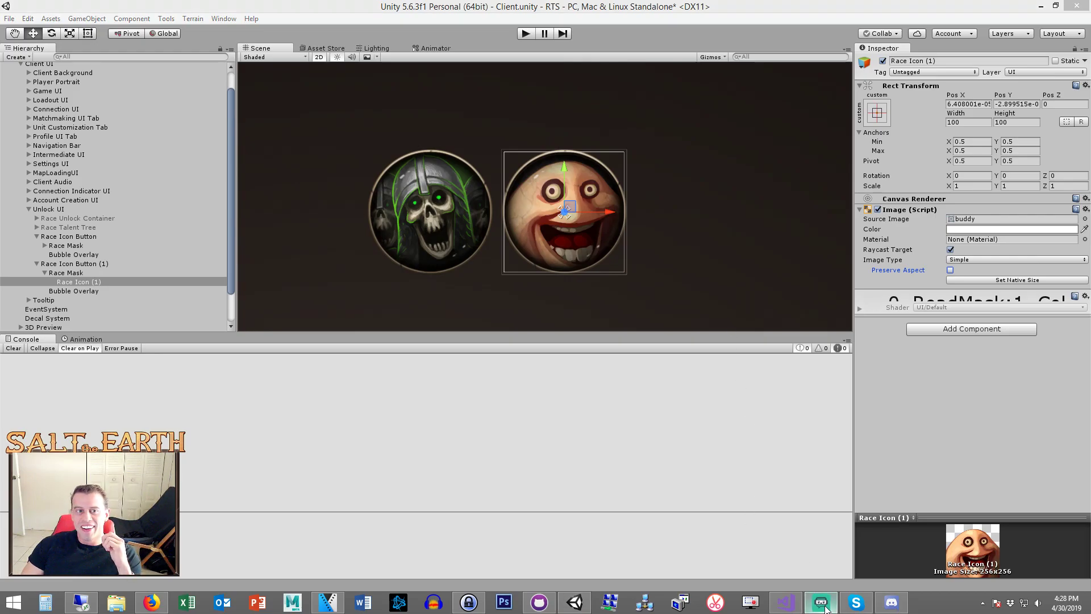
click(801, 414)
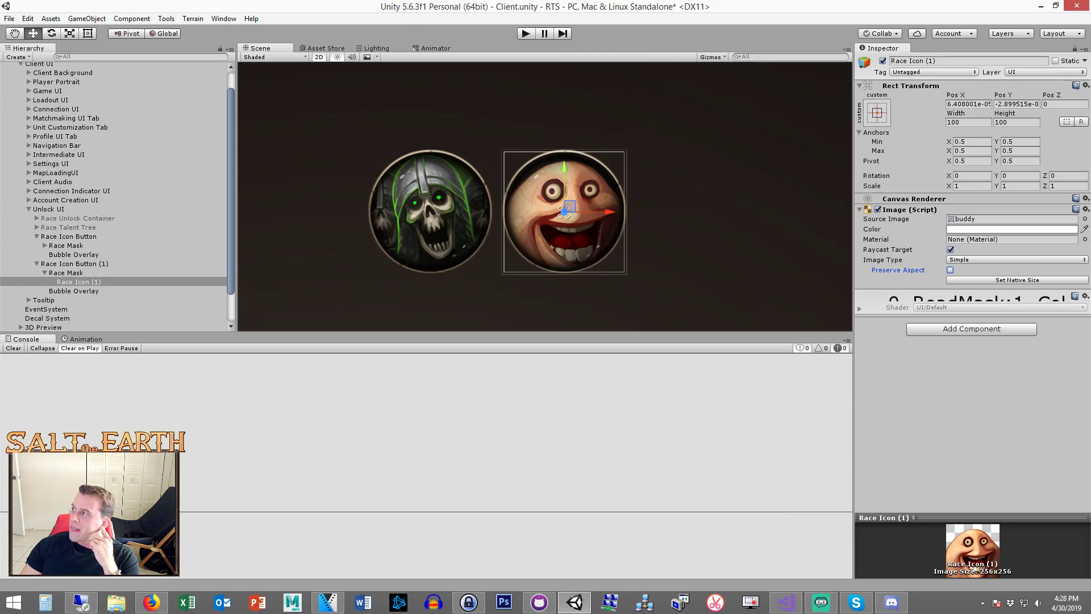
- Open demon_01.png in Photoshop, add a new layer above the demon artwork and select the Paint Bucket tool
double_click(652, 215)
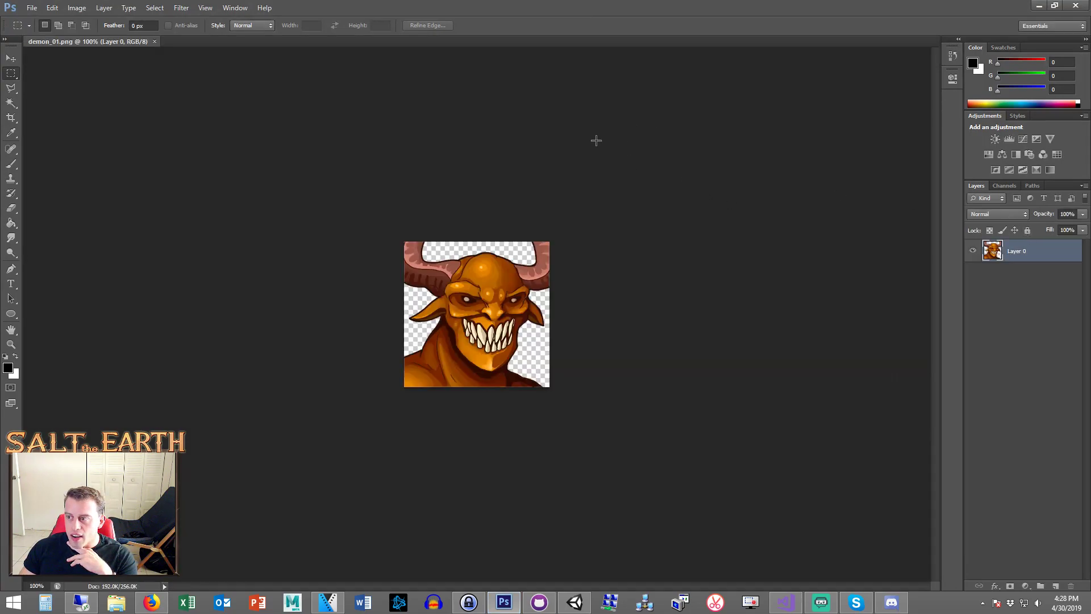
click(1055, 586)
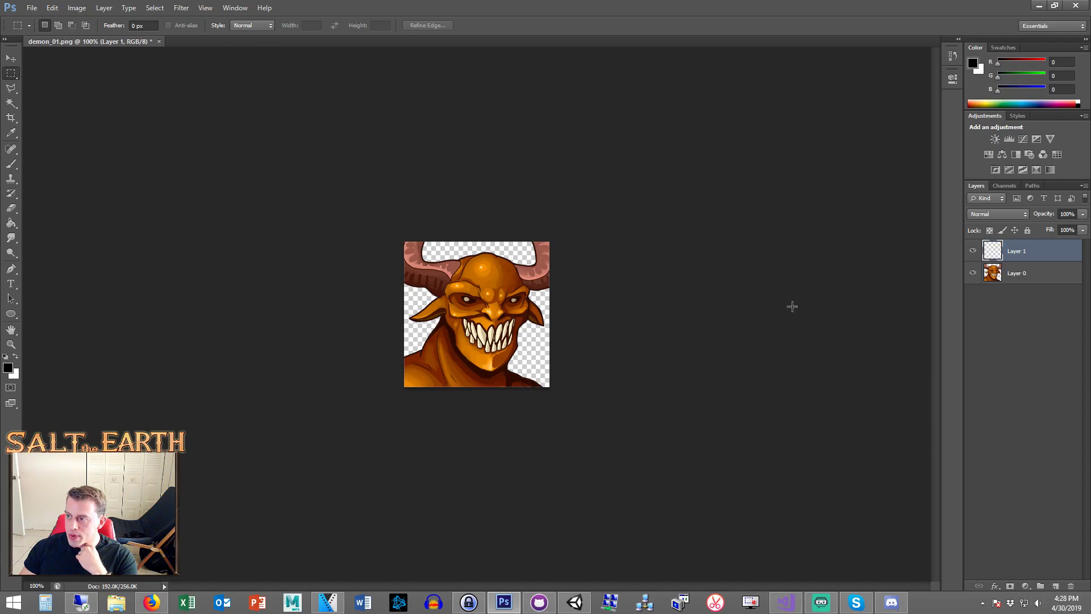
click(10, 222)
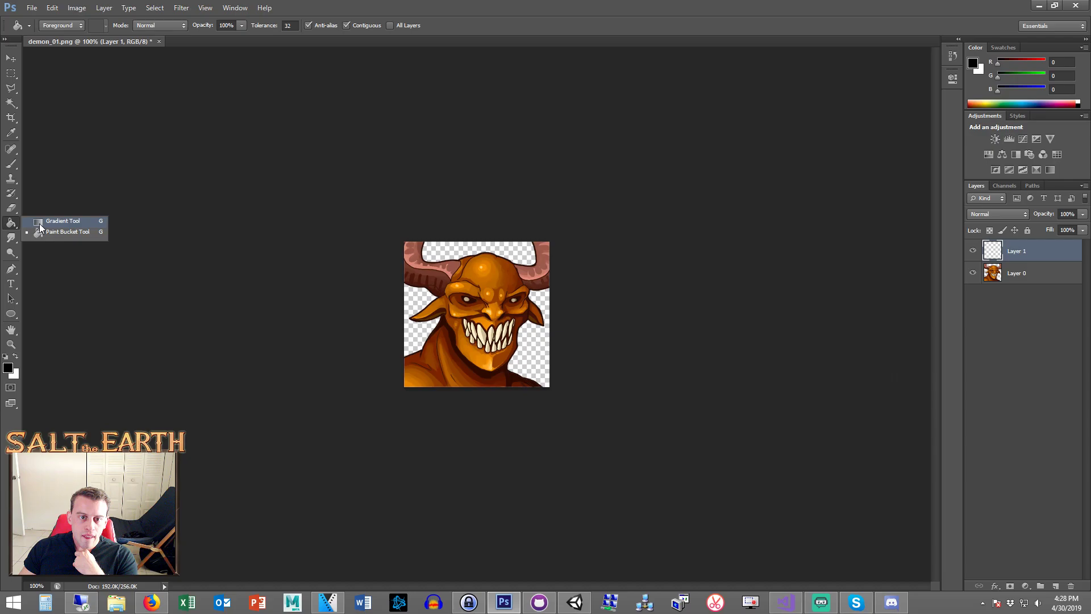
click(51, 232)
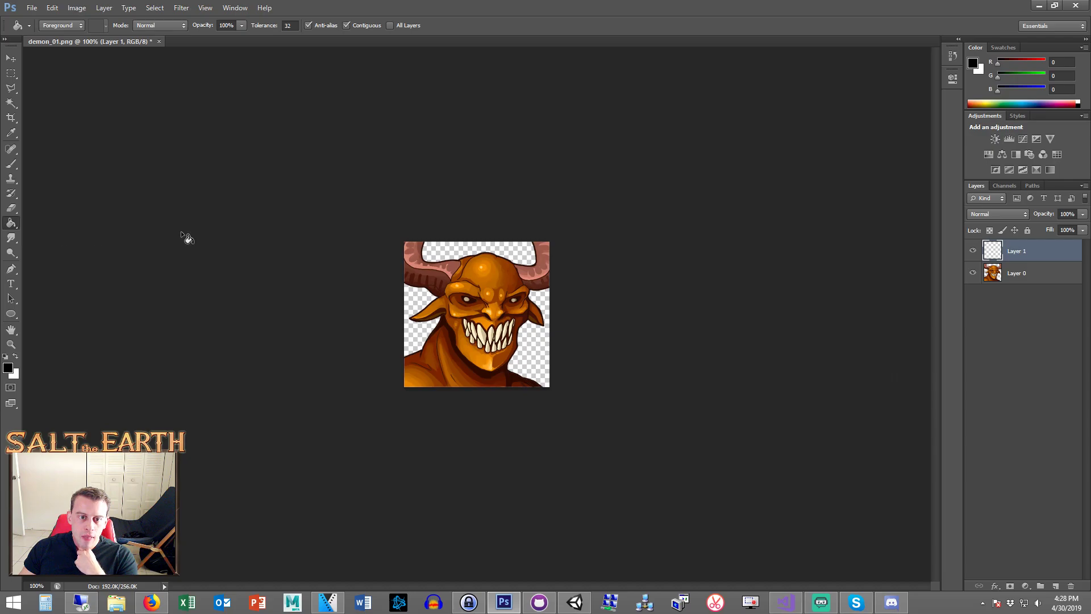
- Accept Layer 1's layer style without changes and delete that empty layer above the demon artwork
double_click(1055, 251)
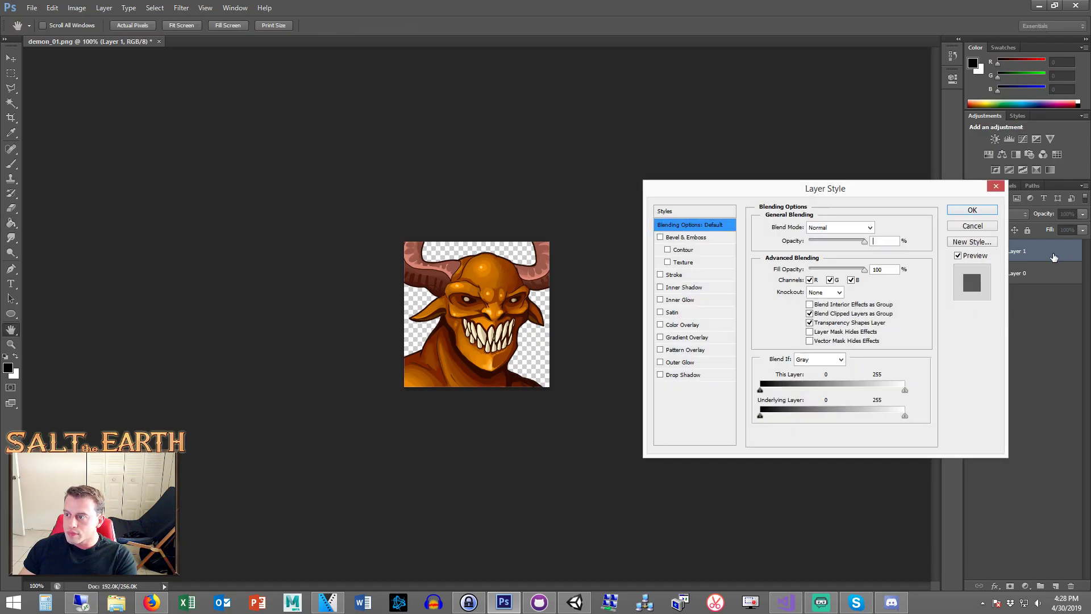
key(Return)
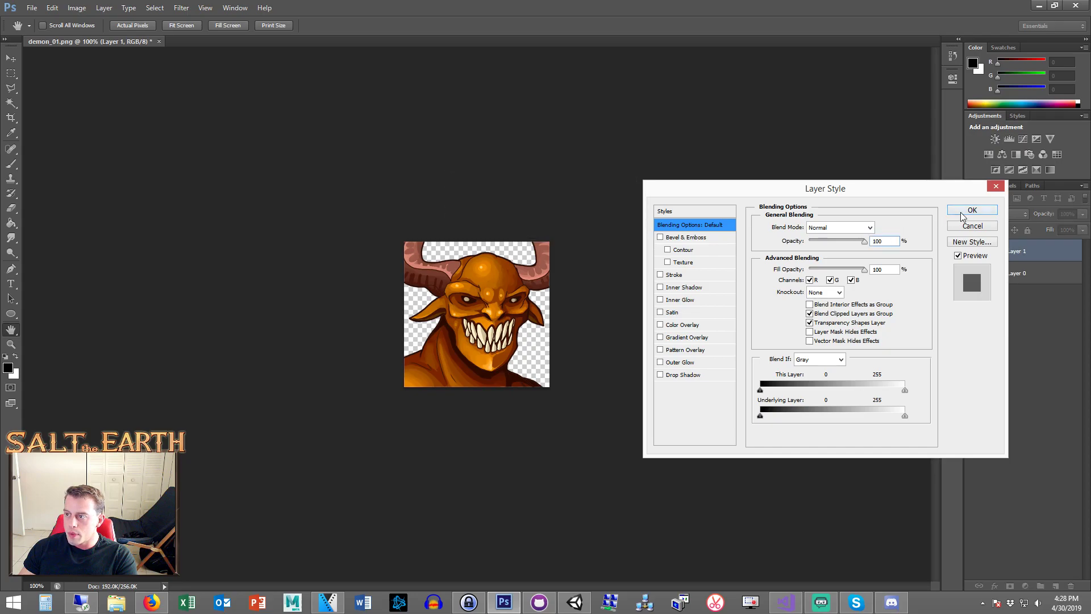
click(972, 209)
key(Delete)
- Add a Color Overlay effect in pure red (ff0000) to the demon artwork on Layer 0
double_click(1050, 256)
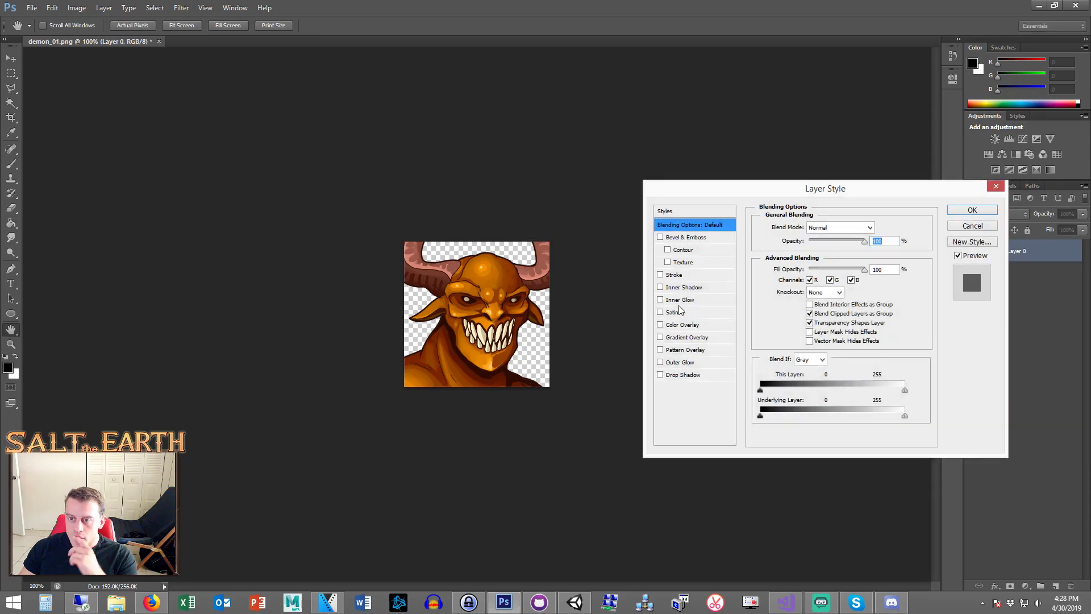
click(676, 325)
click(886, 234)
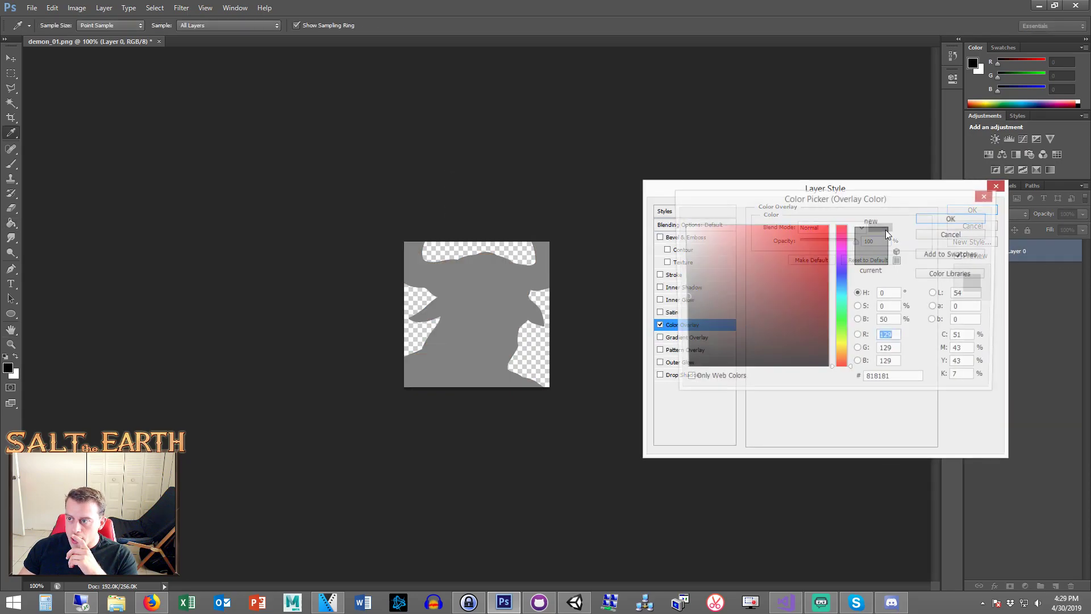
click(827, 226)
key(Return)
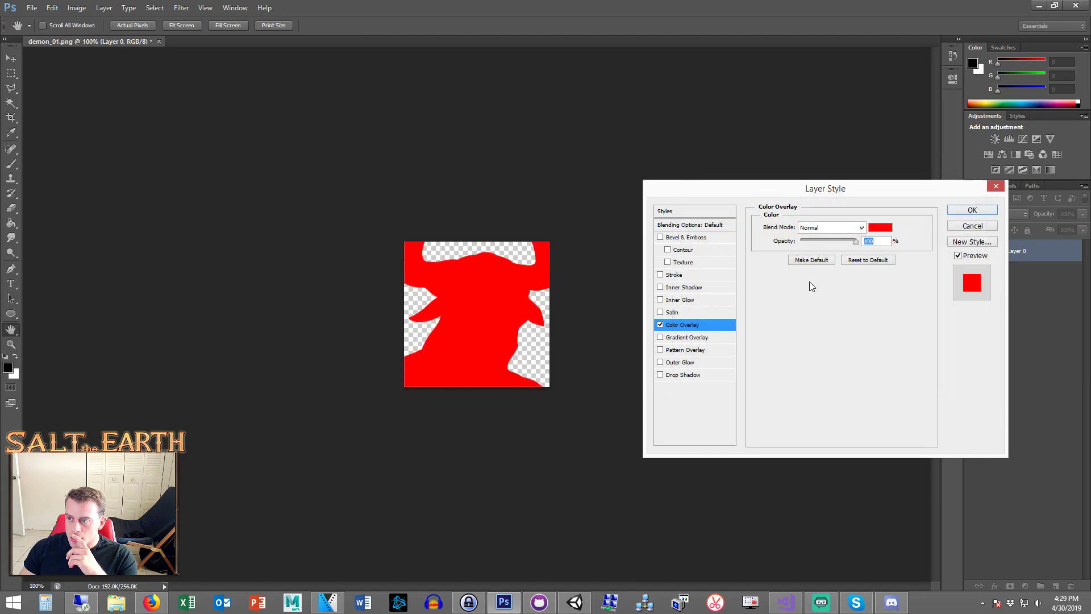
- Try Saturation, then use Color as the red overlay's blend mode, lower its opacity to about 32% and apply the layer style
click(835, 228)
click(813, 503)
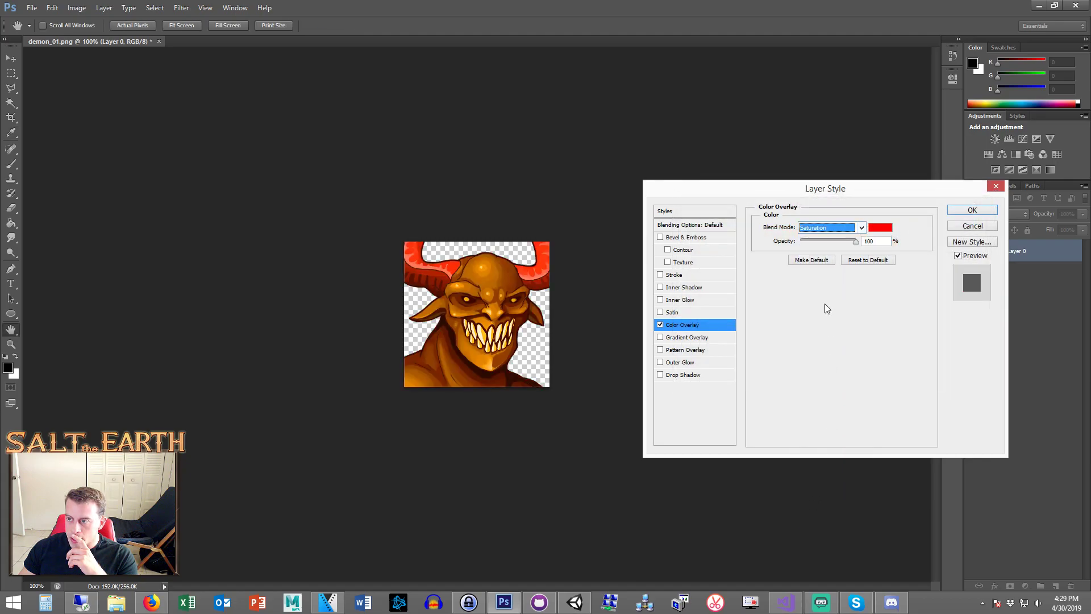
click(830, 227)
click(812, 515)
drag(856, 248, 820, 255)
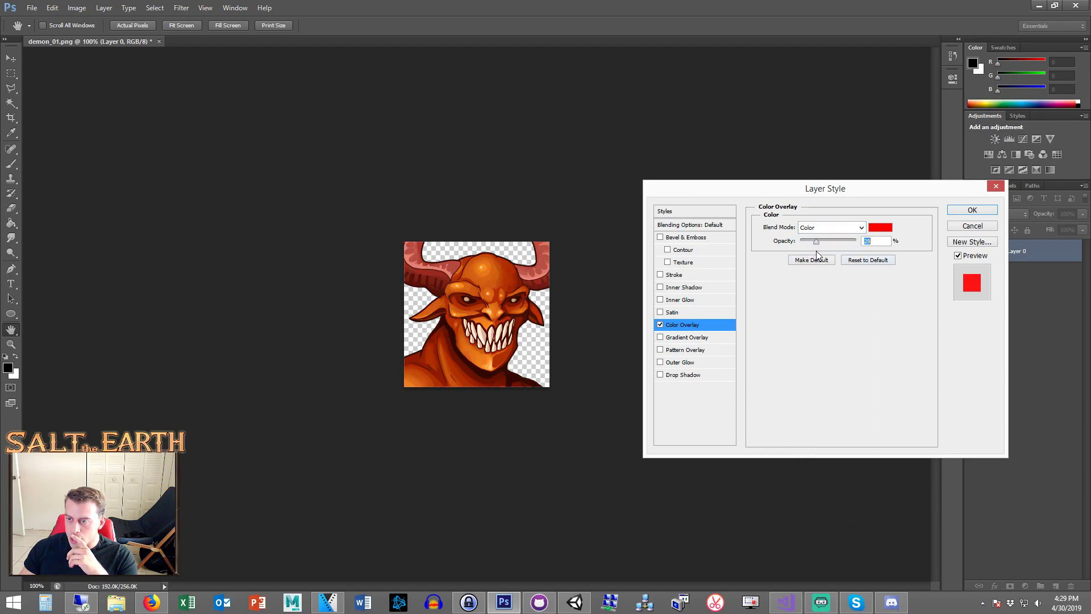
click(880, 228)
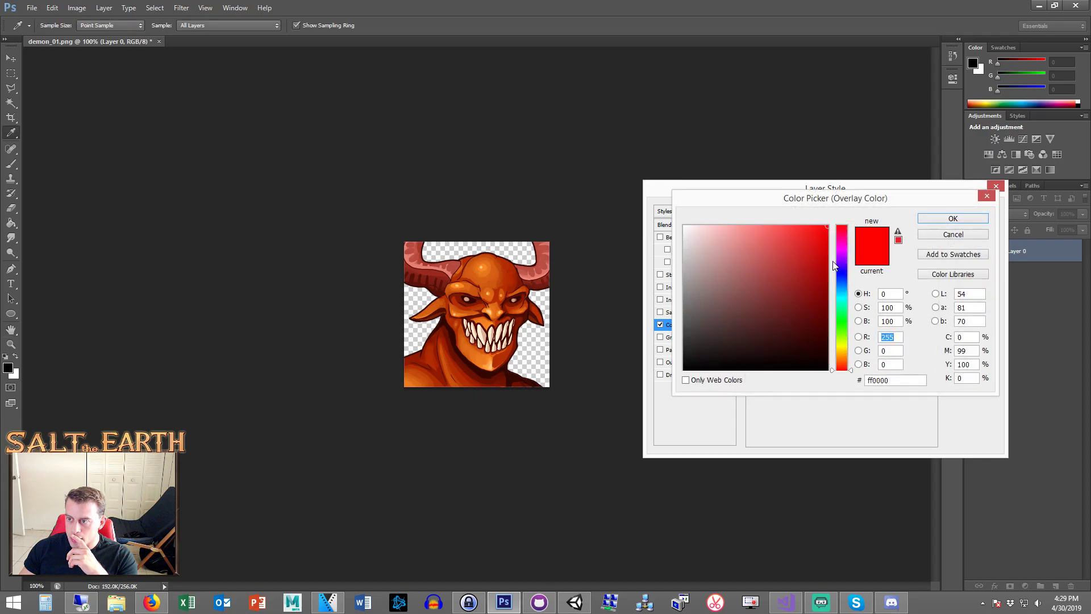
mouse_move(812, 248)
mouse_down()
mouse_move(818, 281)
mouse_move(836, 220)
mouse_up()
click(969, 219)
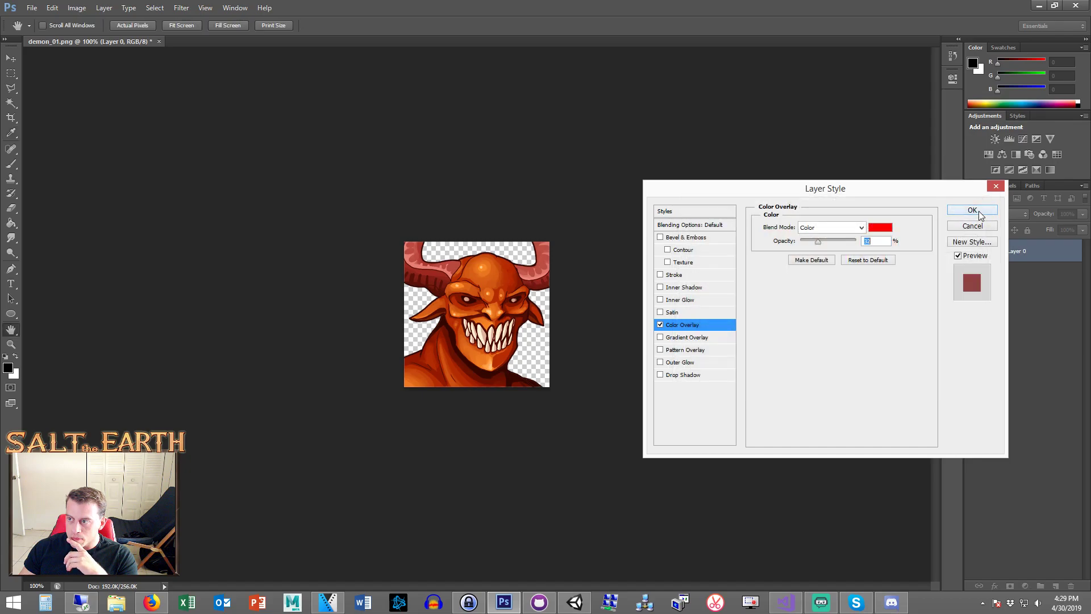
click(977, 212)
key(g)
- Save the recoloured demon as a Photoshop file named demon_01_alt.psd in the Creatures folder
click(45, 9)
mouse_move(32, 8)
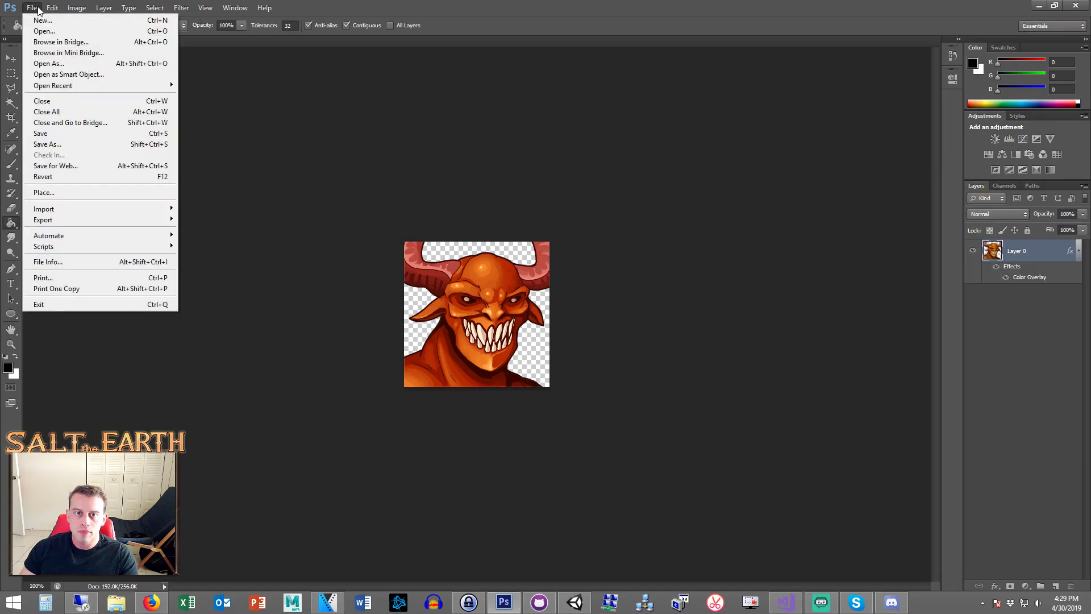
click(75, 145)
click(748, 329)
text(_alt)
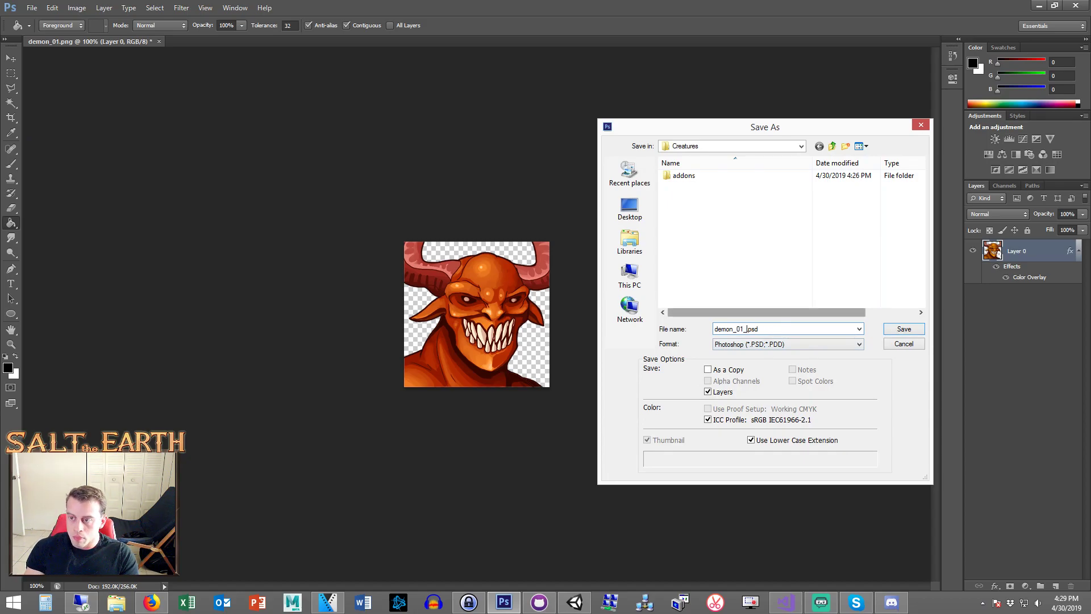
key(Return)
key(Return)
- Switch to Unity, set the texture type of demon_01_alt to Sprite (2D and UI) and apply the import settings
key(alt+Tab)
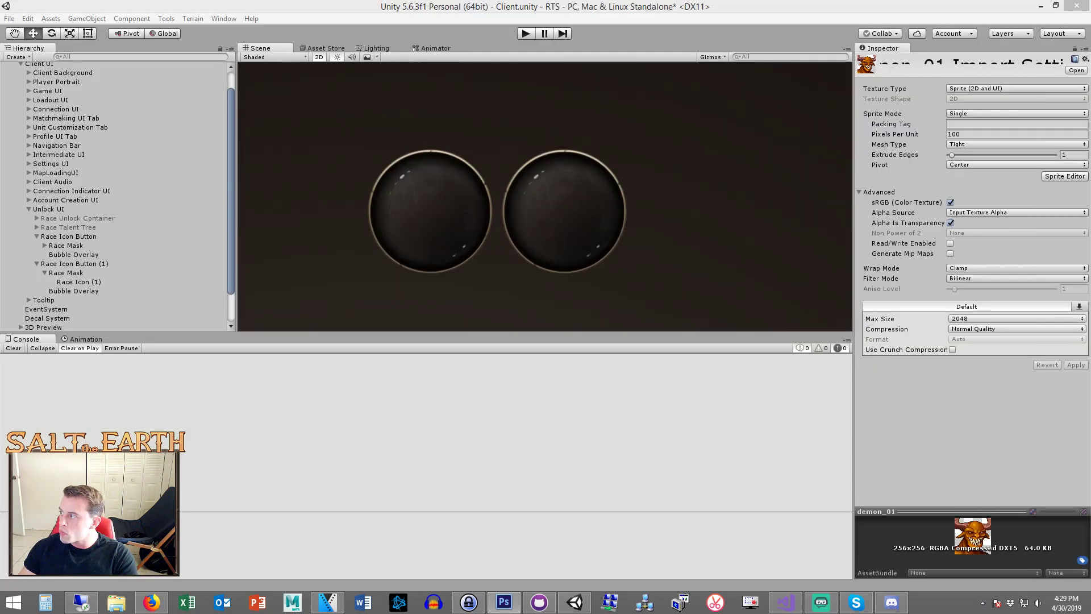
click(1011, 88)
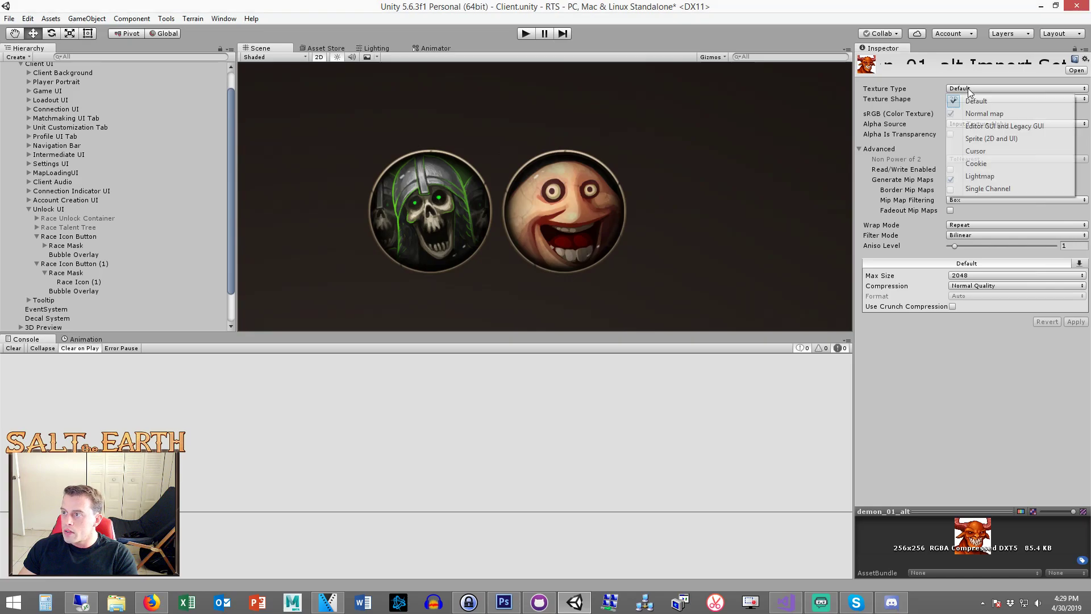
click(989, 139)
click(1076, 366)
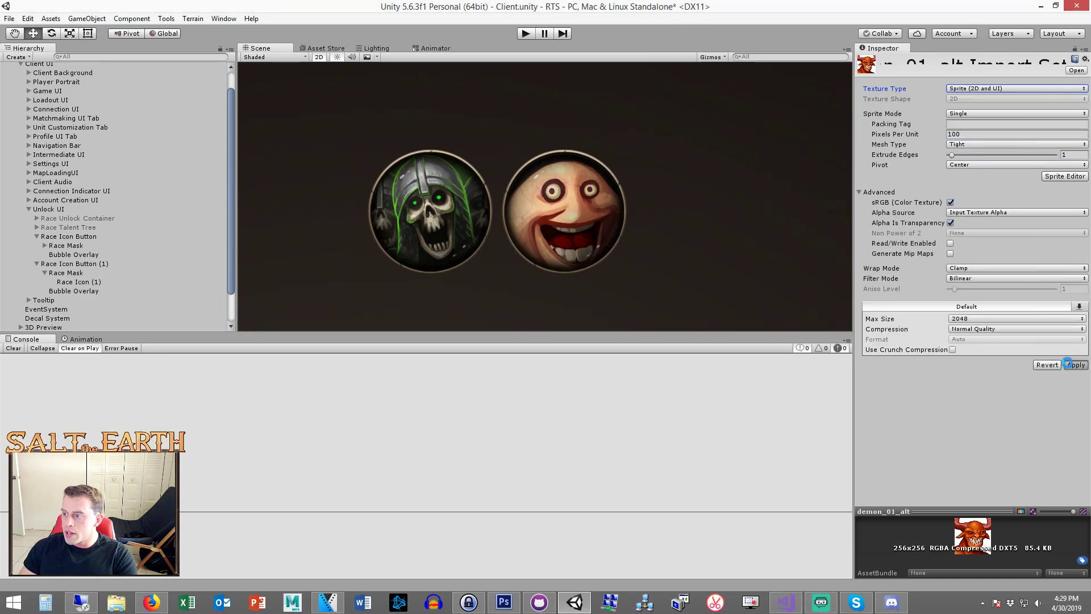
- Assign demon_01_alt as the source image of Race Icon (1) under Race Icon Button (1)
click(128, 281)
drag(1090, 255, 1011, 218)
drag(1090, 256, 1011, 218)
drag(1090, 256, 974, 225)
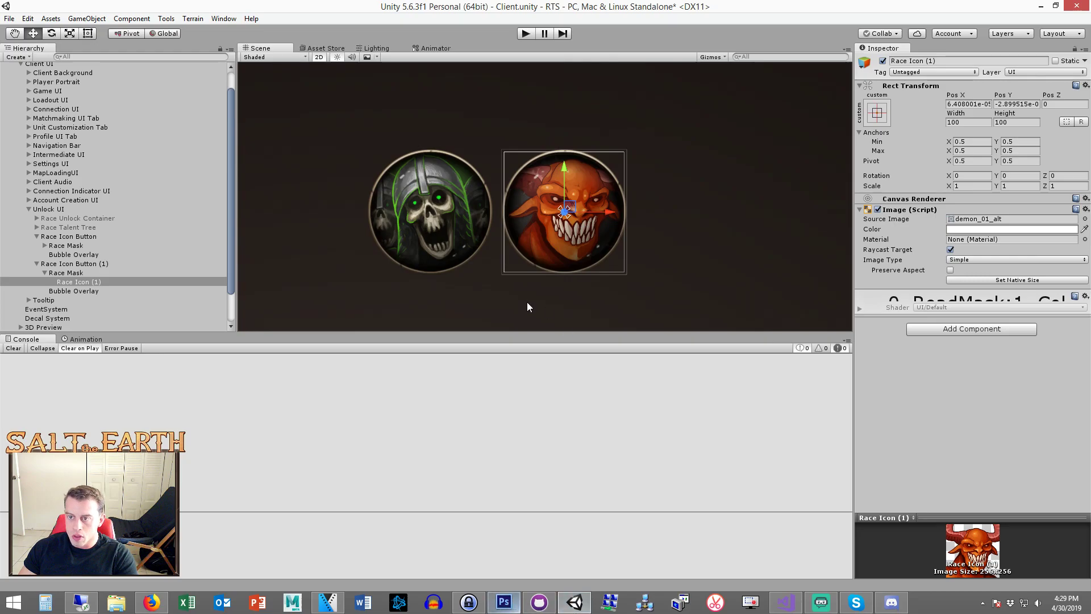
scroll(444, 228, down, 2)
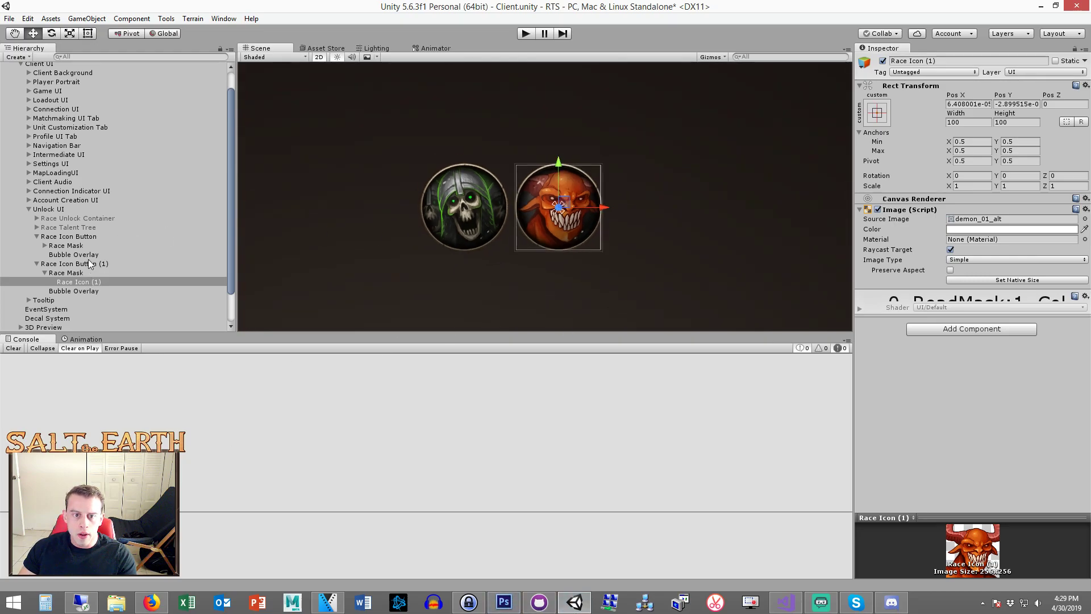
- Expand the Race Mask of the first Race Icon Button and rename its icon object to Race Icon
click(63, 247)
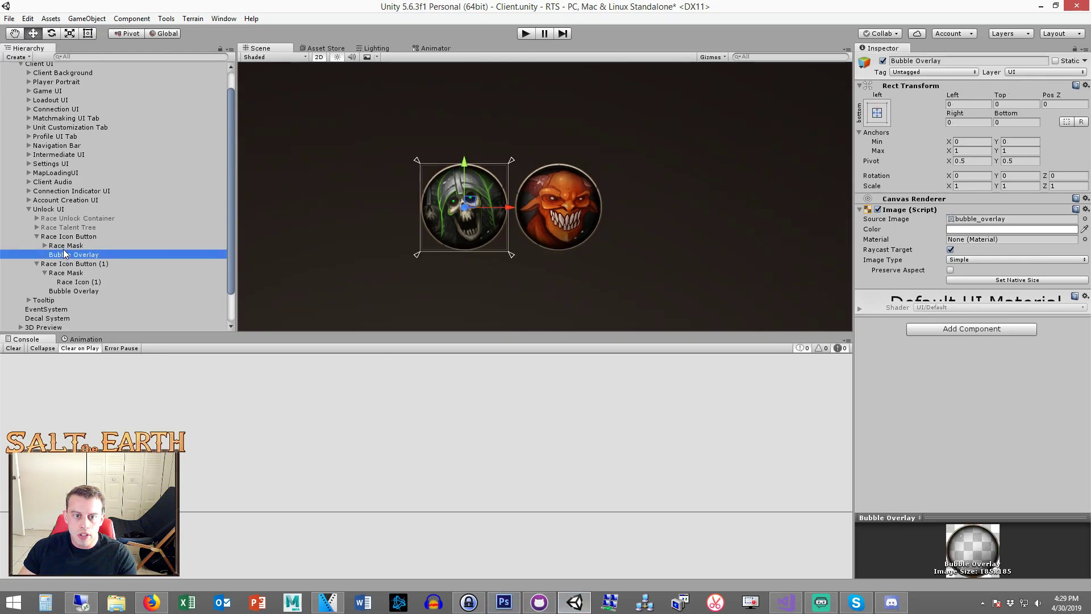
key(Right)
click(87, 254)
key(F2)
text(Race Icon)
key(Return)
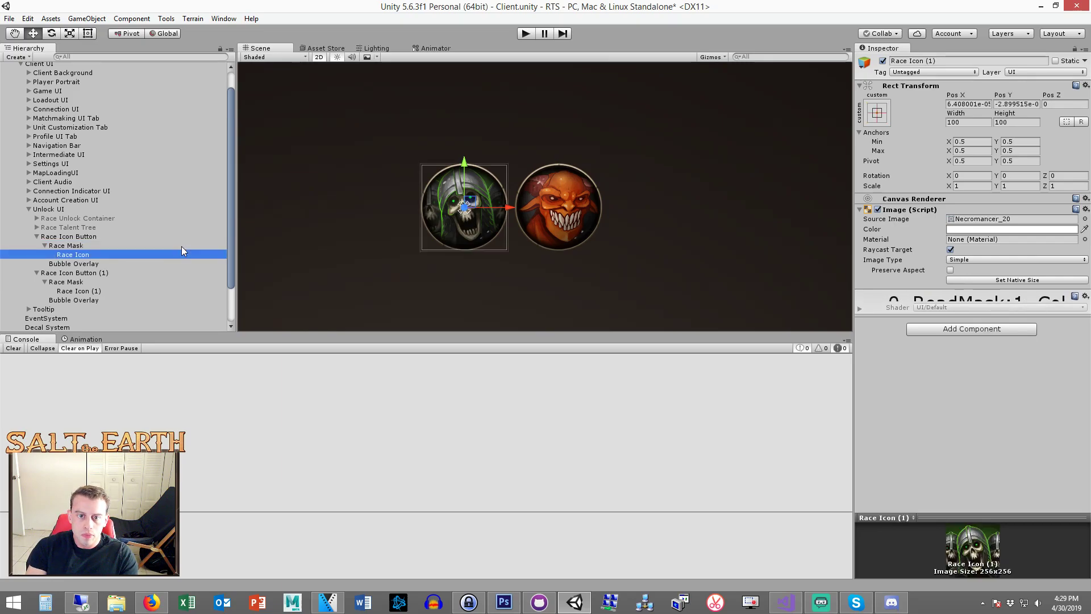
- Rename the icon object under Race Icon Button (1) to Race Icon
click(93, 292)
key(F2)
text(Race Icon)
key(Return)
- Assign skeleton_04 as the source image of the Race Icon under the first Race Icon Button
click(74, 253)
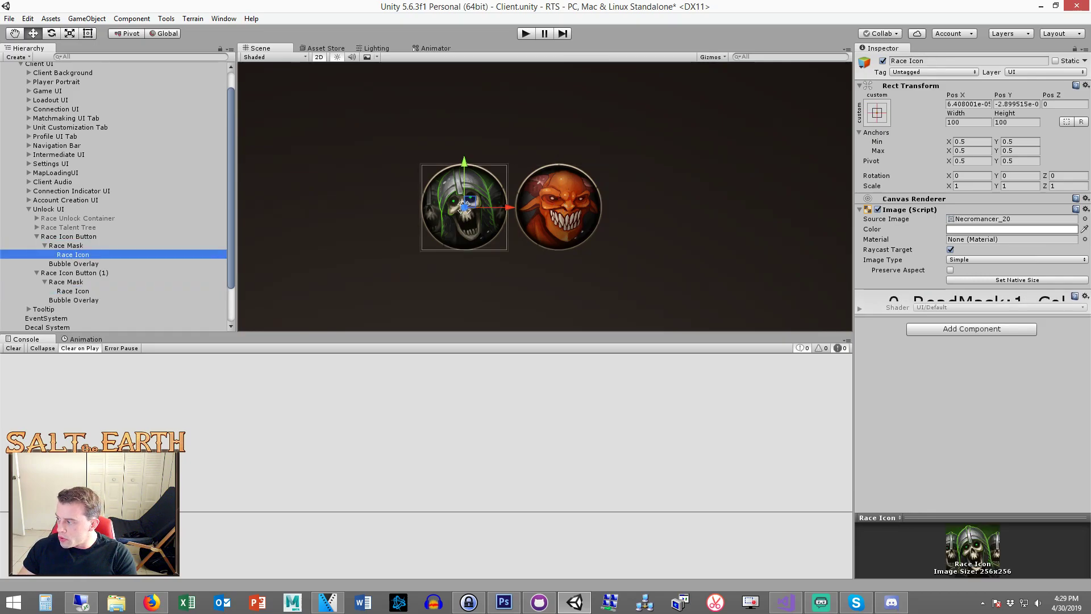
drag(1090, 245, 986, 220)
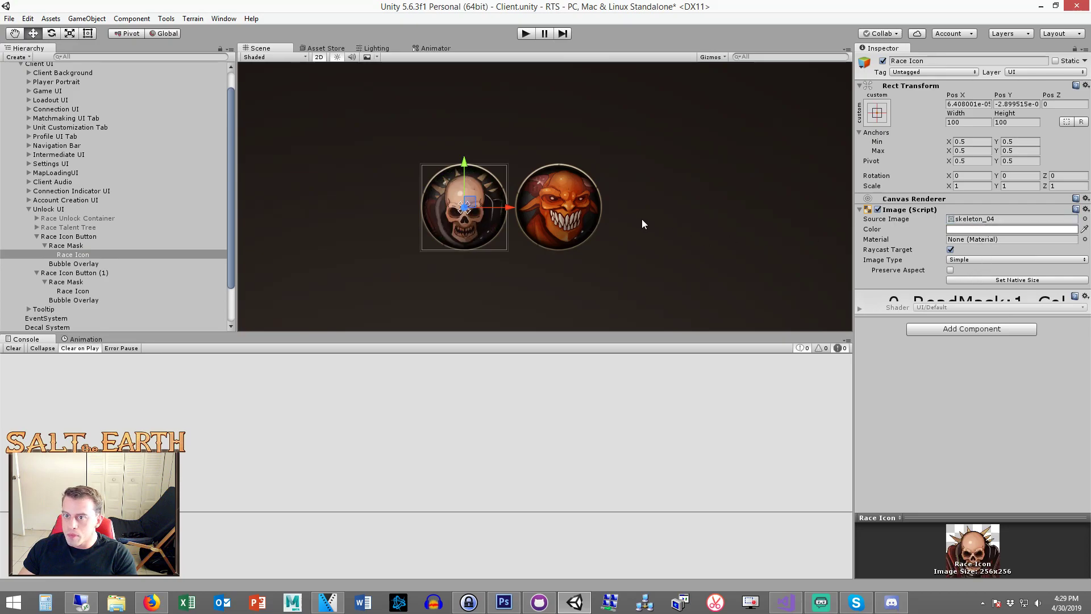
middle_drag(613, 260, 589, 257)
- Duplicate Race Icon Button (1) and move the copy to the right of the demon icon, at about Pos X 261
click(70, 276)
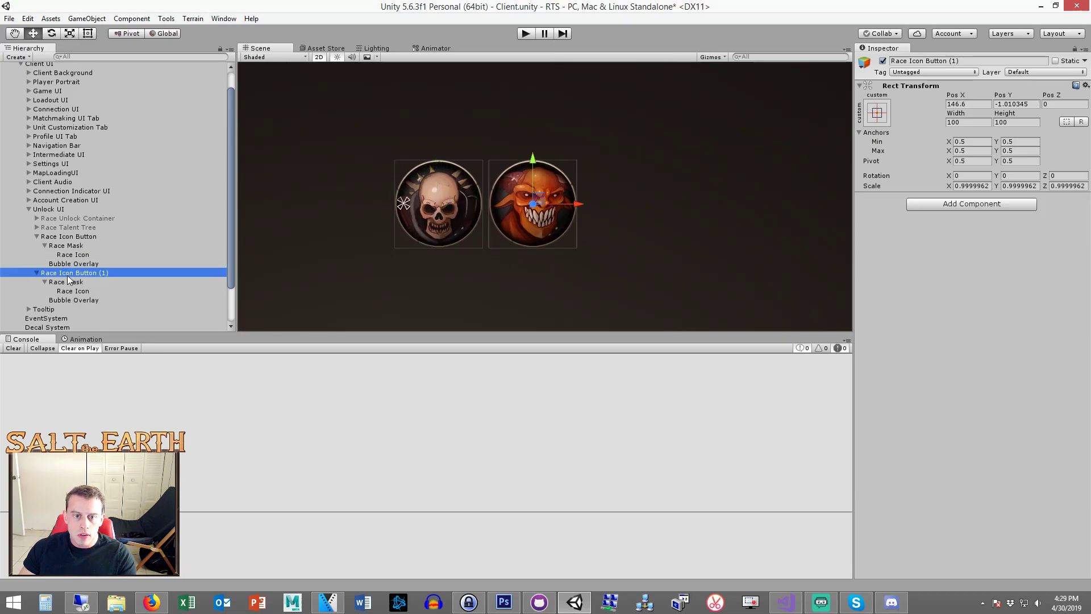
key(ctrl+d)
drag(577, 205, 677, 210)
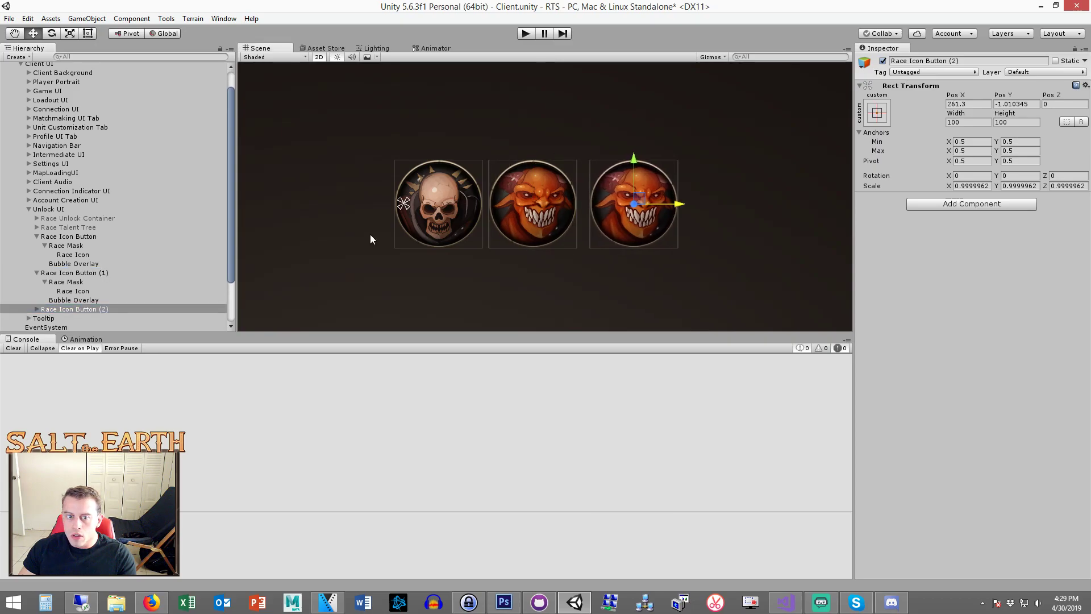
- Expand Race Icon Button (2) and its Race Mask in the hierarchy and select its Race Icon
click(38, 309)
click(36, 309)
click(51, 319)
click(44, 318)
click(68, 327)
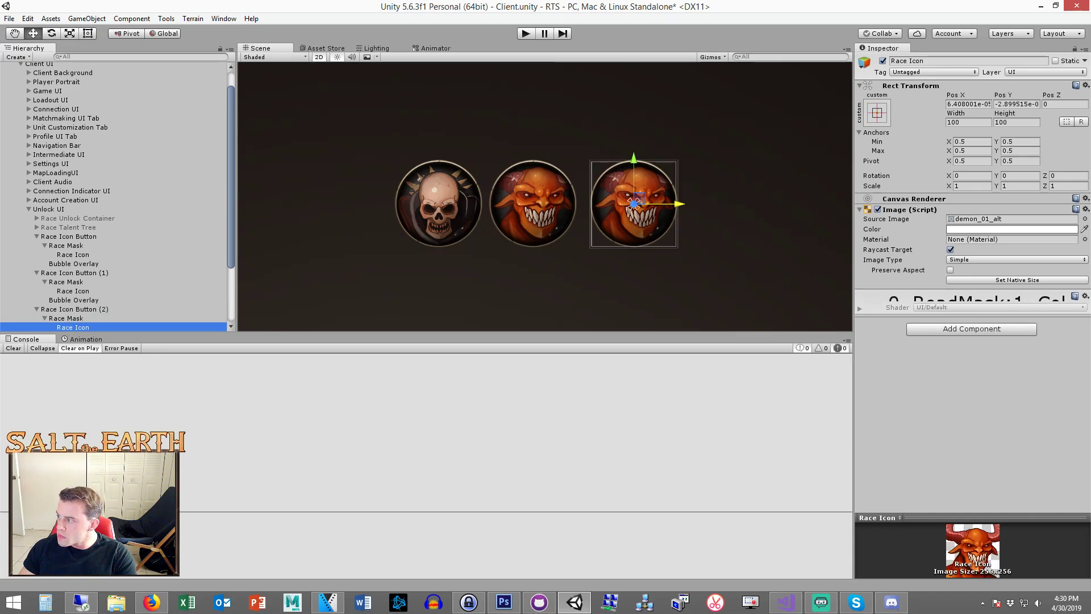
- Switch to Photoshop with orc_02.png open, dismiss the layer style options and add a new layer above the orc artwork
key(alt+Tab)
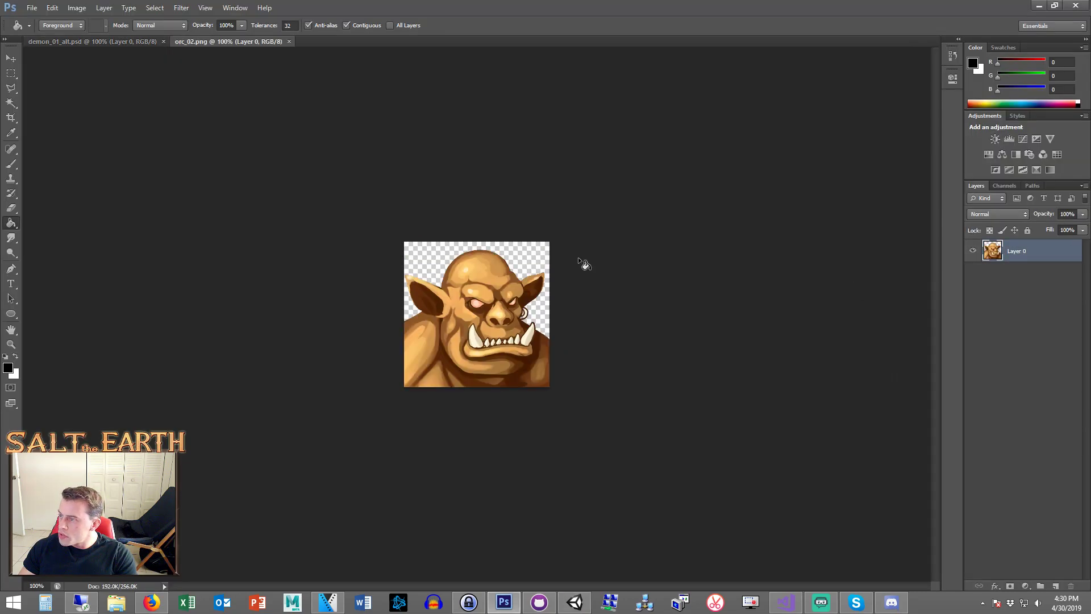
double_click(1035, 257)
key(g)
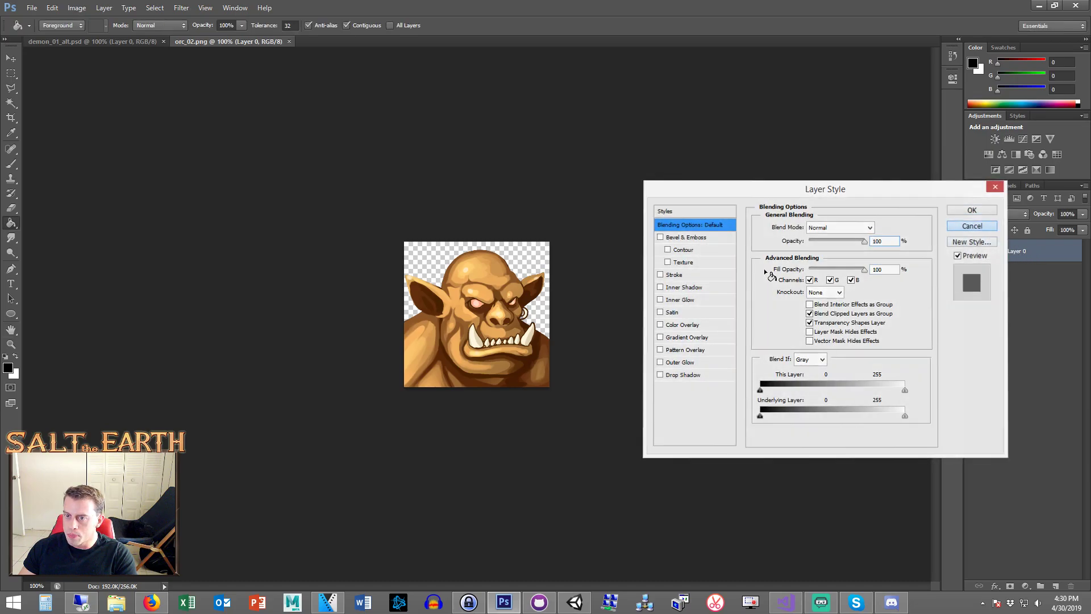
click(972, 226)
click(1056, 586)
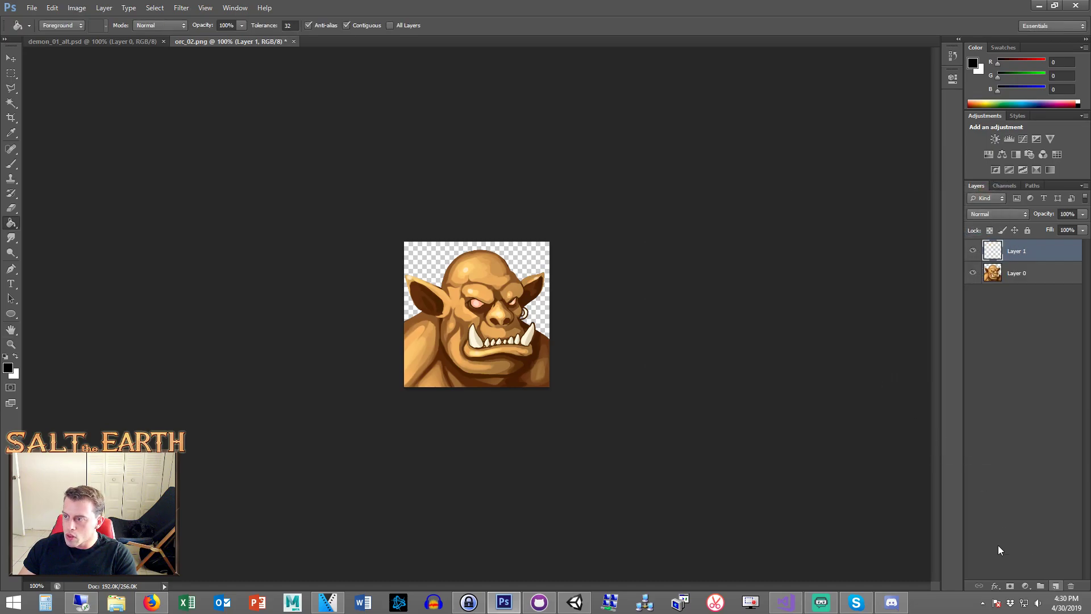
- Set the foreground colour to the bright green 5ac40c
click(13, 366)
click(841, 320)
click(816, 271)
drag(816, 271, 855, 223)
drag(841, 327, 840, 332)
click(820, 259)
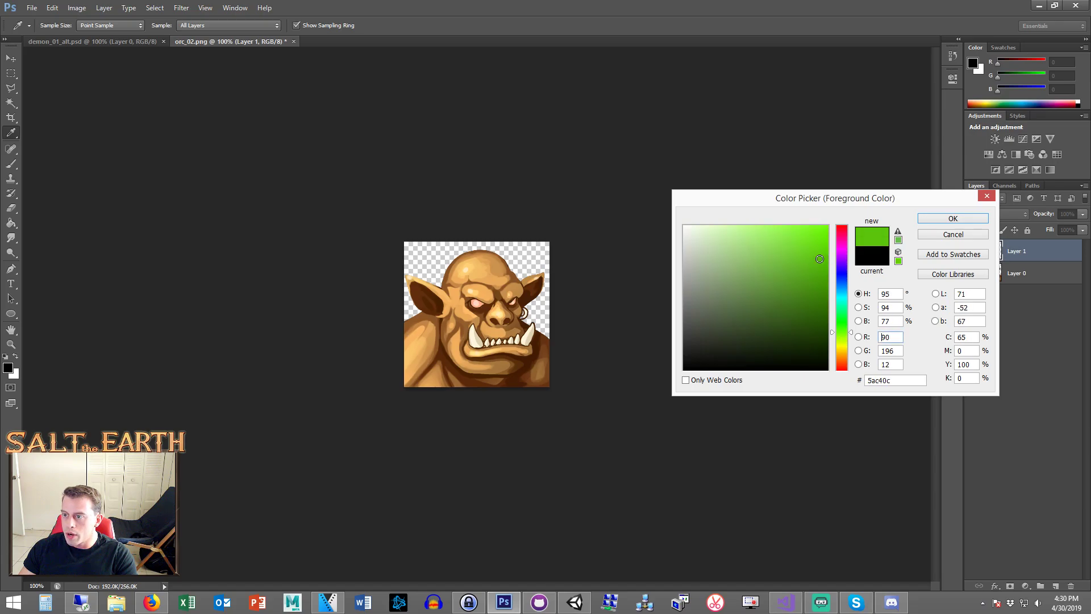
click(937, 220)
key(g)
- Swap the foreground and background colours and set the foreground to a dark green, RGB 31, 93, 16
click(17, 355)
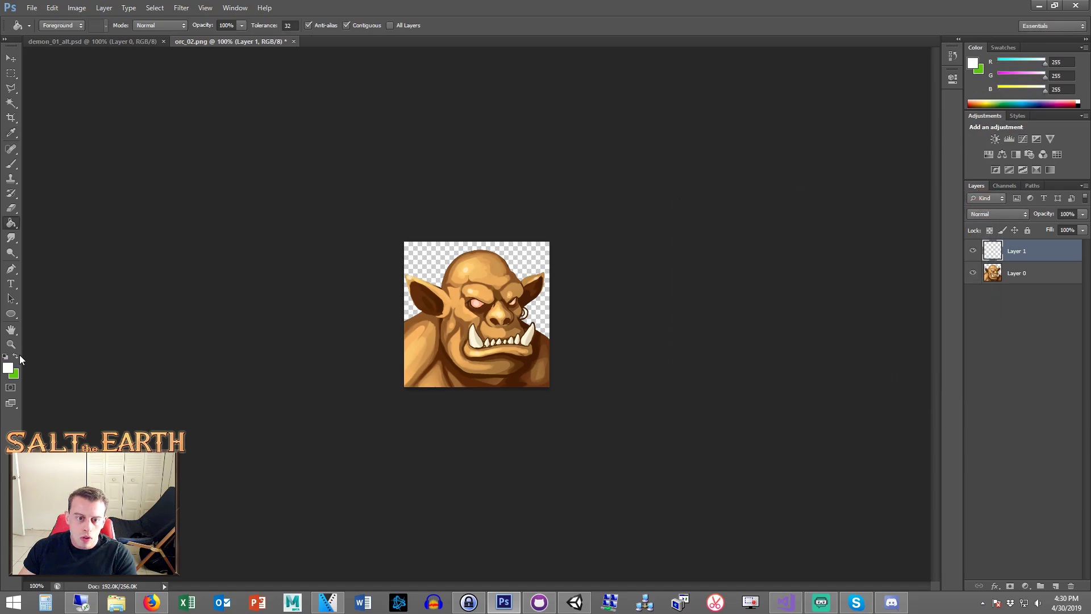
click(8, 368)
click(834, 326)
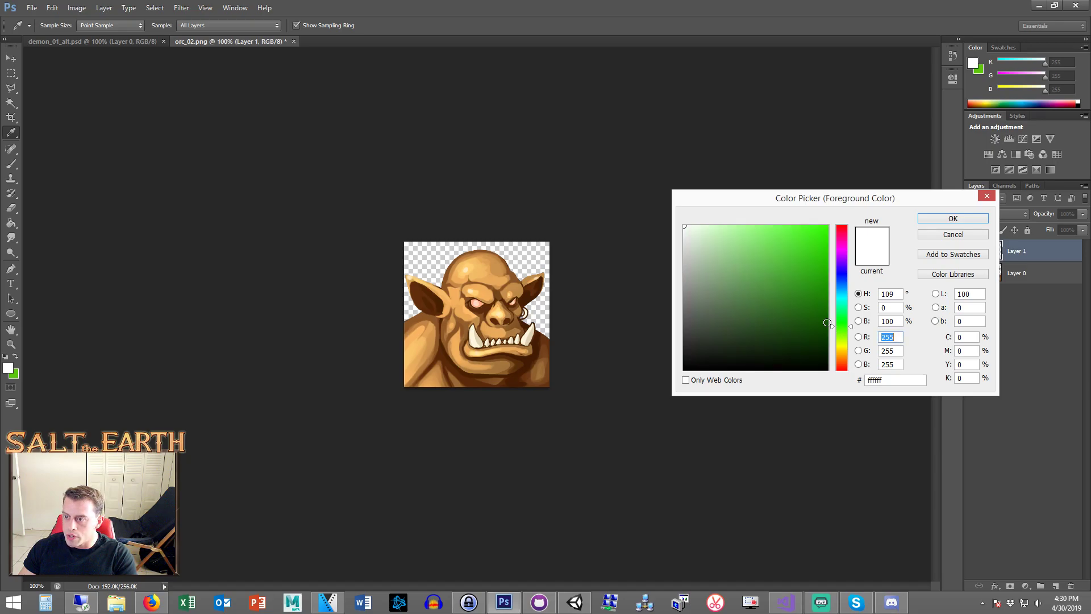
click(802, 324)
click(806, 316)
click(944, 219)
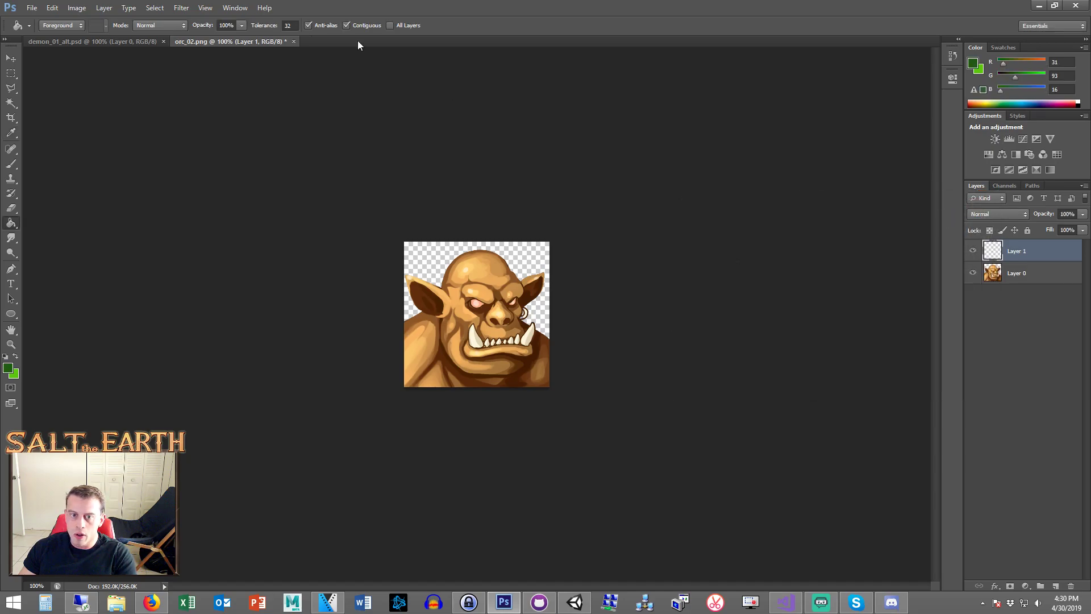
- Render the Clouds filter on the new layer using the two greens
click(188, 7)
mouse_move(301, 165)
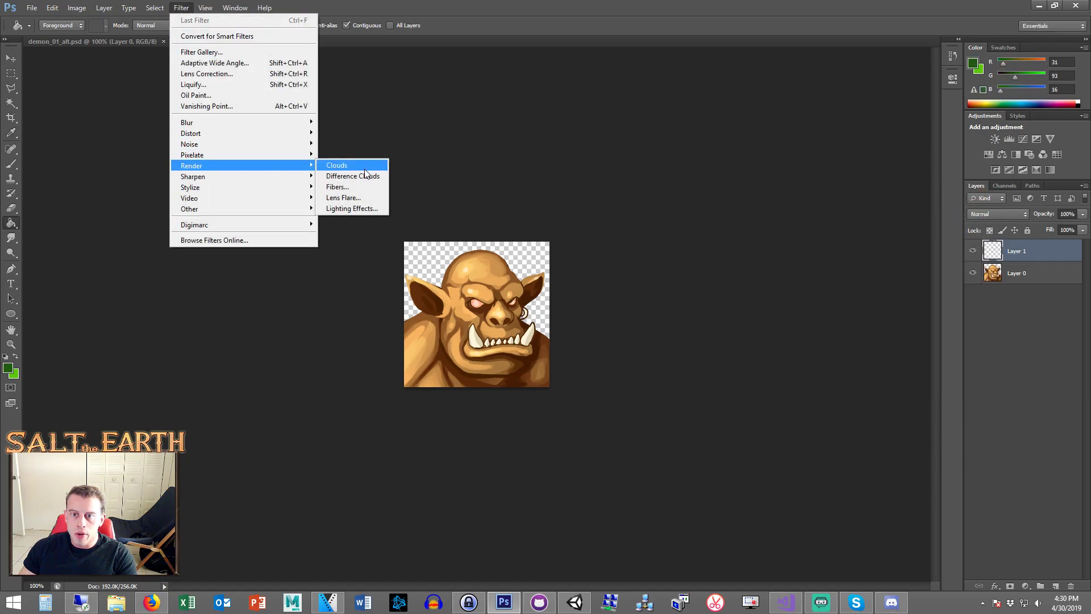
click(364, 166)
- Set the green cloud layer's blend mode to Color and its opacity to 55%
click(997, 214)
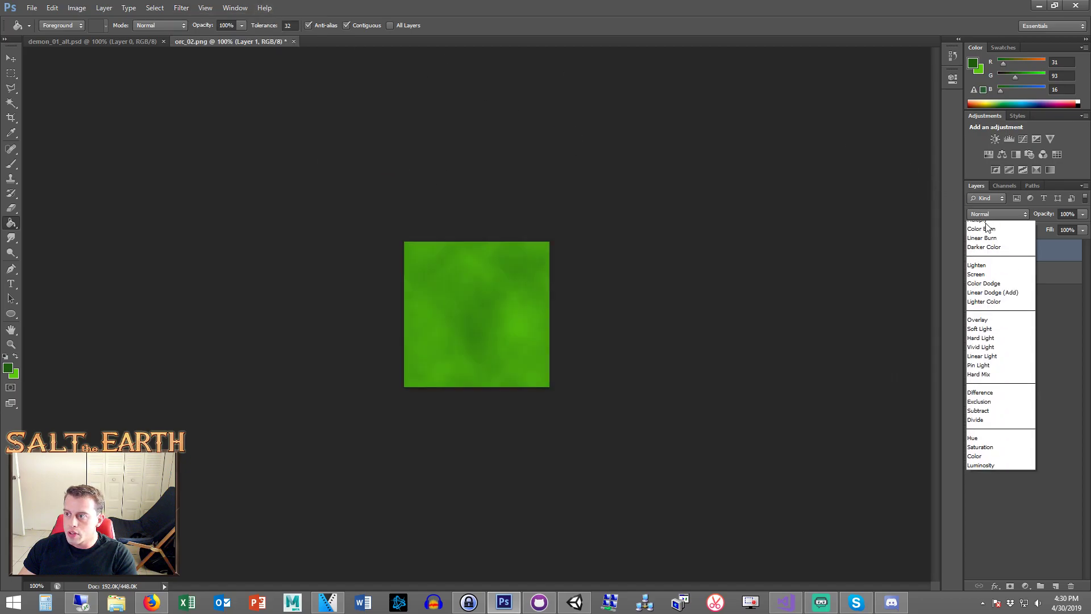
click(990, 498)
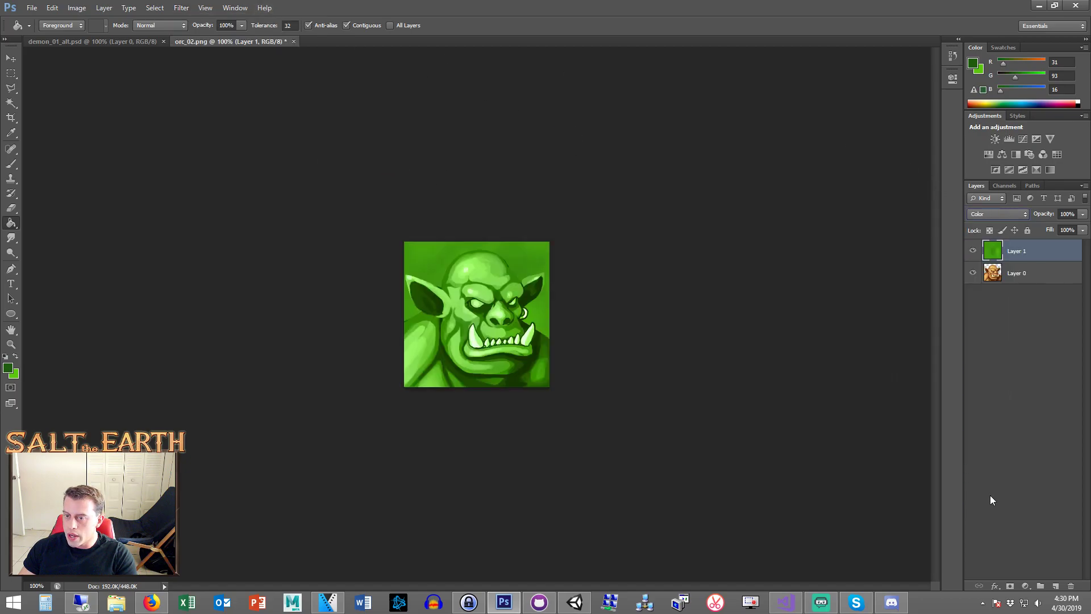
click(1083, 214)
drag(1064, 226, 1059, 227)
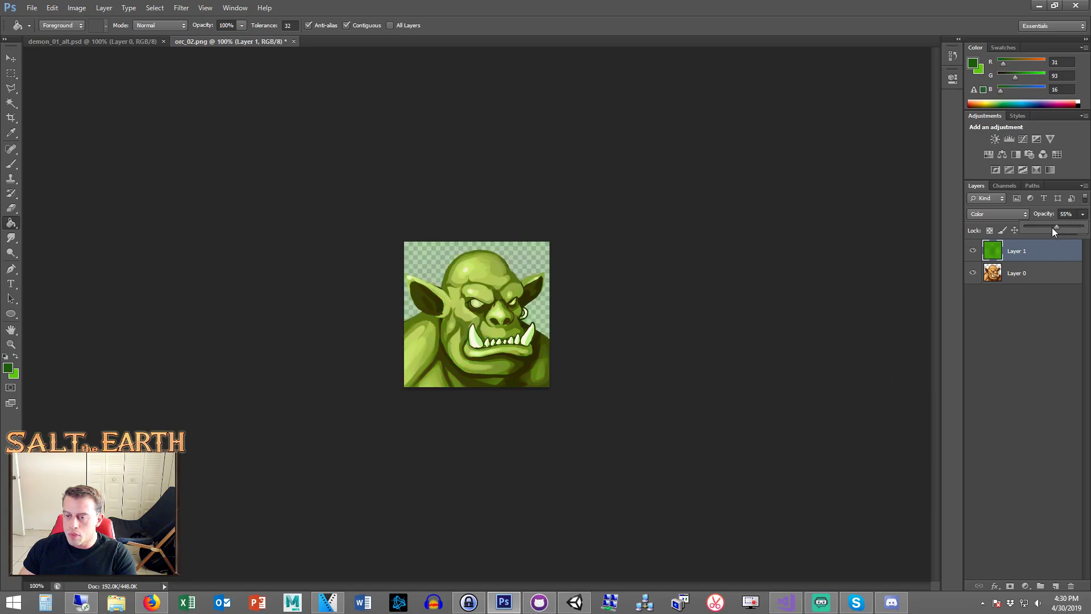
- Delete the green cloud layer above the orc artwork
double_click(1051, 251)
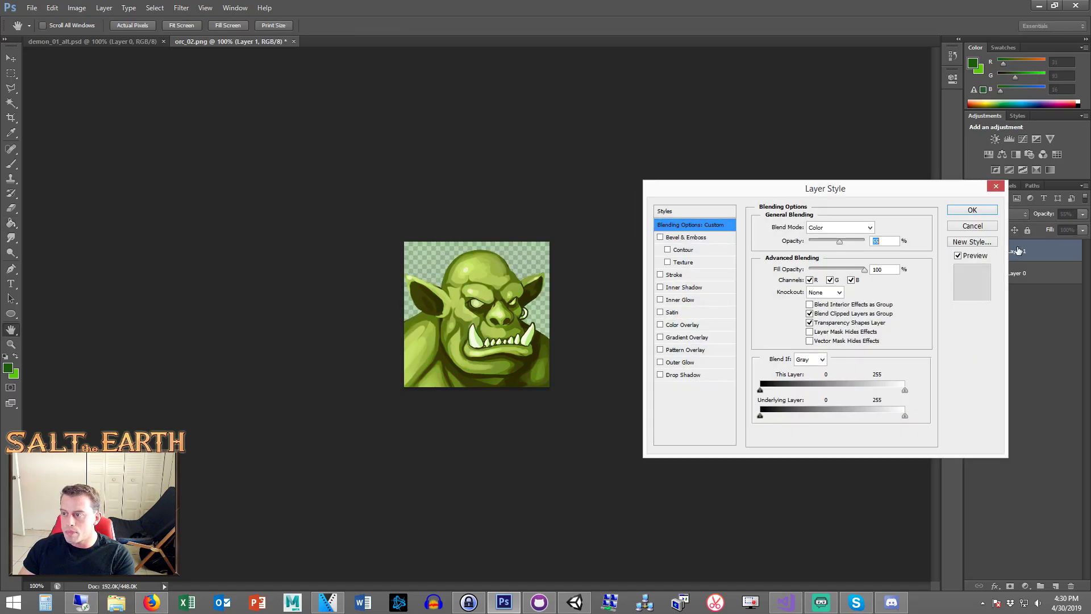
click(972, 226)
key(Delete)
- Add a Color Overlay to the orc layer using the Saturation blend mode and the bright green 5aff00
double_click(1045, 251)
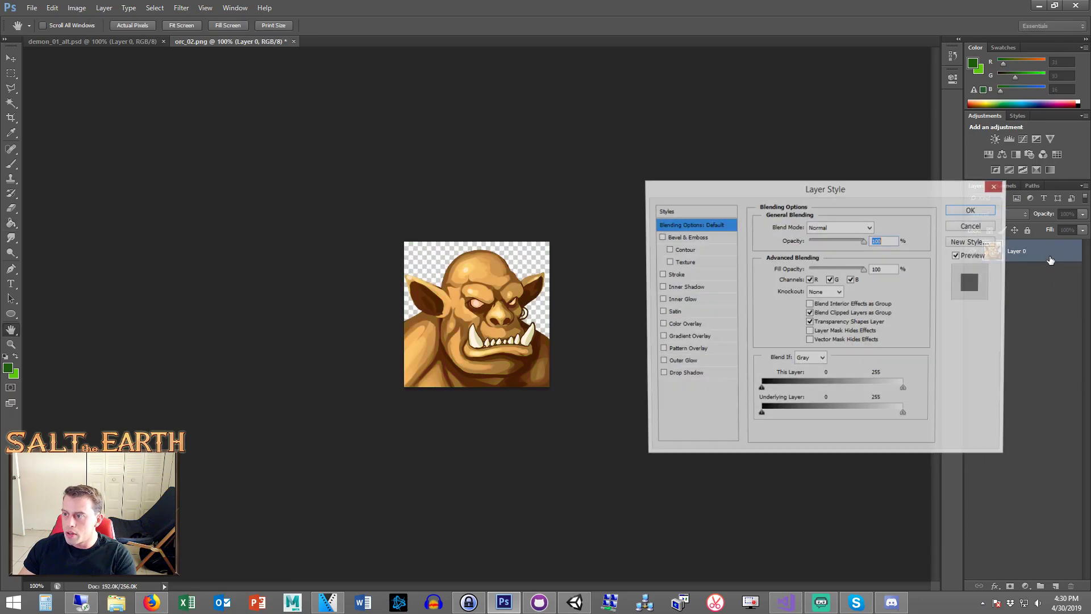
click(684, 324)
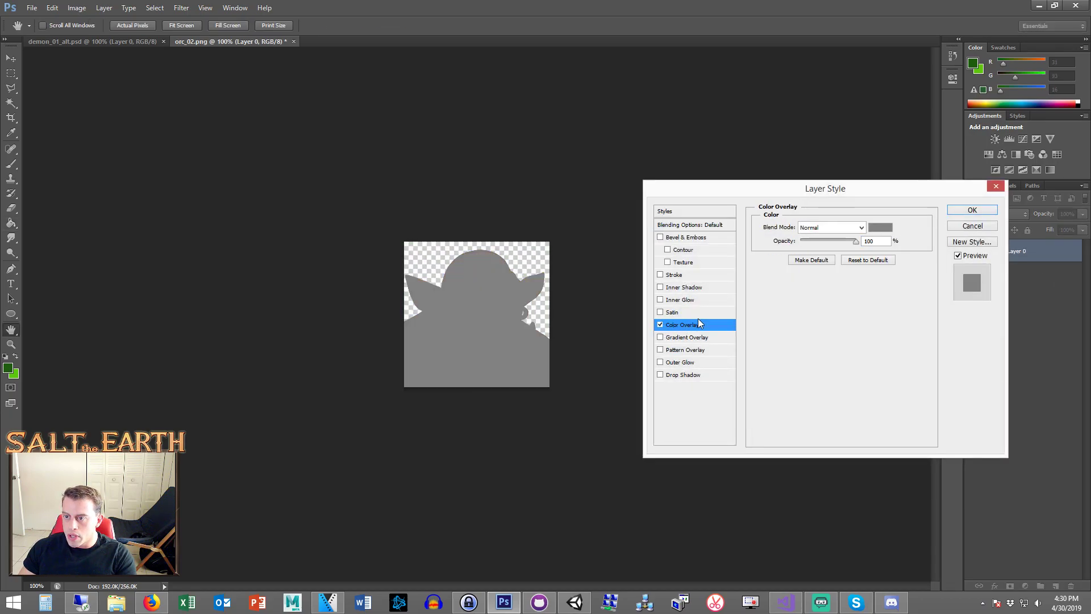
click(831, 227)
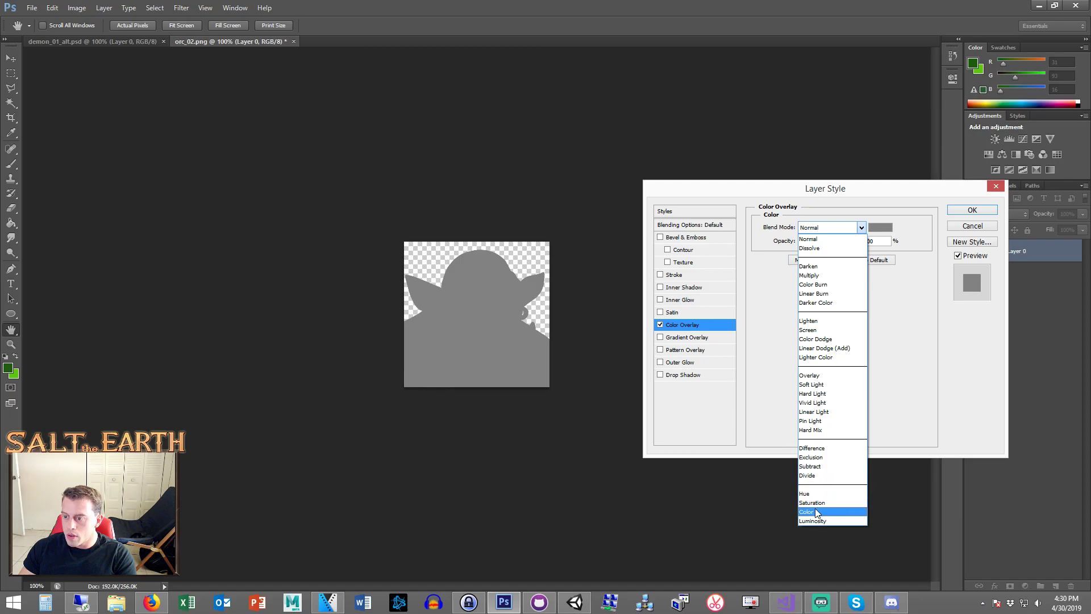
click(813, 503)
click(880, 227)
click(841, 331)
click(825, 256)
click(937, 220)
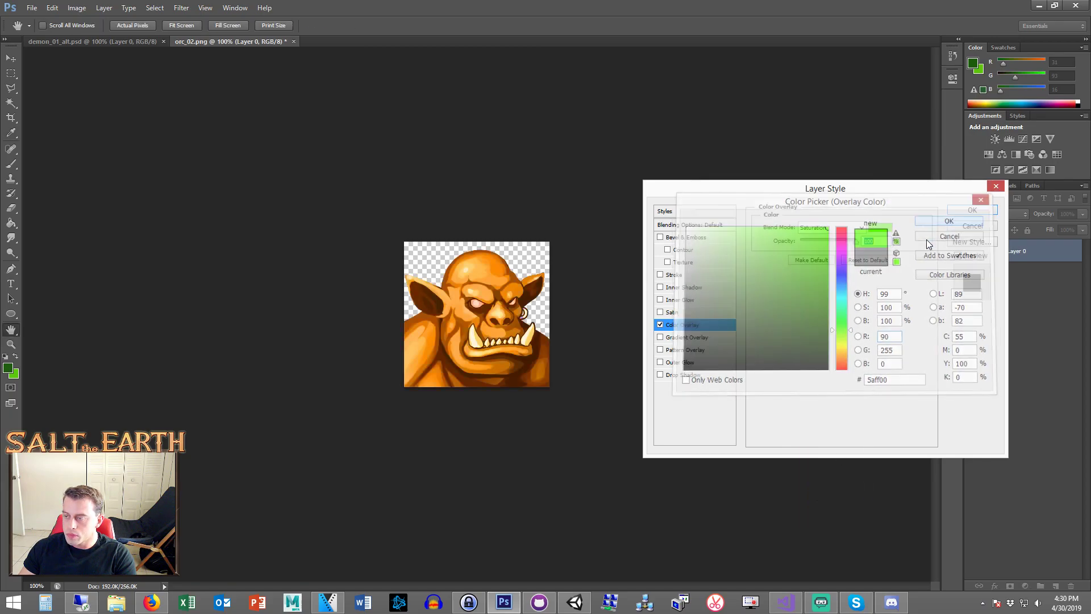
- Change the orc's Color Overlay to the Color blend mode with a darker green at roughly half opacity and apply it
click(834, 227)
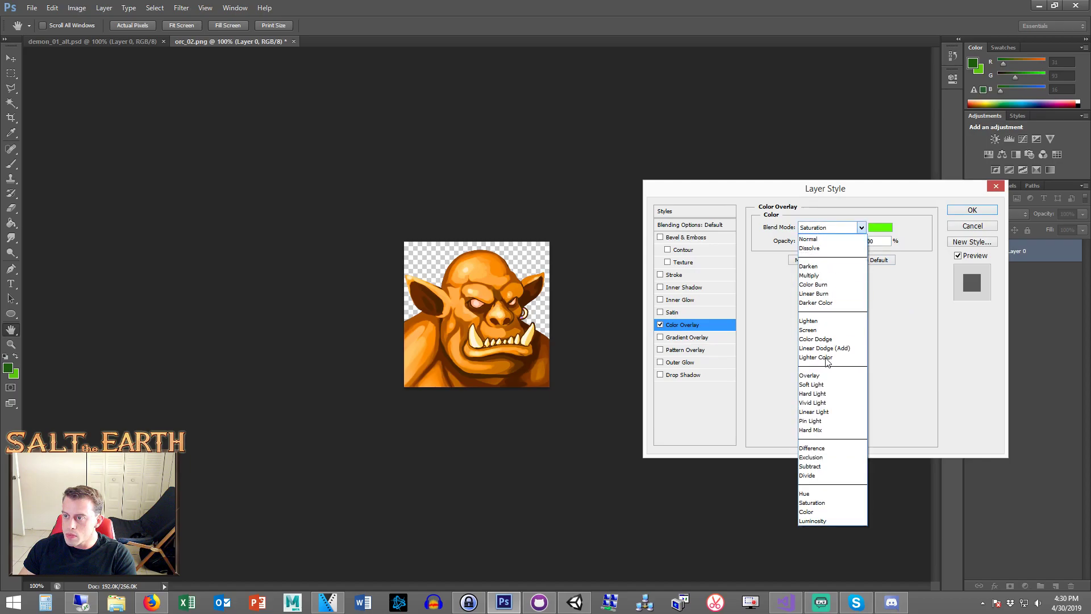
click(813, 516)
click(880, 232)
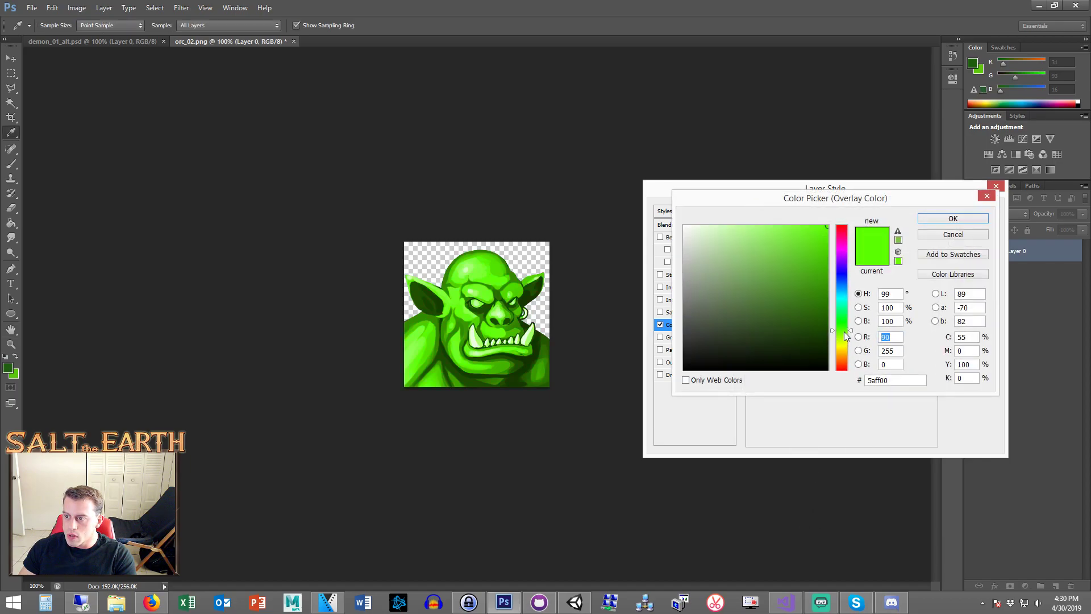
drag(811, 312, 827, 296)
click(952, 218)
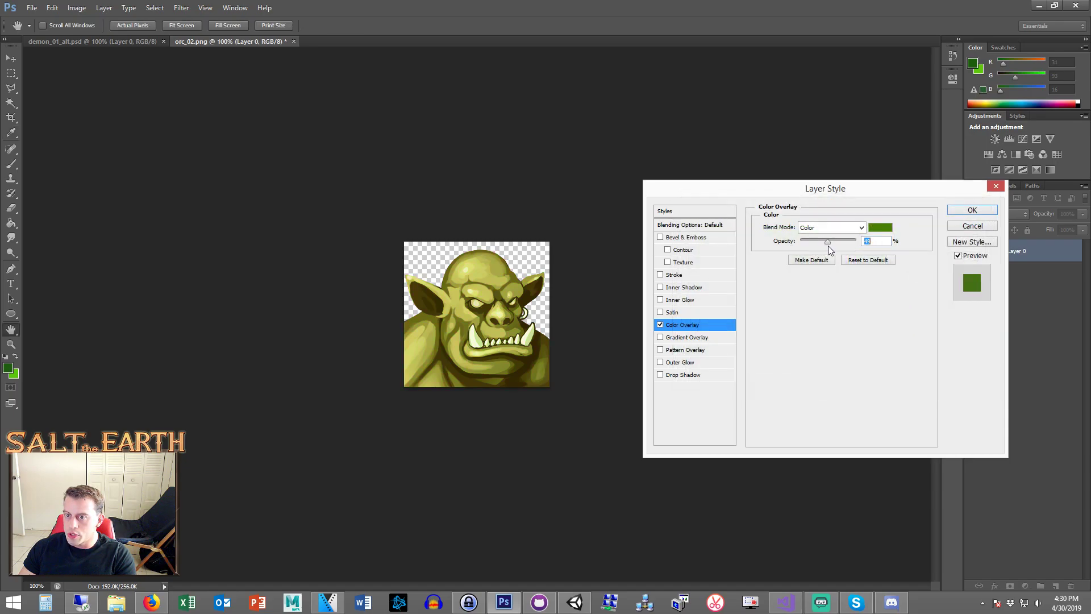
click(970, 210)
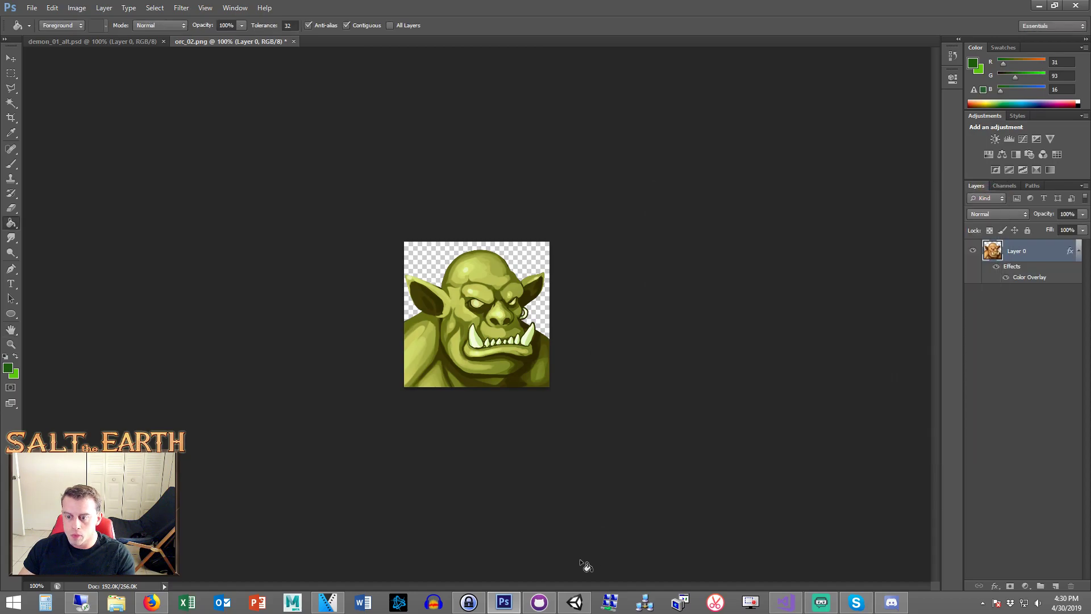
- Start saving the recoloured orc as the Photoshop file orc_02.psd in the Creatures folder
key(ctrl+s)
click(574, 602)
click(503, 602)
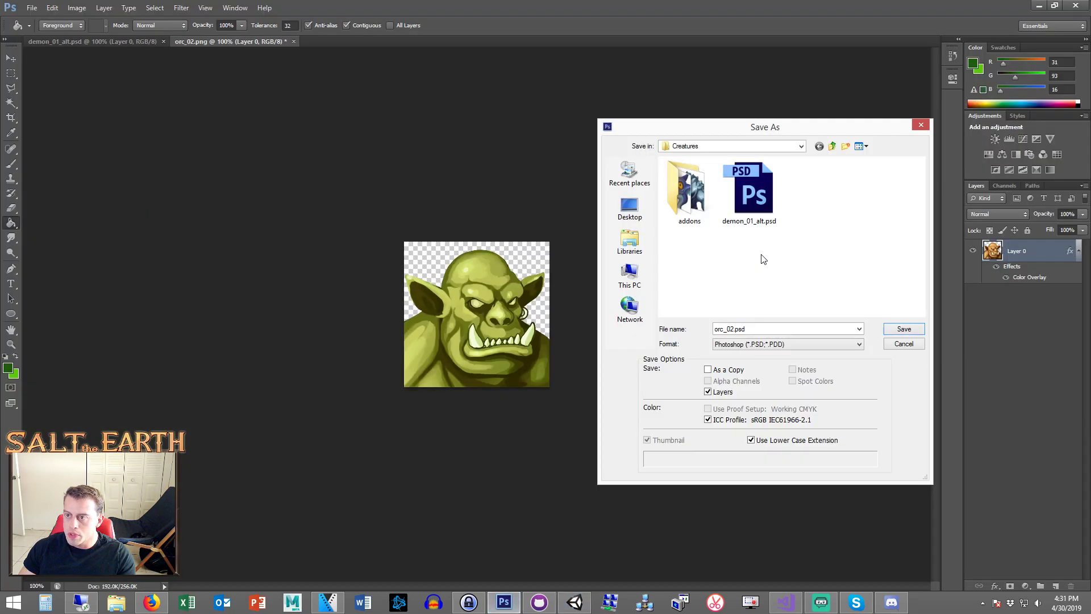
- Save the green-tinted orc image as orc_02_alt.psd in the Creatures folder and return to Unity
key(Right)
text(_alt)
key(Return)
key(Return)
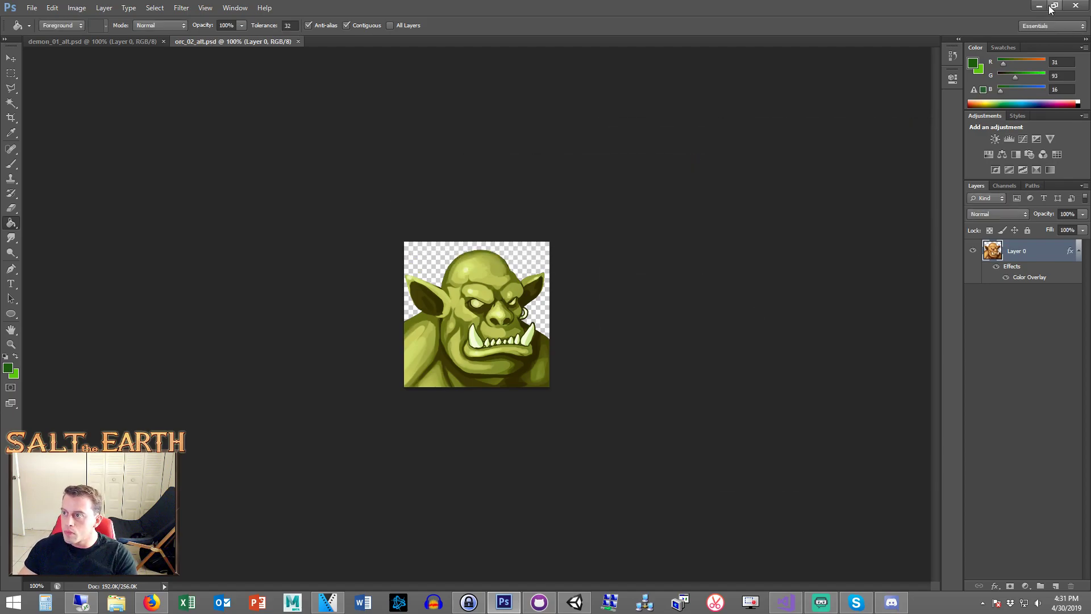
click(1040, 5)
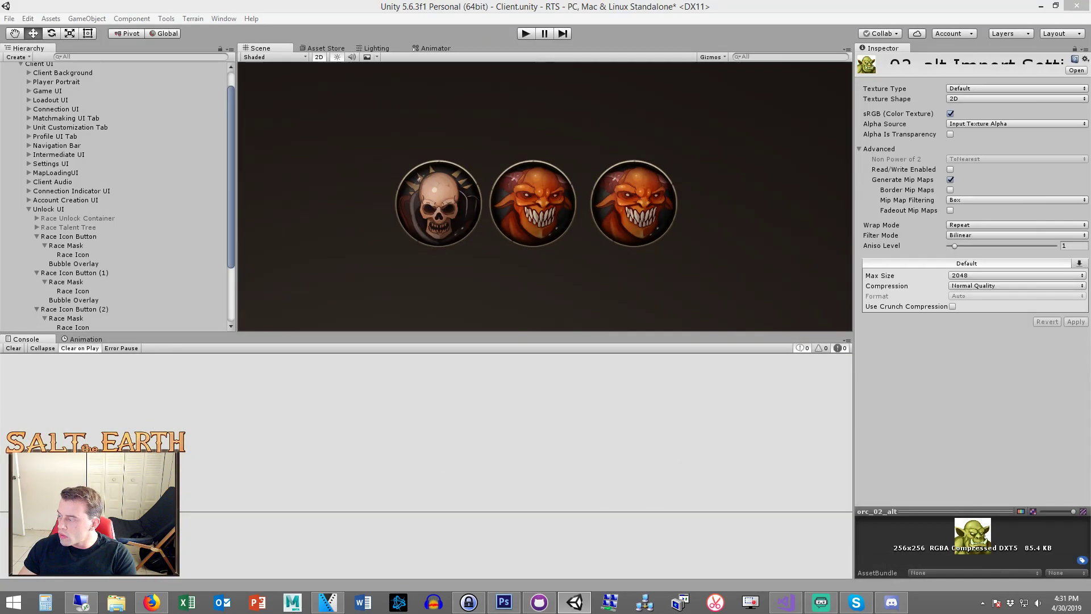
- Set the texture type of orc_02_alt to Sprite (2D and UI) and apply the import settings
click(997, 90)
click(992, 138)
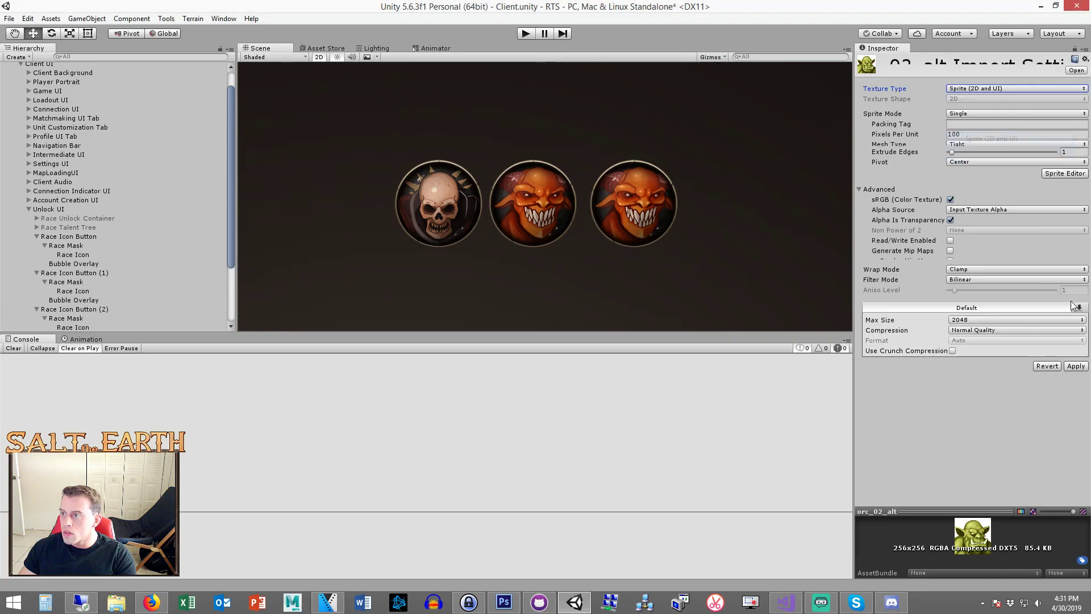
click(1076, 366)
- Set the source image of the third button's Race Icon to orc_02_alt and compare it with the skeleton icon
click(73, 327)
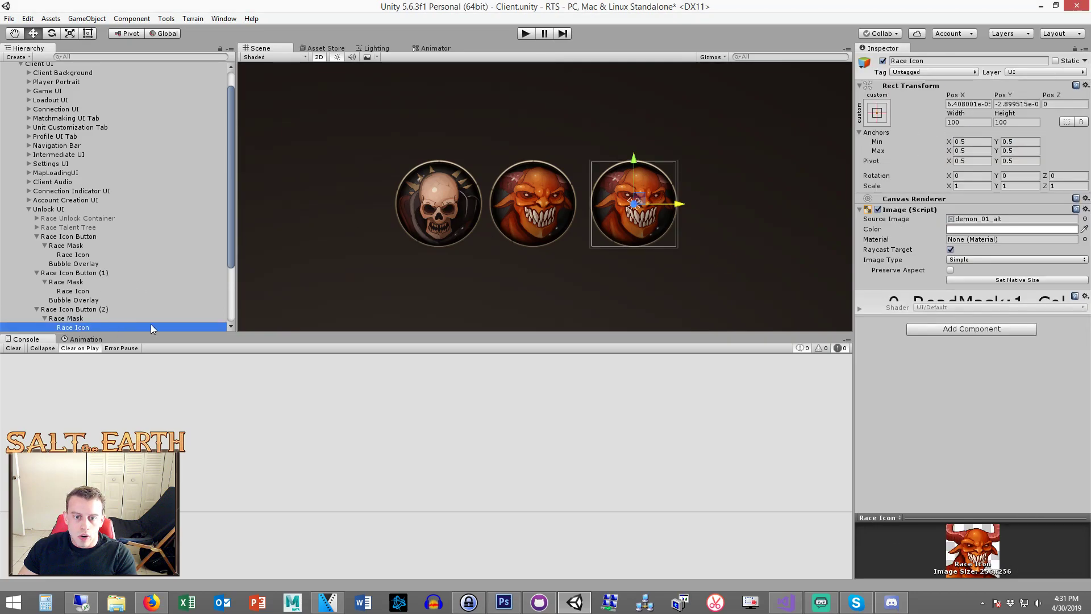
drag(1090, 220, 994, 220)
drag(1090, 221, 993, 223)
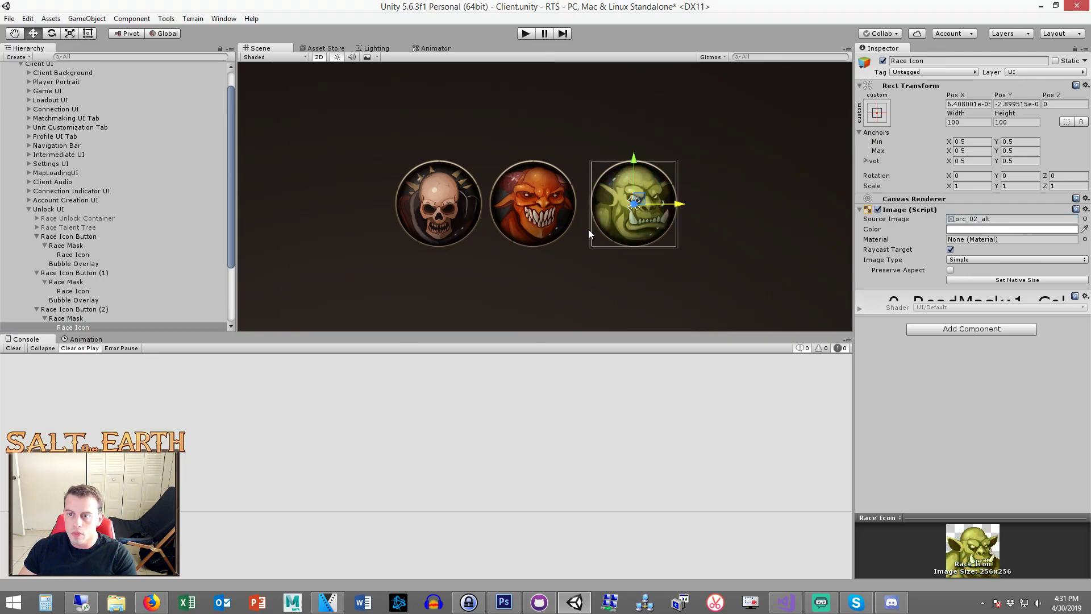
click(137, 254)
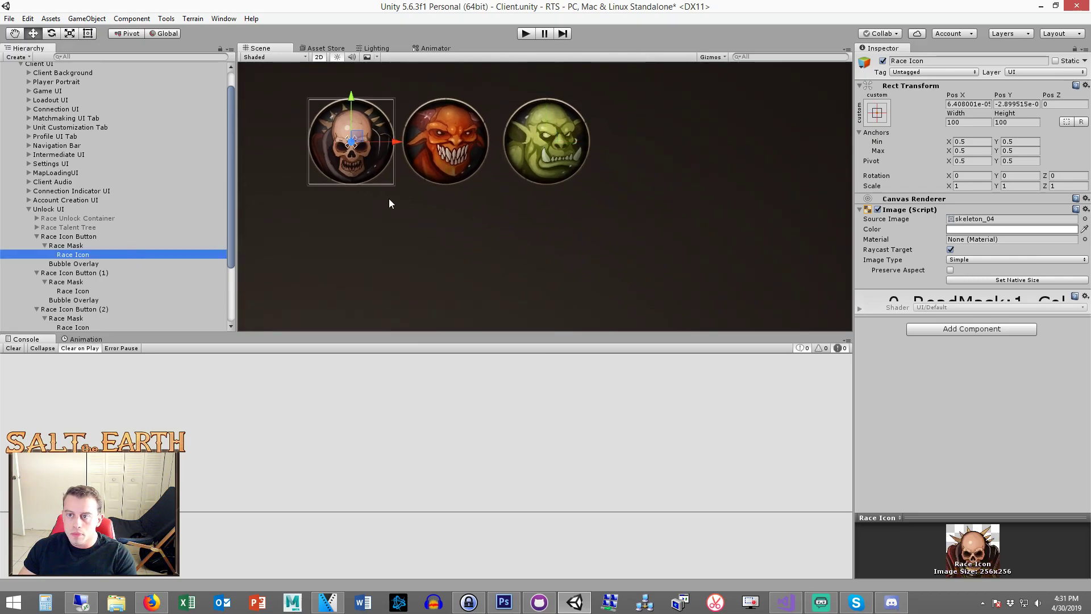
scroll(421, 208, up, 2)
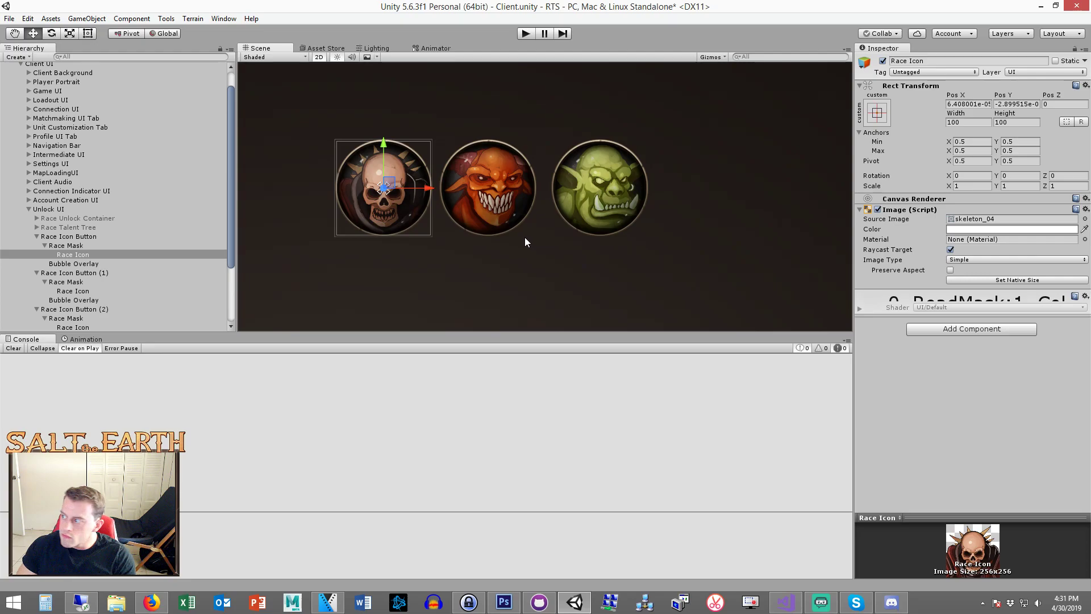
- Save the scene and set the source image of the third button's Race Icon to orc_03
double_click(599, 188)
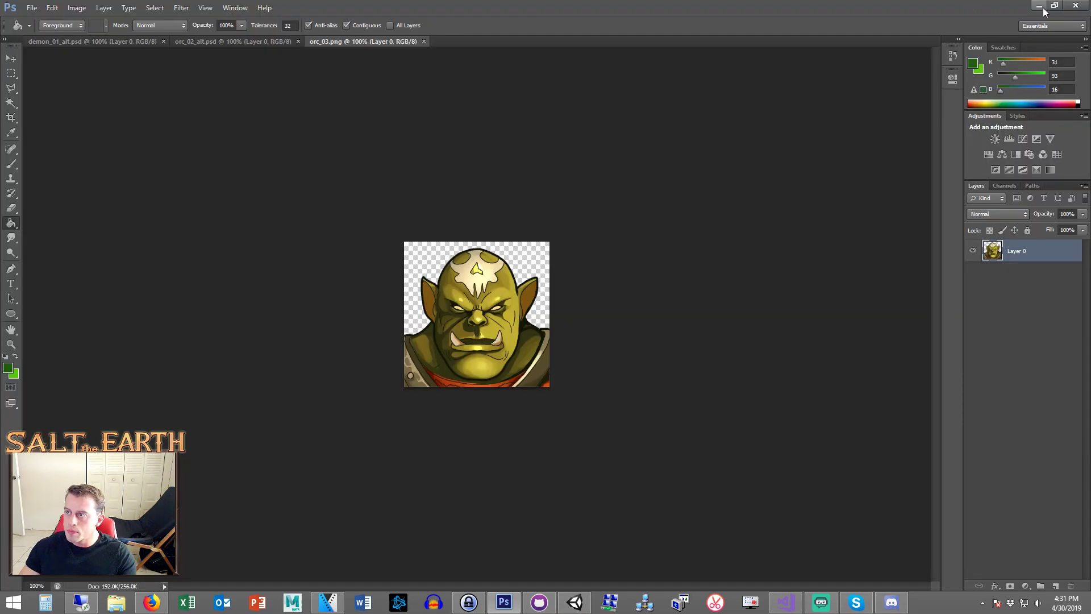
click(1039, 6)
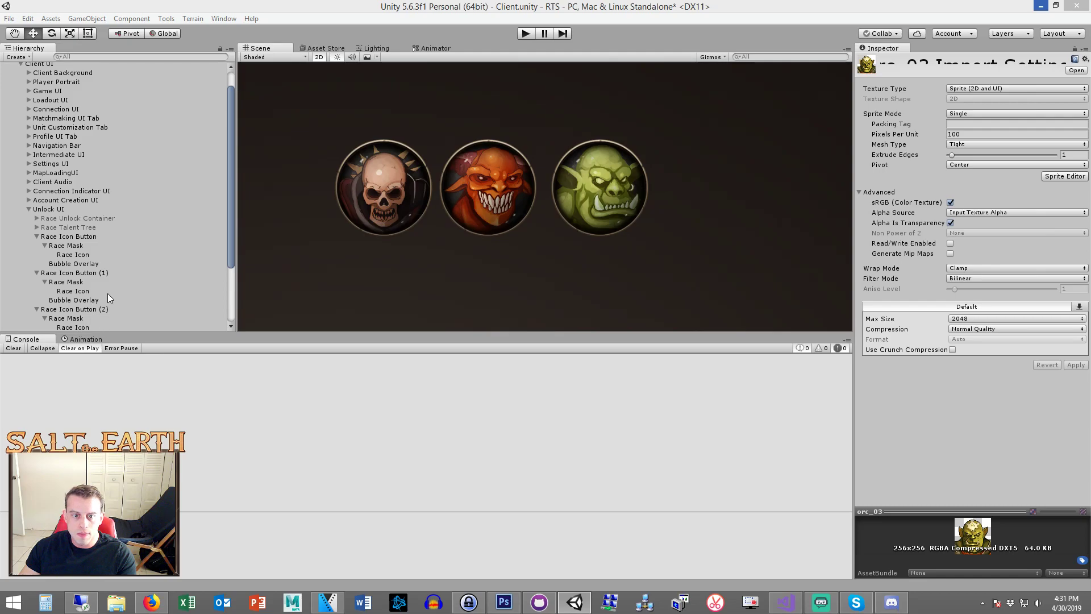
scroll(110, 299, down, 3)
click(77, 293)
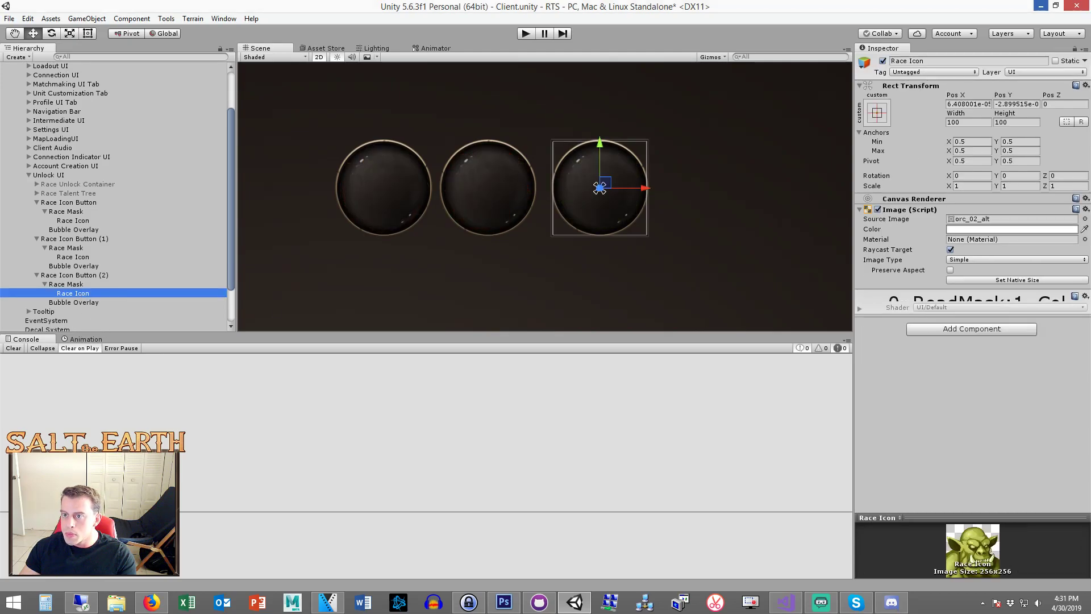
key(ctrl+s)
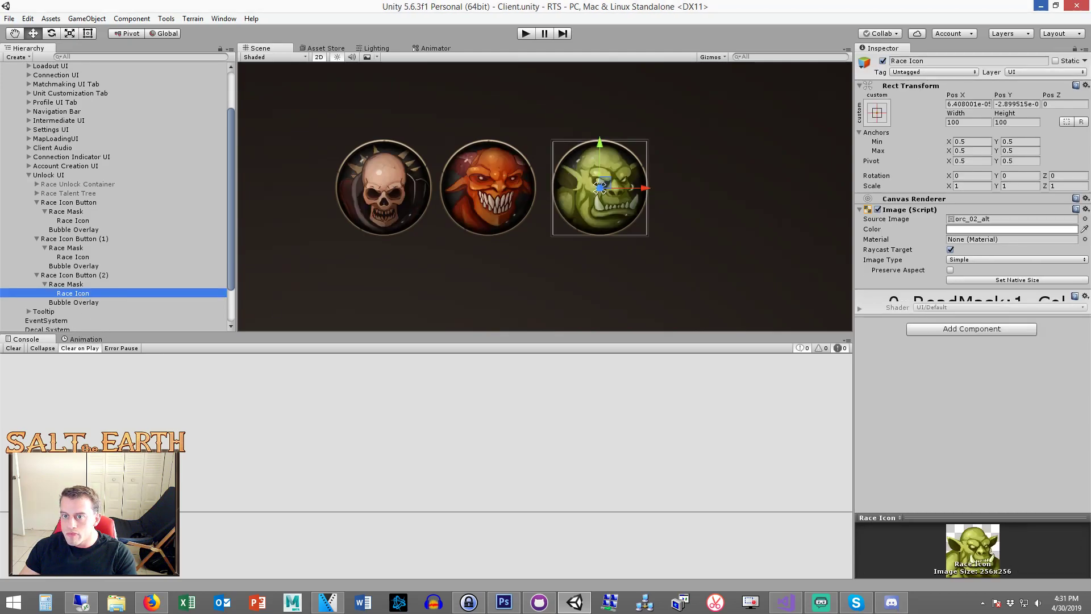
drag(1069, 214, 984, 221)
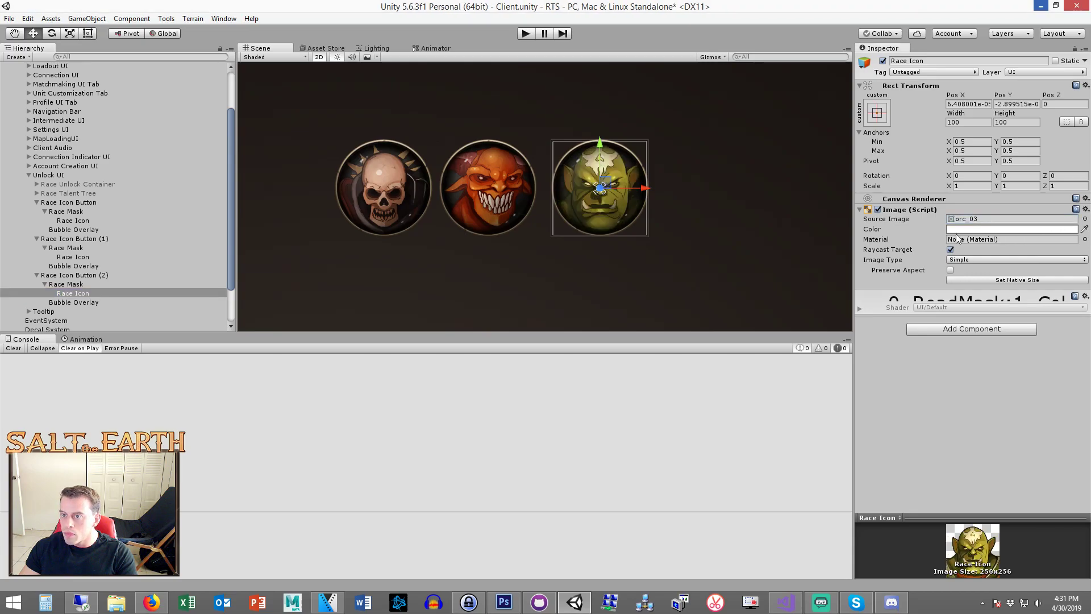
click(80, 183)
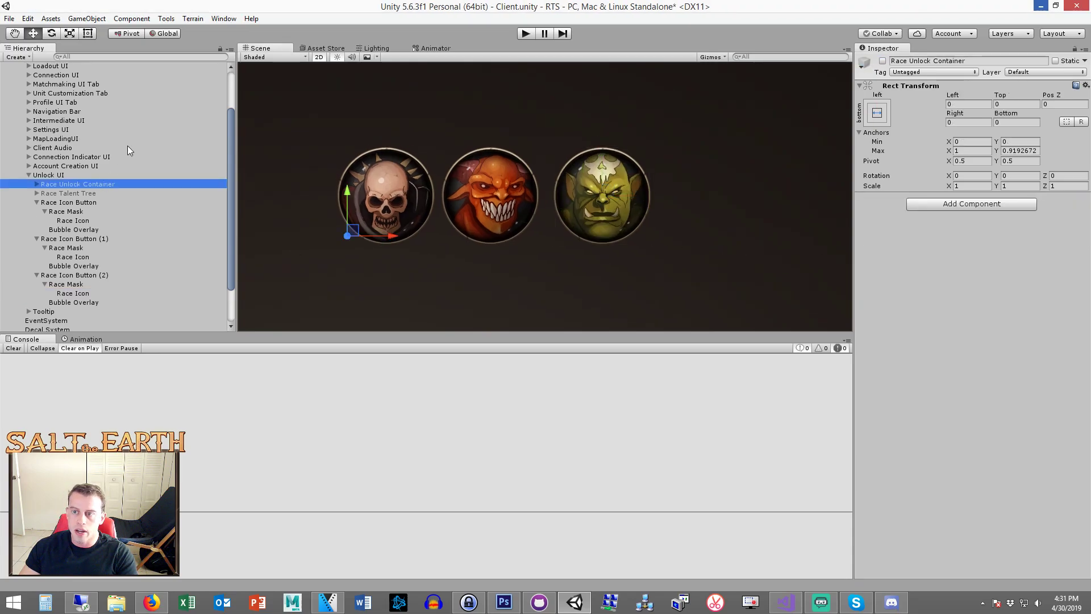
click(124, 147)
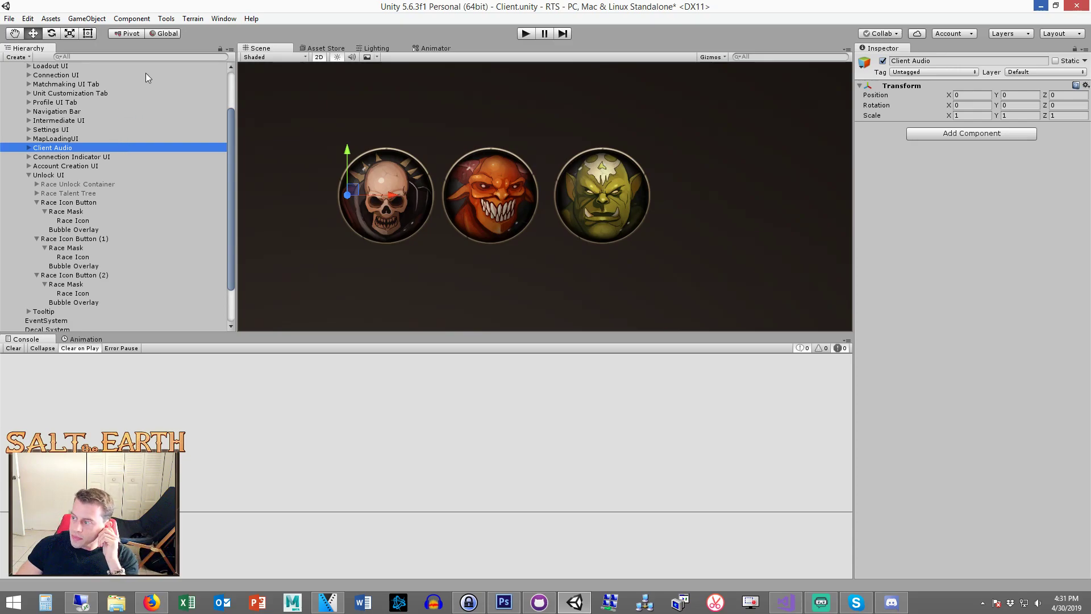
middle_drag(422, 177, 427, 177)
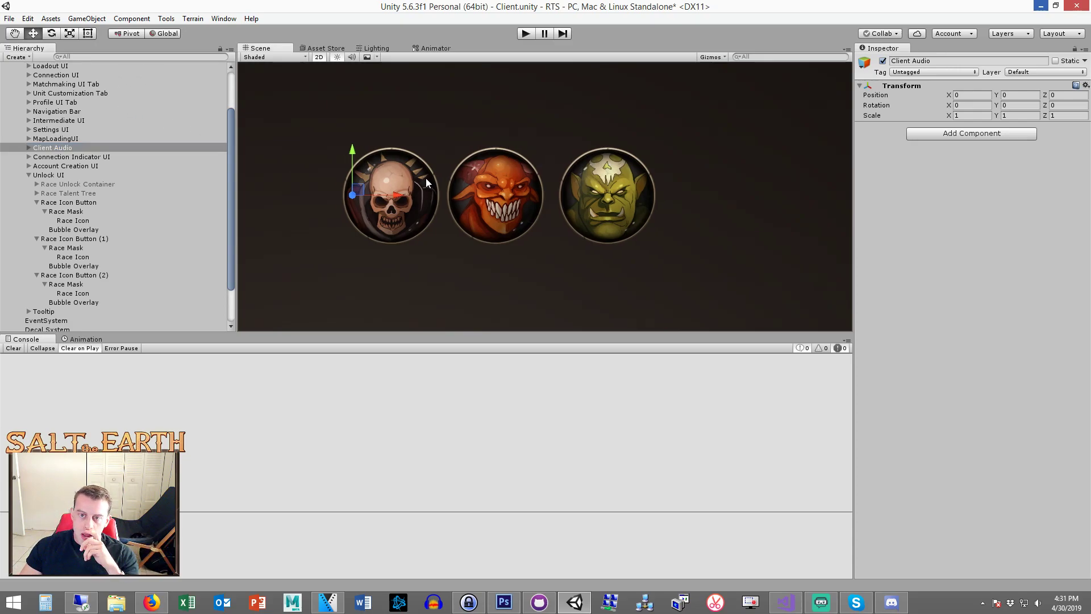
middle_drag(640, 182, 648, 205)
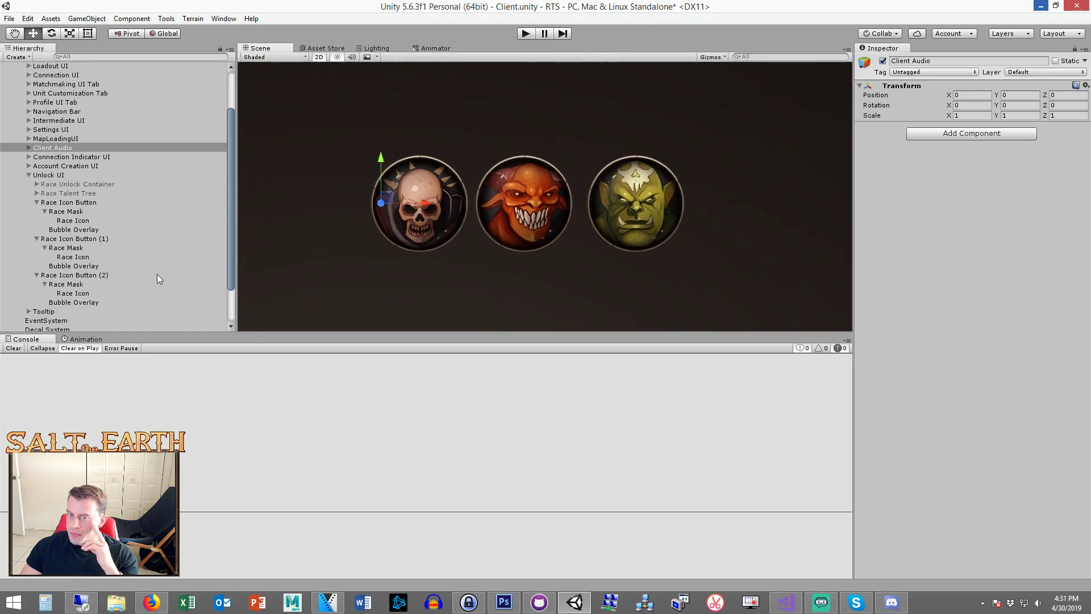
- Duplicate Race Icon Button (2) and move the copy horizontally to the right of the orc icon, at about Pos X 373.6
click(79, 275)
key(ctrl+d)
drag(689, 200, 798, 202)
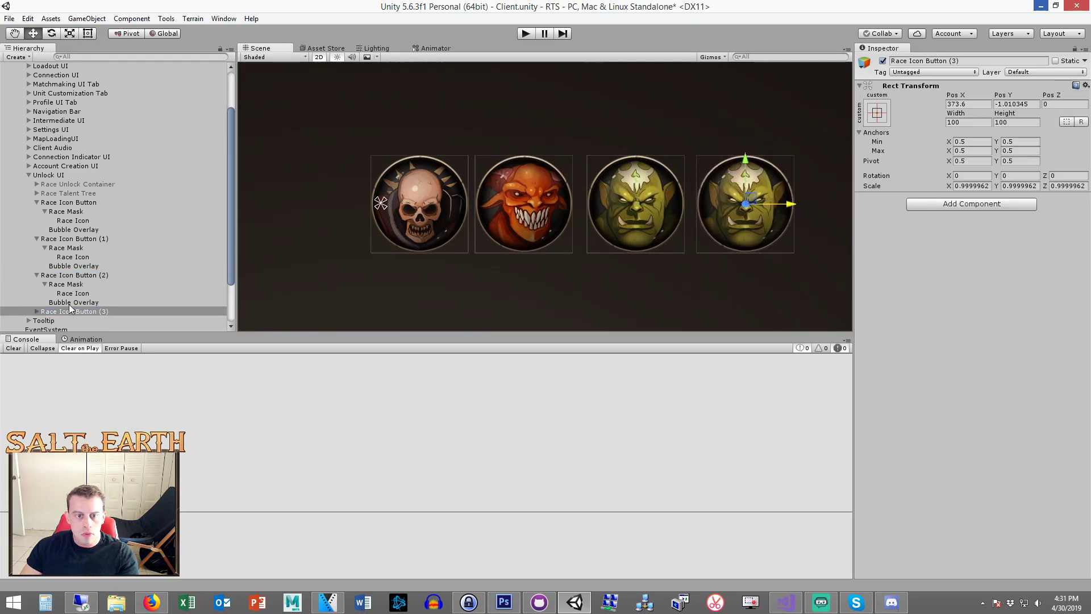
- Set the source image of the fourth button's Race Icon to living_armor_04
click(37, 312)
click(66, 321)
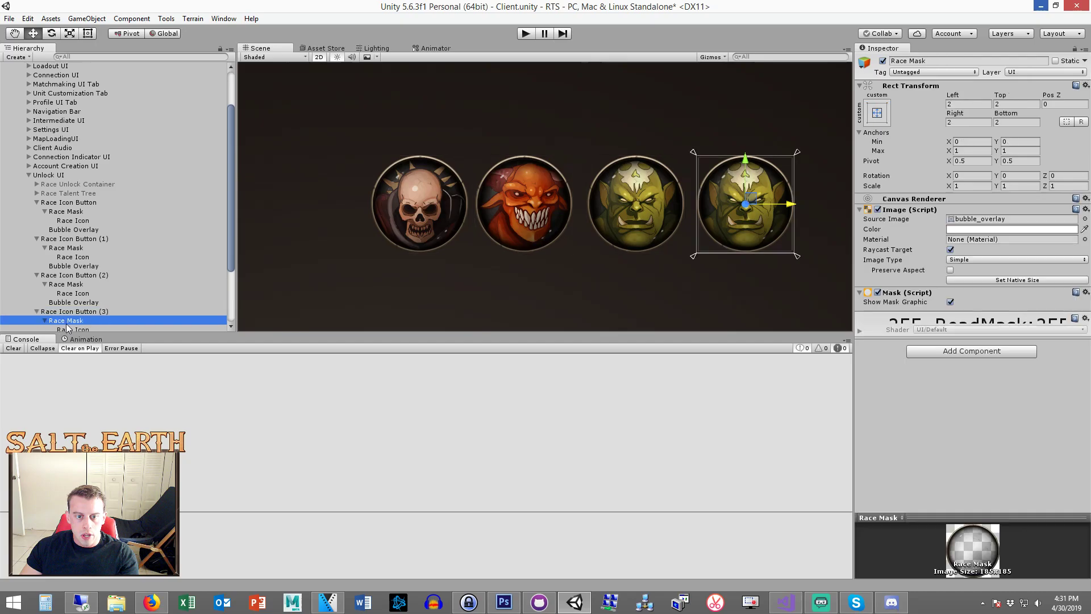
click(67, 329)
drag(87, 19, 1014, 219)
middle_drag(696, 295, 624, 301)
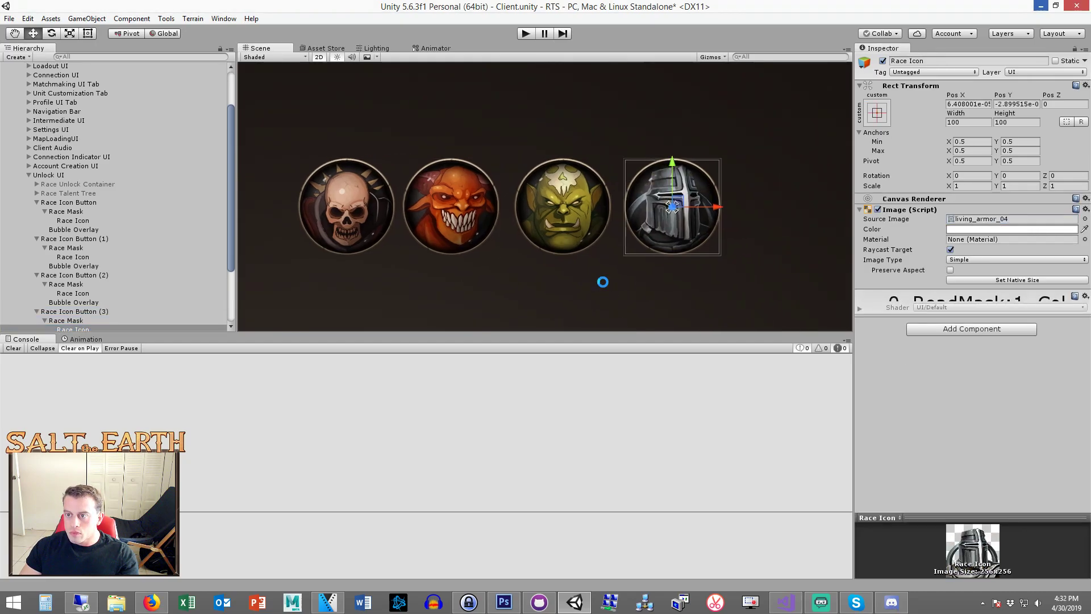
- Preview the frost_giant_01 sprite and its import settings
click(112, 202)
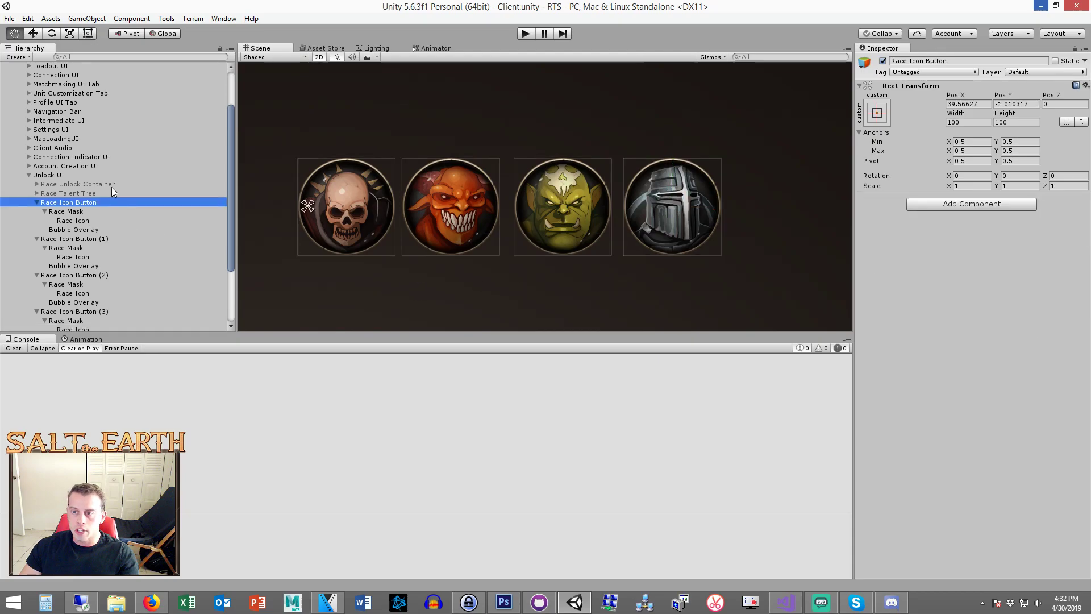
click(112, 185)
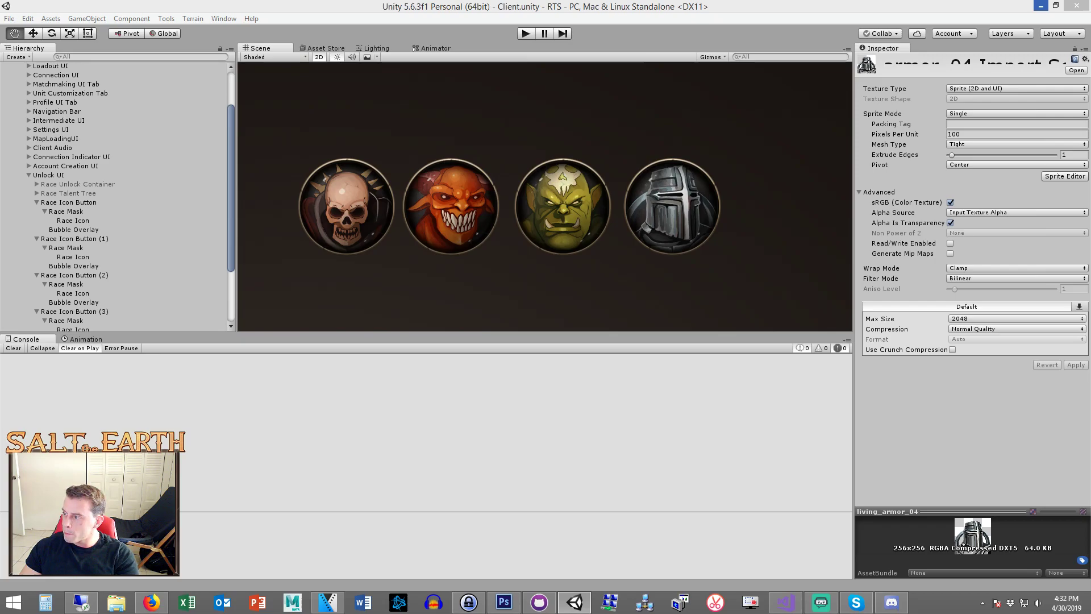
key(Up)
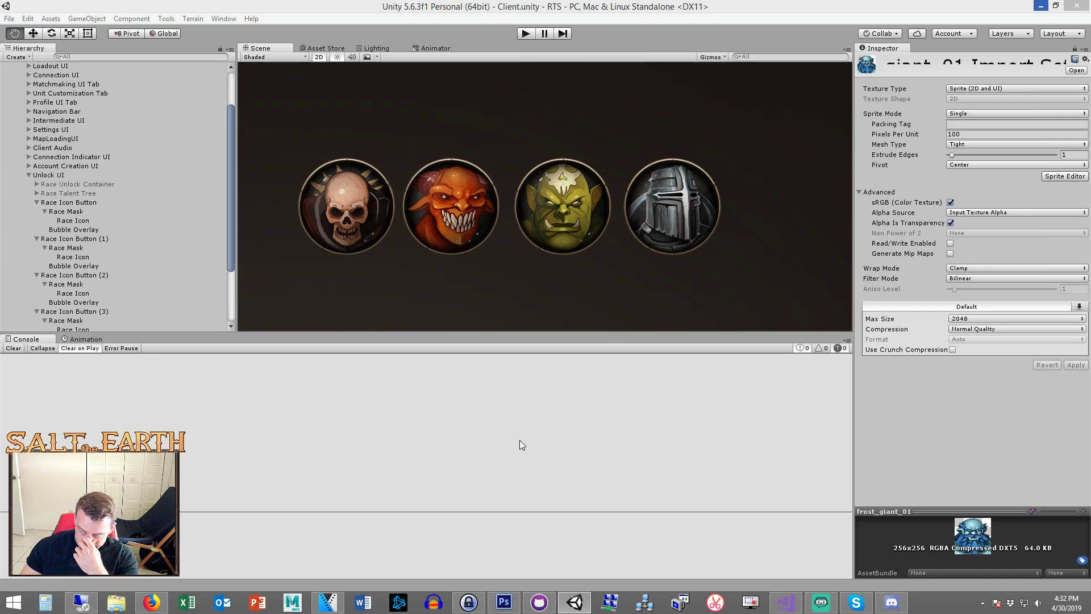
- Switch to Firefox, close the order confirmation page, view the full Mobs Avatar Icons preview and close that page too
key(alt+Tab)
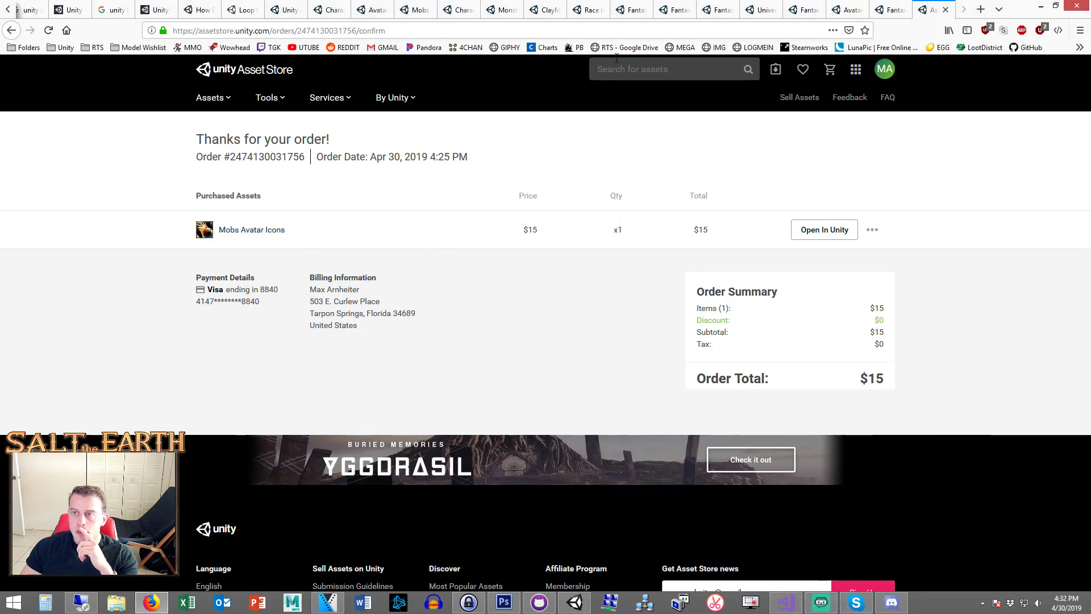
click(944, 12)
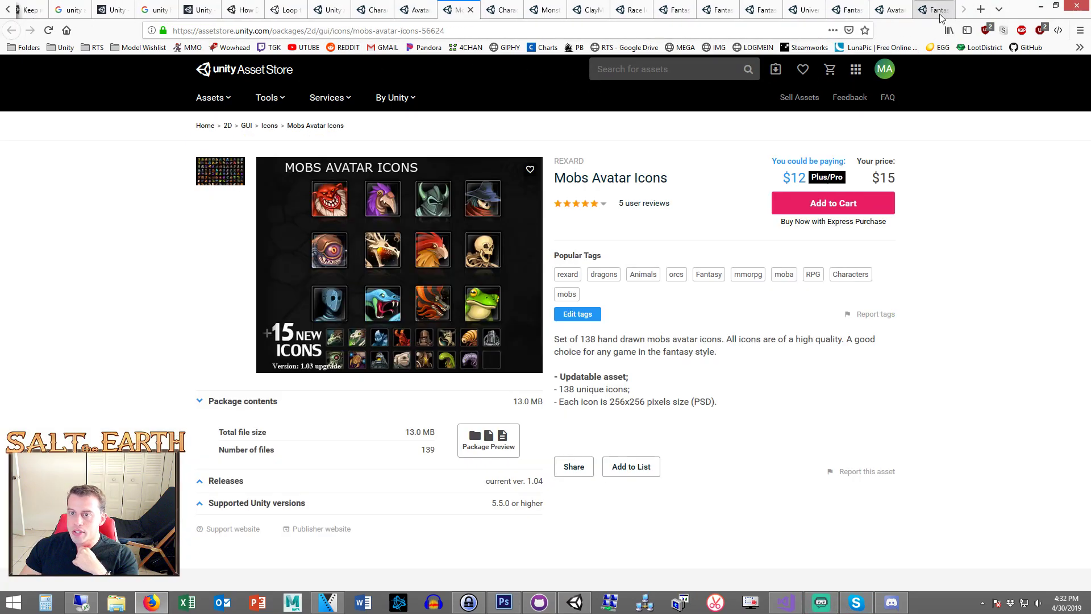
click(219, 174)
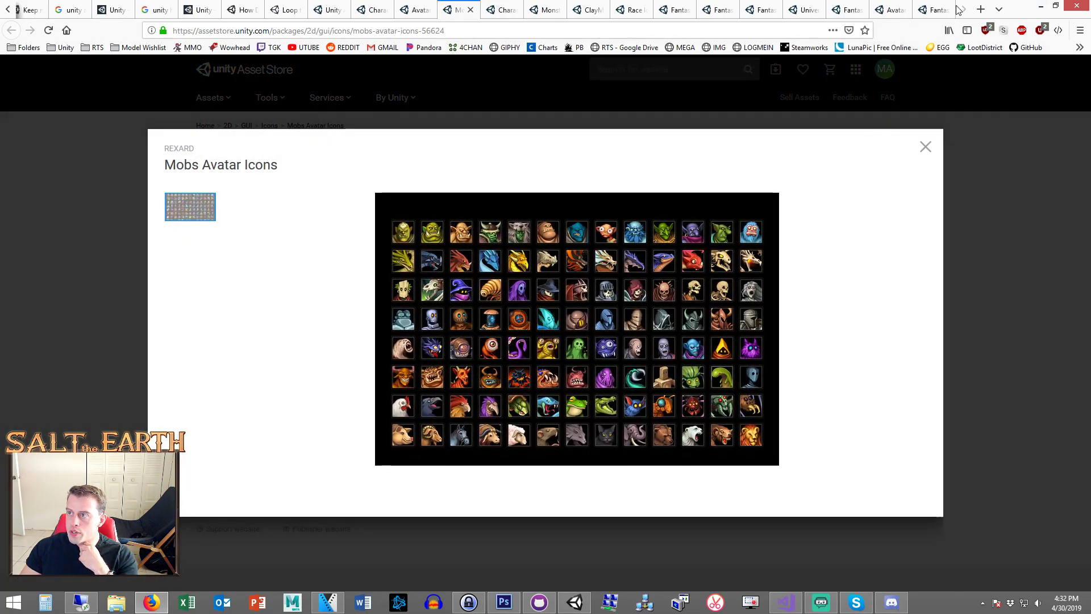
click(471, 10)
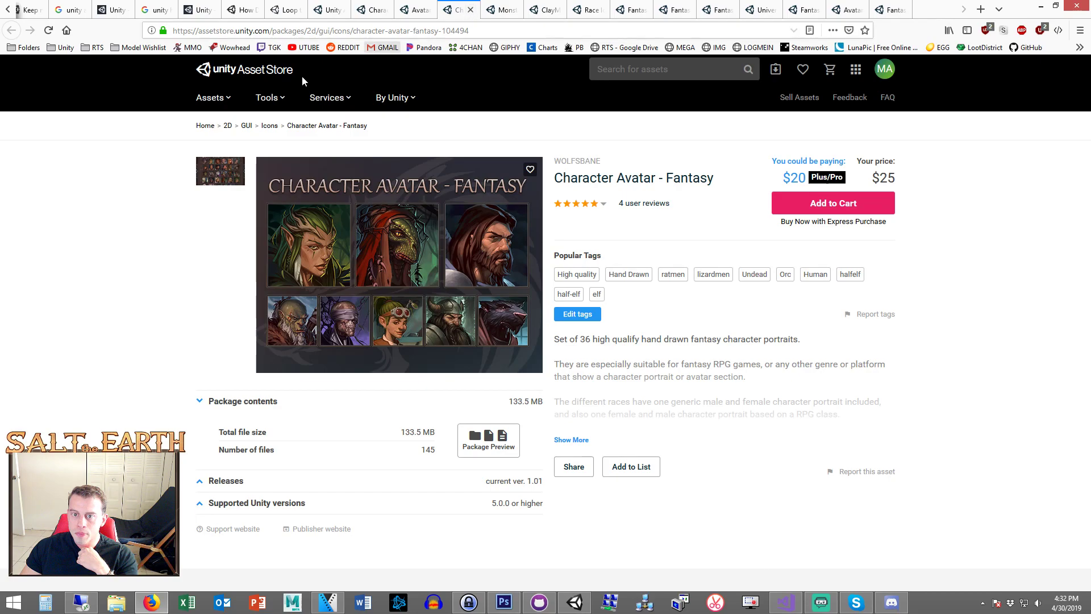
- Examine the full previews of the Character Avatar - Fantasy and Monsters Avatar Icons packs
click(210, 182)
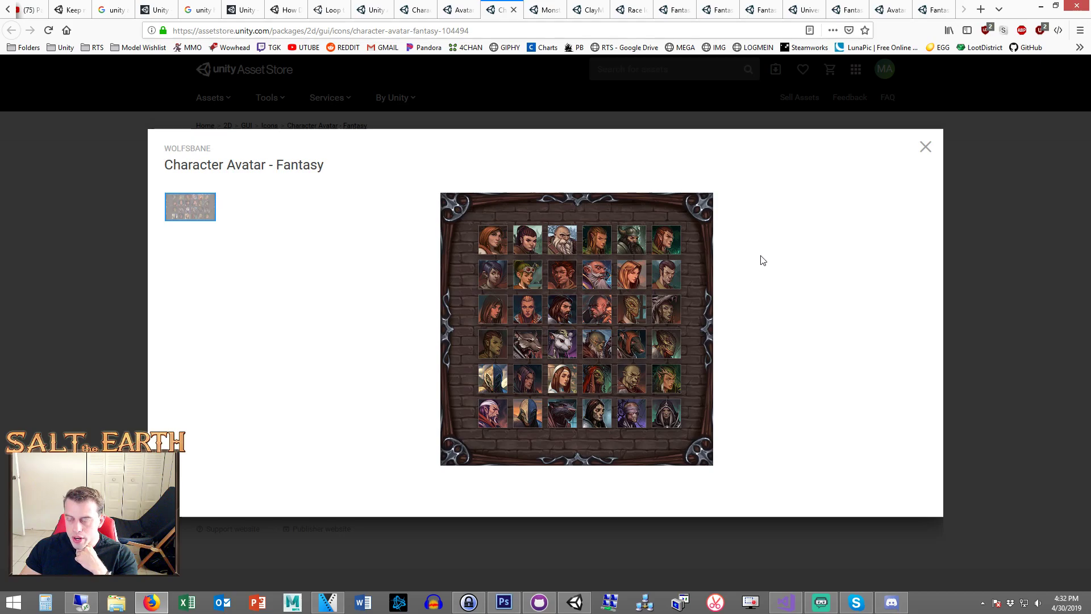
click(1036, 239)
click(544, 12)
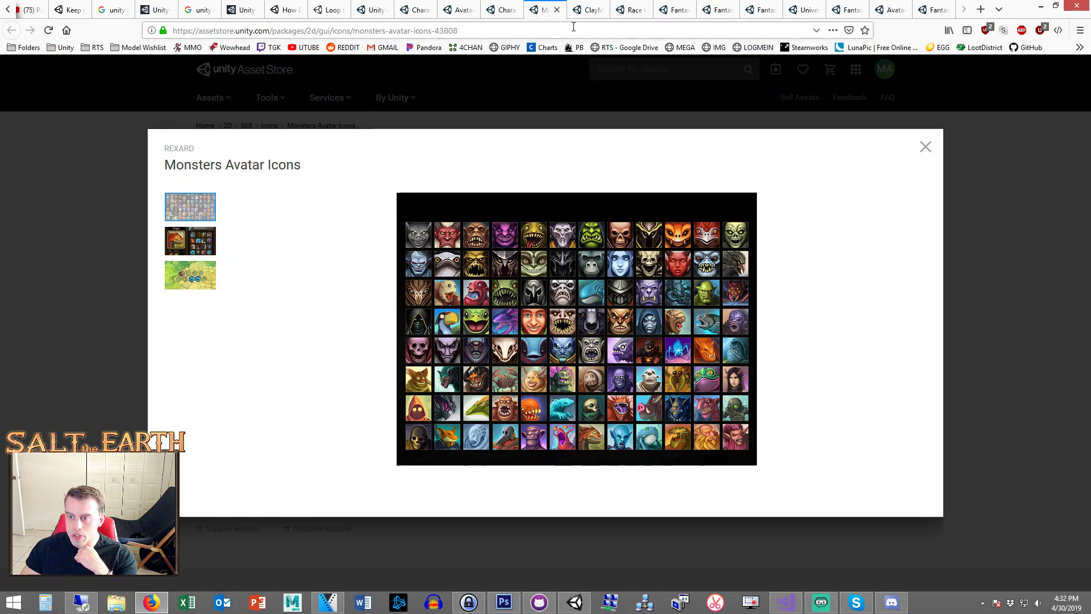
click(1037, 225)
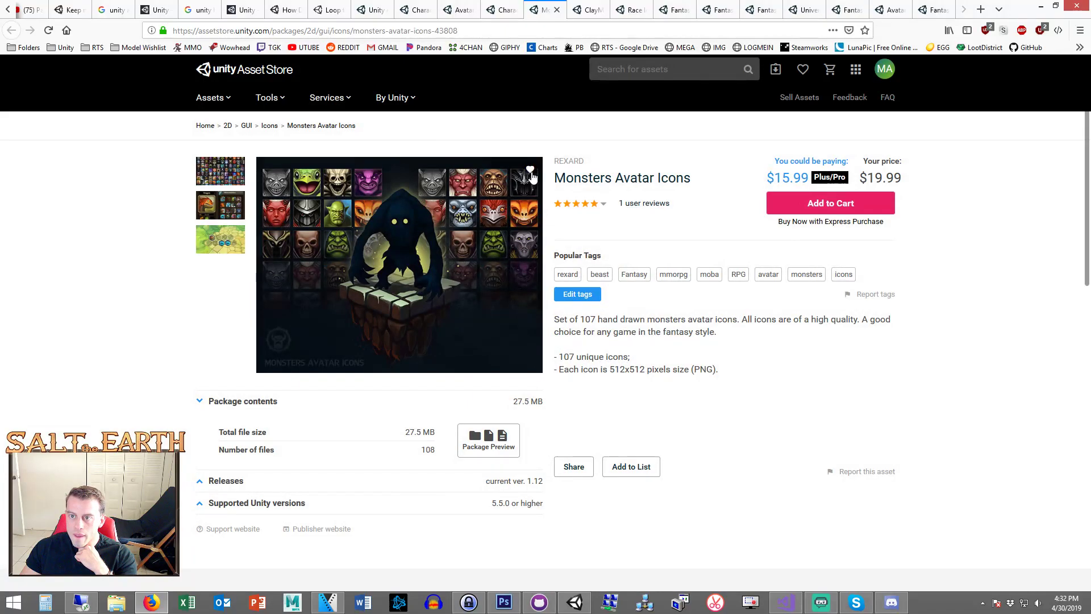
- Close the Race Icons Pack: Orc page and the five asset pages following it, keeping Avatar icons: Human Characters open
click(588, 10)
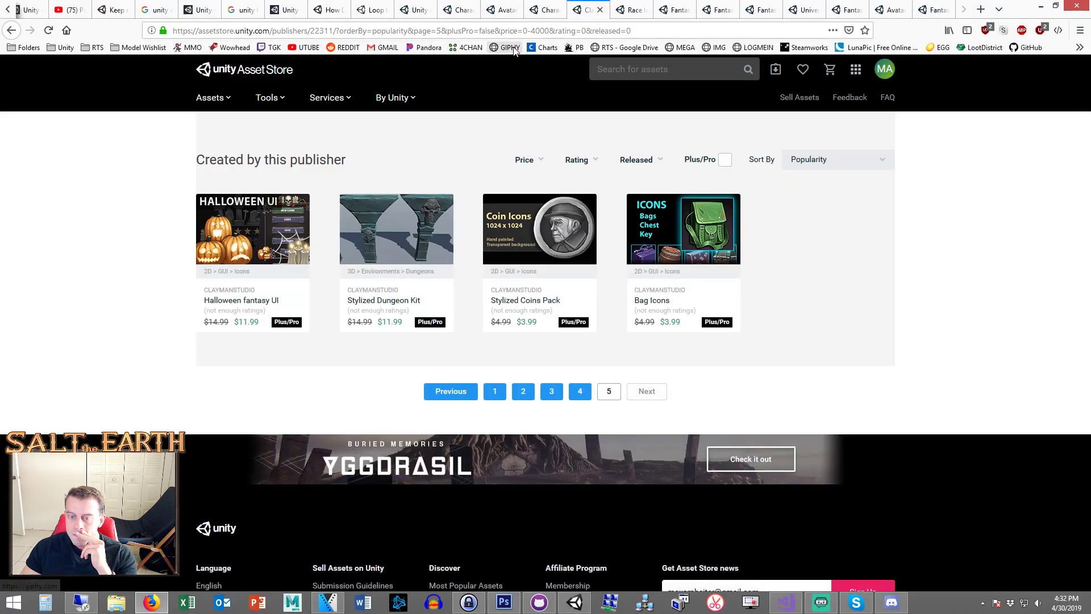
click(649, 11)
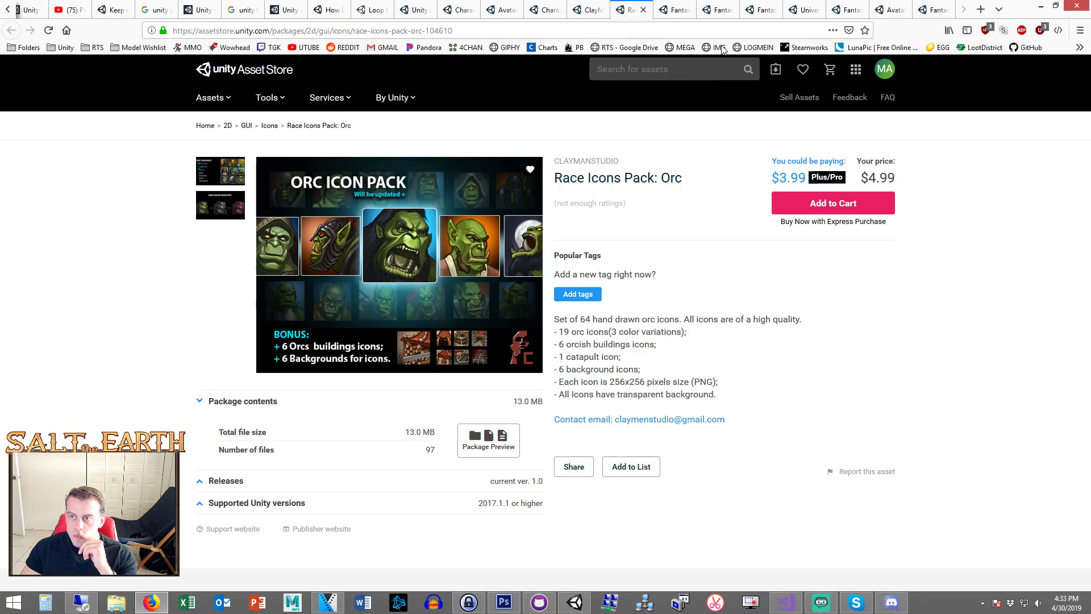
click(644, 10)
click(644, 11)
click(645, 10)
click(645, 10)
click(645, 10)
click(645, 10)
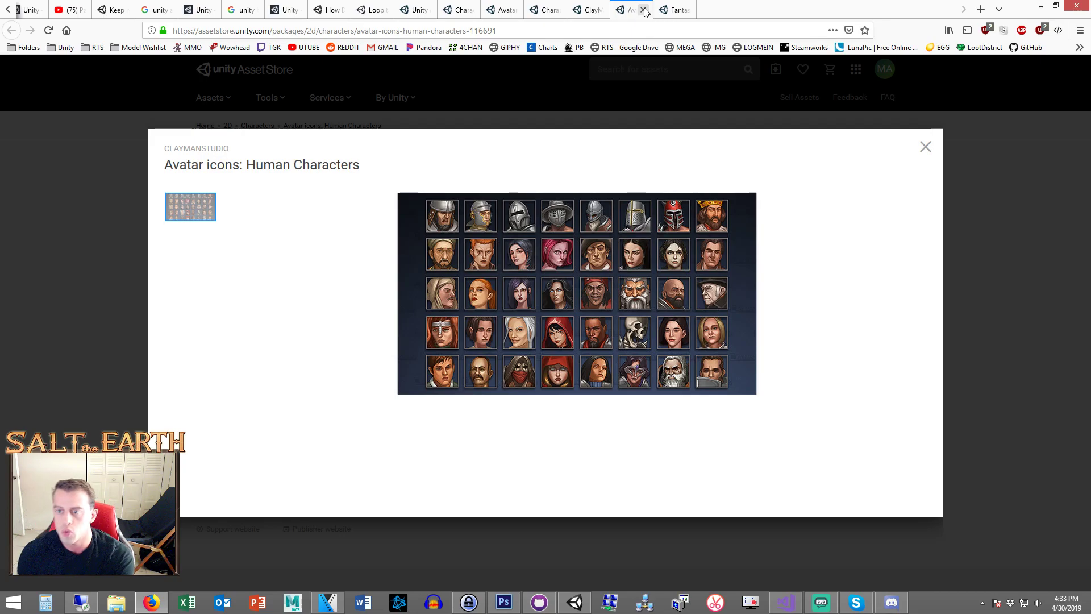
- Go to the Fantasy Characters Icons page and examine the pack's enlarged preview image
click(644, 10)
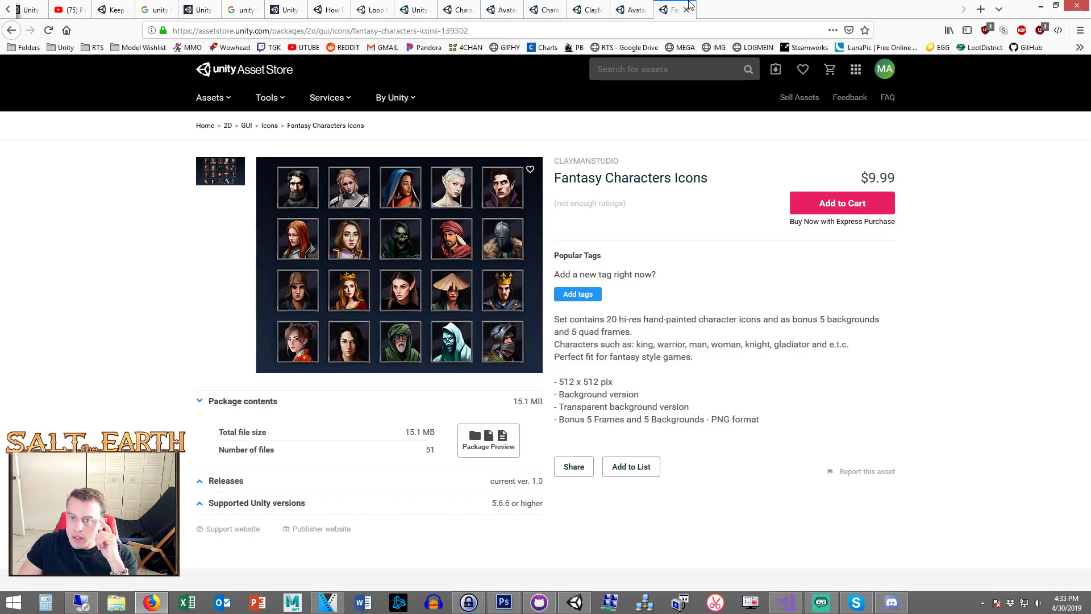
click(254, 187)
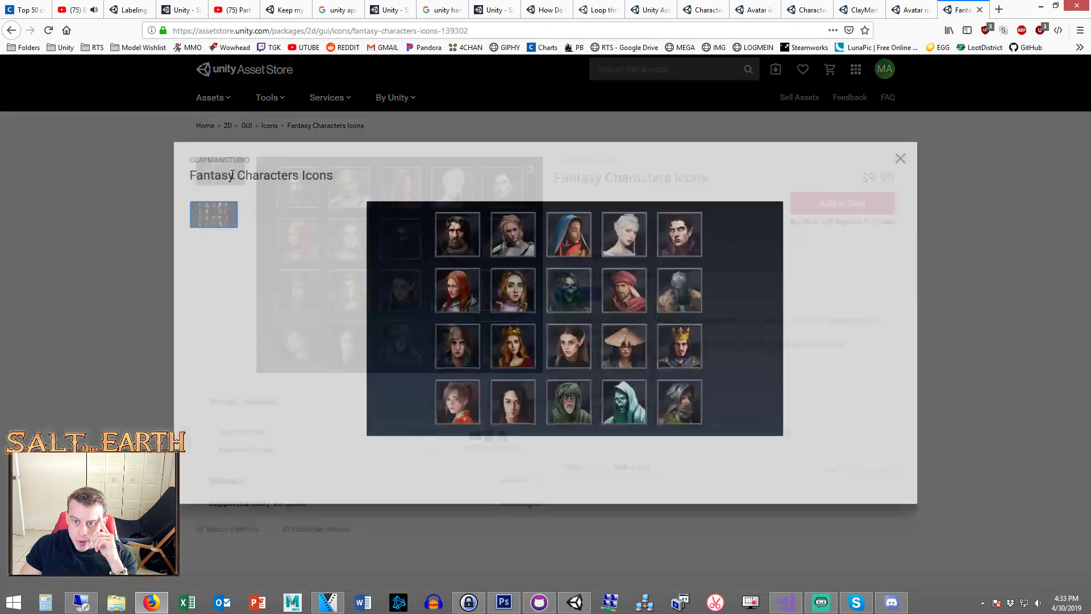
click(1027, 213)
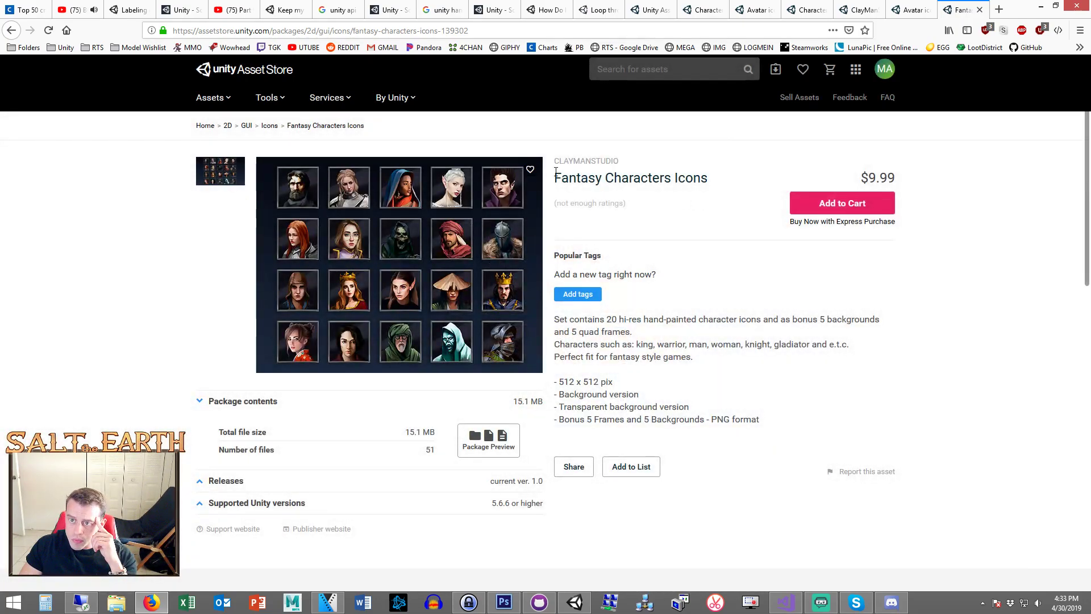
- Close the Fantasy Characters Icons, Human Characters, ClayManStudio publisher and remaining asset pages, returning to the dwarf search results
click(980, 10)
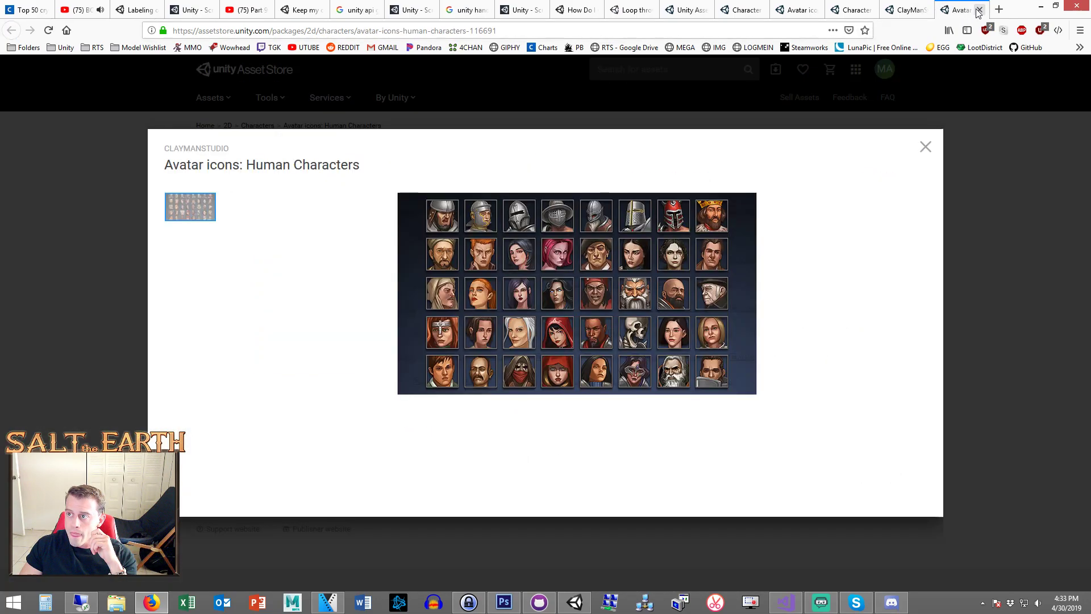
click(684, 158)
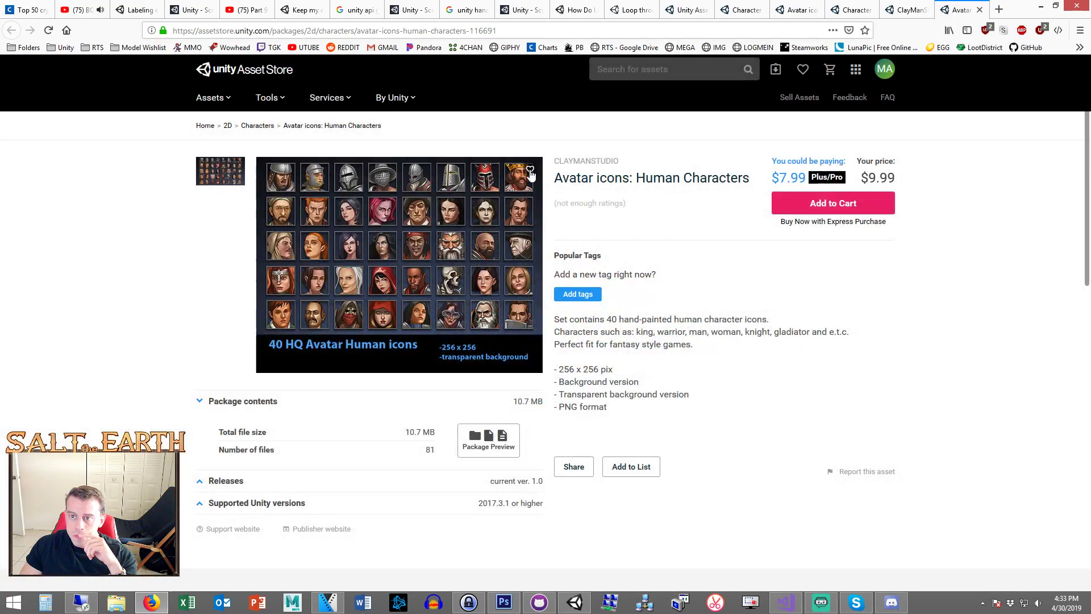
click(979, 11)
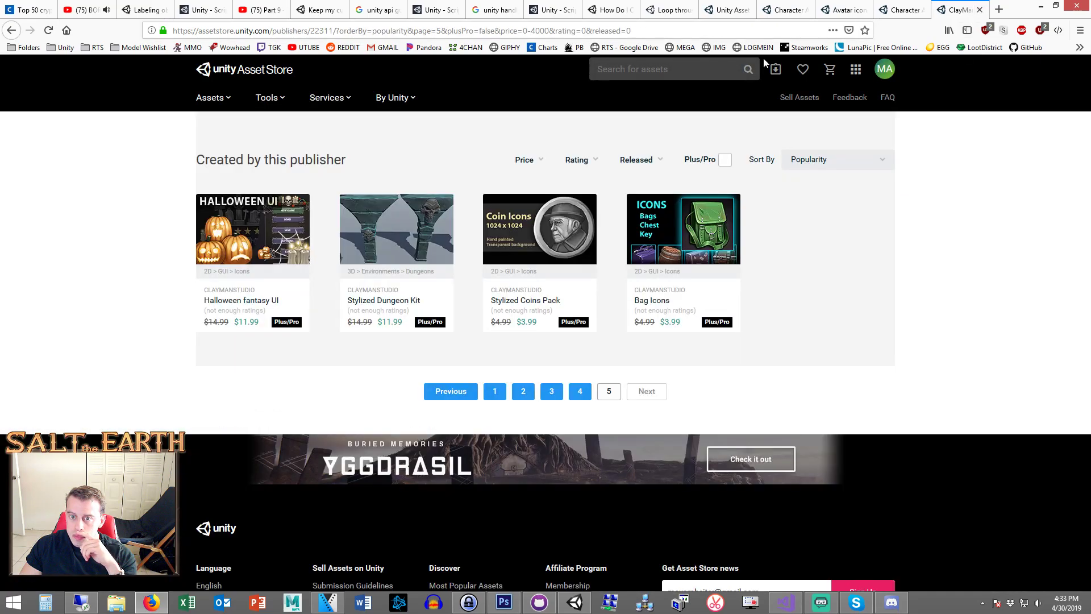
click(700, 67)
click(979, 10)
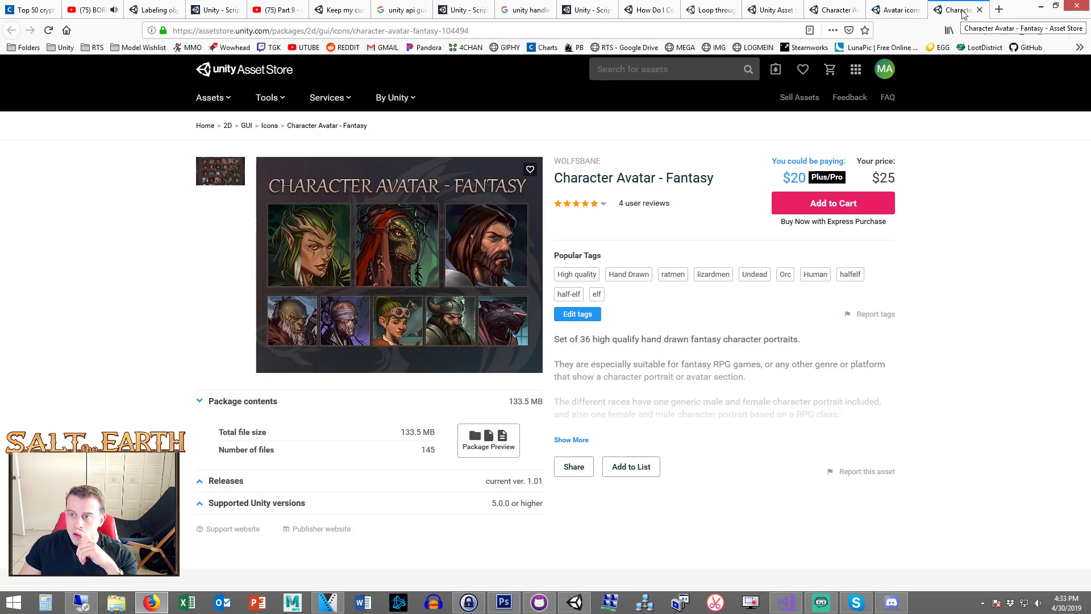
click(979, 10)
click(979, 11)
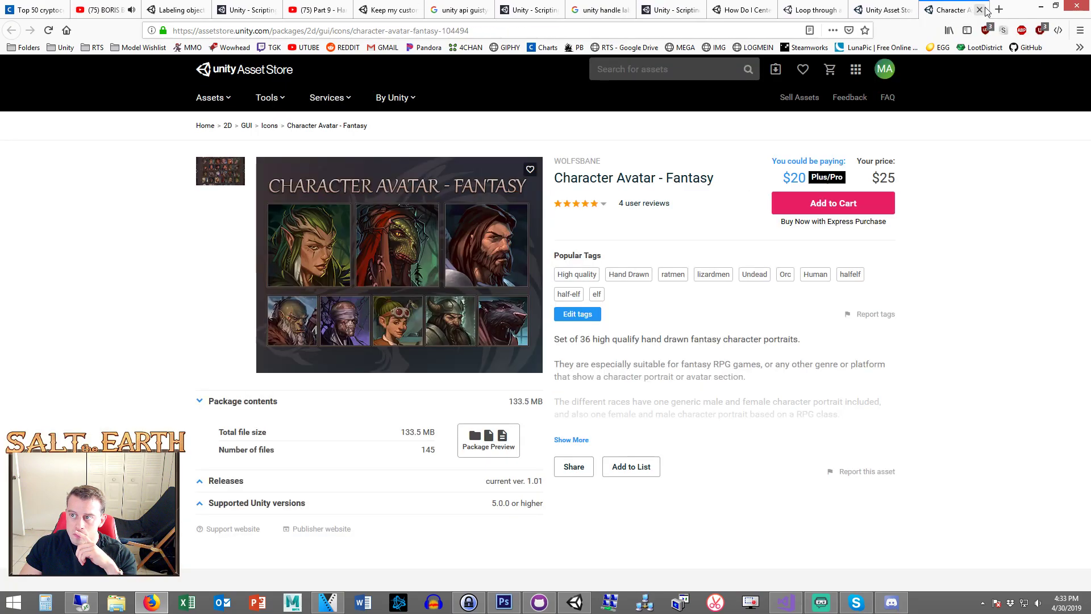
click(980, 10)
- Search the Asset Store's 2D category for "fantasy avatar" in place of the dwarf search
scroll(701, 250, up, 3)
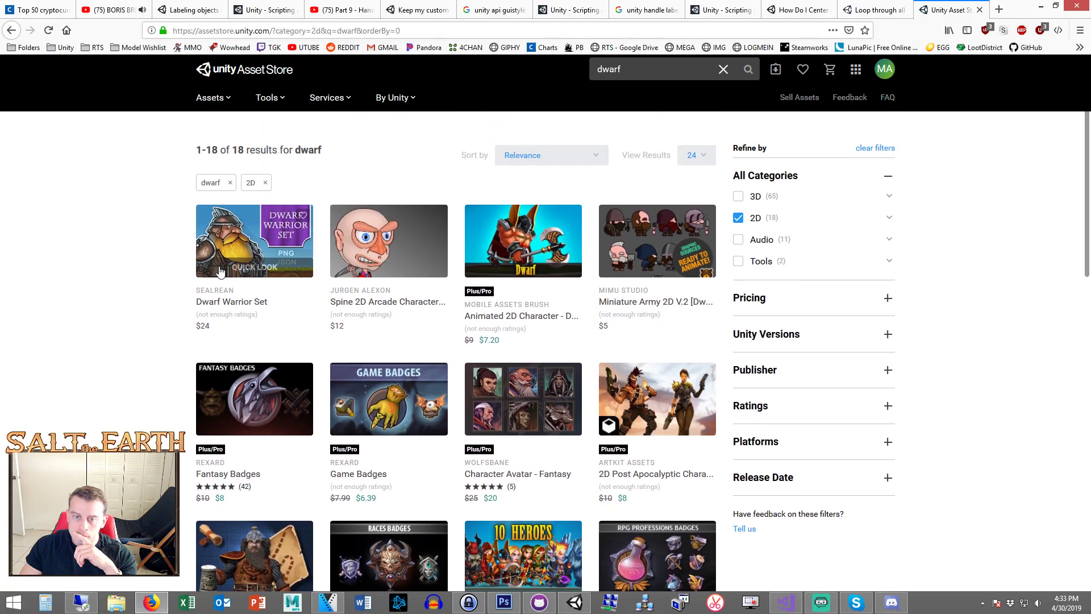
click(491, 69)
key(ctrl+a)
text(fantasy a)
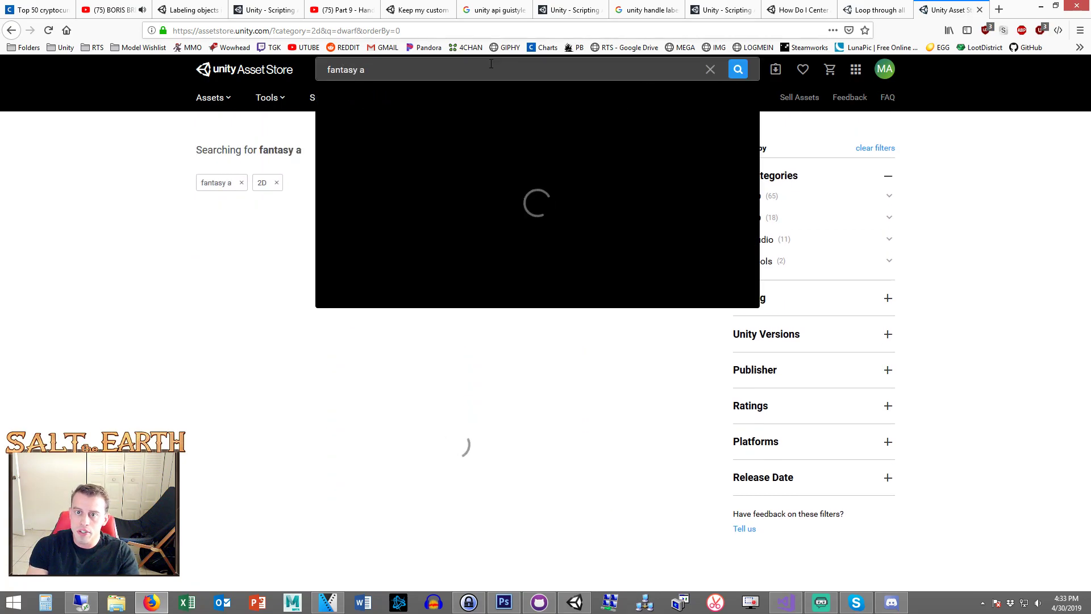
text(vatar)
key(Return)
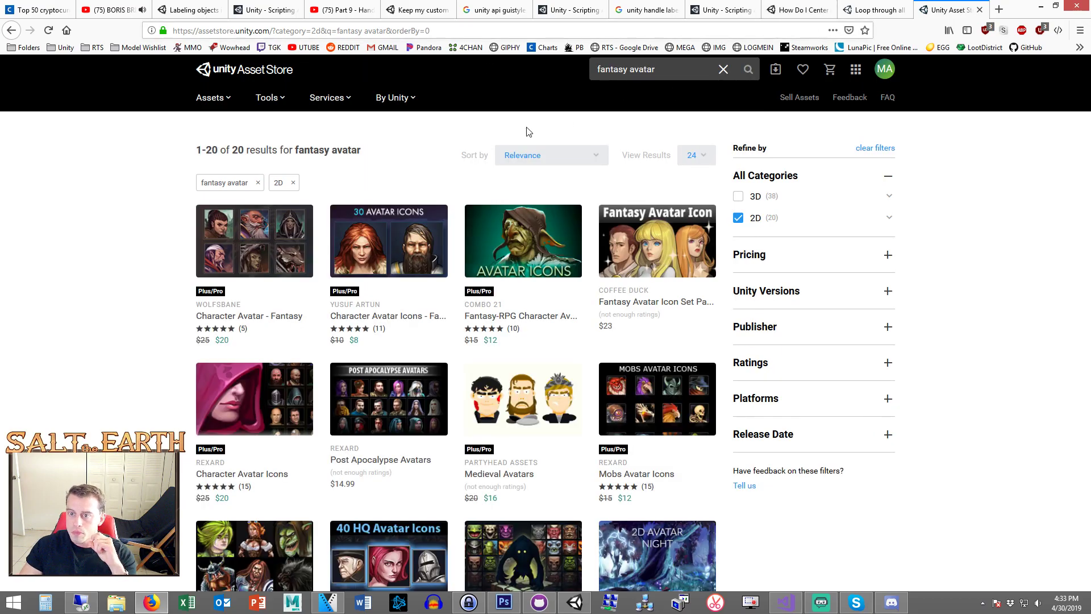
- Open the Character Avatar Icons - Fantasy and Simple Avatar Icons results in separate new tabs
right_click(396, 224)
click(423, 231)
scroll(550, 168, down, 2)
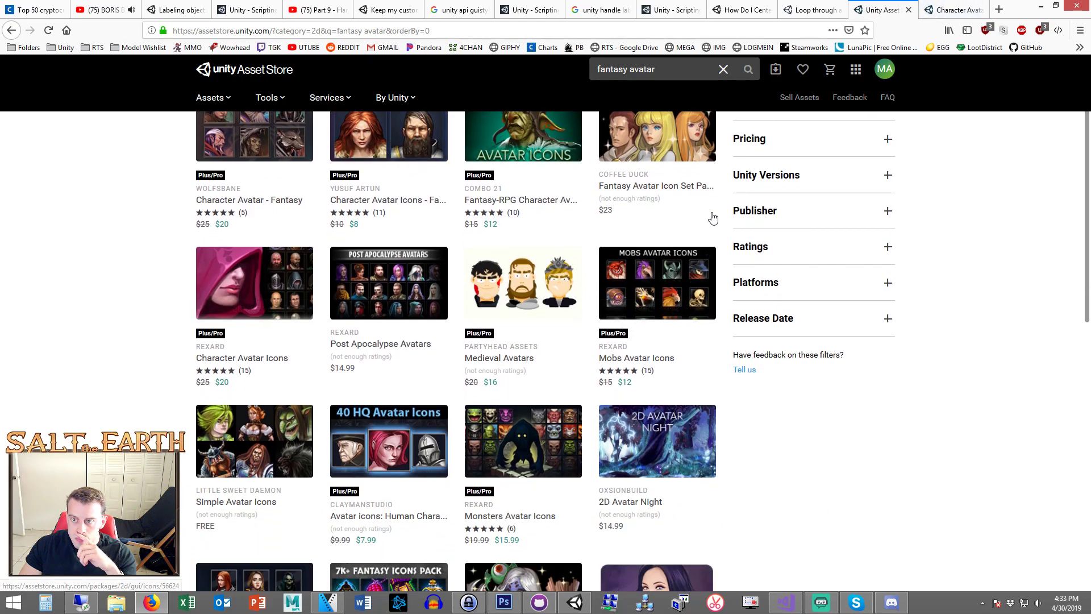
scroll(762, 219, down, 3)
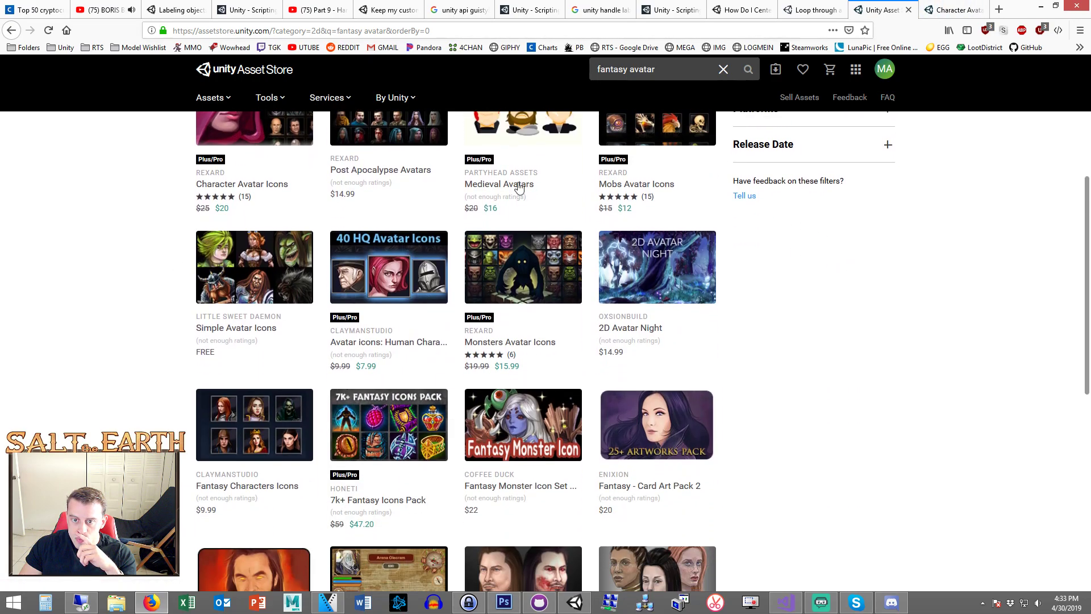
right_click(254, 251)
click(268, 257)
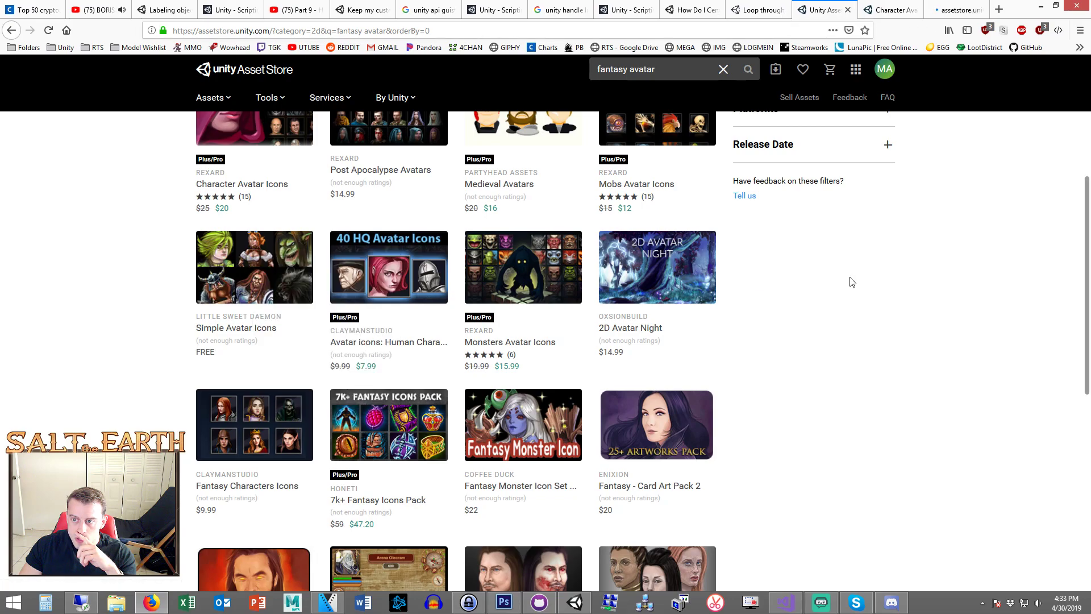
- Open Fantasy Characters Icons, 7k+ Fantasy Icons Pack and Fantasy - Card Art Pack 1 from the results in new tabs
scroll(774, 244, down, 3)
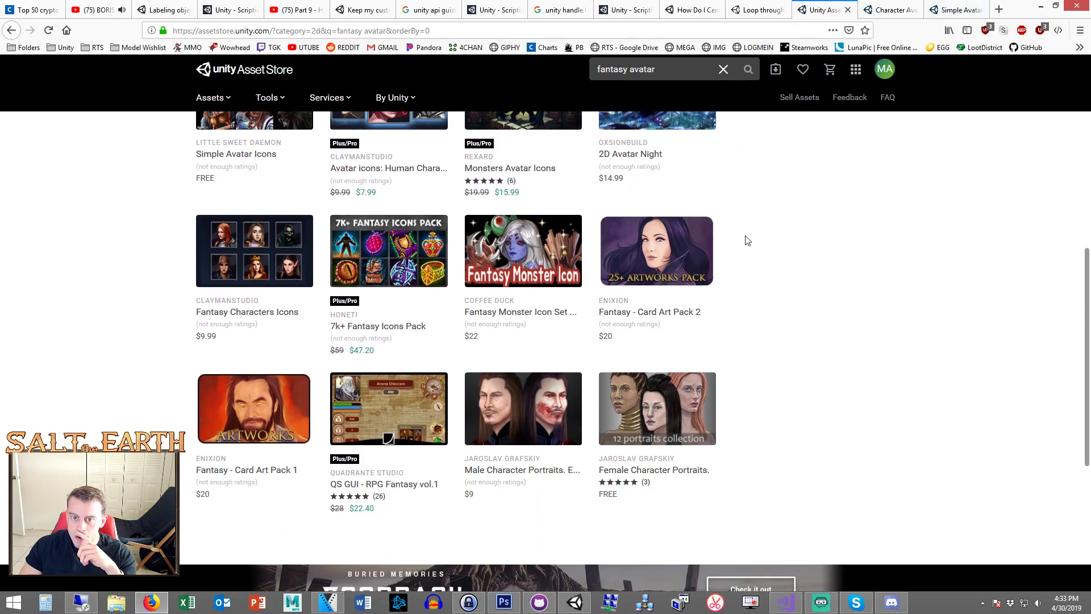
right_click(250, 230)
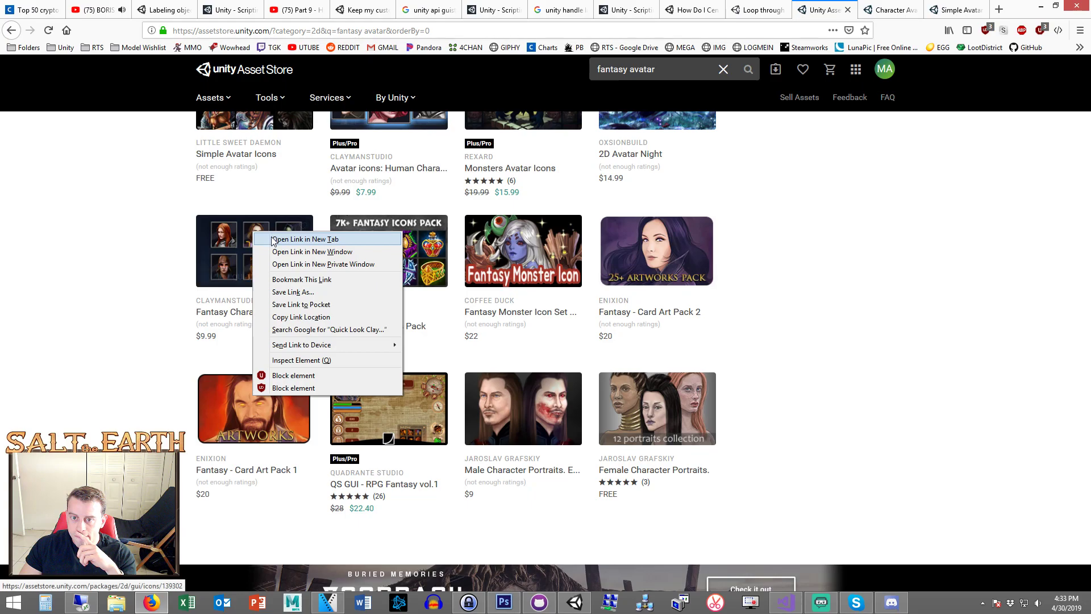
click(267, 237)
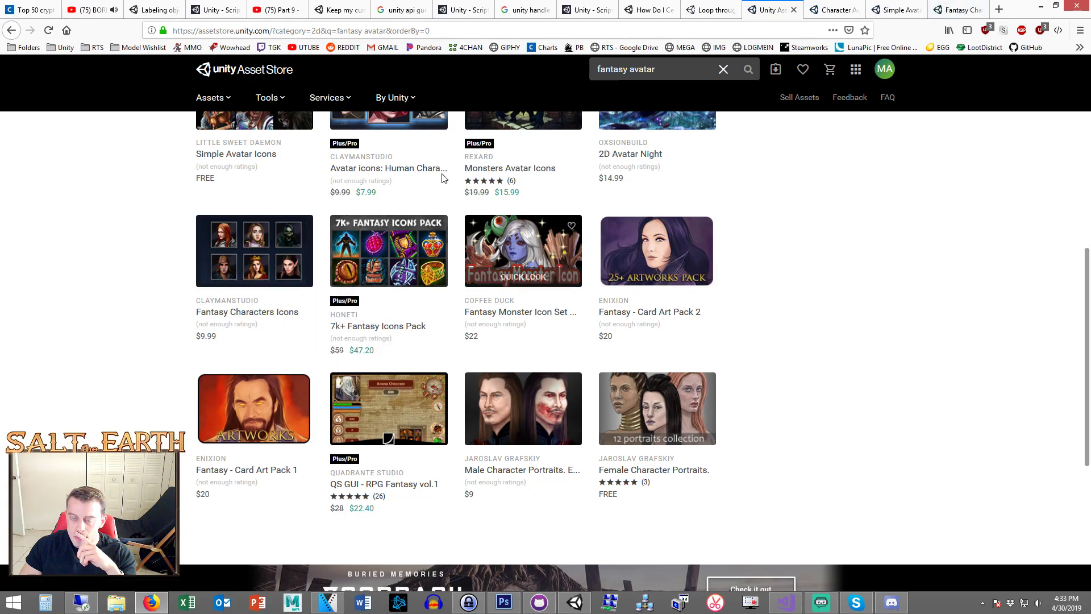
right_click(386, 233)
click(400, 240)
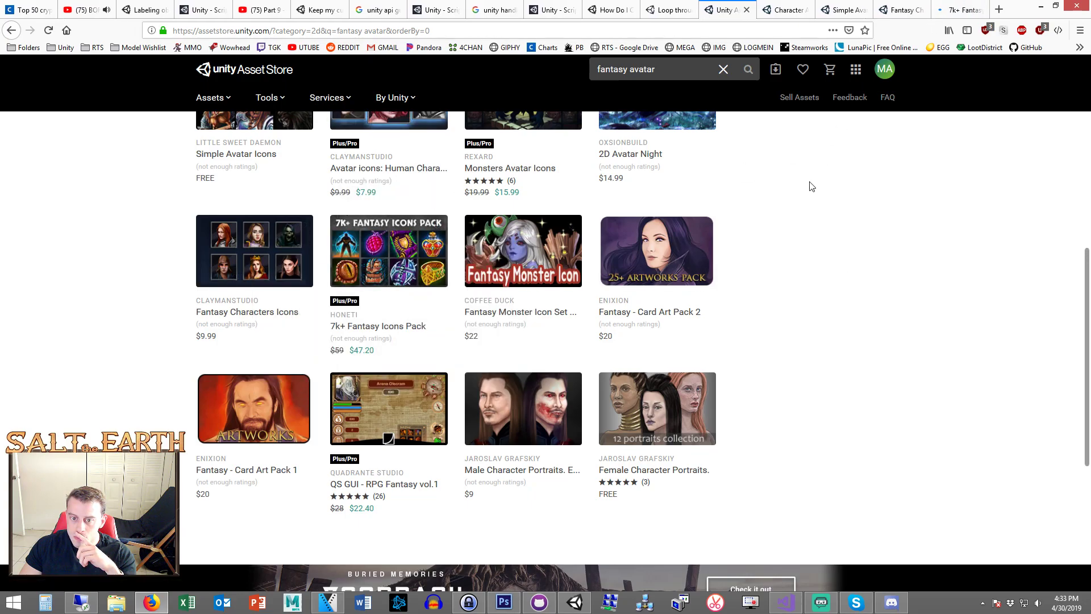
right_click(260, 400)
click(278, 407)
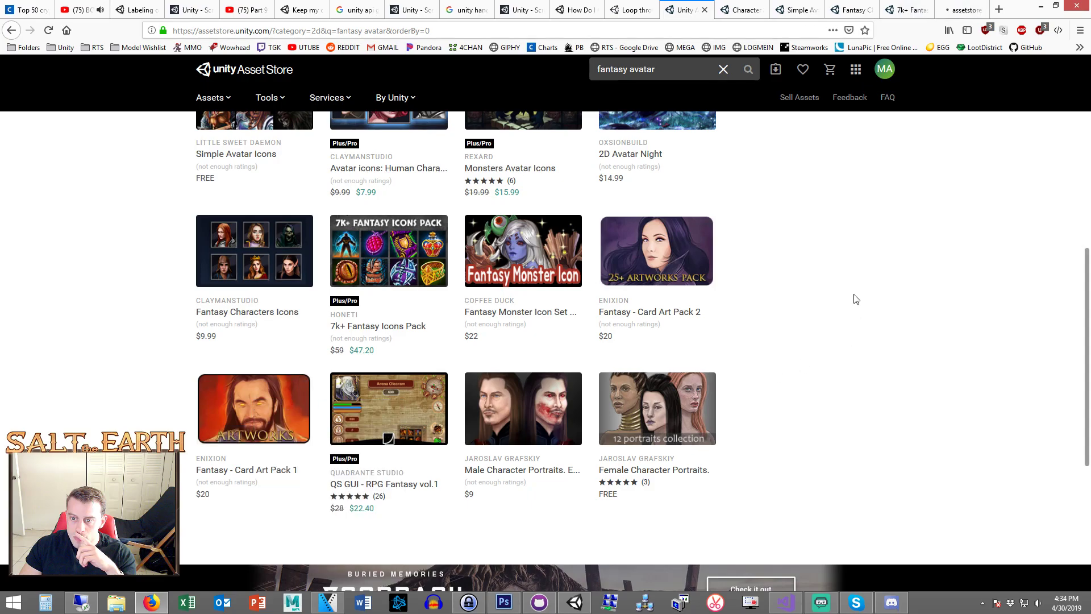
- Review the Character Avatar Icons - Fantasy page and the enlarged Simple Avatar Icons preview, closing both and the Fantasy Characters Icons page
click(749, 10)
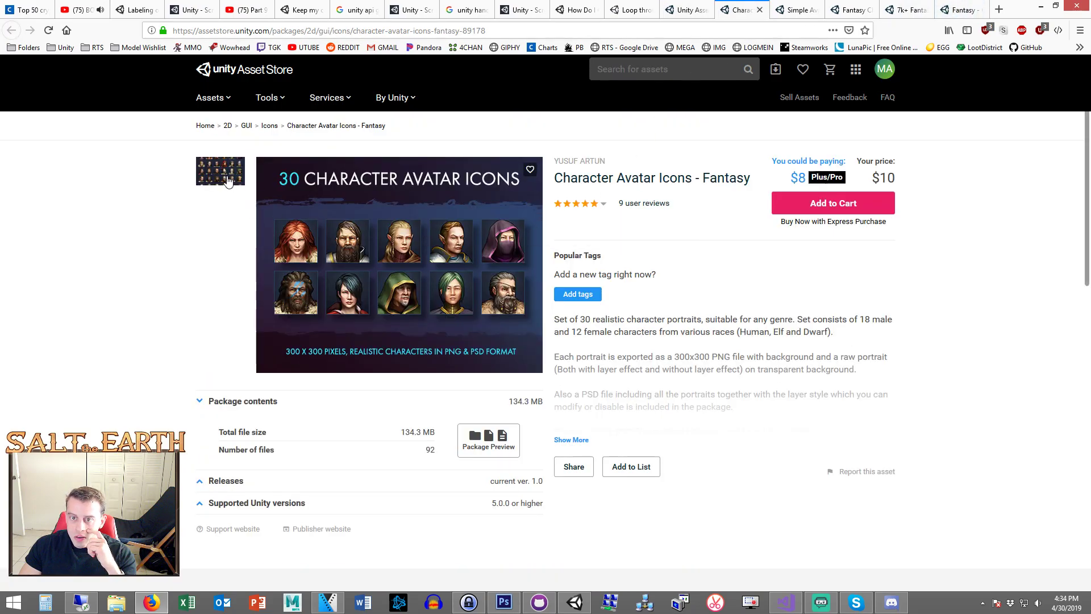
click(761, 10)
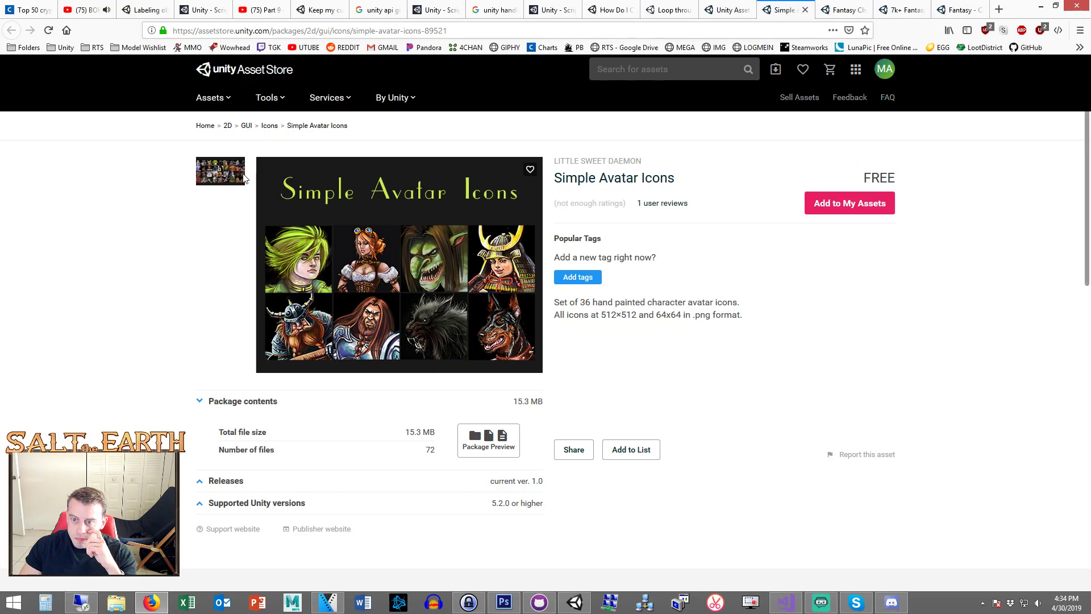
click(286, 200)
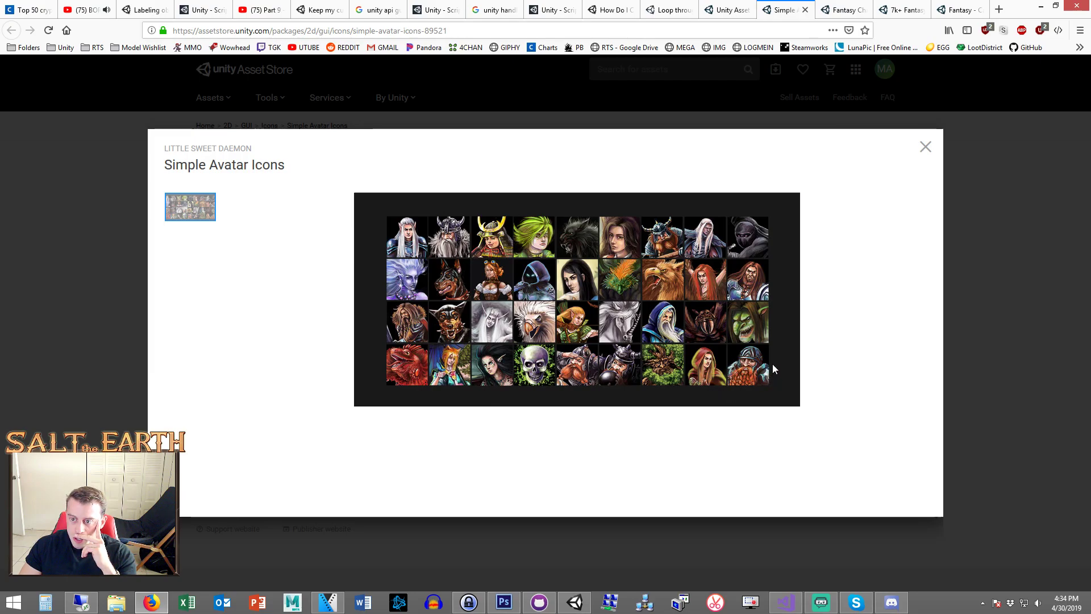
click(804, 10)
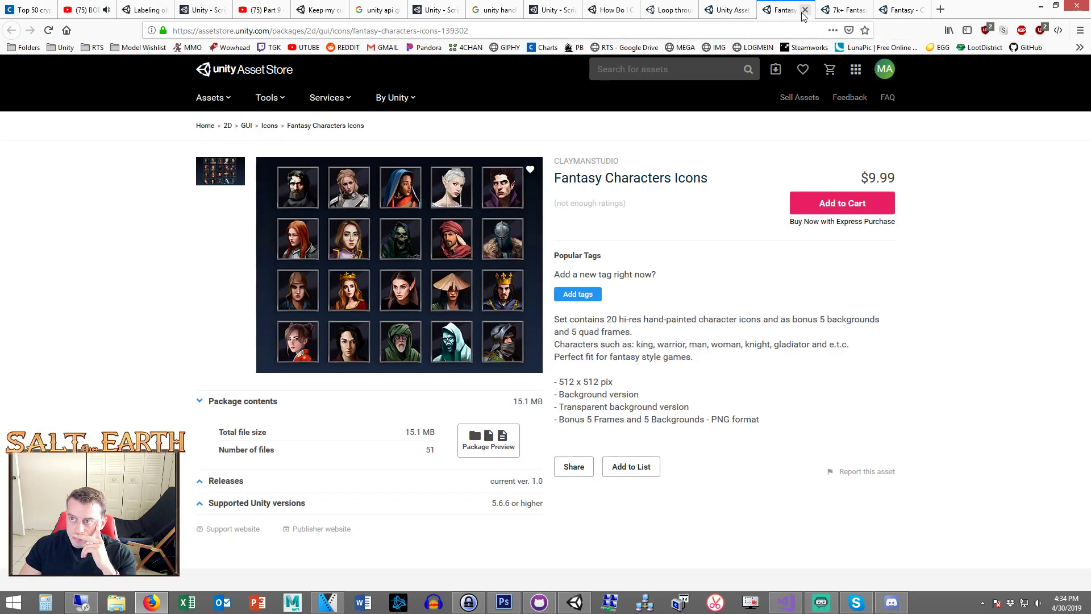
click(804, 10)
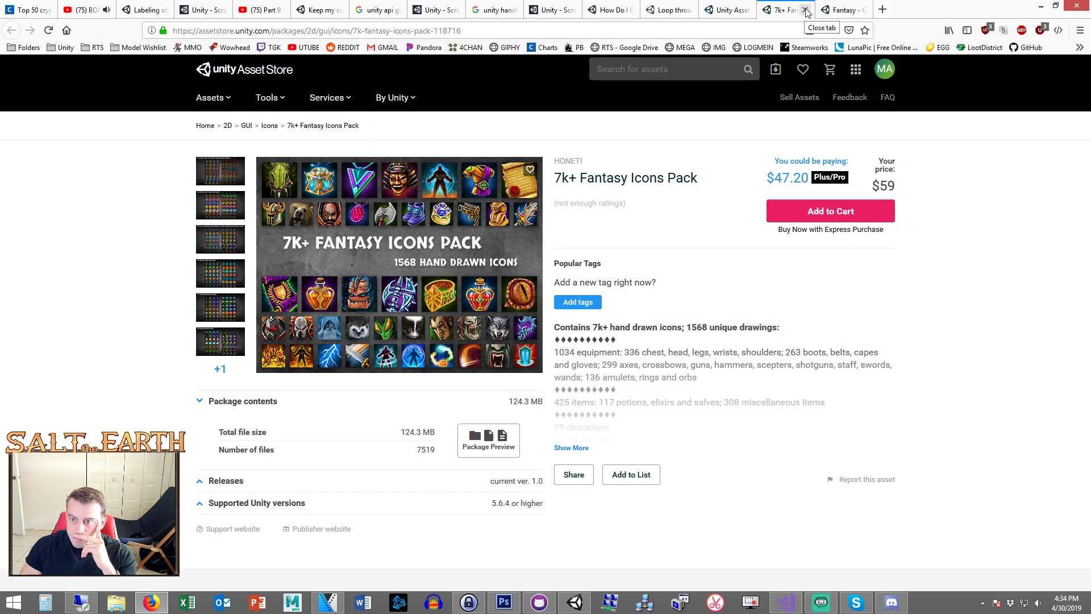
- View the enlarged previews of 7k+ Fantasy Icons Pack and Fantasy - Card Art Pack 1, closing each page after viewing
click(203, 216)
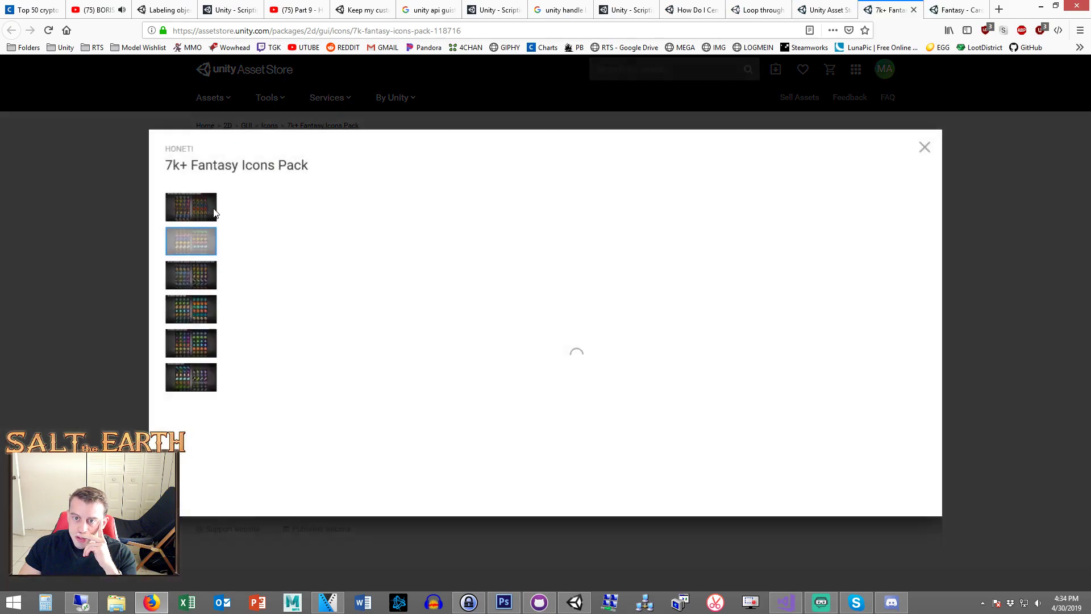
click(913, 9)
click(215, 176)
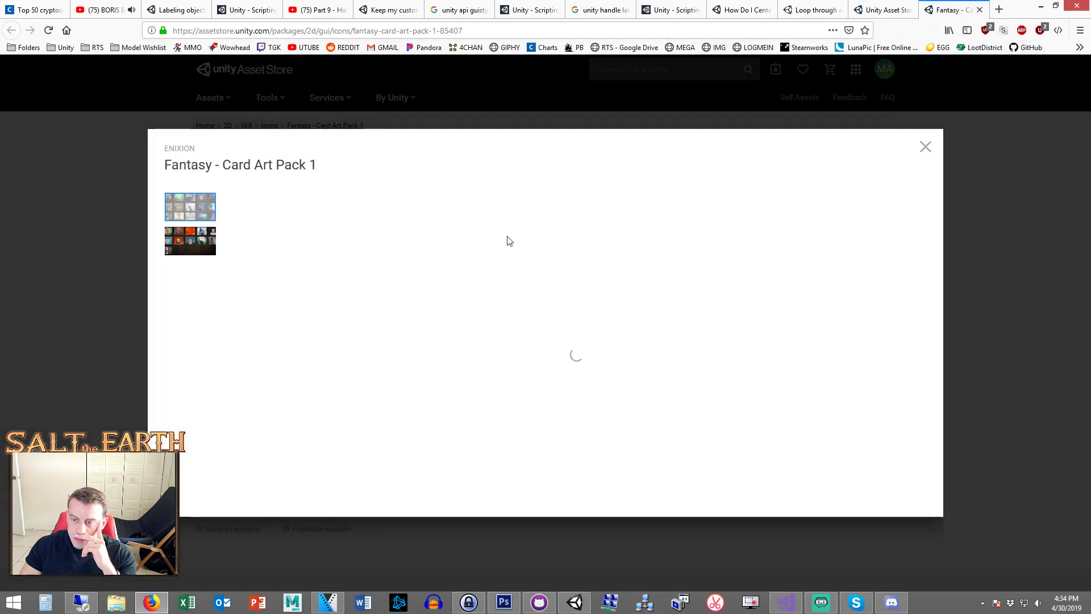
click(185, 238)
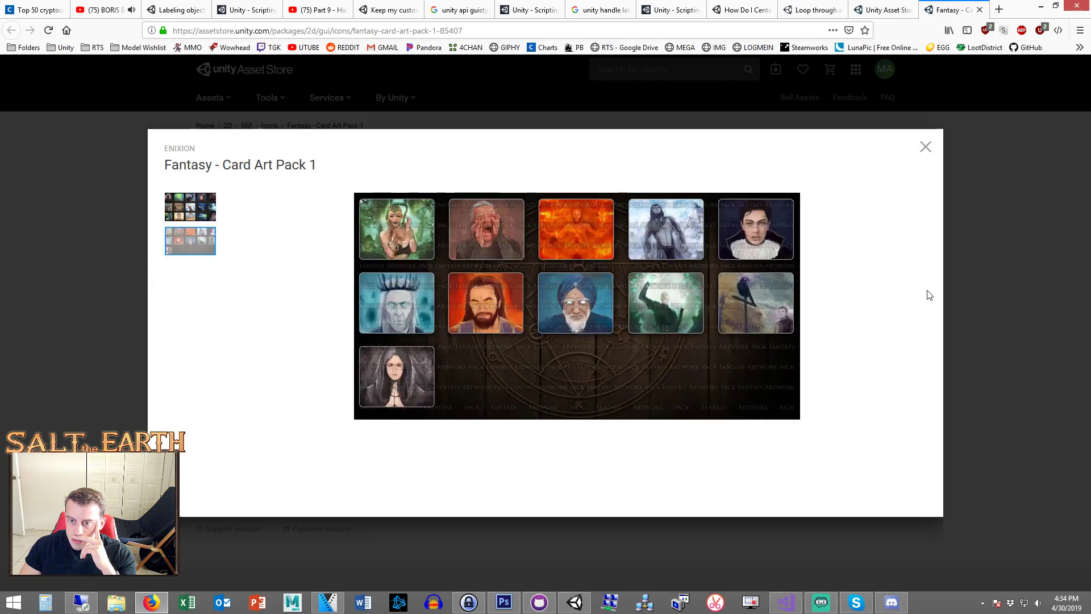
click(926, 146)
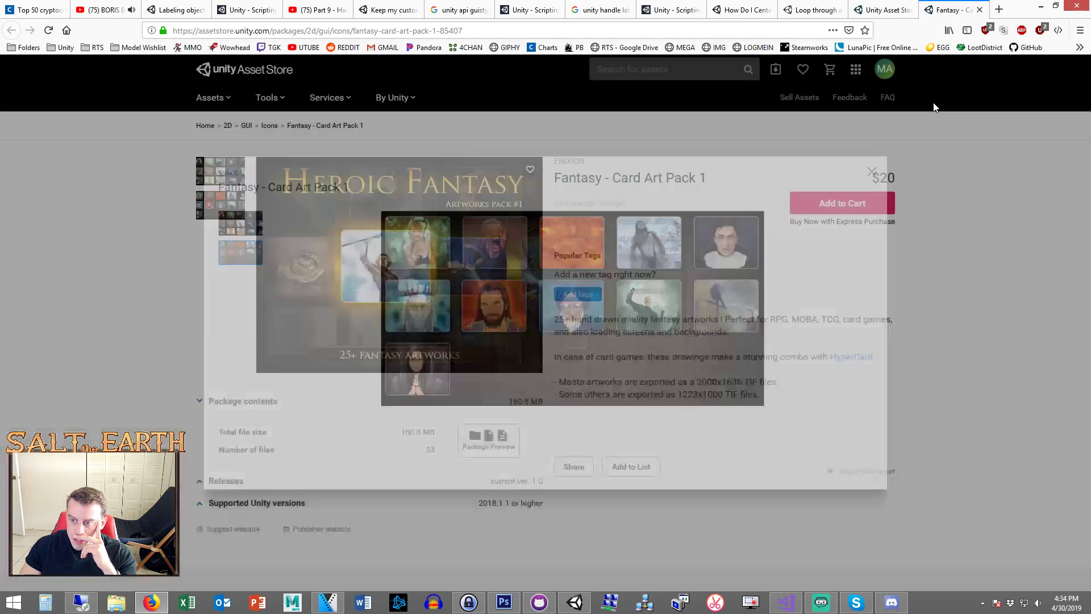
click(979, 10)
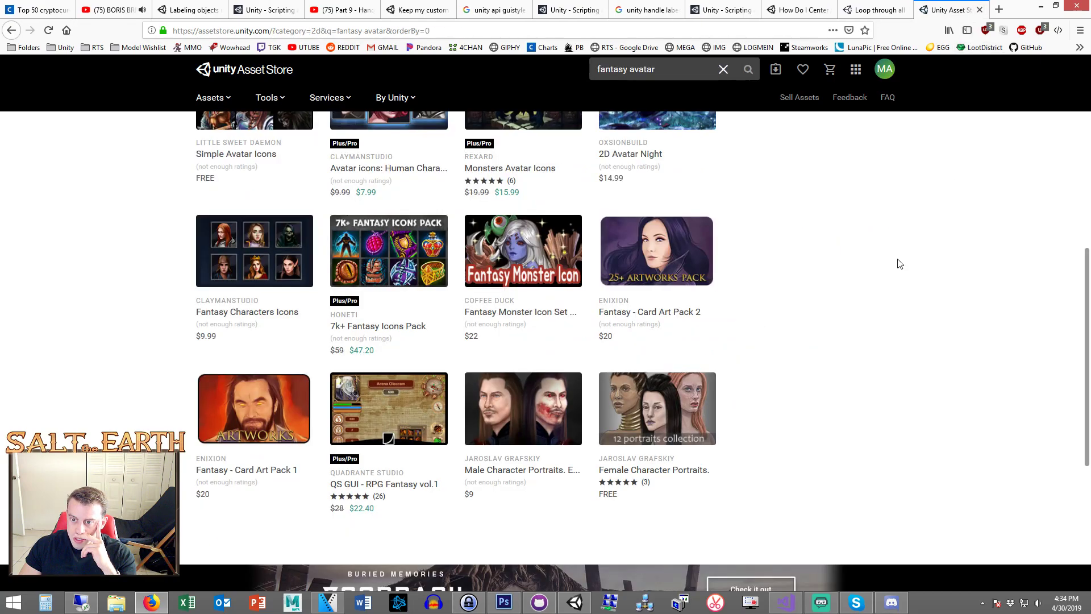
- Open the Fantasy Monster Icon Set Pack in a new tab and look through the remaining fantasy avatar results
right_click(559, 240)
click(591, 245)
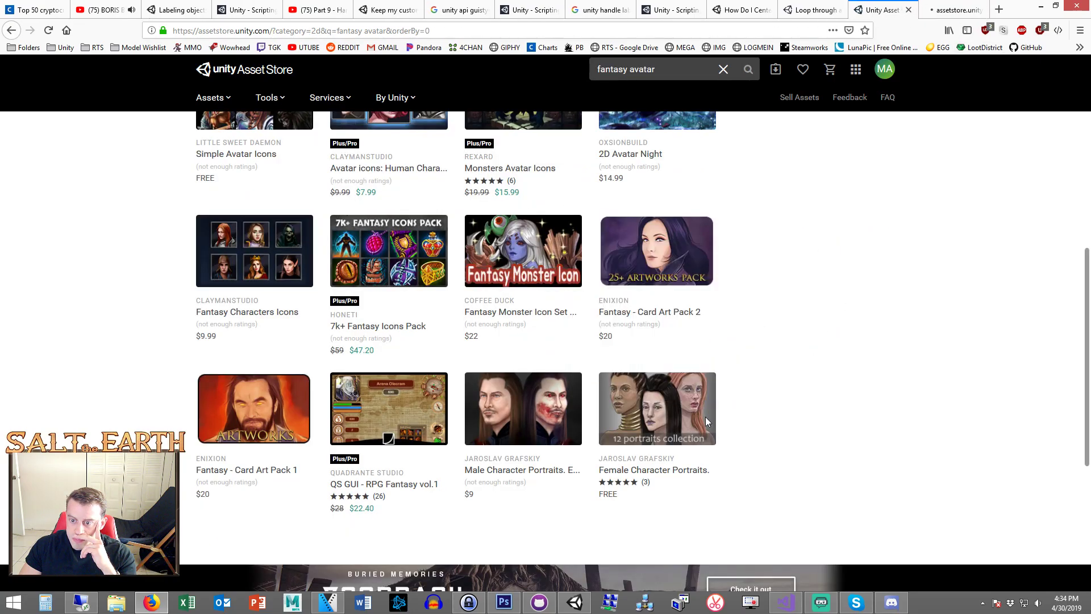
scroll(826, 402, down, 3)
scroll(762, 436, up, 10)
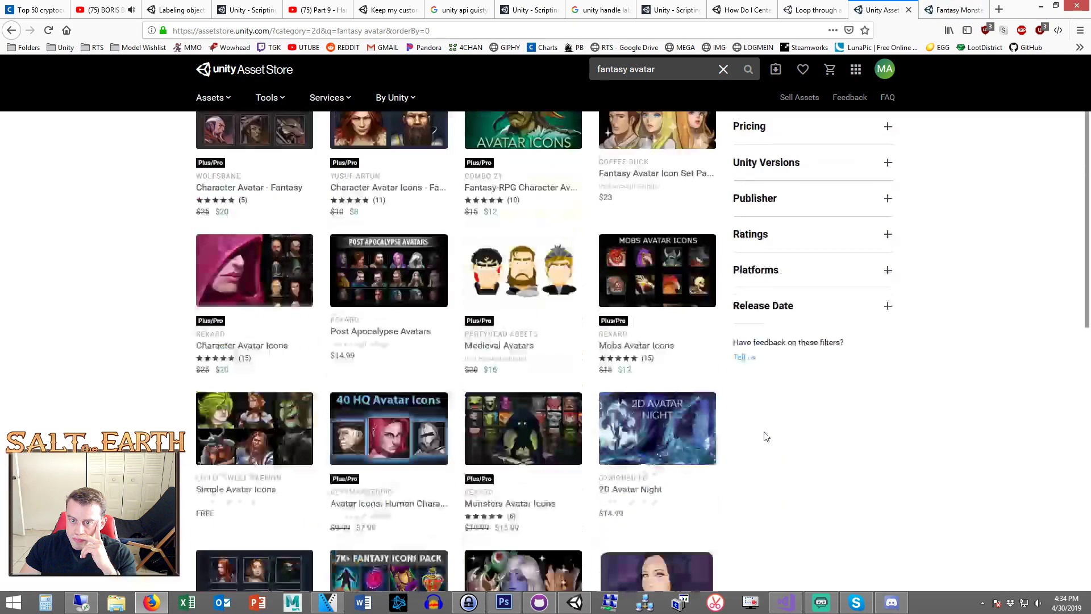
scroll(829, 432, up, 1)
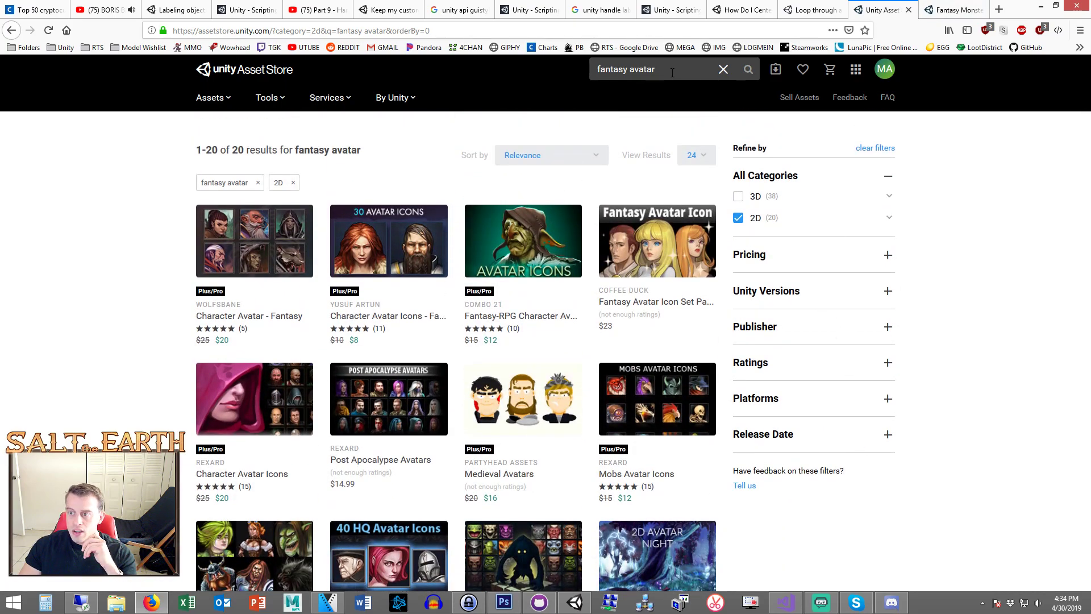
- Examine both enlarged preview images of the Fantasy Monster Icon Set Pack, on dark and grey backgrounds, and close the preview
key(ctrl+Tab)
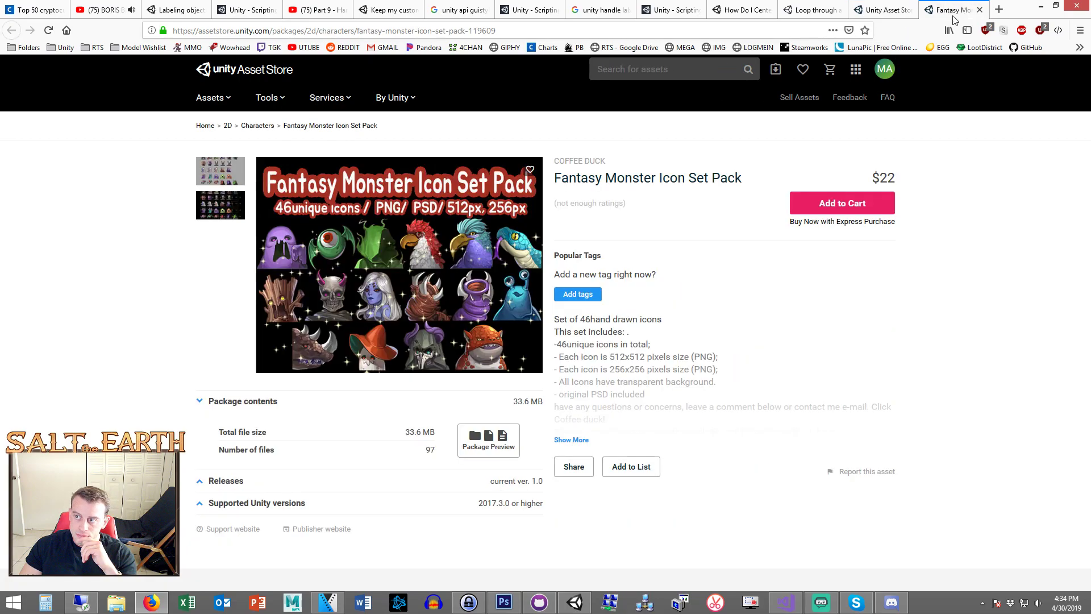
click(204, 216)
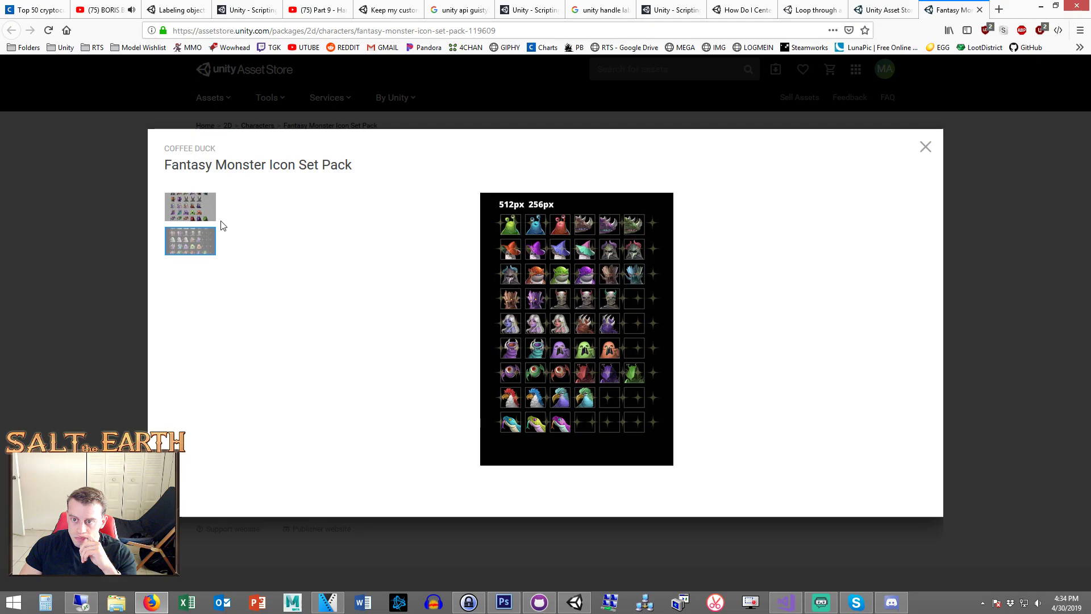
click(193, 214)
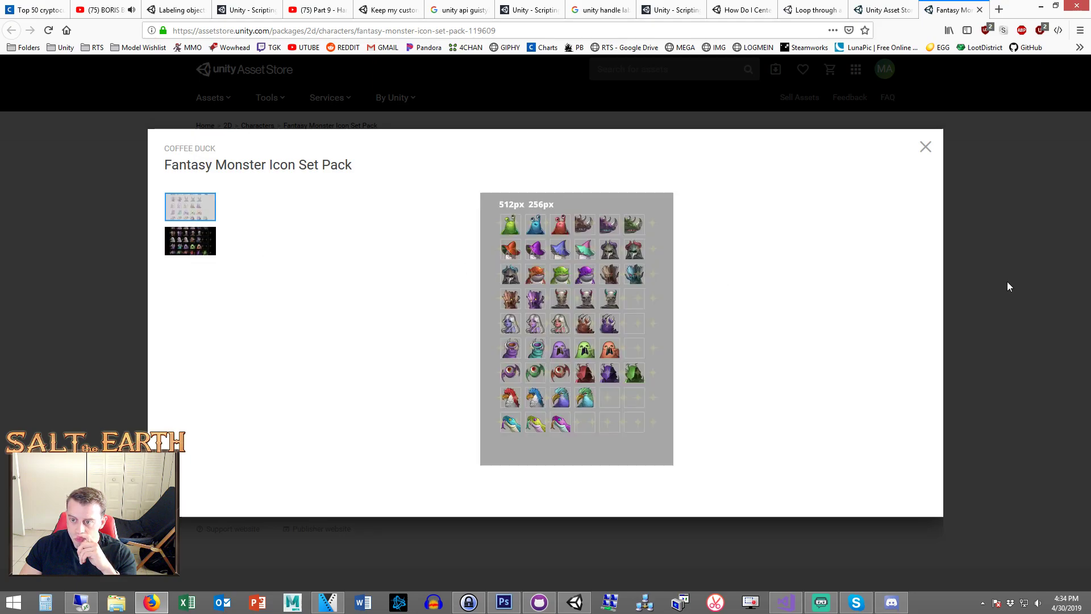
click(994, 226)
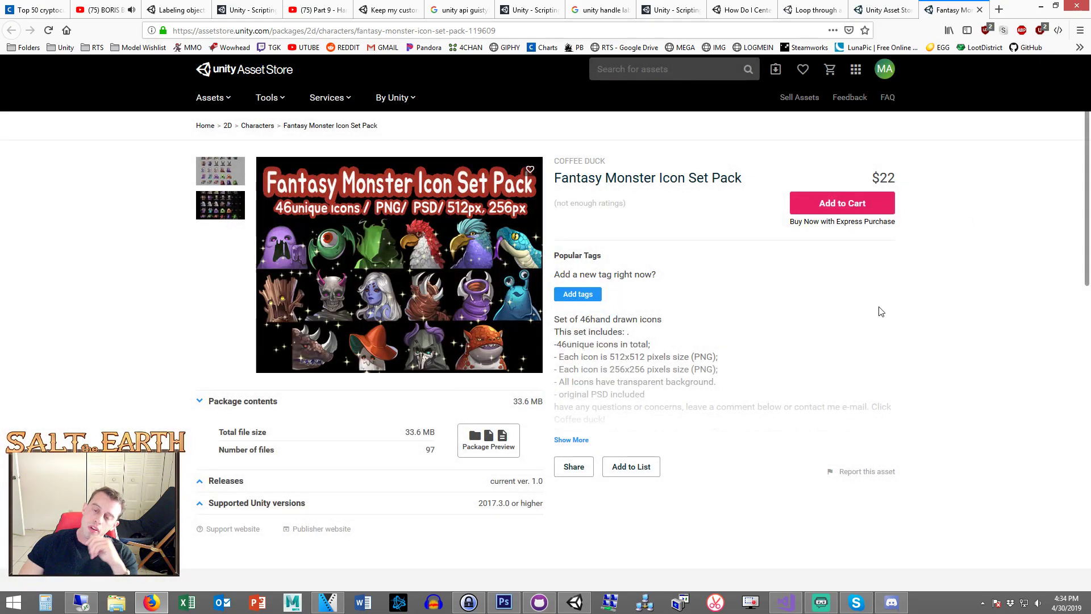
- Switch to Unity and collapse the four Race Icon Button objects under Unlock UI in the Hierarchy
click(575, 602)
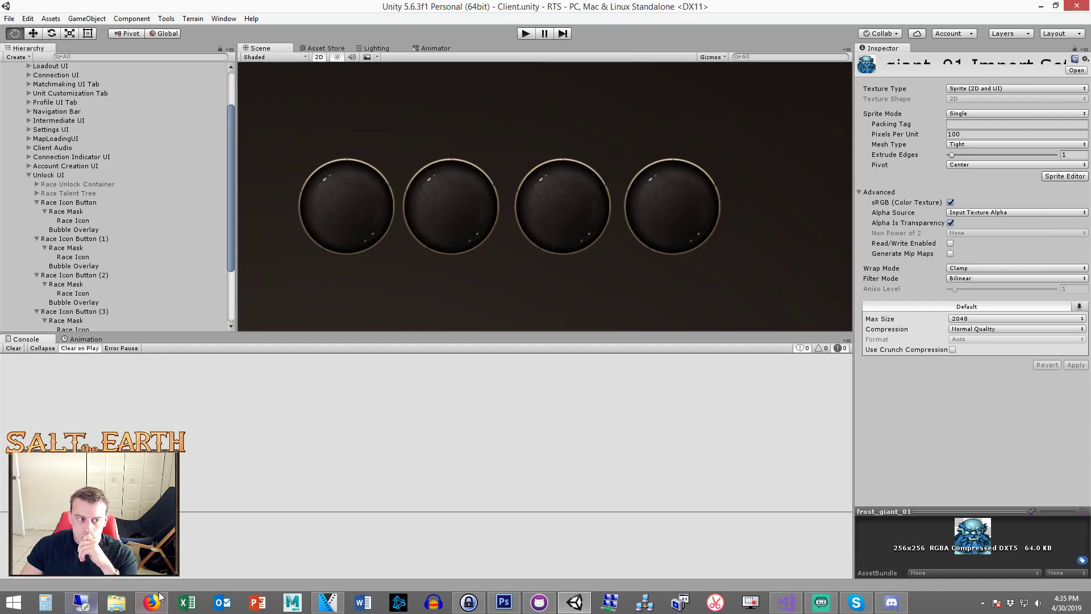
click(148, 265)
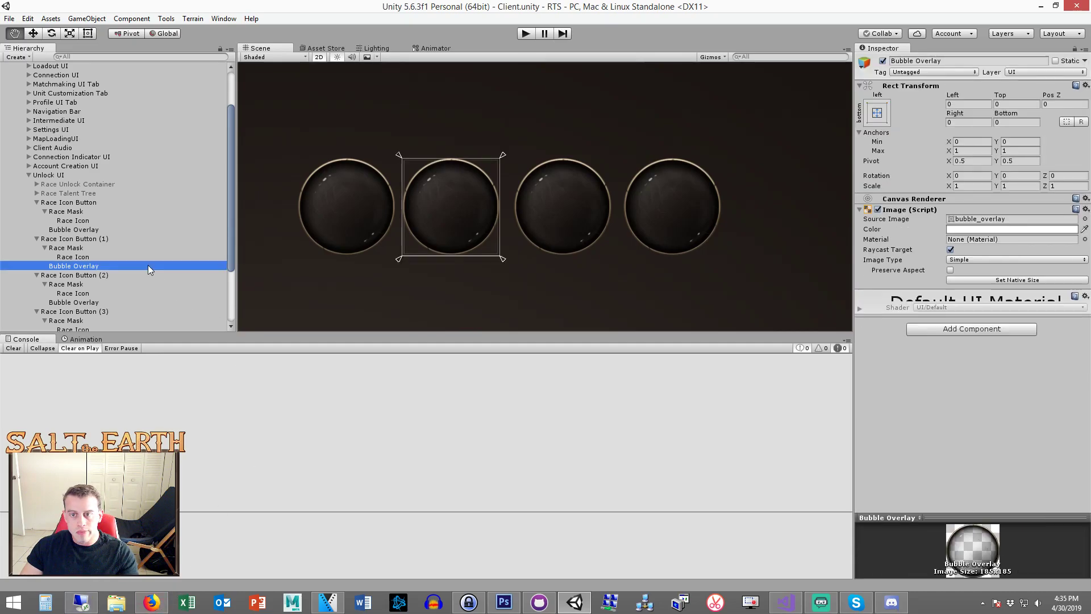
scroll(555, 231, down, 3)
scroll(555, 239, up, 6)
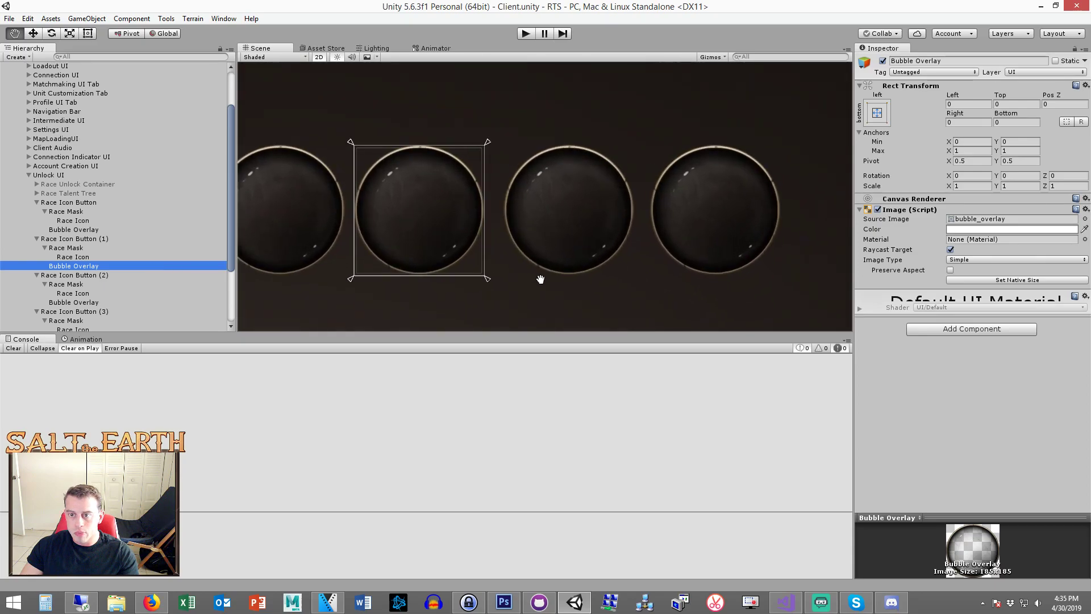
click(68, 203)
click(37, 203)
click(36, 211)
click(36, 220)
click(37, 229)
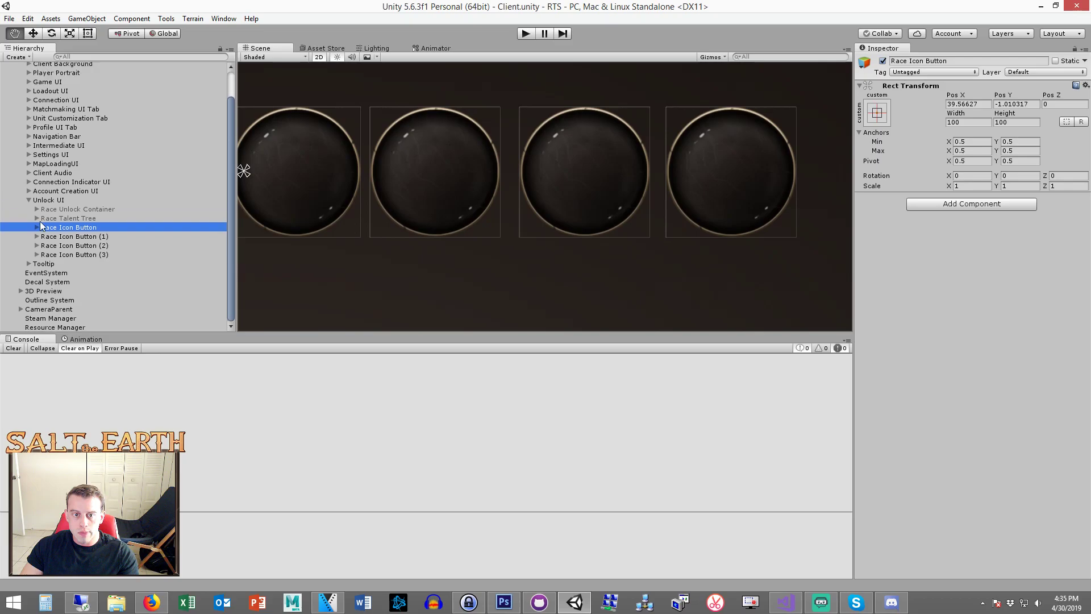
- Toggle the active state of all four Race Icon Button objects together, frame them in the scene and save the scene
shift+click(91, 254)
click(882, 61)
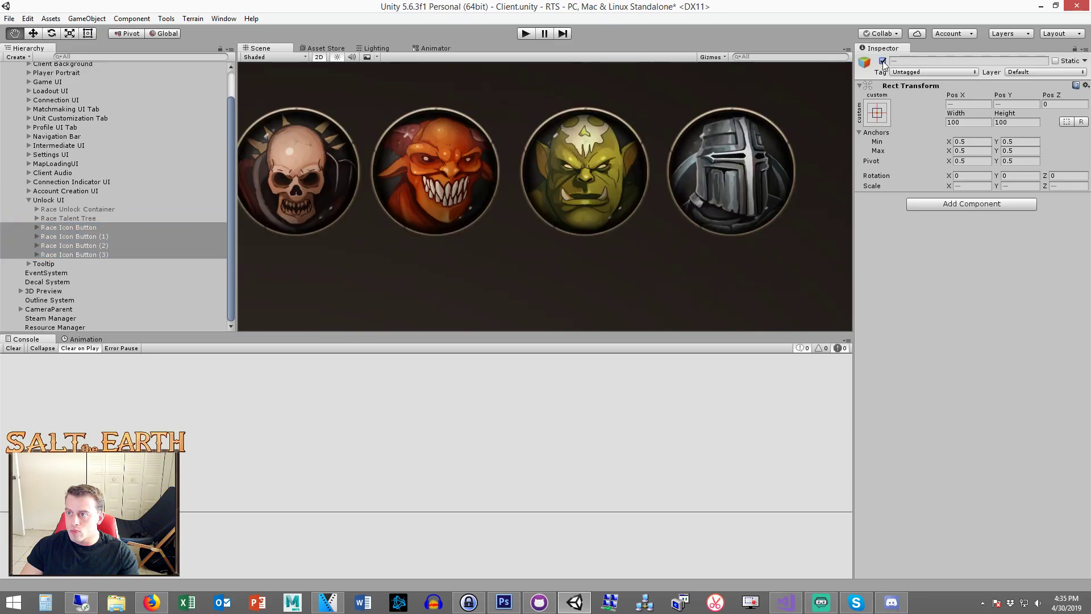
key(f)
key(ctrl+s)
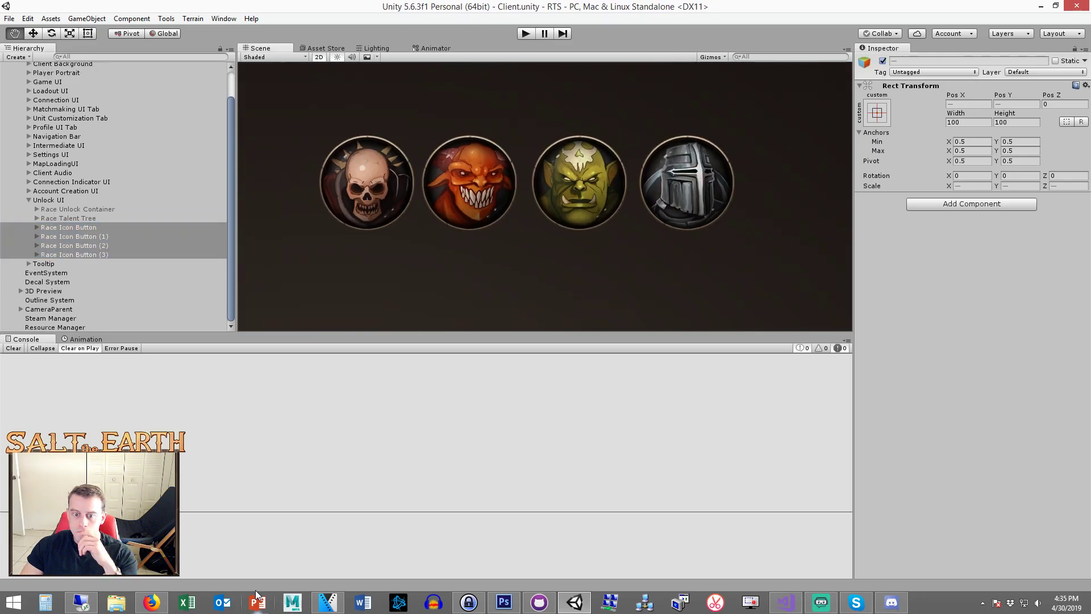
- Back in Firefox, close the Fantasy Monster Icon Set Pack page and examine the enlarged preview of Fantasy-RPG Character Avatar Icons from the search results
click(151, 602)
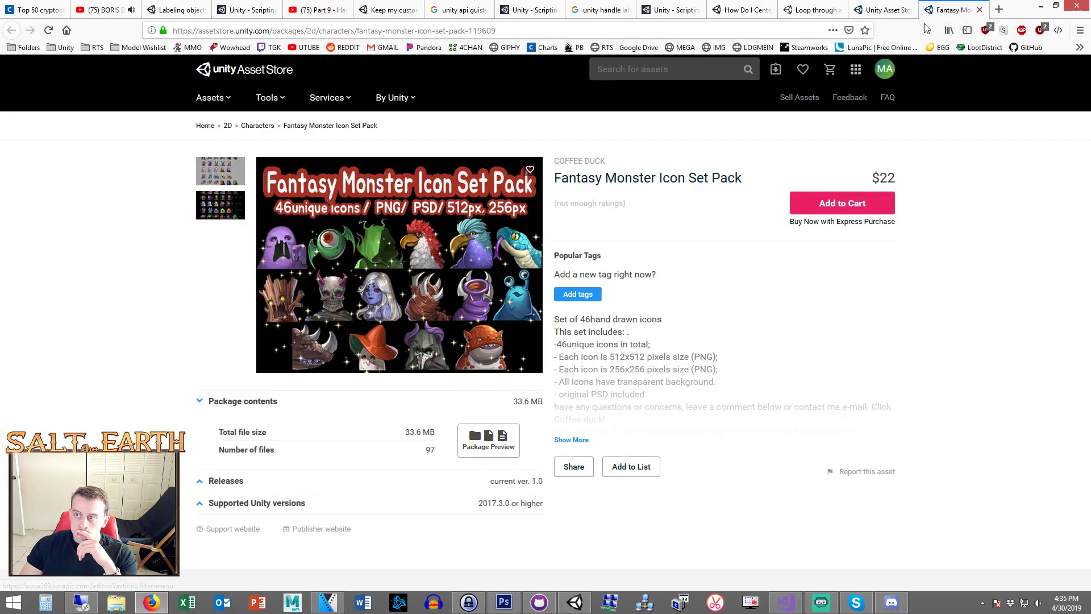
click(979, 9)
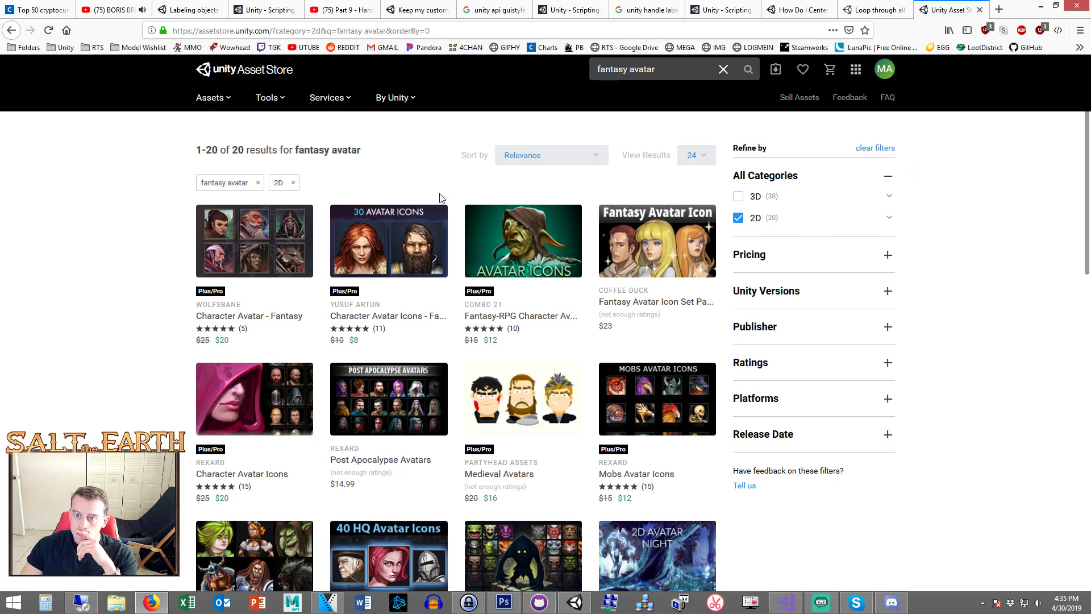
right_click(515, 230)
click(545, 239)
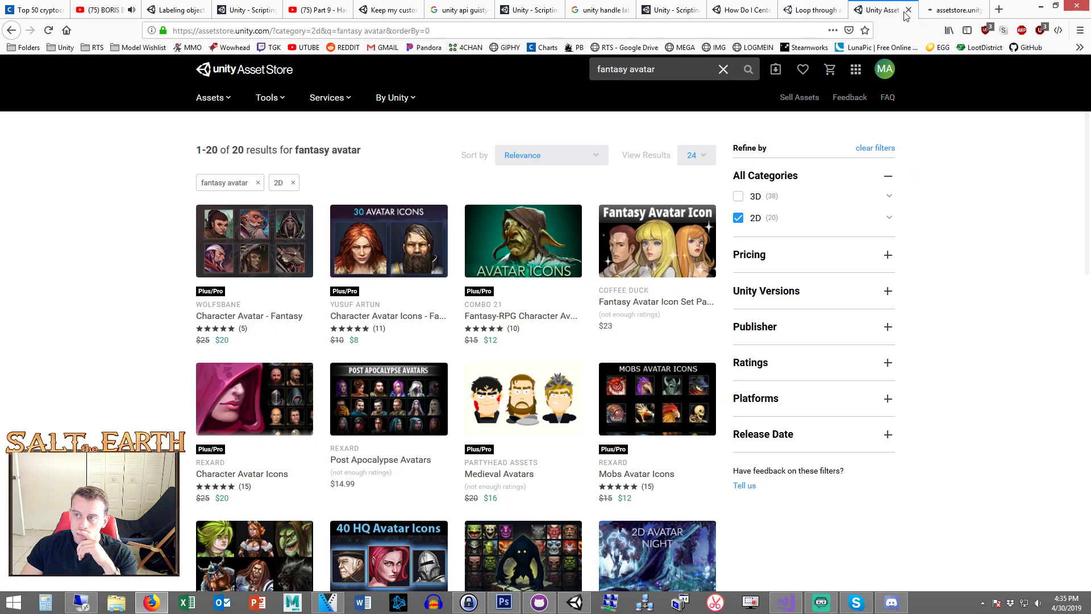
click(955, 10)
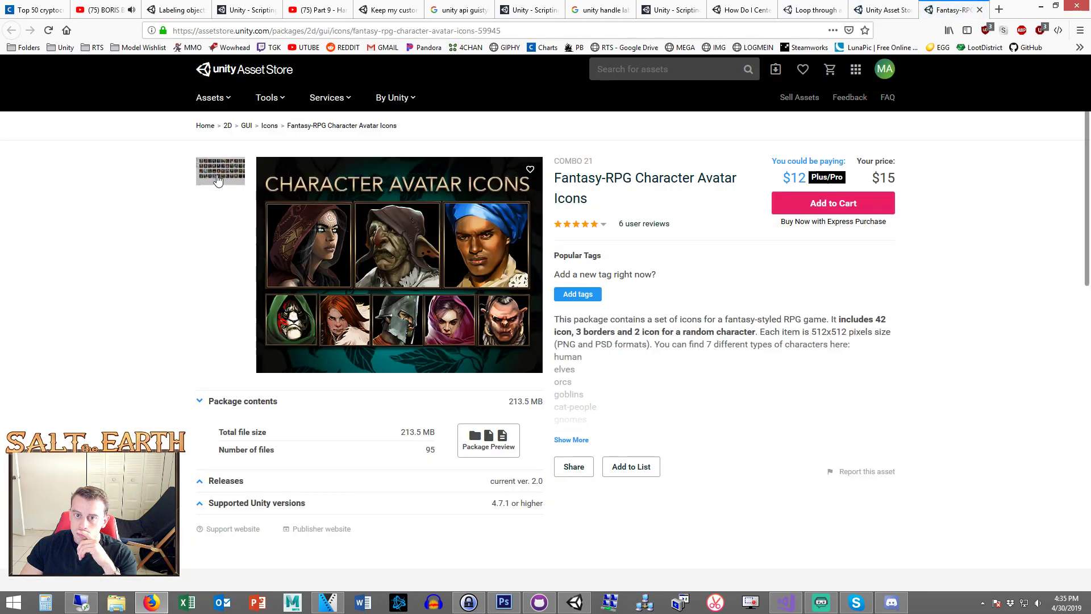
click(218, 181)
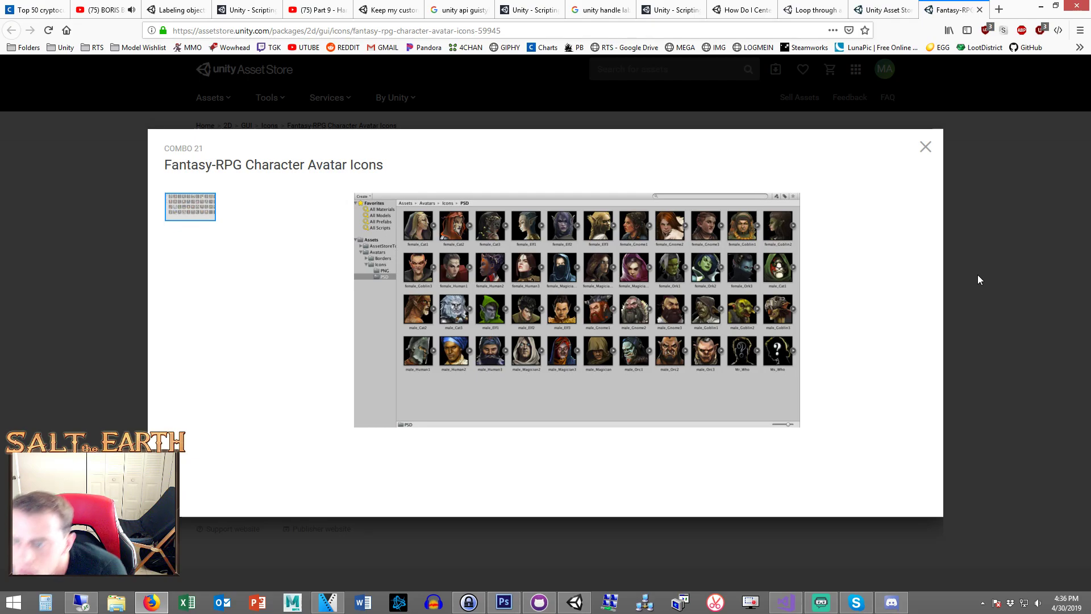
click(973, 275)
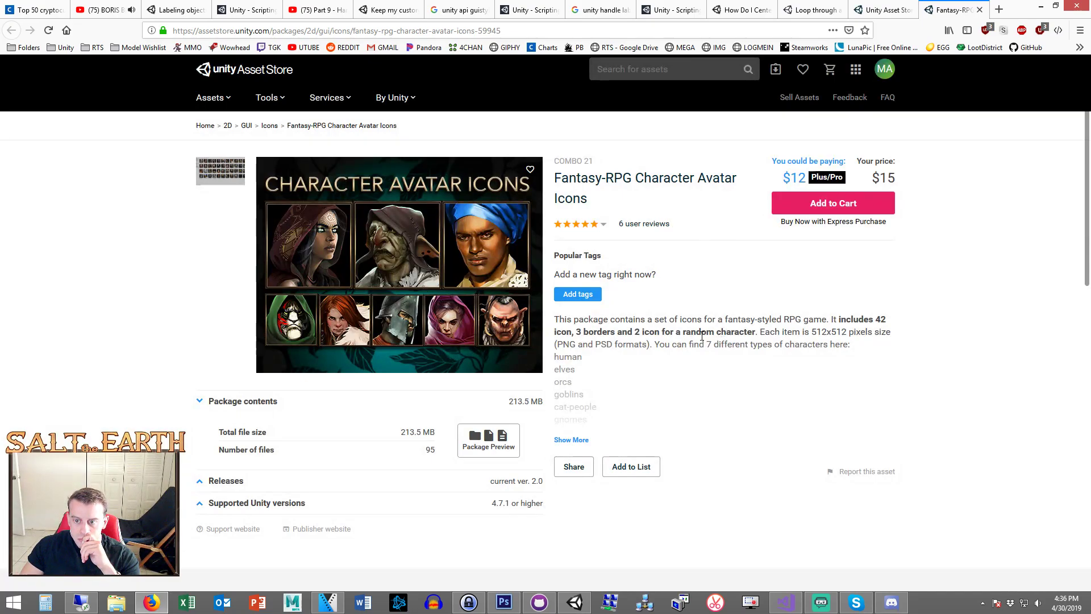
- Compare the race icons in the Unity scene with the enlarged Fantasy-RPG Character Avatar Icons preview in Firefox, closing the preview when done
click(574, 602)
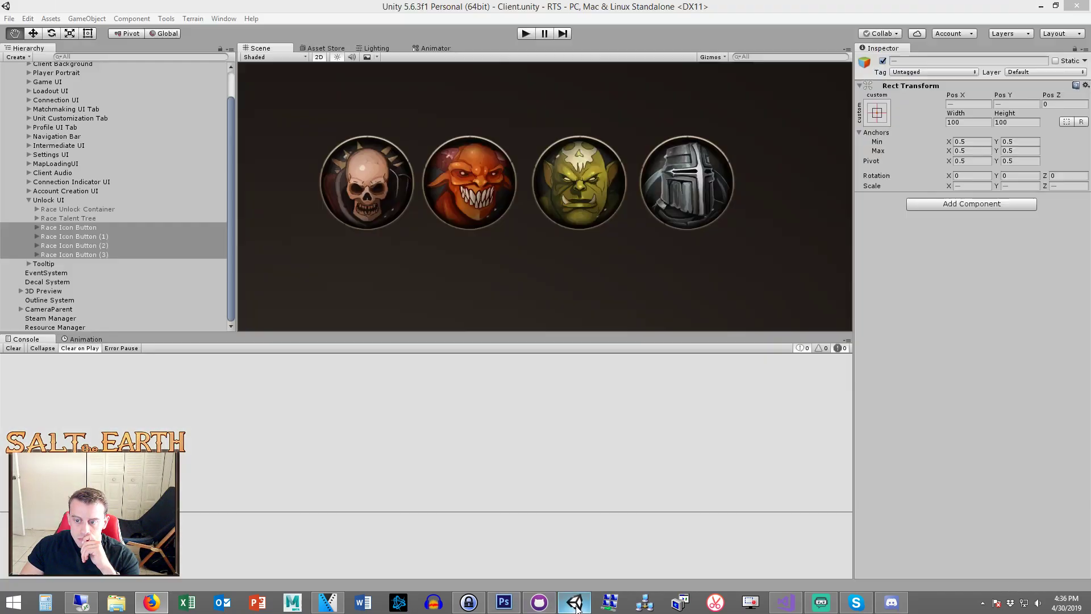
click(575, 603)
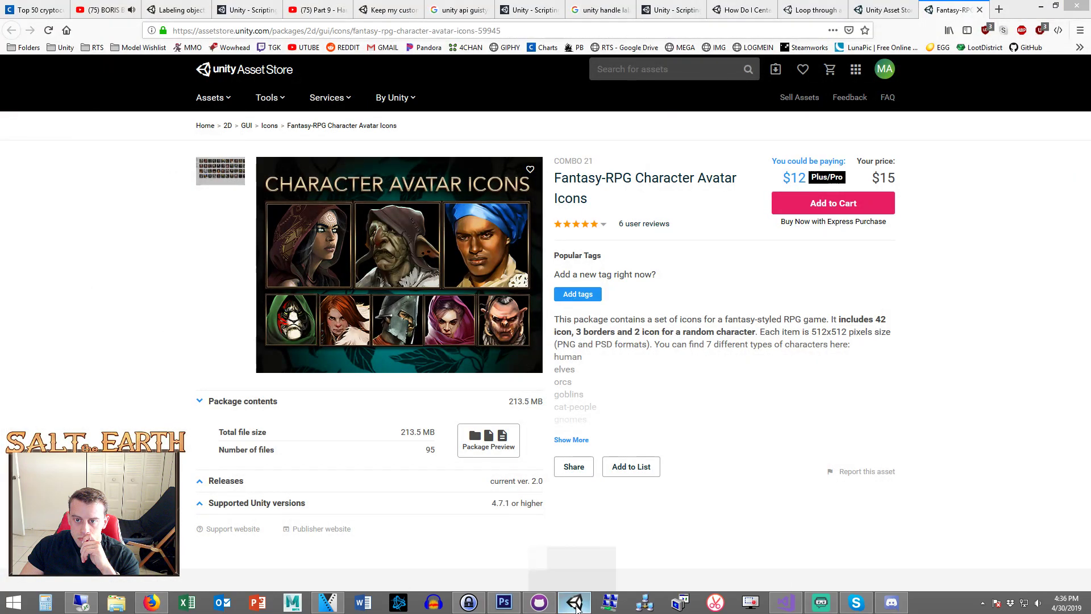
click(574, 602)
click(151, 602)
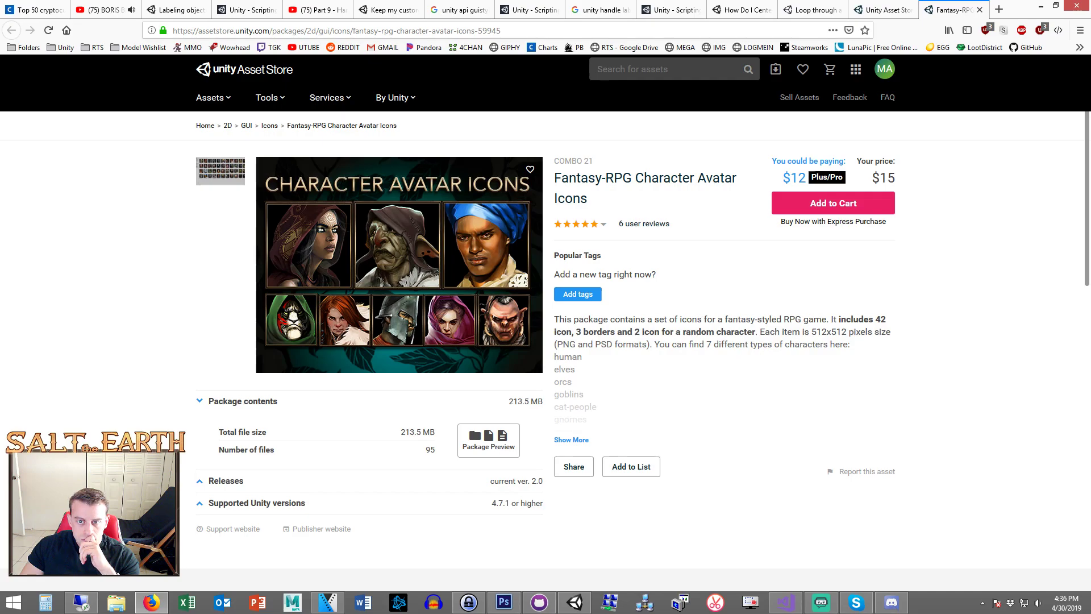
click(212, 177)
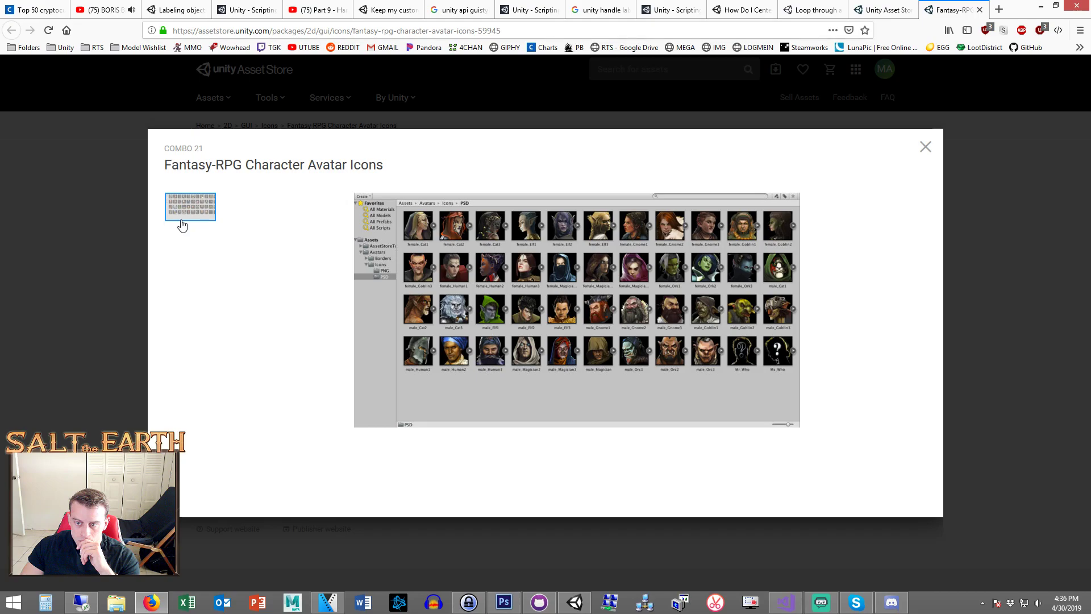
click(131, 276)
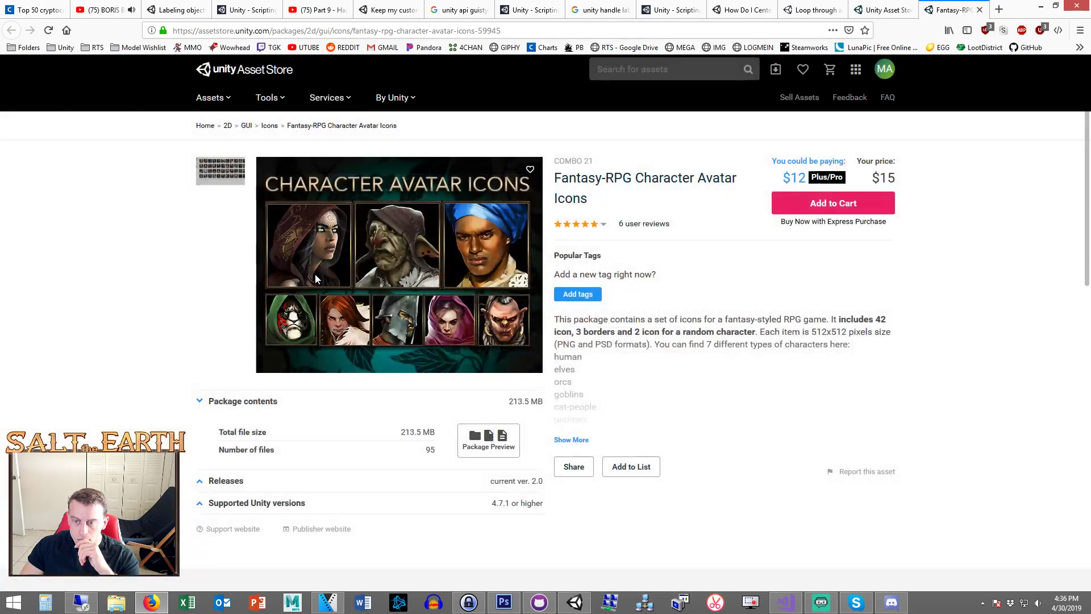
- Open the Combo 21 publisher page in a new tab, look through its listed assets and close the page
click(899, 7)
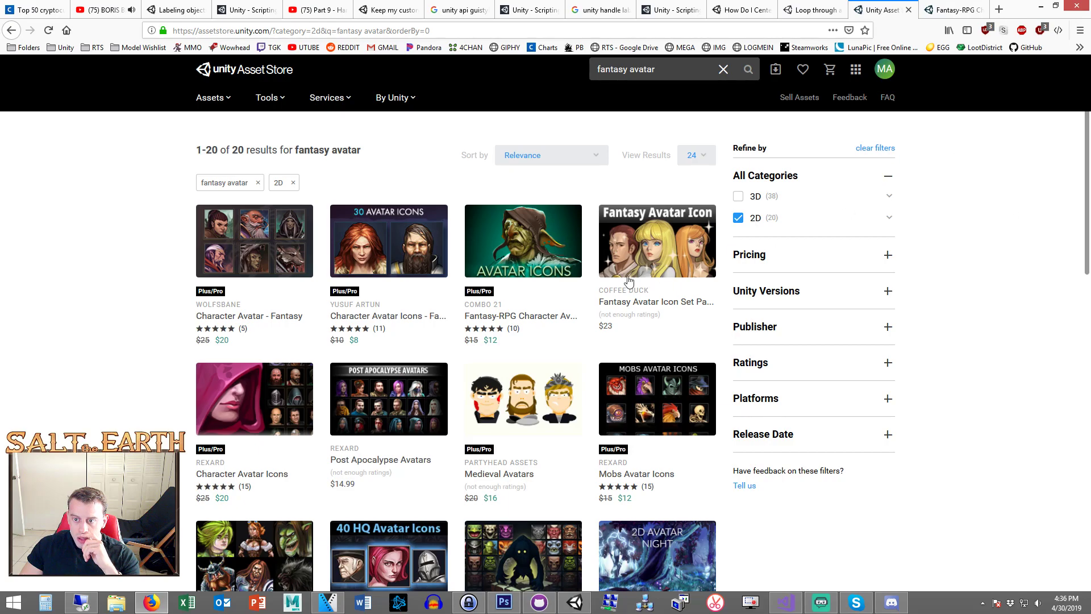
click(954, 10)
right_click(575, 164)
click(627, 168)
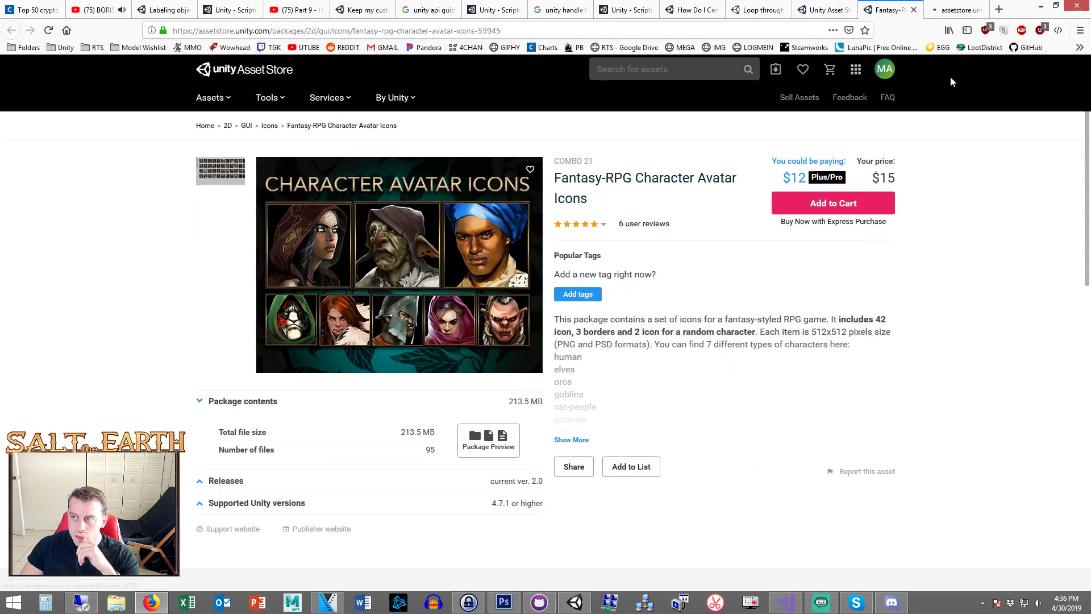
click(955, 10)
scroll(114, 318, down, 3)
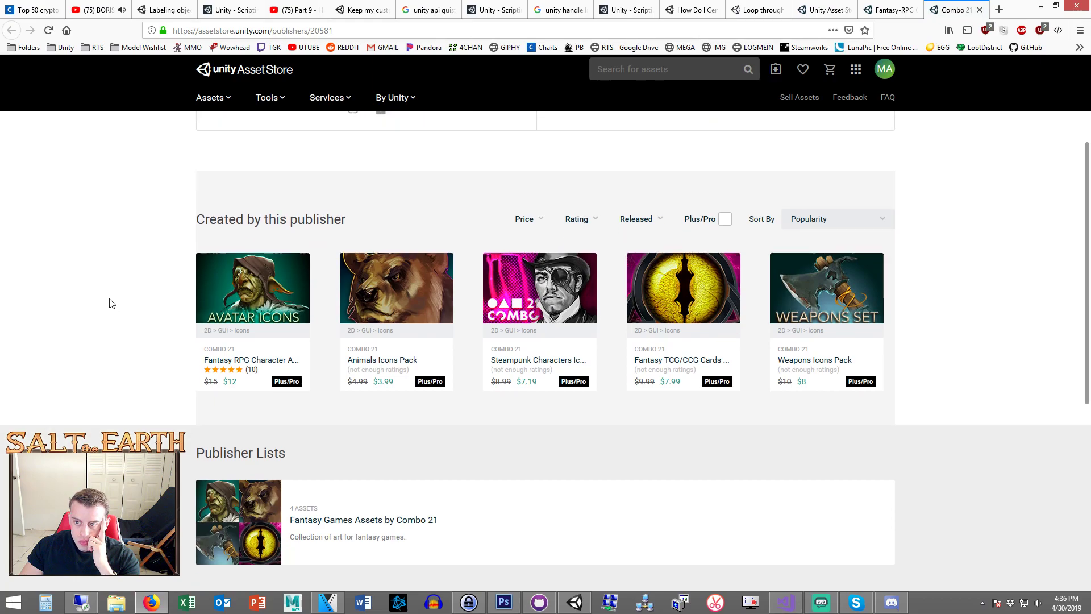
scroll(152, 285, down, 5)
scroll(155, 275, up, 8)
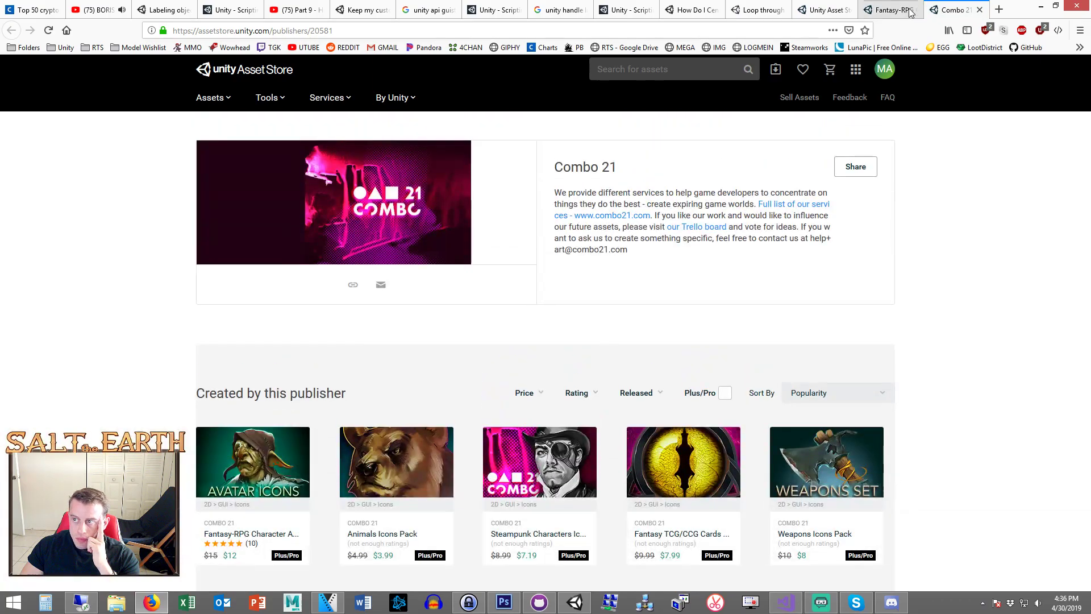
click(979, 9)
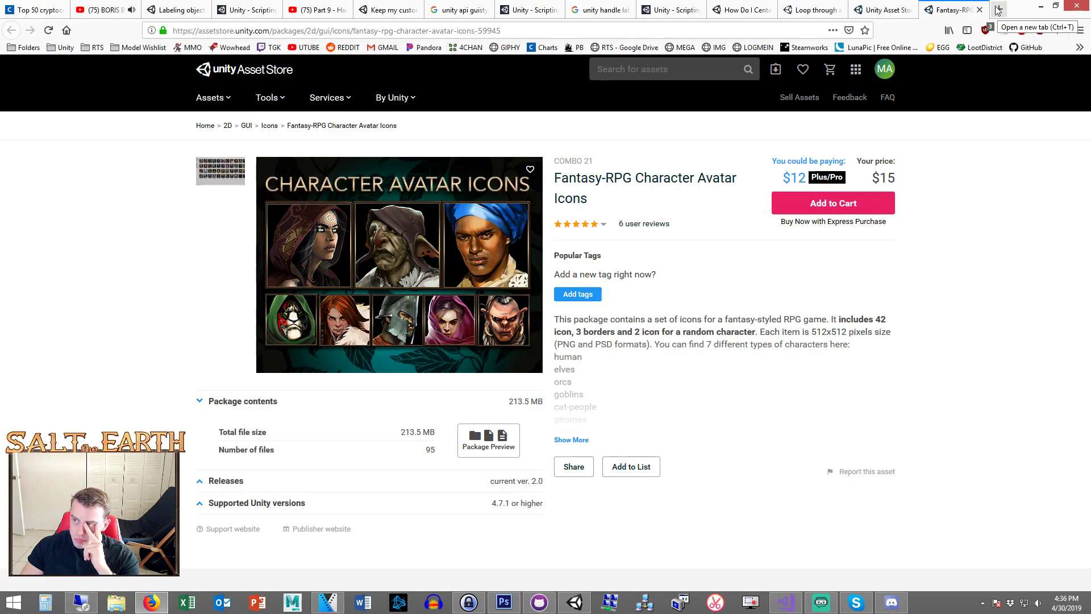
- Open Character Avatar Icons - Fantasy from the search results in its own tab, view it and close the page
click(887, 7)
drag(389, 250, 885, 4)
click(885, 7)
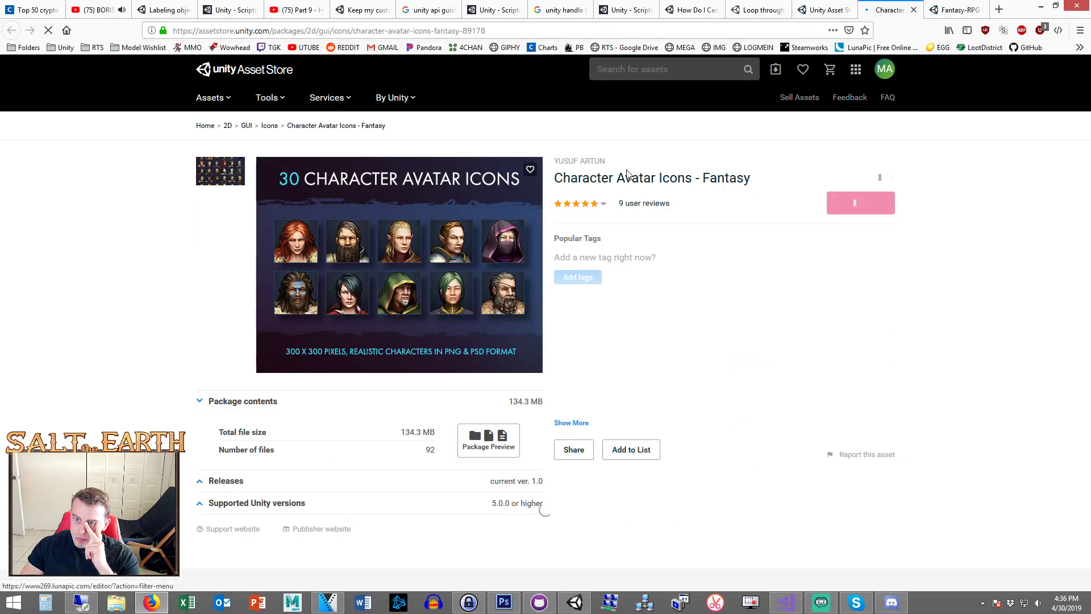
click(913, 10)
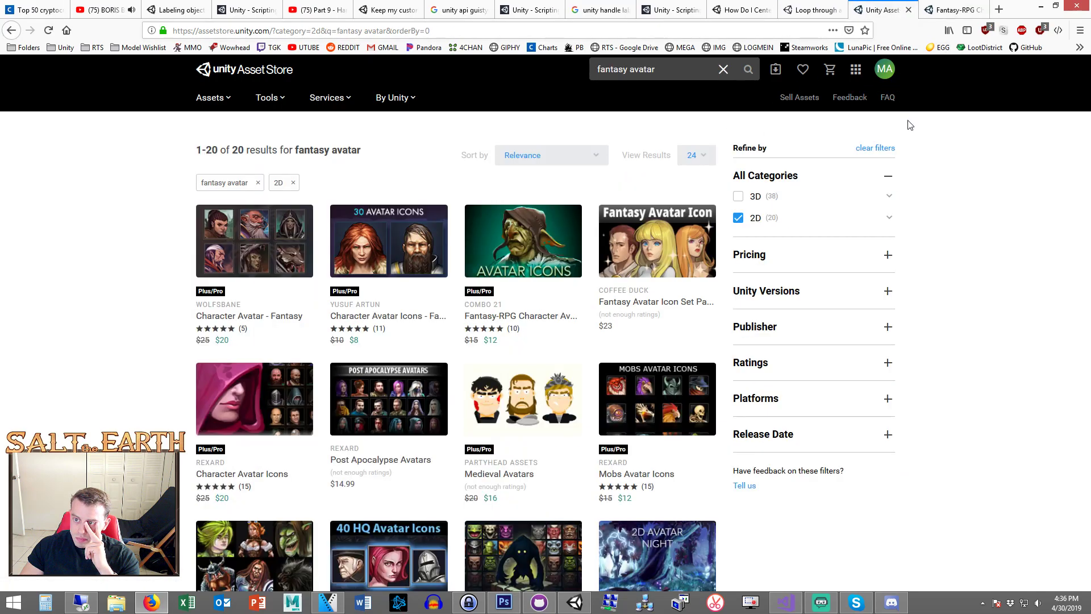
- View the Avatar icons: Human Characters page in a new tab, close it and look through the remaining fantasy avatar results
scroll(936, 227, down, 3)
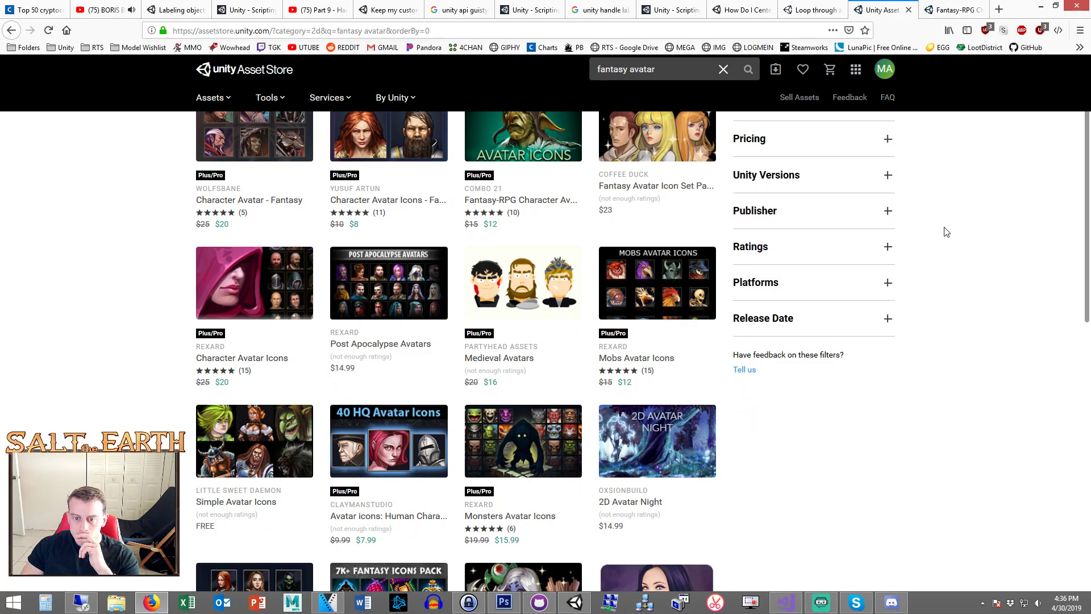
right_click(412, 416)
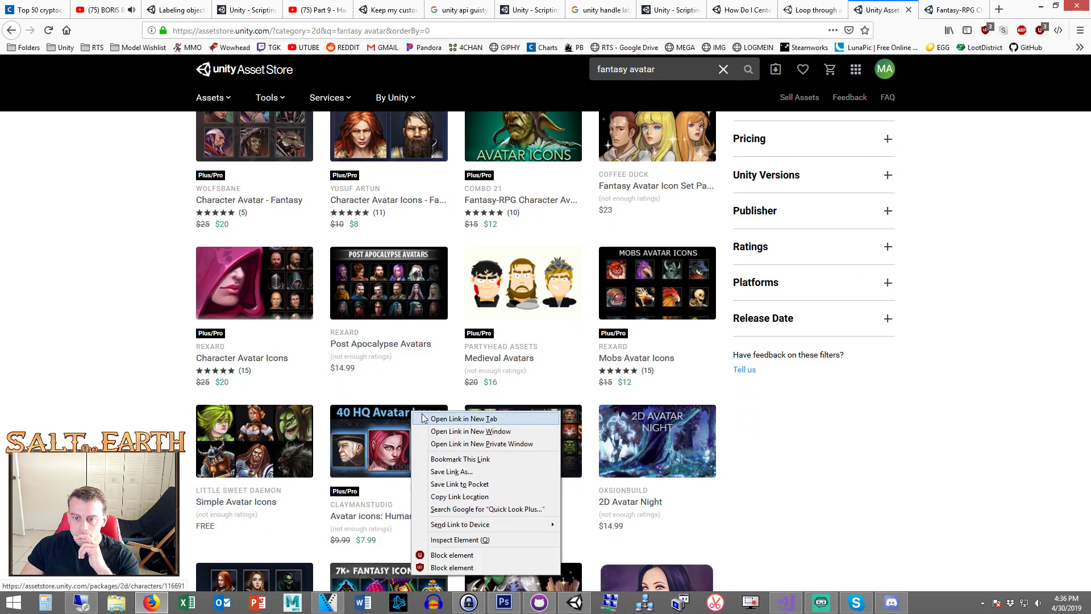
click(449, 419)
click(885, 6)
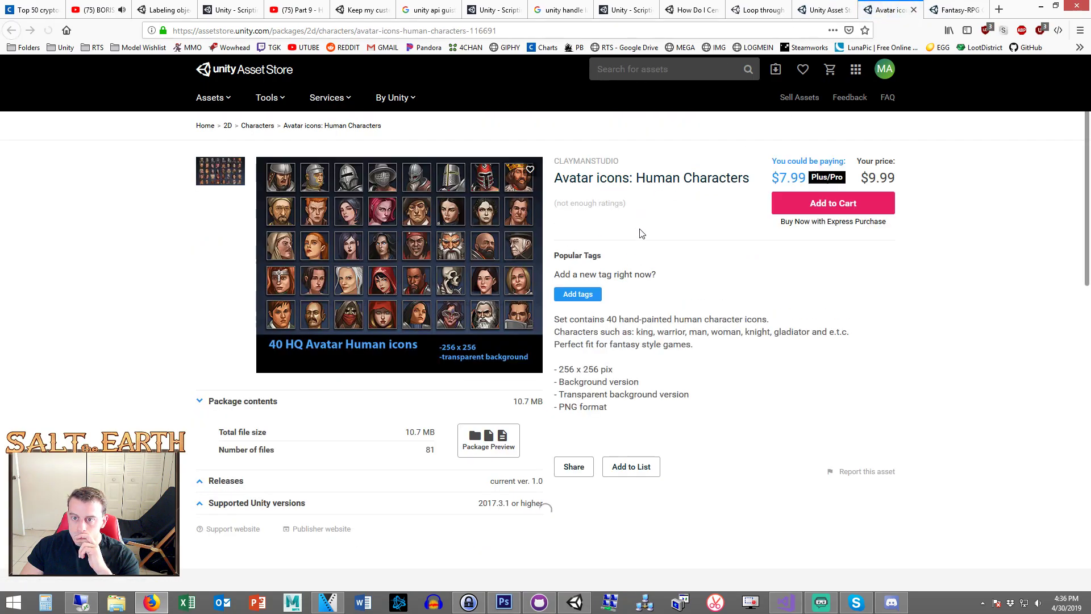
click(914, 11)
scroll(973, 279, down, 4)
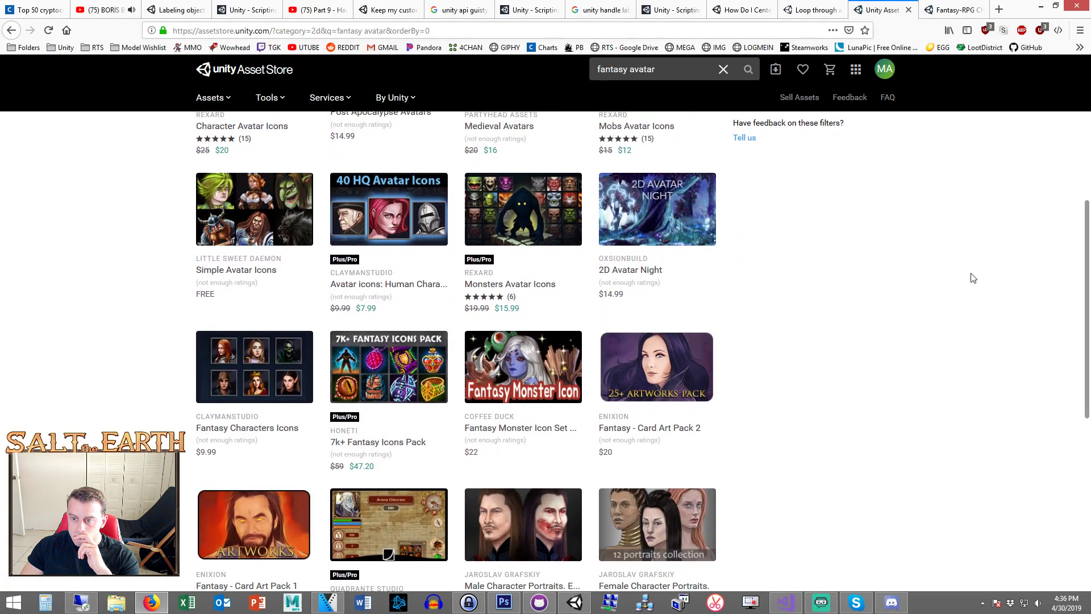
scroll(986, 283, down, 5)
scroll(970, 306, up, 12)
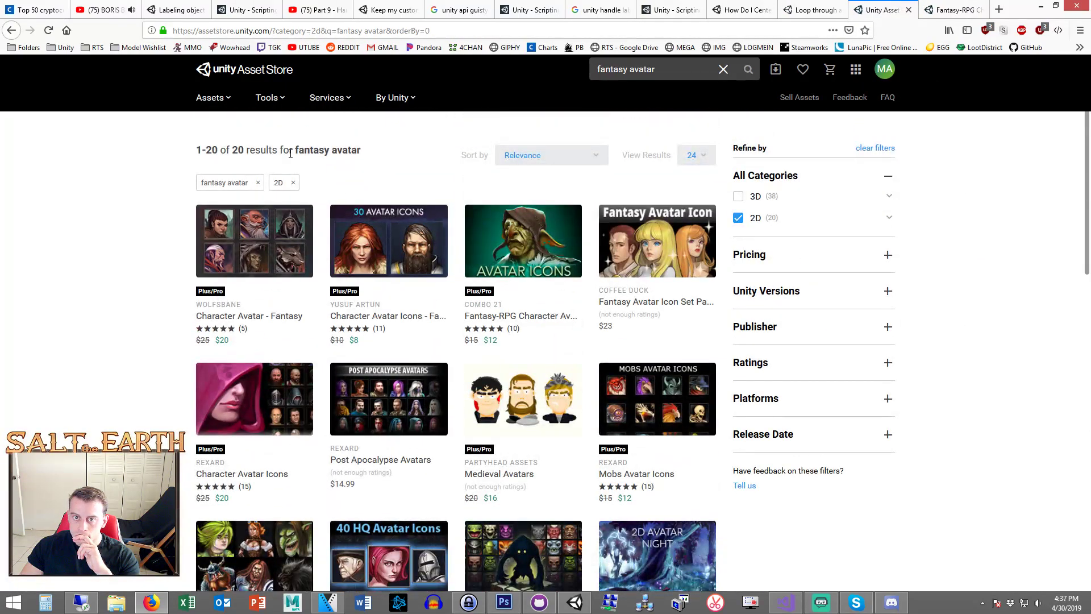
- Search the 2D assets for "fantasy character"
double_click(647, 70)
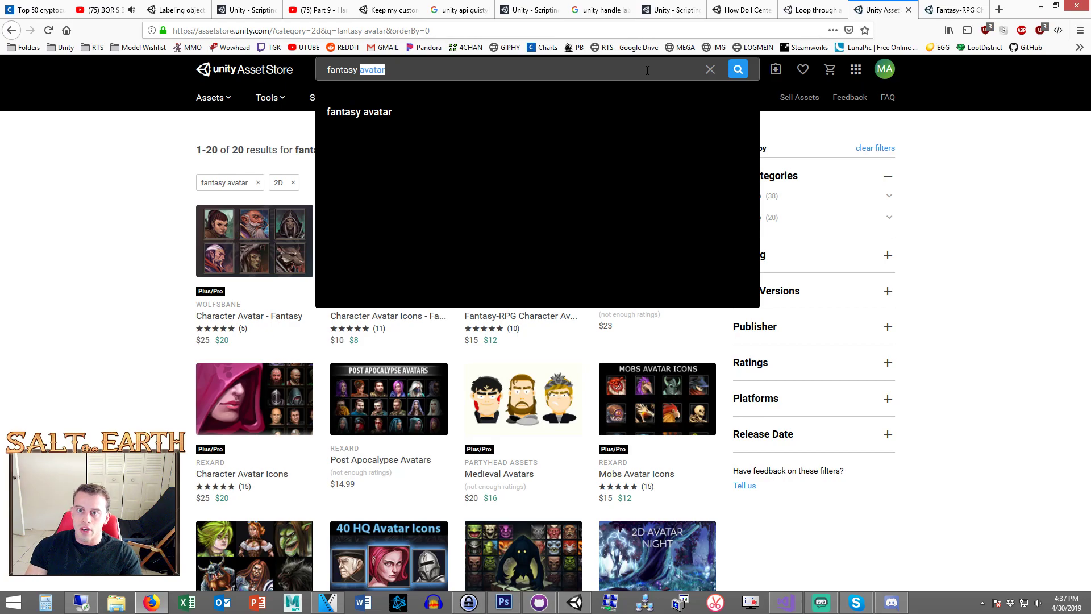
text(character)
key(Return)
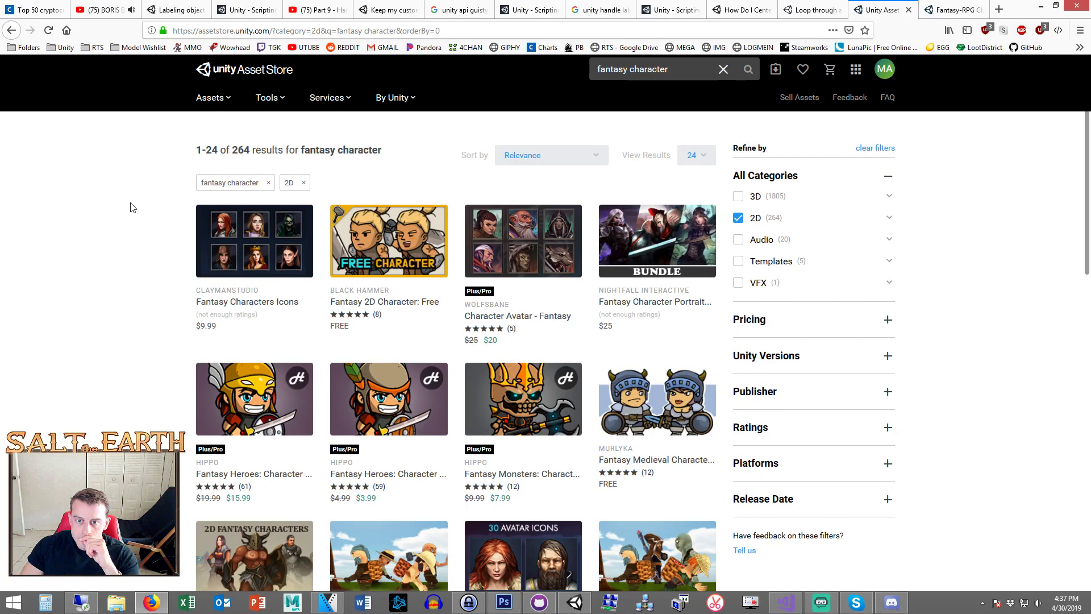
- Open Fantasy Characters Icons, the Nightfall Interactive Fantasy Character Portraits bundle and 2D Fantasy Characters in new tabs from the results
middle_click(255, 241)
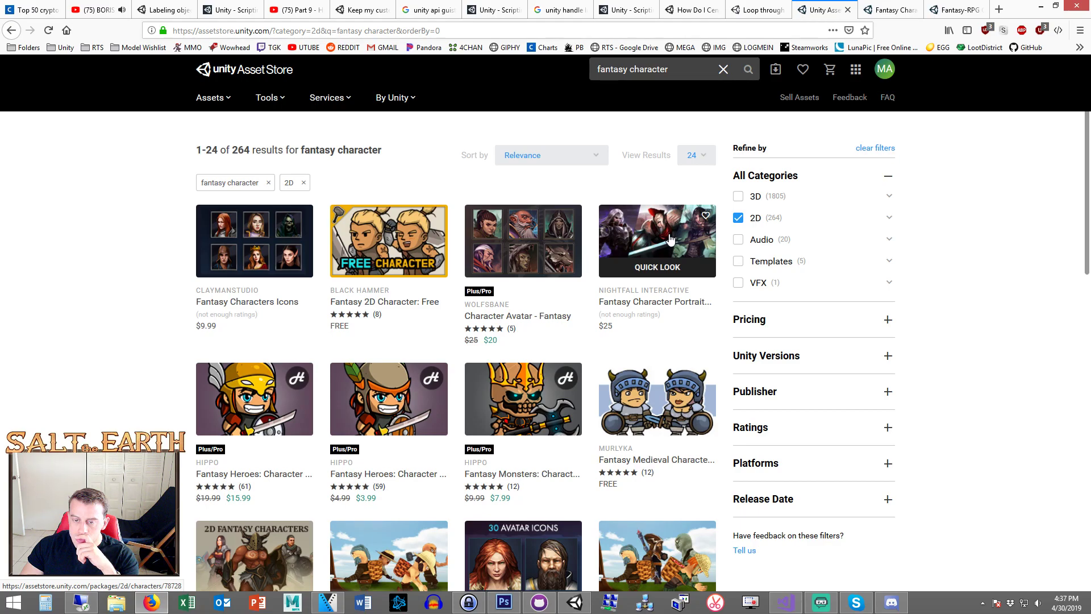
right_click(654, 248)
click(688, 254)
scroll(46, 298, down, 3)
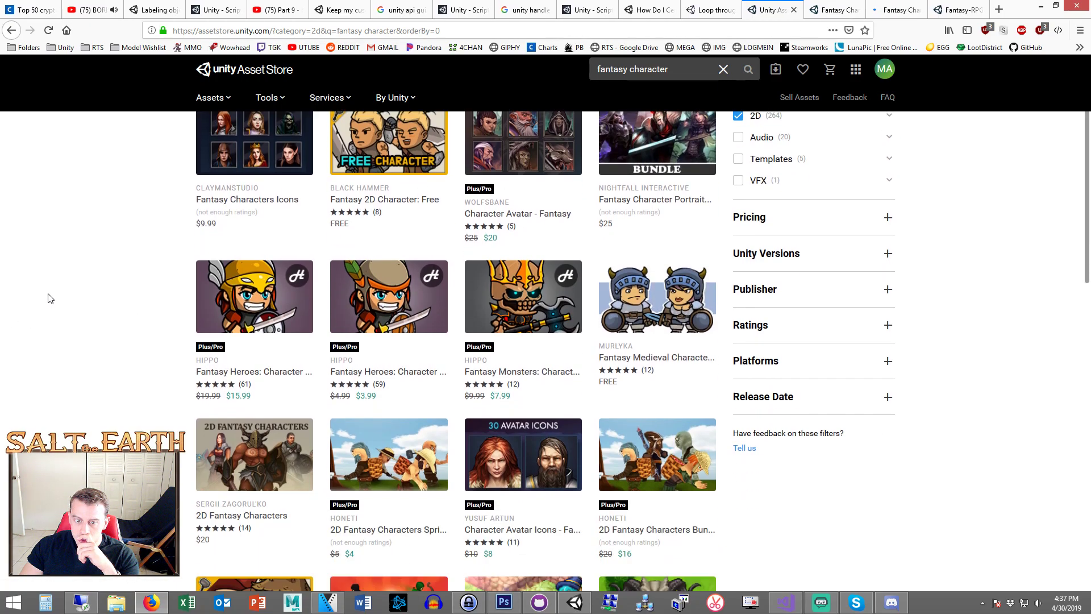
right_click(252, 373)
click(281, 380)
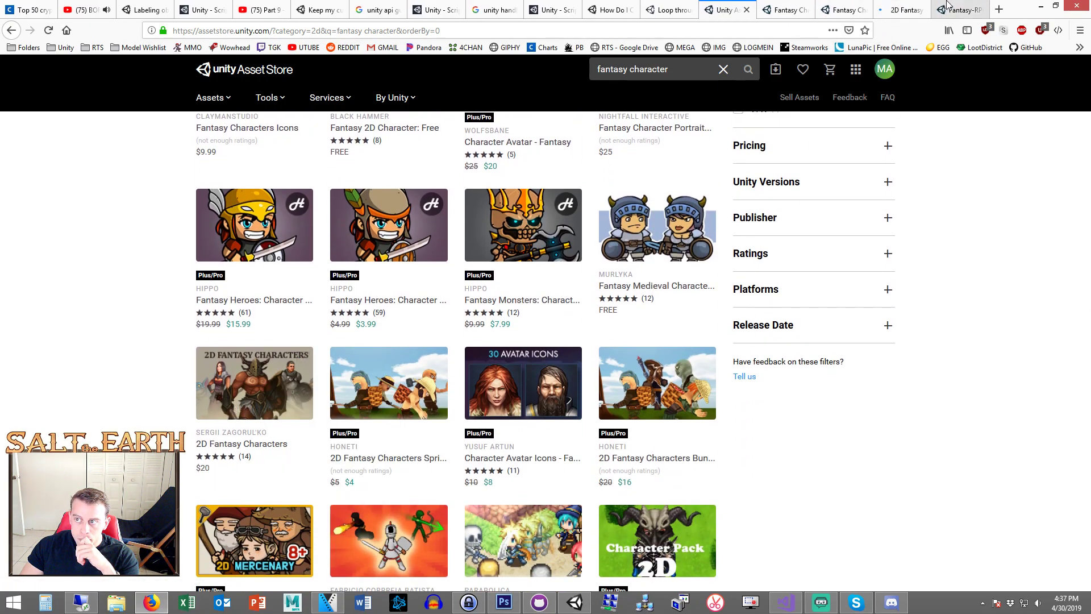
- Go to the 2D Fantasy Characters page and examine its enlarged preview of the character set
click(902, 10)
click(222, 175)
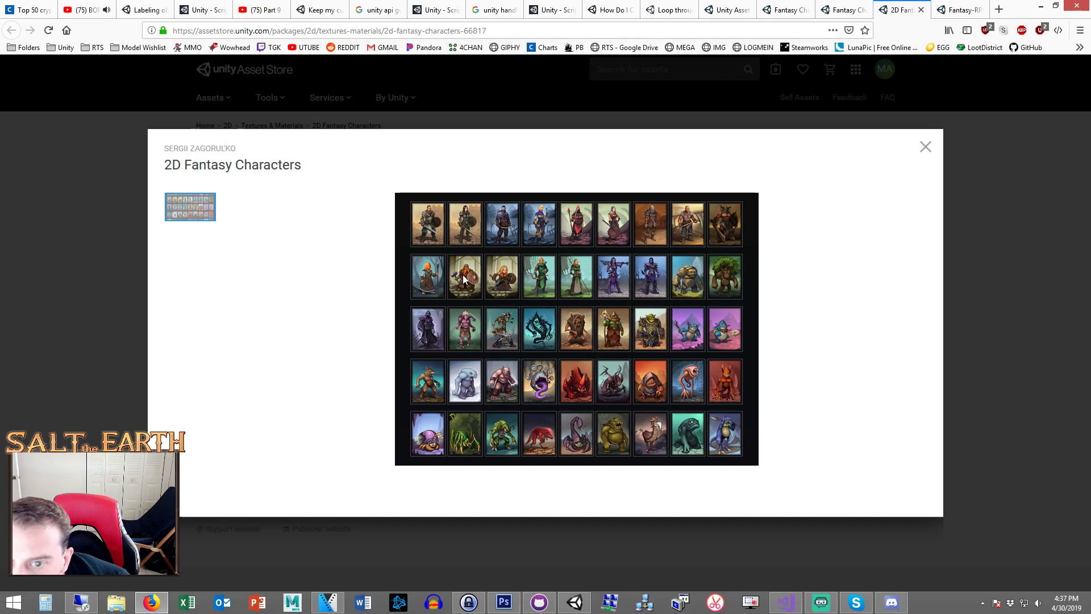
- View the enlarged preview of the 2D Fantasy Characters set once more and close it
click(1000, 251)
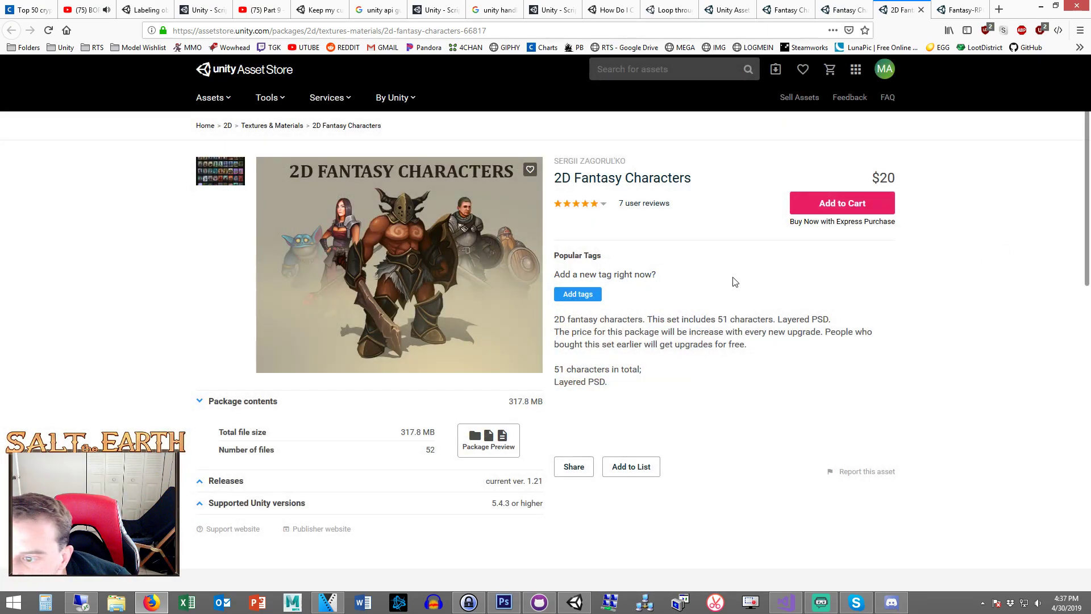
click(223, 179)
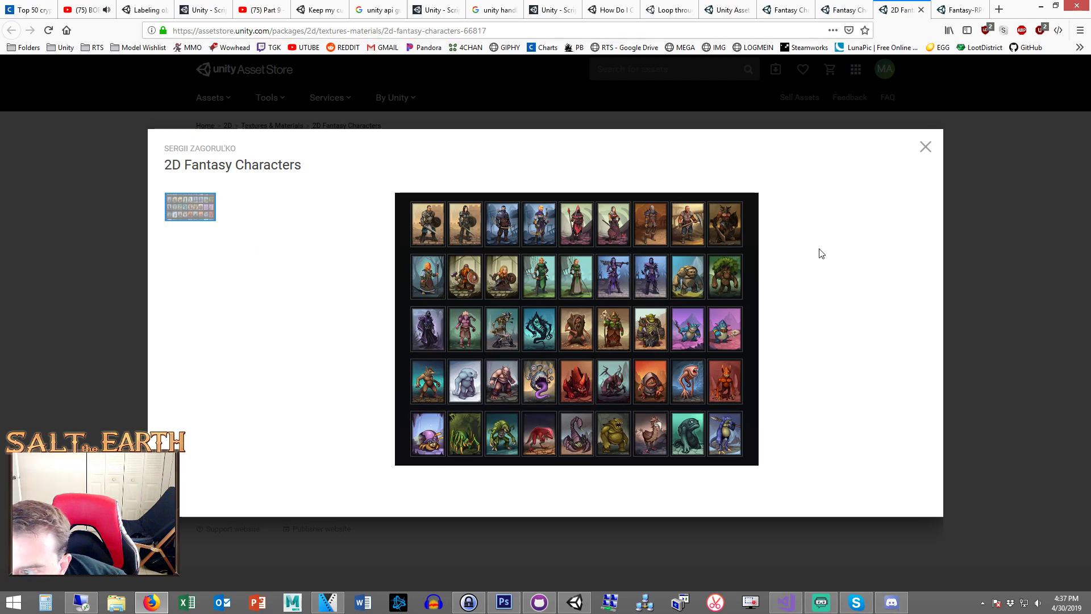
click(979, 237)
- View the last portraits in the Fantasy Character Portraits Bundle gallery and close the bundle's page
click(851, 6)
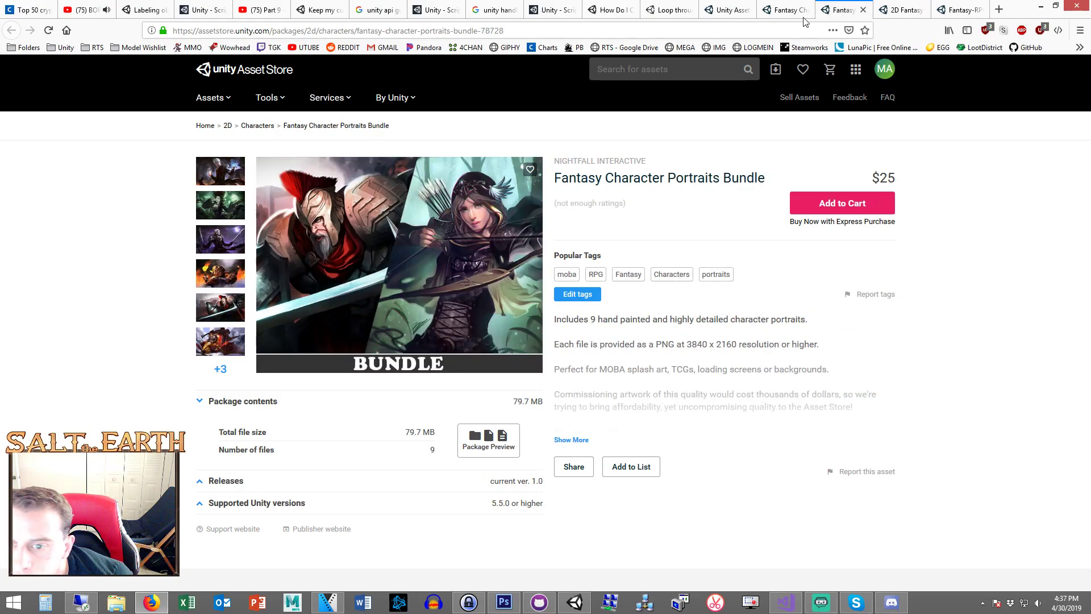
click(202, 353)
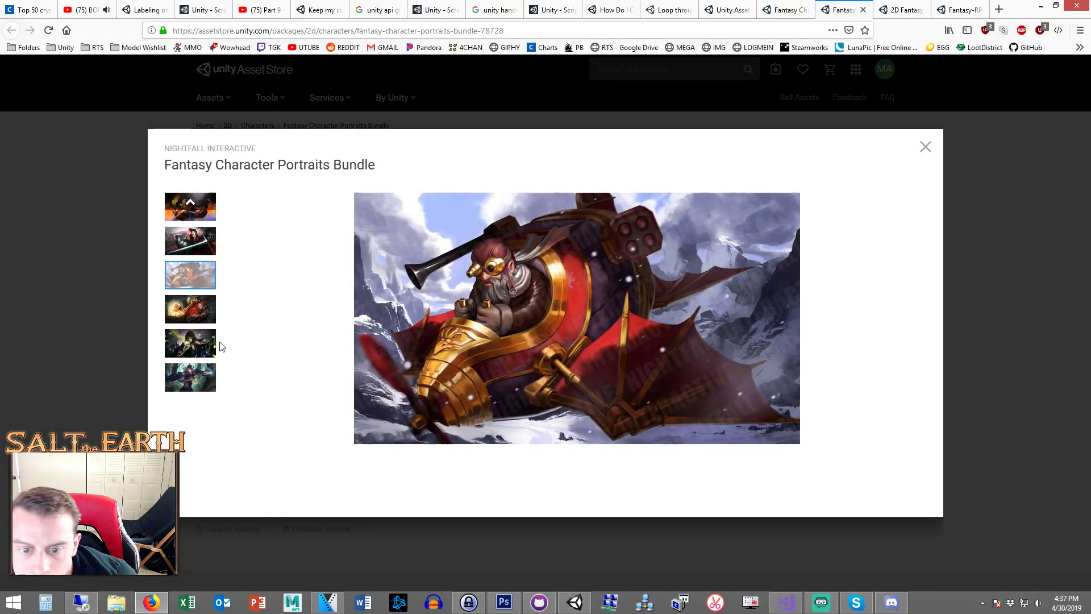
click(205, 320)
click(203, 343)
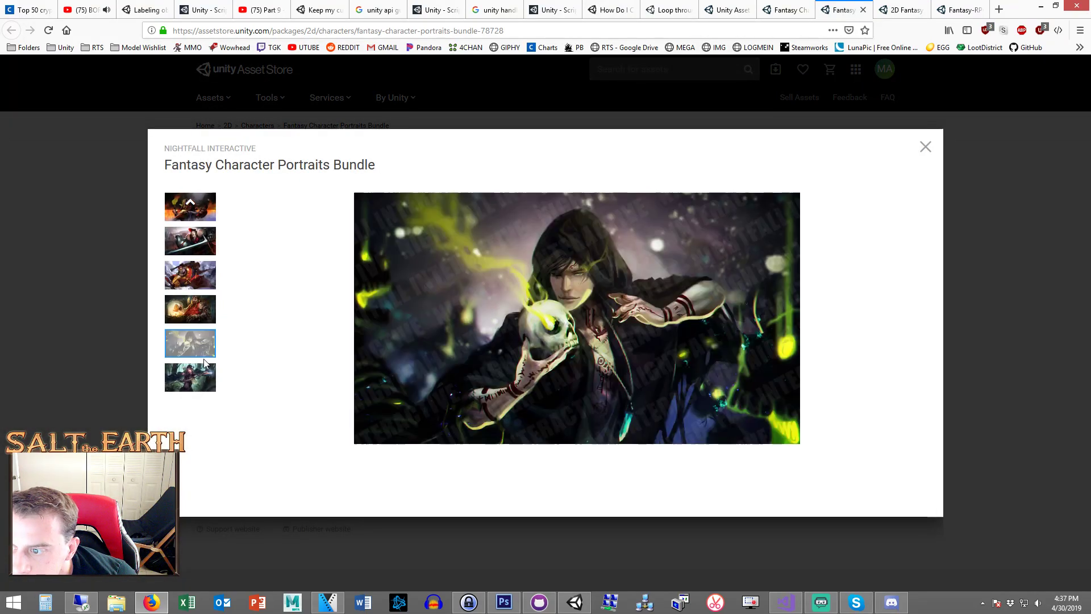
click(206, 376)
click(1061, 169)
click(862, 10)
- Close the Fantasy Characters Icons page and return to the fantasy character search results
click(880, 7)
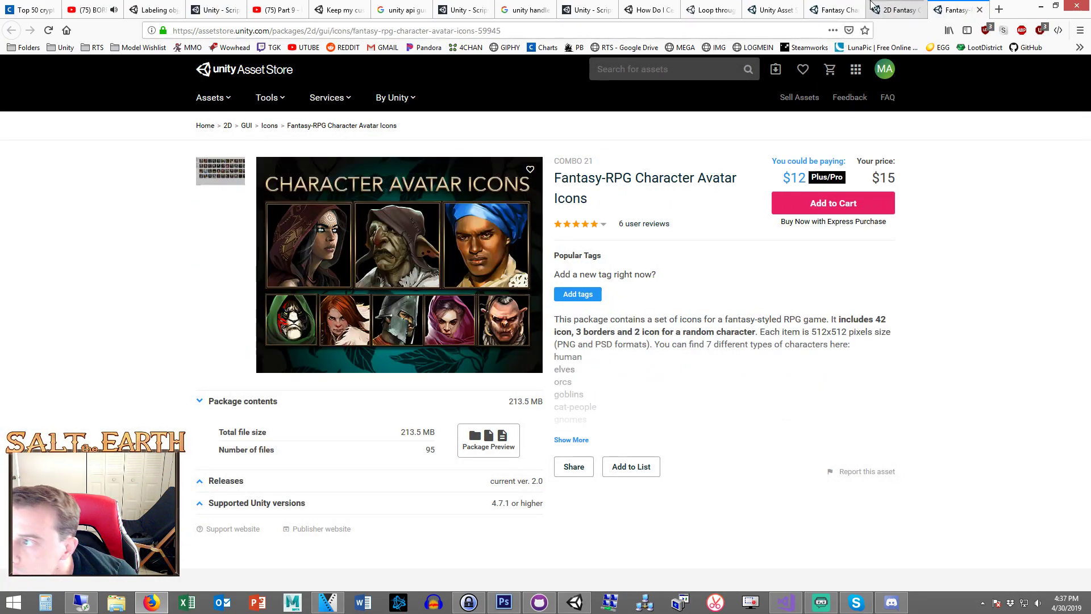
click(873, 6)
click(843, 6)
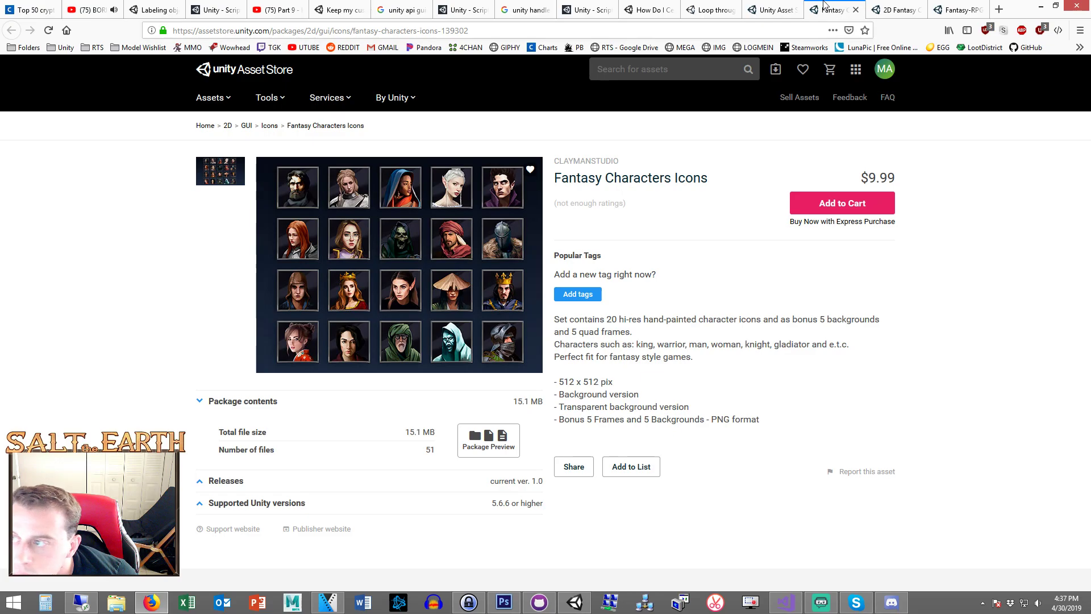
click(855, 9)
click(779, 10)
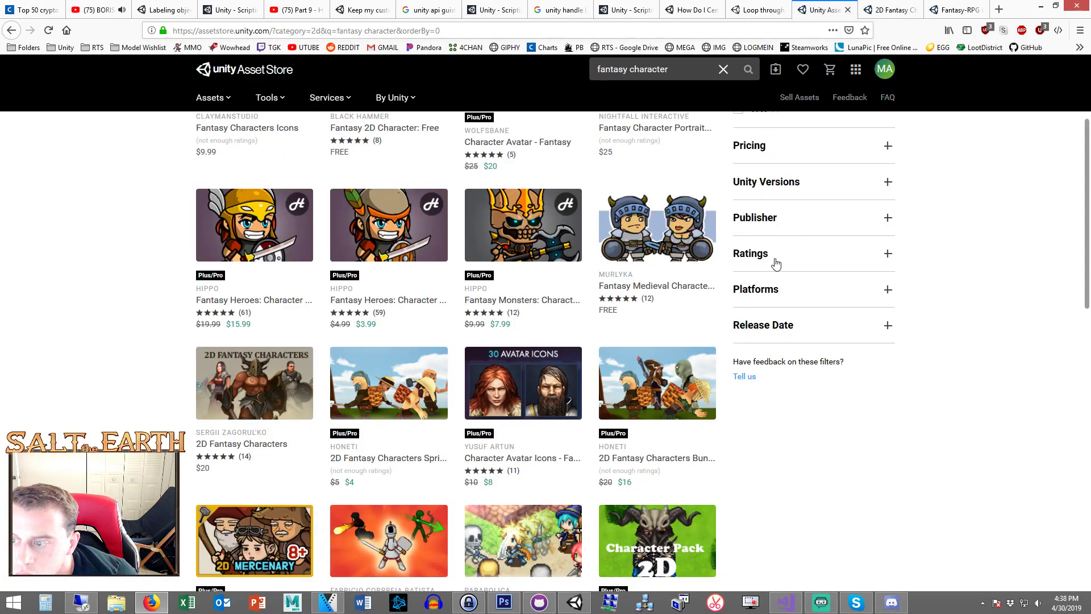
- Look through the rest of the first page and the second page of fantasy character results
scroll(144, 310, down, 3)
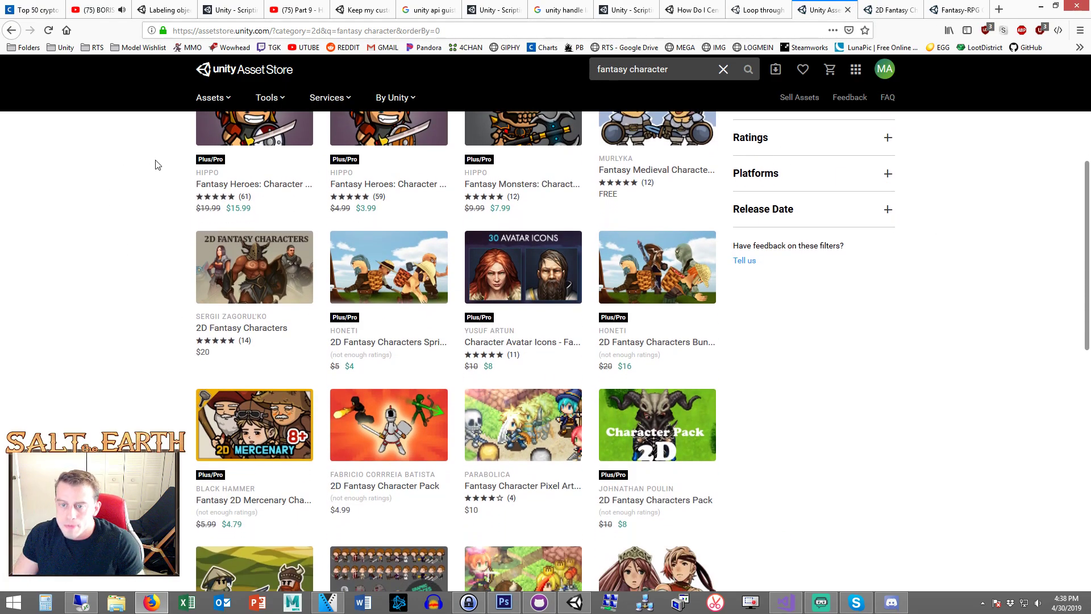
scroll(176, 284, down, 4)
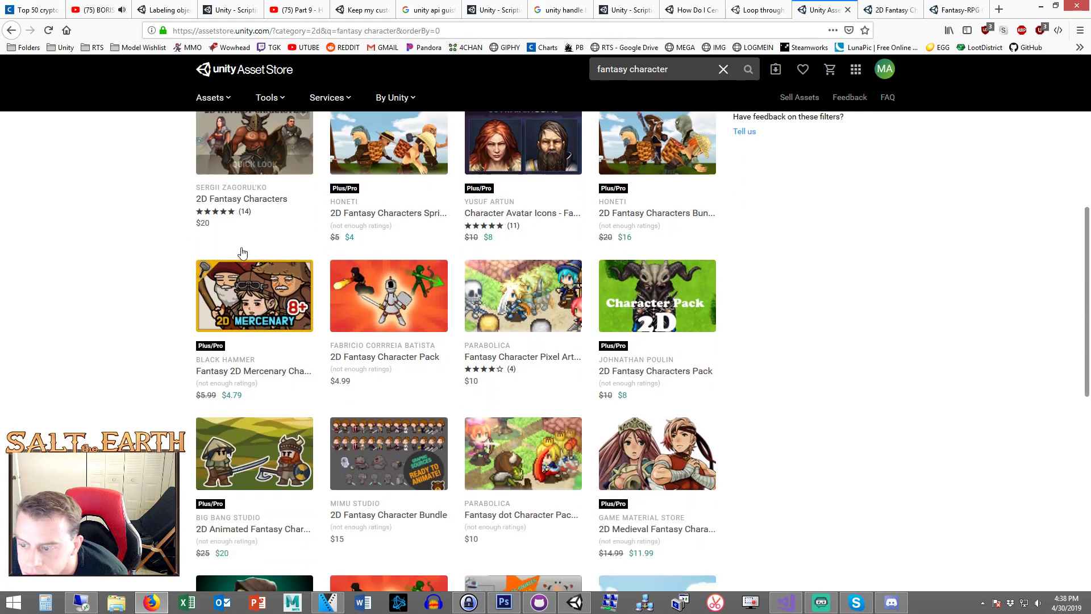
scroll(178, 292, down, 3)
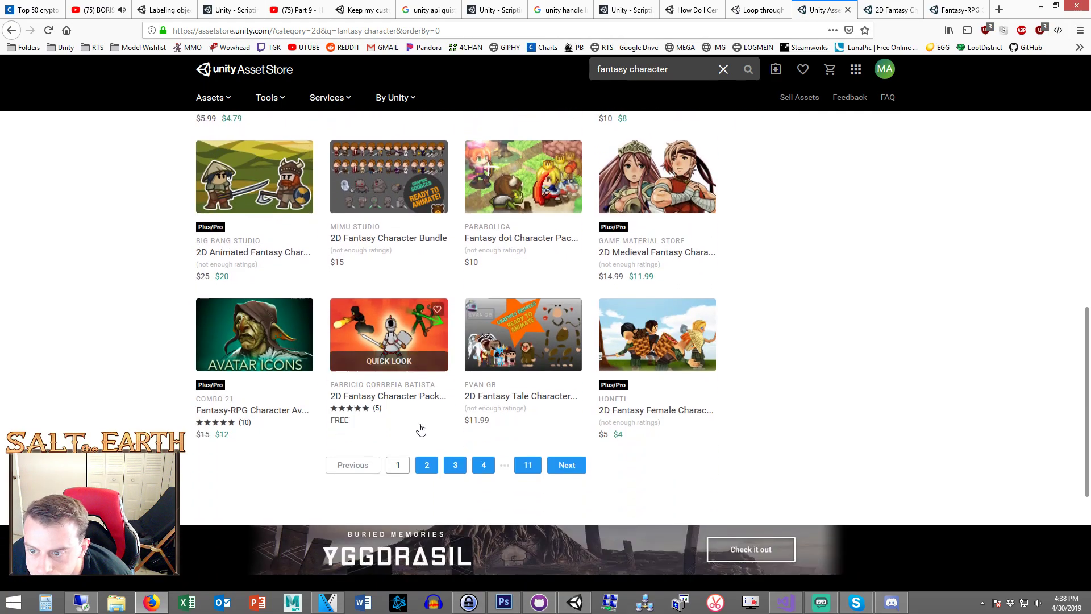
click(428, 464)
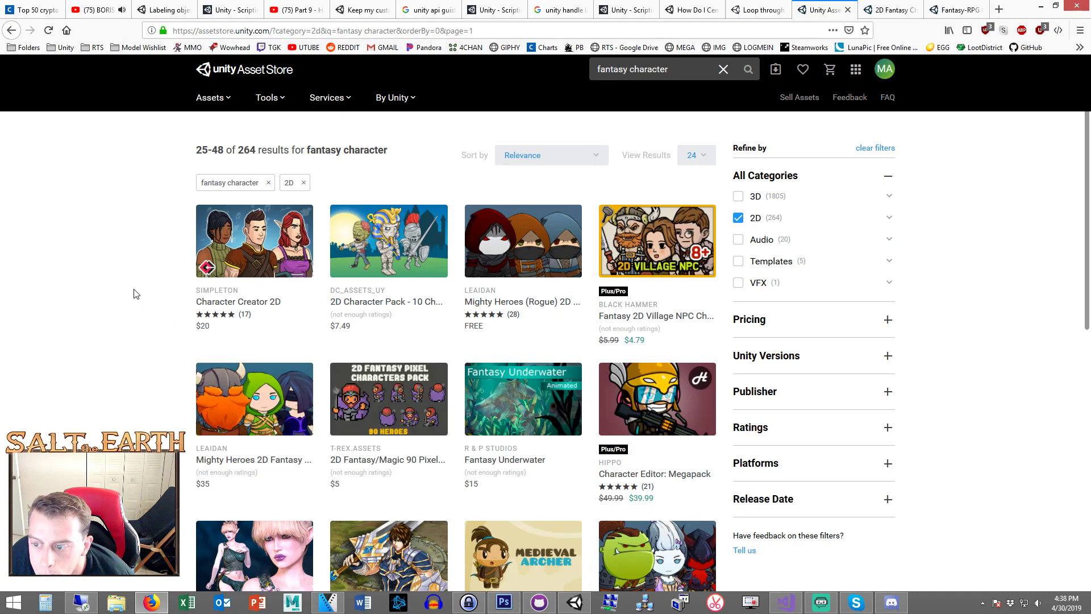
scroll(122, 277, down, 7)
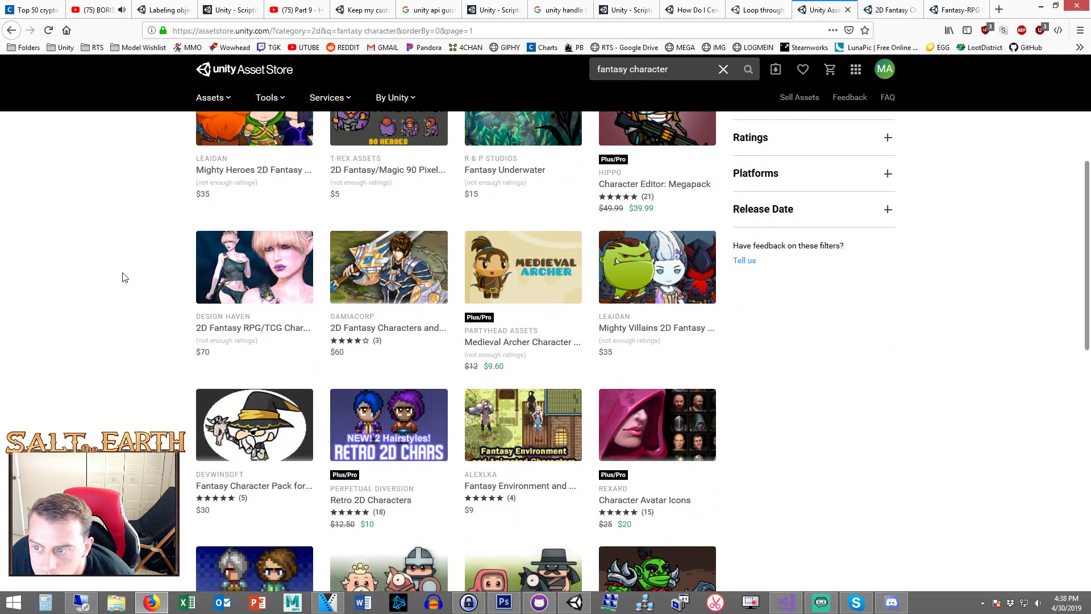
scroll(127, 276, down, 6)
scroll(127, 276, up, 9)
- Revisit the Fantasy-RPG Character Avatar Icons page and look over the recommendations and reviews for 2D Fantasy Characters
click(960, 10)
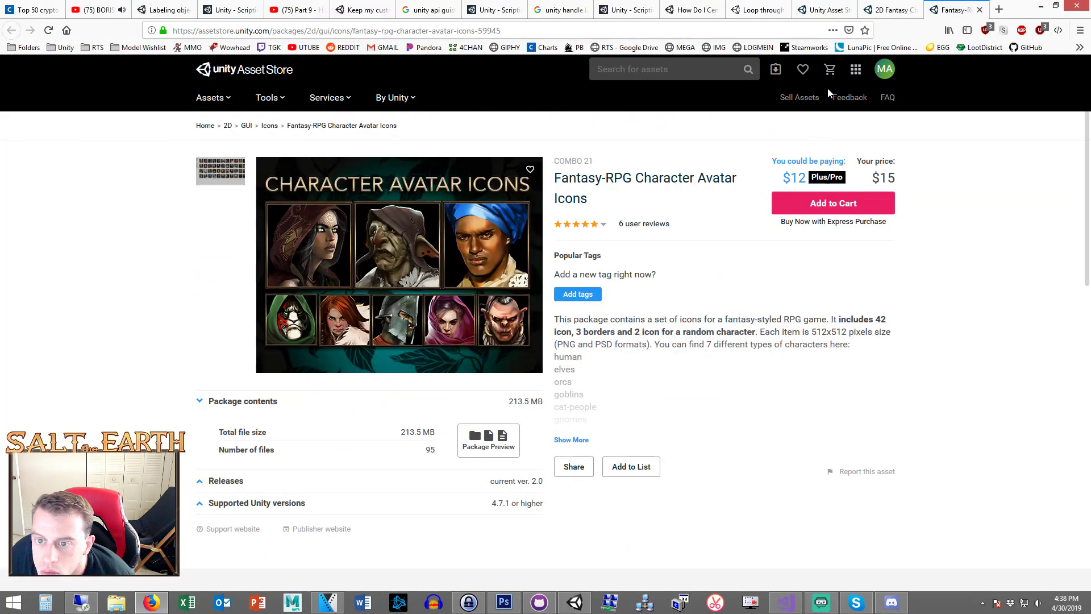
click(892, 10)
scroll(646, 264, down, 6)
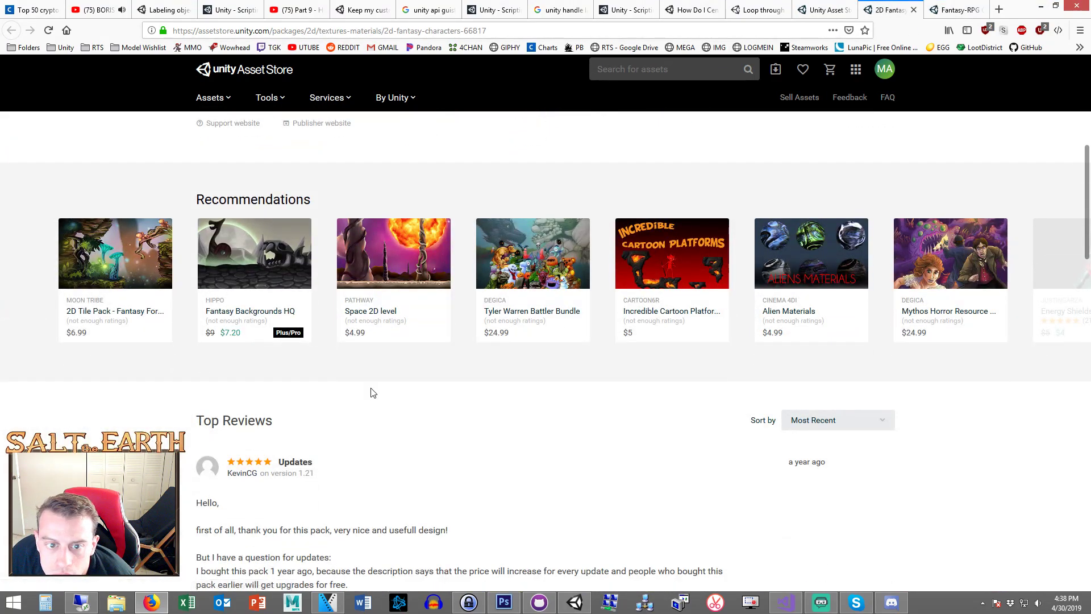
scroll(552, 425, up, 7)
- From the 2D Fantasy Characters publisher's page in a new tab, view the 2D Character avatar pack's enlarged preview and close that tab
right_click(601, 162)
click(619, 166)
click(895, 10)
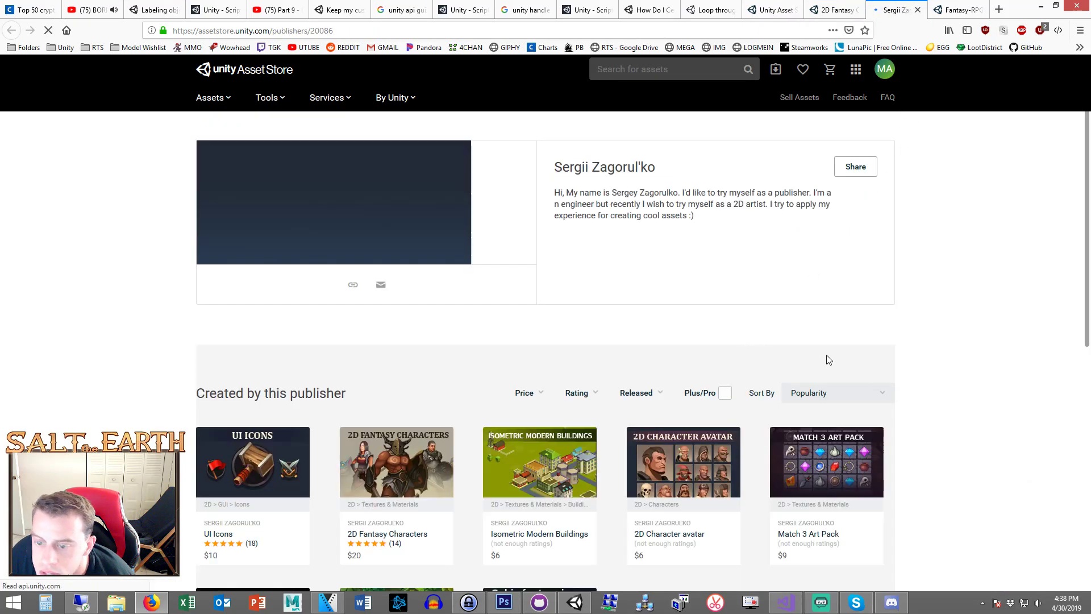
scroll(886, 346, down, 5)
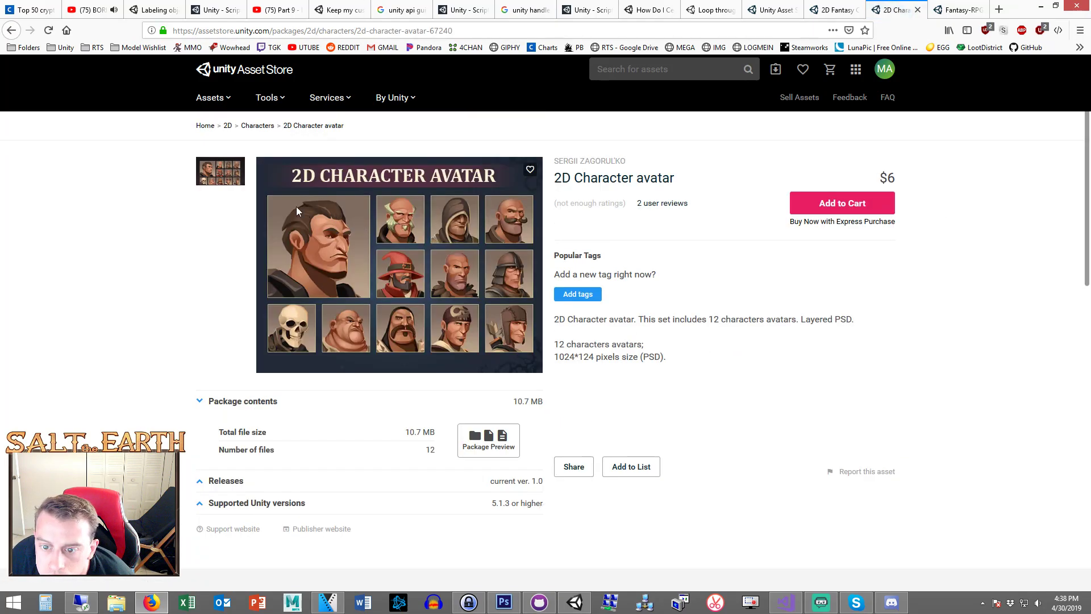
click(304, 215)
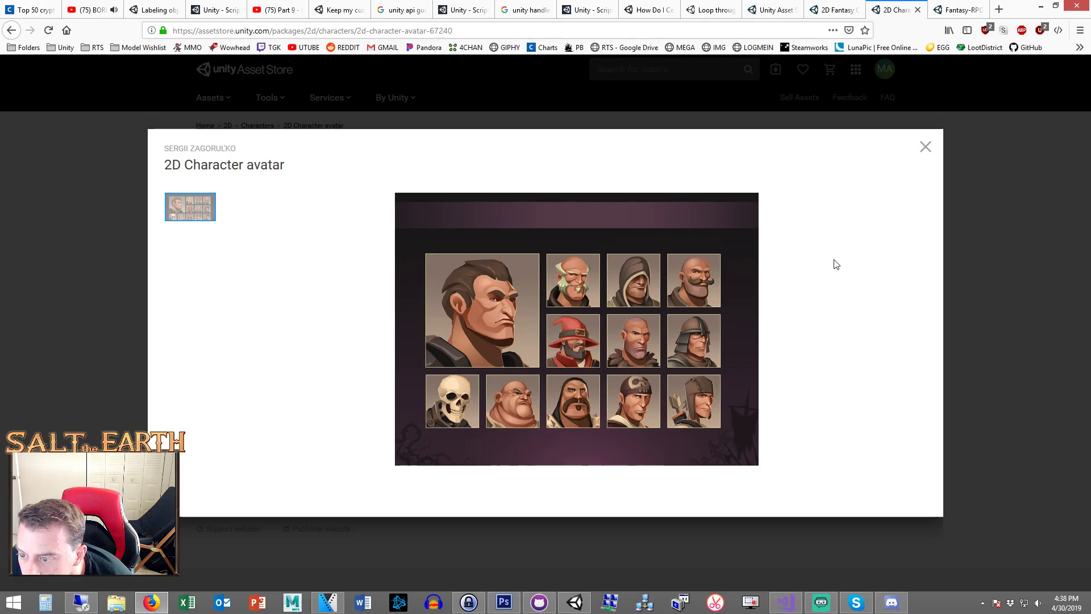
click(918, 10)
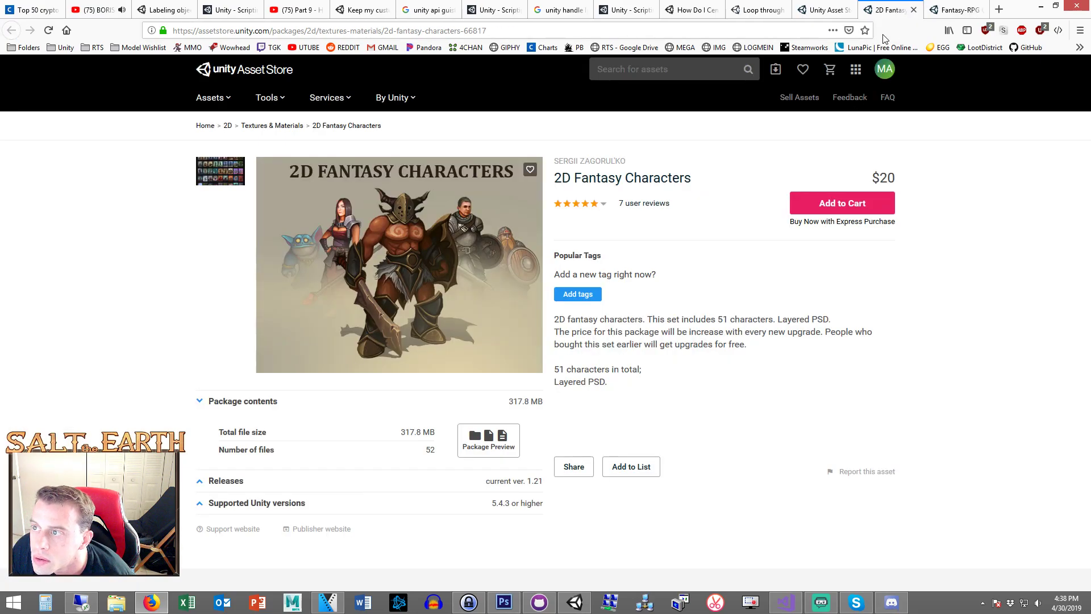
- Look through the remaining second-page results and the third page of the fantasy character search
click(813, 7)
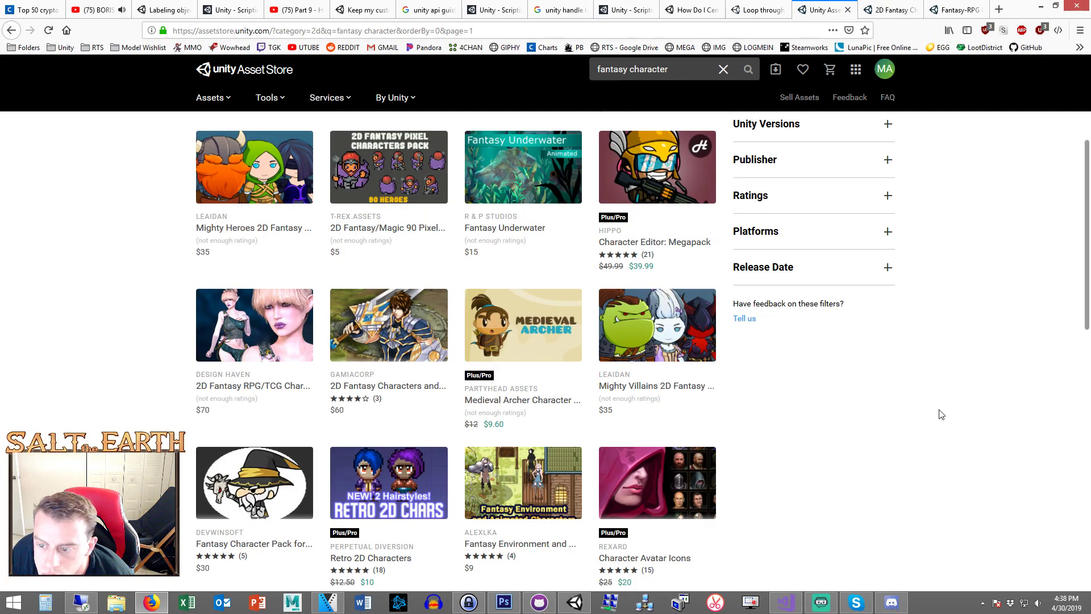
scroll(939, 414, down, 5)
scroll(738, 384, down, 5)
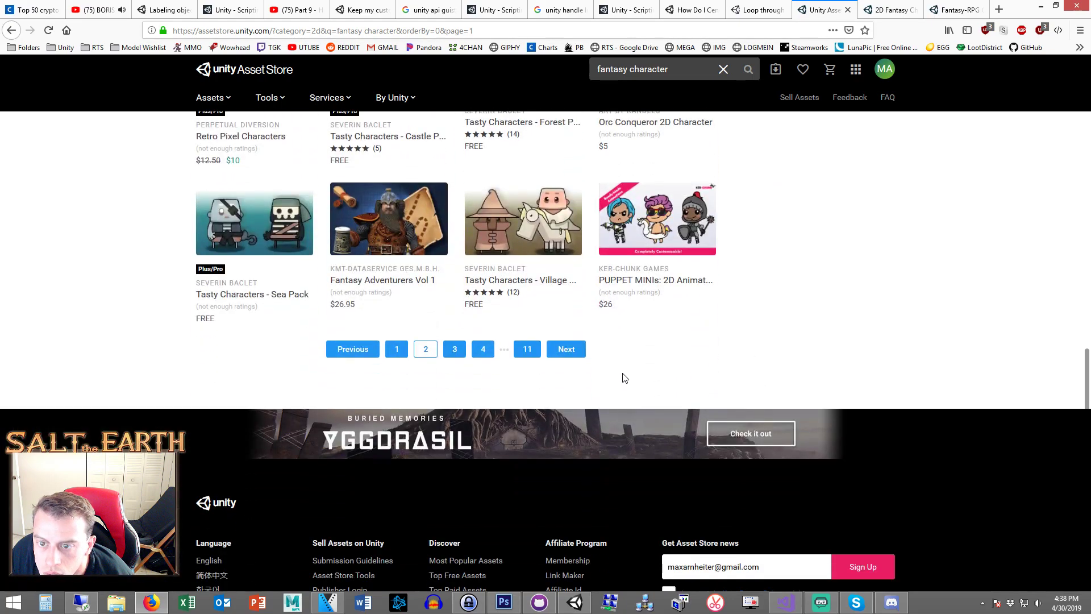
click(455, 349)
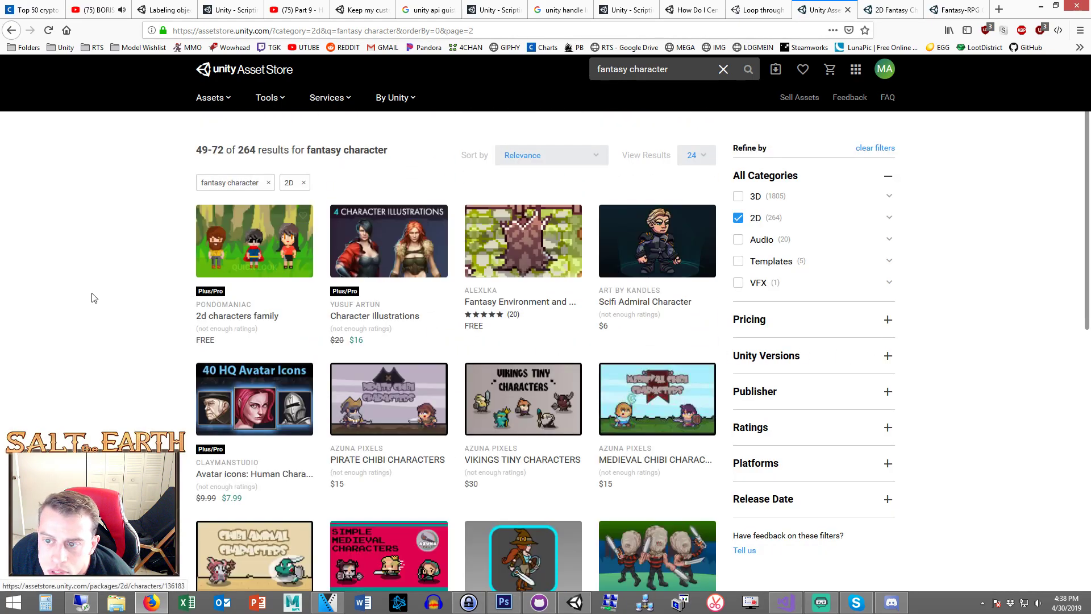
scroll(101, 282, down, 5)
scroll(101, 279, down, 3)
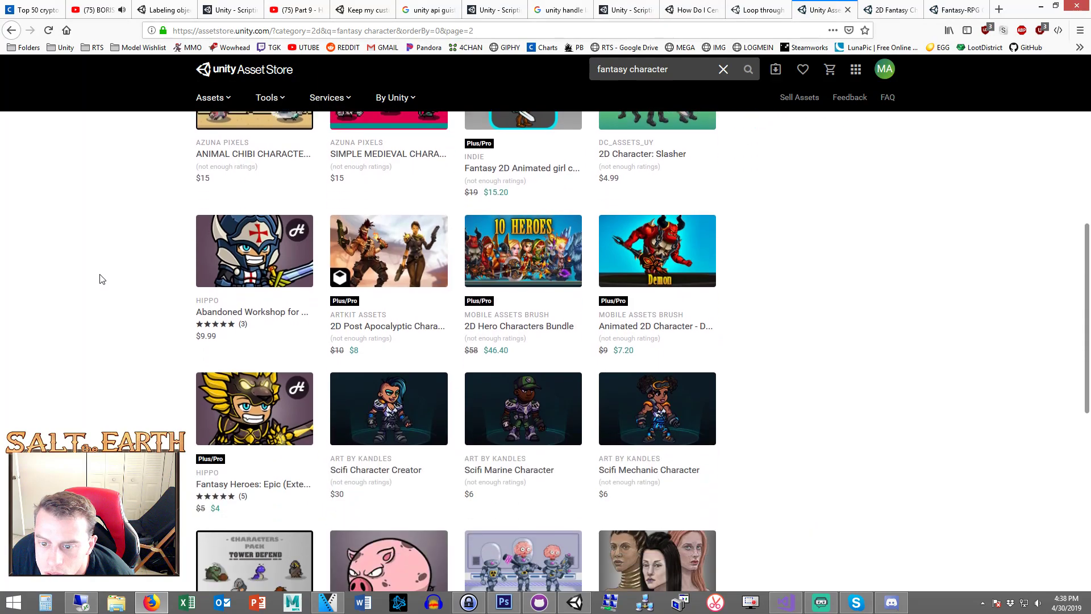
scroll(101, 278, down, 4)
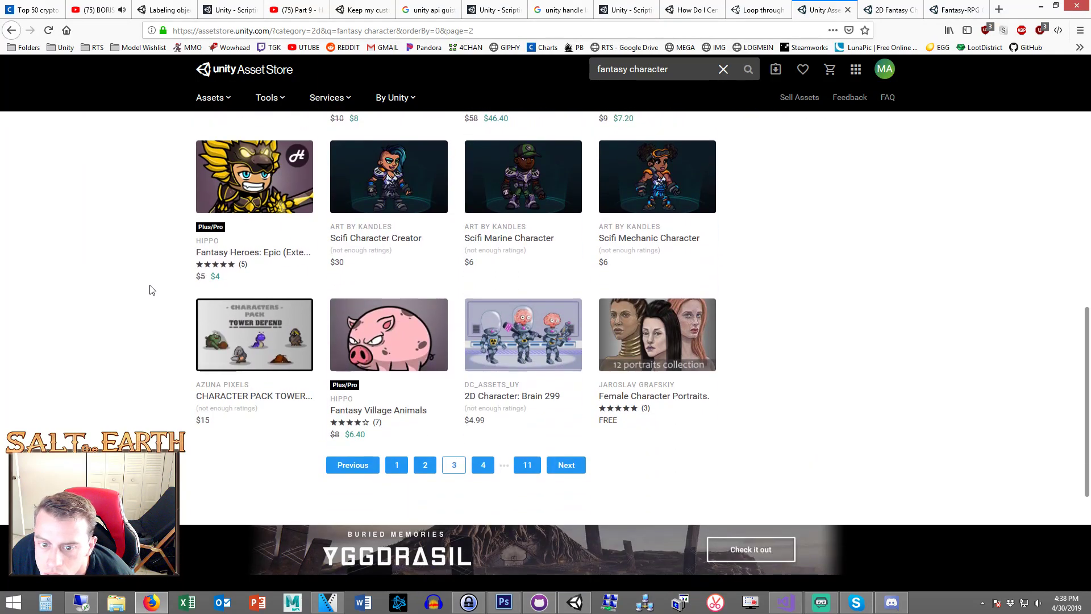
scroll(151, 289, up, 7)
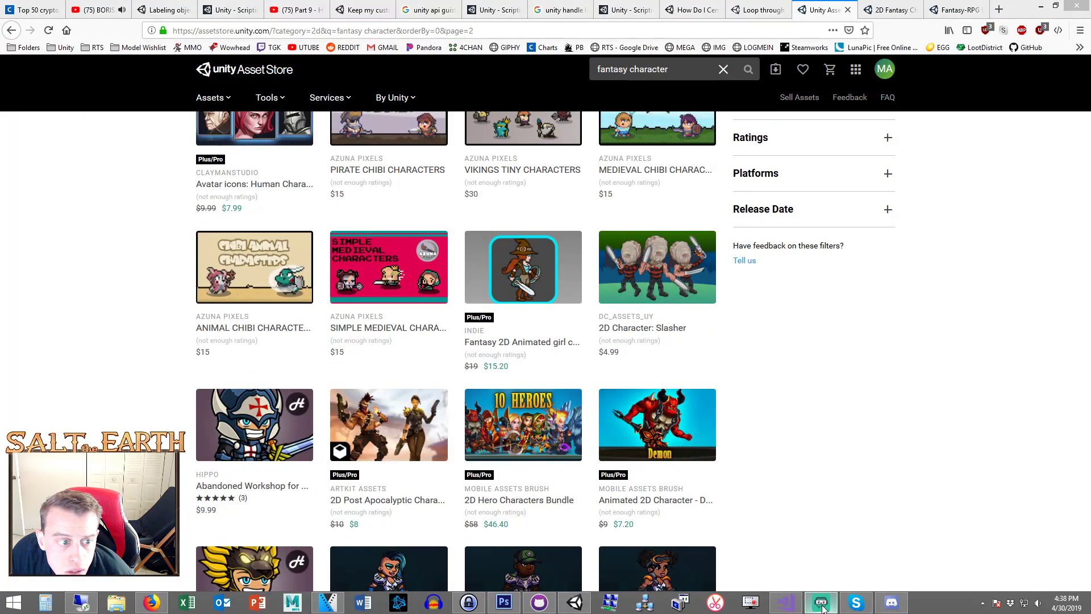
click(943, 357)
scroll(937, 367, up, 7)
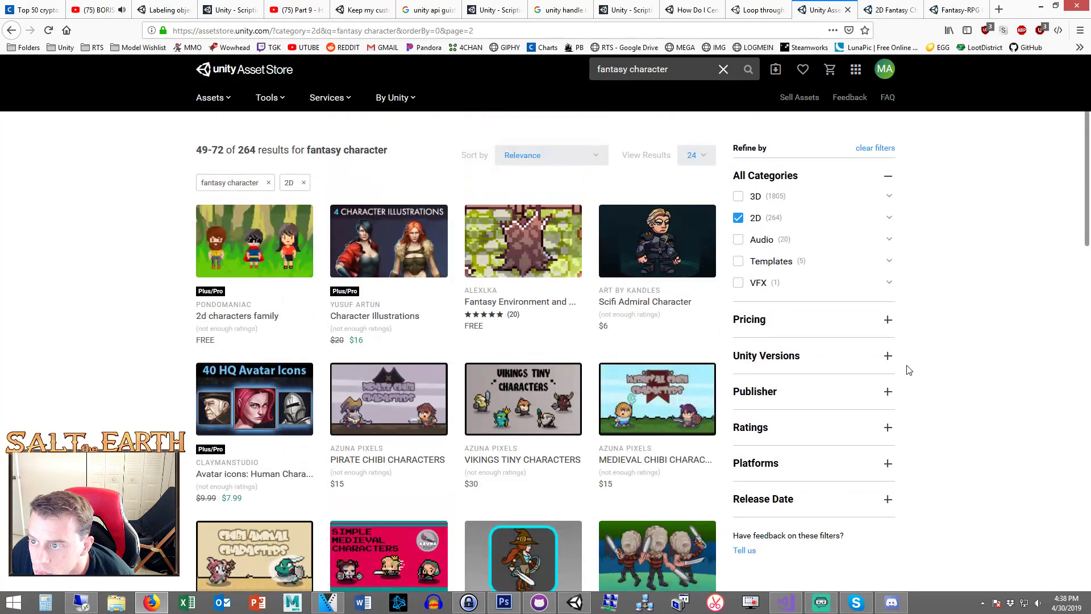
- Examine the enlarged previews of 2D Fantasy Characters and Fantasy-RPG Character Avatar Icons
key(ctrl+Tab)
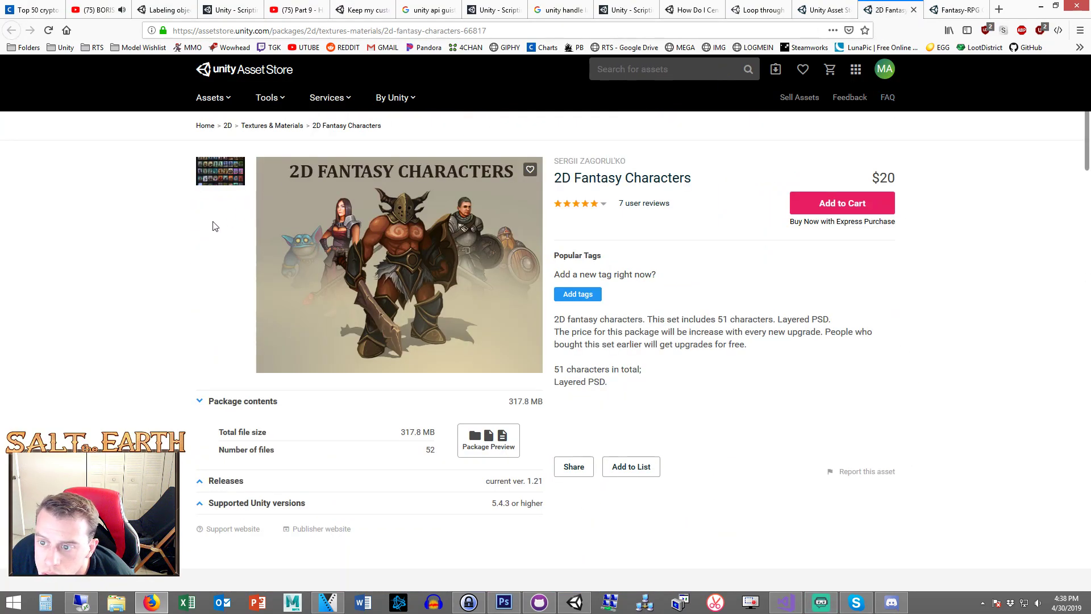
click(227, 181)
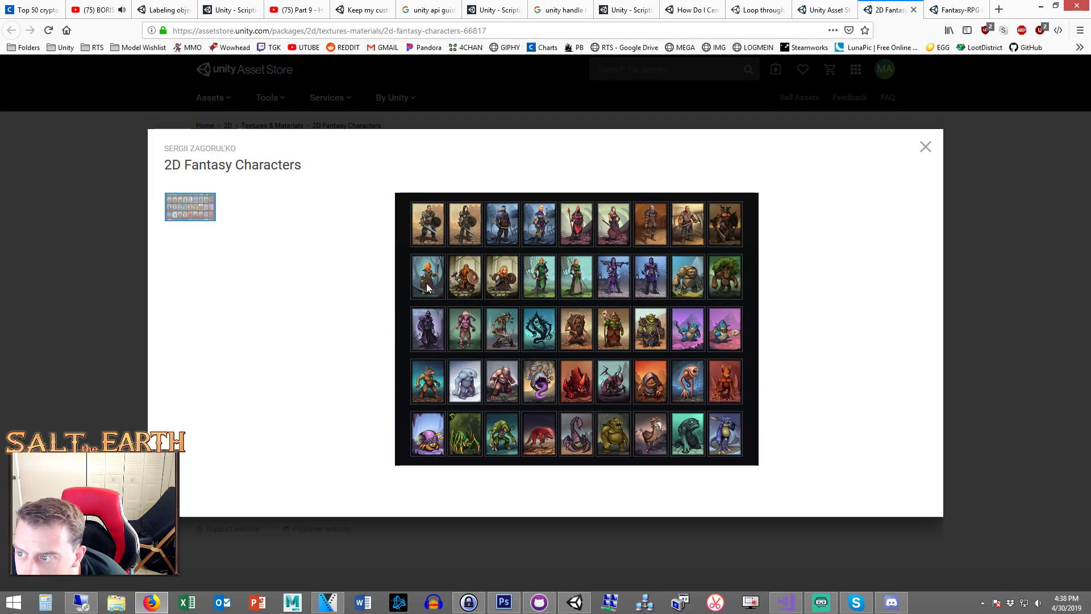
click(955, 10)
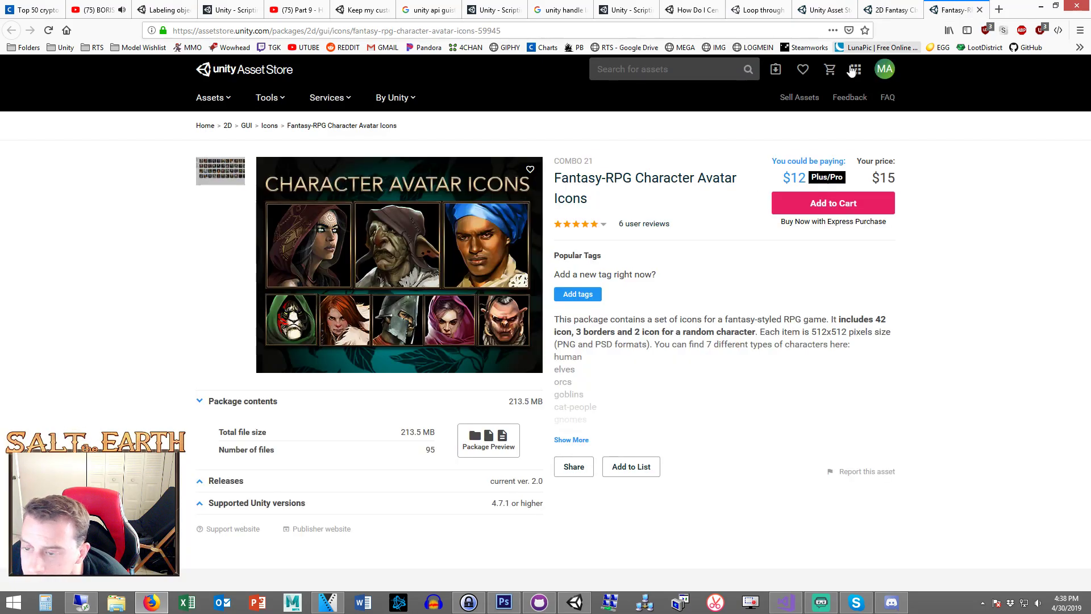
click(279, 203)
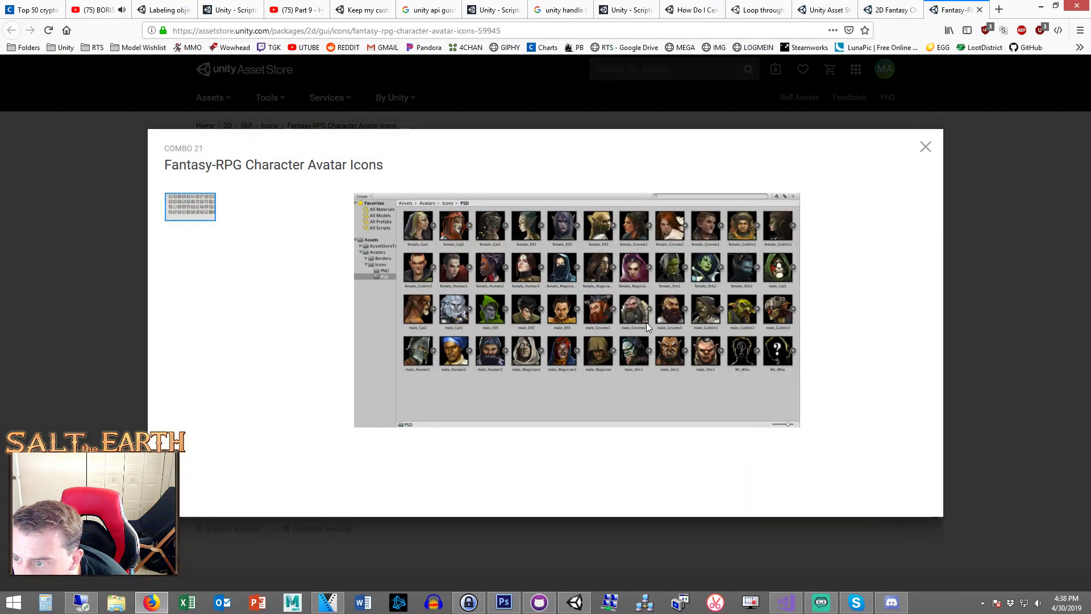
click(1005, 259)
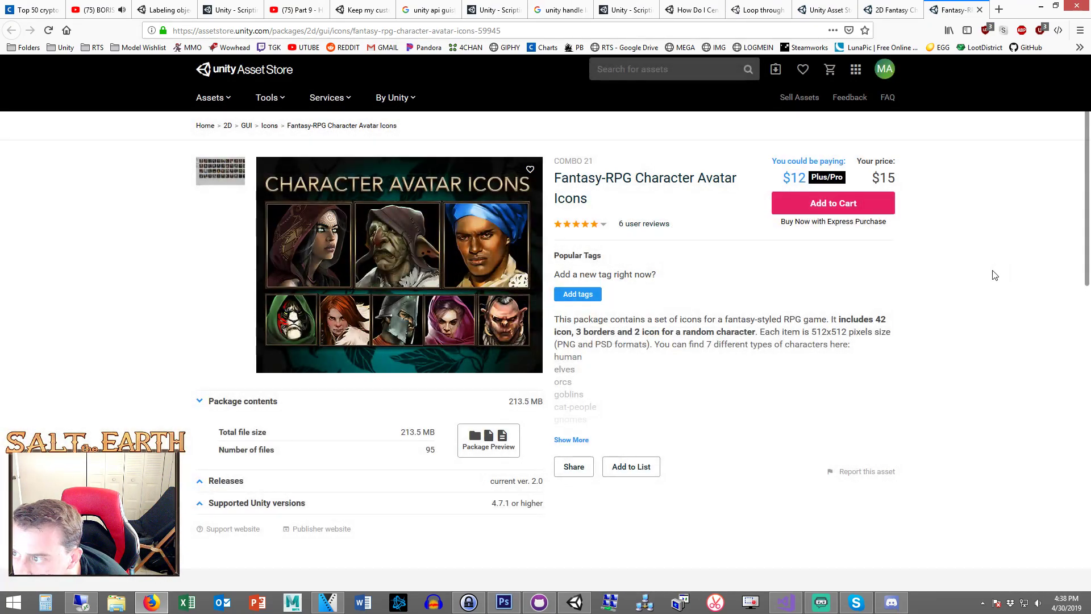
- Compare the Fantasy-RPG Character Avatar Icons preview against the 2D Fantasy Characters preview and return to the Fantasy-RPG package details
click(212, 183)
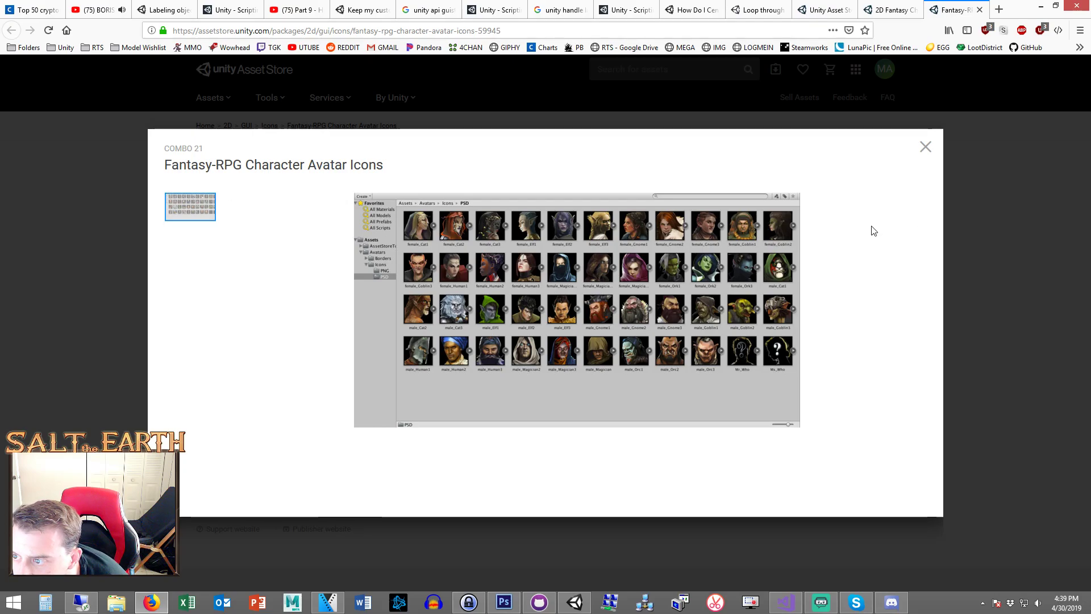
click(913, 8)
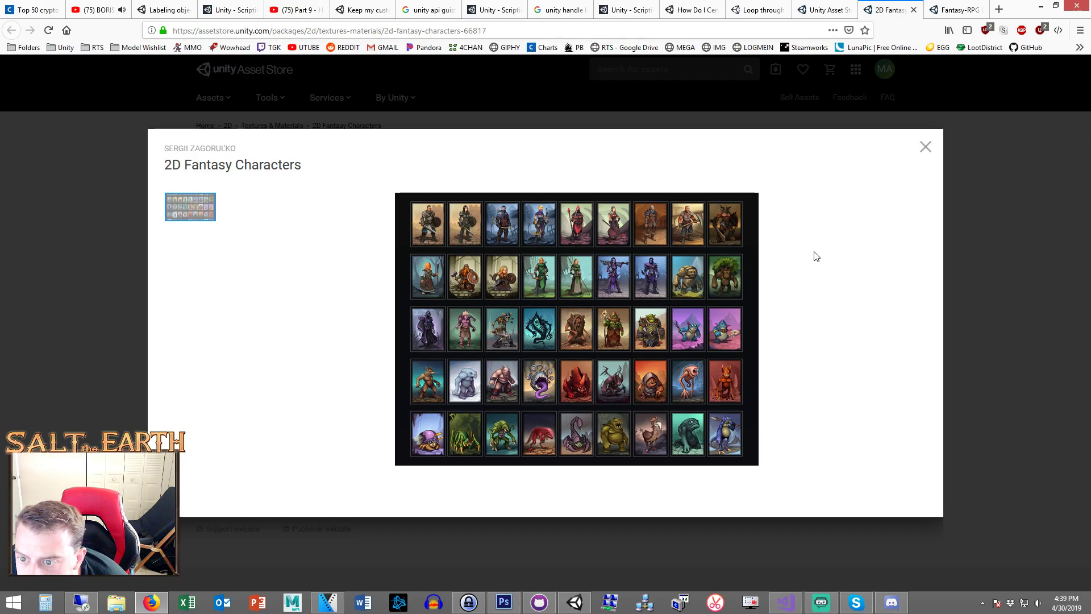
click(956, 9)
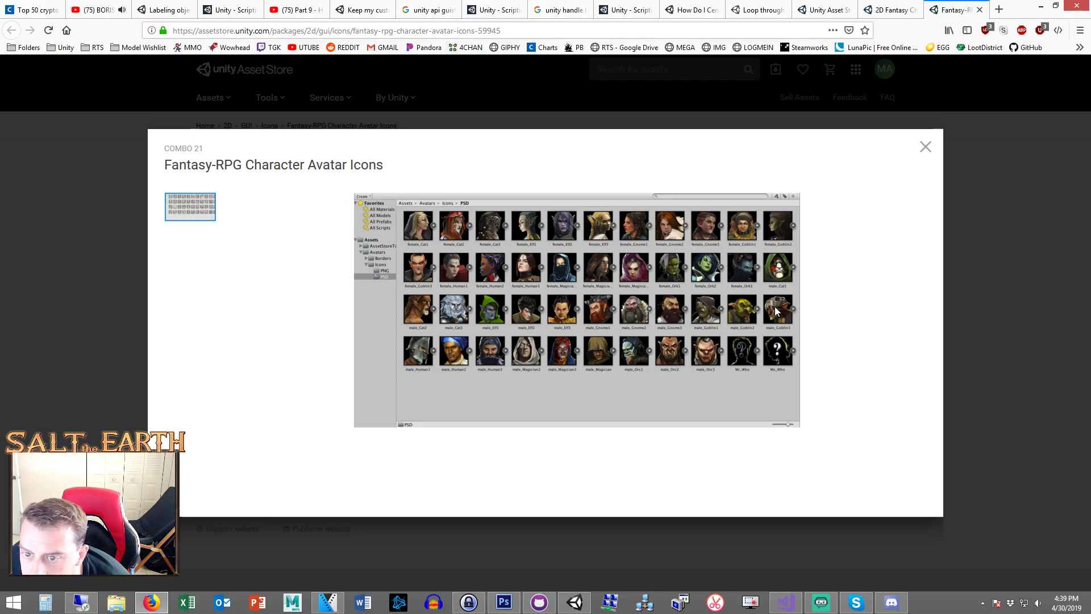
click(975, 263)
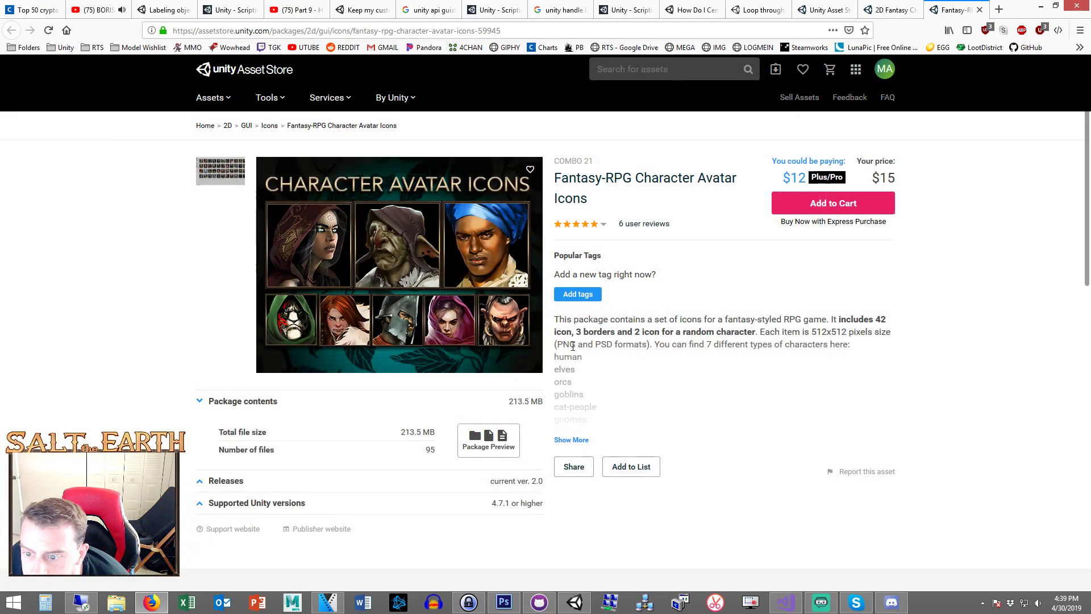
- Show the full Fantasy-RPG Character Avatar Icons description and open its package preview down to the Avatars/Icons/PNG files
scroll(584, 349, down, 4)
scroll(564, 274, up, 3)
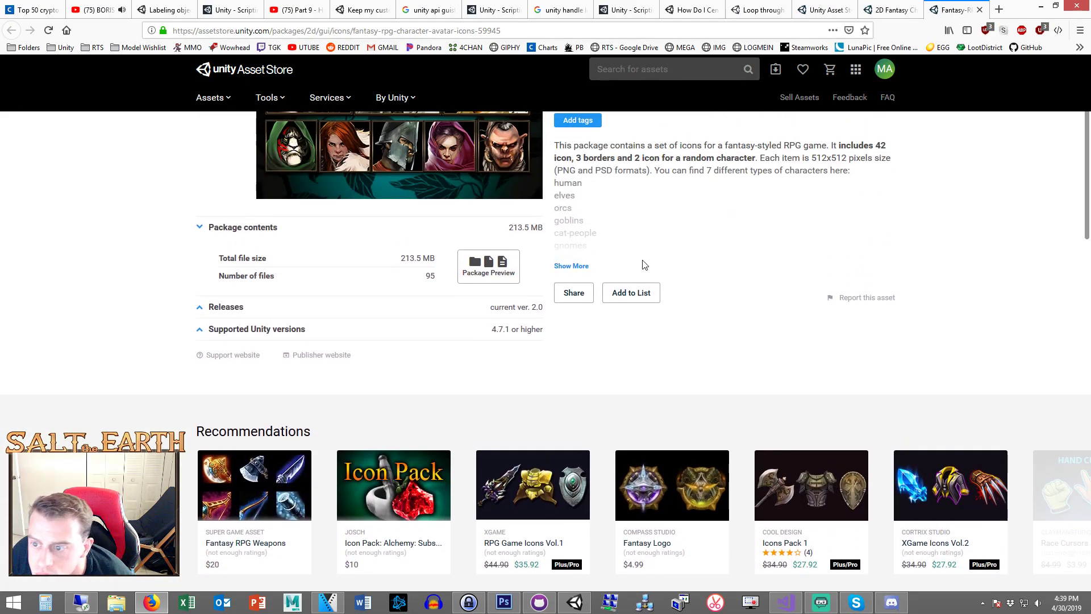
click(572, 266)
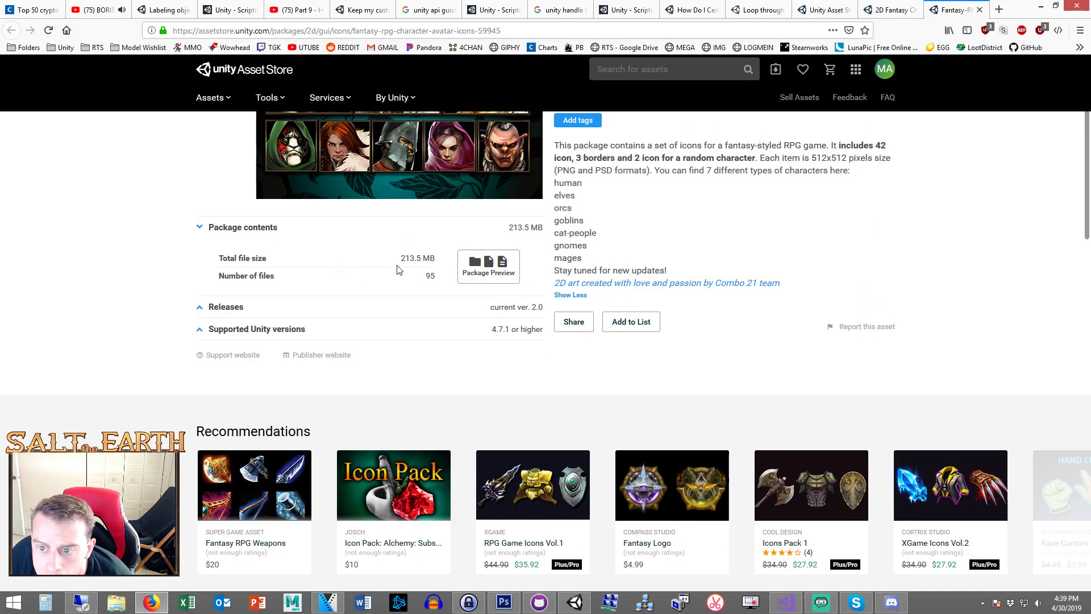
click(498, 272)
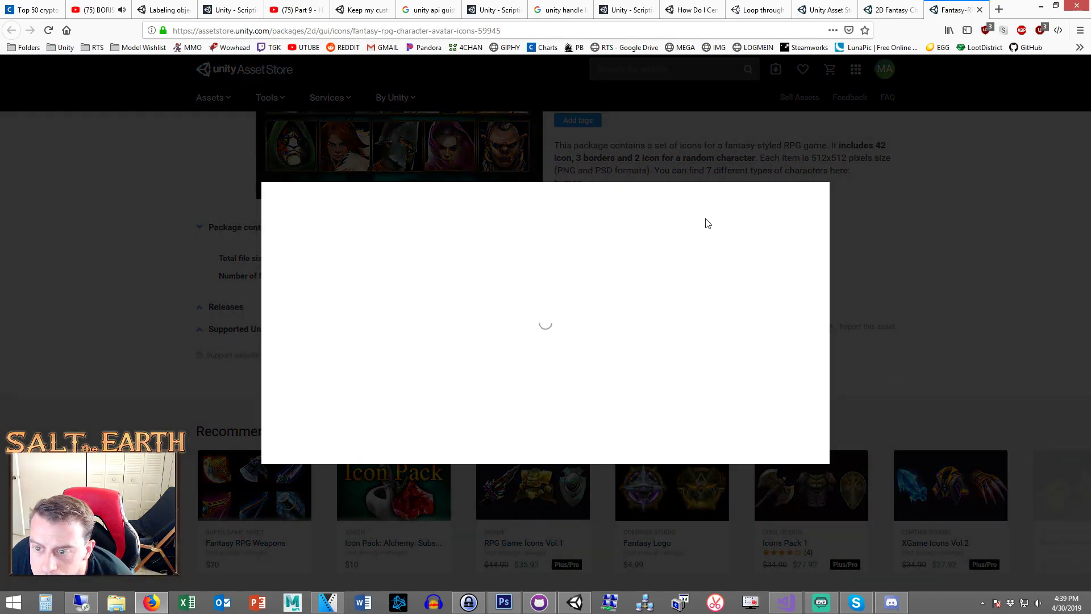
click(293, 238)
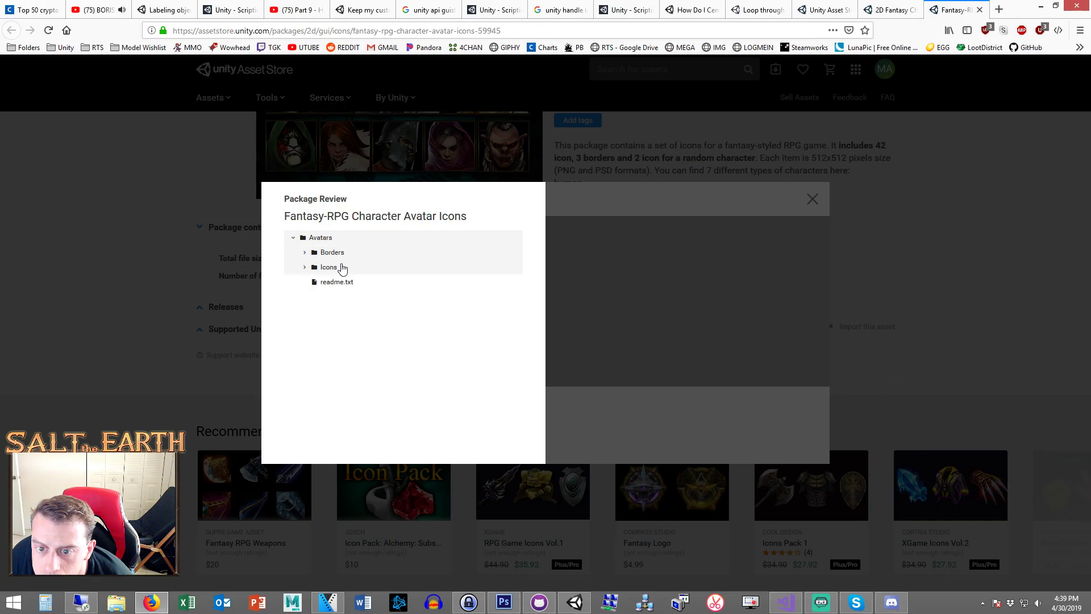
click(305, 267)
click(316, 281)
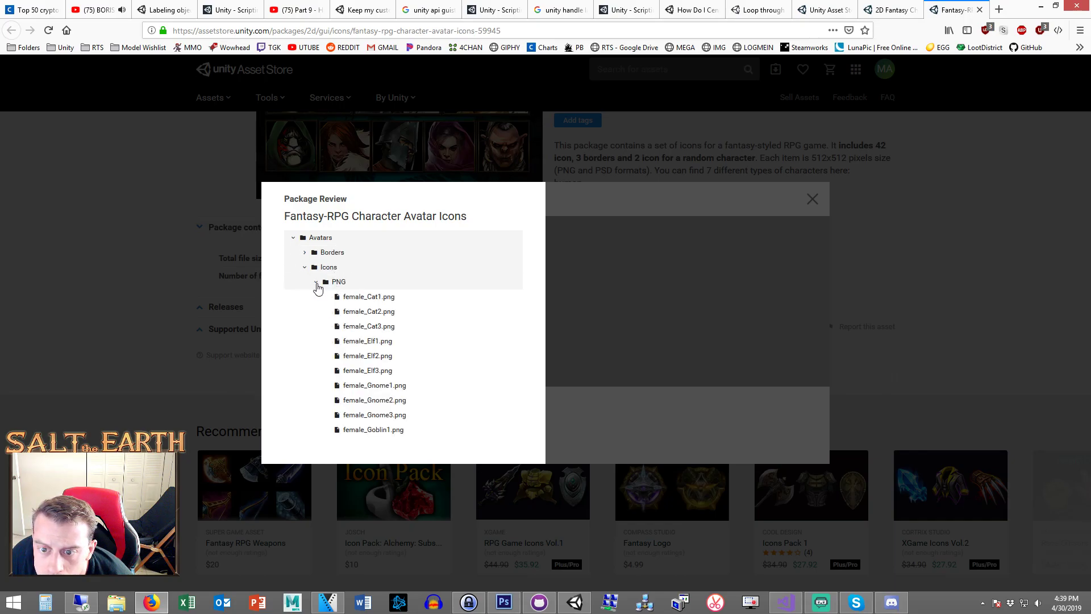
- Preview several of the package's PNG icons, including female_Cat1, female_Gnome1, male_Gnome1 and male_Gnome2
click(372, 298)
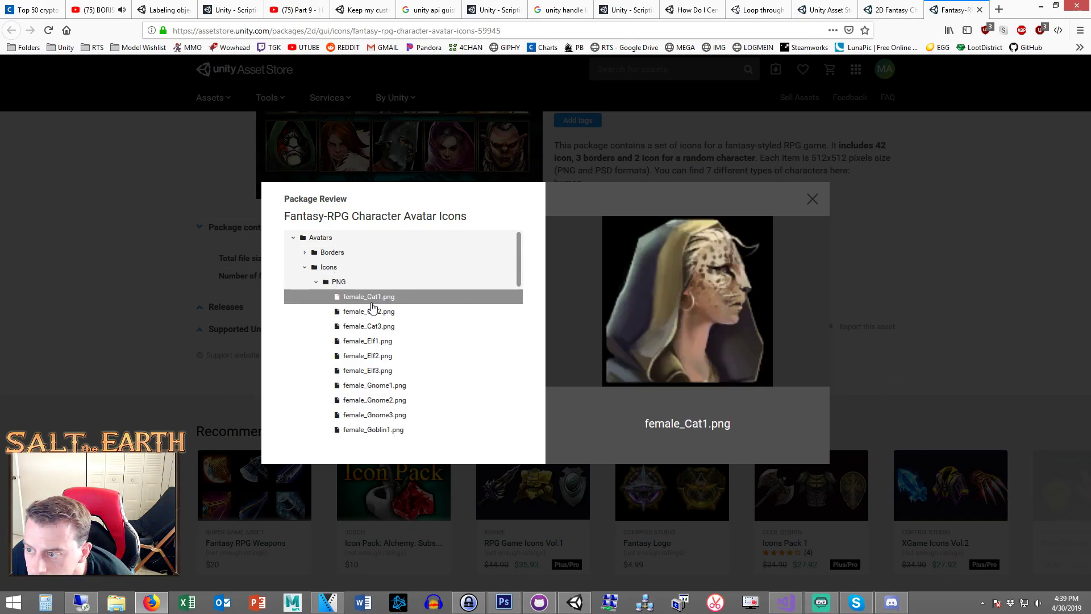
click(372, 311)
click(376, 327)
scroll(398, 344, down, 3)
click(379, 271)
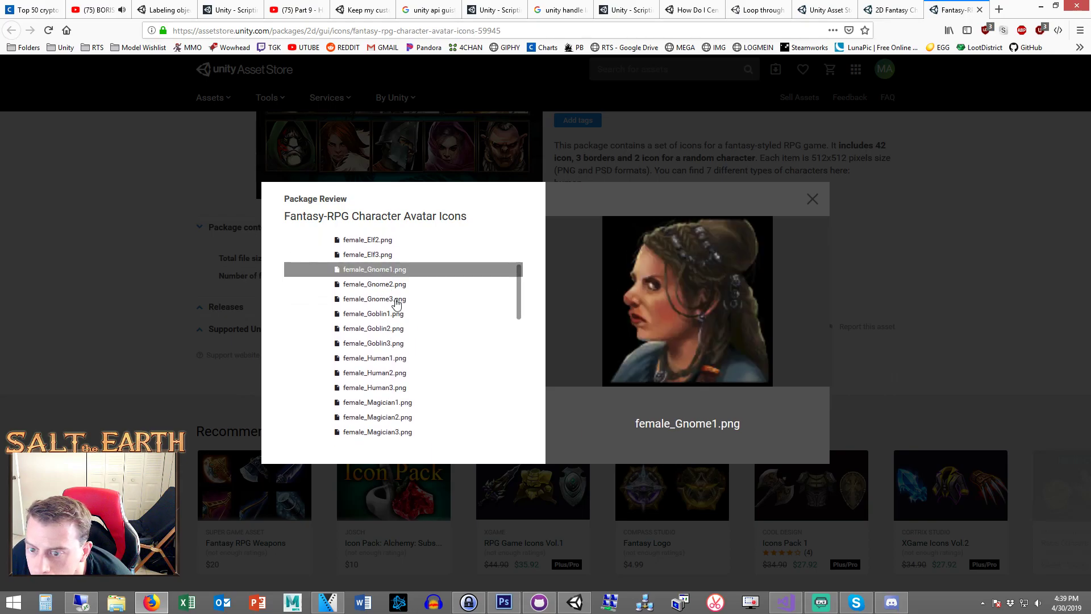
scroll(400, 306, down, 5)
scroll(401, 310, down, 4)
click(379, 291)
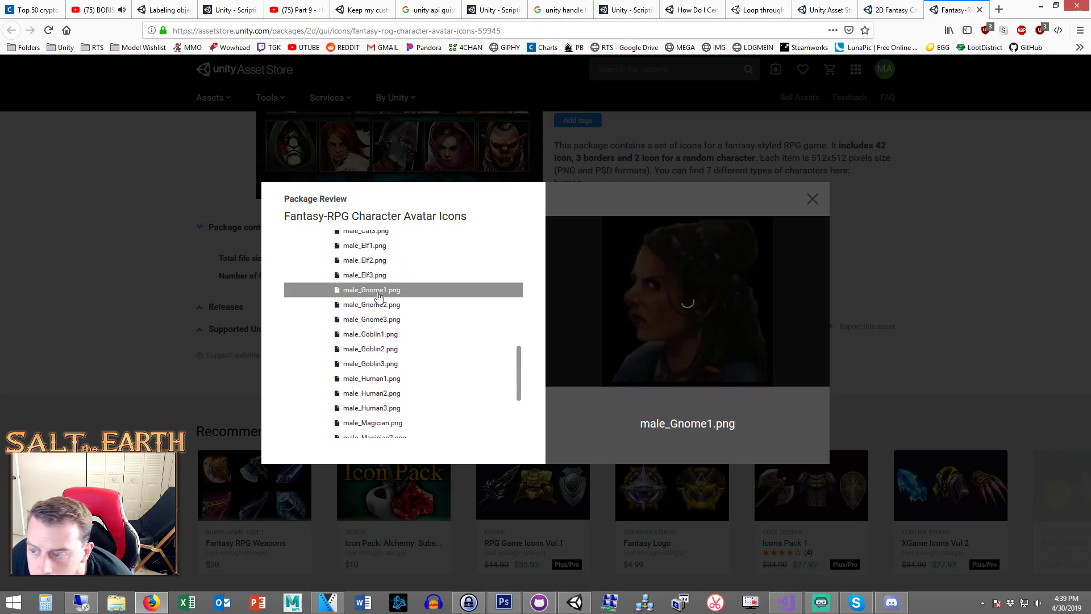
click(379, 307)
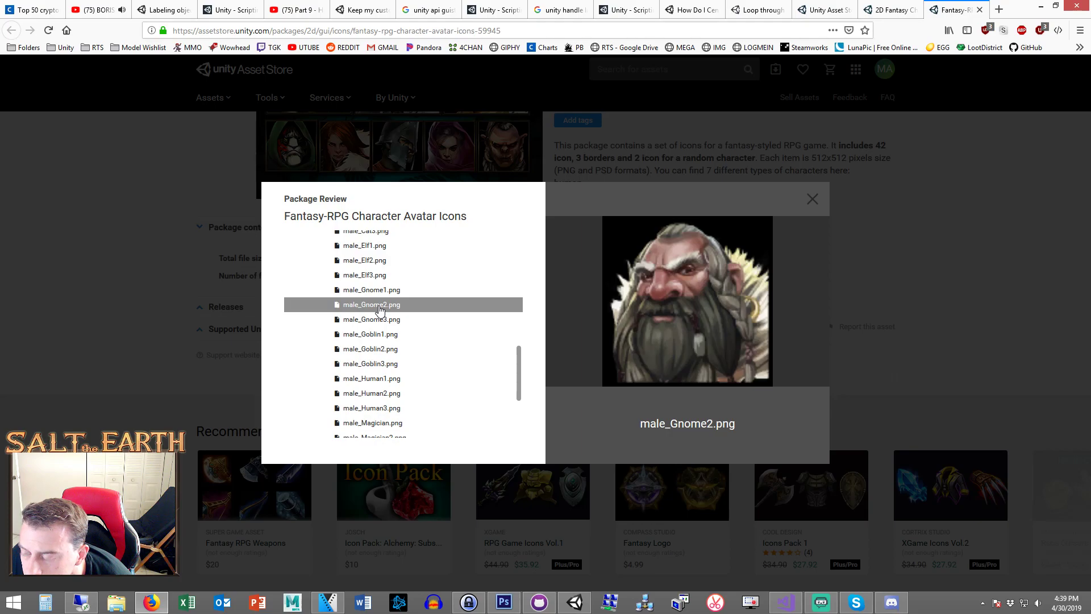
click(386, 321)
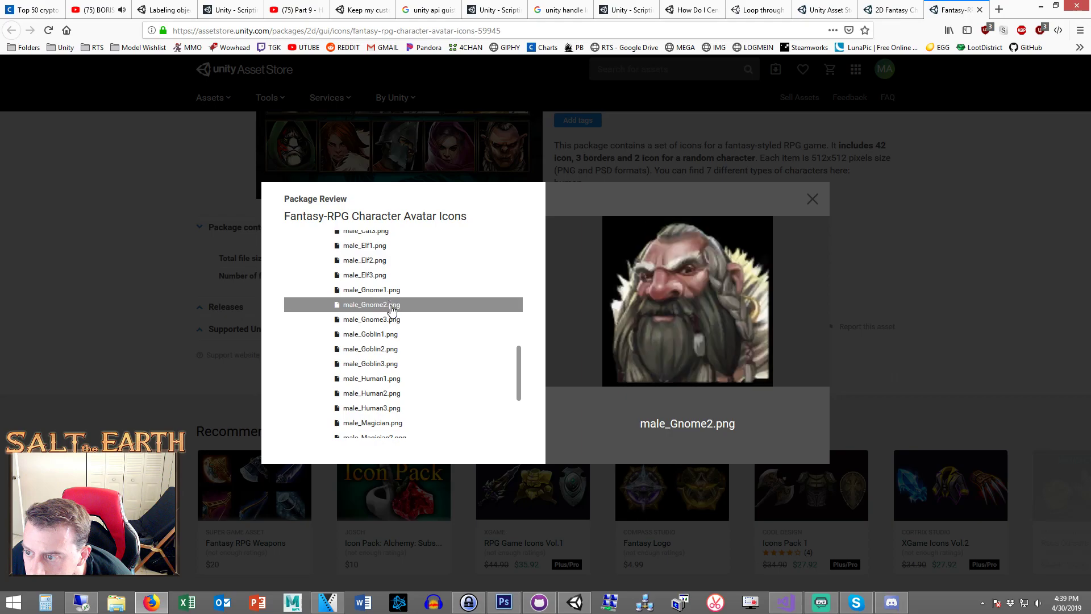
- In the 2D Fantasy Characters package preview, view the female and male dwarf warrior images in the Dwarfs folder
click(889, 9)
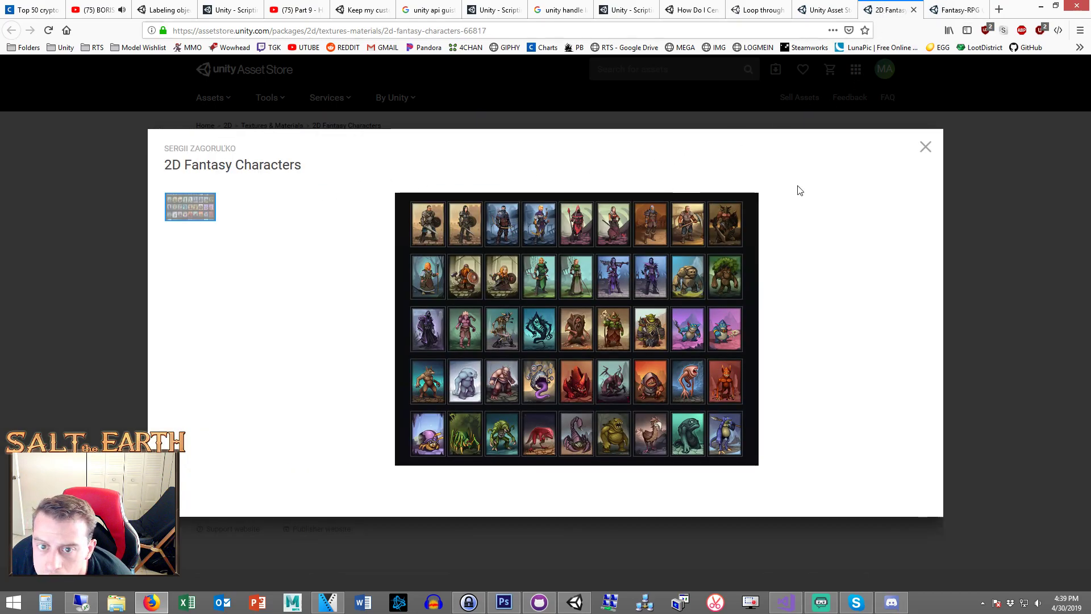
click(980, 235)
scroll(499, 394, down, 3)
click(508, 336)
click(293, 239)
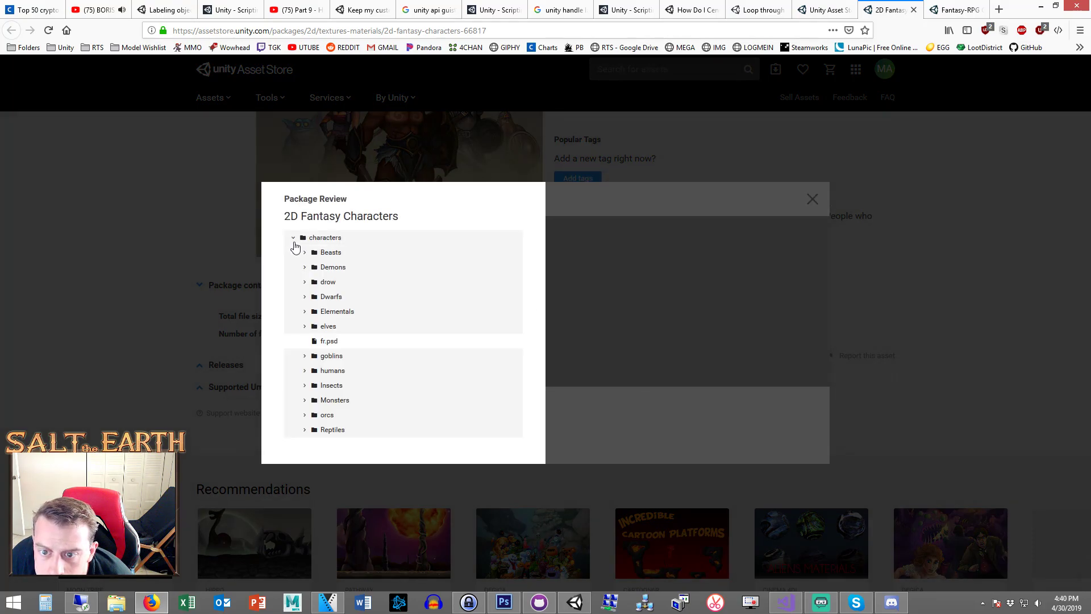
click(304, 297)
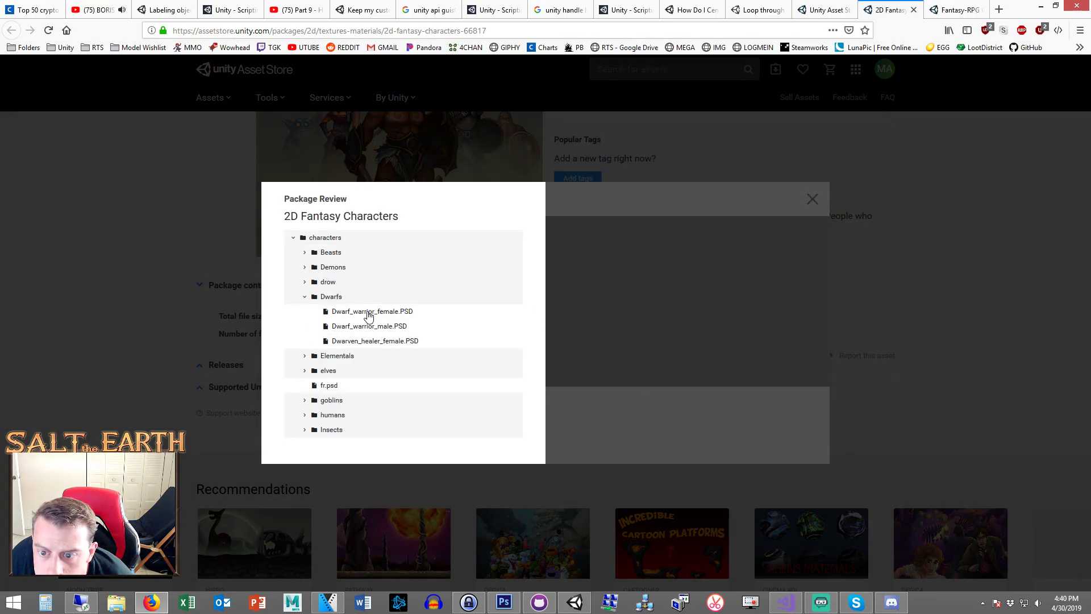
click(365, 312)
click(367, 326)
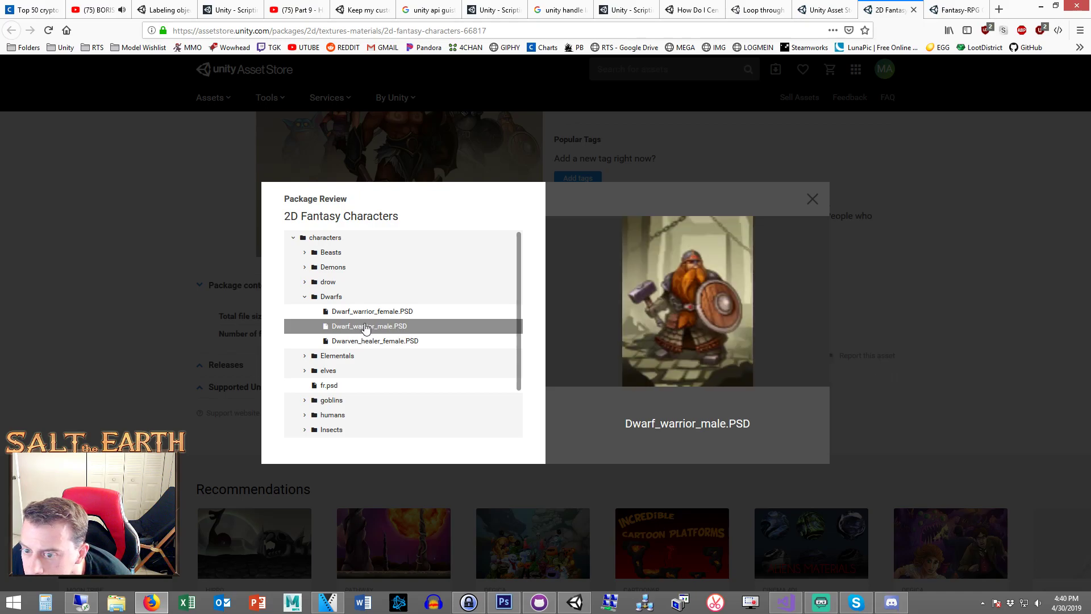
- Compare the male_Gnome2 and male_Gnome3 icons of the Fantasy-RPG pack with the male dwarf warrior of 2D Fantasy Characters
click(935, 8)
click(907, 7)
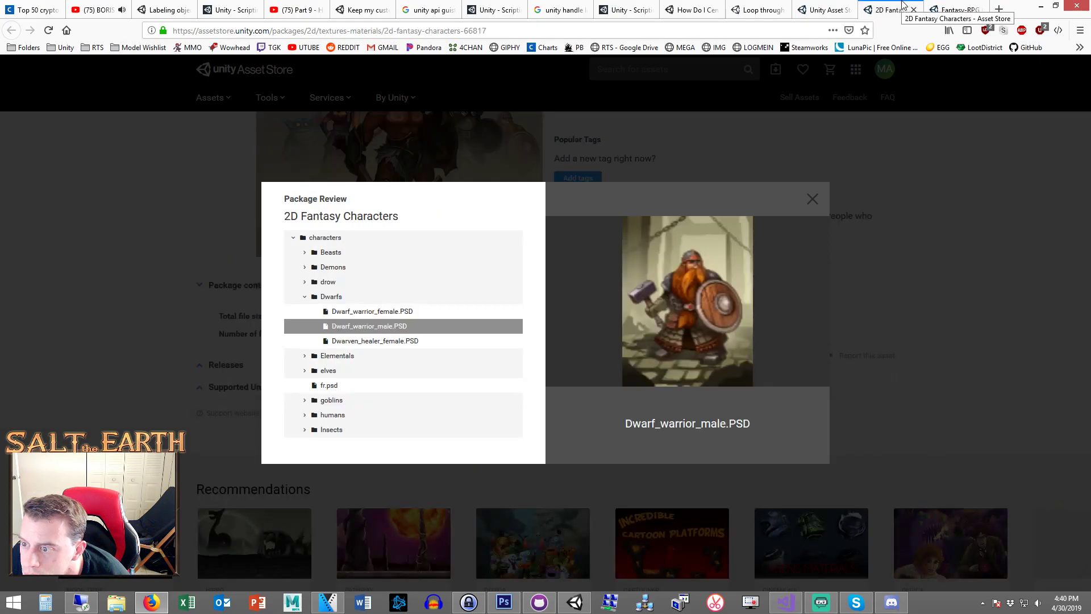
click(960, 8)
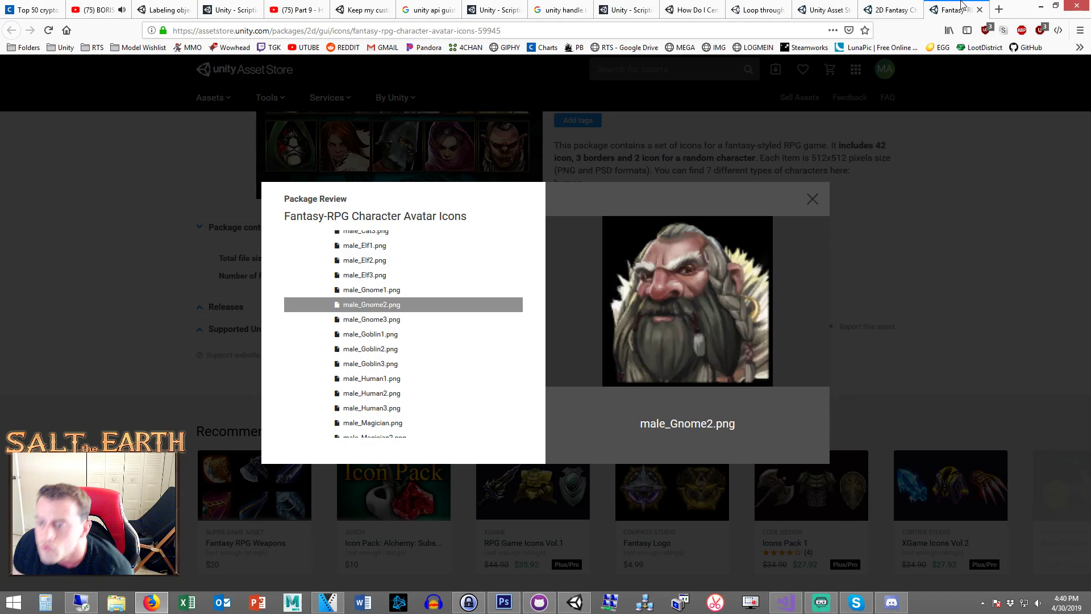
click(357, 319)
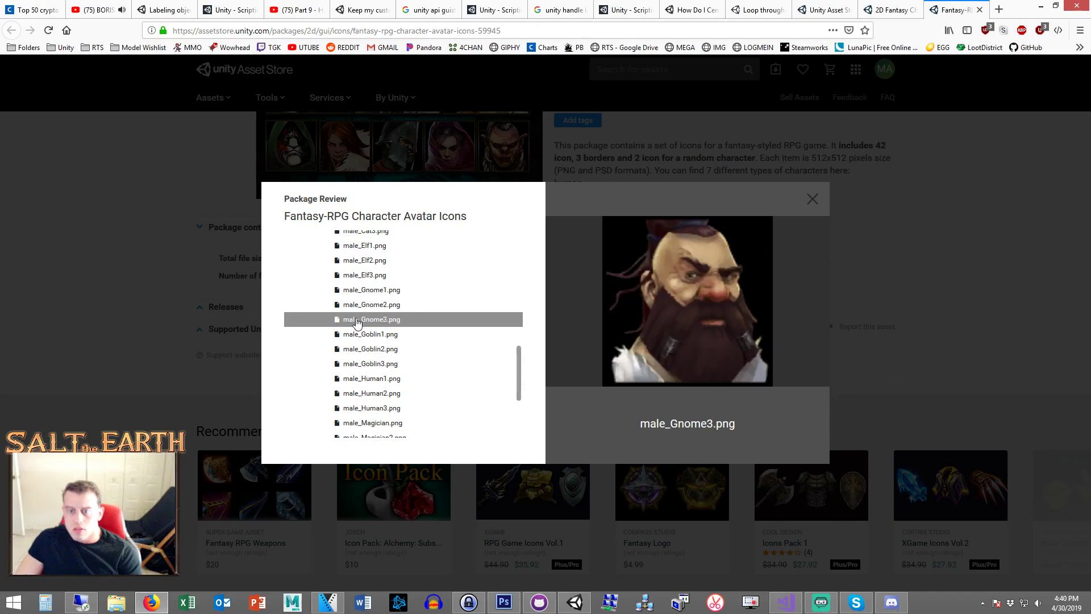
click(358, 307)
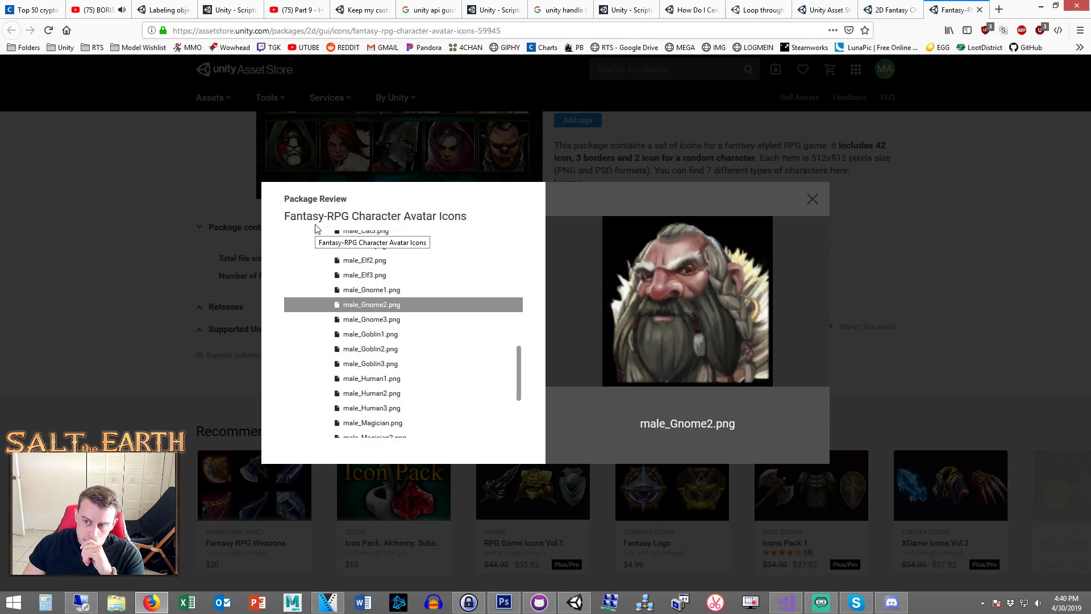
click(897, 8)
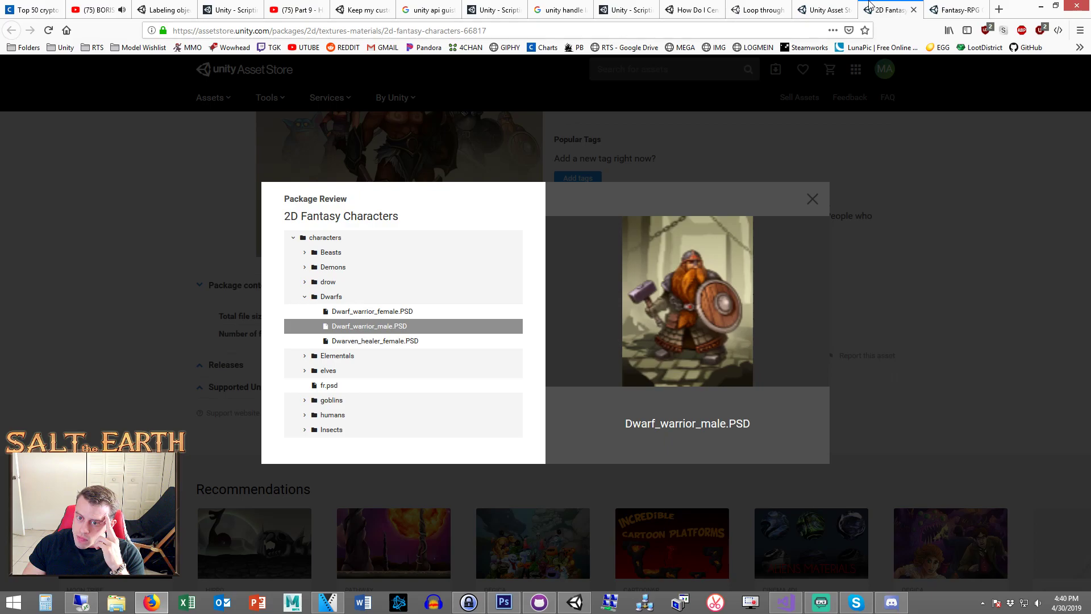
scroll(378, 313, down, 2)
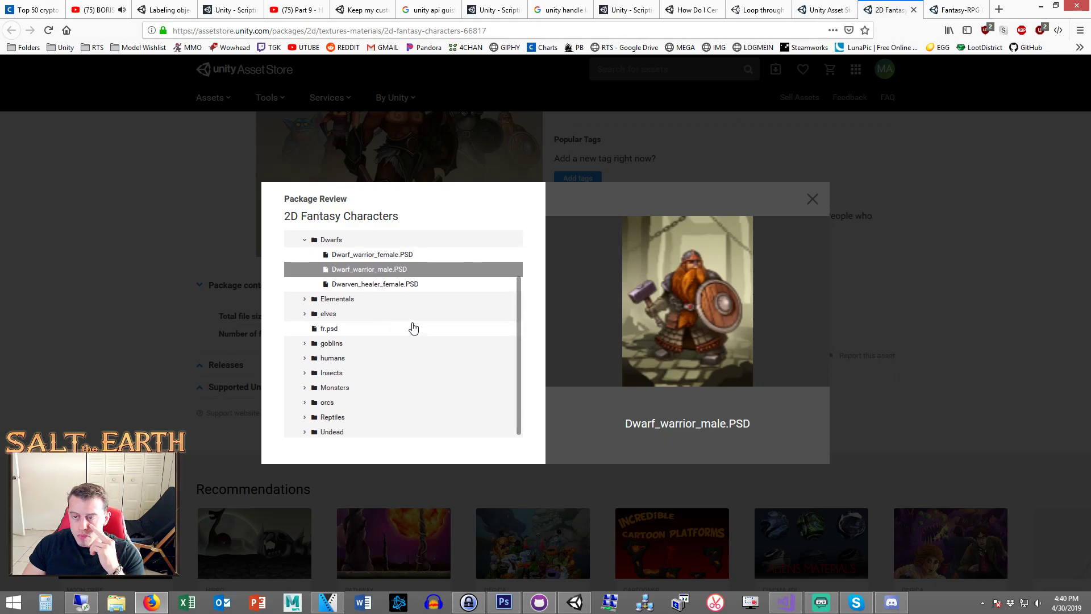
scroll(398, 325, up, 2)
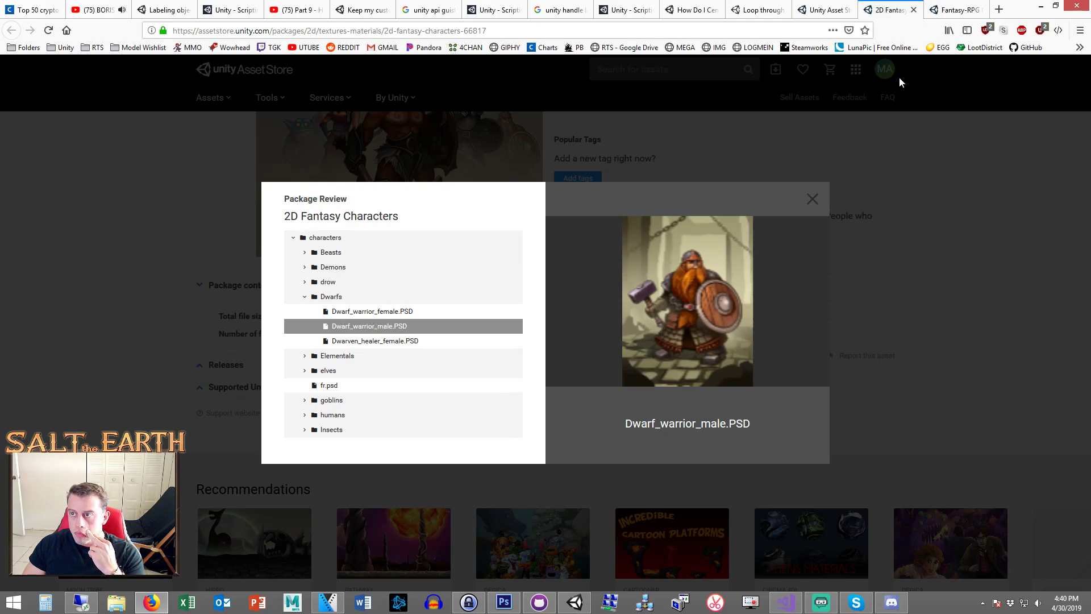
click(939, 7)
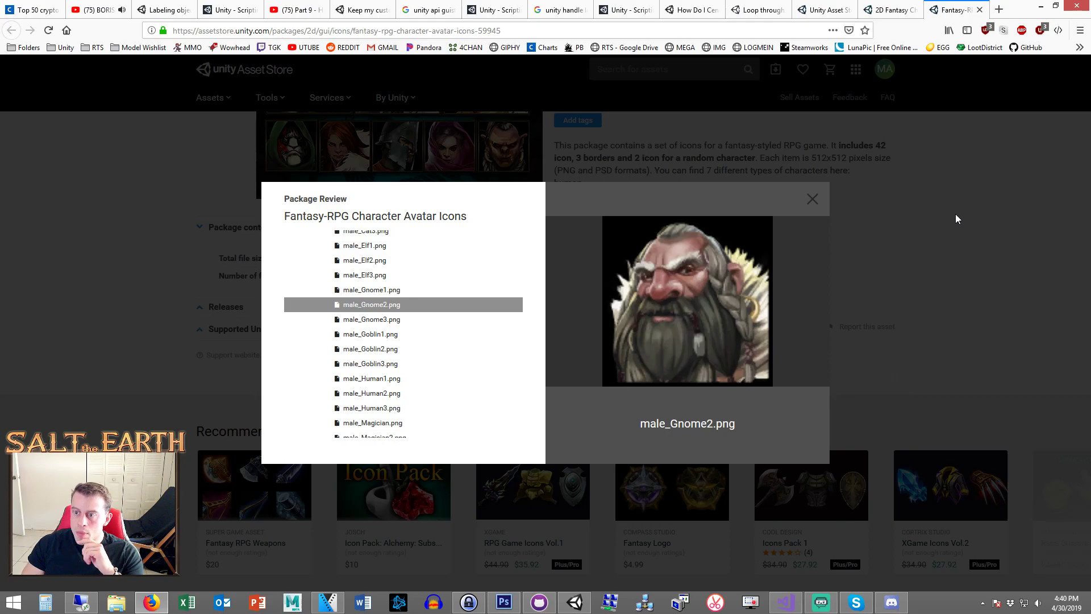
- Close the Fantasy-RPG package preview and copy the title "Fantasy-RPG Character Avatar Icons" from its store page
click(956, 212)
scroll(943, 233, up, 3)
drag(604, 199, 550, 190)
key(ctrl+c)
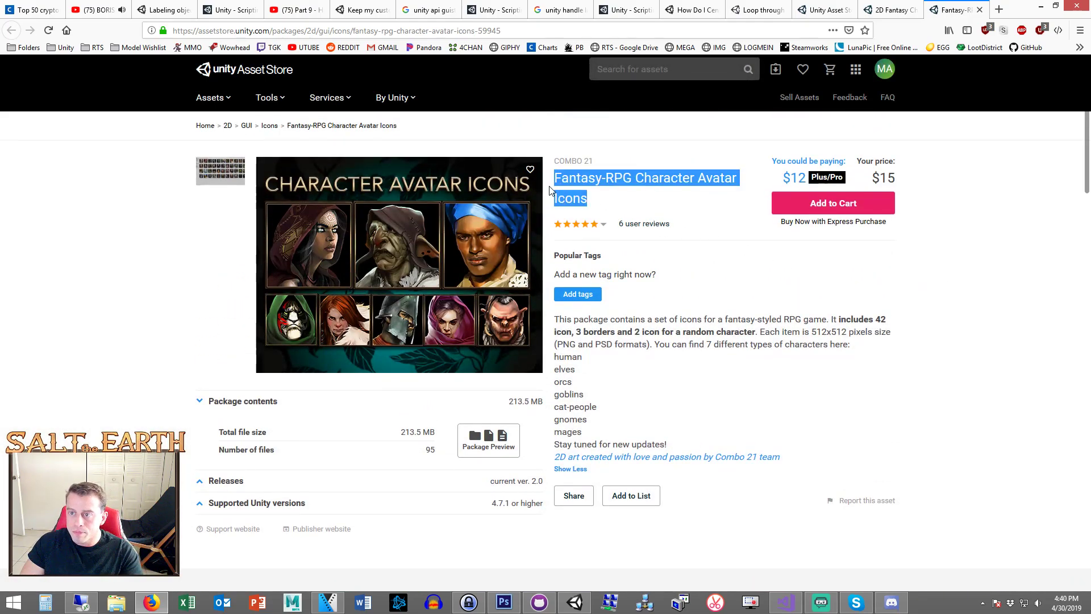
- Switch to Unity and search its built-in Asset Store for the copied package title
click(575, 602)
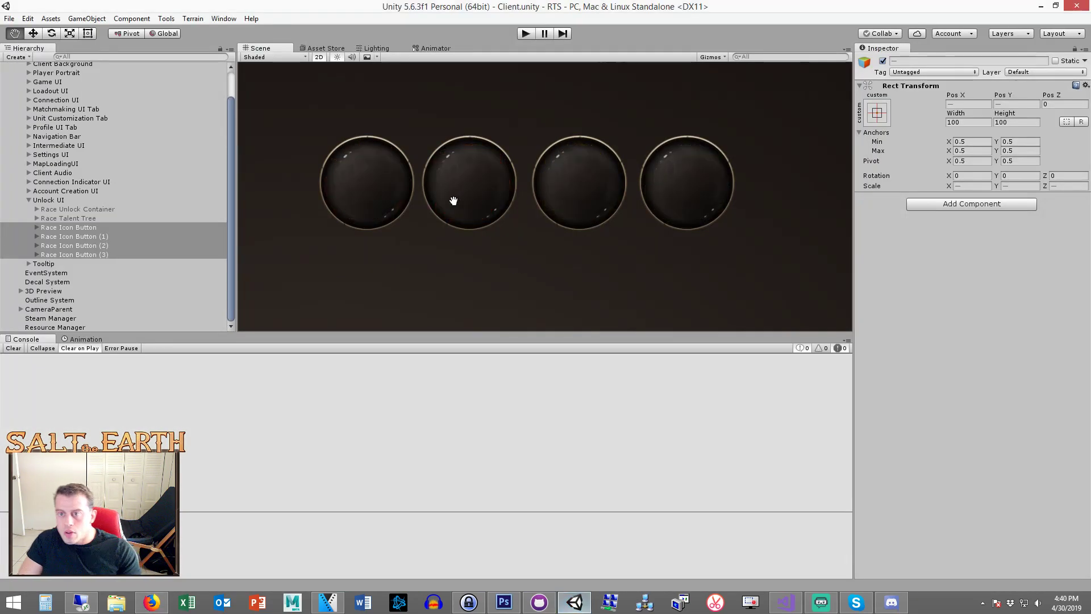
click(342, 46)
click(587, 84)
key(ctrl+v)
key(Return)
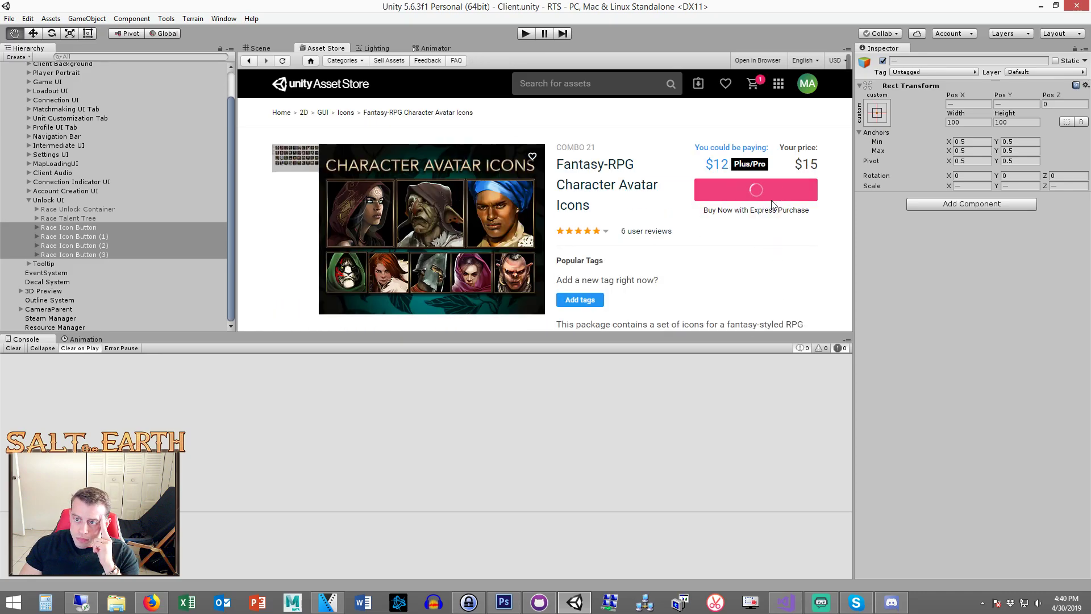
- Check out Fantasy-RPG Character Avatar Icons, accept the Asset Store terms and pay for the order
click(737, 136)
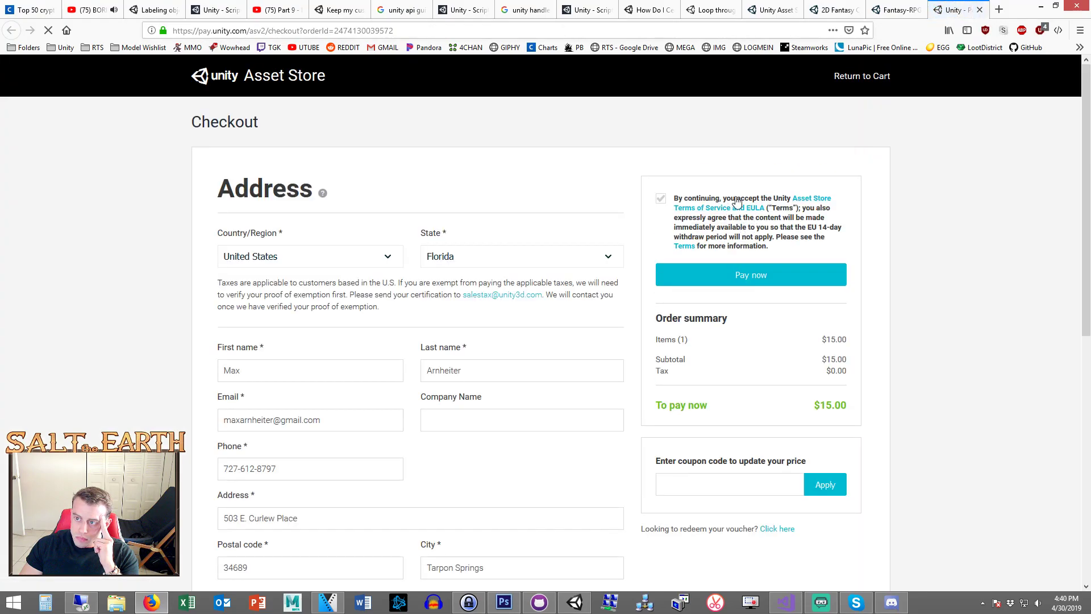
click(660, 198)
click(748, 275)
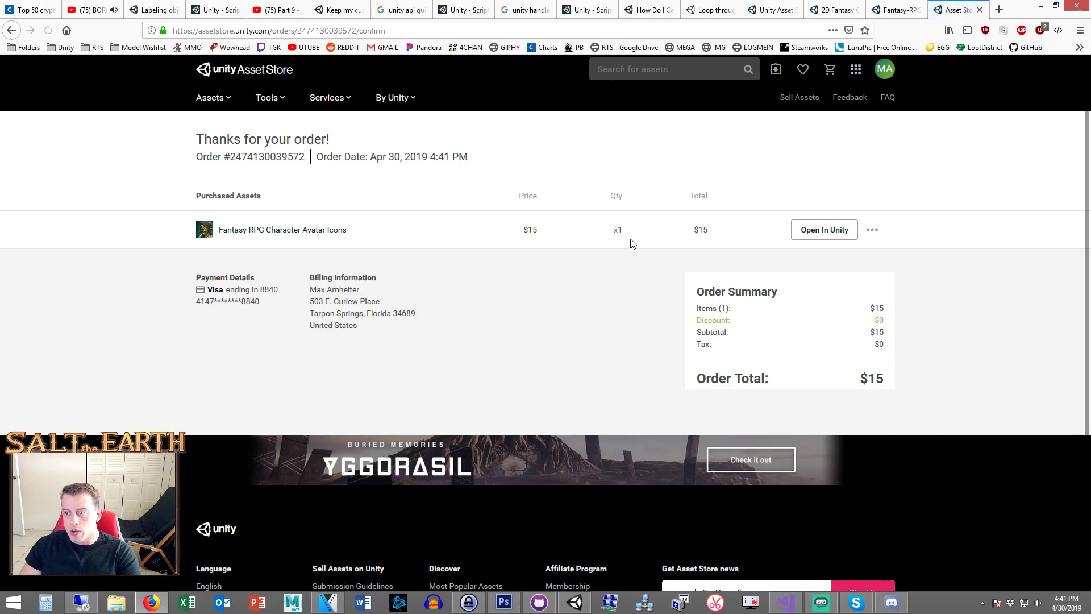
- Back in Unity, confirm the order payment is finalized and download Fantasy-RPG Character Avatar Icons from the purchased assets
click(574, 602)
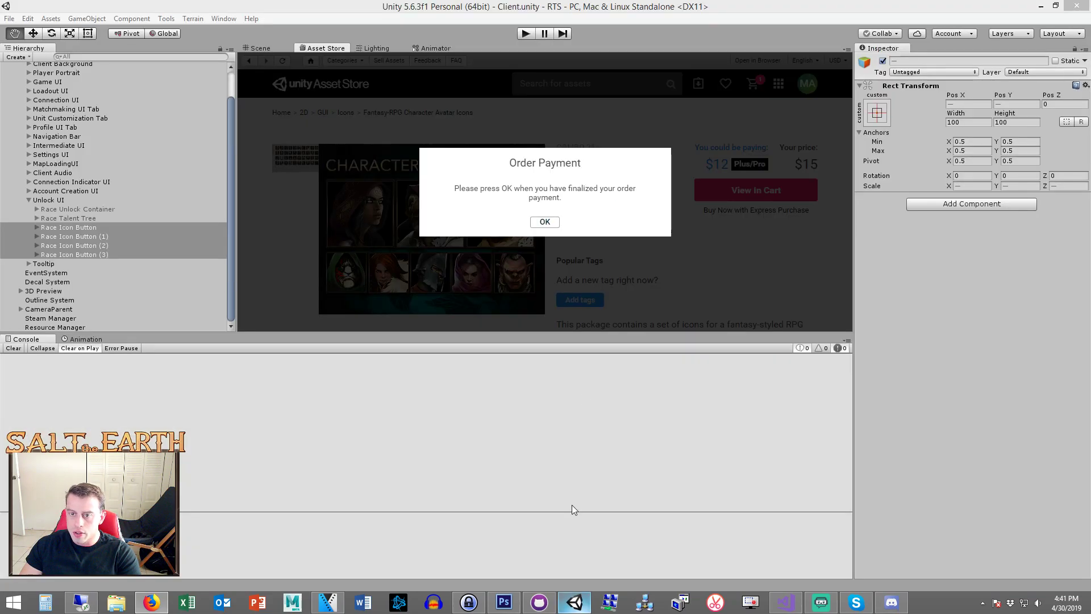
click(546, 220)
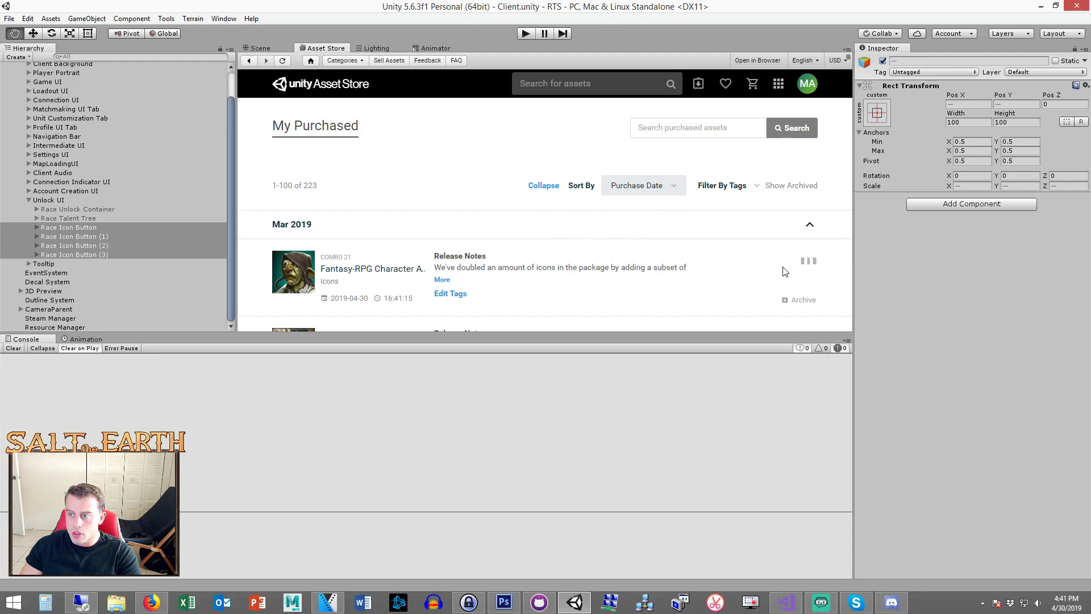
click(801, 267)
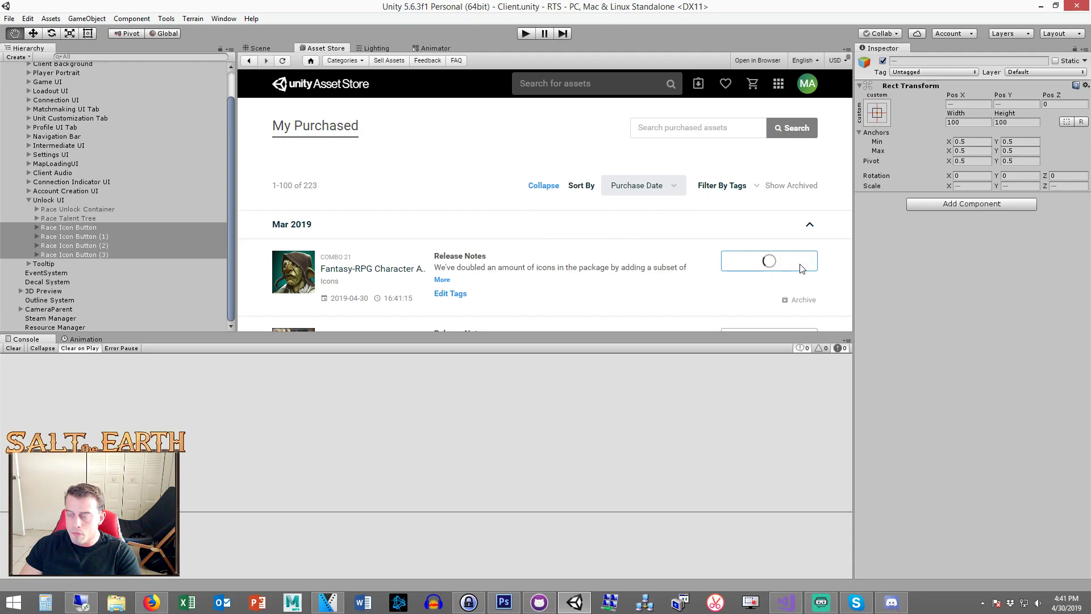
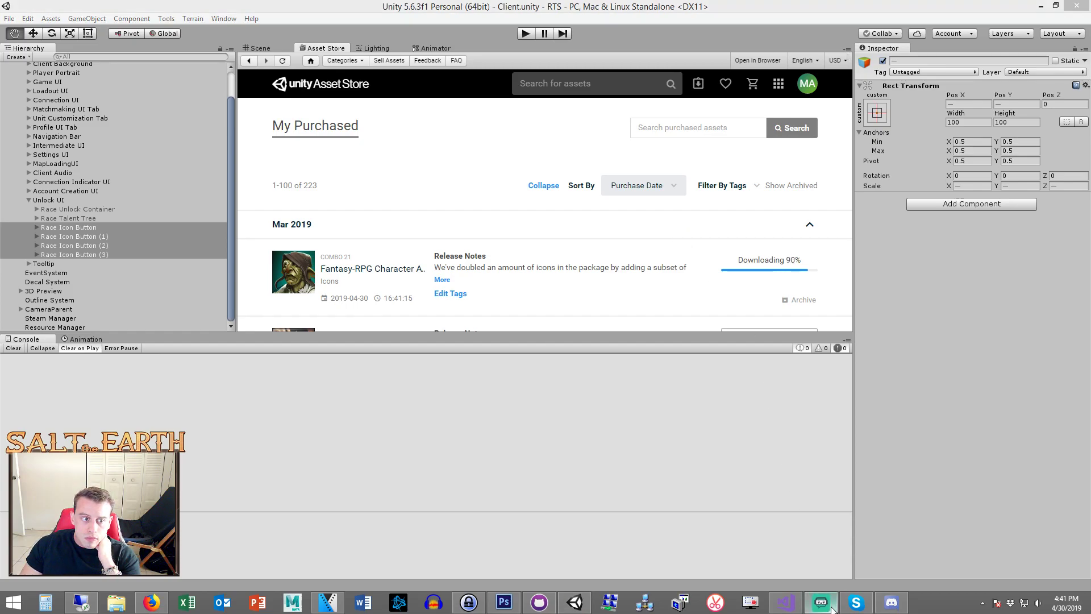
click(854, 291)
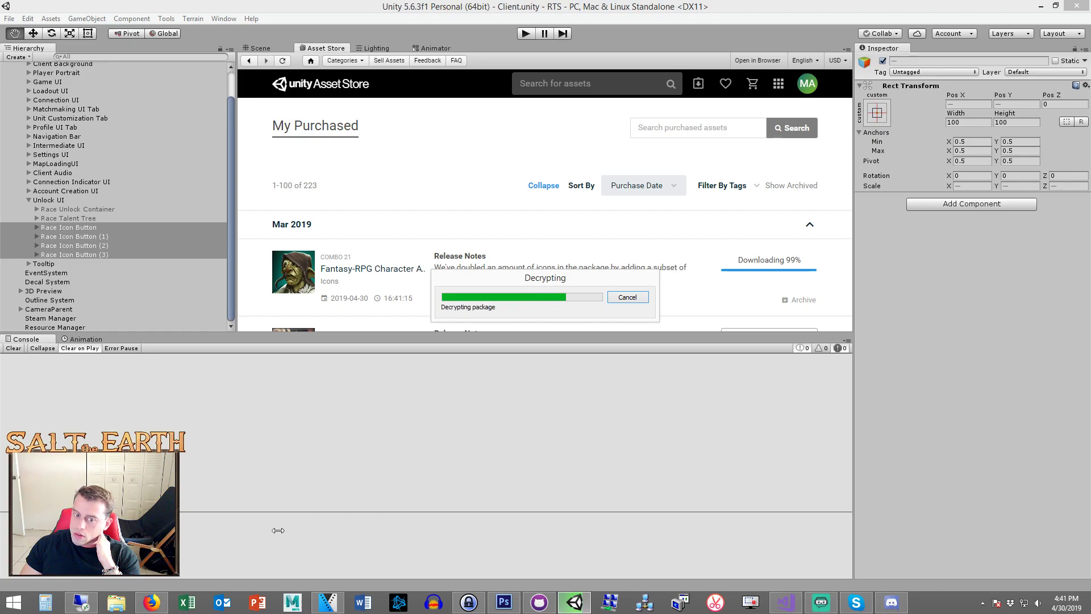
click(150, 603)
click(150, 603)
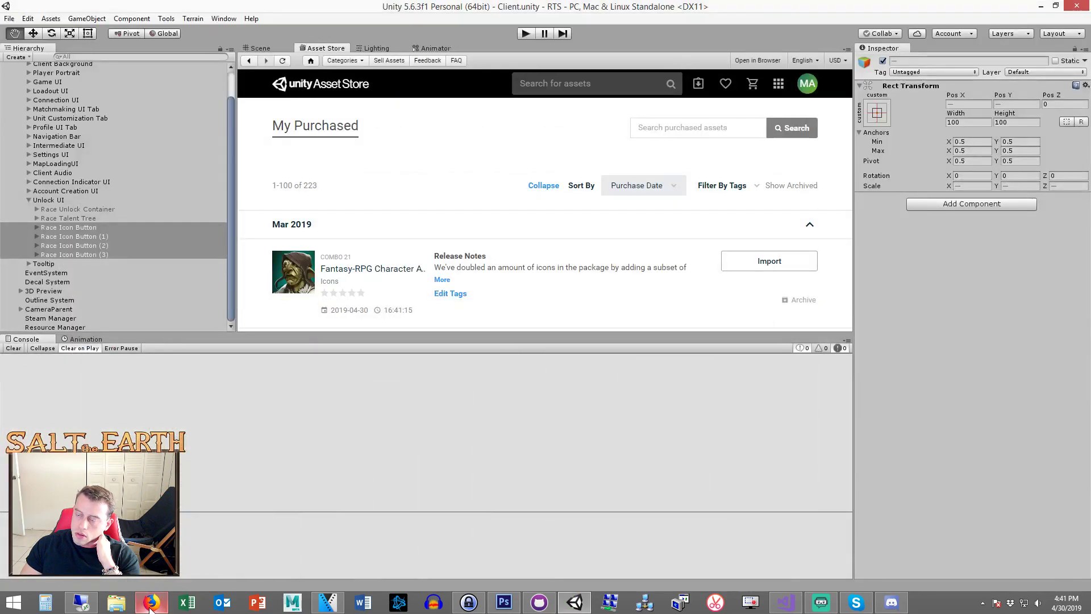
- Import the complete Fantasy-RPG Character Avatar Icons package, including its Borders and Icons folders, into the project
click(814, 265)
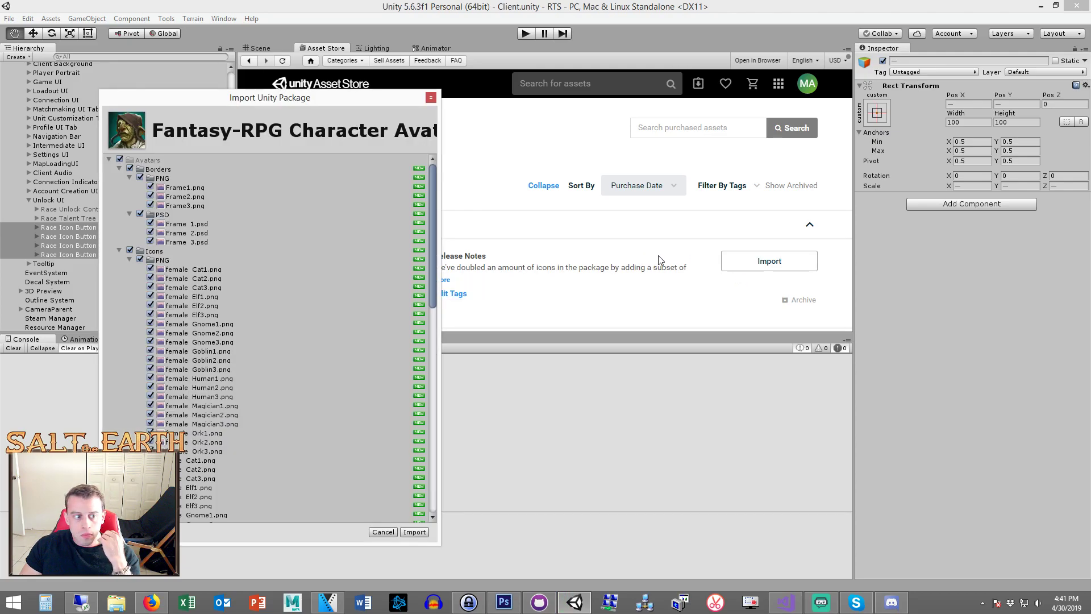
click(119, 169)
click(119, 178)
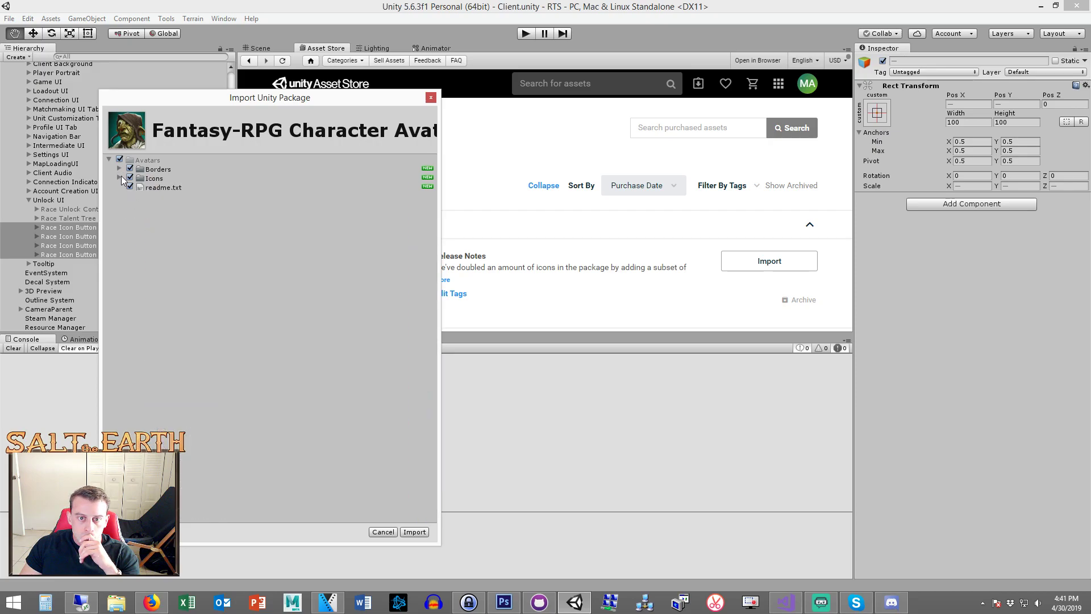
click(414, 532)
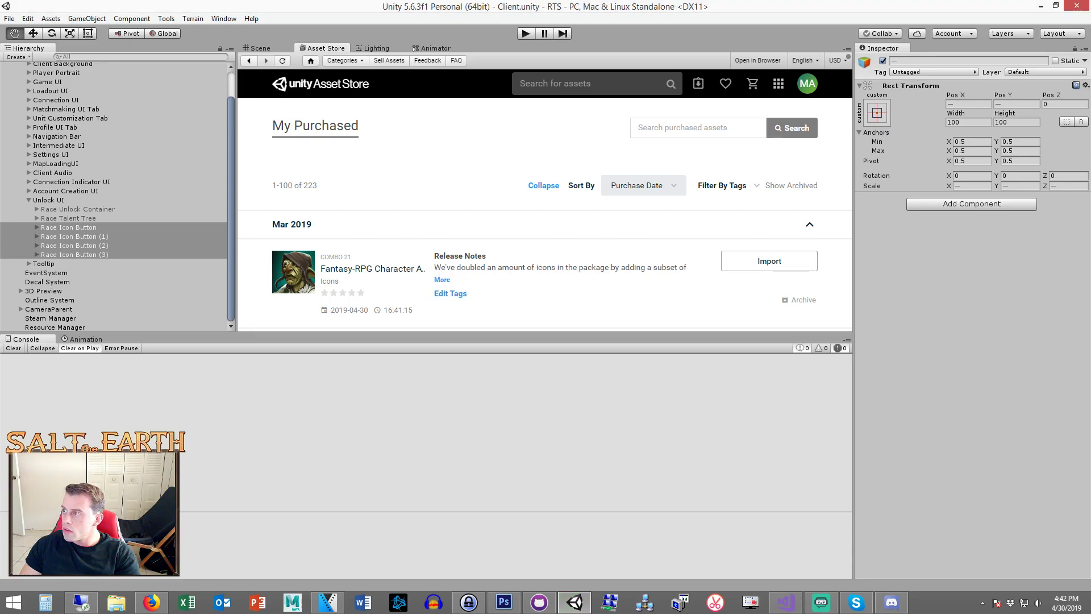
key(alt+Tab)
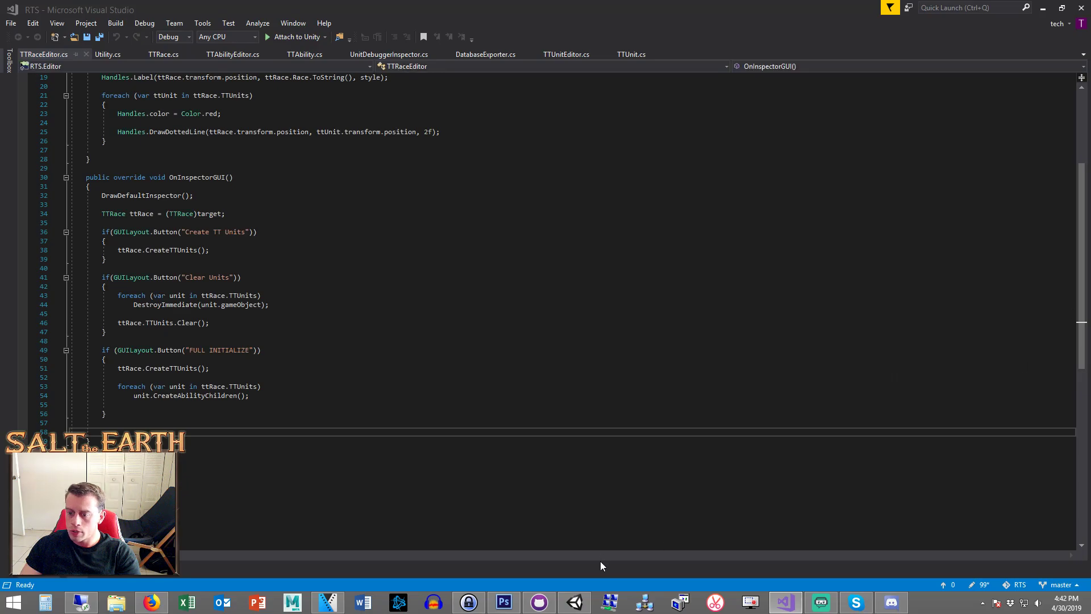
click(600, 561)
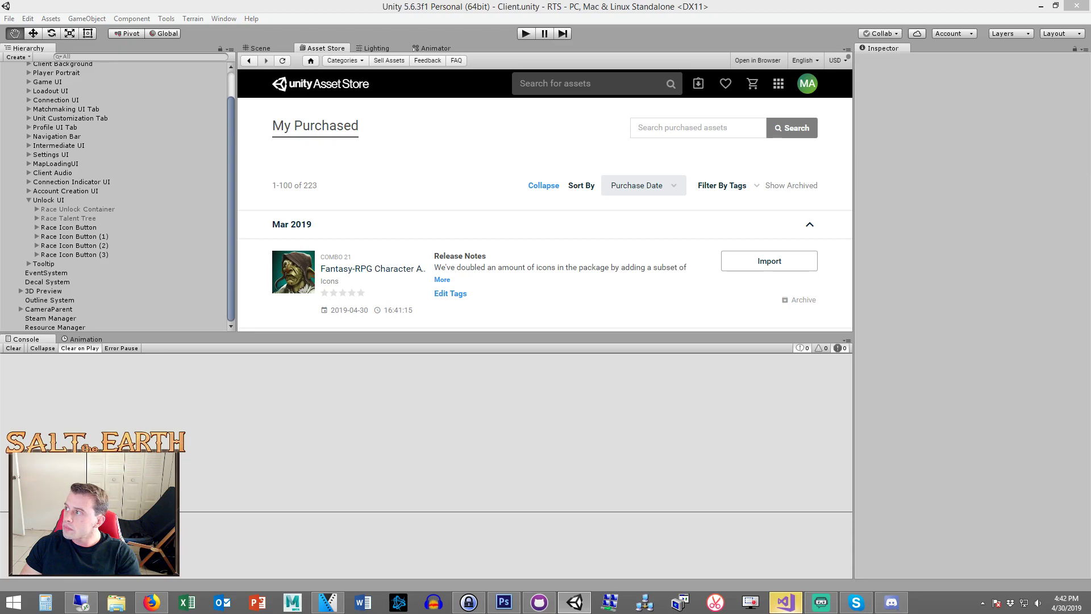
- Duplicate Race Icon Button (3) in the scene and move the copy along X to extend the icon row as its fifth button
click(259, 48)
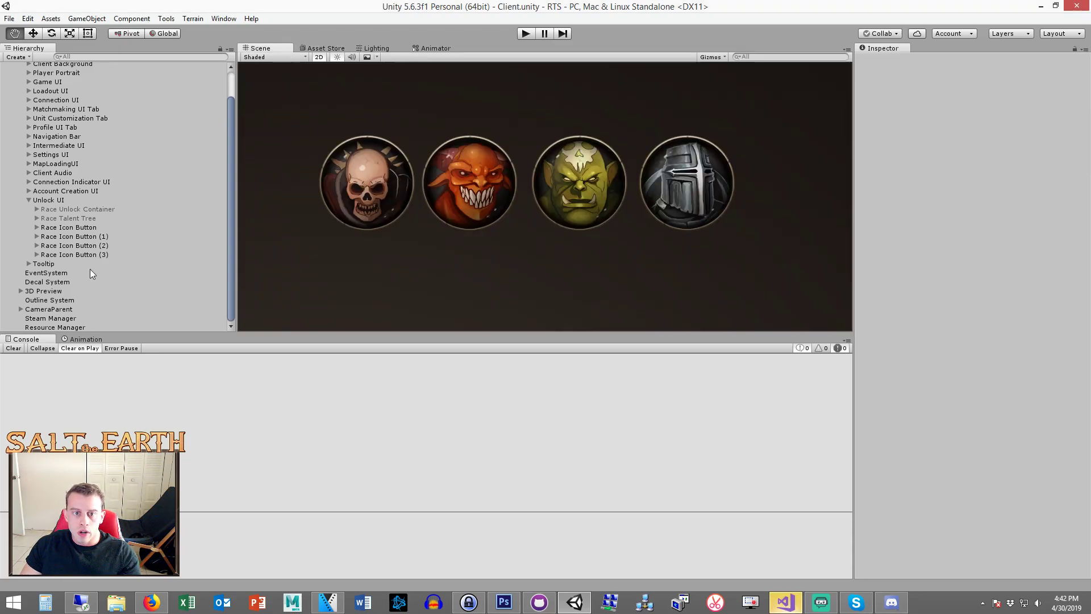
click(131, 254)
key(ctrl+d)
key(w)
scroll(630, 244, down, 2)
drag(701, 185, 780, 179)
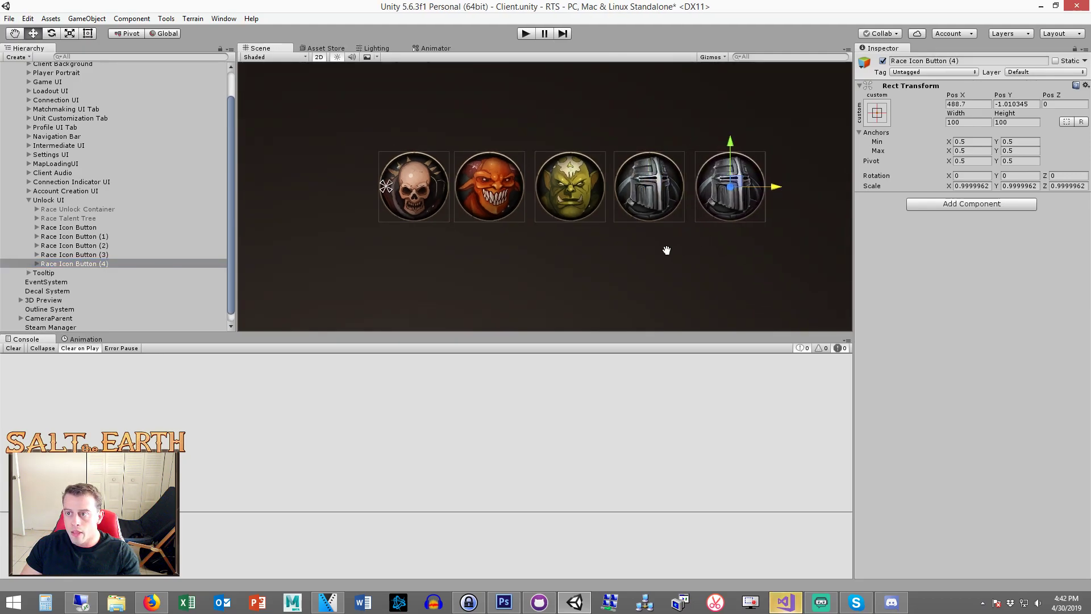
middle_drag(672, 254, 578, 262)
- Assign the male_Gnome2 sprite as source image of the Race Icon nested under Race Icon Button (4)'s Race Mask
click(36, 263)
click(49, 273)
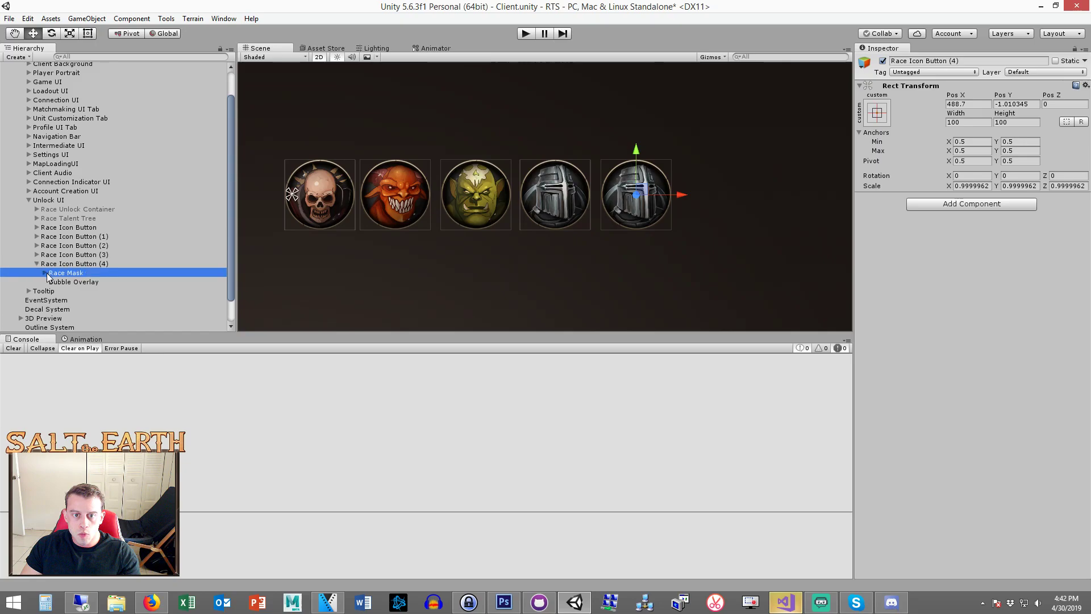
click(45, 273)
click(73, 282)
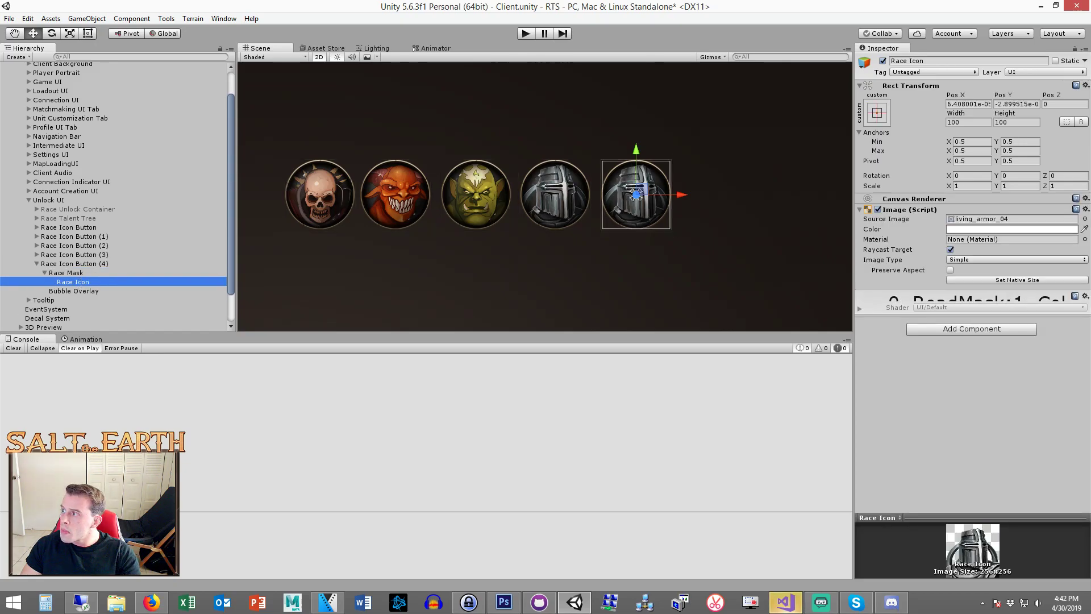
drag(73, 282, 964, 251)
drag(979, 224, 981, 223)
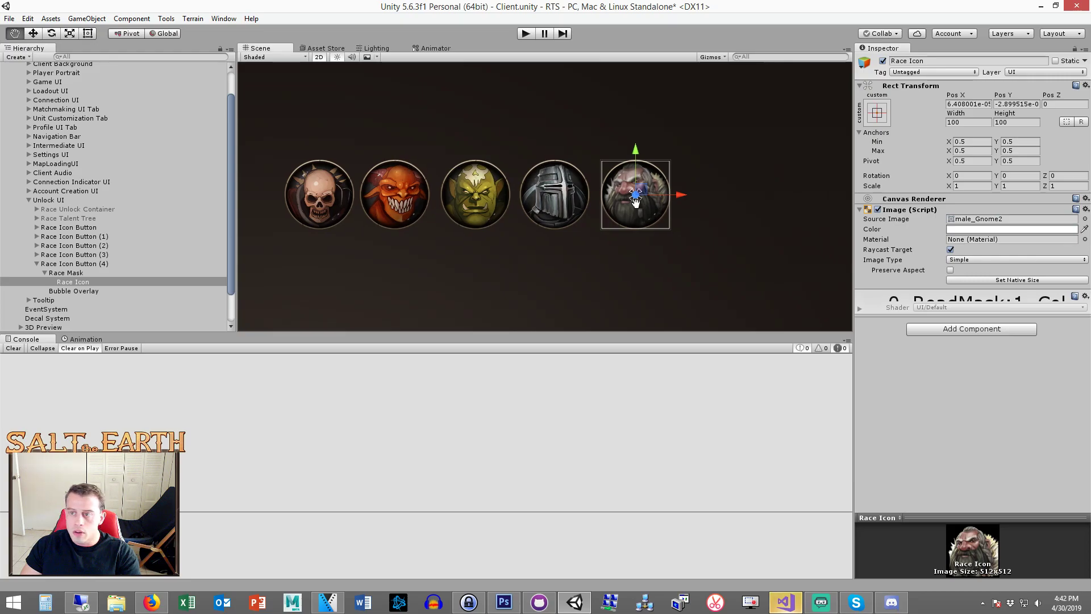
scroll(602, 214, up, 3)
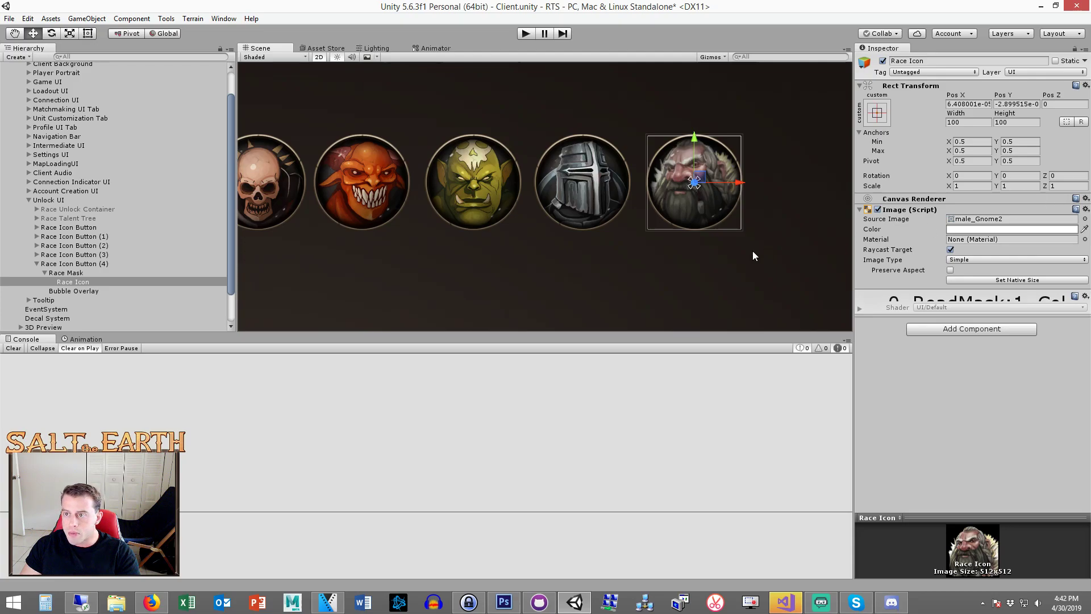
- Open the male_Gnome2 texture in Photoshop, return to Unity, and frame the new Race Icon in the scene
double_click(991, 221)
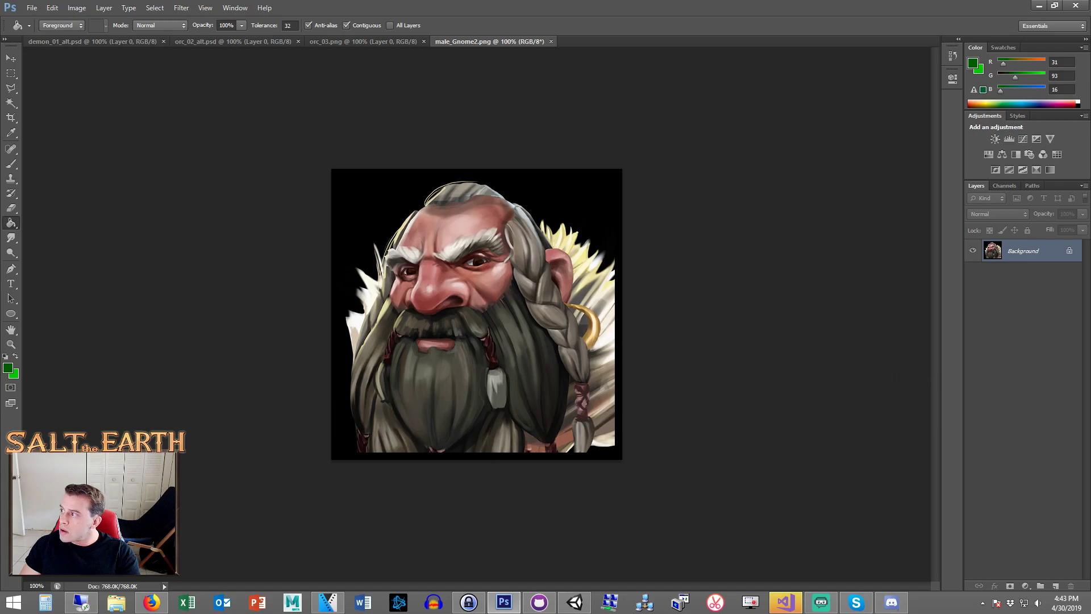
click(575, 602)
key(f)
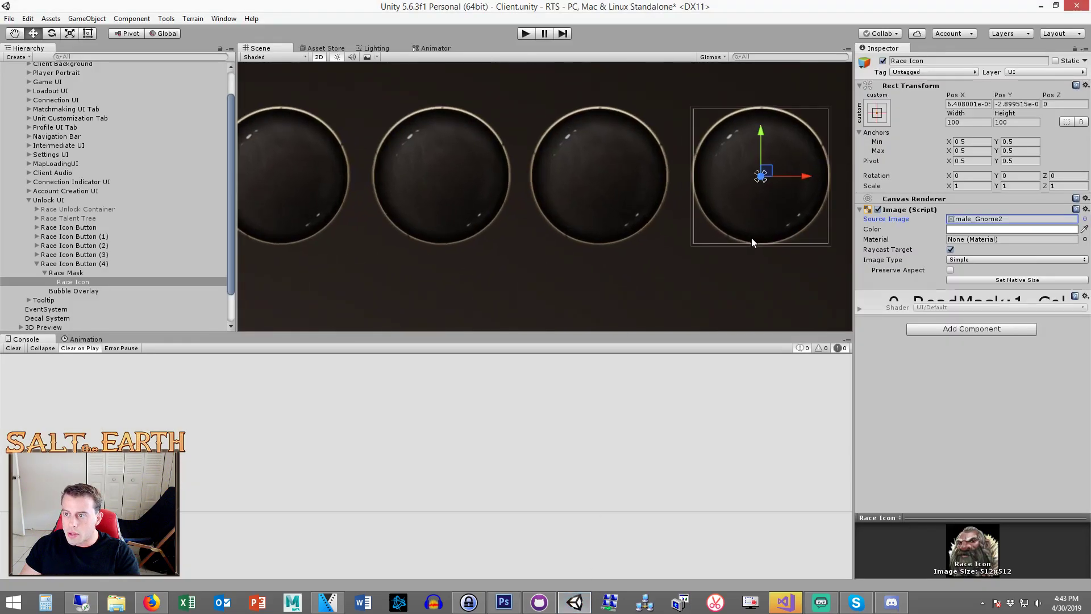
key(ctrl+s)
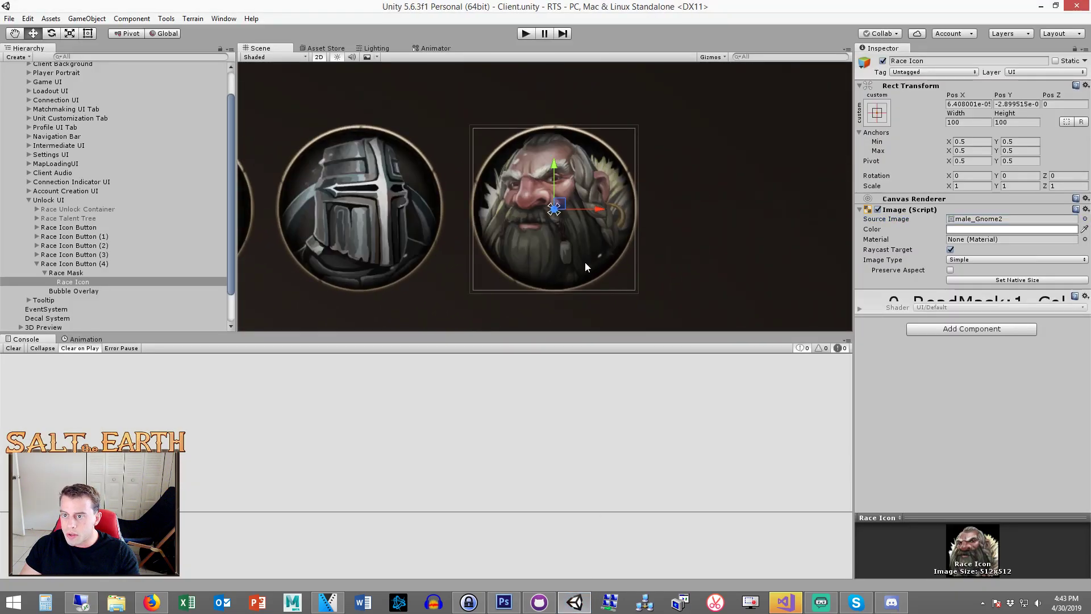
scroll(610, 254, down, 1)
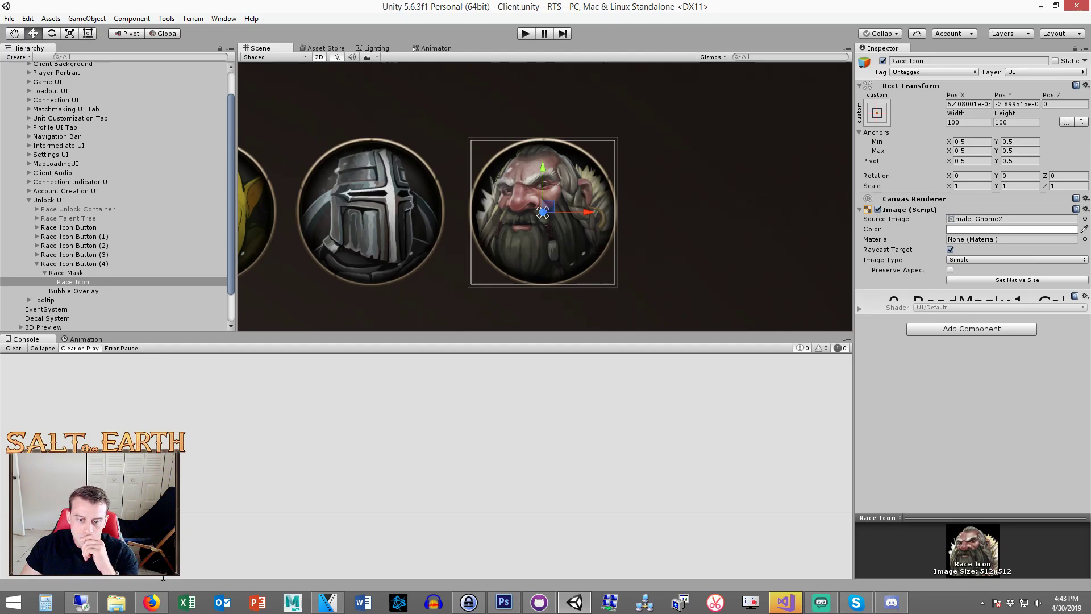
- Switch to Firefox and search Google Images for "dwarf warhammer art" in a new tab
click(152, 601)
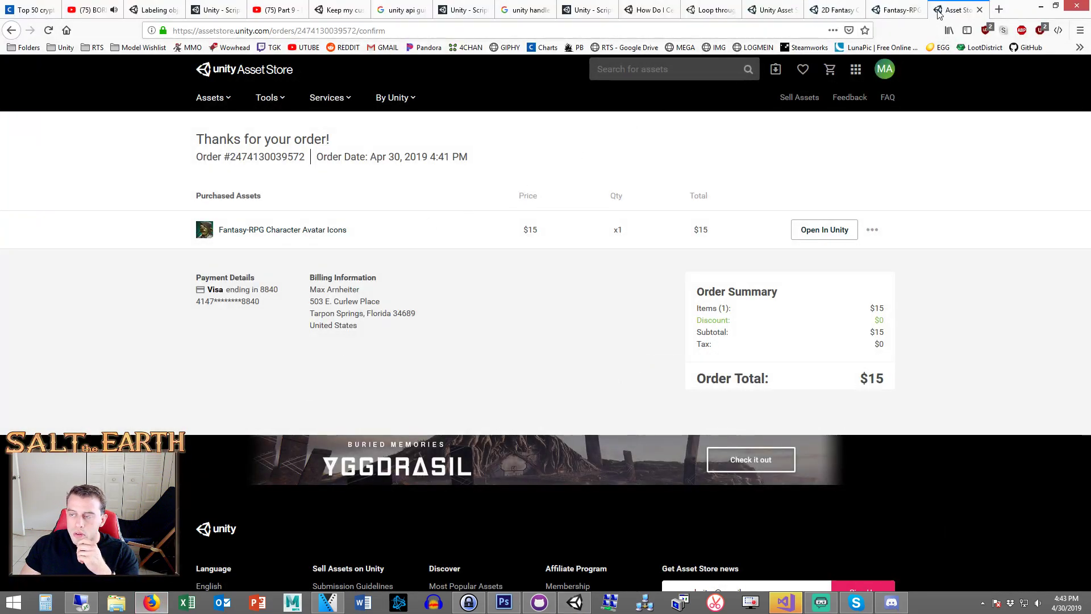
click(898, 10)
click(958, 10)
click(999, 10)
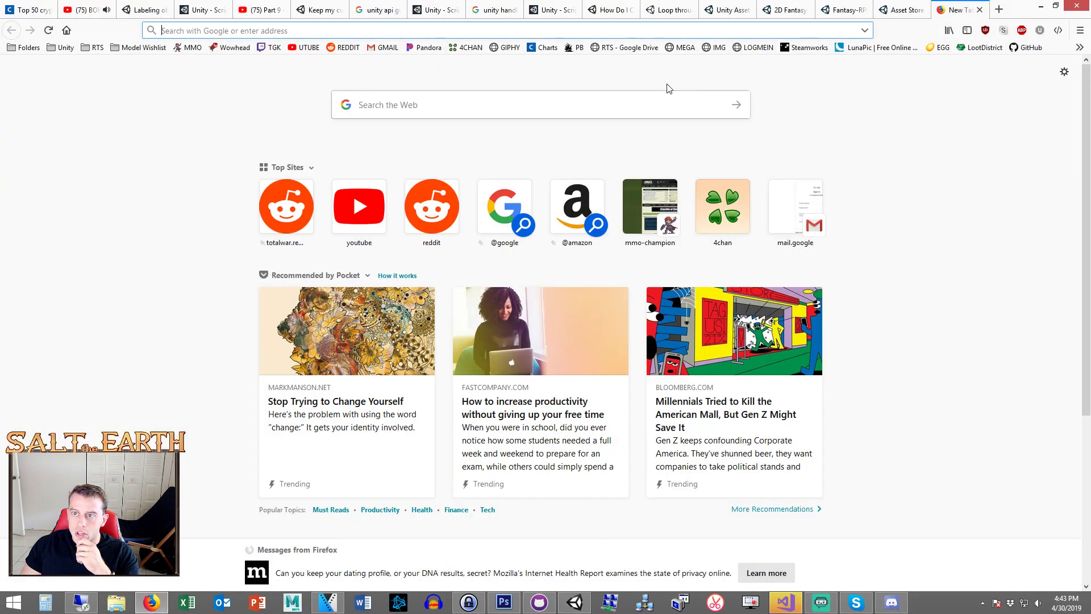
click(612, 103)
text(dwarf)
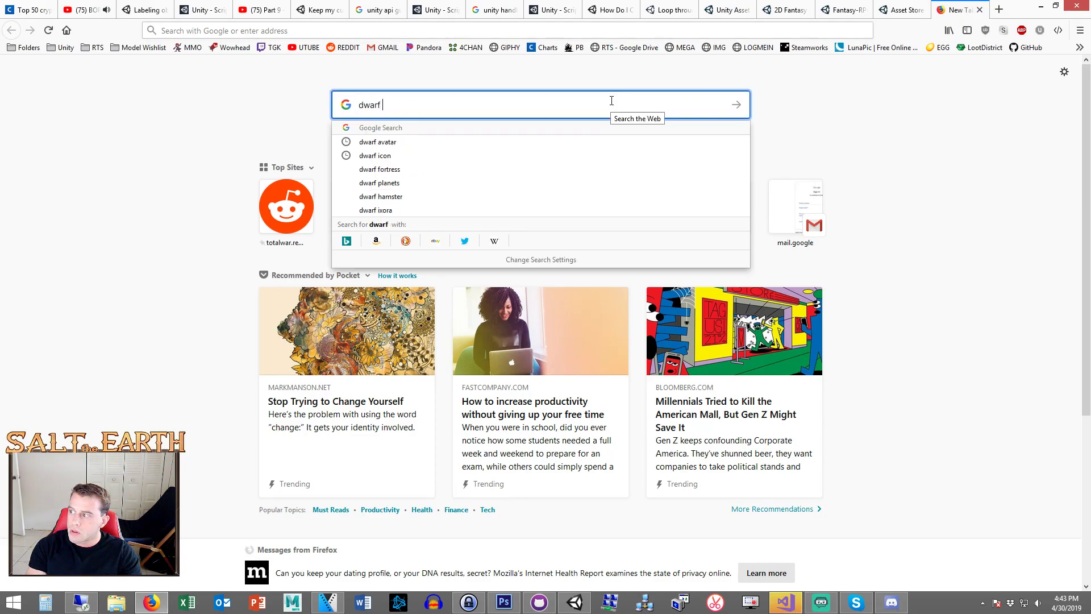
text( warhammer ar)
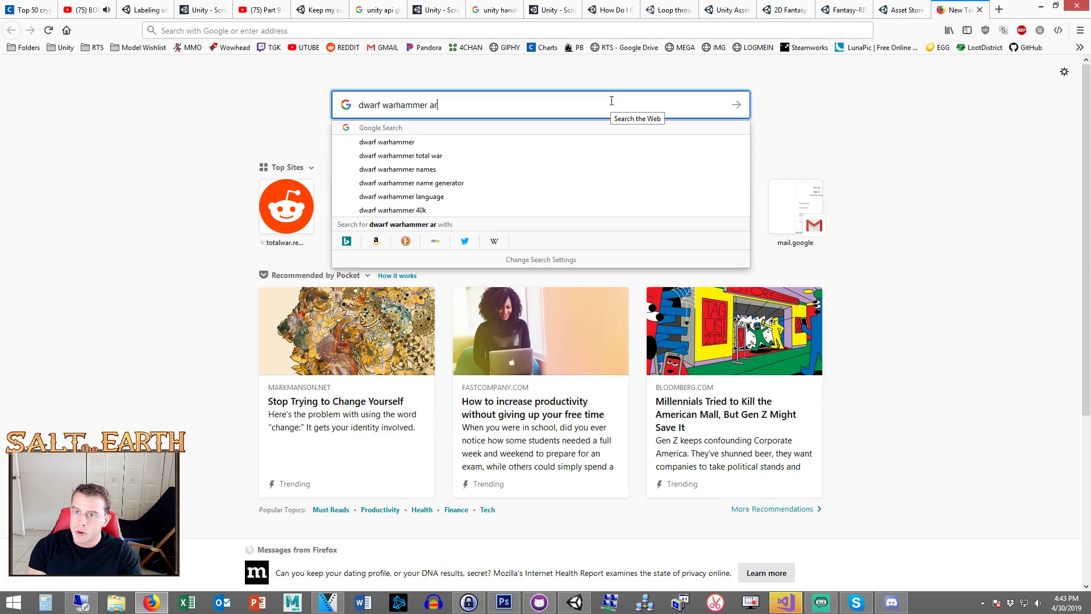
text(t)
key(Return)
click(136, 114)
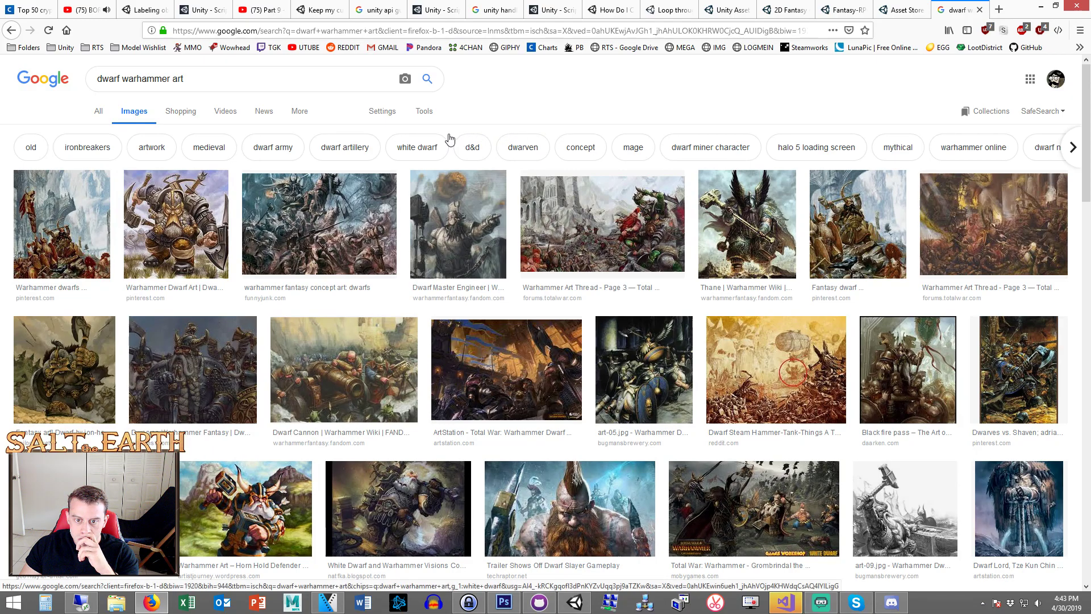
- Examine the dwarf icon up close in Unity, then enlarge the red-bearded "Forsaken World: War of Shadows Dwarf" picture in Firefox's image results
click(574, 604)
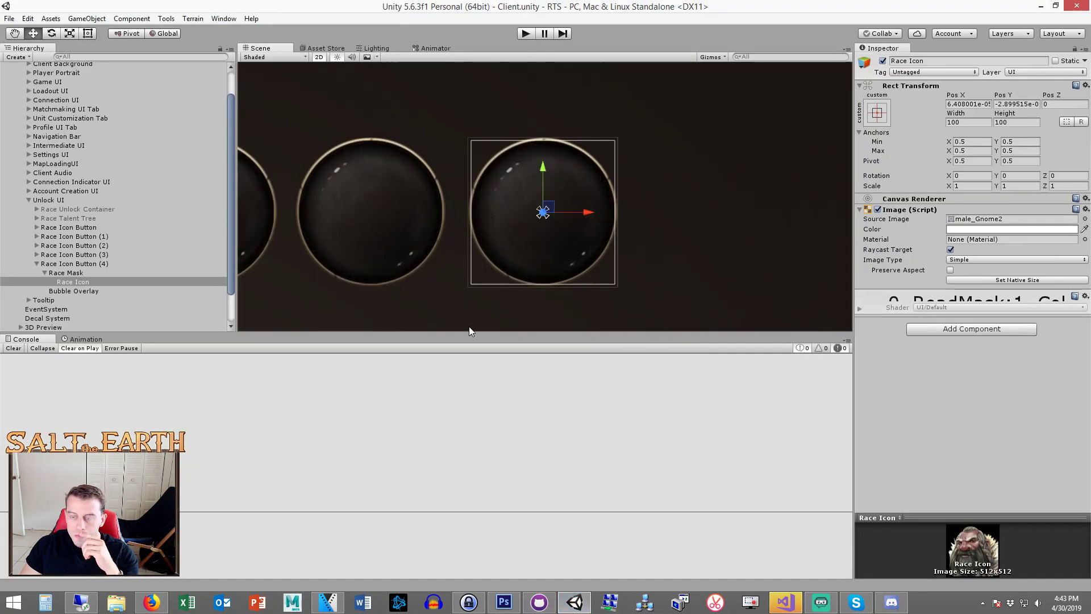
middle_drag(595, 278, 626, 234)
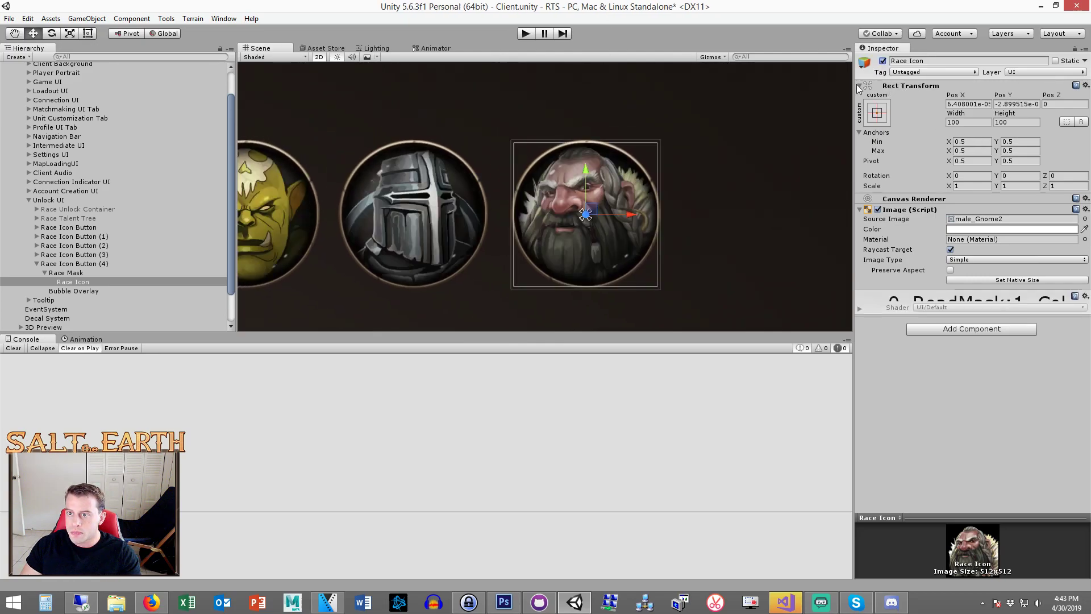
scroll(571, 250, up, 3)
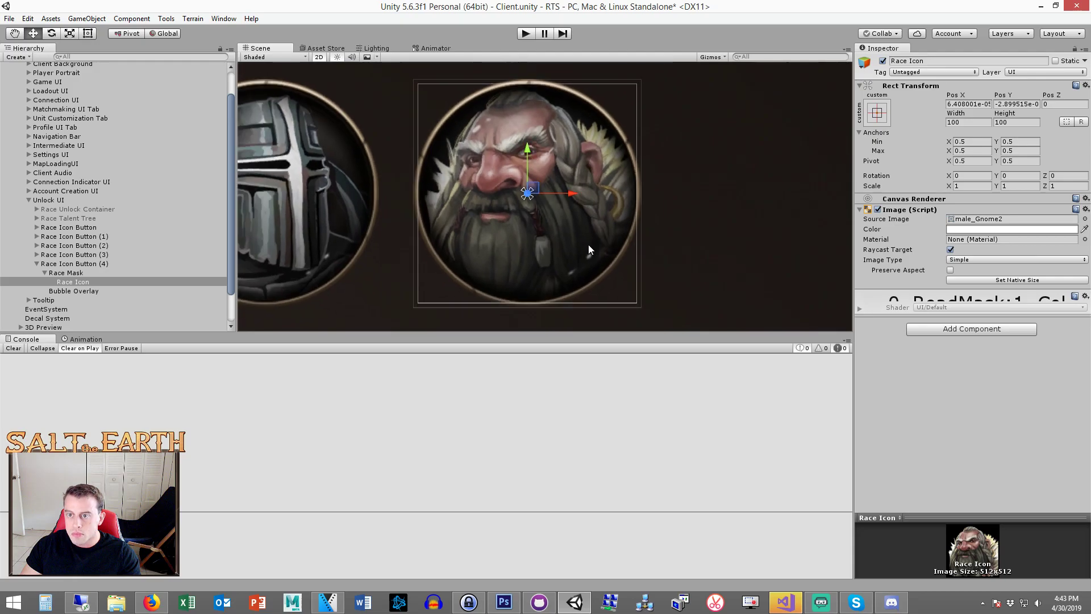
click(151, 602)
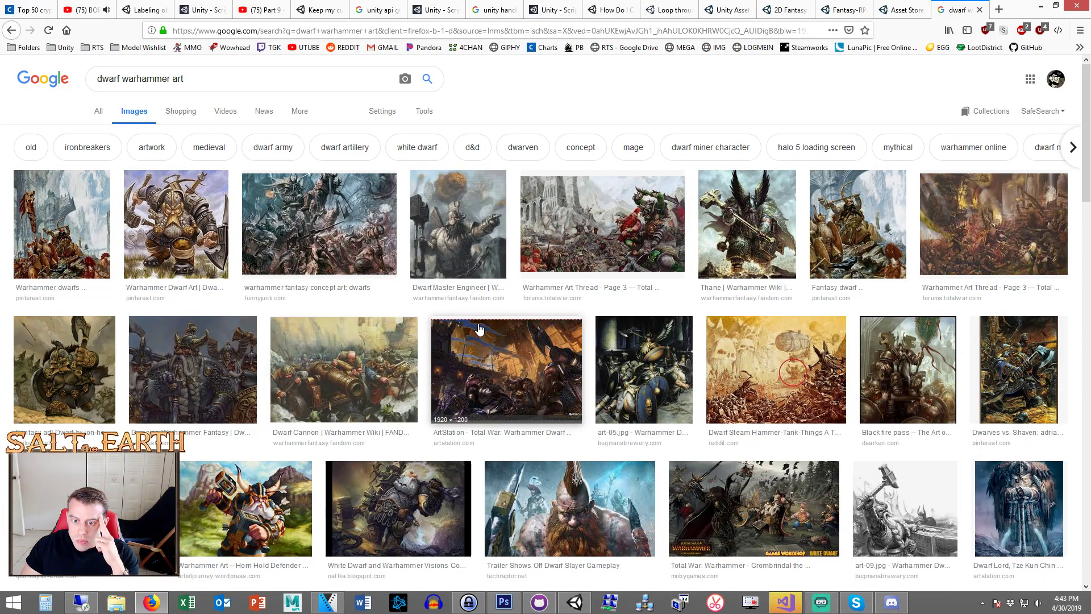
scroll(527, 378, down, 3)
click(604, 456)
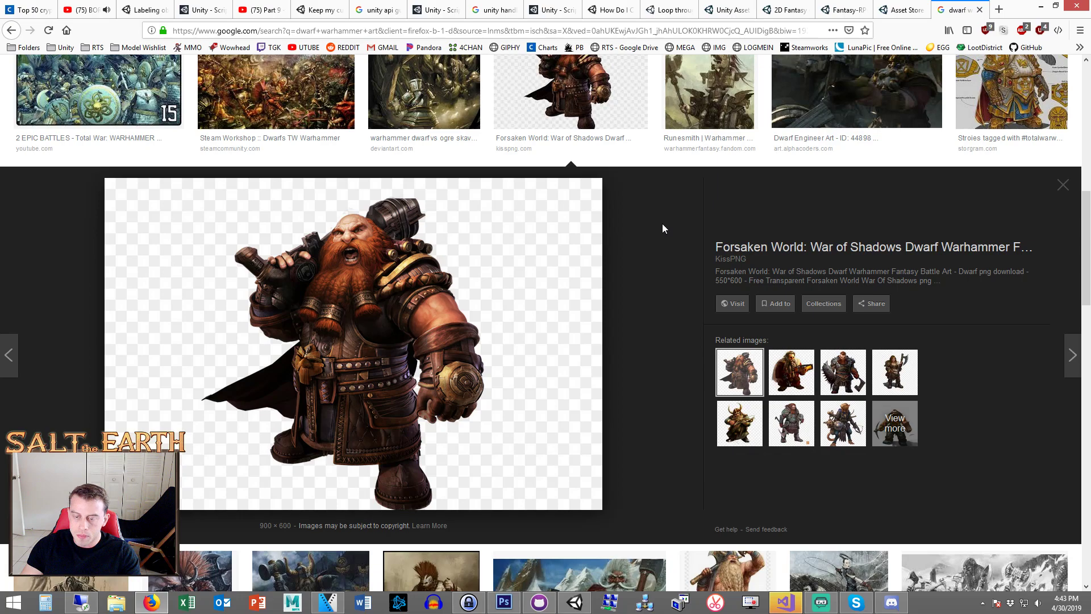
- Switch to Photoshop and convert the locked background of male_Gnome2.png into a regular layer named Layer 0
click(575, 602)
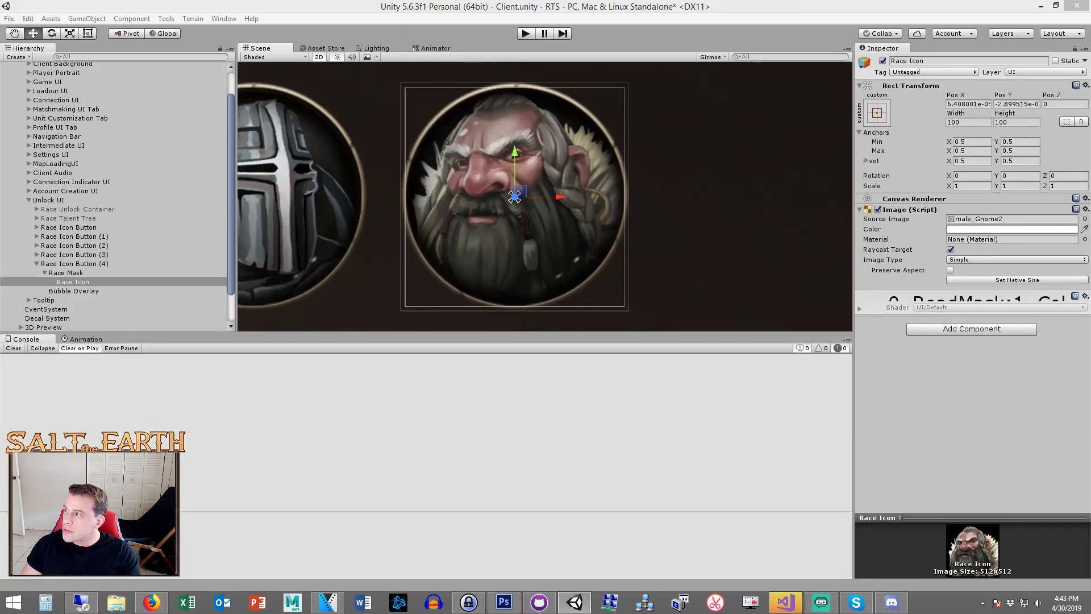
click(503, 602)
double_click(1029, 257)
key(Return)
- Create a new document and paste the browser screenshot showing the red-bearded dwarf artwork into it
click(32, 7)
click(39, 20)
click(672, 148)
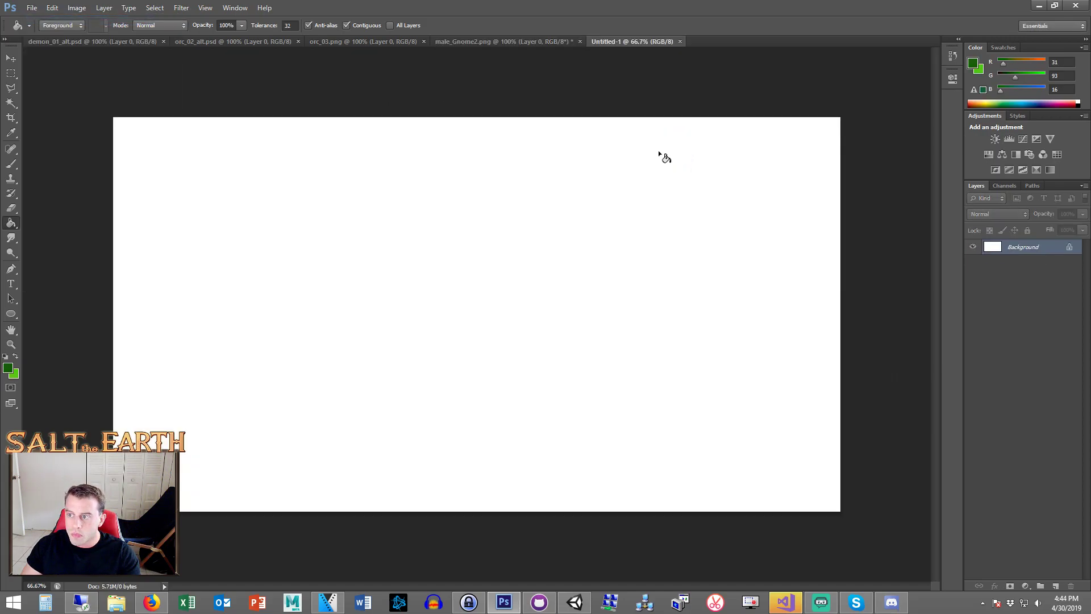
click(17, 74)
key(ctrl+v)
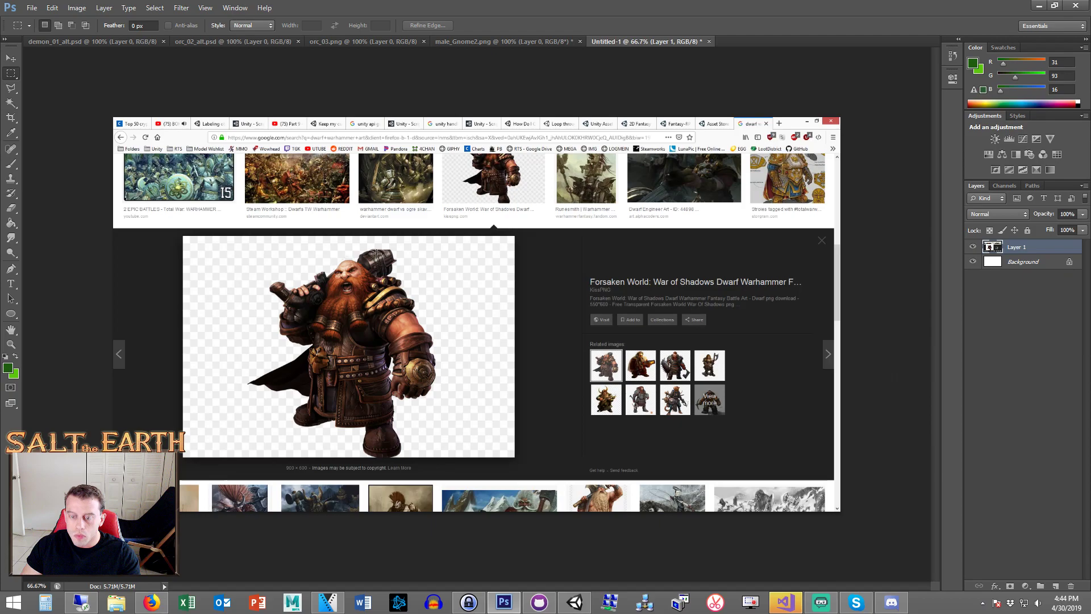
- Copy a rectangular patch of the dwarf's orange beard, about 1.4 cm wide and 1.1 cm high, from the pasted screenshot
key(ctrl+plus)
key(ctrl+plus)
scroll(408, 396, left, 5)
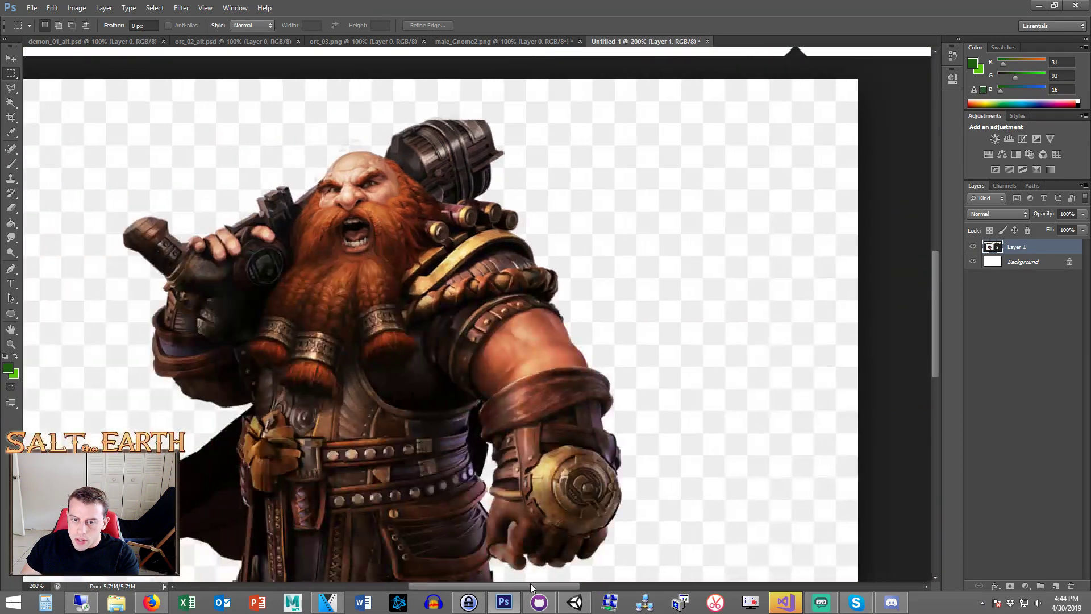
click(10, 133)
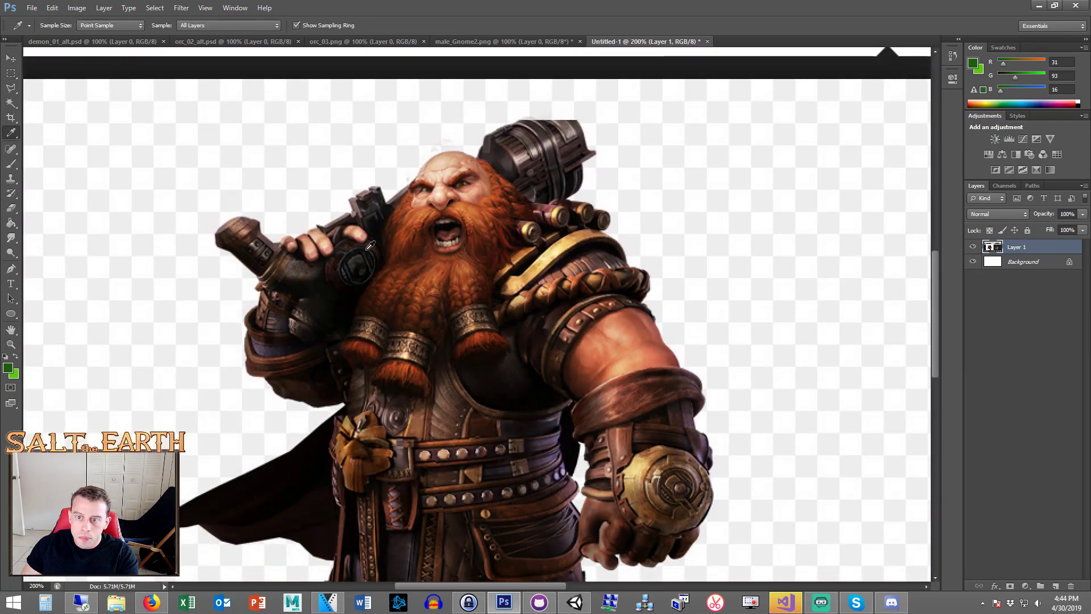
click(11, 73)
drag(370, 261, 447, 291)
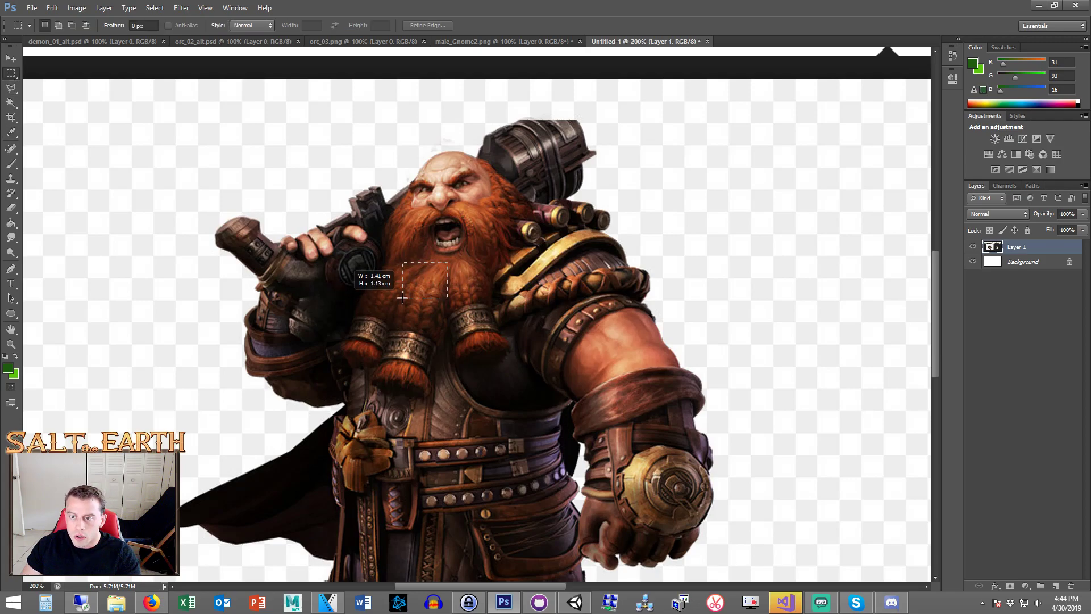
- Paste the orange beard patch into male_Gnome2.png, accepting the color conversion to the Adobe RGB (1998) destination profile
click(540, 43)
key(ctrl+v)
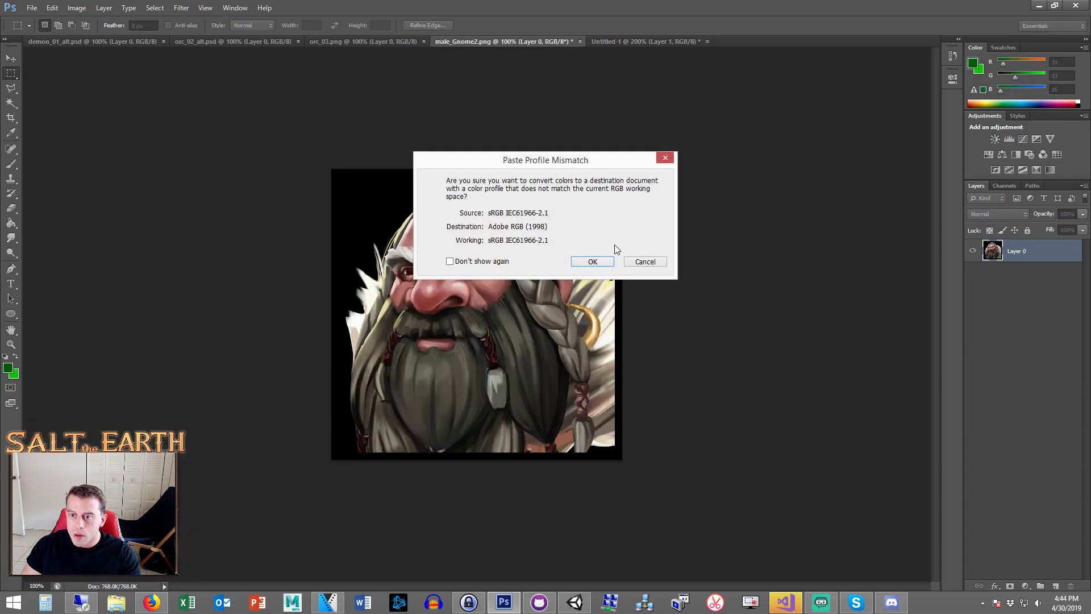
click(609, 261)
key(alt+Tab)
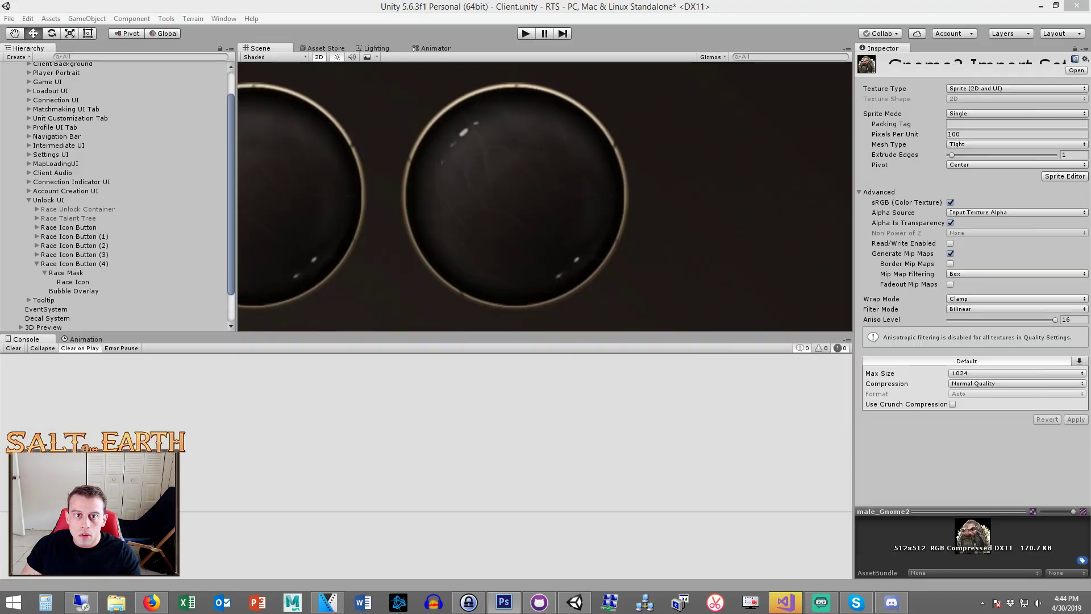
click(504, 601)
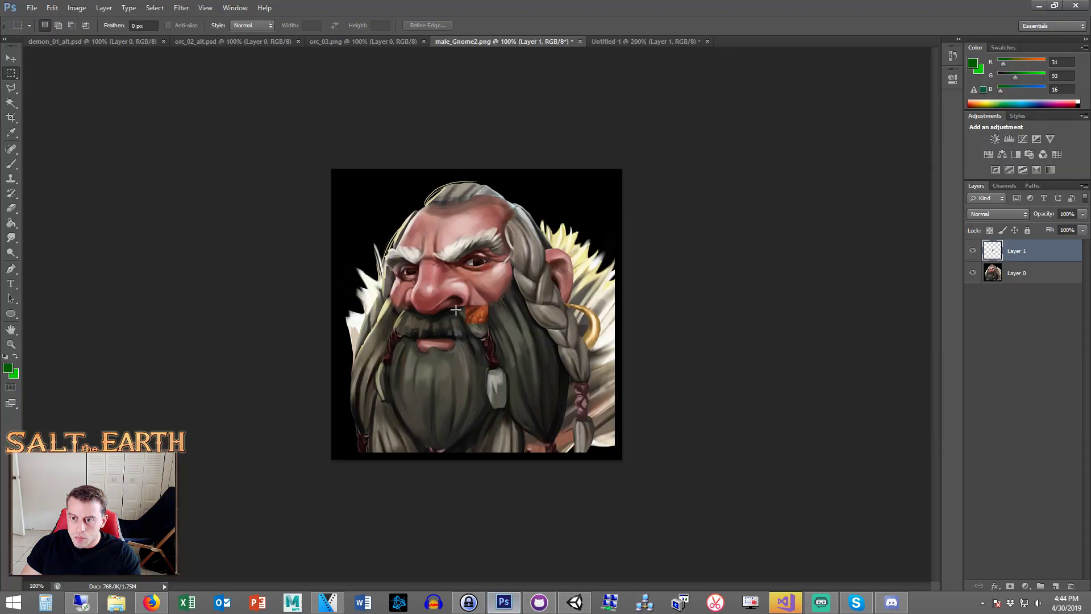
- Move the orange beard swatch into the portrait's upper-left corner, clear of the dwarf's face
click(12, 58)
drag(476, 314, 351, 188)
key(ctrl+plus)
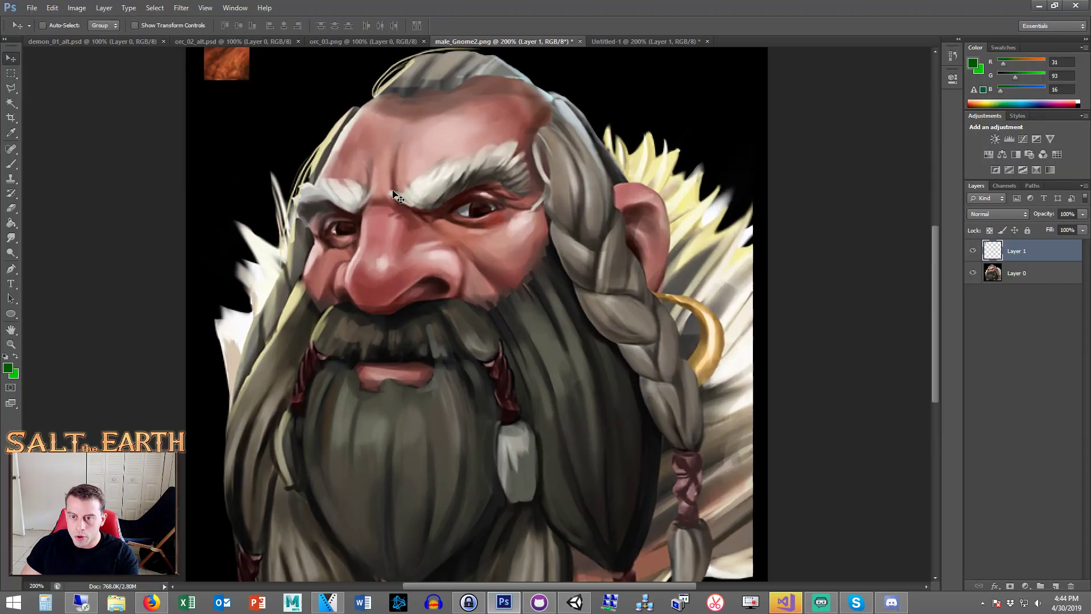
- Add a new layer between the orange swatch layer and the portrait layer
click(1055, 586)
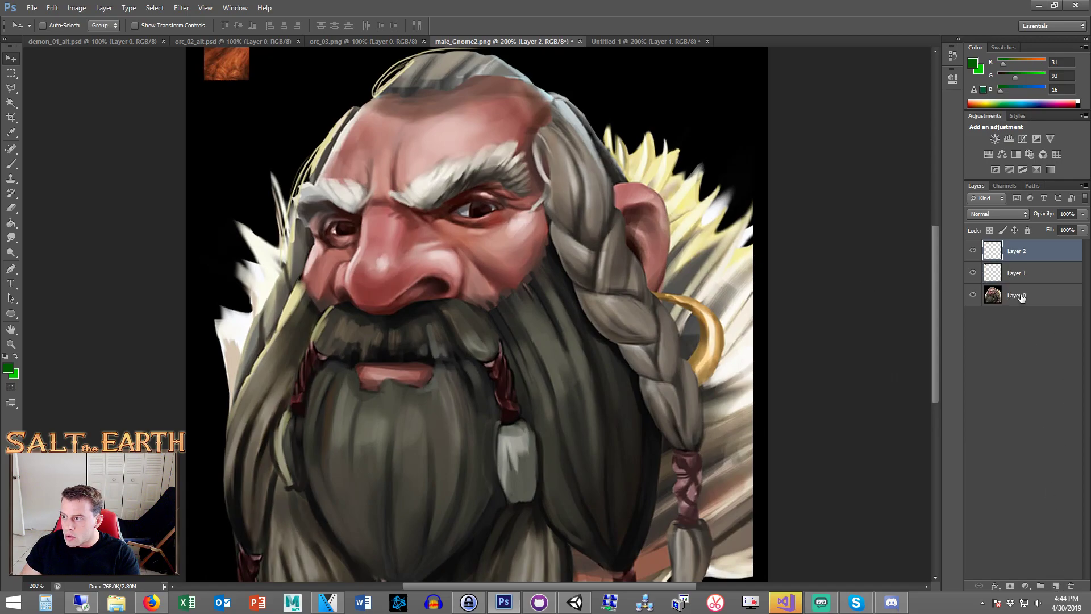
drag(1025, 255, 1032, 279)
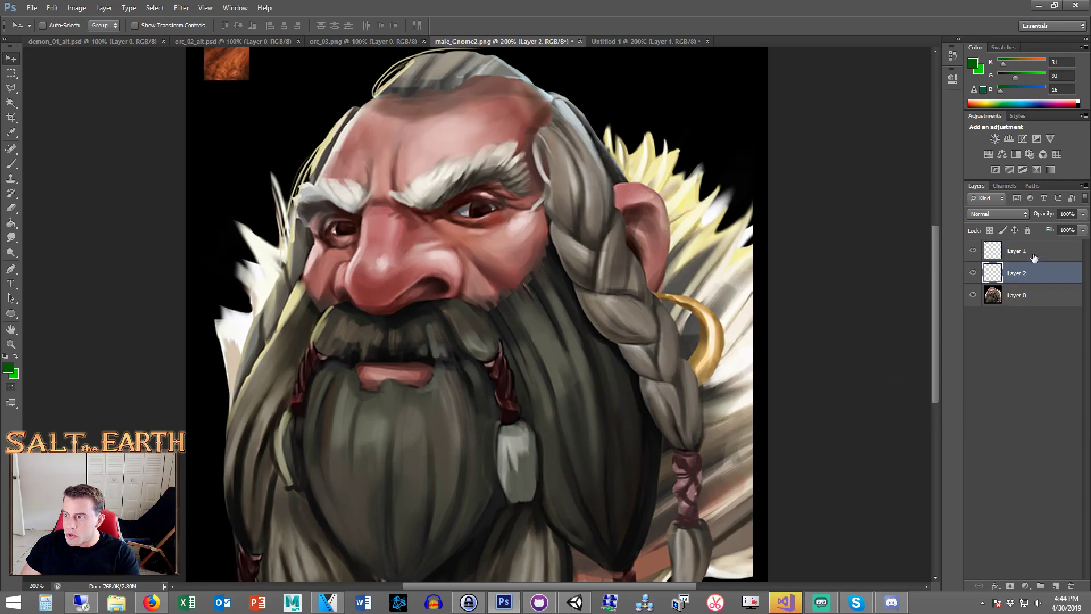
- Paint a green test stroke on the beard with a 25 px brush and set the new layer's blend mode to Color
click(10, 166)
click(36, 162)
click(58, 26)
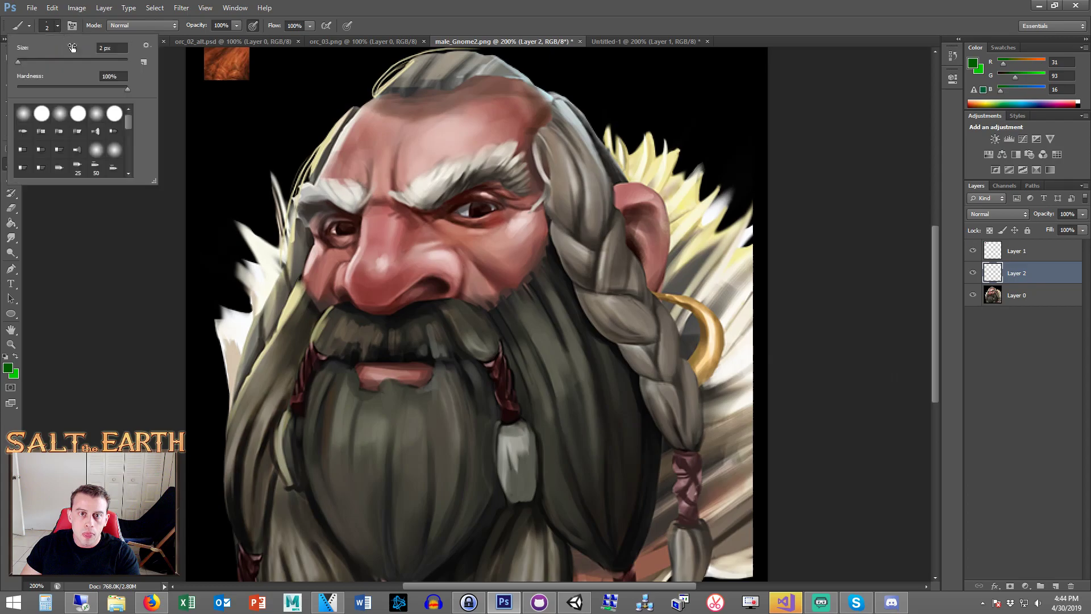
drag(348, 406, 435, 483)
click(997, 214)
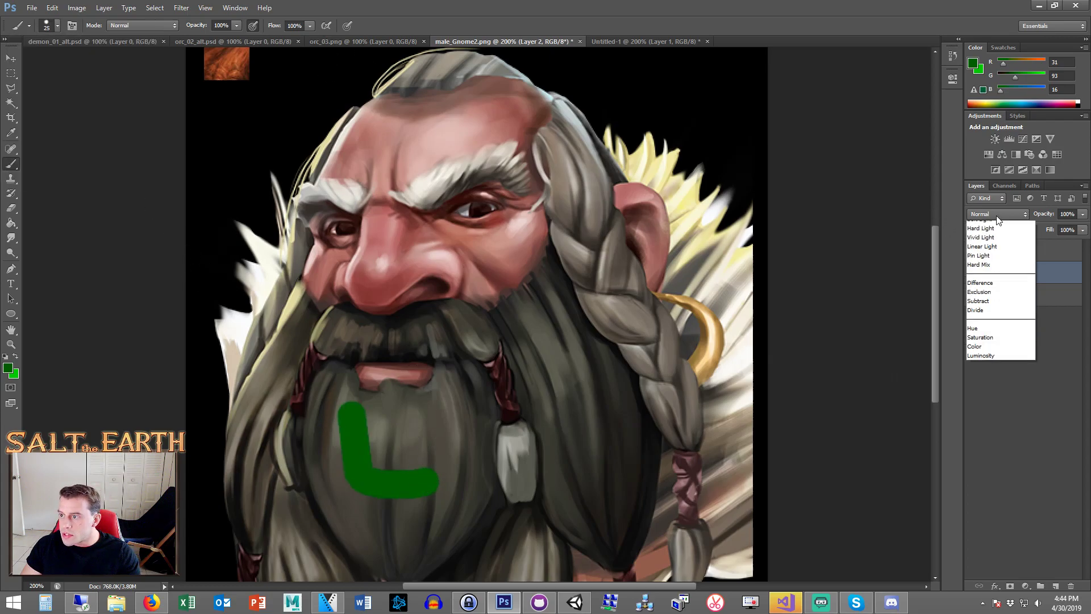
click(990, 498)
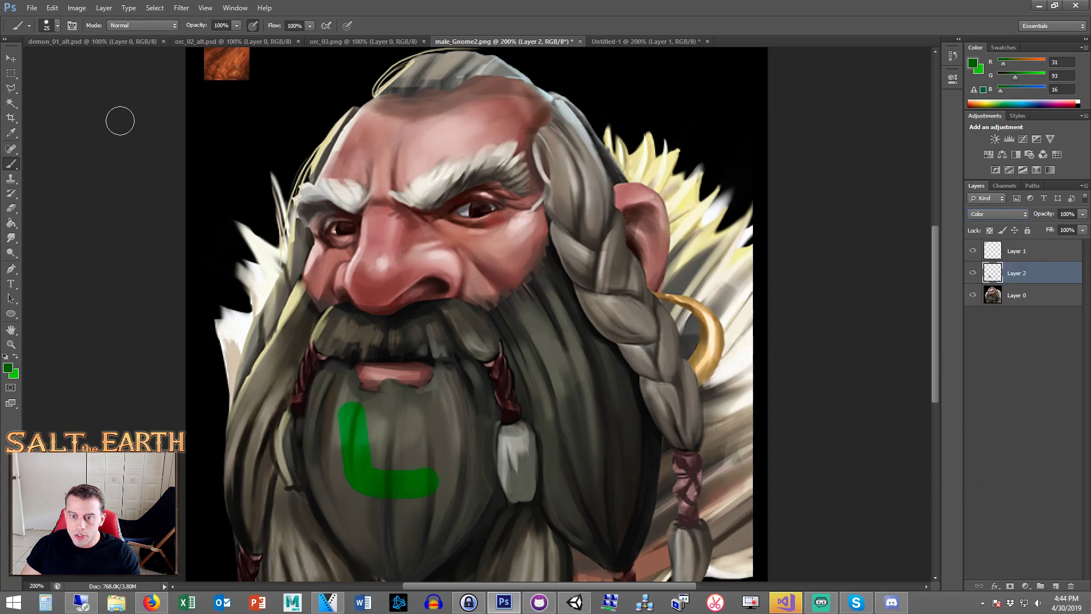
- Delete the green test stroke from the new layer and clear the selection
click(11, 73)
drag(495, 364, 245, 502)
key(Delete)
key(ctrl+d)
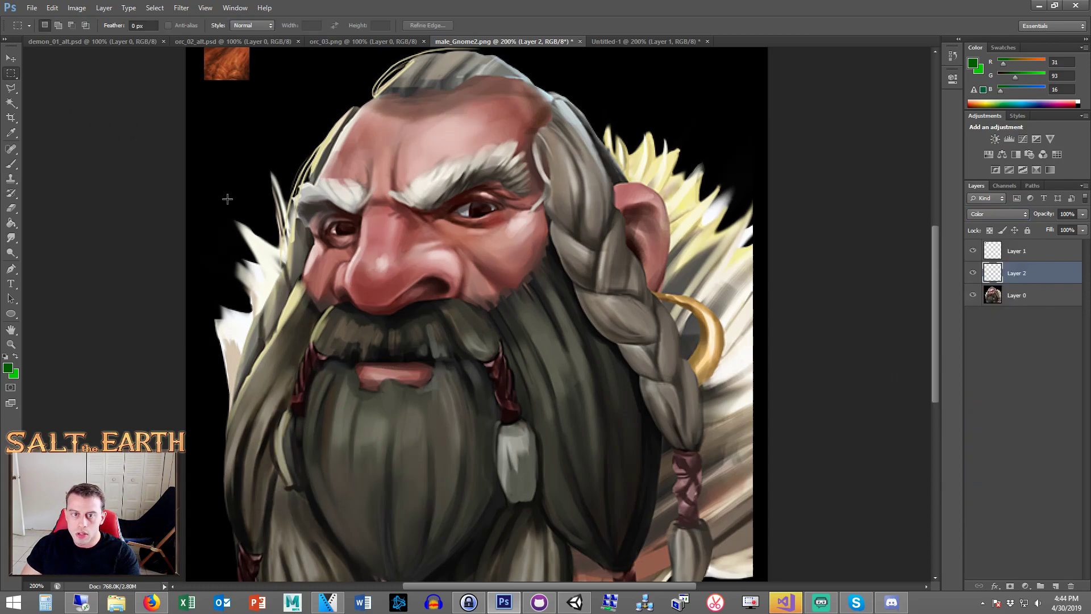
- Sample orange (RGB 147, 82, 41) from the swatch and paint it over the central part of the beard
click(11, 132)
click(226, 68)
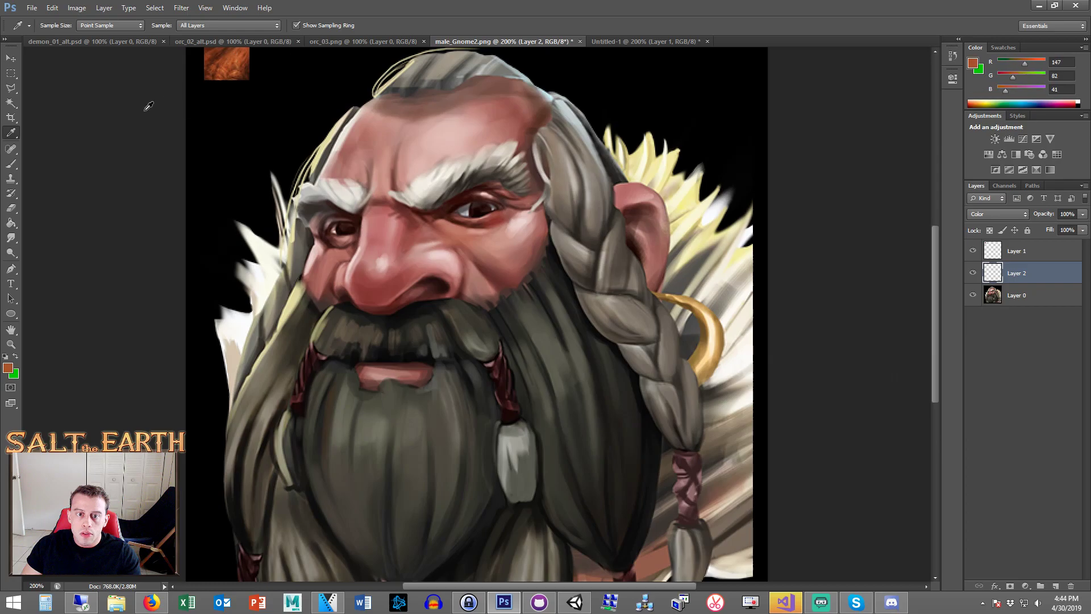
key(b)
mouse_move(353, 453)
mouse_down()
mouse_move(369, 517)
mouse_move(390, 497)
mouse_move(359, 441)
mouse_move(381, 434)
mouse_move(403, 403)
mouse_move(391, 393)
mouse_move(426, 438)
mouse_move(410, 401)
mouse_move(457, 398)
mouse_move(447, 376)
mouse_move(436, 396)
mouse_move(473, 383)
mouse_move(482, 422)
mouse_move(471, 383)
mouse_move(456, 457)
mouse_move(403, 428)
mouse_move(450, 473)
mouse_move(452, 508)
mouse_up()
scroll(437, 393, down, 3)
mouse_move(437, 393)
mouse_down()
mouse_move(395, 493)
mouse_move(380, 455)
mouse_move(413, 465)
mouse_move(400, 495)
mouse_move(391, 442)
mouse_up()
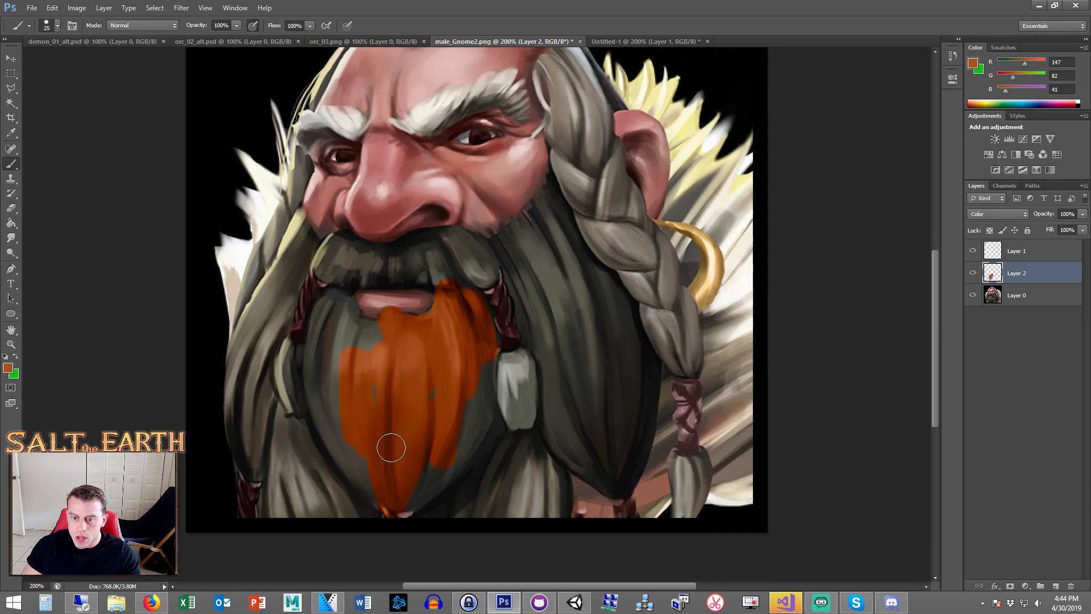
mouse_move(373, 488)
mouse_down()
mouse_move(332, 379)
mouse_move(321, 393)
mouse_move(337, 298)
mouse_move(325, 333)
mouse_move(332, 409)
mouse_move(342, 330)
mouse_move(332, 306)
mouse_move(324, 358)
mouse_move(320, 336)
mouse_move(344, 306)
mouse_move(351, 358)
mouse_move(353, 332)
mouse_move(386, 335)
mouse_move(350, 332)
mouse_move(429, 374)
mouse_move(371, 413)
mouse_move(397, 411)
mouse_move(347, 365)
mouse_move(326, 390)
mouse_move(338, 472)
mouse_move(361, 475)
mouse_move(449, 412)
mouse_move(440, 466)
mouse_up()
scroll(479, 470, up, 1)
scroll(483, 398, down, 1)
- Paint the large beard section on the portrait's right side orange, from its lower tip up to the cheek
mouse_move(486, 388)
mouse_down()
mouse_move(493, 357)
mouse_move(542, 352)
mouse_move(522, 352)
mouse_move(548, 375)
mouse_move(497, 396)
mouse_move(530, 407)
mouse_move(501, 412)
mouse_move(397, 513)
mouse_move(488, 450)
mouse_move(465, 506)
mouse_move(543, 481)
mouse_move(543, 492)
mouse_move(560, 490)
mouse_move(467, 509)
mouse_move(533, 457)
mouse_move(498, 454)
mouse_move(531, 438)
mouse_move(563, 437)
mouse_move(614, 475)
mouse_move(646, 363)
mouse_move(620, 469)
mouse_up()
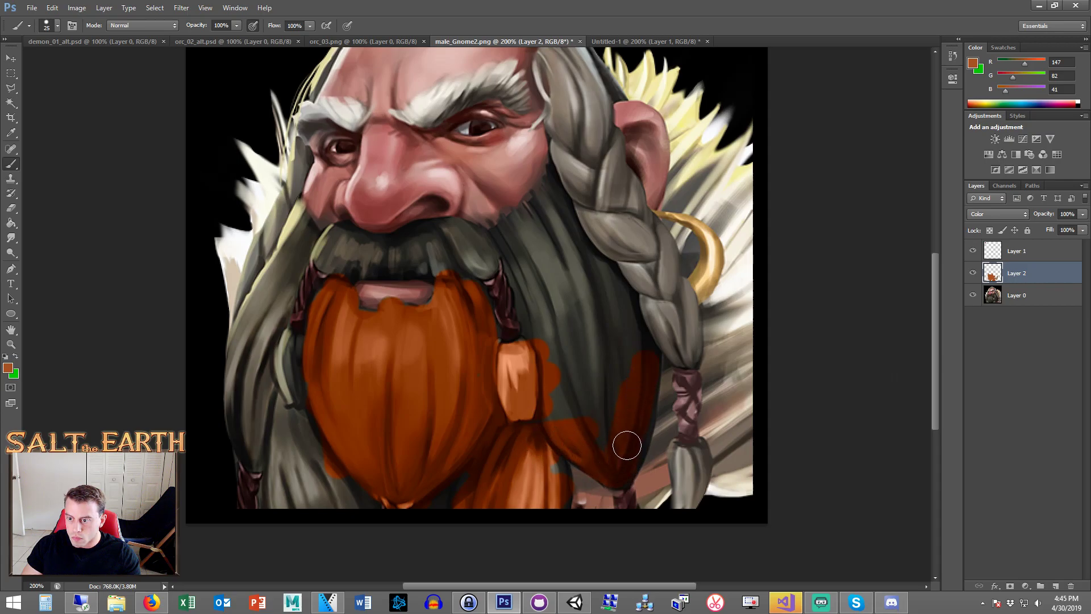
mouse_move(640, 413)
mouse_down()
mouse_move(644, 365)
mouse_move(575, 244)
mouse_up()
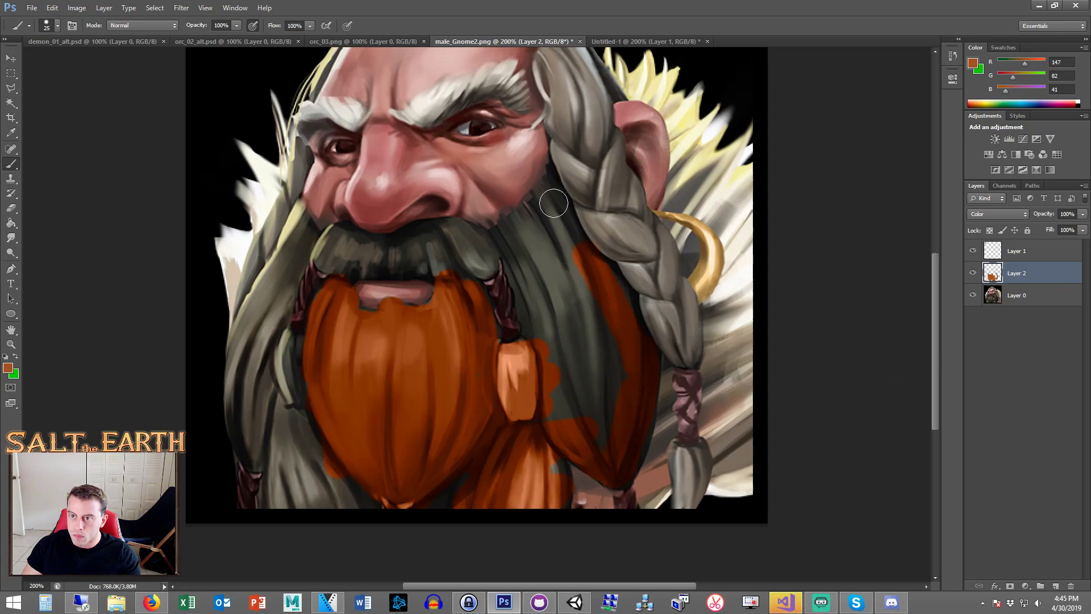
mouse_move(563, 171)
mouse_down()
mouse_move(527, 231)
mouse_move(512, 243)
mouse_move(533, 211)
mouse_move(496, 244)
mouse_move(518, 236)
mouse_move(564, 174)
mouse_up()
mouse_move(558, 219)
mouse_down()
mouse_move(515, 252)
mouse_move(537, 338)
mouse_up()
mouse_move(542, 275)
mouse_down()
mouse_move(584, 290)
mouse_move(561, 344)
mouse_move(565, 409)
mouse_move(564, 389)
mouse_move(601, 422)
mouse_move(578, 389)
mouse_move(600, 300)
mouse_move(606, 379)
mouse_up()
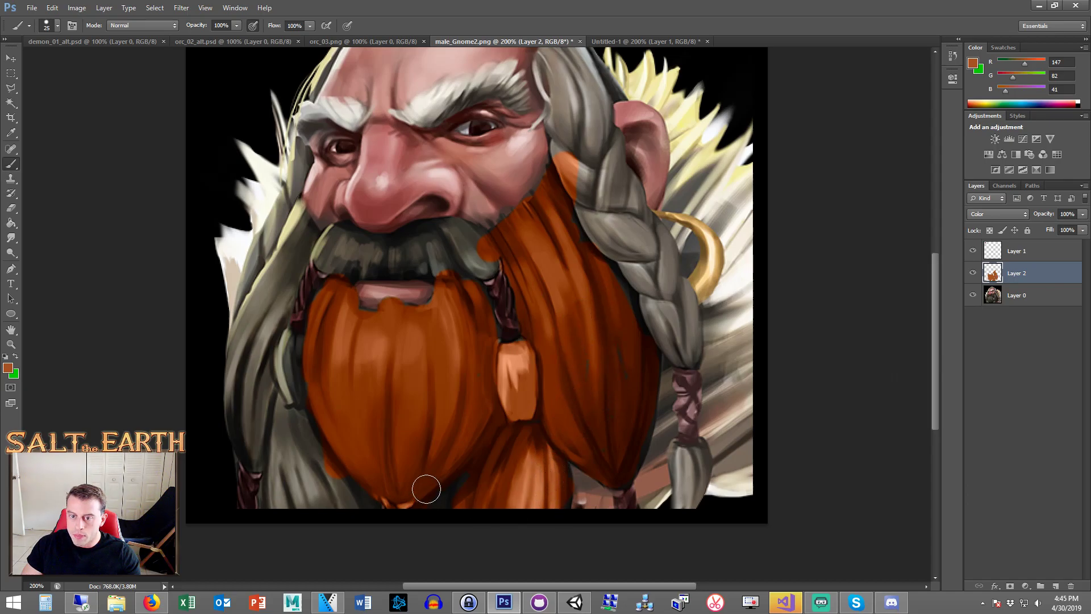
- Paint the beard strands on the portrait's left side and the moustache orange
mouse_move(419, 495)
mouse_down()
mouse_move(355, 509)
mouse_move(346, 493)
mouse_move(274, 500)
mouse_move(280, 470)
mouse_move(254, 444)
mouse_move(244, 405)
mouse_move(245, 346)
mouse_move(246, 432)
mouse_move(241, 400)
mouse_move(341, 480)
mouse_up()
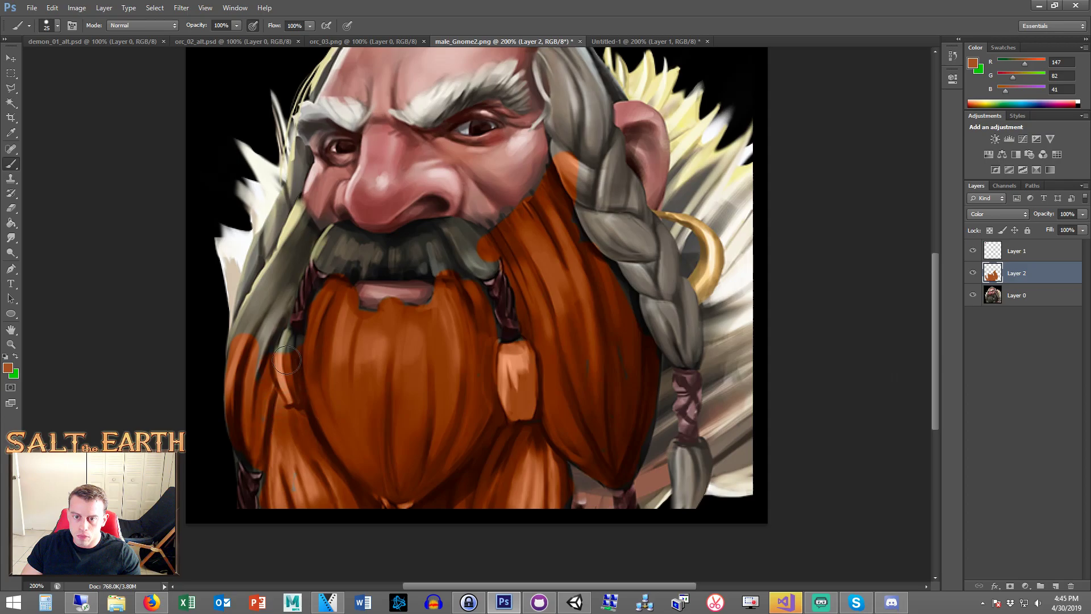
drag(243, 349, 251, 313)
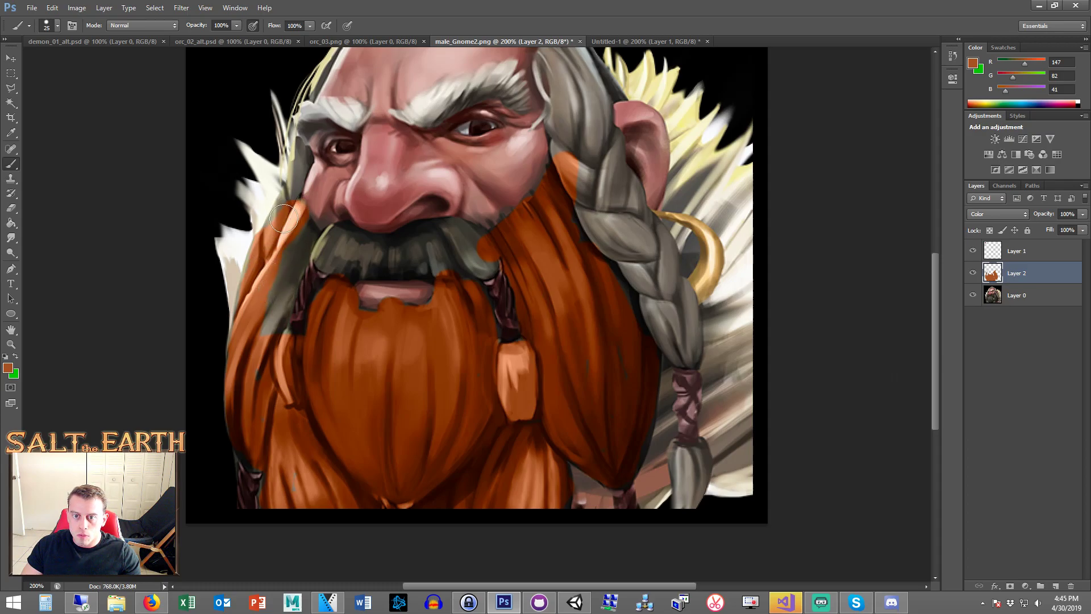
drag(295, 249, 268, 318)
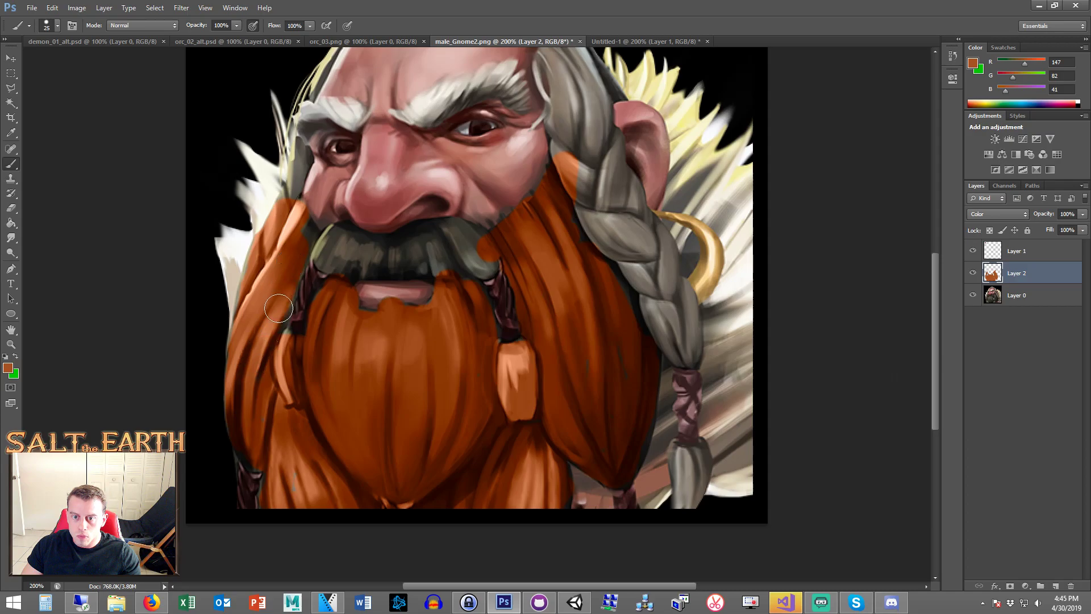
mouse_move(318, 259)
mouse_down()
mouse_move(347, 246)
mouse_move(320, 252)
mouse_move(337, 265)
mouse_move(421, 259)
mouse_move(374, 256)
mouse_move(461, 233)
mouse_move(474, 268)
mouse_move(486, 265)
mouse_move(431, 263)
mouse_move(466, 259)
mouse_up()
scroll(624, 256, up, 2)
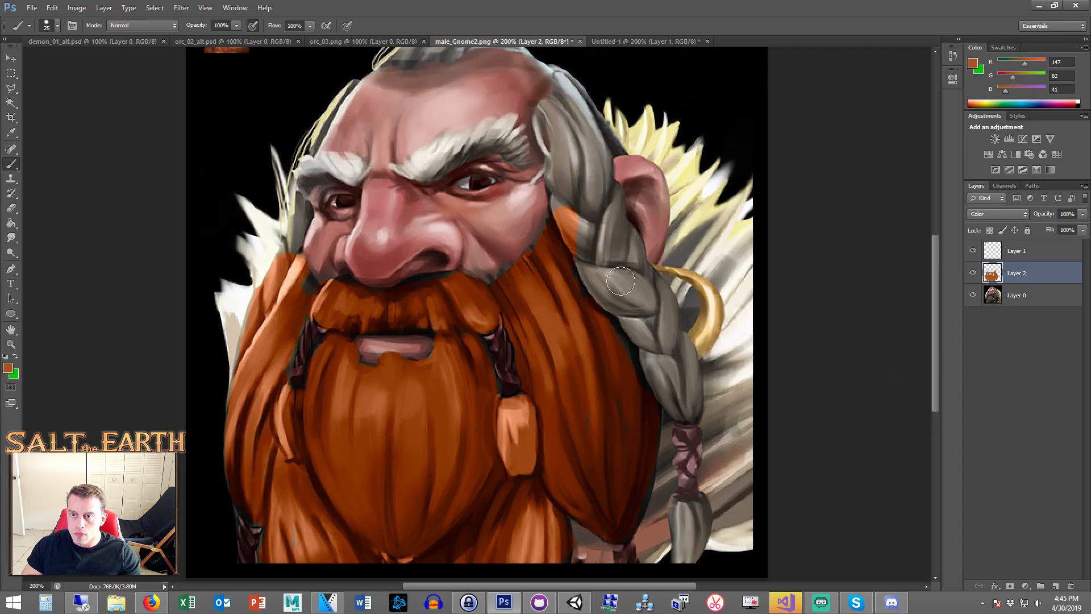
- Paint the long side braid orange from the temple down to the tuft below its tie
scroll(570, 147, up, 2)
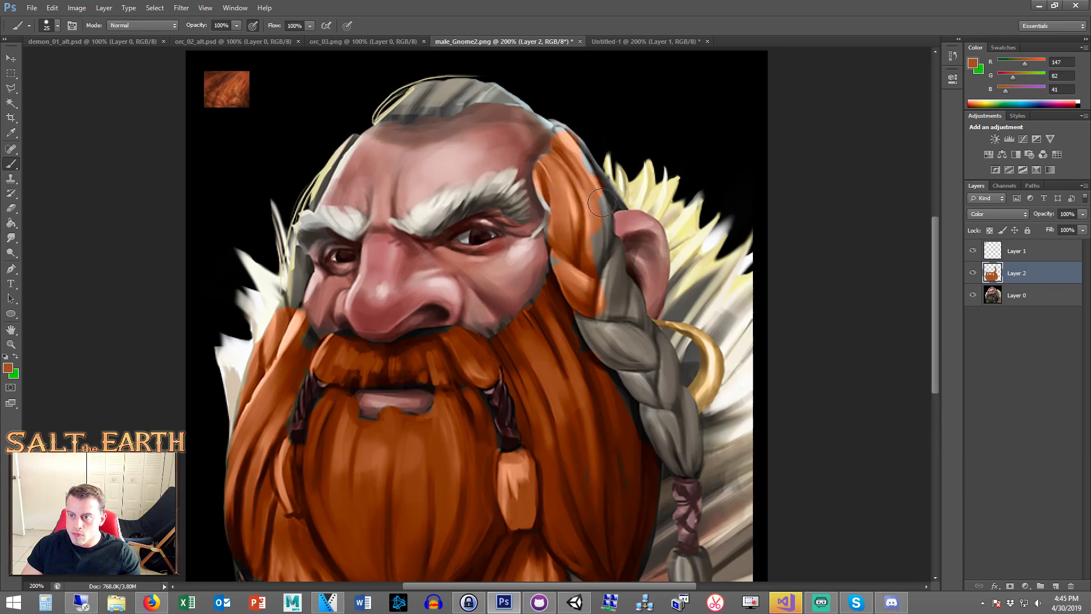
mouse_move(592, 185)
mouse_down()
mouse_move(608, 201)
mouse_move(574, 150)
mouse_move(604, 259)
mouse_move(599, 211)
mouse_move(599, 273)
mouse_move(607, 249)
mouse_move(614, 336)
mouse_move(616, 283)
mouse_move(589, 323)
mouse_move(617, 363)
mouse_move(602, 361)
mouse_move(685, 467)
mouse_move(686, 411)
mouse_move(631, 339)
mouse_move(660, 372)
mouse_move(622, 293)
mouse_move(609, 296)
mouse_move(660, 355)
mouse_move(616, 279)
mouse_up()
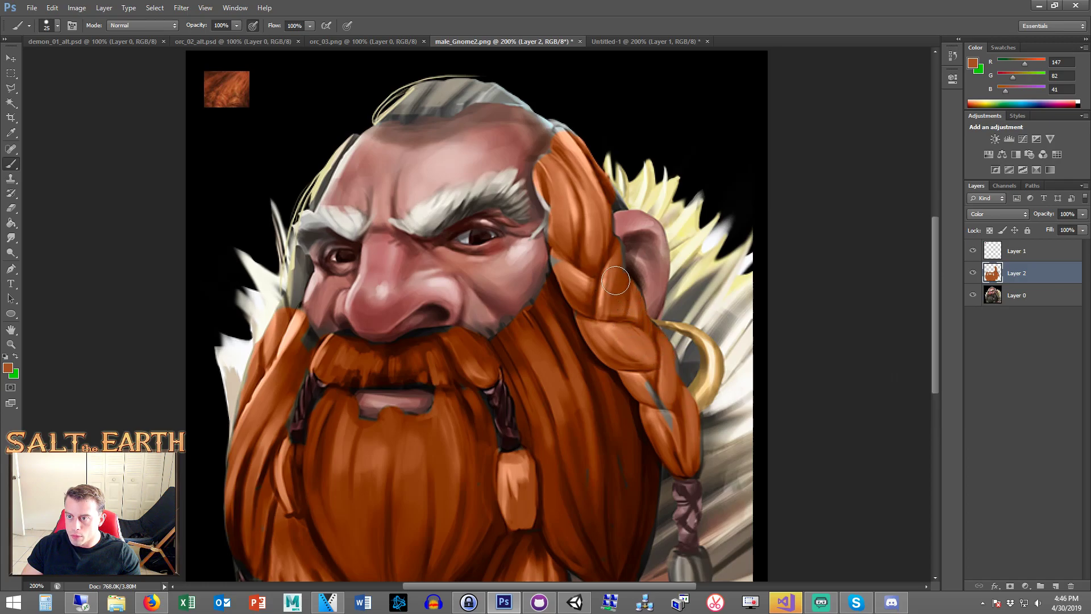
scroll(682, 452, down, 3)
mouse_move(678, 475)
mouse_down()
mouse_move(690, 530)
mouse_move(696, 478)
mouse_move(680, 530)
mouse_move(687, 509)
mouse_up()
scroll(677, 455, up, 1)
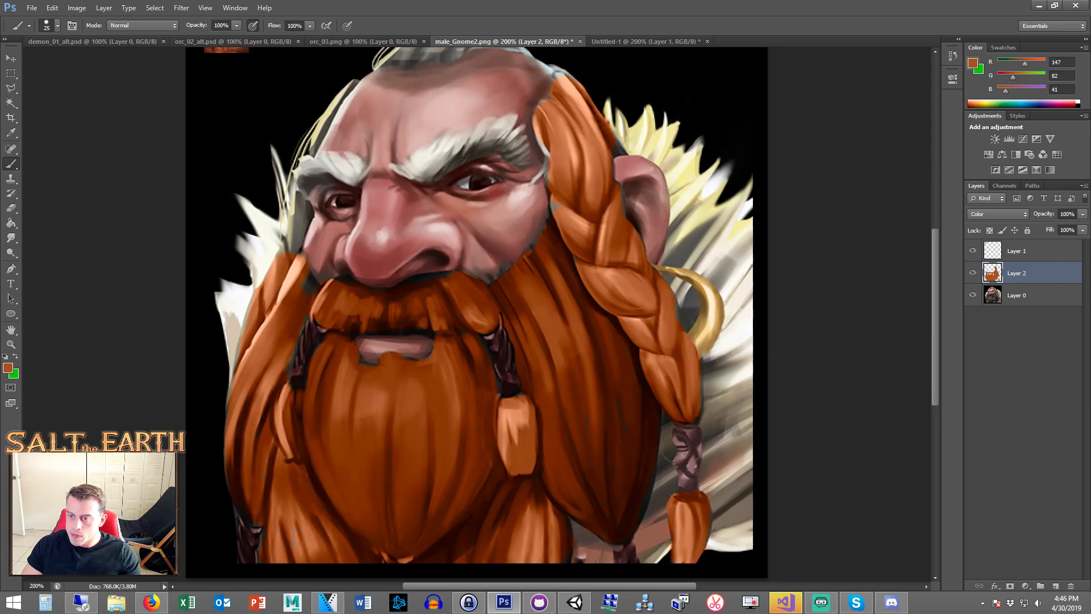
- Set the brush size to 10 px and recolor the missed braid edges beside the ear and the temple
scroll(678, 455, up, 5)
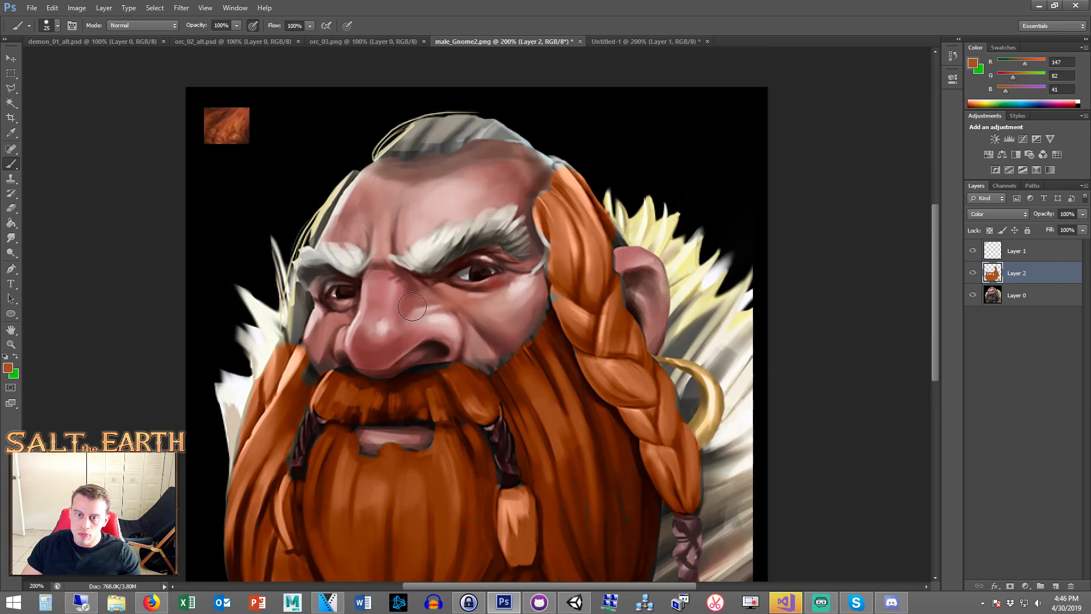
click(58, 26)
drag(23, 60, 22, 60)
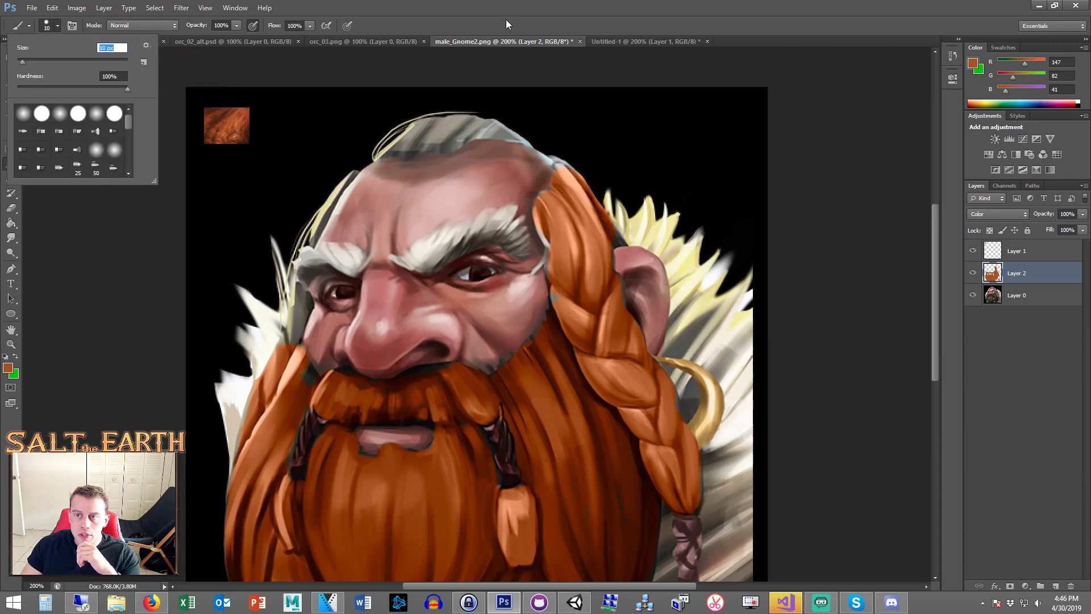
key(Return)
key(ctrl+plus)
key(ctrl+plus)
drag(669, 270, 659, 284)
mouse_move(793, 256)
mouse_down()
mouse_move(836, 284)
mouse_move(829, 225)
mouse_up()
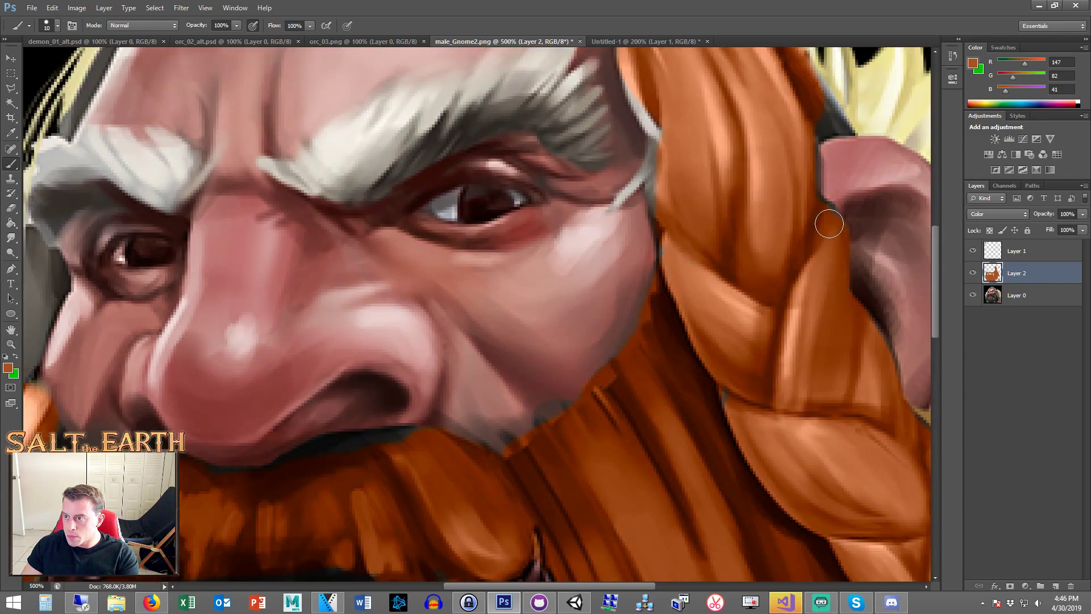
scroll(825, 170, up, 1)
mouse_move(824, 157)
mouse_down()
mouse_move(831, 168)
mouse_move(823, 147)
mouse_move(826, 156)
mouse_up()
mouse_move(659, 230)
mouse_down()
mouse_move(669, 168)
mouse_move(659, 171)
mouse_move(644, 143)
mouse_move(635, 106)
mouse_move(654, 232)
mouse_up()
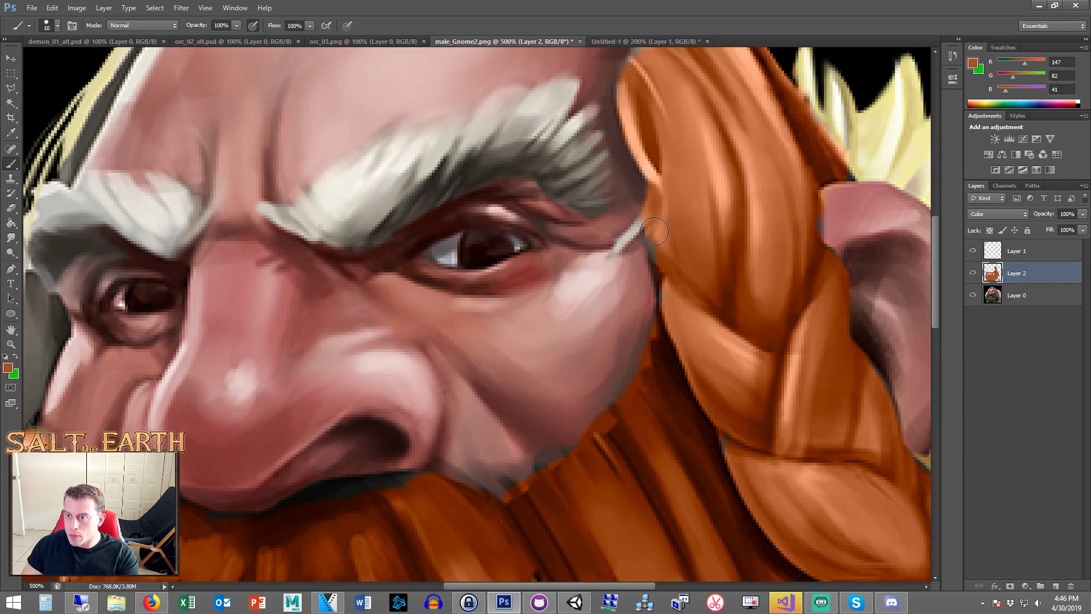
- Paint the remaining gray hair at the top of the braid and across the crown of the head orange
scroll(674, 341, up, 5)
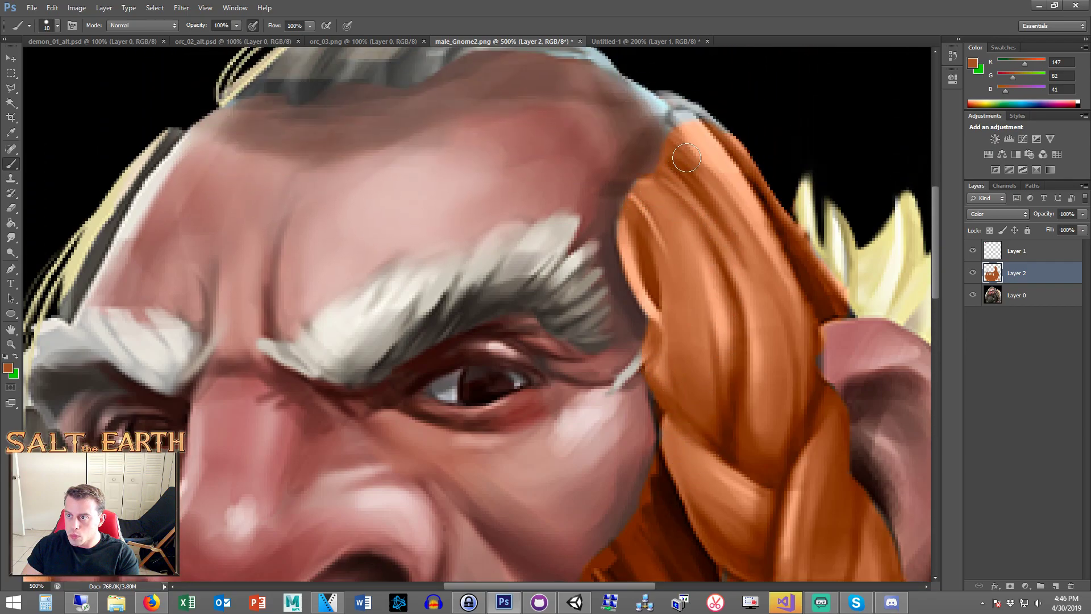
scroll(686, 159, up, 1)
mouse_move(689, 170)
mouse_down()
mouse_move(667, 141)
mouse_move(715, 173)
mouse_move(710, 210)
mouse_up()
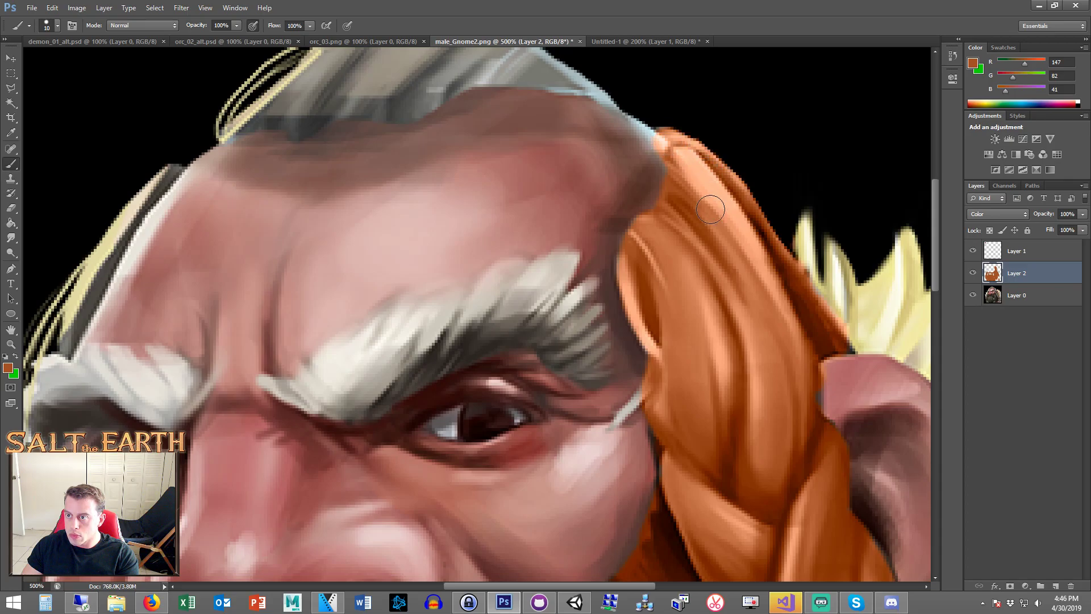
scroll(611, 182, up, 3)
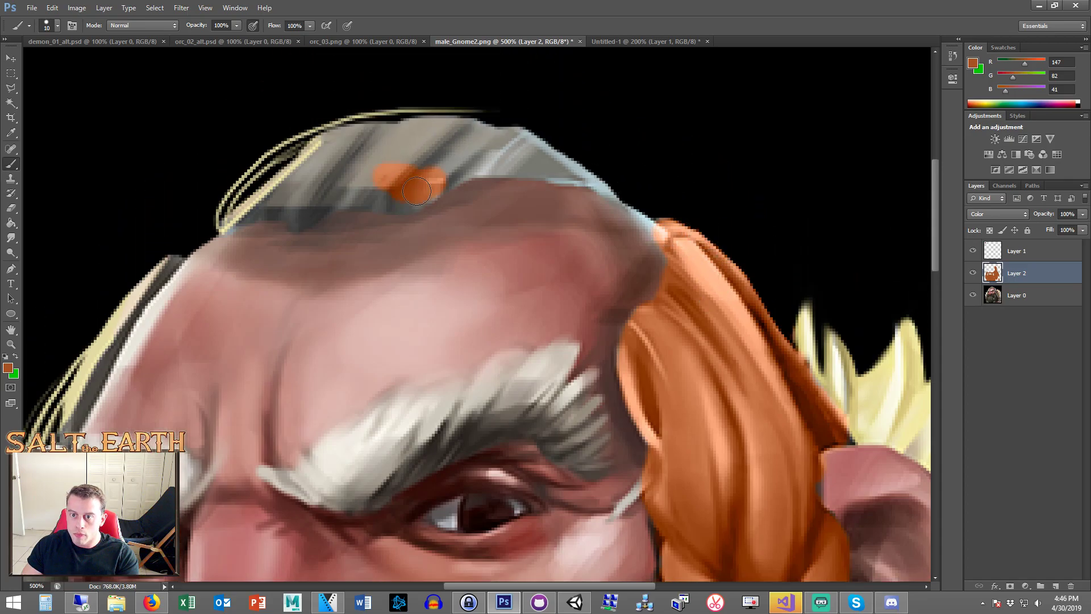
mouse_move(299, 220)
mouse_down()
mouse_move(292, 198)
mouse_move(256, 207)
mouse_move(348, 134)
mouse_move(318, 161)
mouse_move(451, 130)
mouse_move(582, 169)
mouse_move(487, 127)
mouse_move(579, 156)
mouse_move(648, 201)
mouse_move(654, 218)
mouse_move(629, 192)
mouse_move(528, 169)
mouse_move(418, 184)
mouse_move(447, 155)
mouse_up()
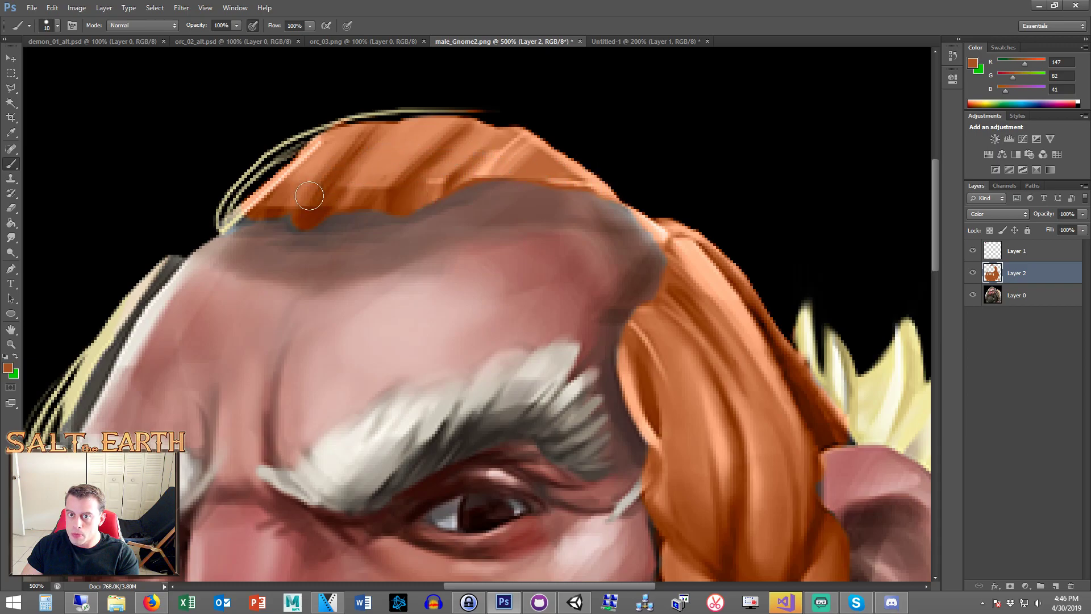
- Recolor the missed hair beside the portrait's left cheek and along the upper edge of the moustache
scroll(397, 341, down, 5)
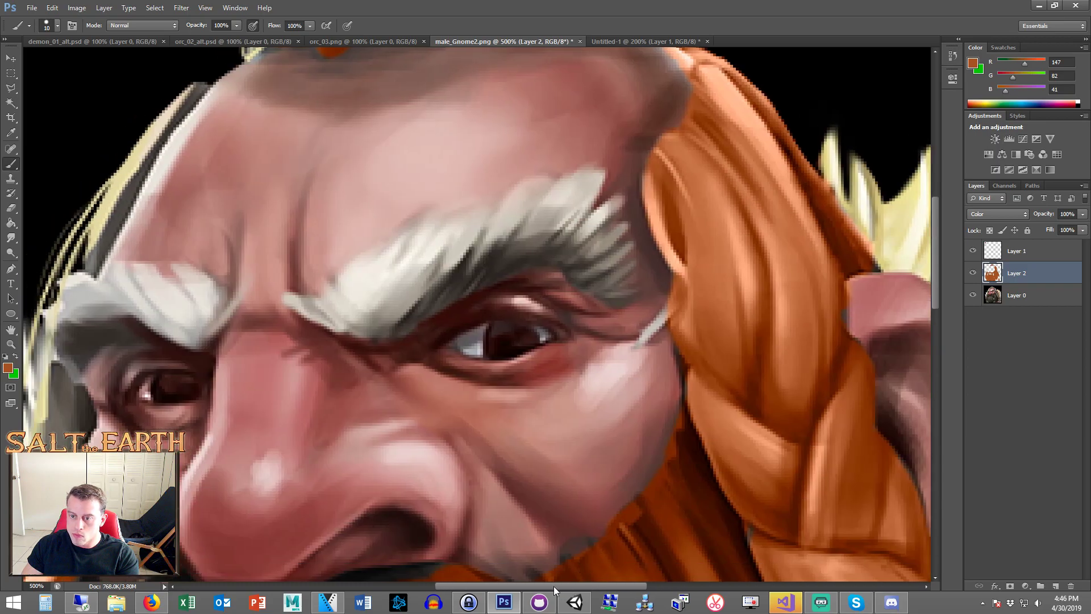
drag(554, 586, 491, 585)
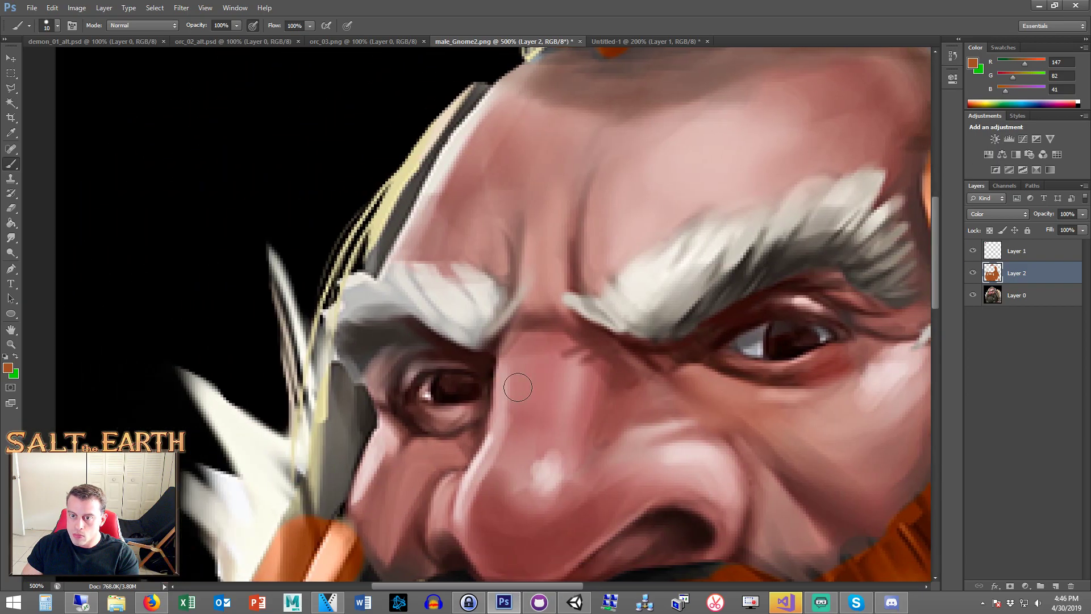
scroll(317, 371, down, 3)
mouse_move(321, 411)
mouse_down()
mouse_move(354, 307)
mouse_move(330, 439)
mouse_move(359, 498)
mouse_move(360, 534)
mouse_move(367, 490)
mouse_move(381, 512)
mouse_move(457, 508)
mouse_move(447, 507)
mouse_move(454, 494)
mouse_move(519, 528)
mouse_move(563, 528)
mouse_move(629, 496)
mouse_move(698, 487)
mouse_up()
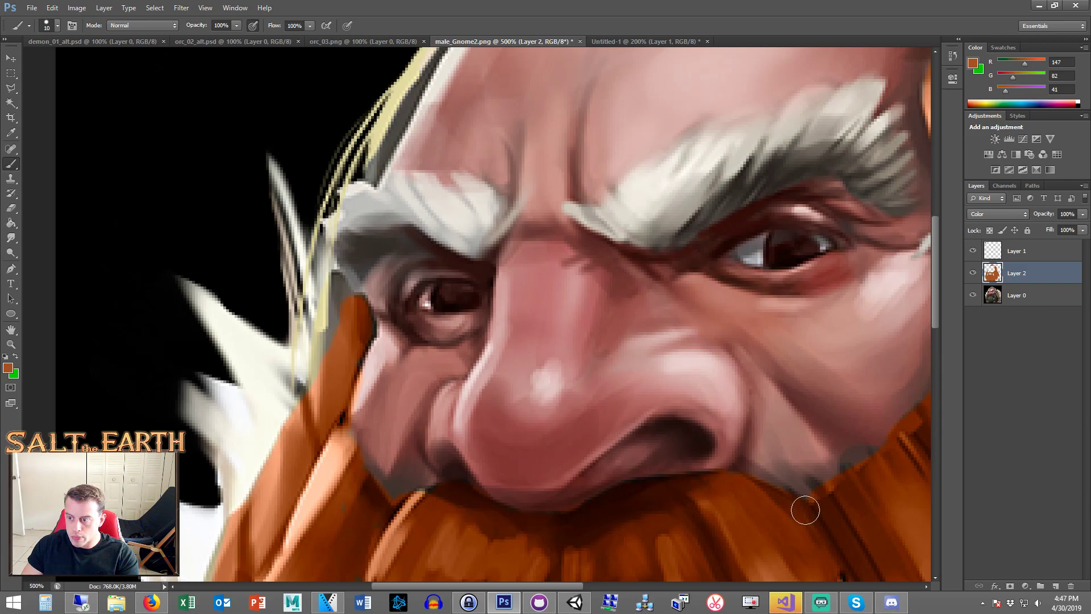
- Set the brush size to 5 px and paint the thin hair strips along the forehead's left edge and below the left eyebrow orange
scroll(375, 226, up, 3)
scroll(375, 226, up, 2)
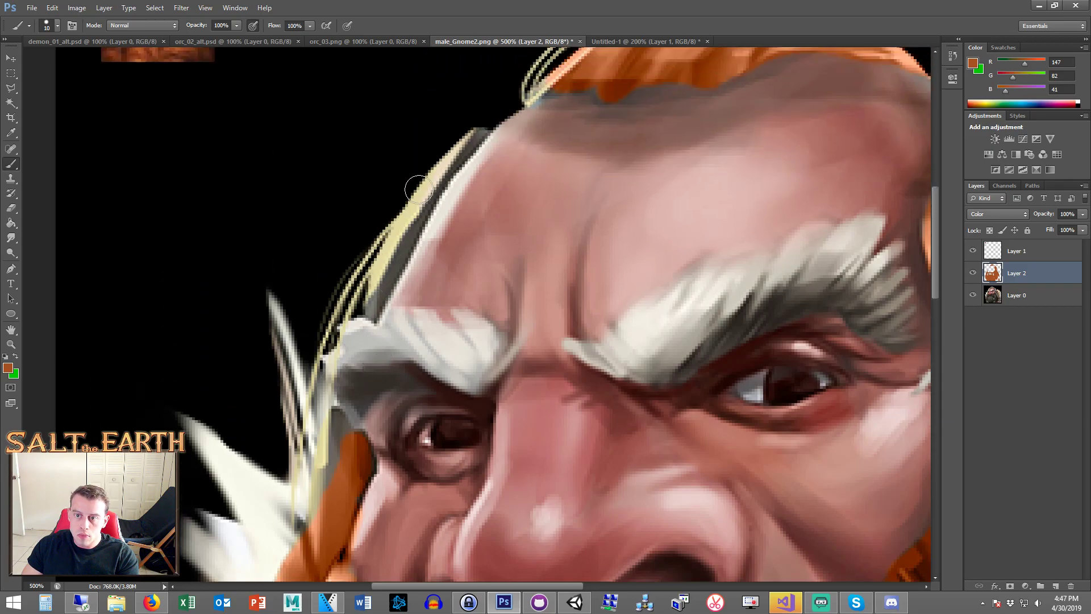
click(57, 25)
double_click(108, 48)
text(5)
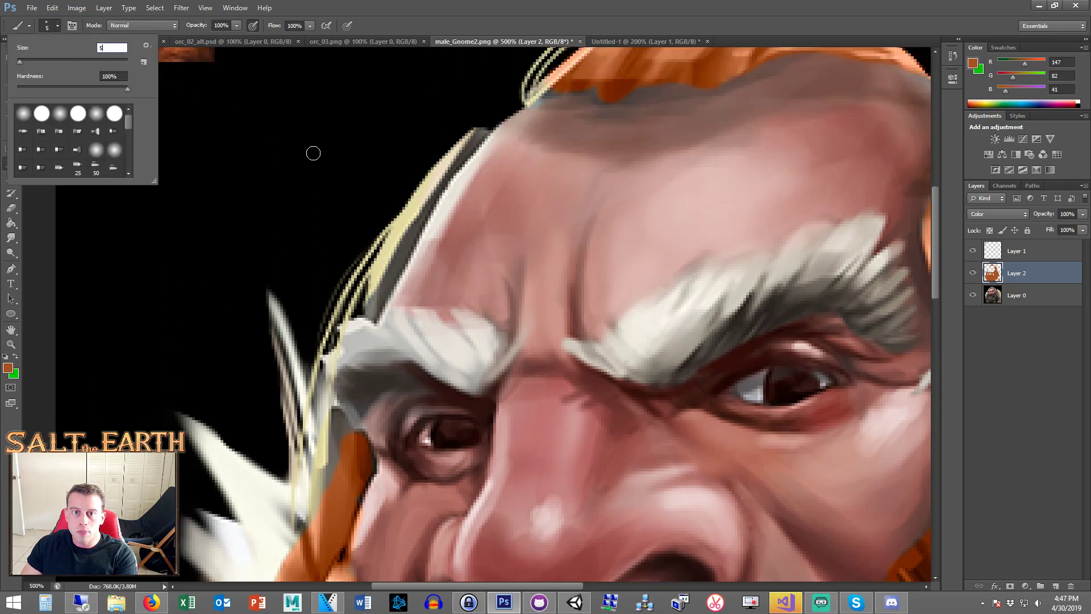
key(Return)
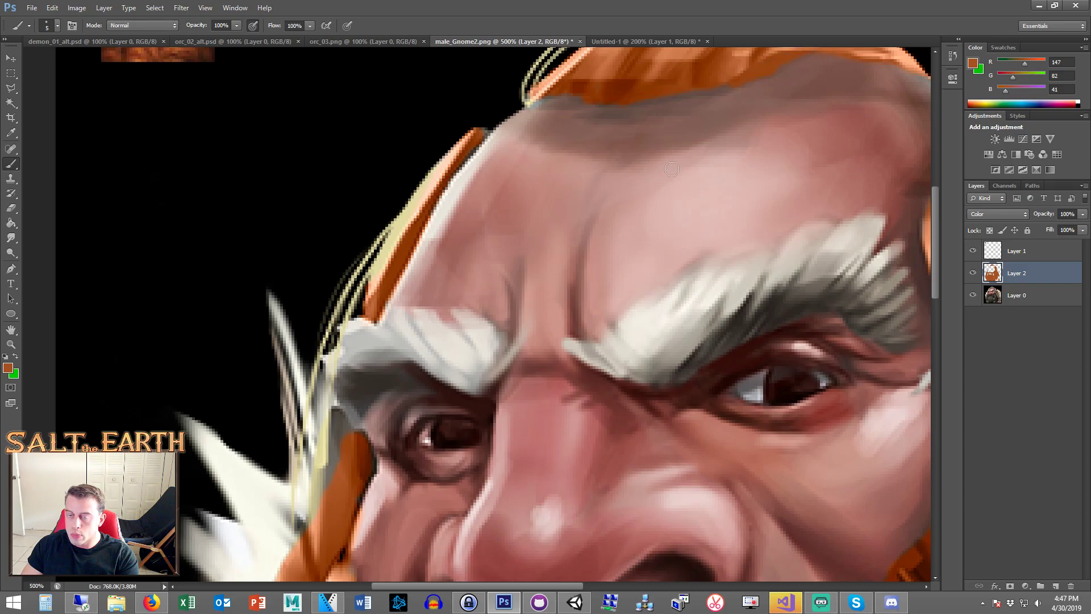
scroll(337, 334, down, 3)
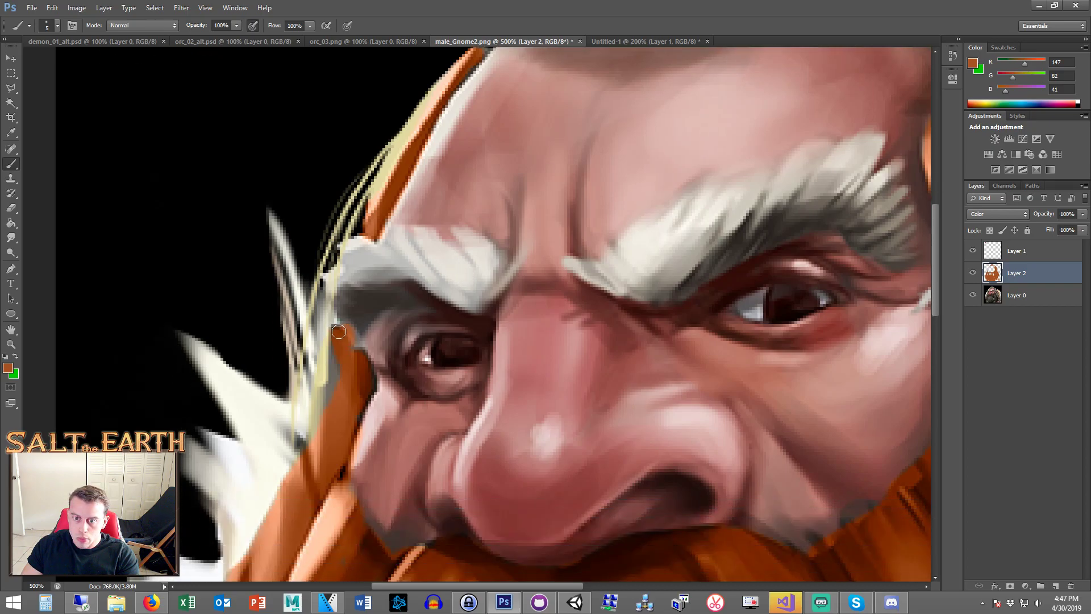
alt+scroll(410, 347, down, 5)
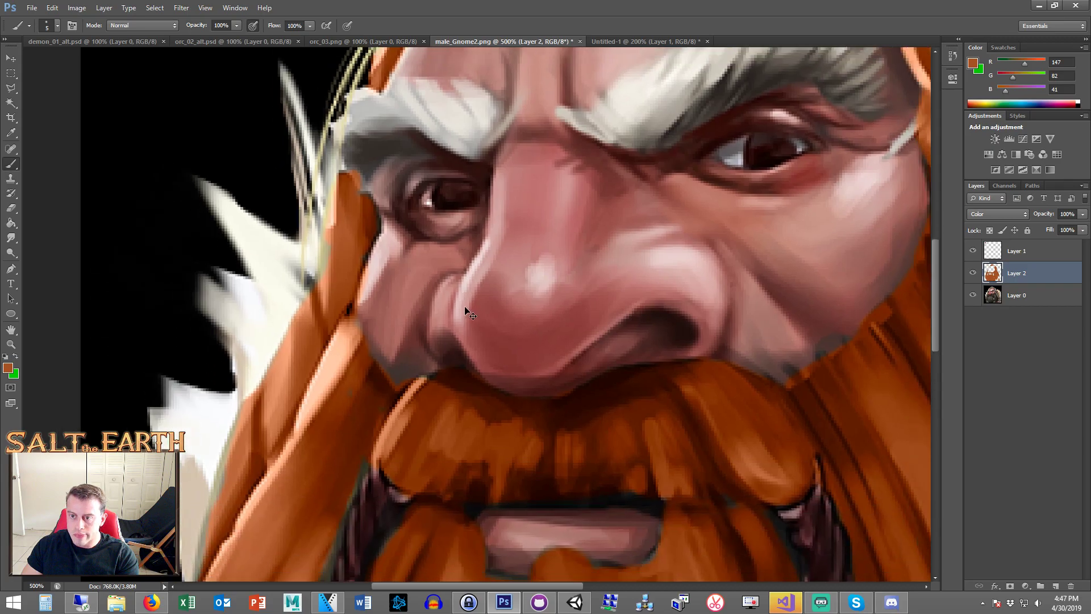
alt+scroll(478, 307, up, 5)
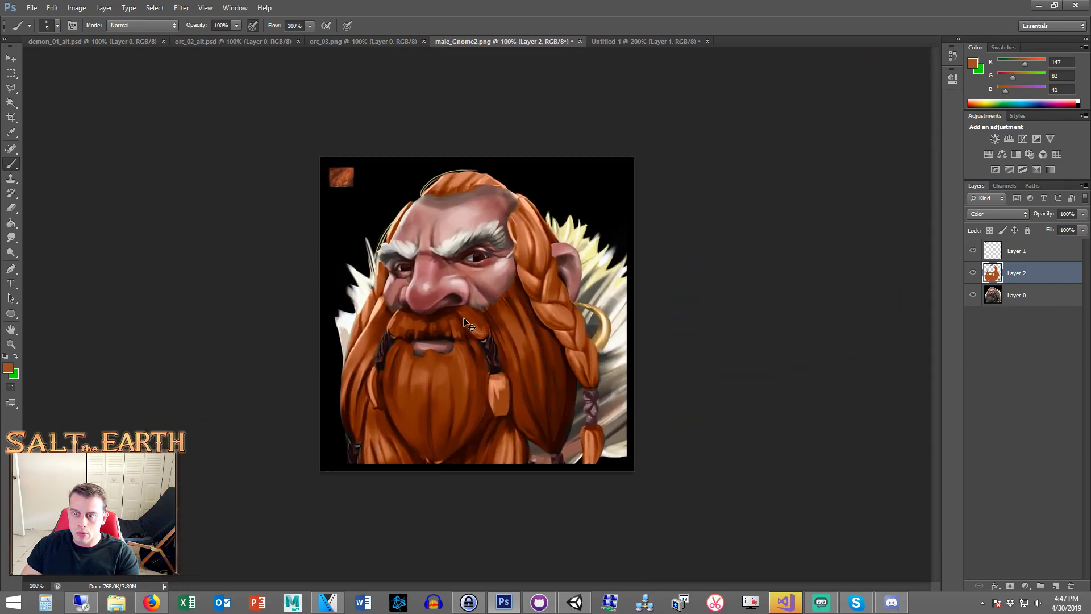
- Paint both white eyebrows and the thin gray strand beside the portrait's right-hand eye orange
alt+scroll(417, 226, up, 3)
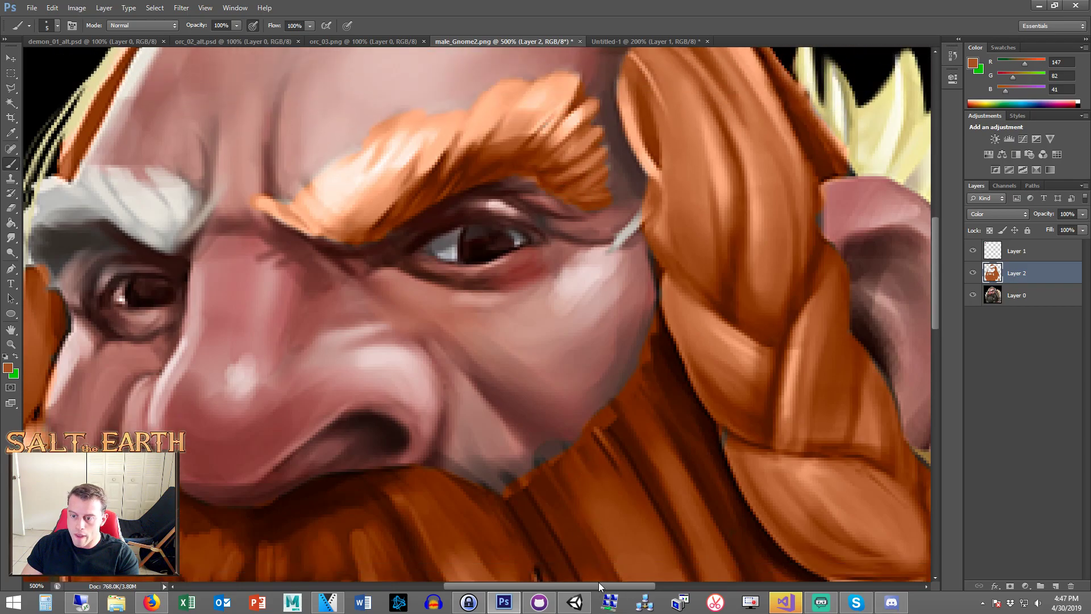
drag(599, 585, 545, 588)
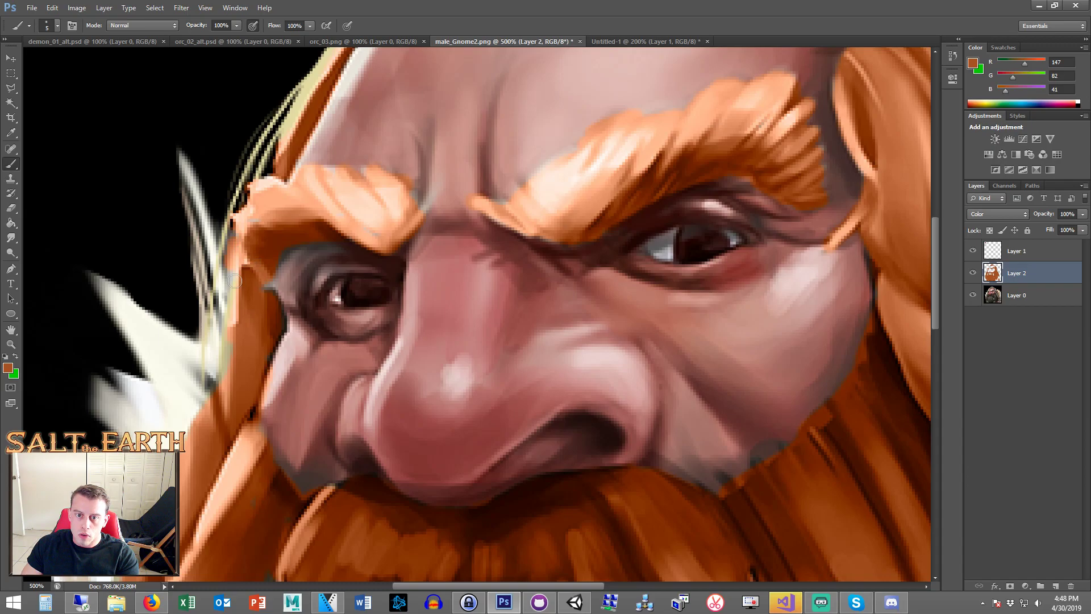
- Set the brush to 10 px at 67% opacity and blend orange along the beard's edge beneath the cheeks
scroll(243, 312, down, 3)
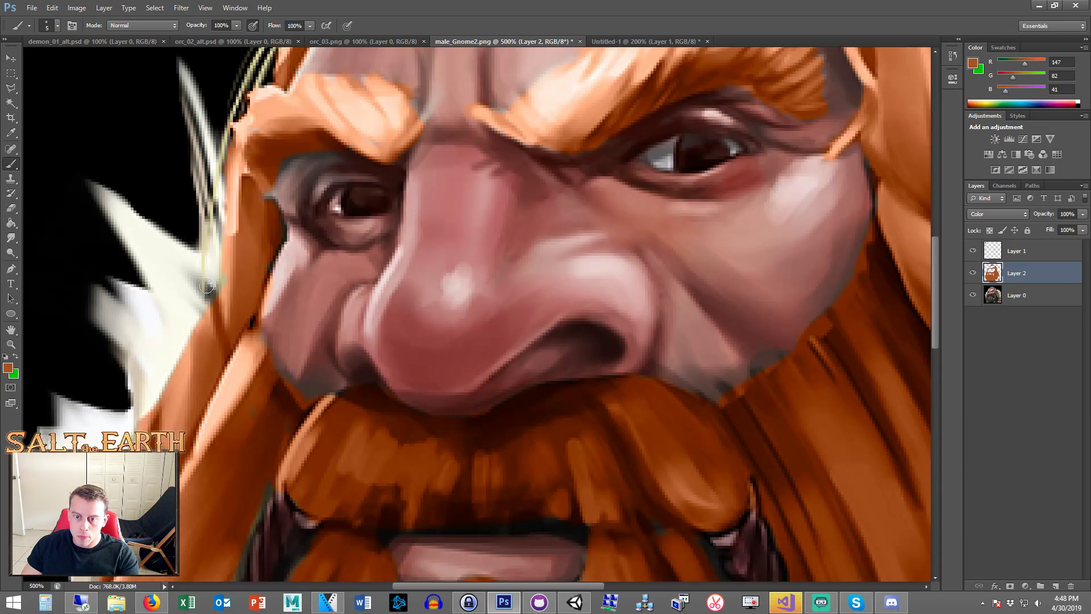
click(58, 25)
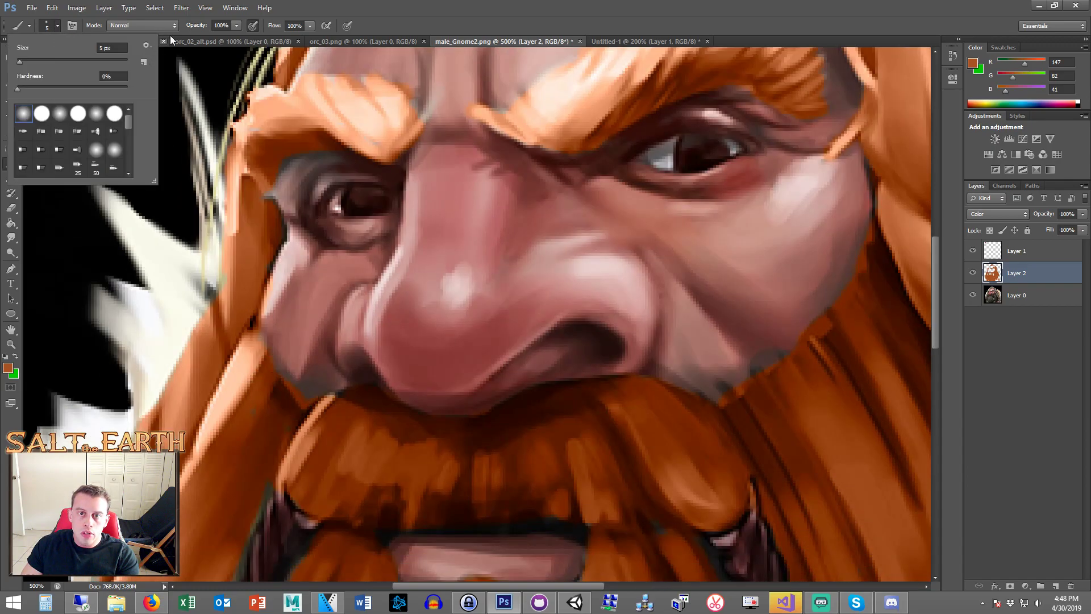
click(236, 25)
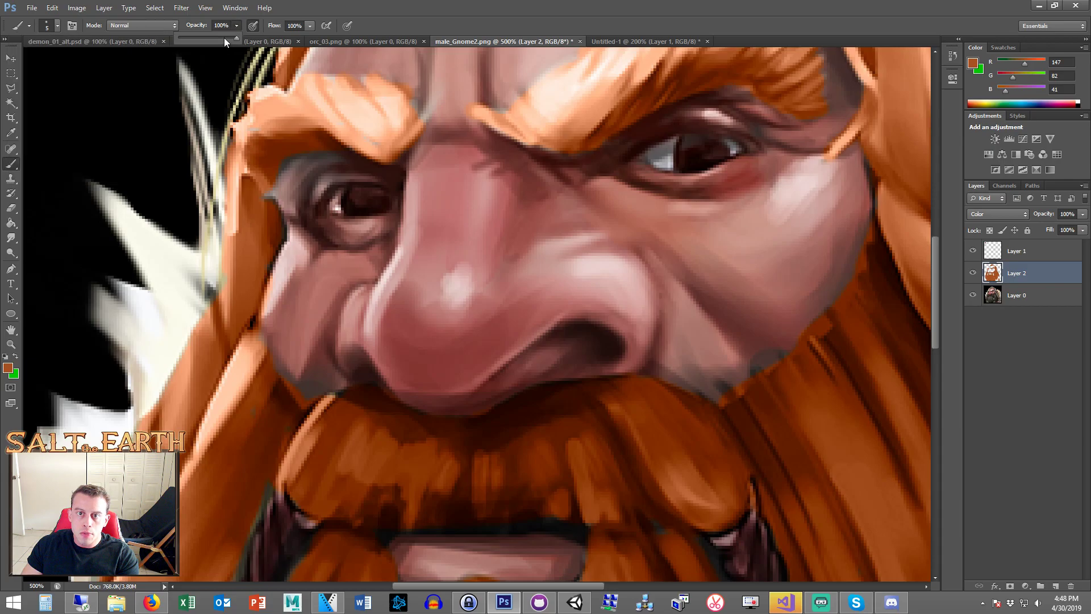
click(58, 26)
click(24, 60)
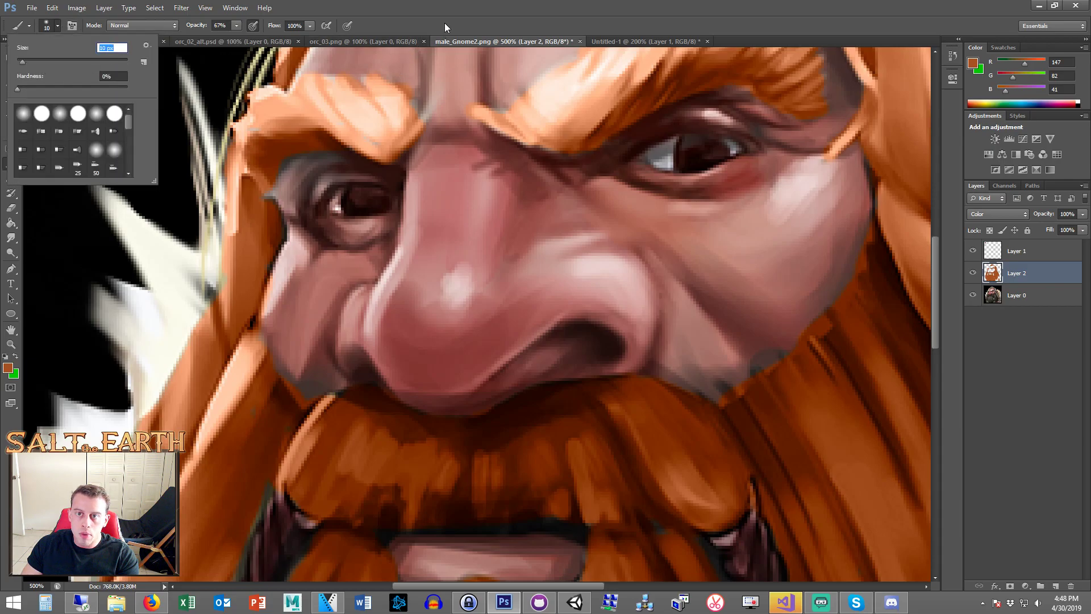
click(447, 55)
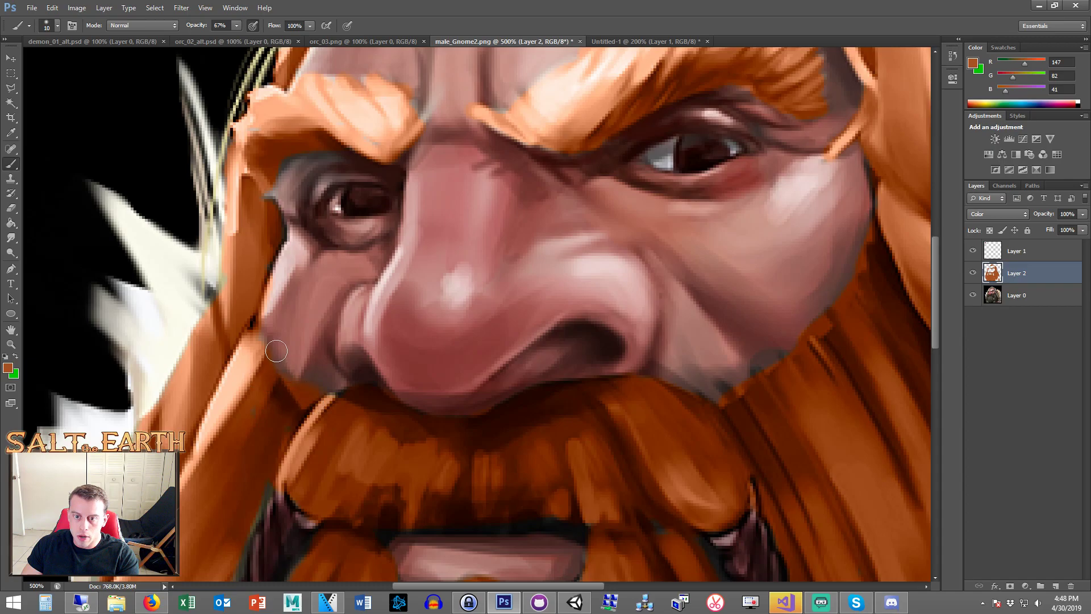
mouse_move(773, 368)
mouse_down()
mouse_move(711, 389)
mouse_move(638, 382)
mouse_up()
mouse_move(852, 299)
mouse_down()
mouse_move(876, 215)
mouse_move(871, 228)
mouse_up()
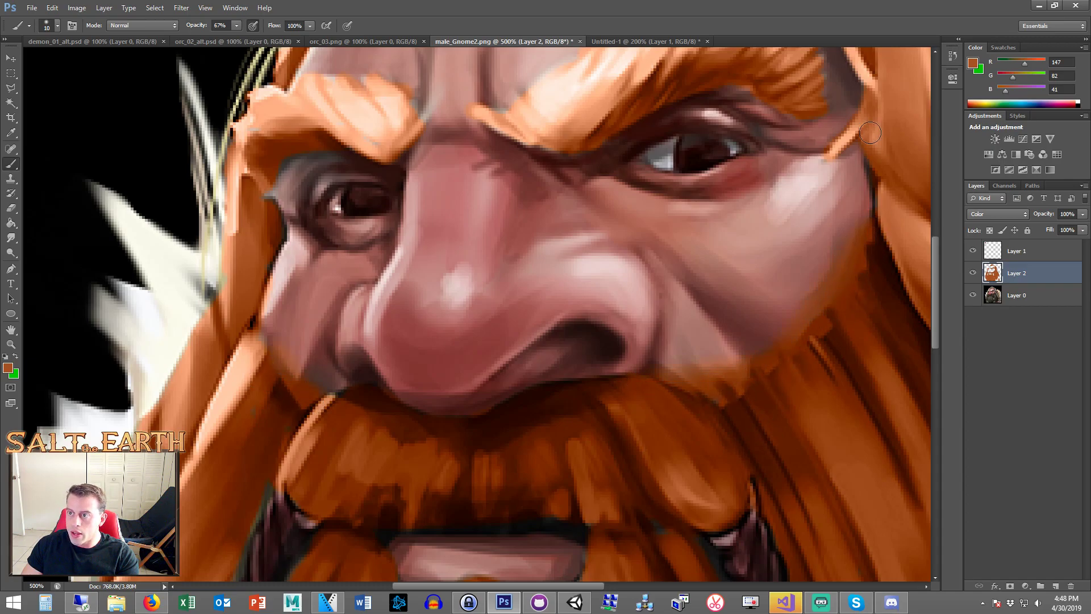
- Blend orange into the gray hairline at the temple beside the right-hand eyebrow
scroll(871, 132, up, 1)
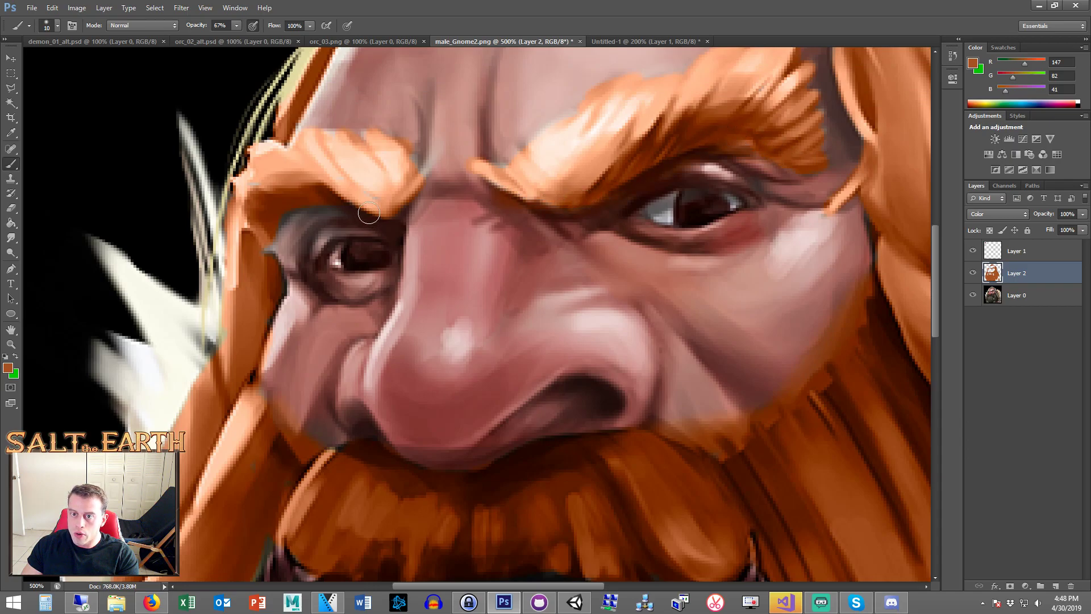
scroll(470, 185, up, 4)
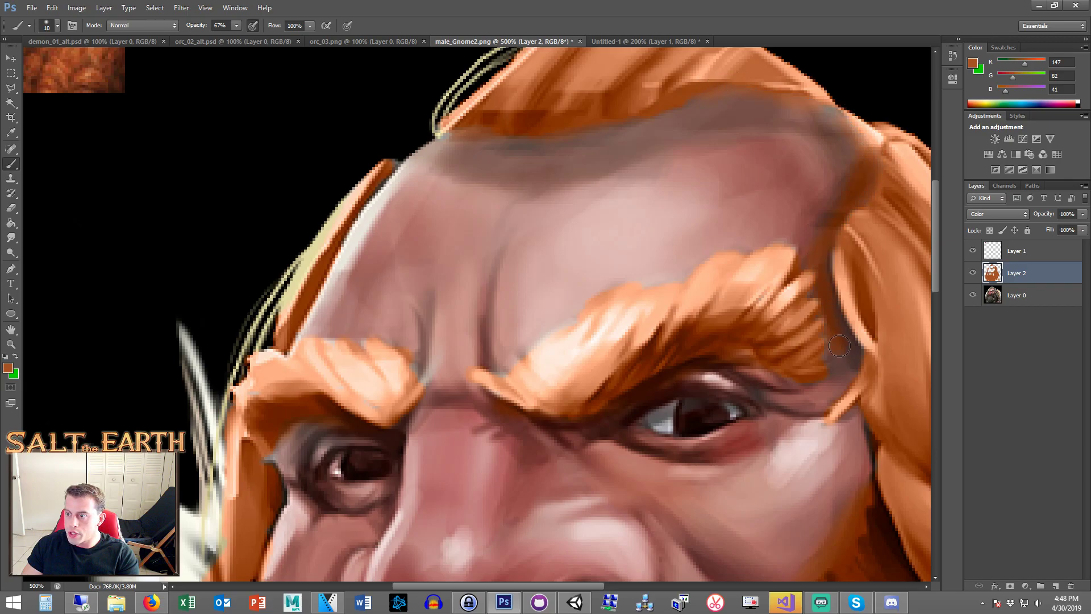
alt+scroll(877, 377, down, 3)
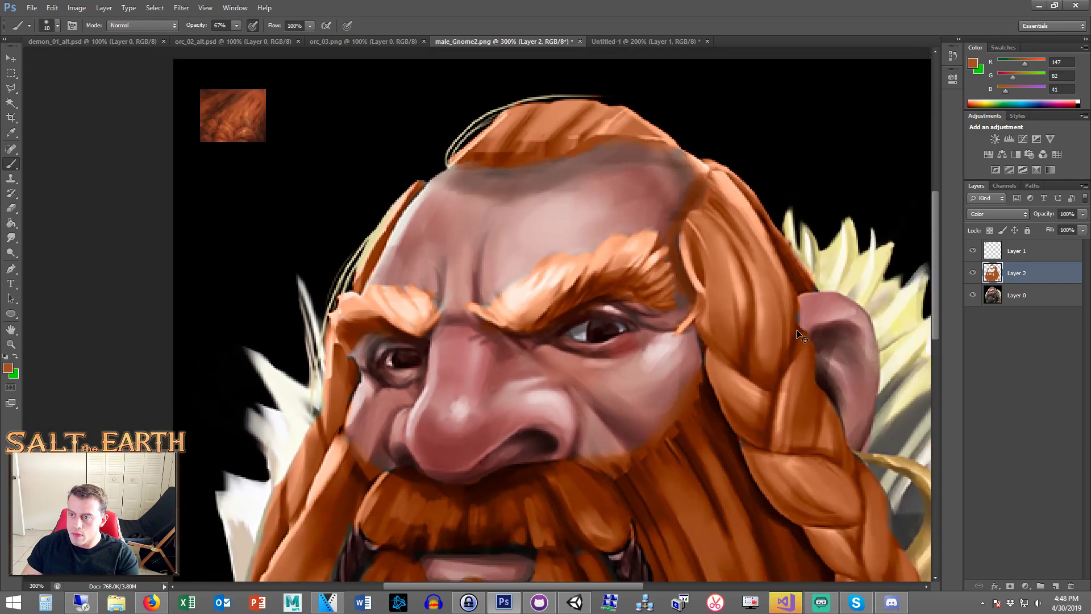
- Blend orange into the gray edges below the lip and around the dark ties at both ends of the moustache
alt+scroll(568, 345, up, 4)
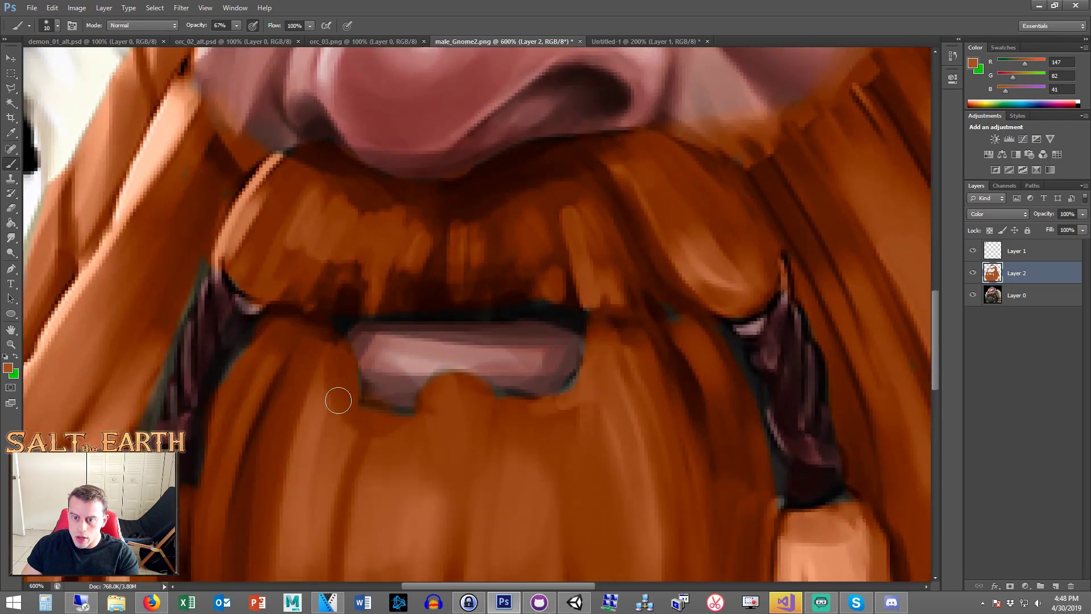
mouse_move(338, 401)
mouse_down()
mouse_move(392, 426)
mouse_move(375, 415)
mouse_move(402, 418)
mouse_move(444, 375)
mouse_move(538, 399)
mouse_up()
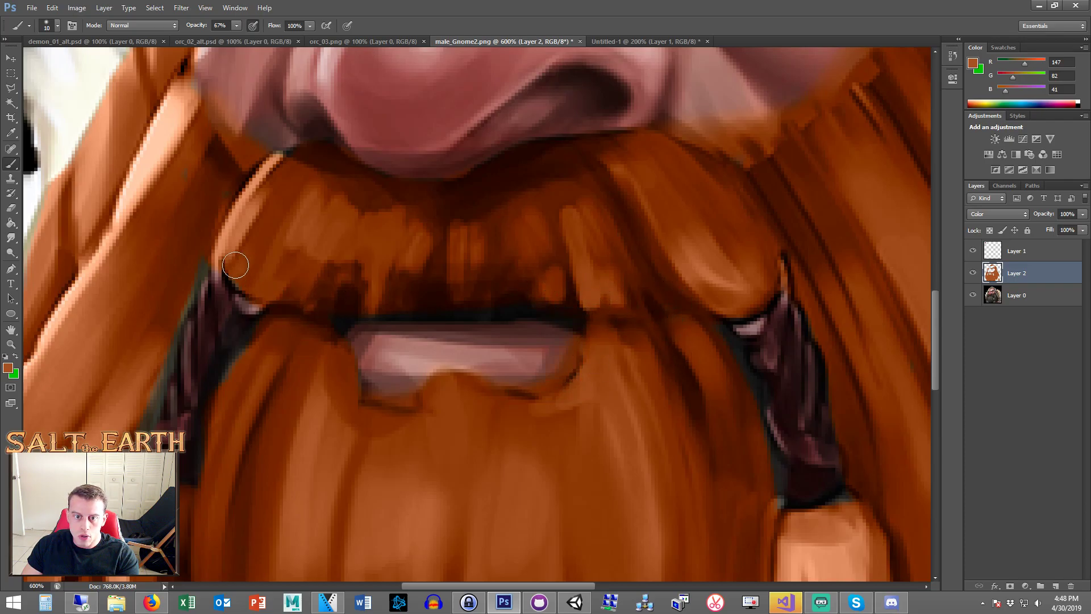
drag(173, 317, 142, 435)
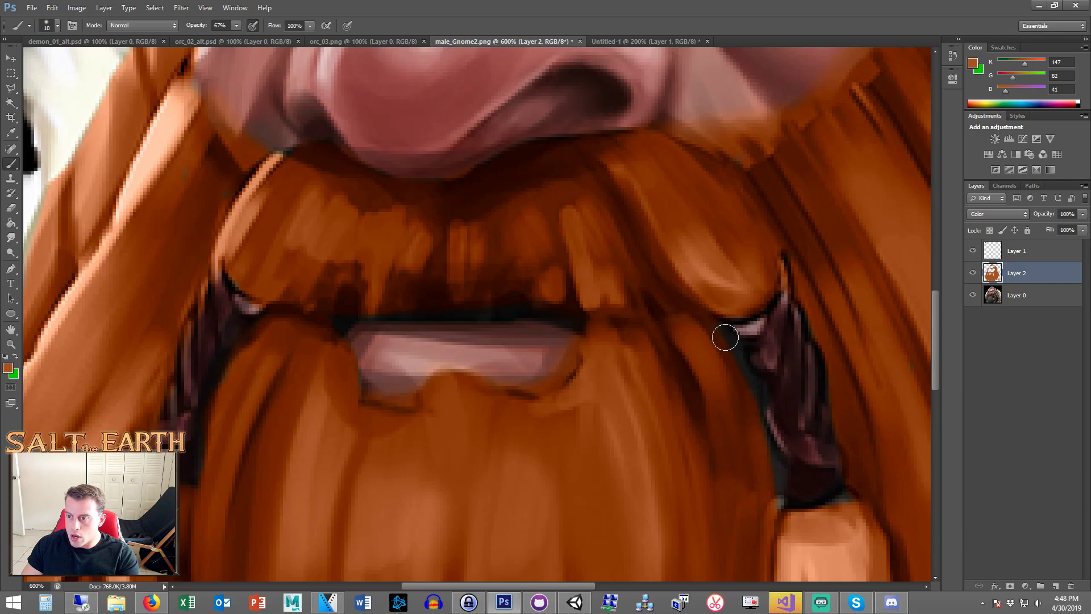
mouse_move(754, 412)
mouse_down()
mouse_move(775, 470)
mouse_move(765, 480)
mouse_up()
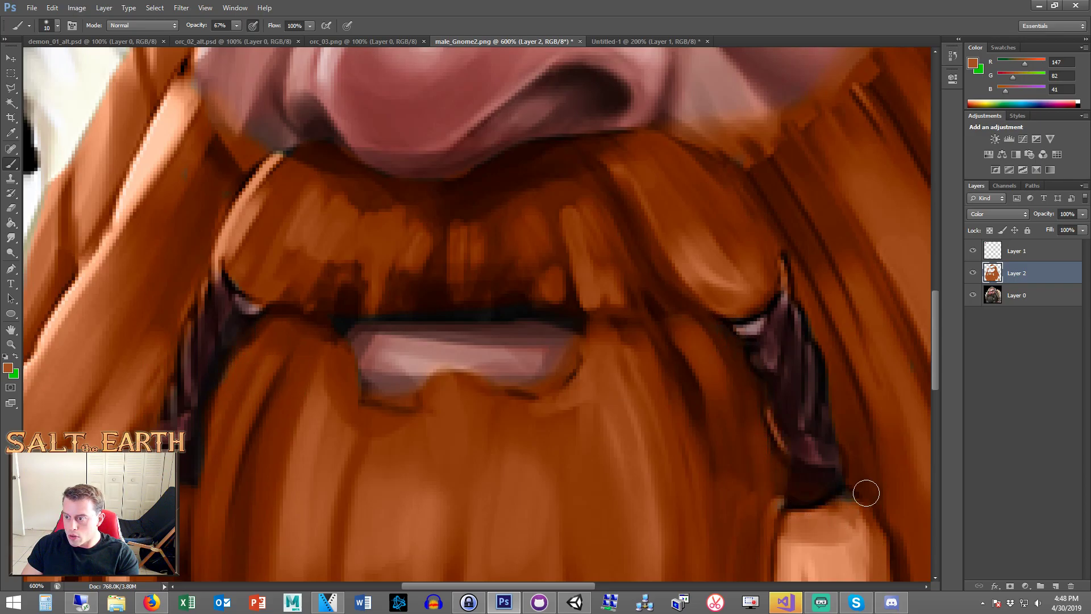
- Recolor the leftover gray-green specks in the lower beard and the side beard orange
alt+scroll(623, 357, down, 2)
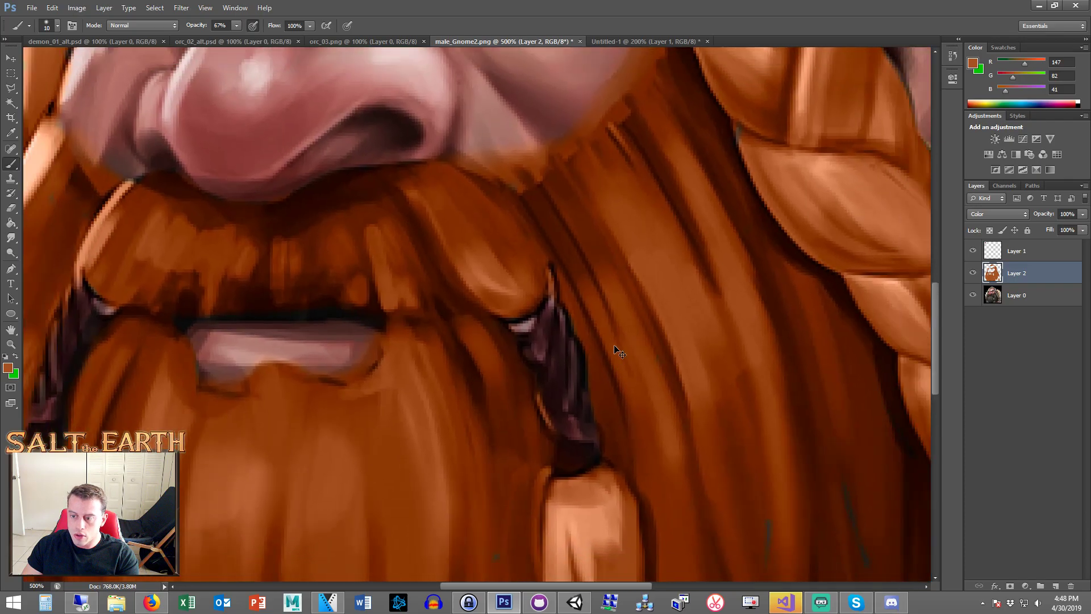
alt+scroll(400, 355, up, 1)
scroll(400, 355, down, 5)
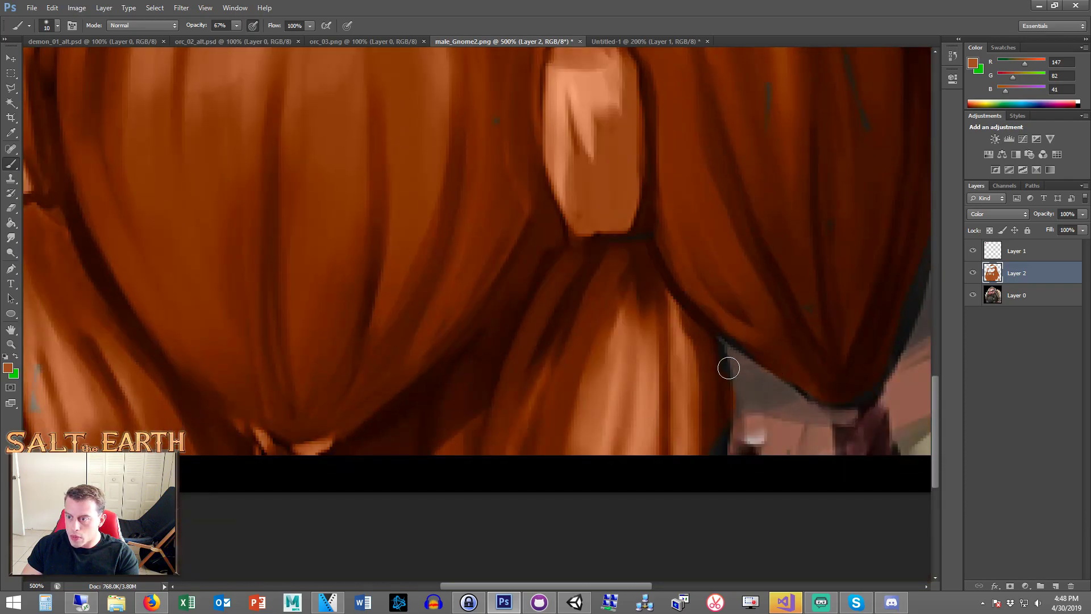
alt+scroll(887, 330, down, 1)
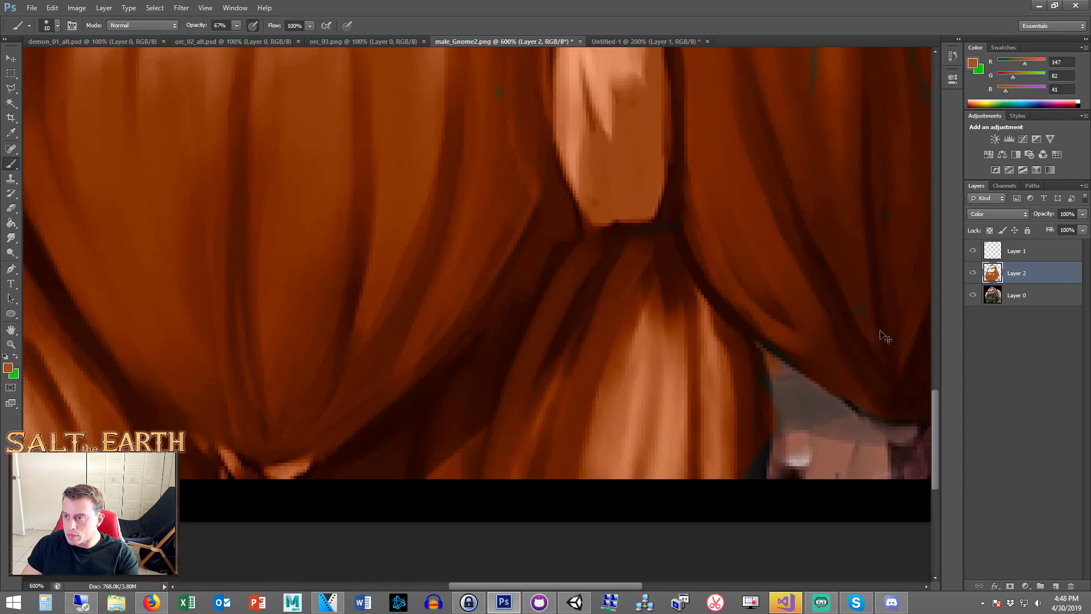
alt+scroll(813, 326, down, 1)
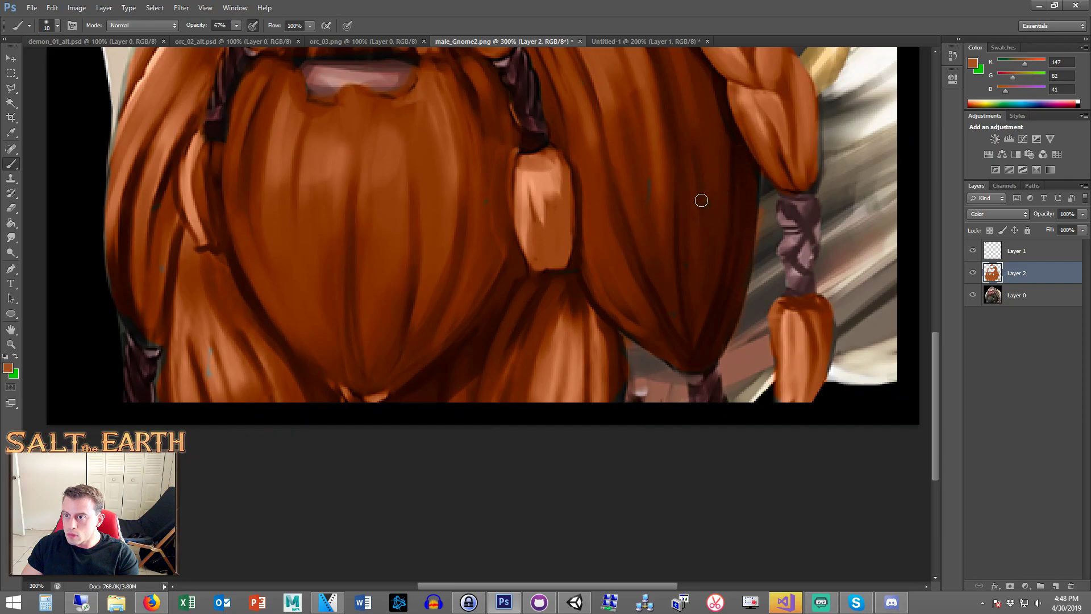
scroll(764, 225, up, 1)
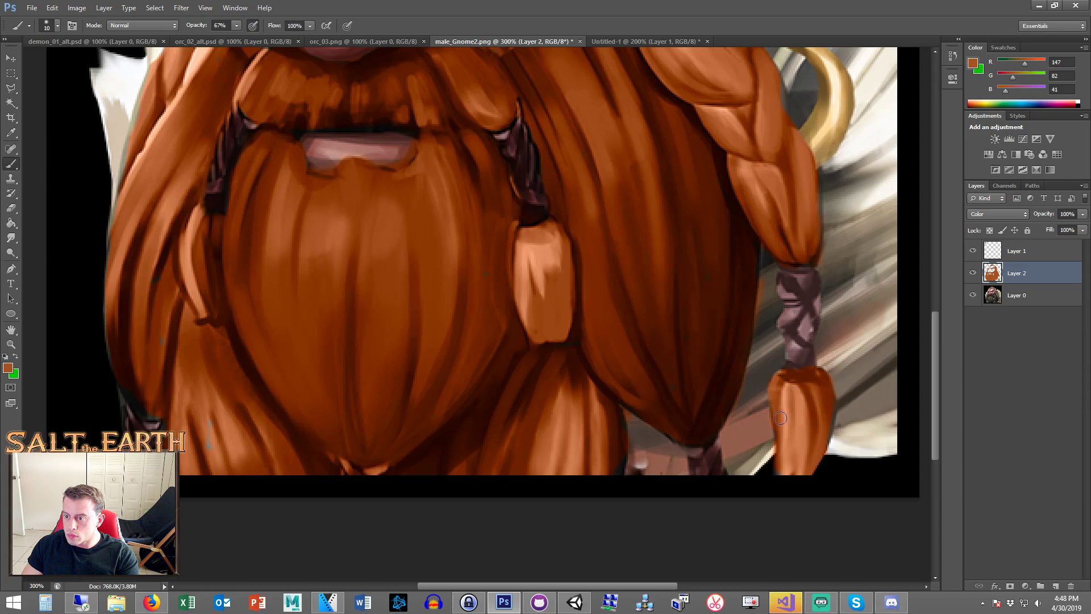
scroll(761, 245, up, 1)
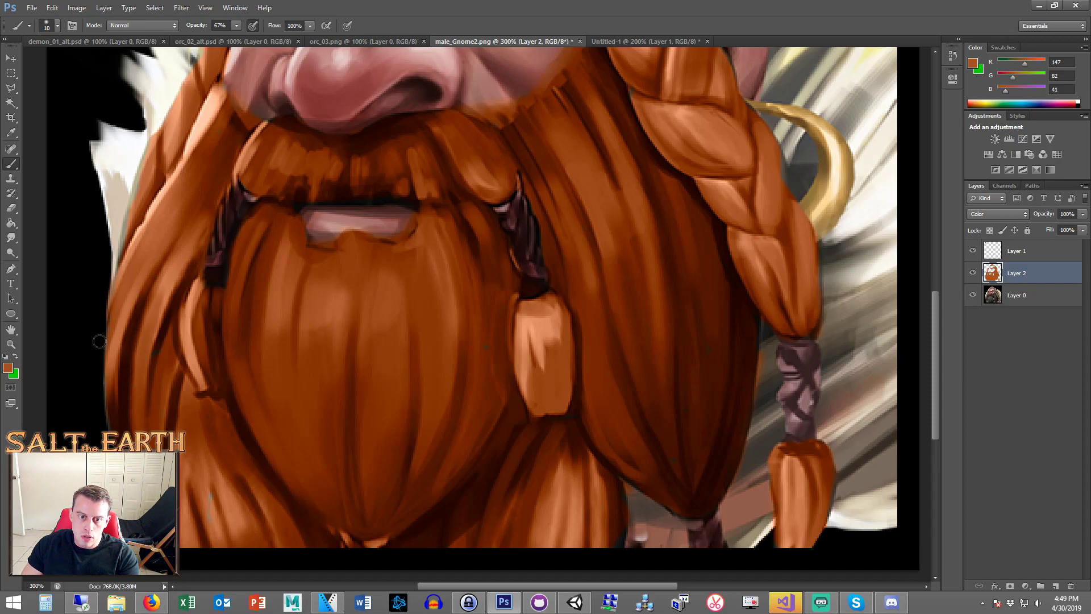
- Touch up the remaining gray hair edges around the cheeks, the temple and the top of the braid
scroll(313, 349, up, 3)
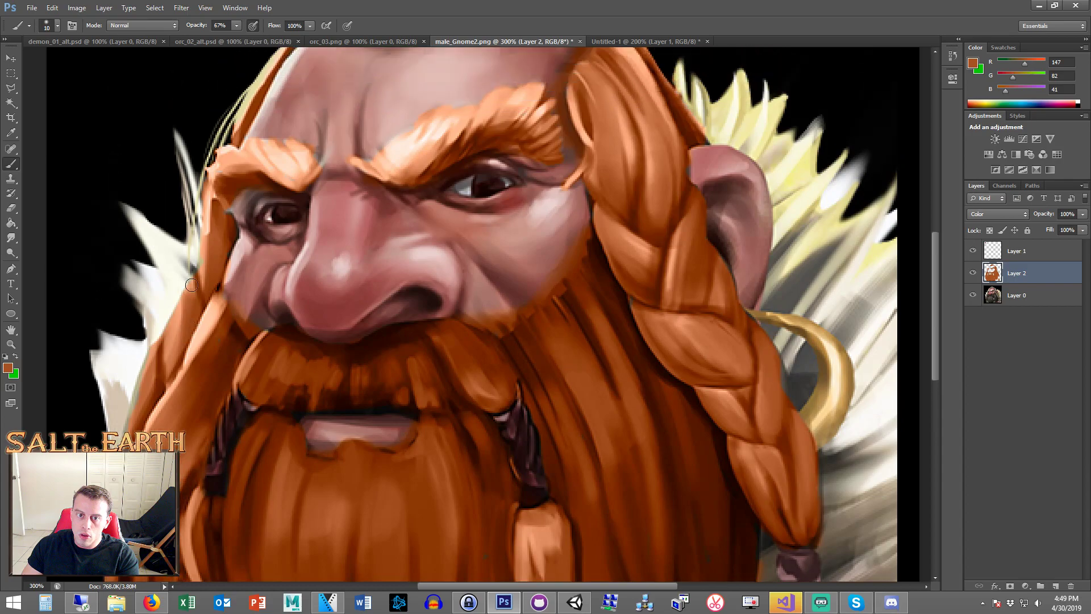
scroll(317, 323, up, 2)
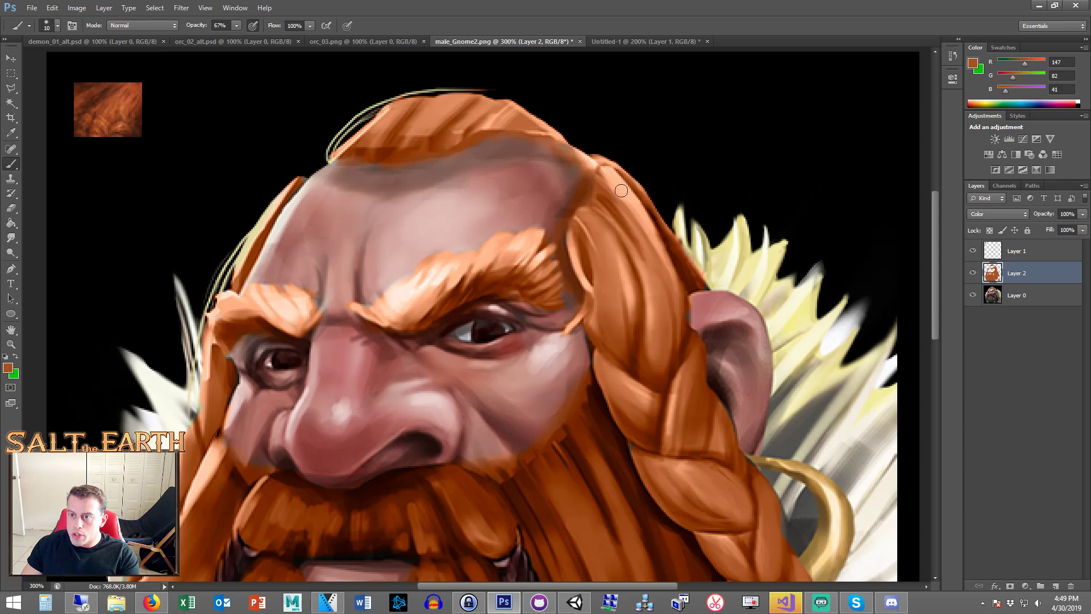
scroll(586, 192, down, 1)
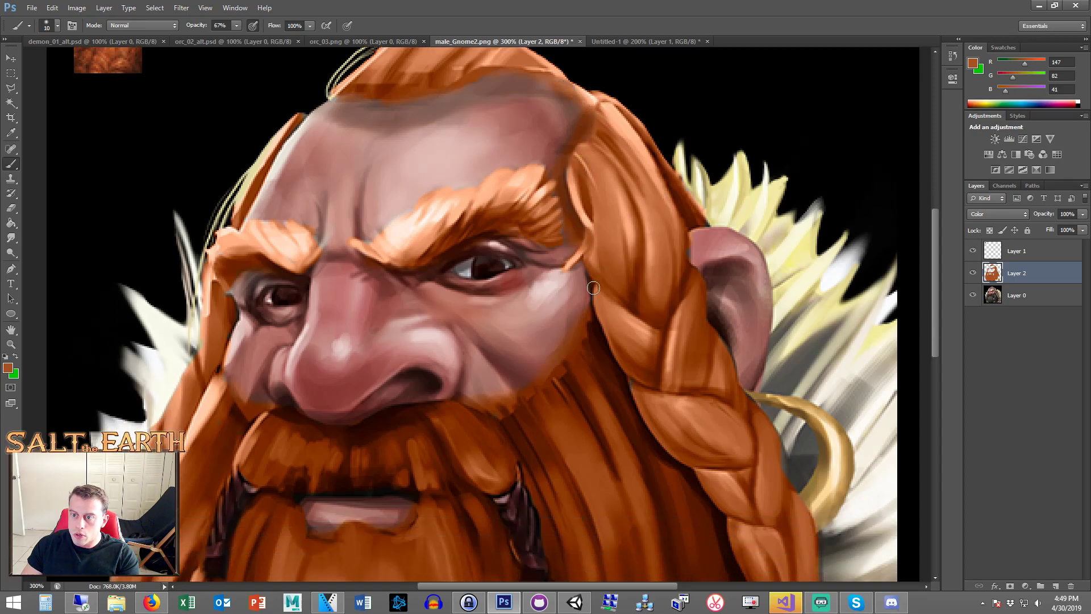
alt+scroll(602, 372, down, 3)
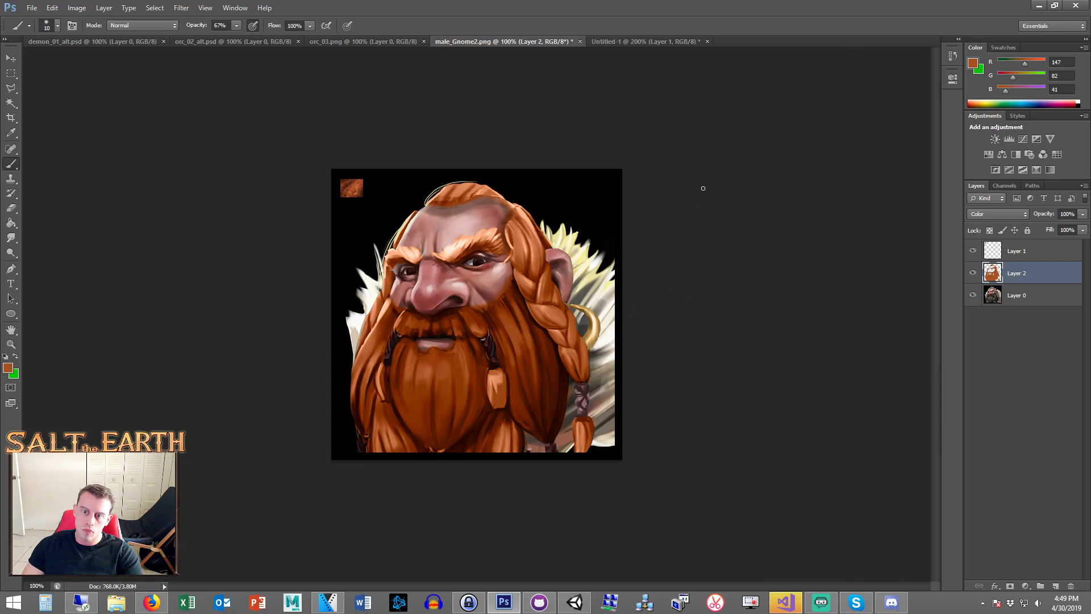
- Hide Layer 1, which holds the hair color sample
click(43, 134)
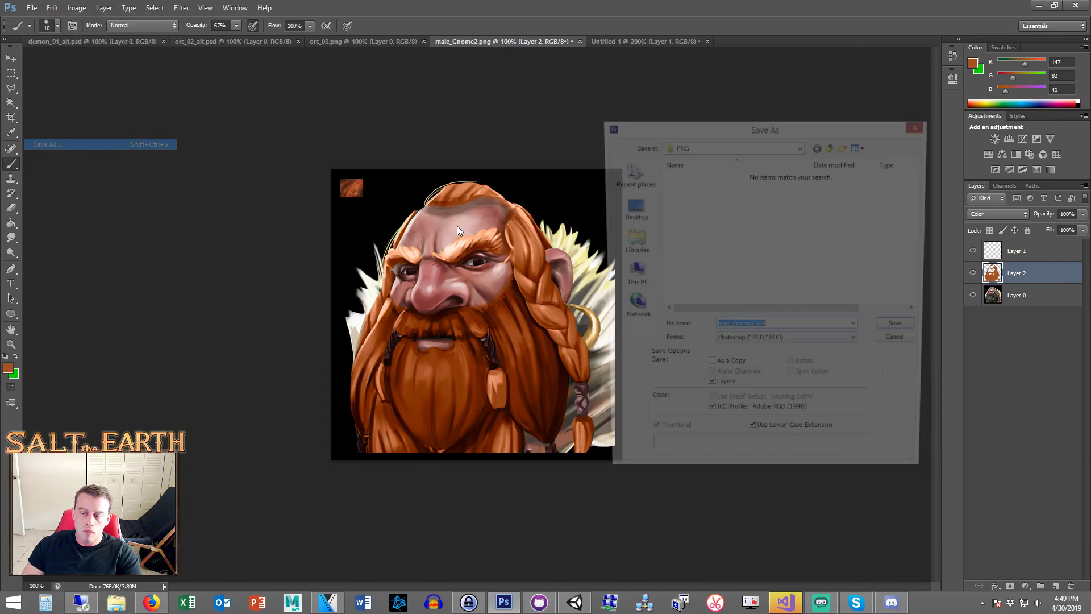
click(885, 342)
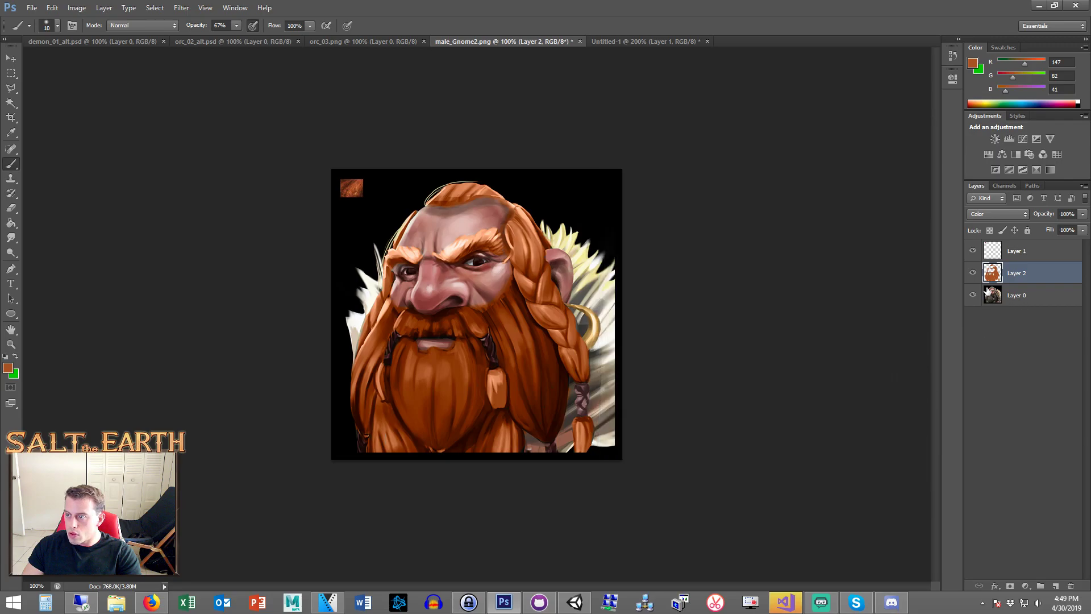
click(972, 251)
- Delete the black background from Layer 0 using a contiguous Magic Wand selection, and clear the selection
click(1020, 300)
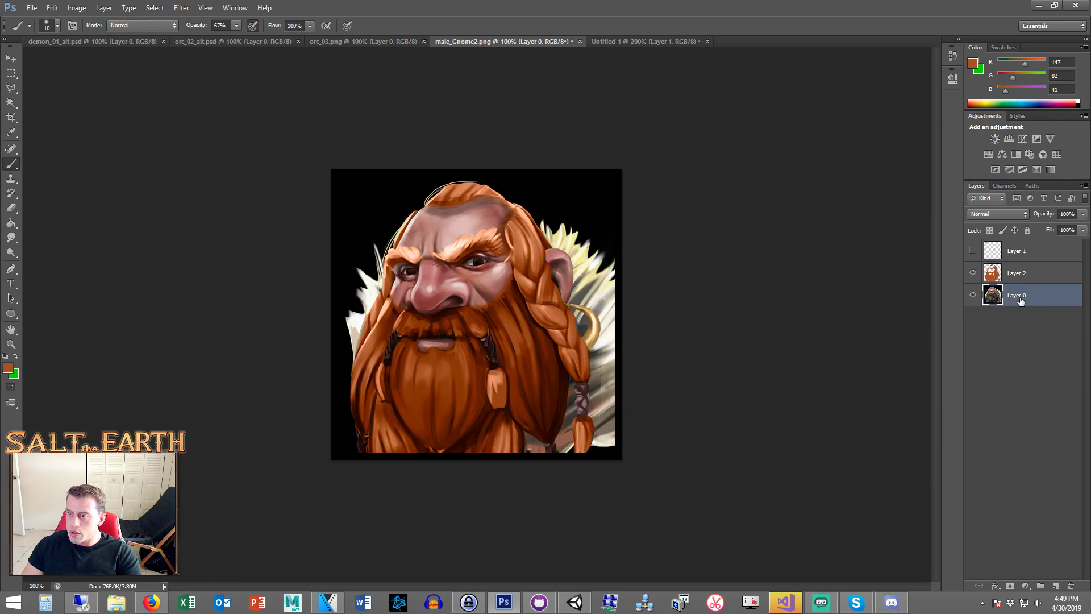
click(11, 102)
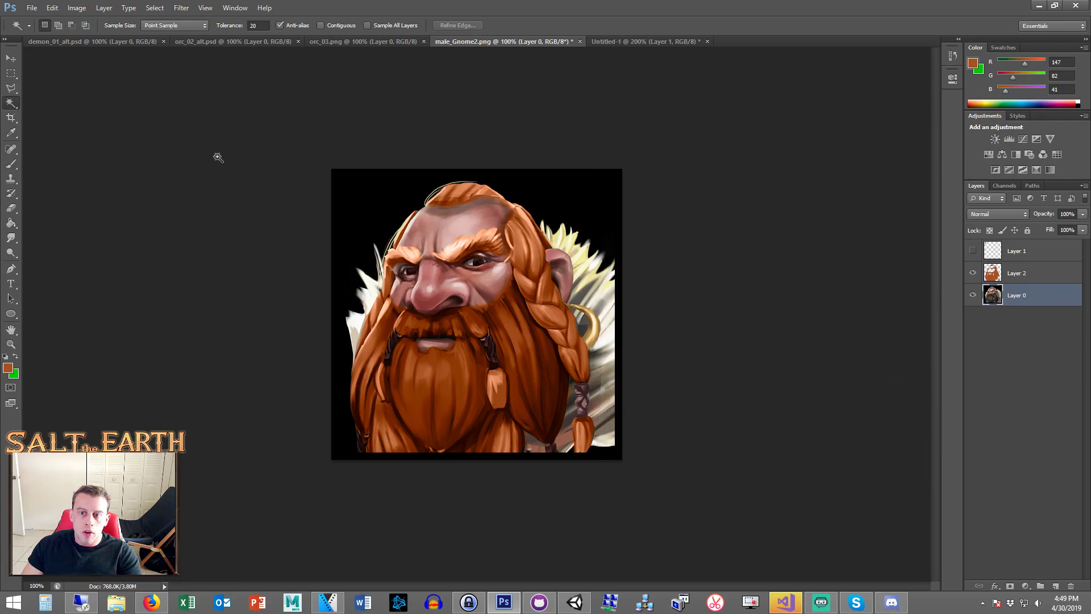
click(367, 220)
click(340, 27)
click(394, 179)
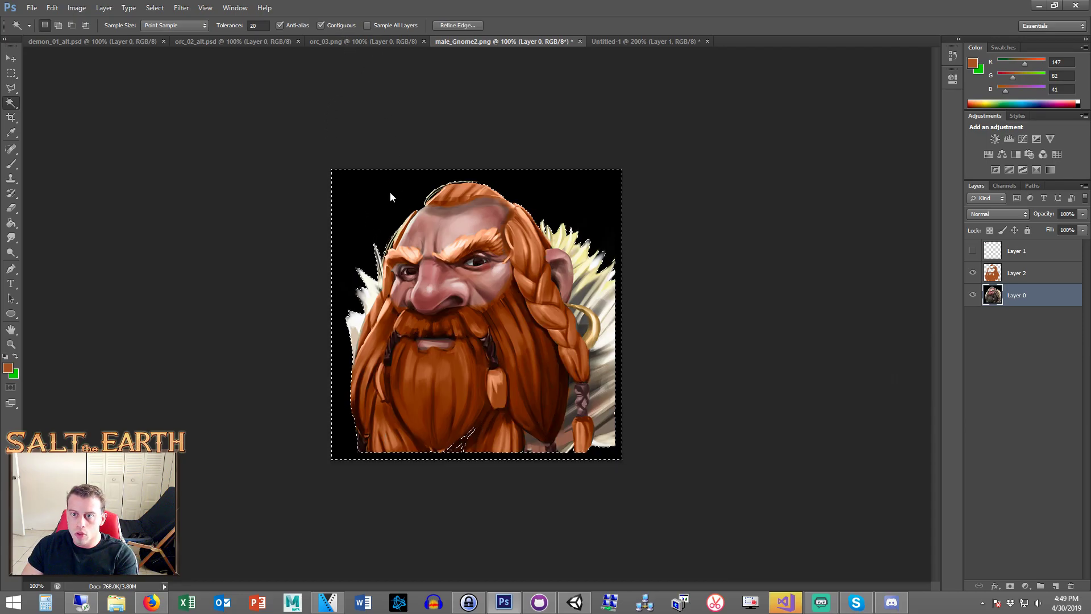
key(Delete)
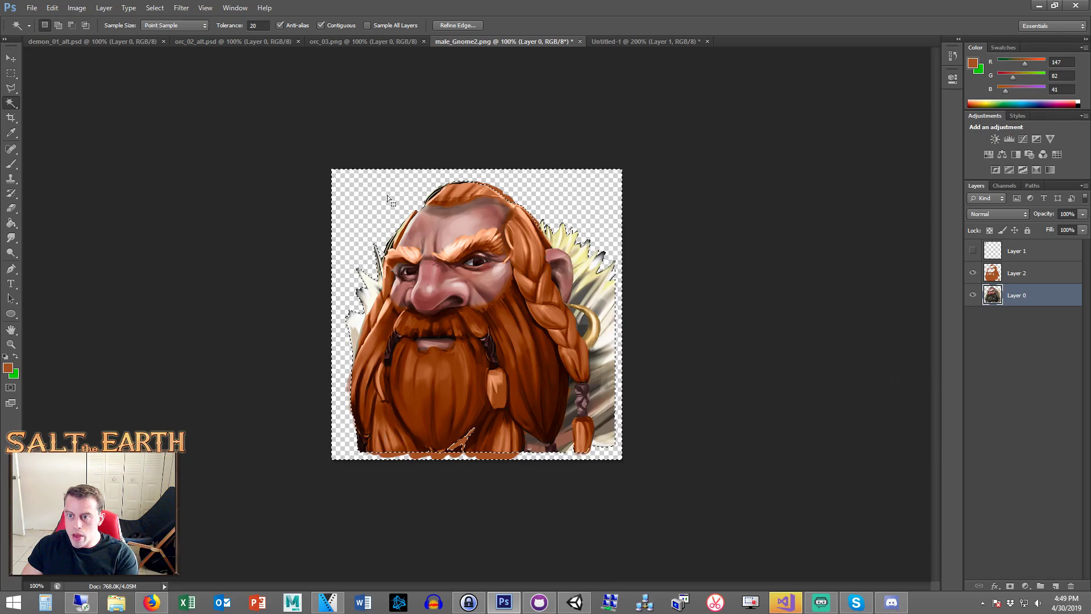
click(11, 73)
key(ctrl+d)
- Save the recolored portrait as a new Photoshop file named male_Gnome2_alt
click(35, 9)
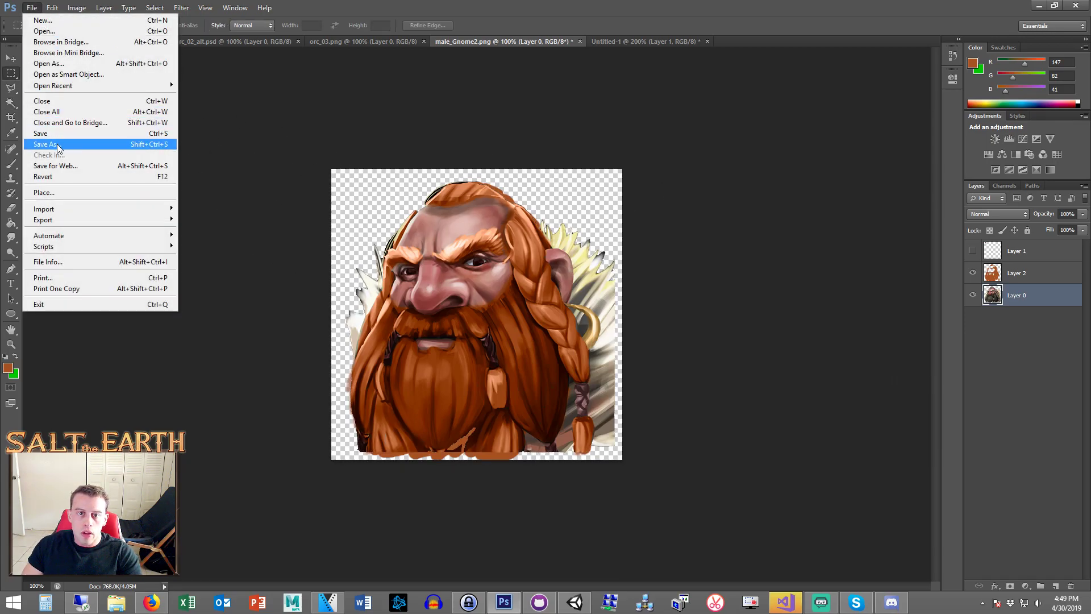
click(47, 143)
click(754, 329)
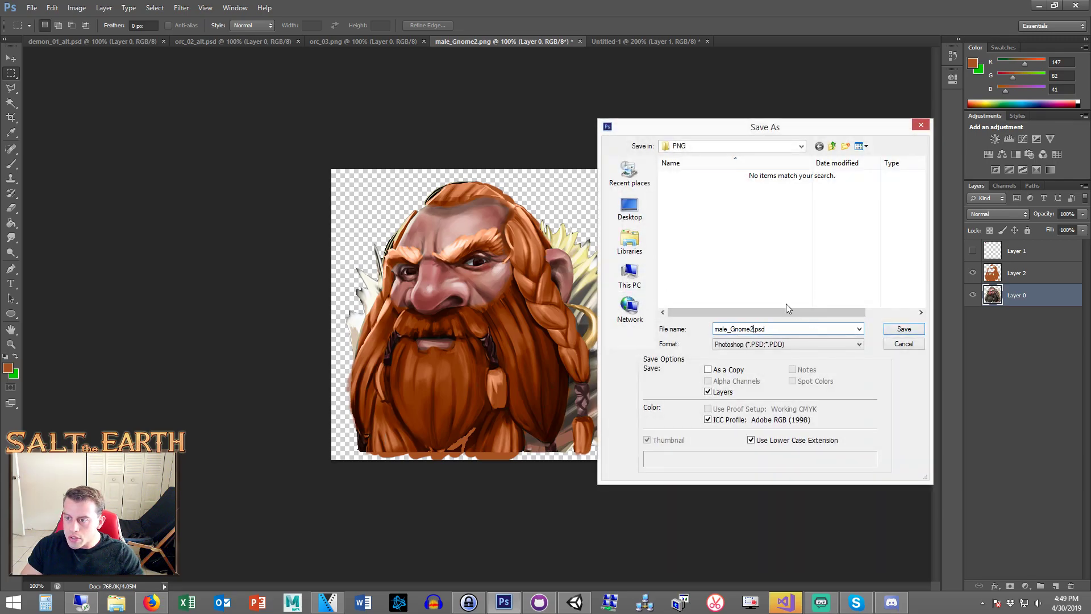
key(Return)
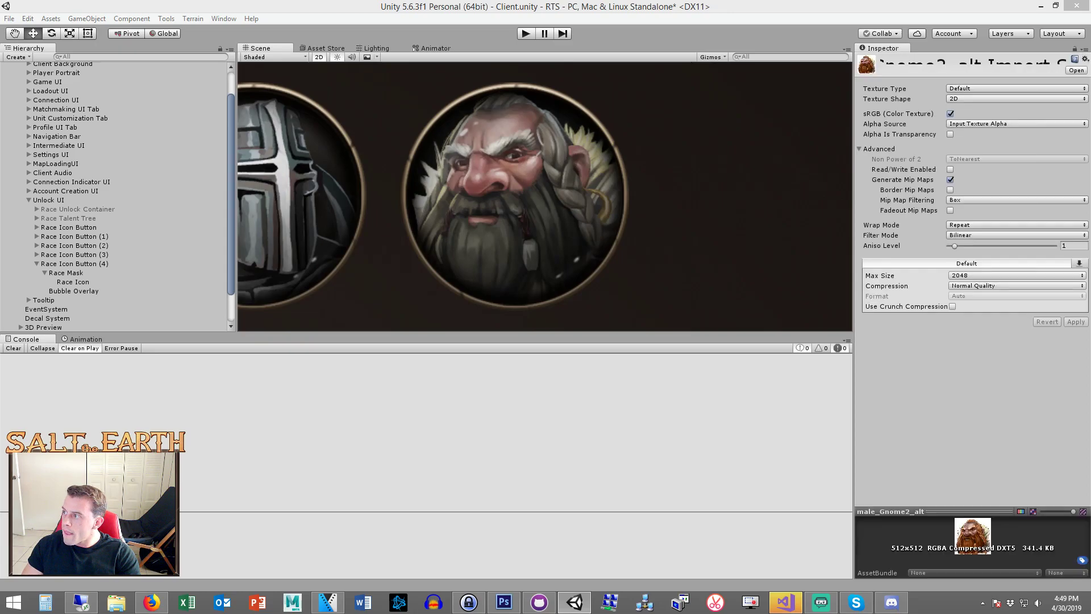
- Set the male_Gnome2_alt texture type to Sprite (2D and UI) and apply the import settings
click(966, 90)
click(992, 138)
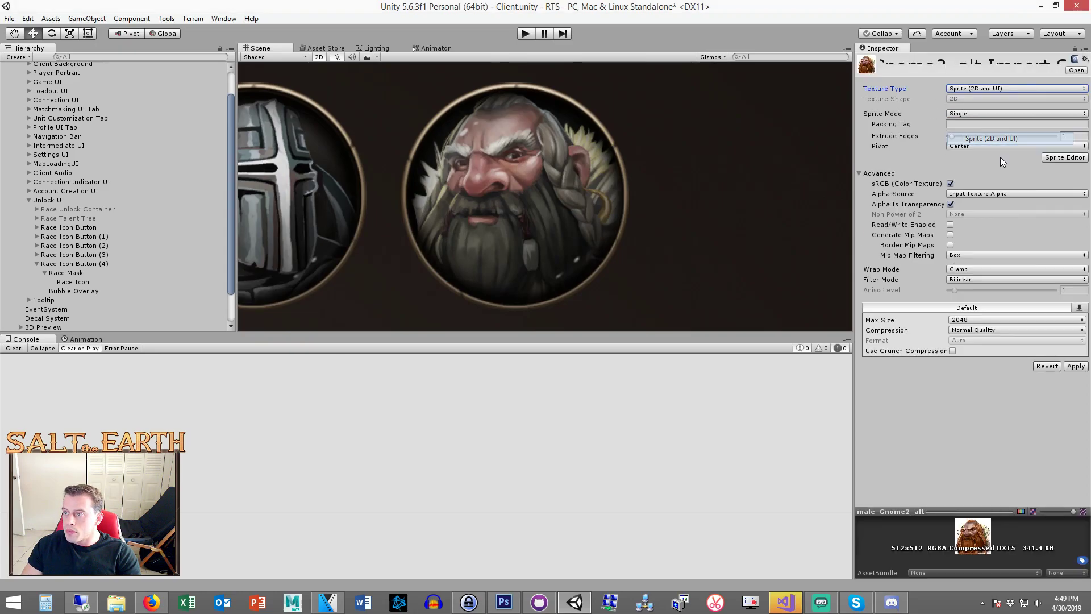
click(1076, 365)
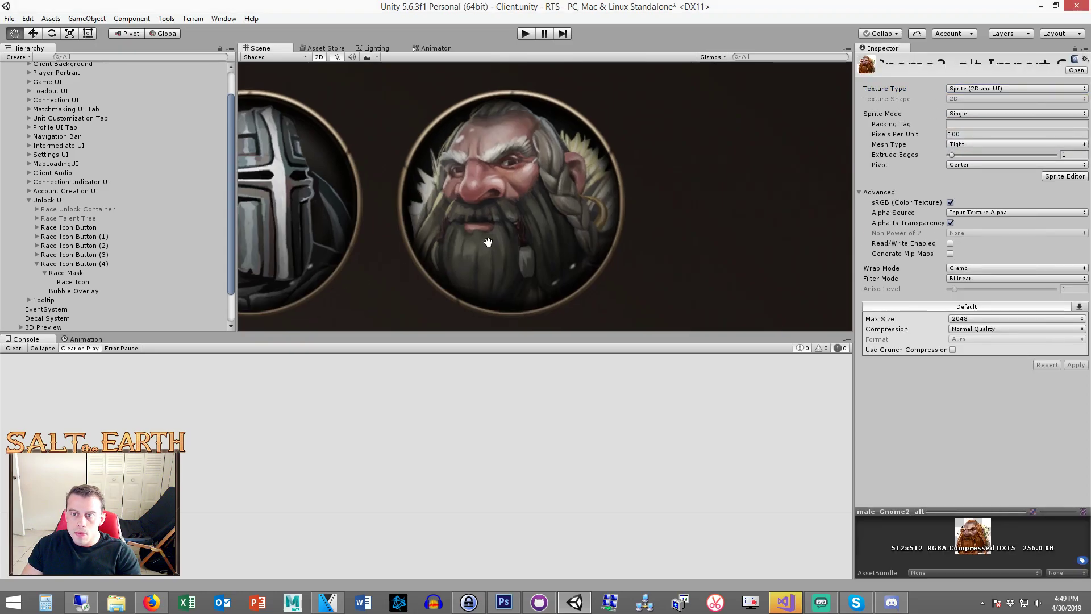
- Assign the male_Gnome2_alt sprite as the source image of the Race Icon in Race Icon Button (4)
click(84, 282)
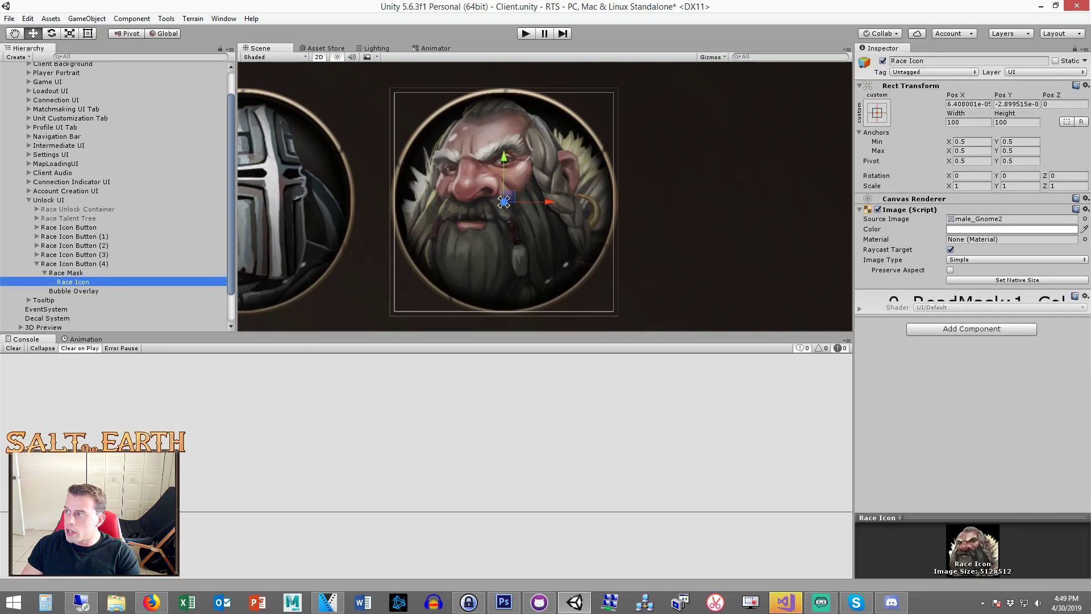
drag(1090, 284, 985, 221)
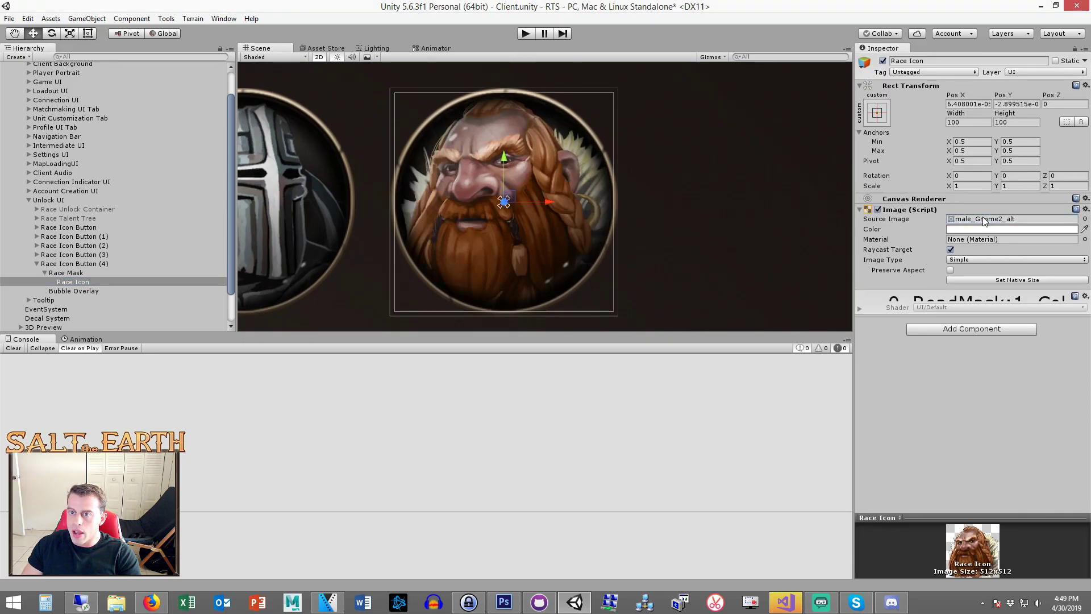
scroll(622, 238, down, 1)
middle_drag(472, 251, 513, 242)
scroll(589, 246, down, 3)
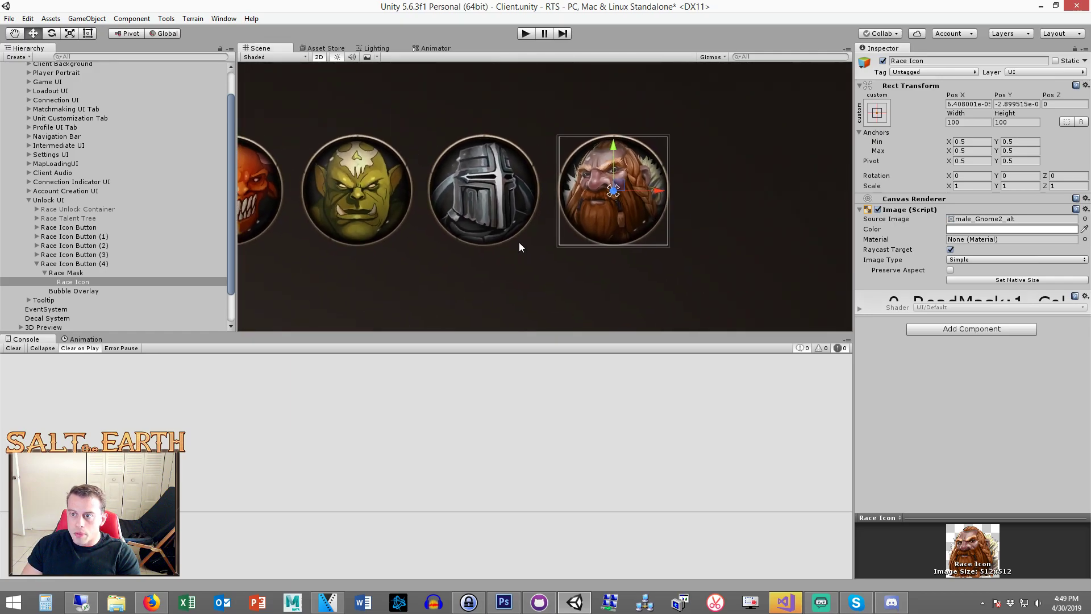
- Switch to Photoshop, adjust the brightness and contrast of the dwarf portrait's Layer 0, save the file and return to Unity
click(503, 602)
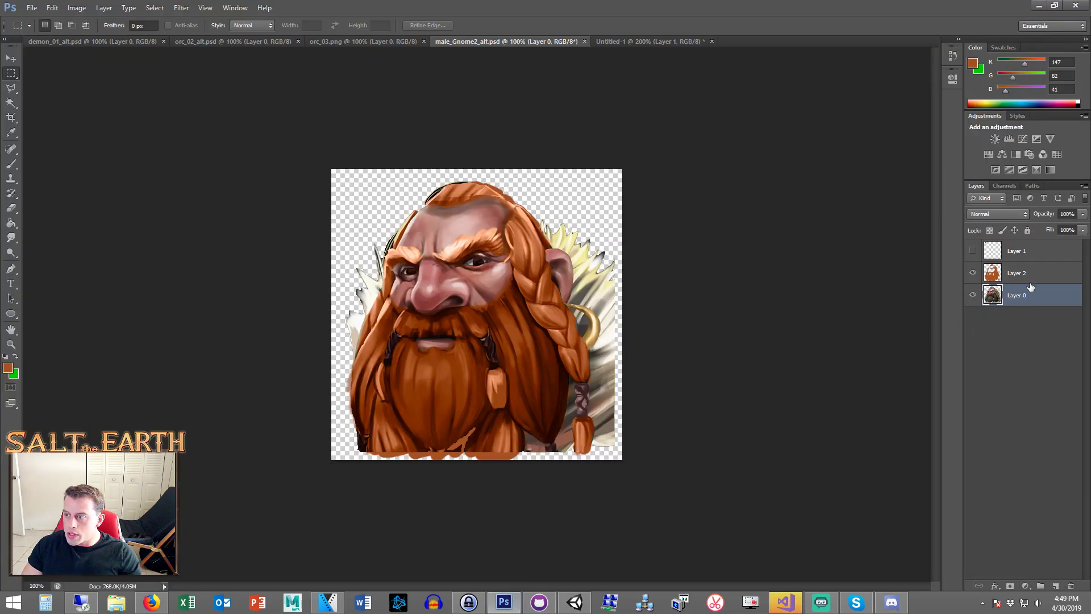
click(77, 8)
mouse_move(97, 36)
click(238, 36)
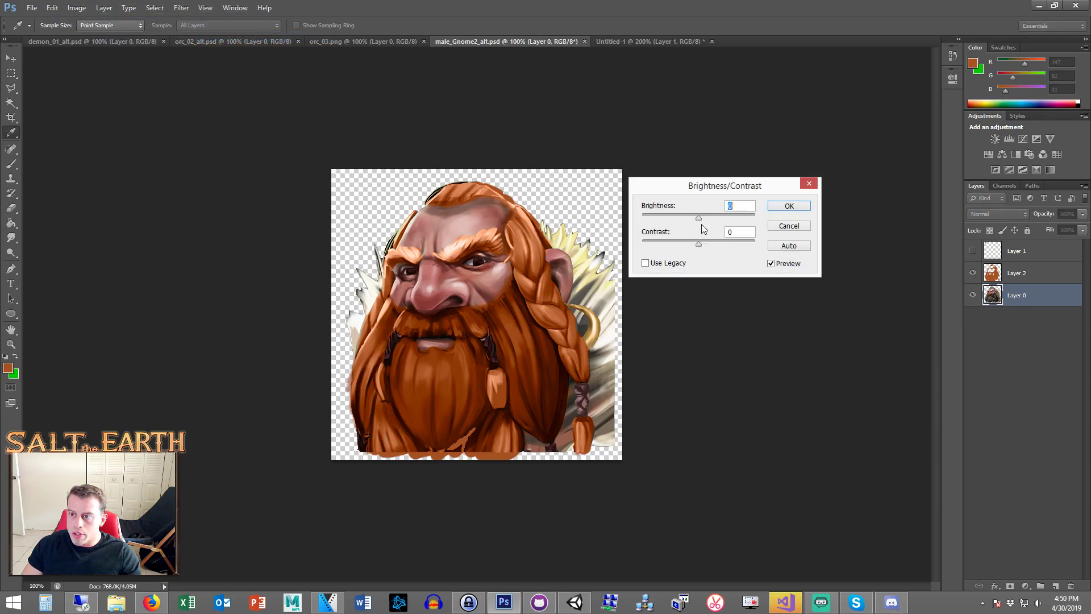
drag(700, 246, 706, 219)
click(776, 207)
key(m)
key(ctrl+s)
key(alt+Tab)
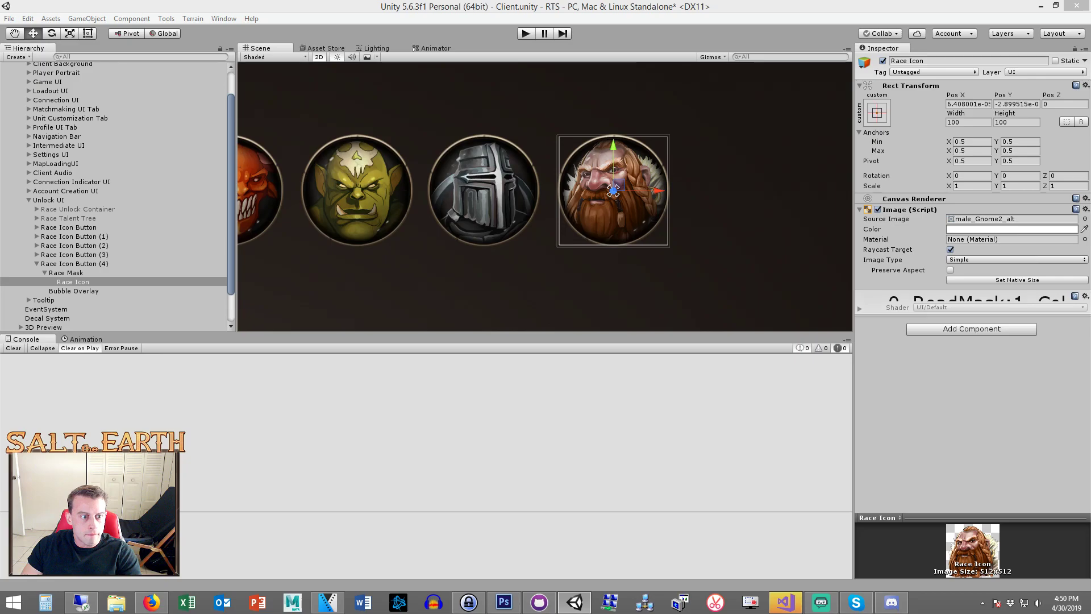
- In Photoshop, delete the hidden Layer 1 and merge Layer 2 with Layer 0 into a single layer
click(504, 601)
shift+click(1032, 256)
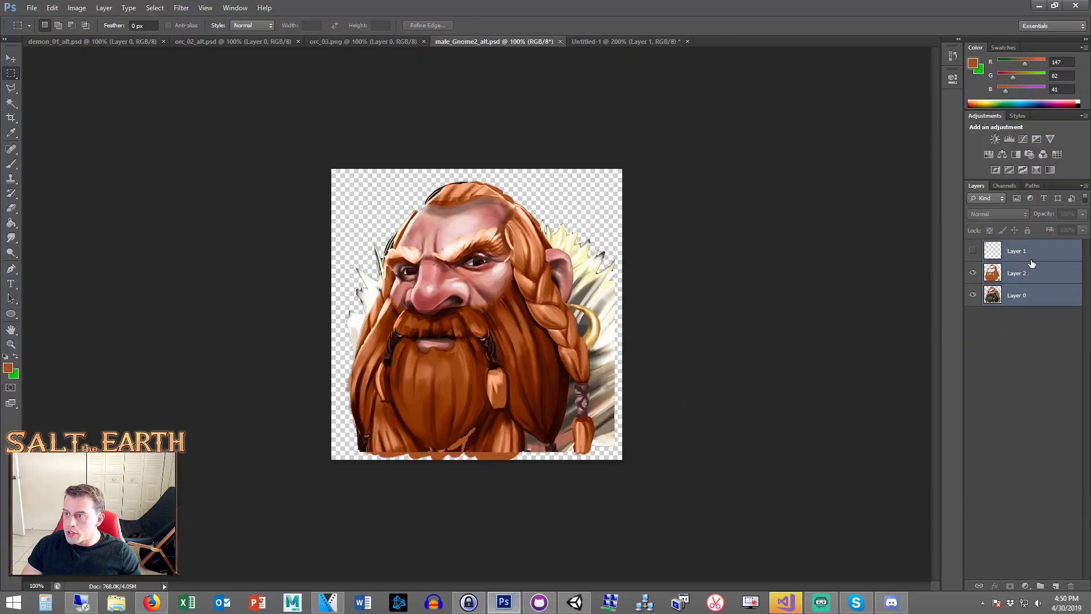
click(973, 251)
click(973, 251)
click(1035, 256)
key(Delete)
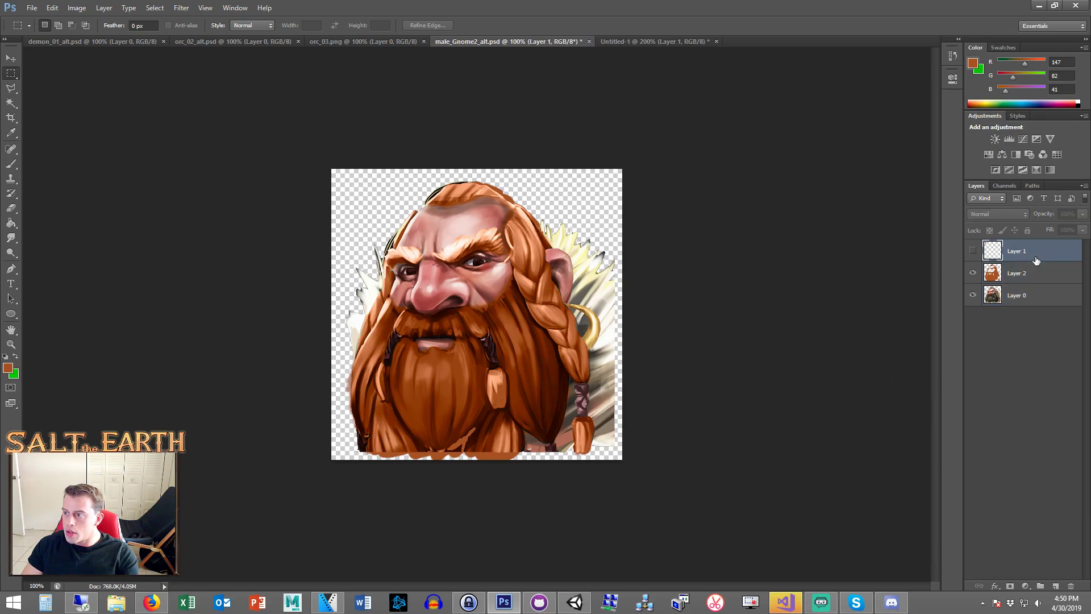
shift+click(1025, 274)
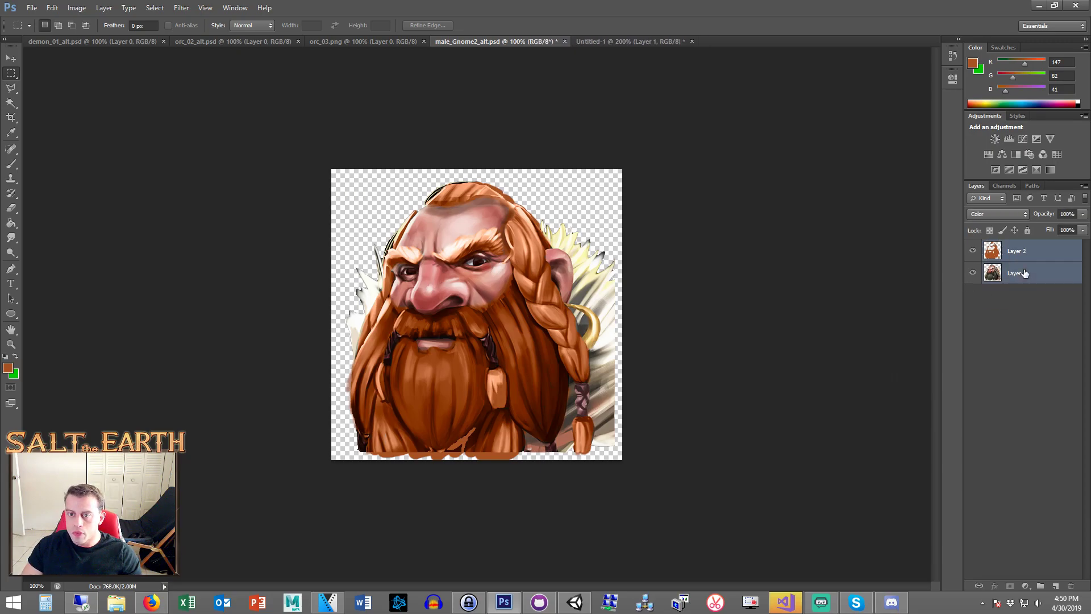
right_click(1025, 274)
click(974, 454)
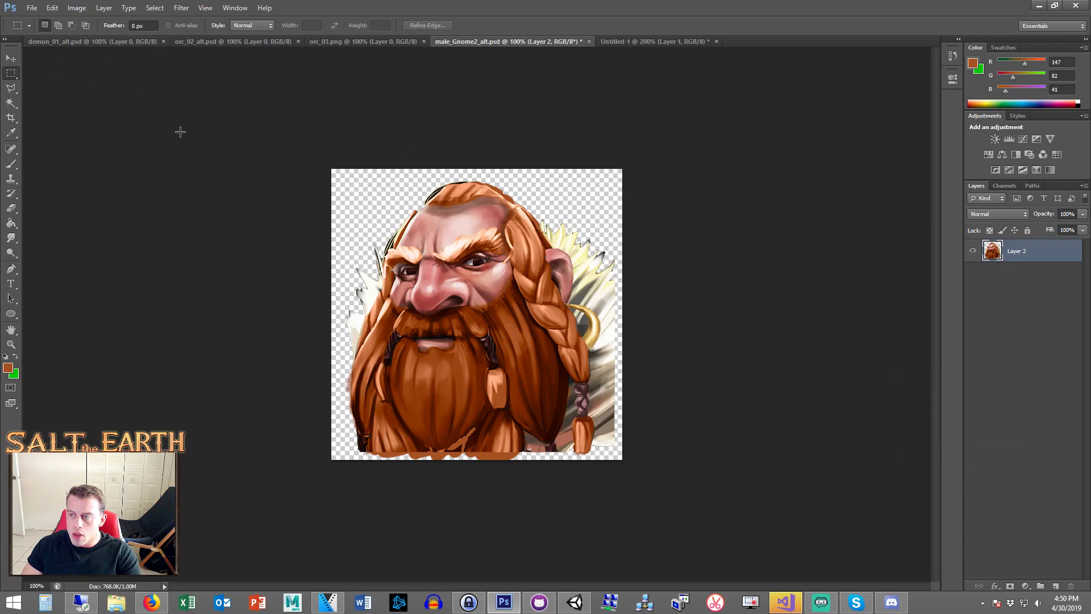
- Nudge the merged dwarf portrait slightly to the right on its canvas with the Move tool
click(11, 58)
key(Right)
key(Right)
key(Right)
key(Right)
key(Right)
key(Right)
key(Right)
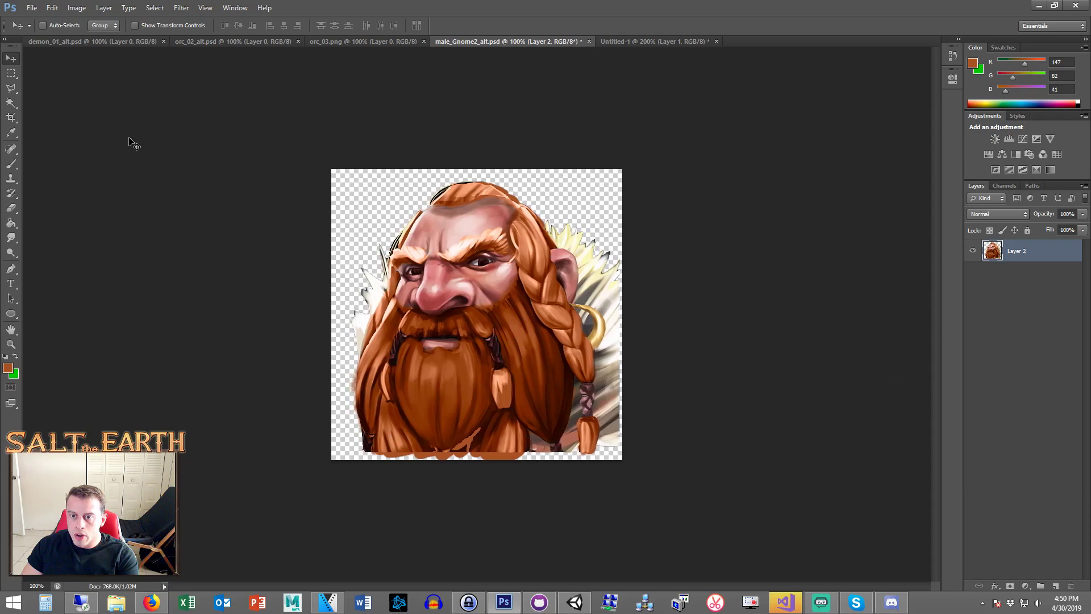
- Try trimming the transparent edges off the portrait's canvas and check the icon in Unity
click(77, 8)
click(104, 132)
key(Return)
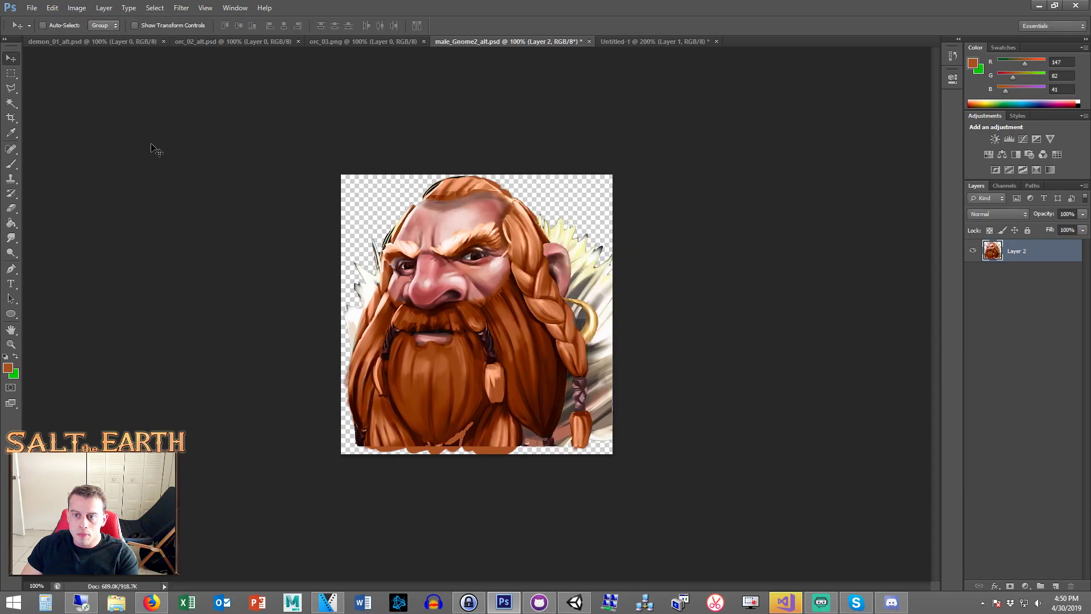
click(563, 603)
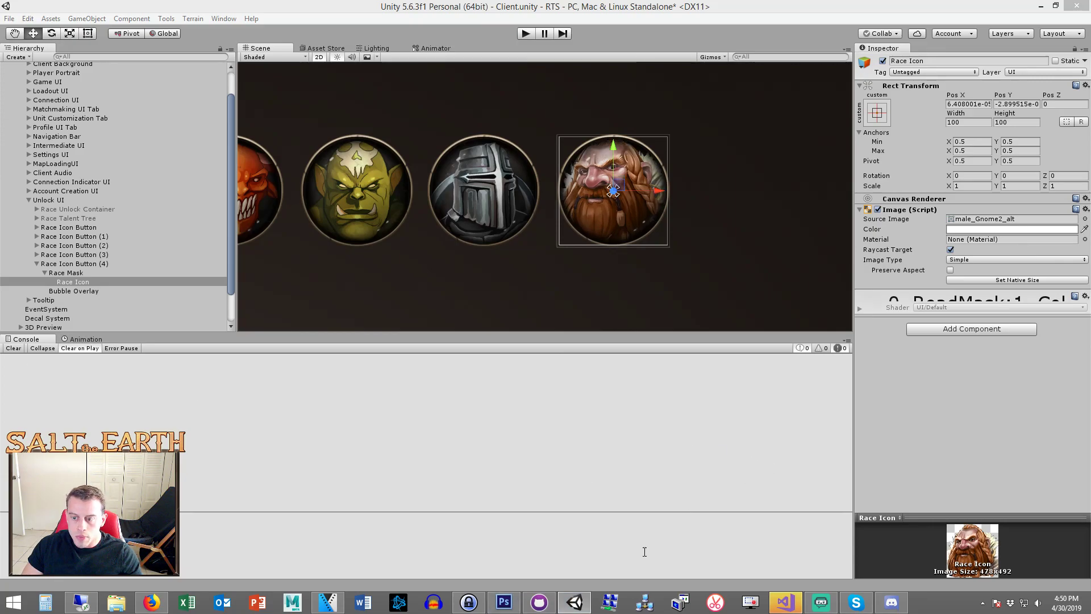
- Undo the canvas trim in Photoshop, save the portrait and return to Unity
click(504, 603)
key(ctrl+z)
key(ctrl+s)
key(alt+Tab)
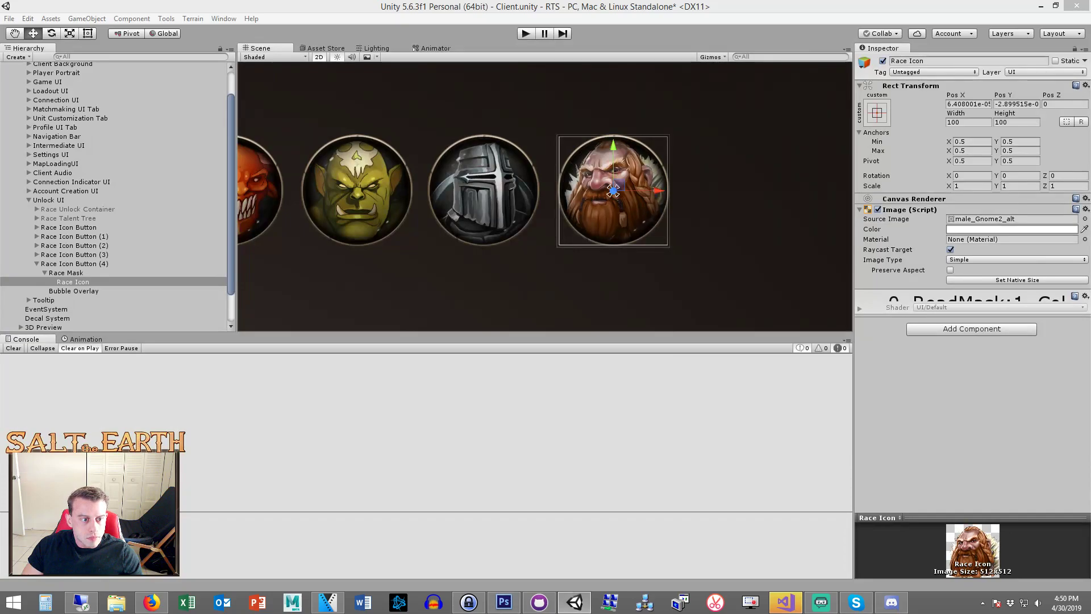
- Examine the row of five race icon buttons in the scene at different zoom levels
scroll(462, 195, down, 5)
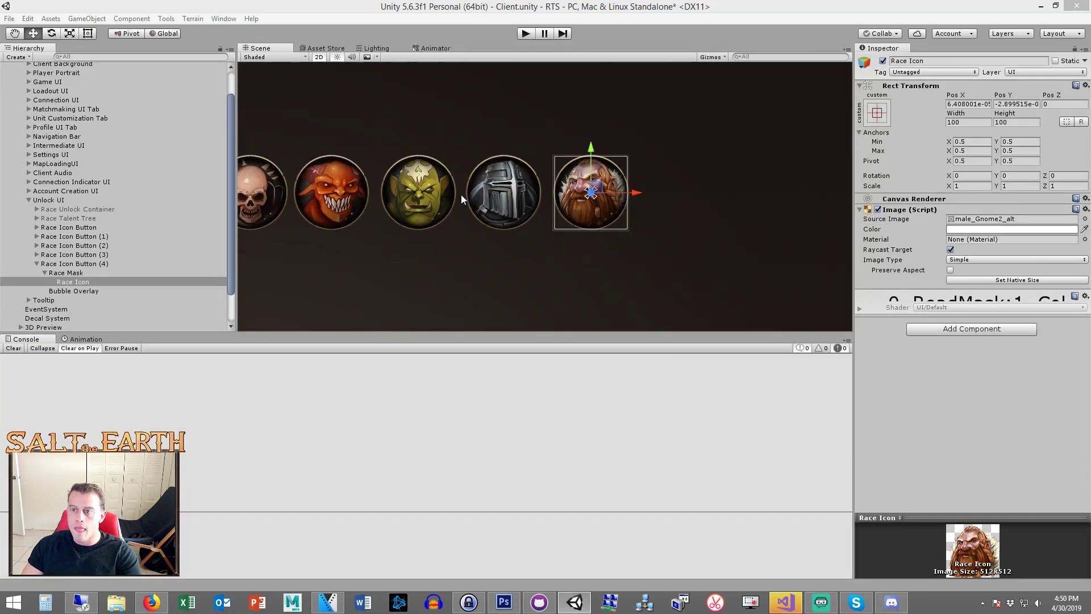
click(73, 263)
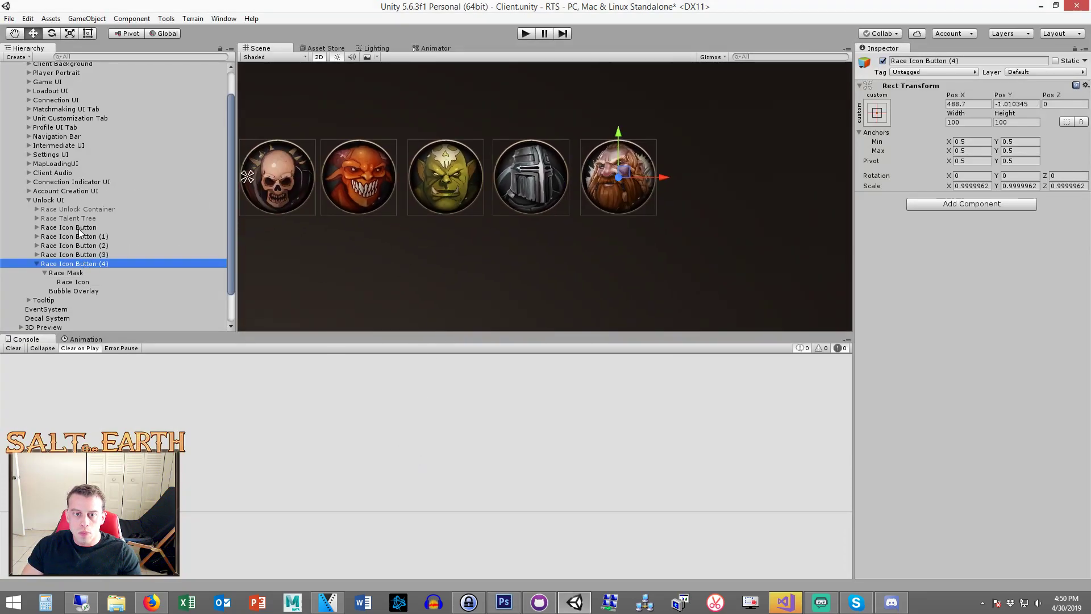
click(48, 199)
click(65, 190)
scroll(448, 245, down, 2)
key(q)
drag(510, 256, 569, 253)
scroll(570, 254, up, 3)
scroll(569, 254, up, 2)
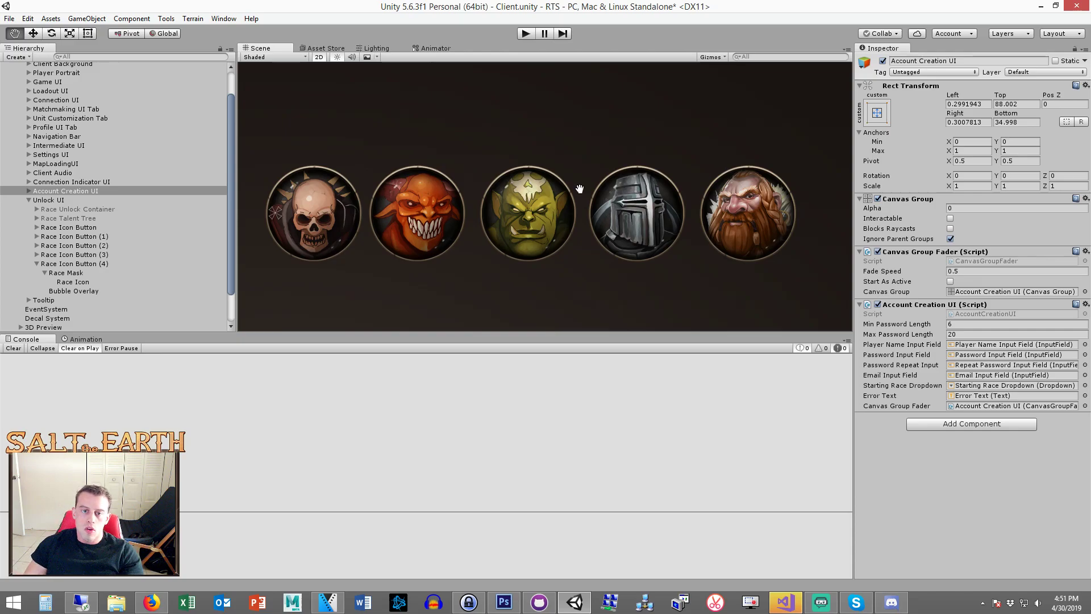
scroll(568, 205, down, 6)
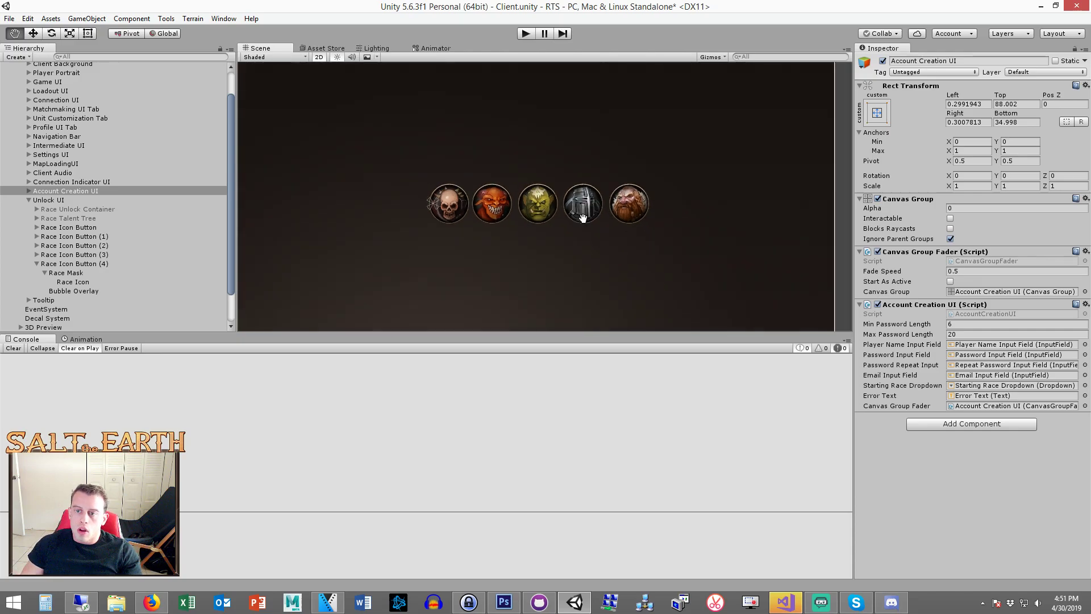
- Deactivate all the race icon buttons under Unlock UI except the knight's Race Icon Button (3)
click(64, 226)
shift+click(60, 265)
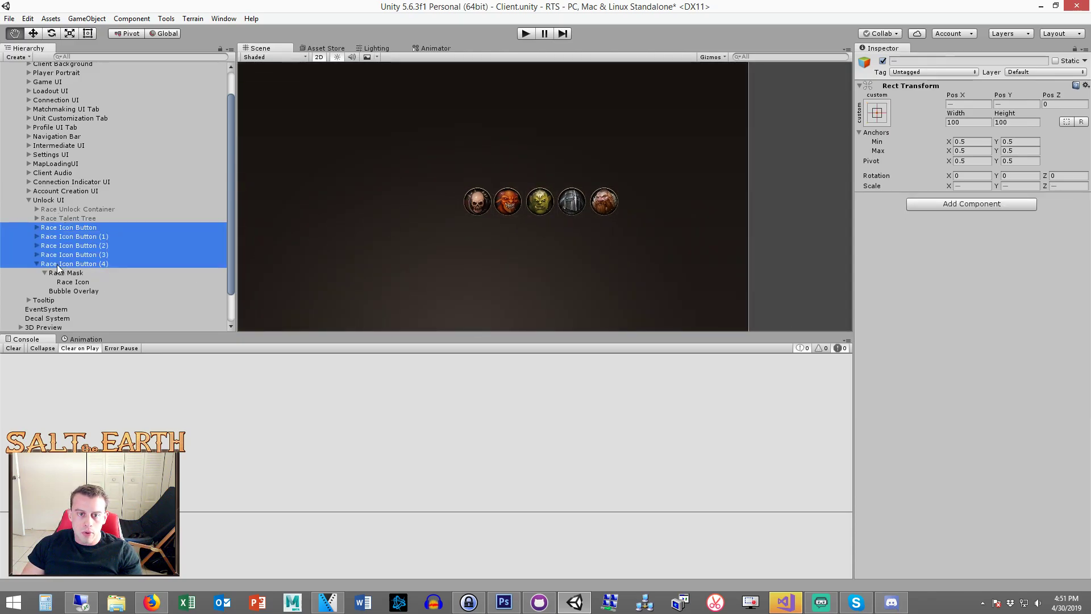
click(38, 263)
click(57, 265)
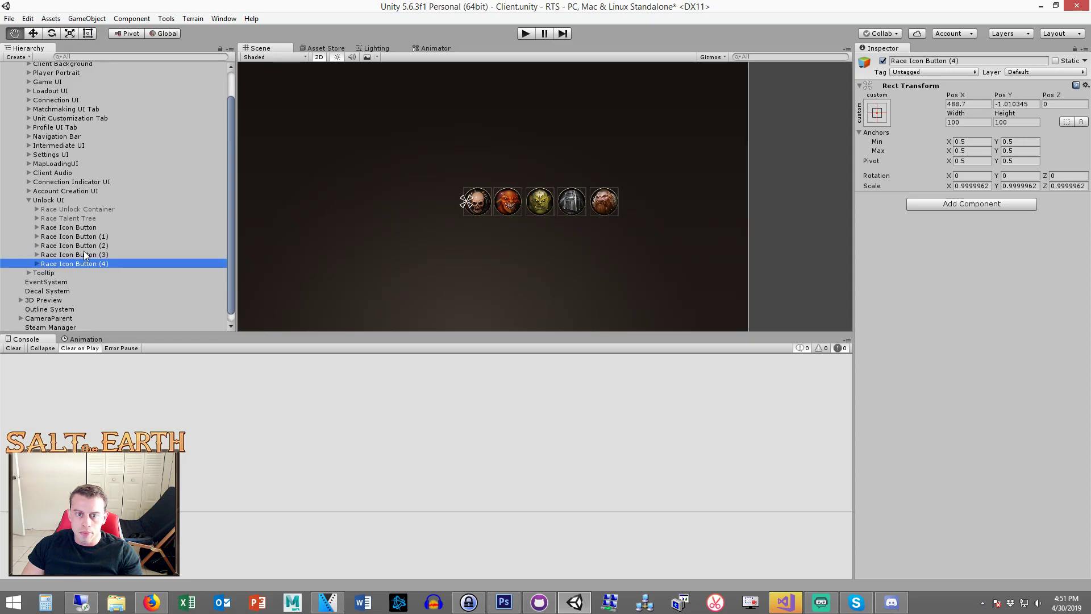
click(93, 255)
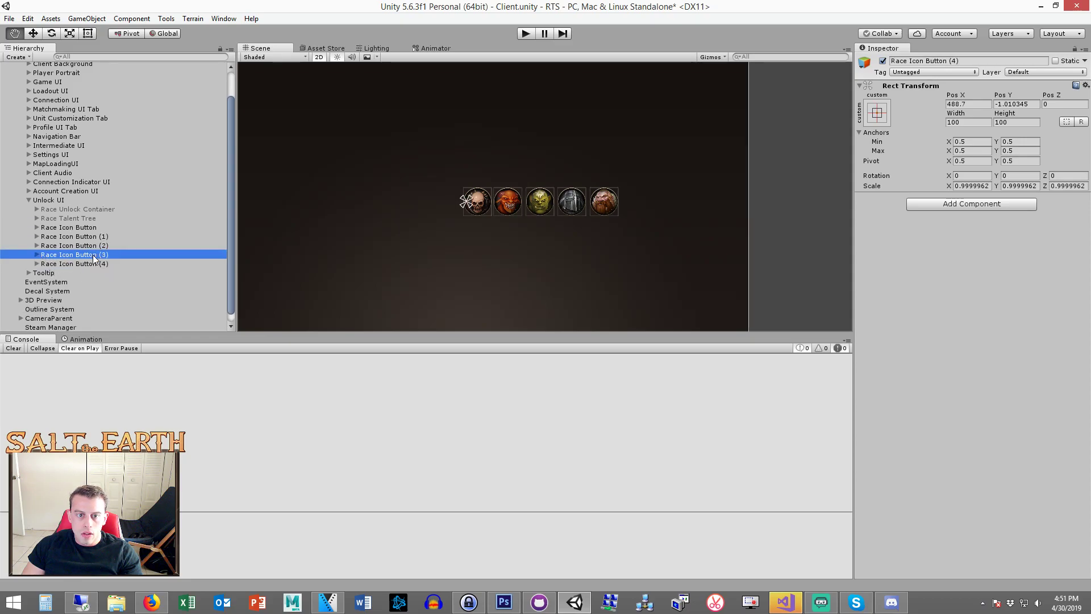
key(w)
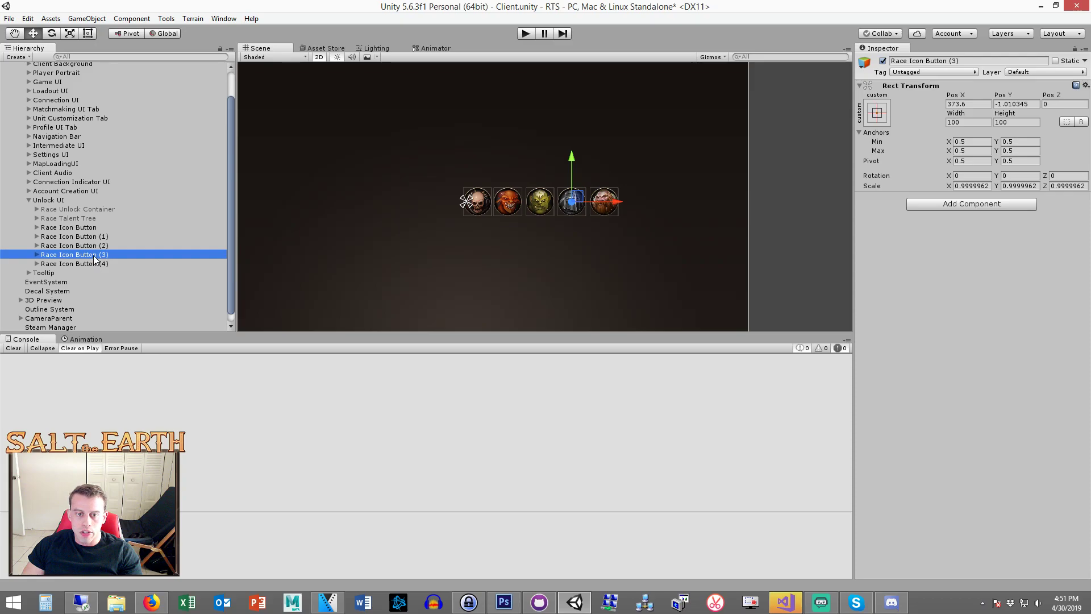
click(94, 264)
shift+click(68, 227)
ctrl+click(107, 254)
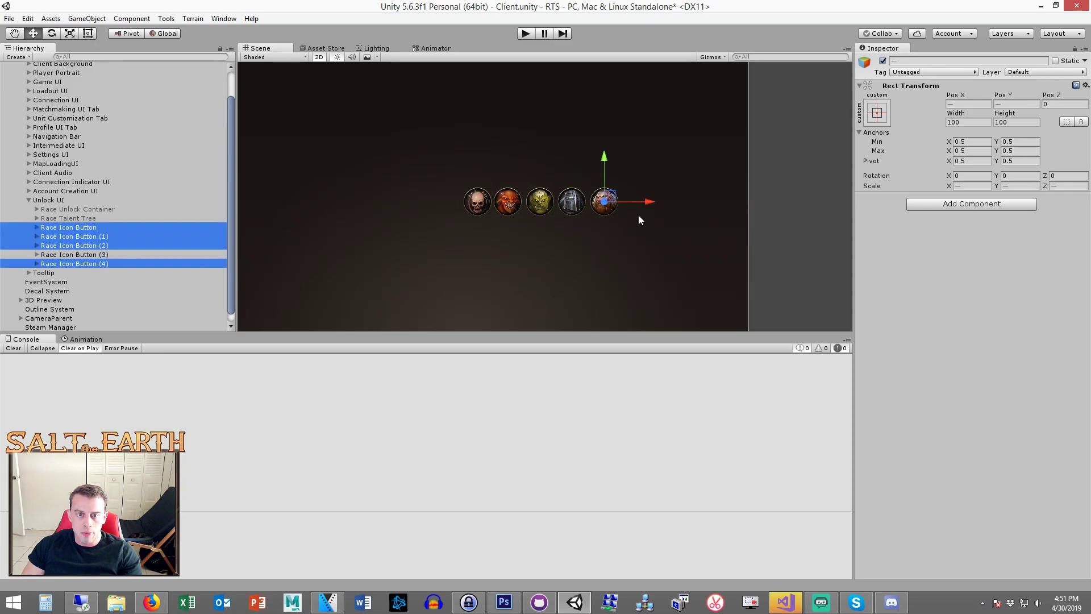
click(883, 61)
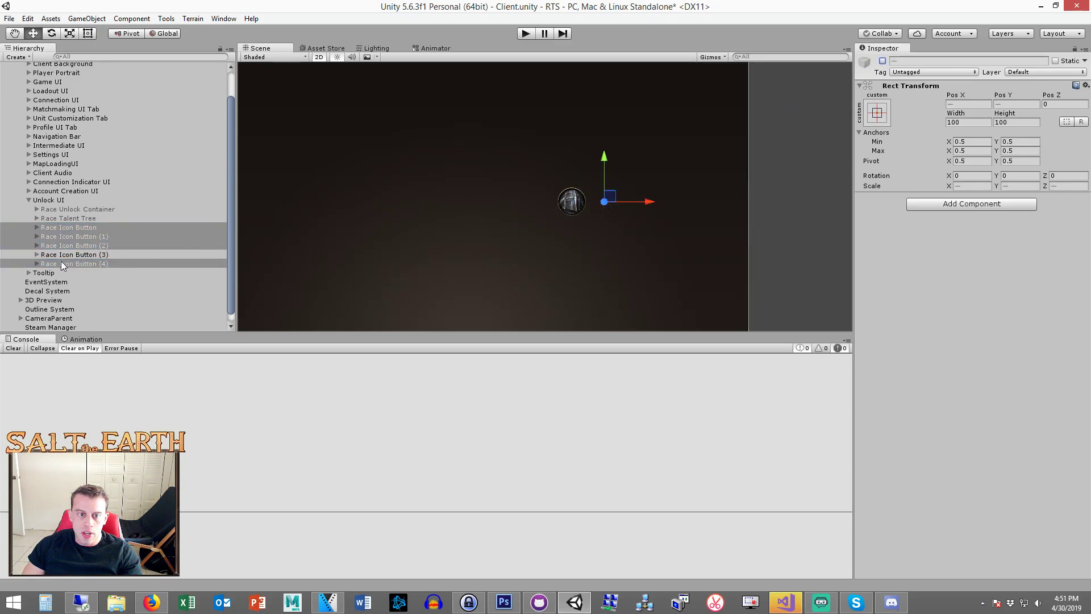
- Activate the Race Talent Tree object under Unlock UI
click(66, 218)
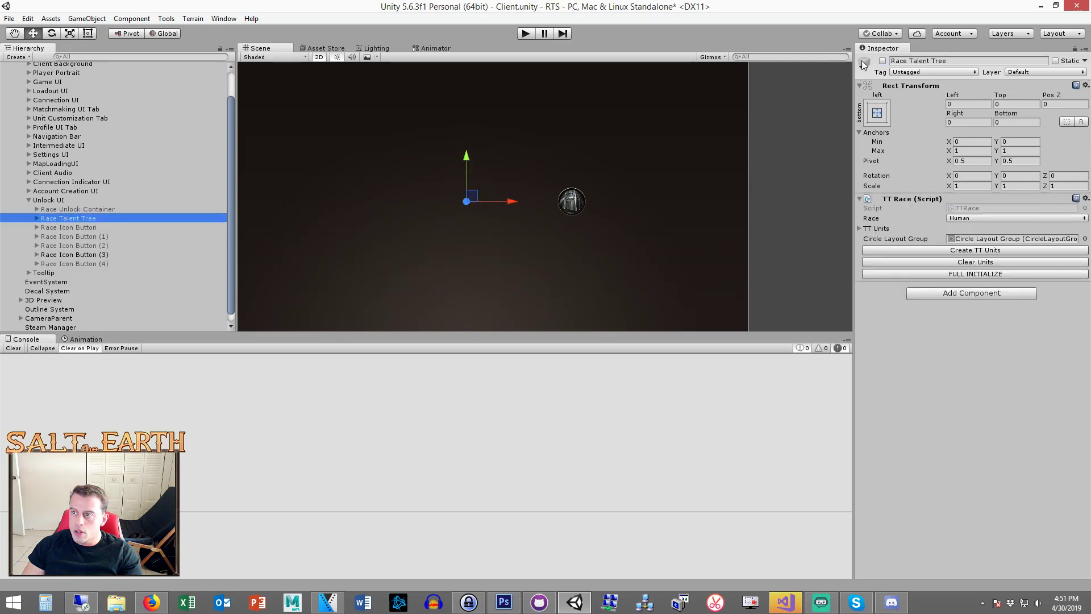
click(883, 61)
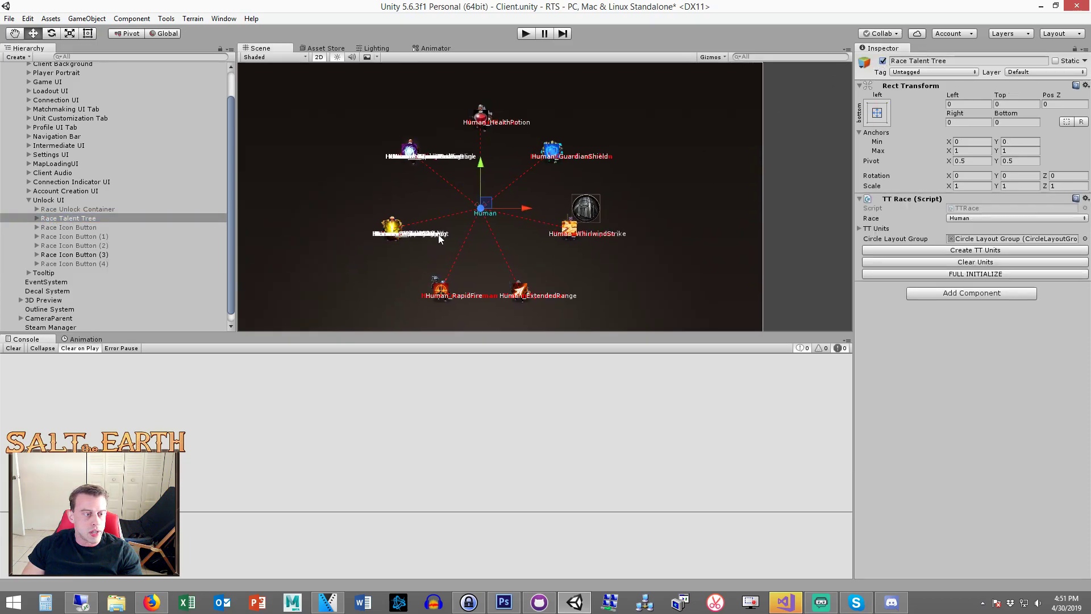
scroll(568, 236, up, 2)
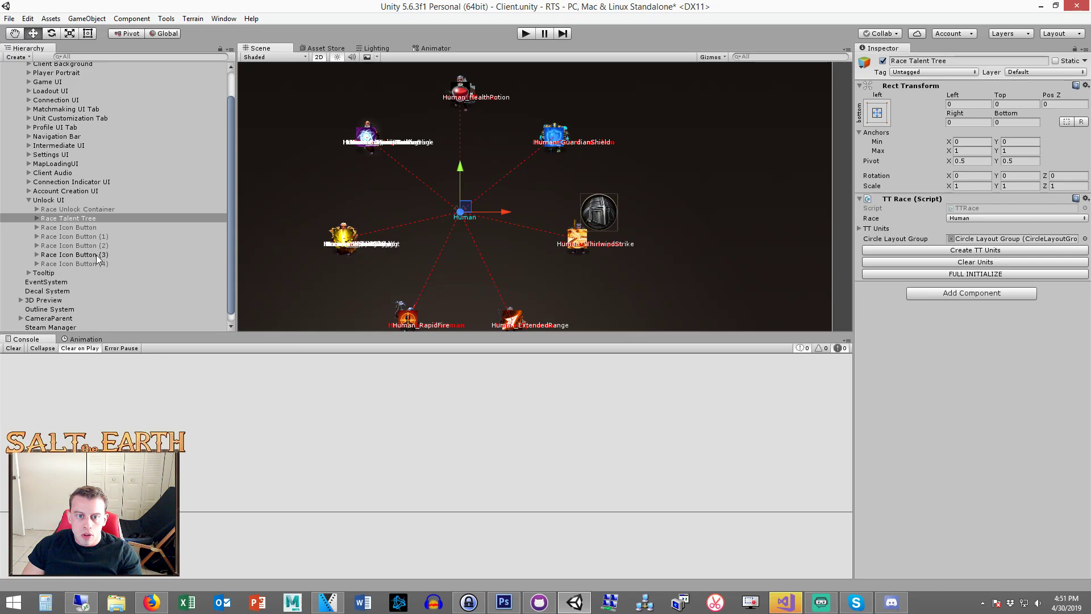
- Parent Race Icon Button (3) to Race Talent Tree and set its Pos X and Pos Y to 0
click(65, 255)
drag(65, 257, 71, 225)
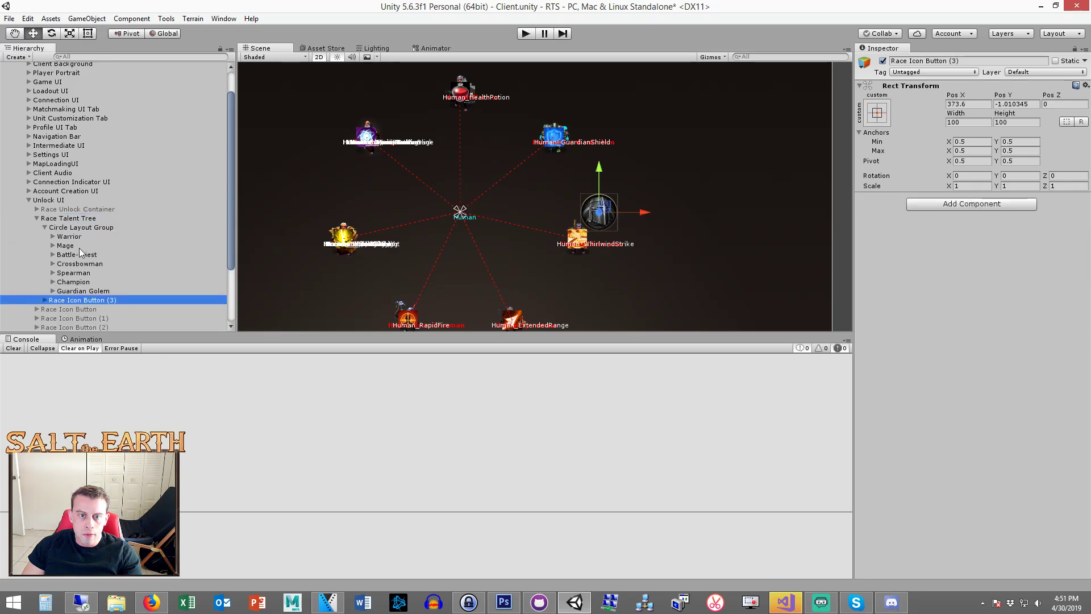
click(968, 104)
text(0)
click(1031, 104)
text(0)
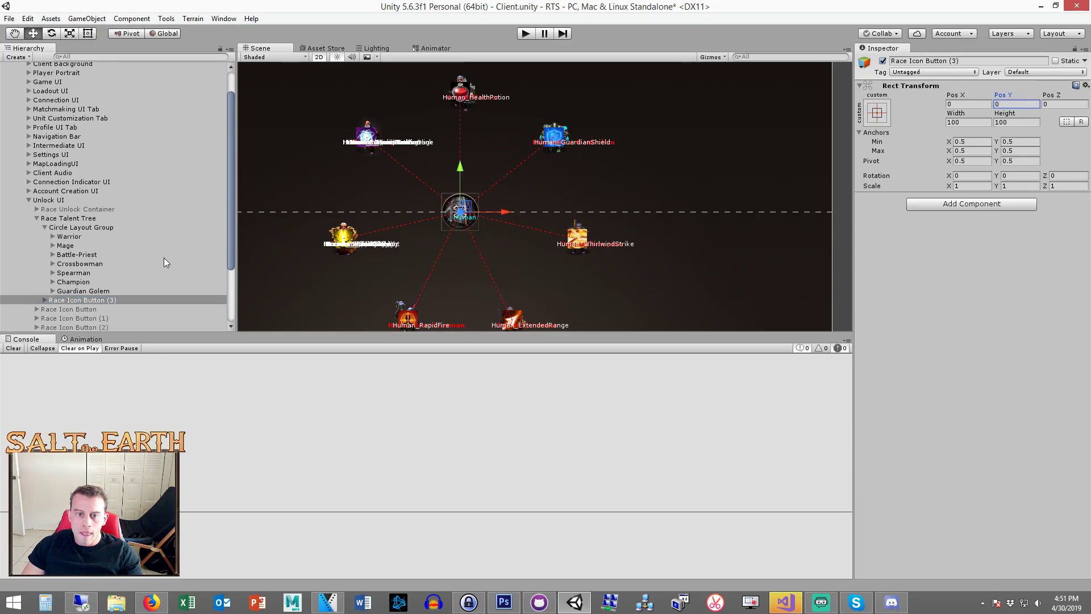
- Set the Circle Layout Group's radius to 229.1 to tighten the ring of units around the race icon
click(79, 227)
drag(932, 320, 426, 332)
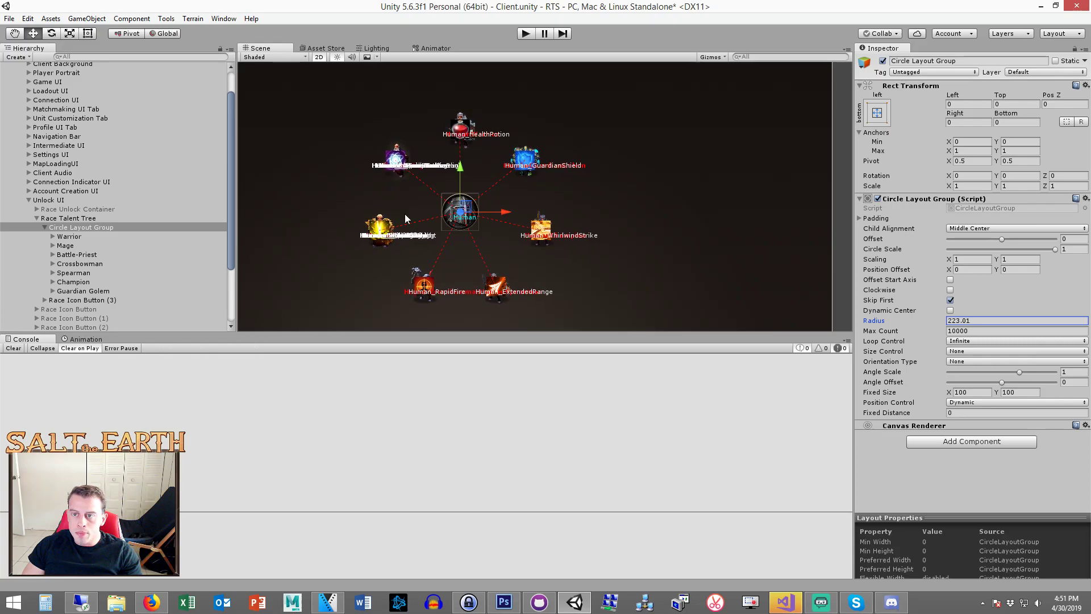
scroll(489, 194, up, 5)
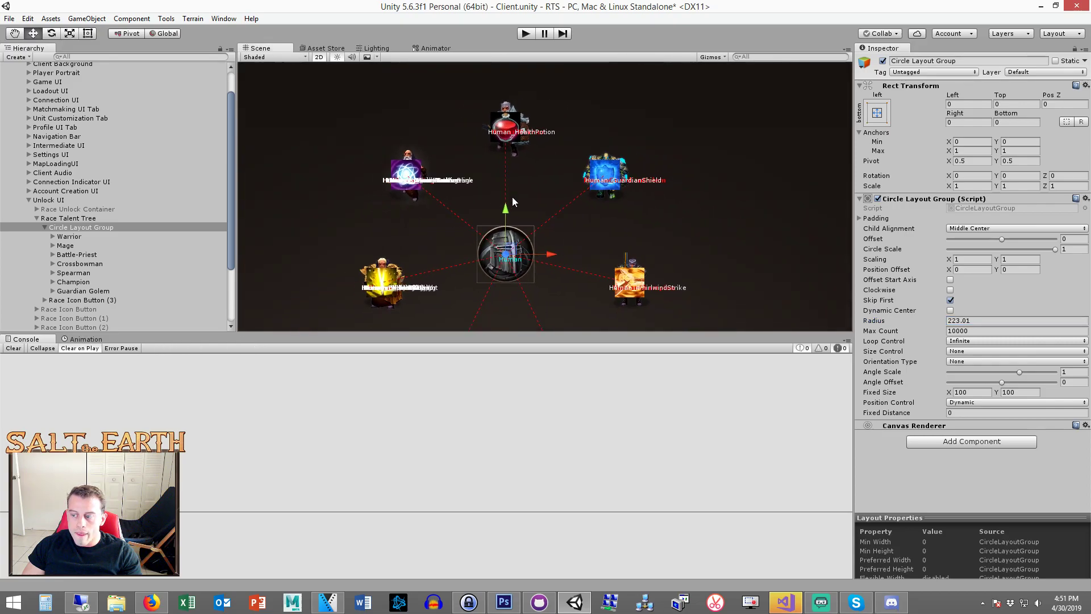
mouse_move(939, 325)
mouse_down()
mouse_move(889, 340)
mouse_move(947, 333)
mouse_up()
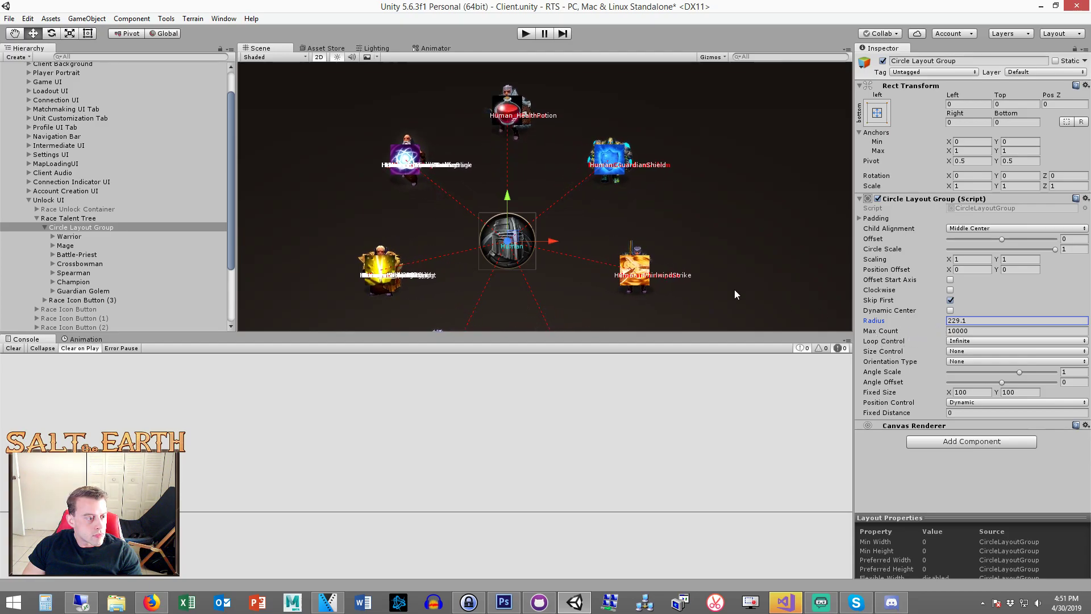
- Move the Warrior's Health Potion icon outward, up and to the left of the Warrior, to about Pos X -62.8, Pos Y 87.4
click(74, 237)
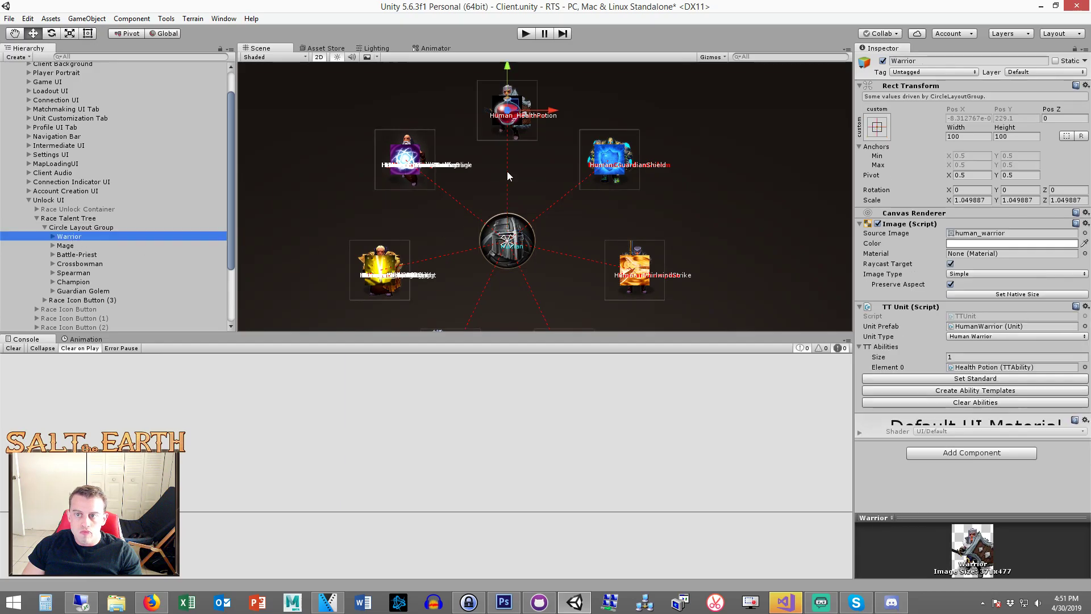
click(52, 236)
click(85, 245)
scroll(540, 155, up, 2)
drag(503, 113, 448, 77)
middle_drag(449, 78, 453, 189)
drag(452, 190, 461, 165)
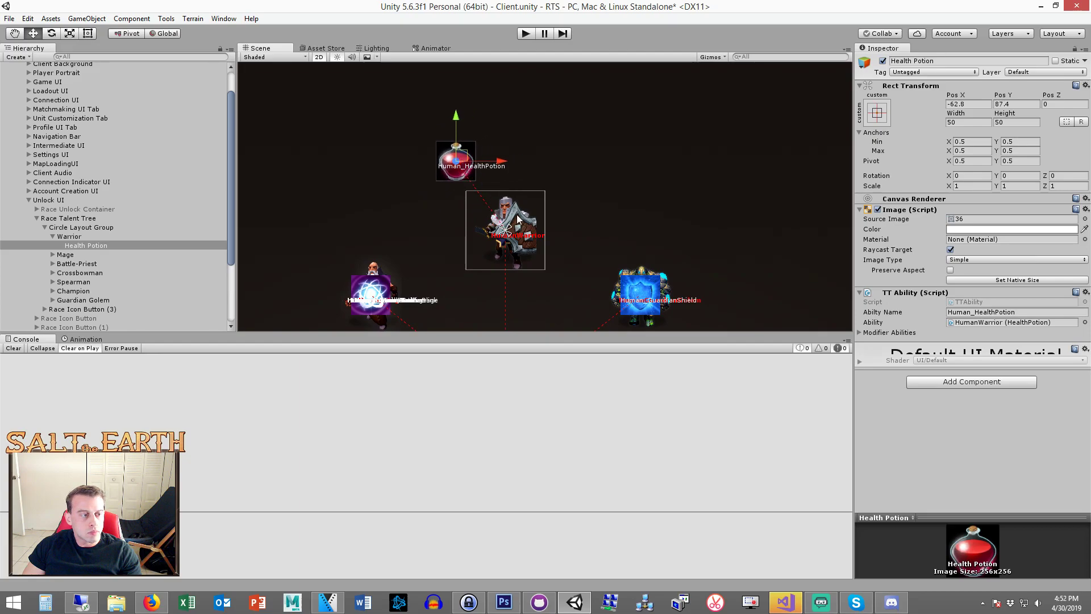
- Move all eight Mage ability icons, Teleport through Spellsnare, together to a spot outward, up and to the left of the Mage
middle_drag(553, 254, 558, 213)
click(78, 255)
click(52, 255)
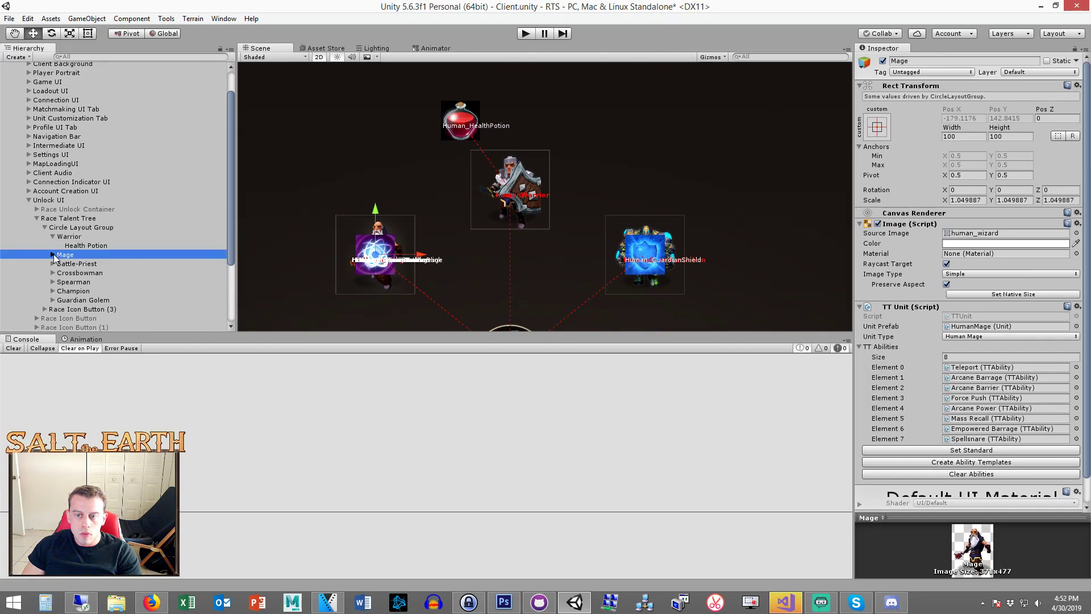
click(97, 264)
scroll(105, 266, down, 3)
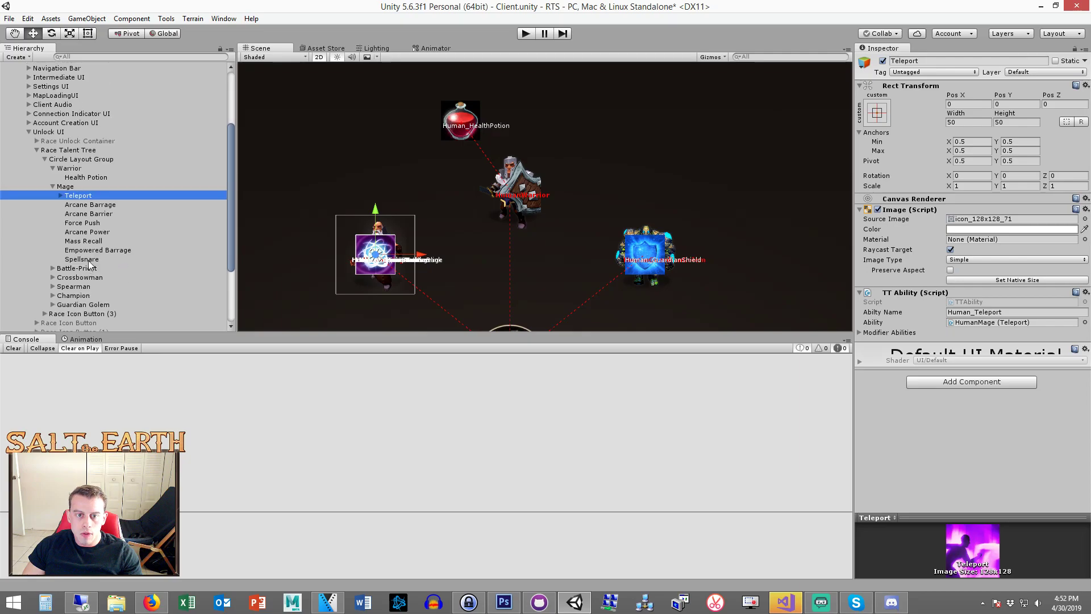
shift+click(88, 260)
drag(367, 243, 302, 186)
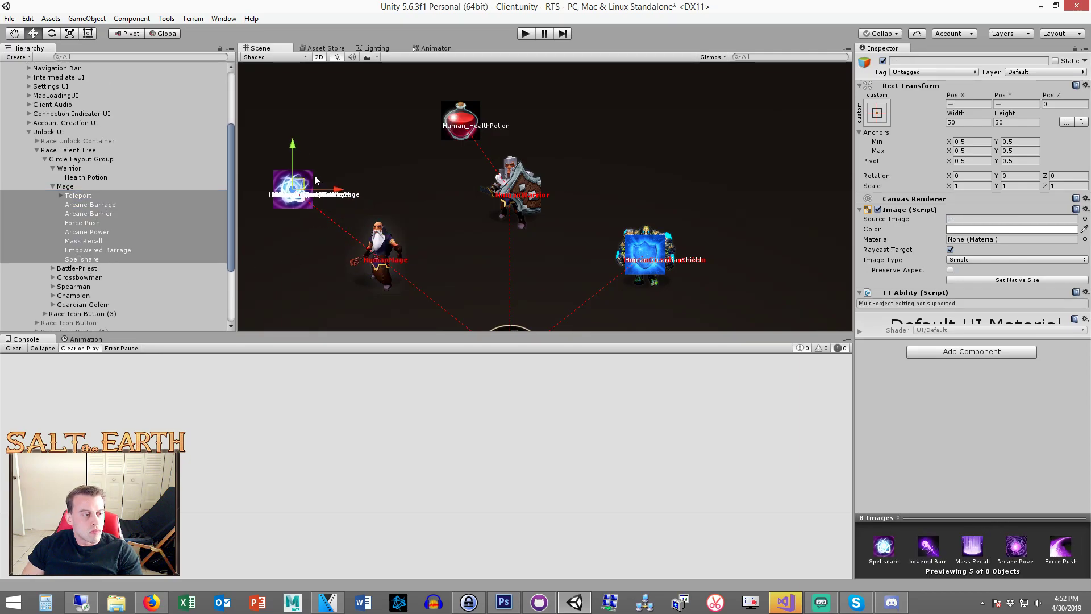
scroll(561, 192, down, 5)
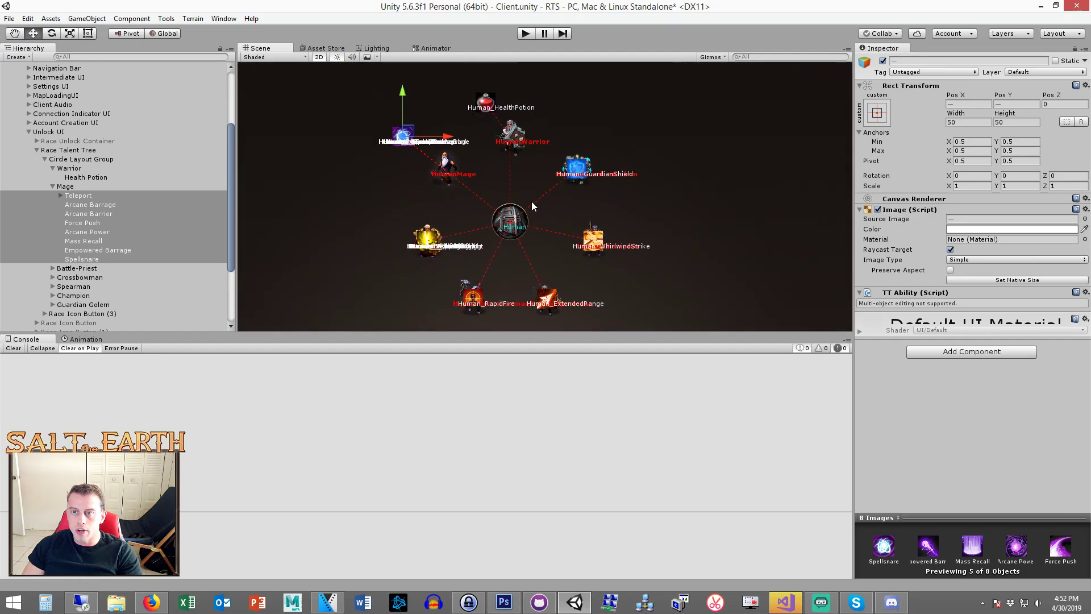
scroll(540, 200, down, 1)
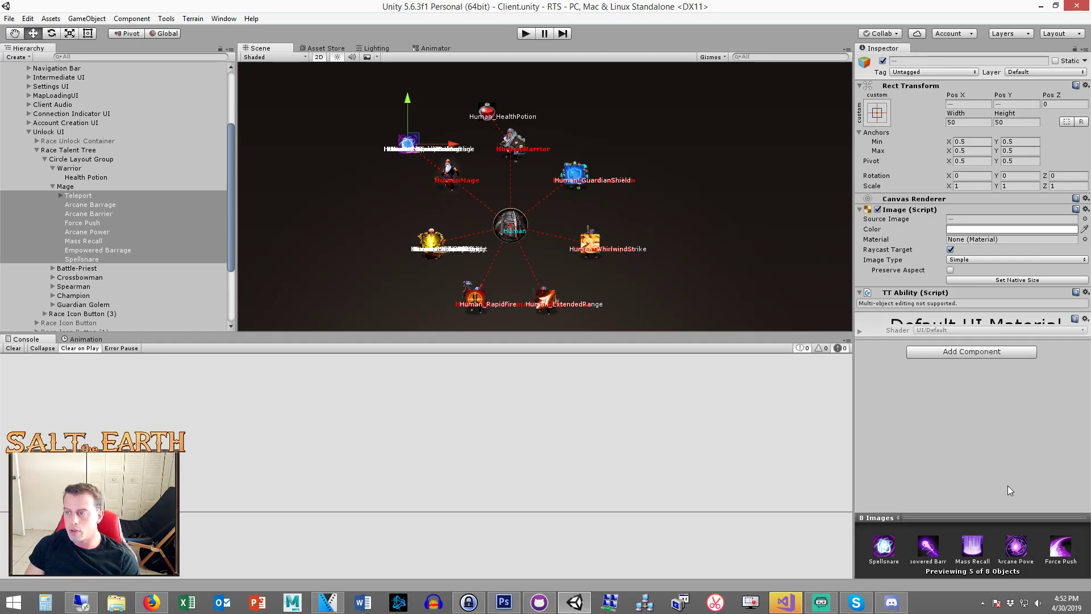
click(820, 604)
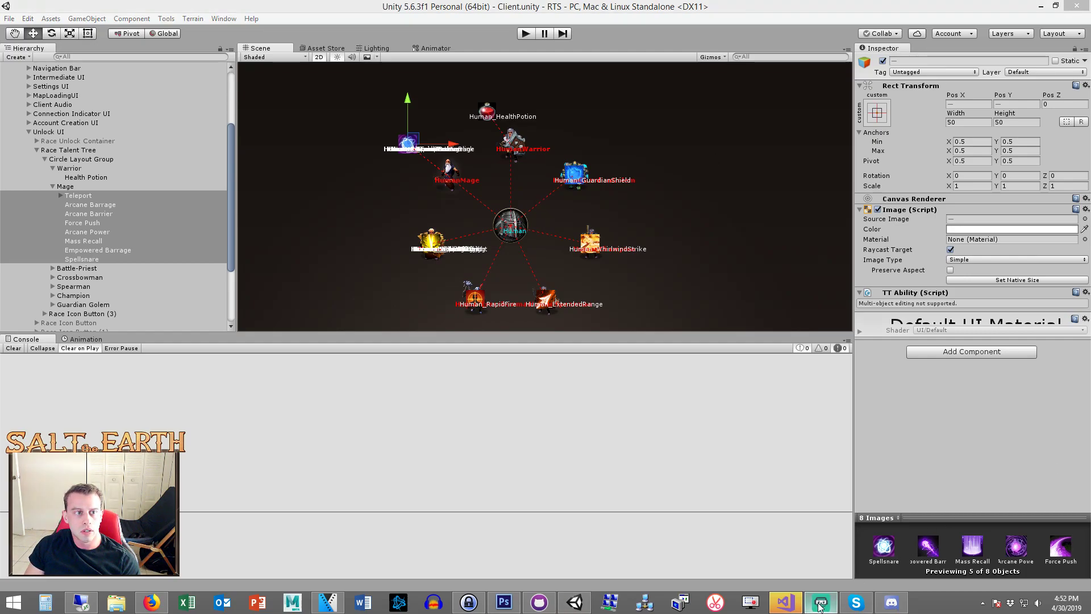